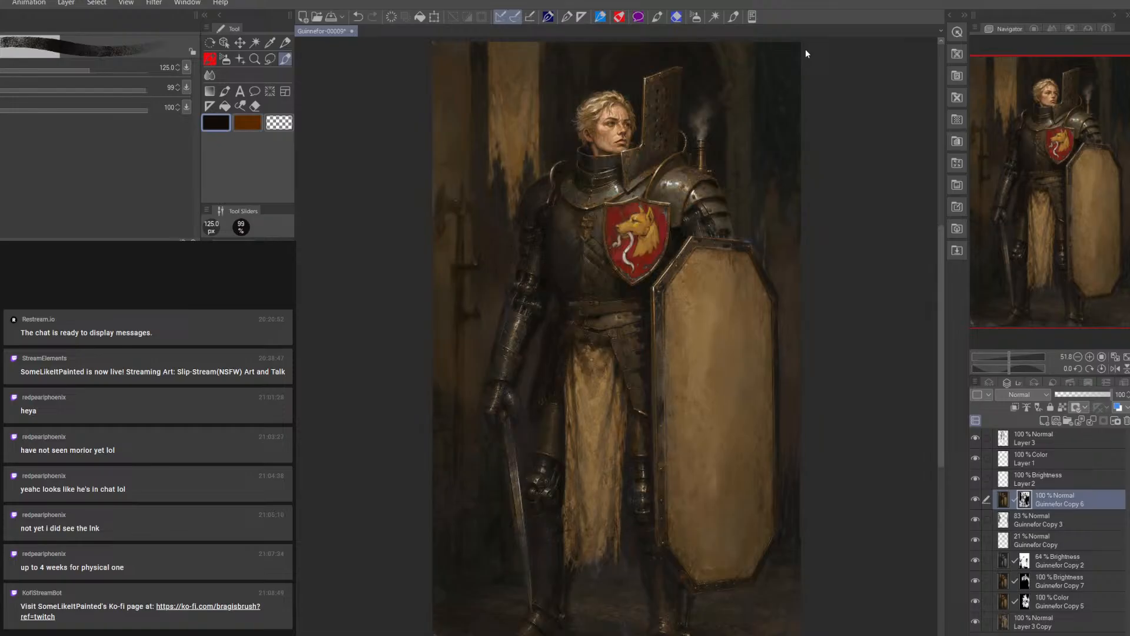
Compare the painting with and without Guinnefor Copy 6 and Layer 3, leaving Layer 3 selected
{"action": "left_click", "coordinate": [976, 499]}
{"action": "left_click", "coordinate": [976, 500]}
{"action": "left_click", "coordinate": [1037, 438]}
{"action": "left_click", "coordinate": [976, 437]}
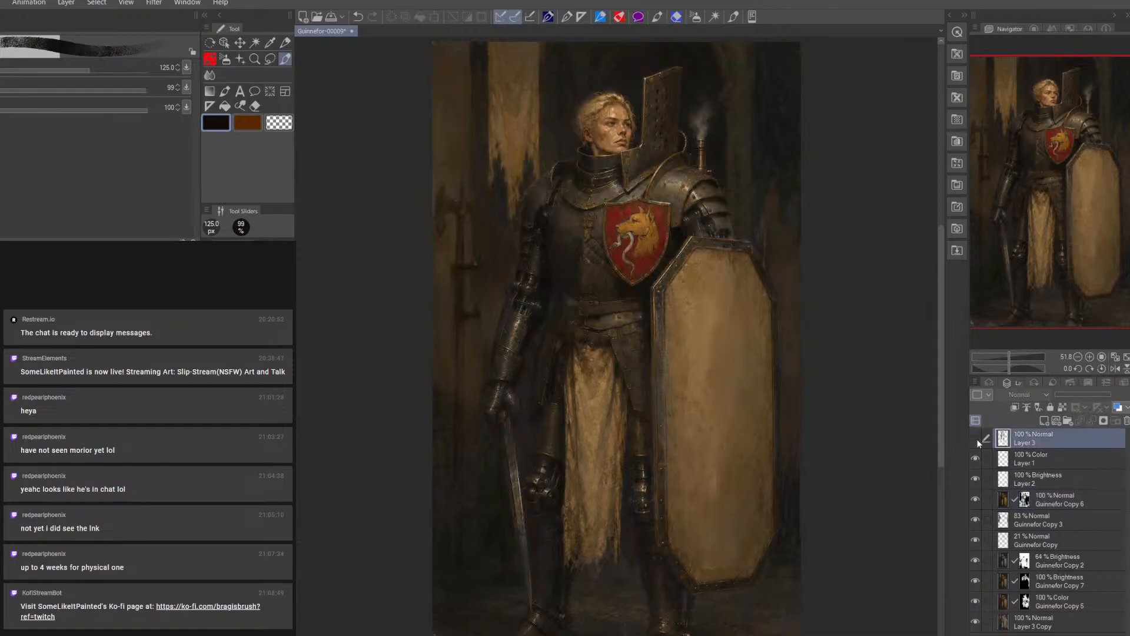
{"action": "left_click", "coordinate": [976, 439]}
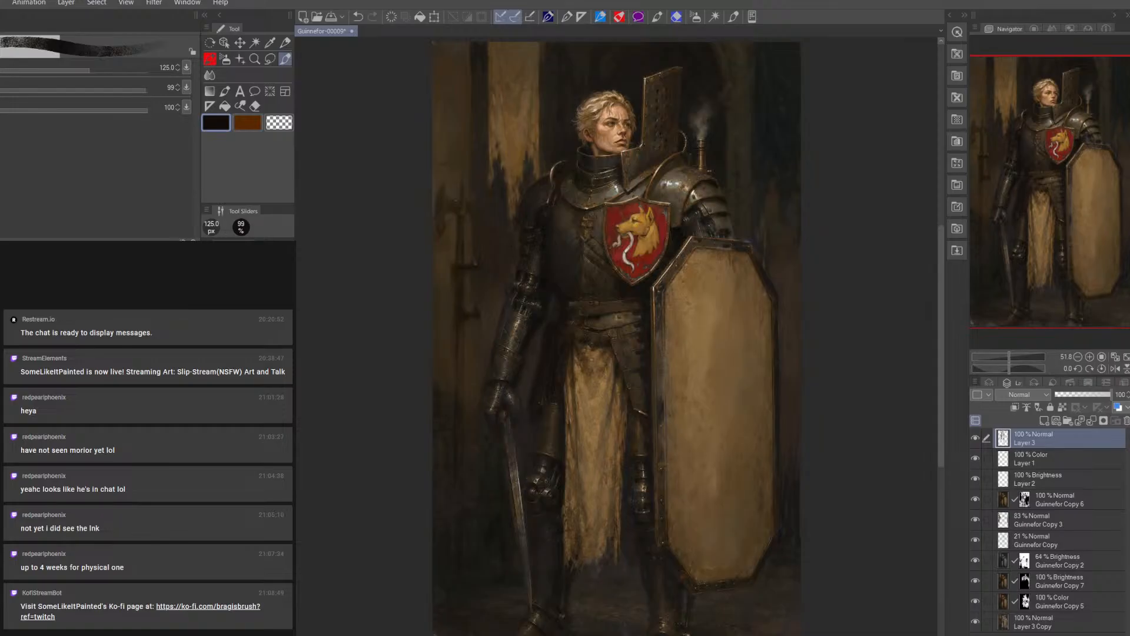
Reduce the brush size to 12.5 px and check Layer 3's contribution by toggling its visibility
{"action": "key", "text": "["}
{"action": "key", "text": "["}
{"action": "key", "text": "["}
{"action": "key", "text": "["}
{"action": "key", "text": "["}
{"action": "key", "text": "["}
{"action": "key", "text": "["}
{"action": "key", "text": "["}
{"action": "key", "text": "["}
{"action": "key", "text": "["}
{"action": "key", "text": "["}
{"action": "key", "text": "["}
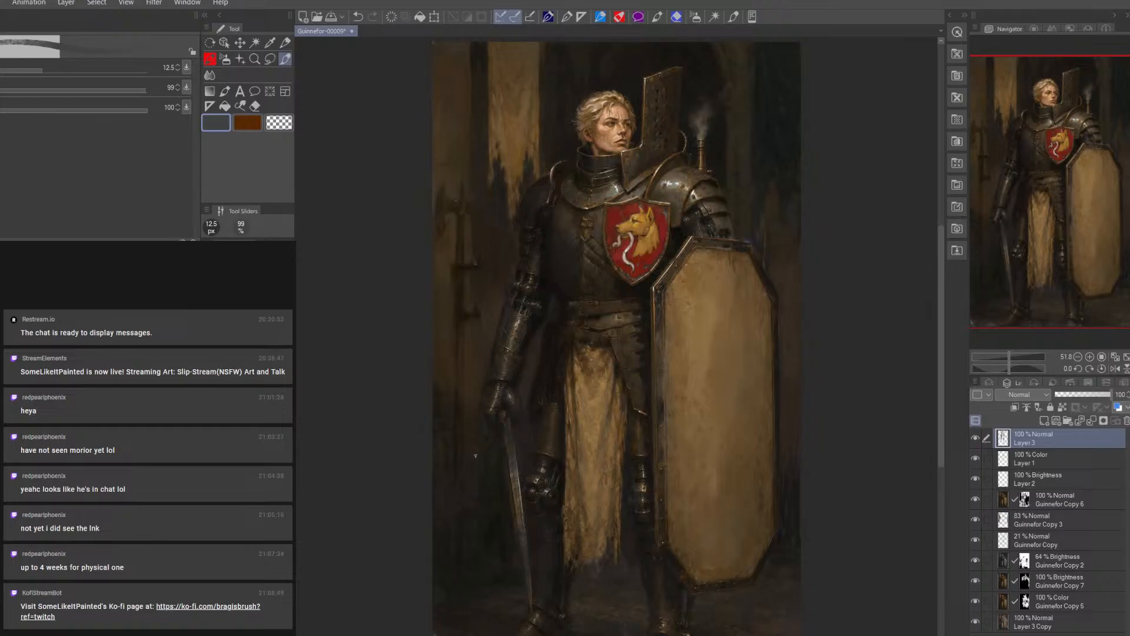
{"action": "left_click", "coordinate": [977, 526]}
{"action": "left_click", "coordinate": [977, 440]}
{"action": "left_click", "coordinate": [976, 441]}
Touch up the knight's sword-hand gauntlet on Layer 3 with sampled dark and grey tones, using 15 px and 9 px brush sizes
{"action": "key", "text": "alt"}
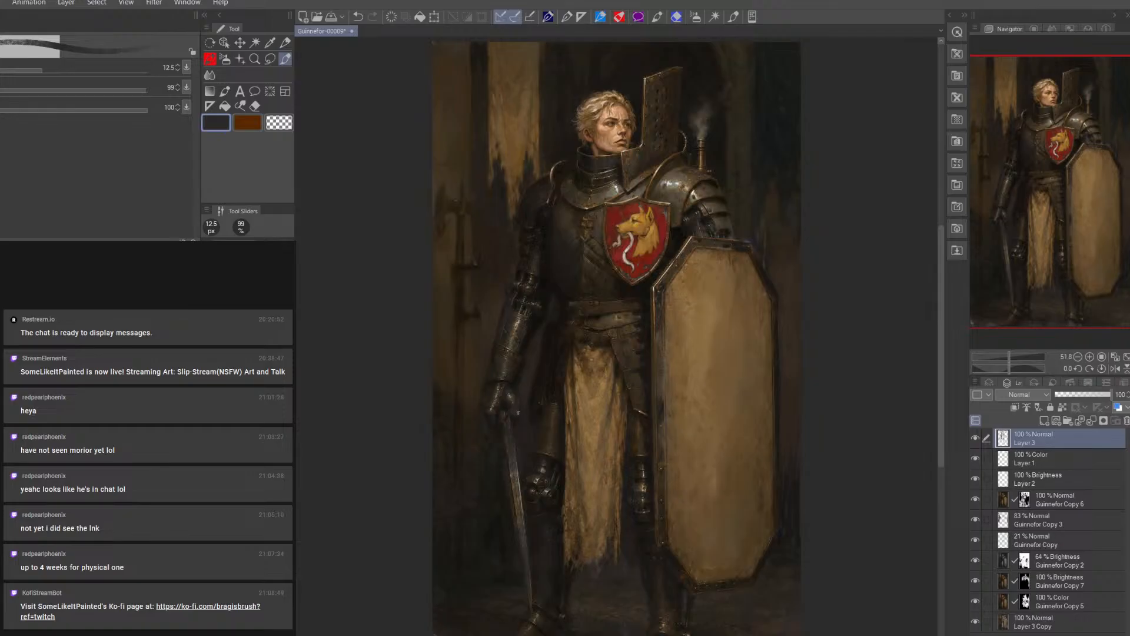
{"action": "left_click", "coordinate": [538, 322], "text": "alt"}
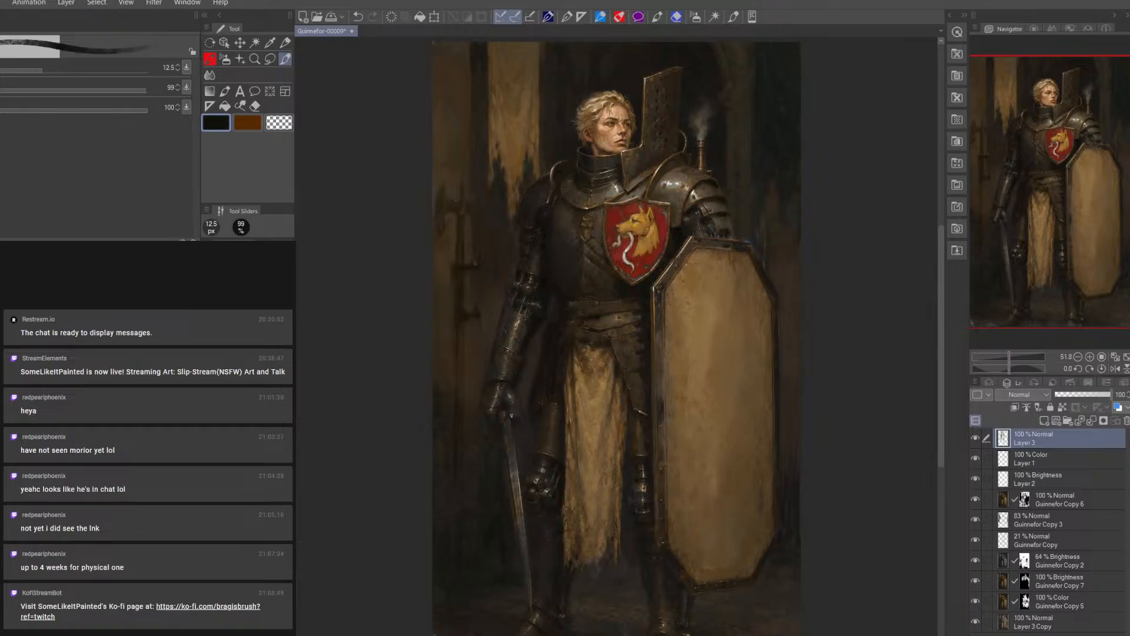
{"action": "key", "text": "bracketright"}
{"action": "left_click", "coordinate": [522, 410], "text": "alt"}
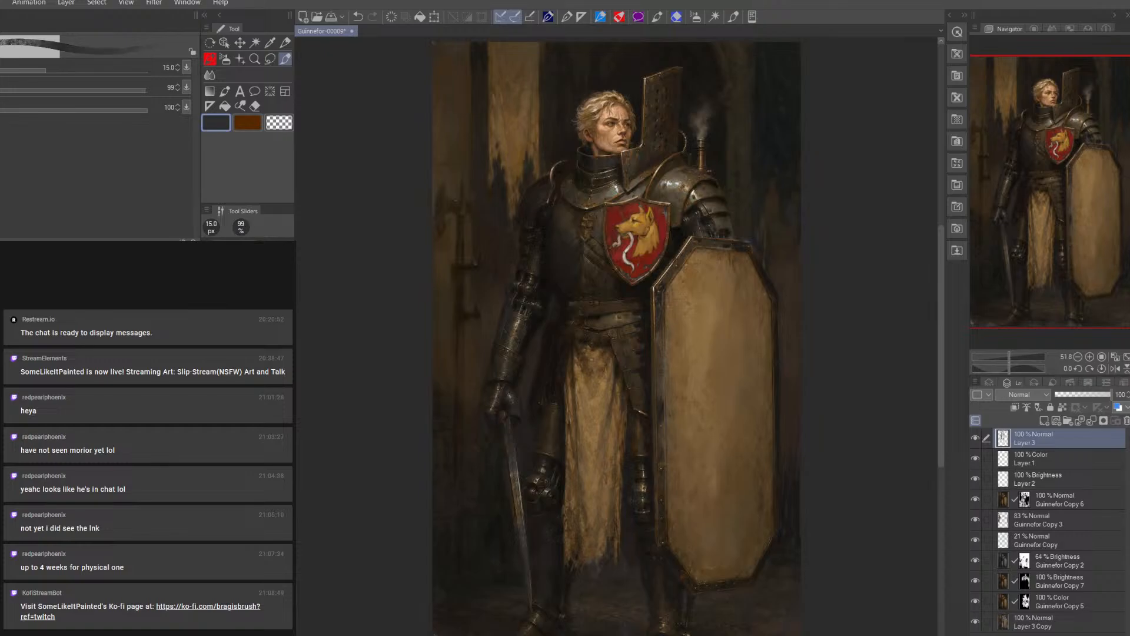
{"action": "left_click", "coordinate": [521, 412], "text": "alt"}
{"action": "left_click", "coordinate": [521, 411], "text": "alt"}
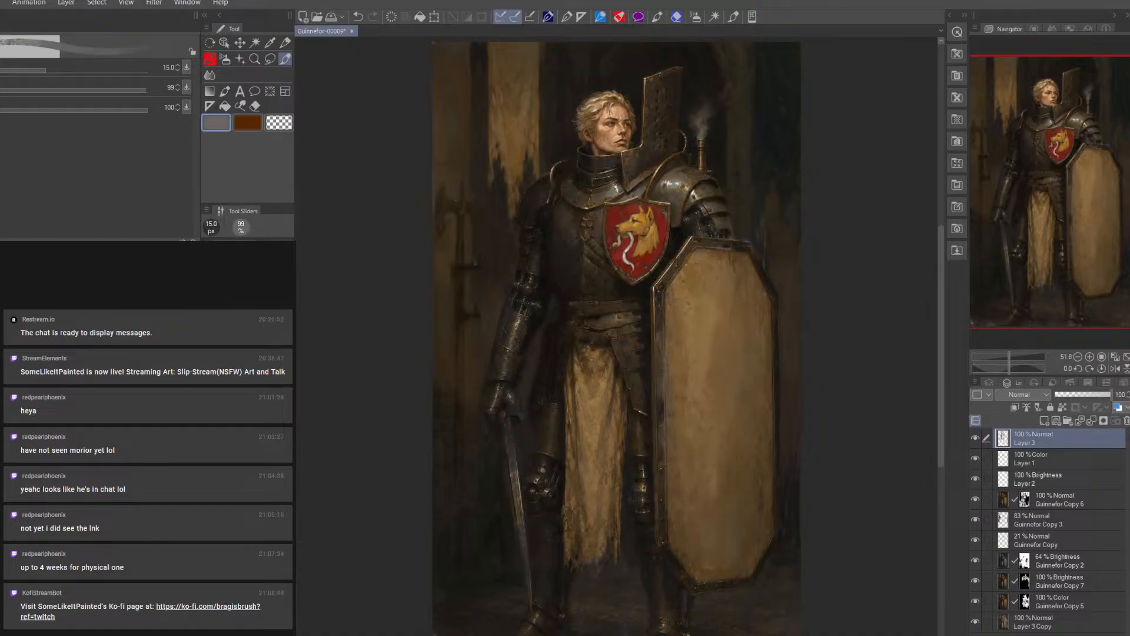
{"action": "key", "text": "bracketleft"}
{"action": "key", "text": "bracketleft"}
{"action": "key", "text": "bracketleft"}
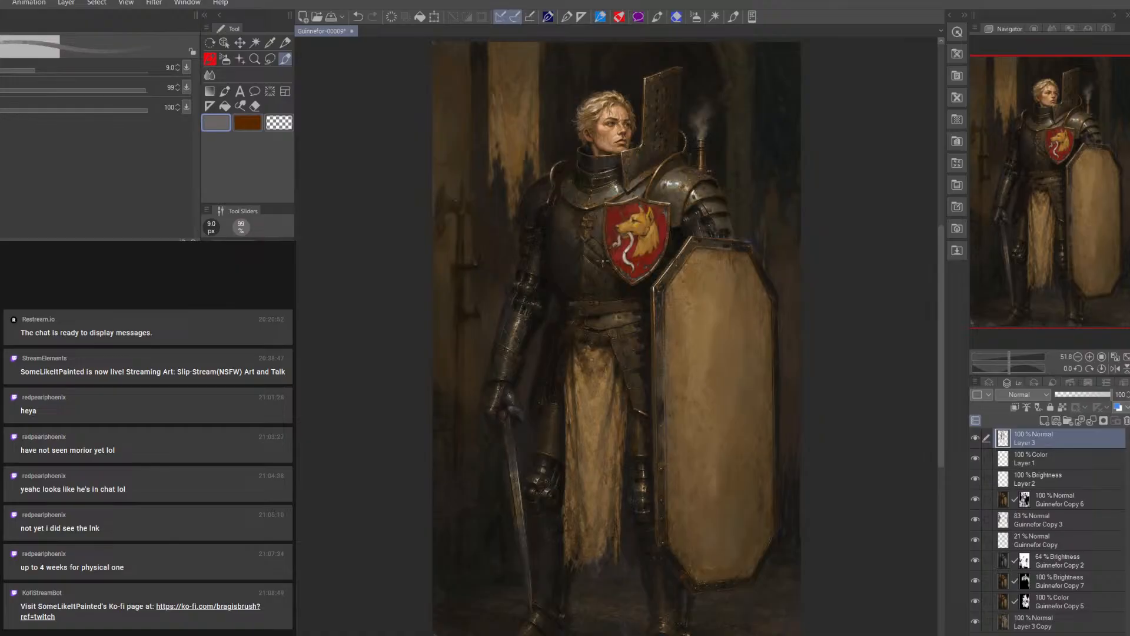
Sample a near-black tone beside the torso and darken the sword arm's armour on Layer 3 with a 15 to 25 px brush
{"action": "left_click", "coordinate": [554, 278], "text": "alt"}
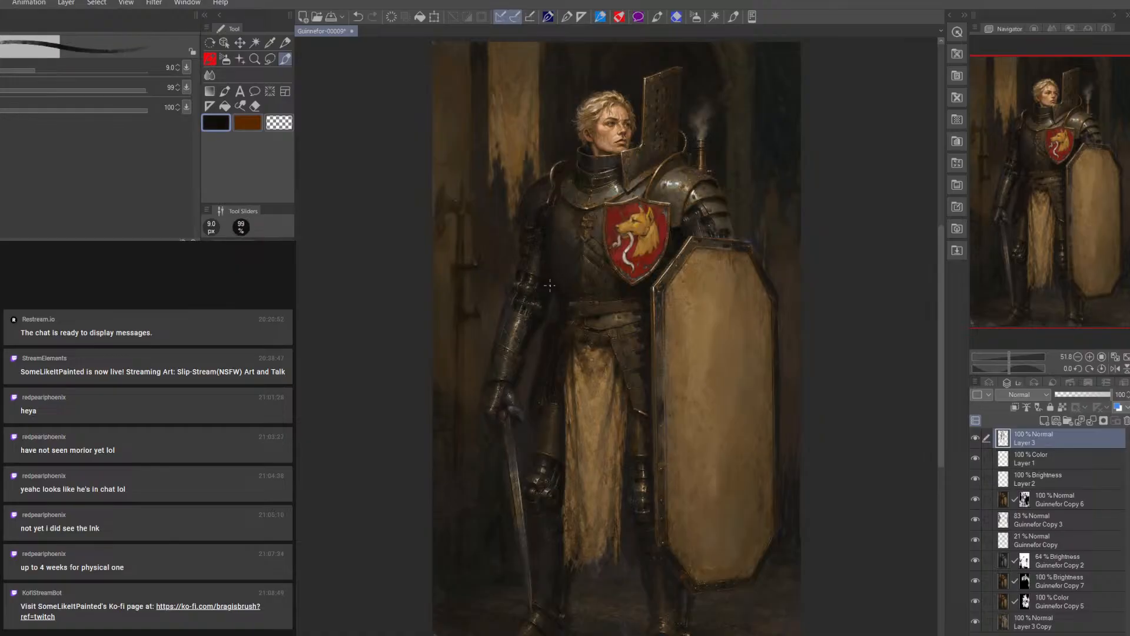
{"action": "key", "text": "bracketright"}
{"action": "key", "text": "bracketright"}
{"action": "key", "text": "bracketright"}
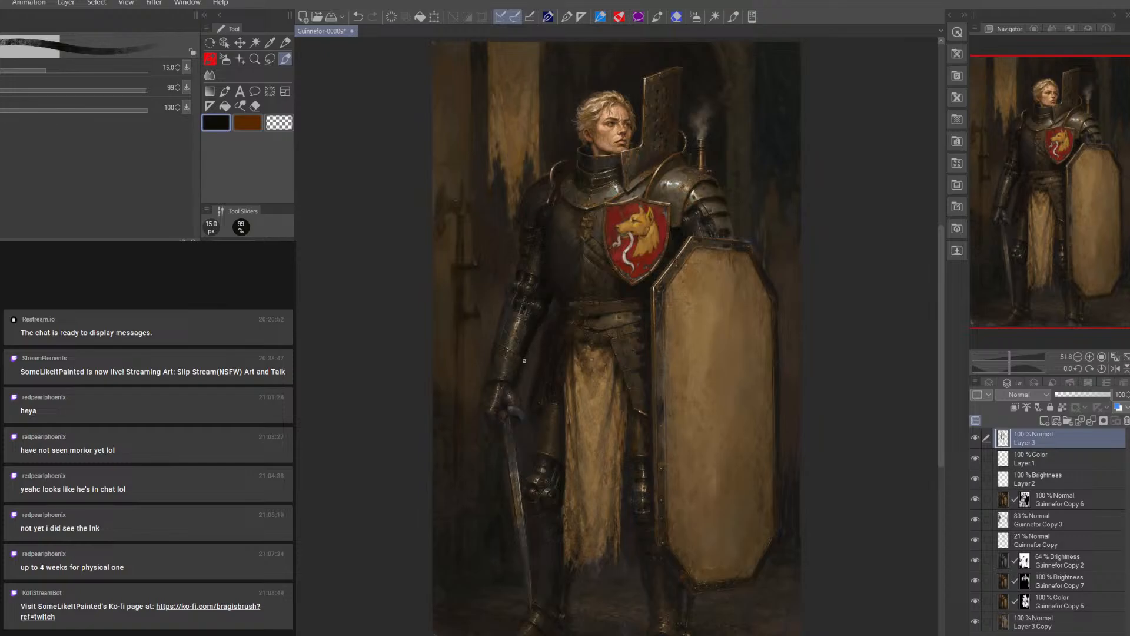
{"action": "key", "text": "bracketleft"}
{"action": "key", "text": "bracketright"}
{"action": "key", "text": "bracketright"}
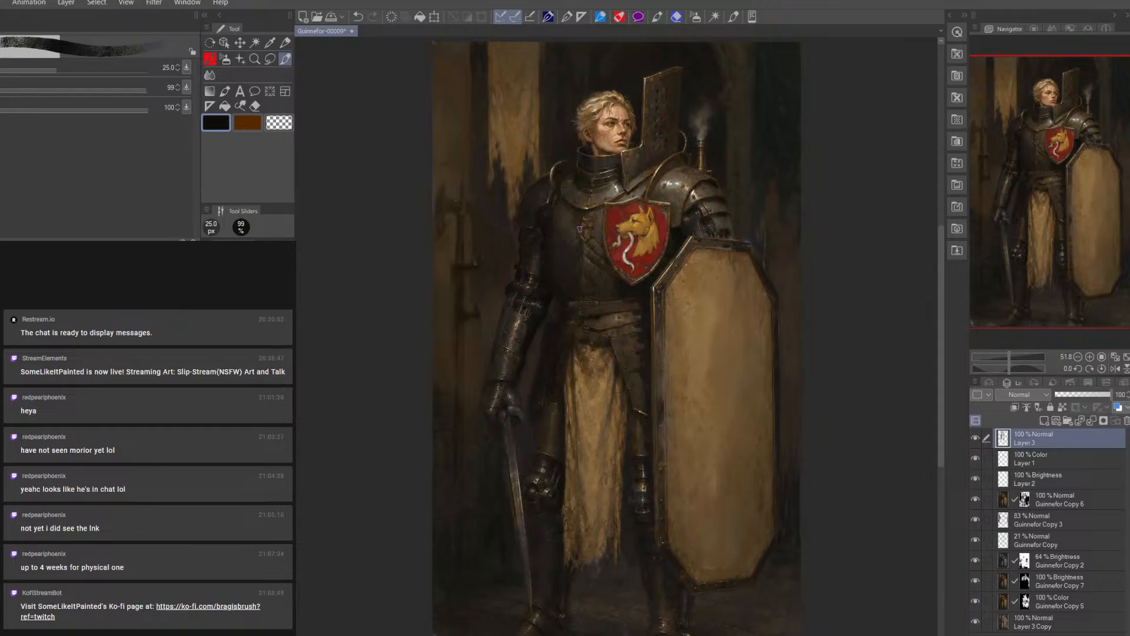
{"action": "key", "text": "bracketleft"}
{"action": "key", "text": "bracketleft"}
{"action": "key", "text": "bracketleft"}
{"action": "key", "text": "bracketright"}
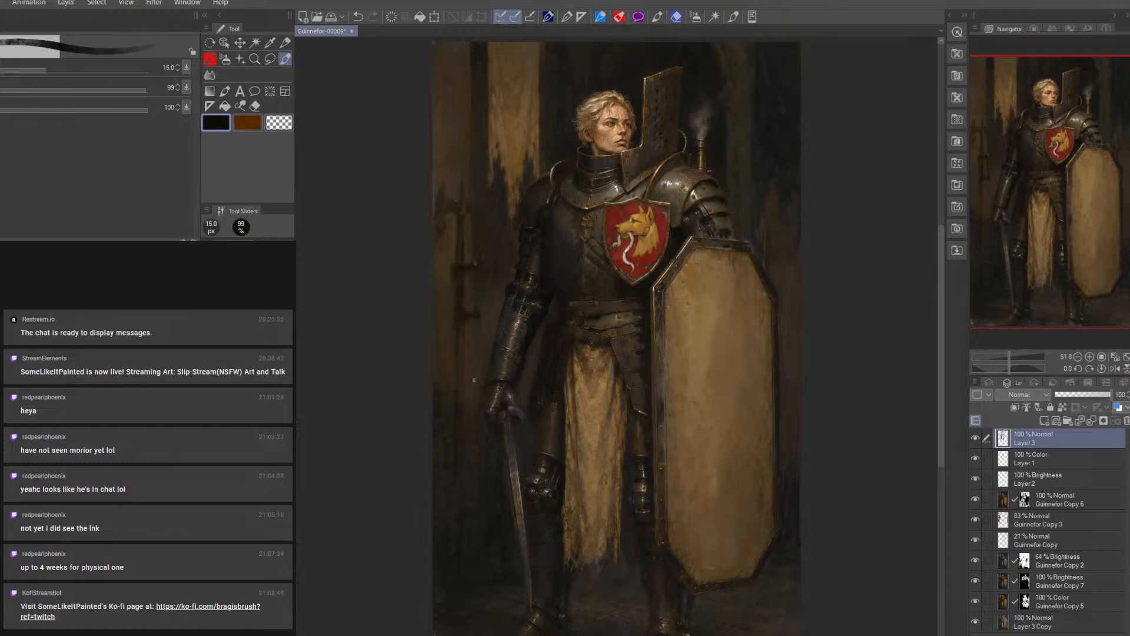
Merge the bottom four layers, from Guinnefor Copy 2 down to Layer 3 Copy, into one layer
{"action": "left_click", "coordinate": [1073, 563]}
{"action": "left_click", "coordinate": [1070, 629], "text": "shift"}
{"action": "right_click", "coordinate": [1070, 605]}
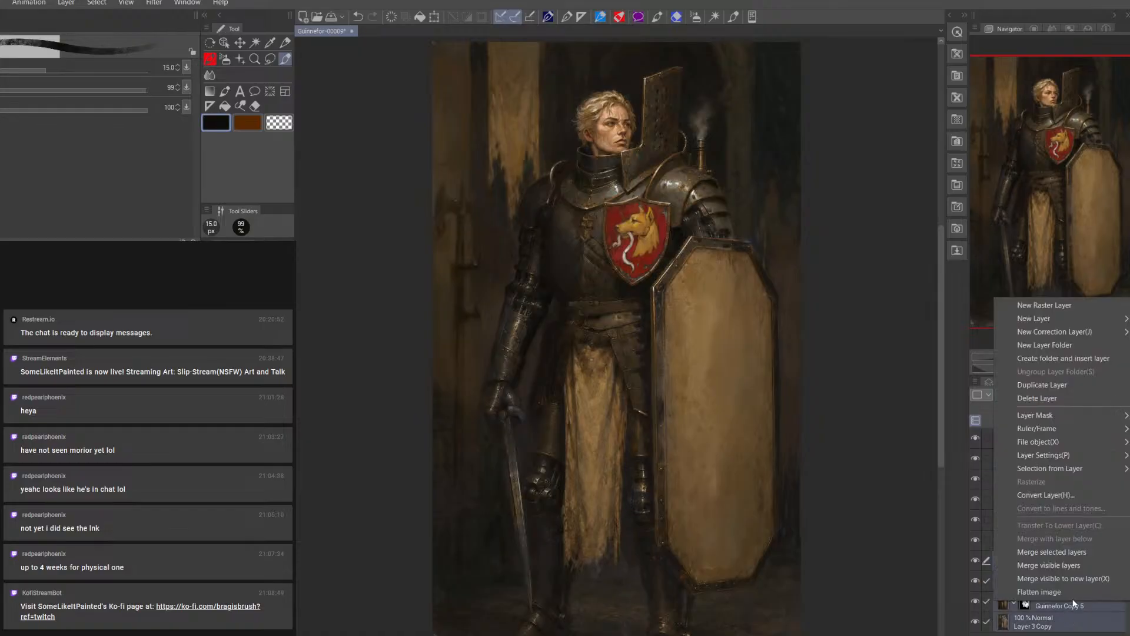
{"action": "left_click", "coordinate": [1080, 557]}
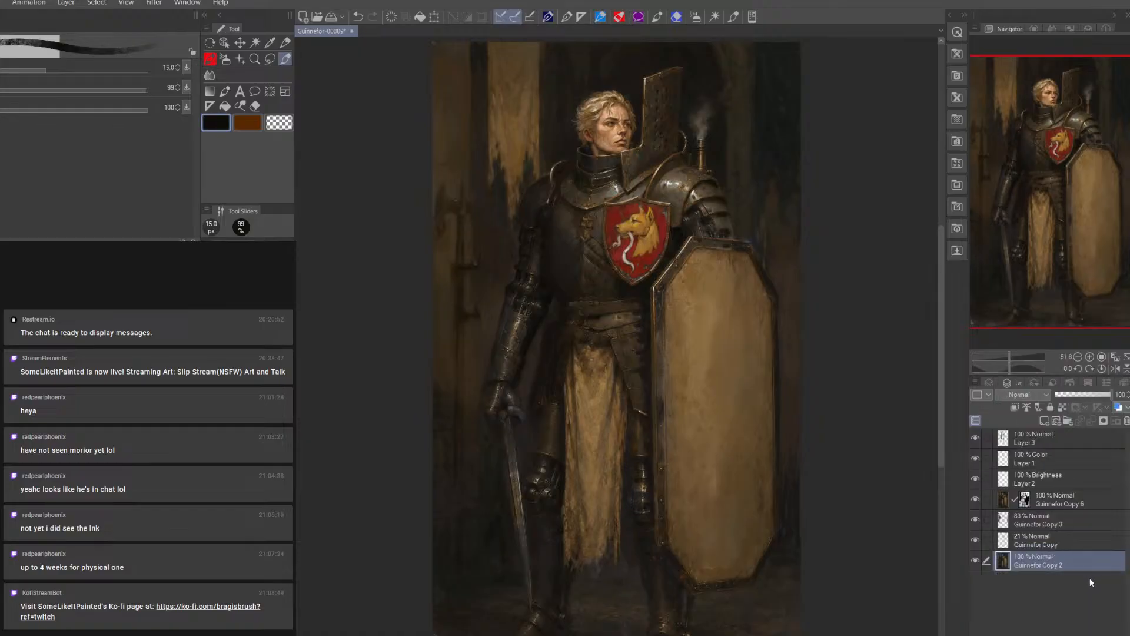
Check the visibility of the two semi-transparent copies, then merge Guinnefor Copy 3, Guinnefor Copy and Guinnefor Copy 2 into one layer
{"action": "left_click", "coordinate": [977, 541]}
{"action": "left_click", "coordinate": [975, 520]}
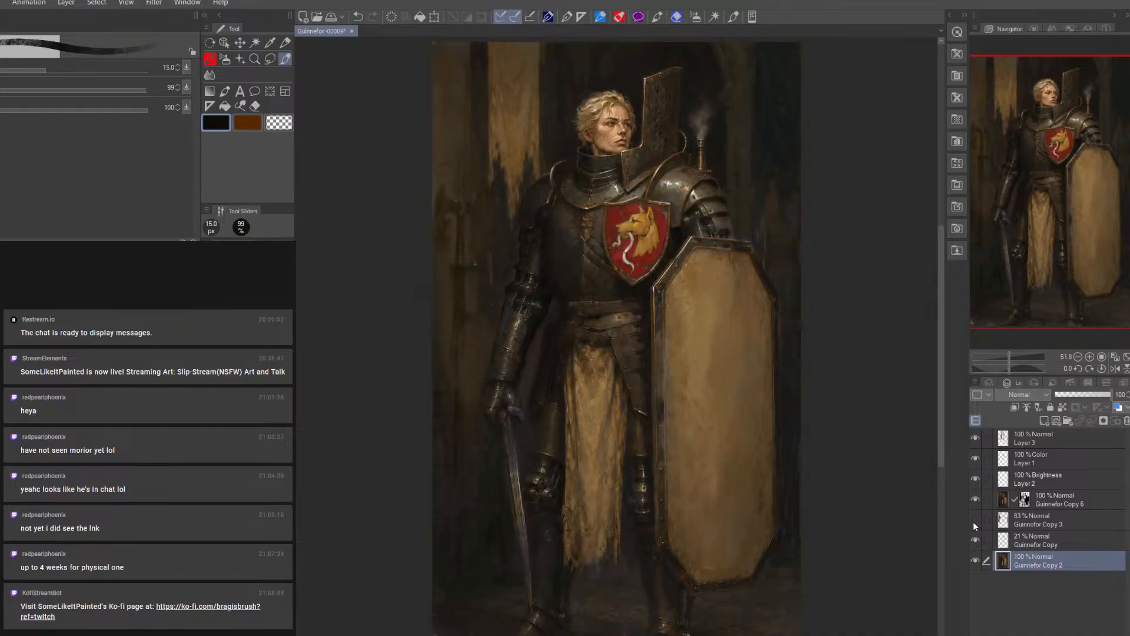
{"action": "left_click", "coordinate": [1049, 520]}
{"action": "left_click", "coordinate": [1055, 557], "text": "shift"}
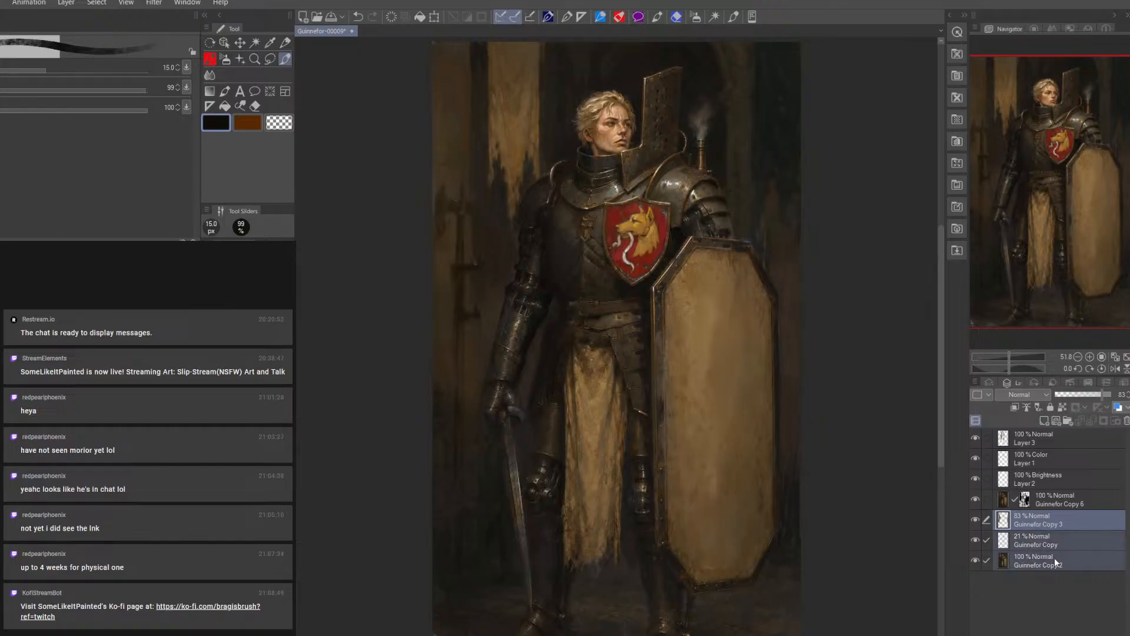
{"action": "right_click", "coordinate": [1061, 522]}
{"action": "left_click", "coordinate": [1078, 467]}
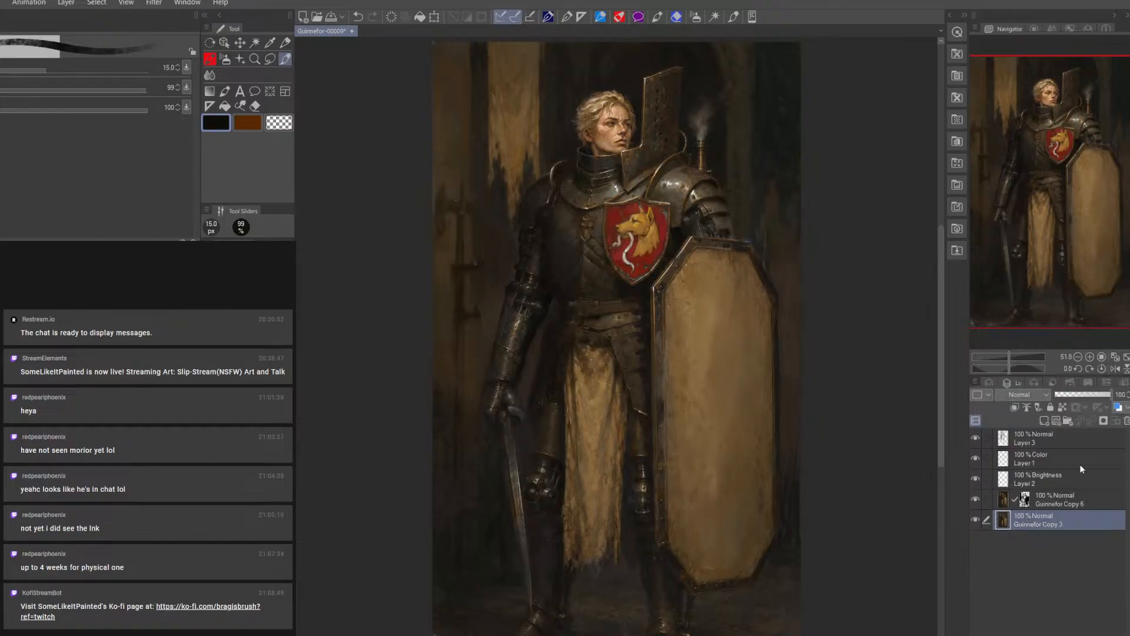
Save the painting as a new version named Guinnefor-00010
{"action": "left_click", "coordinate": [2, 2]}
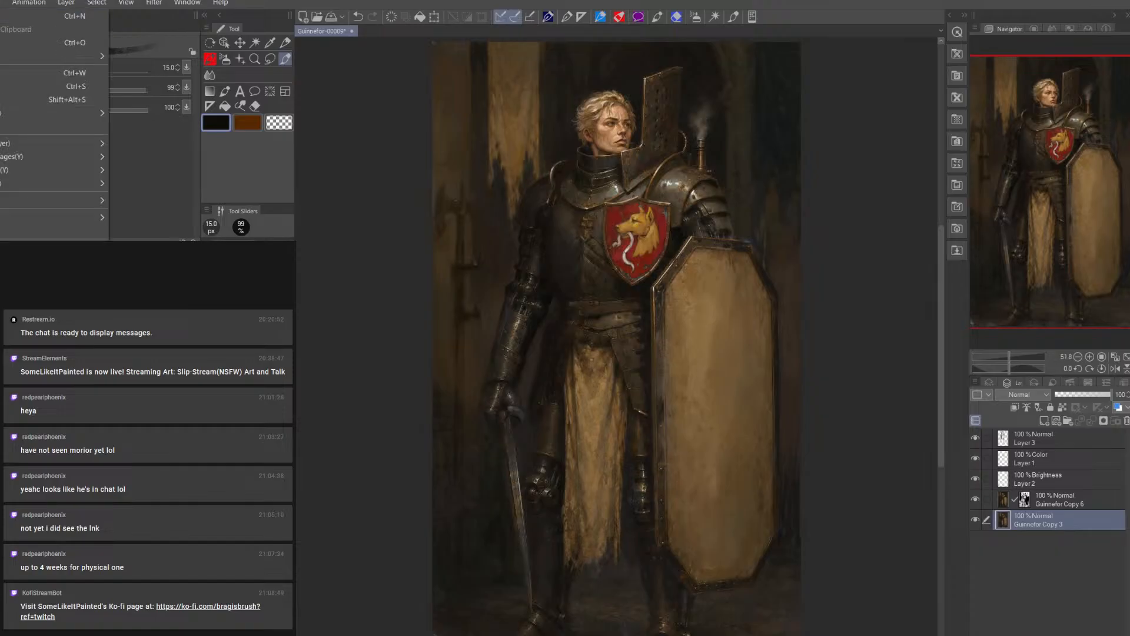
{"action": "left_click", "coordinate": [47, 99]}
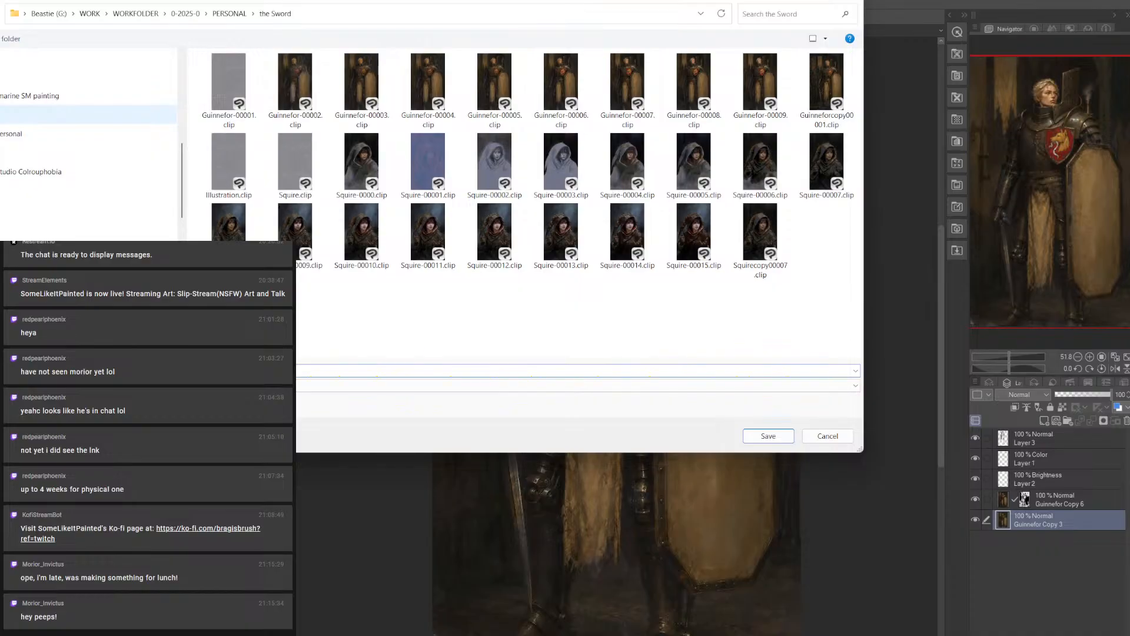
{"action": "key", "text": "Return"}
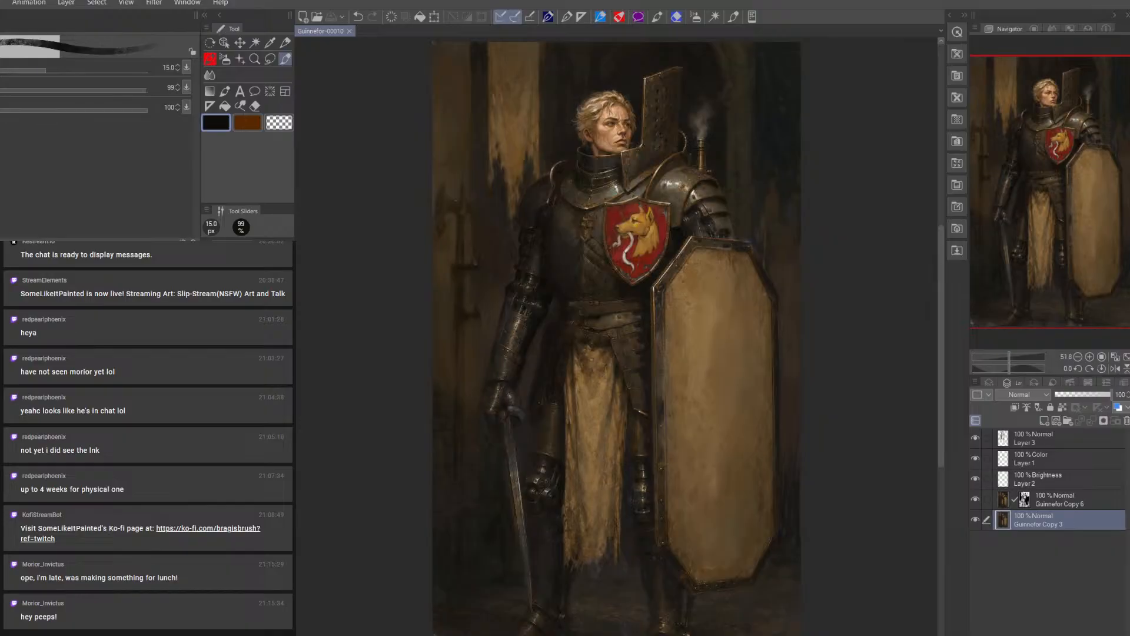
Open UM and Guardsman-00000059 and examine the armoured marine and the guardsman up close
{"action": "left_click", "coordinate": [2, 2]}
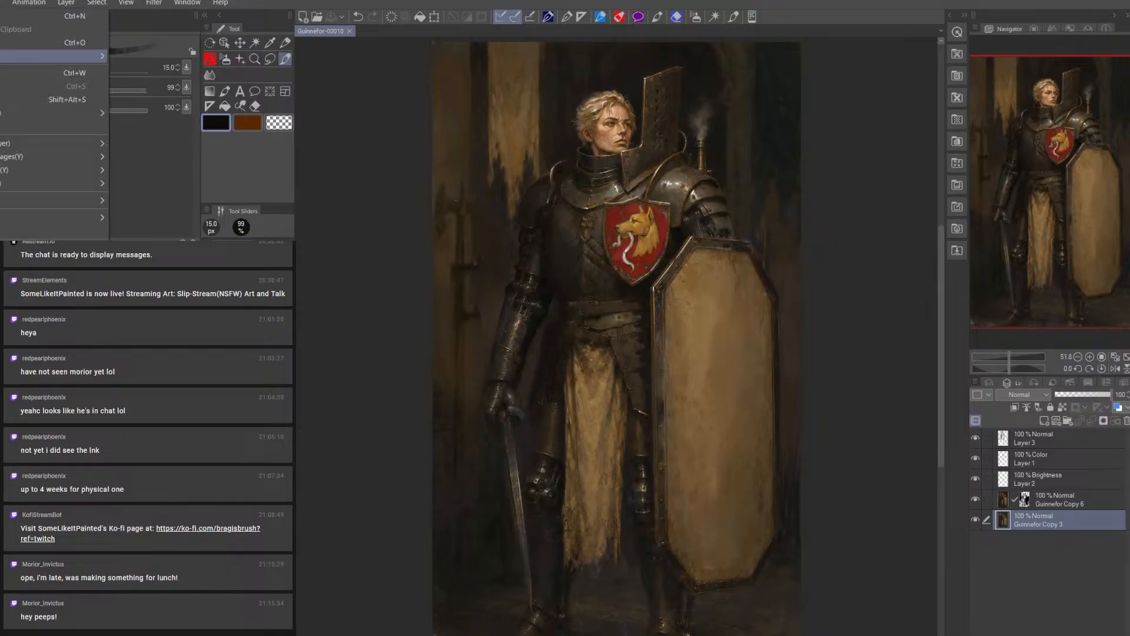
{"action": "mouse_move", "coordinate": [24, 57]}
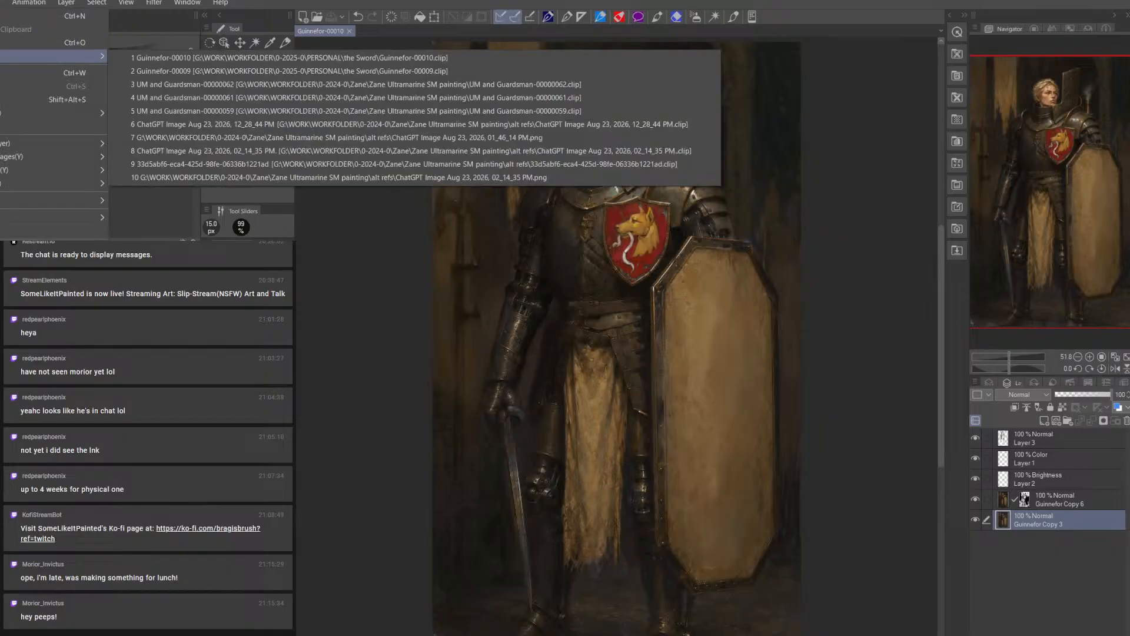
{"action": "left_click", "coordinate": [29, 43]}
{"action": "left_click_drag", "start_coordinate": [432, 0], "coordinate": [542, 0]}
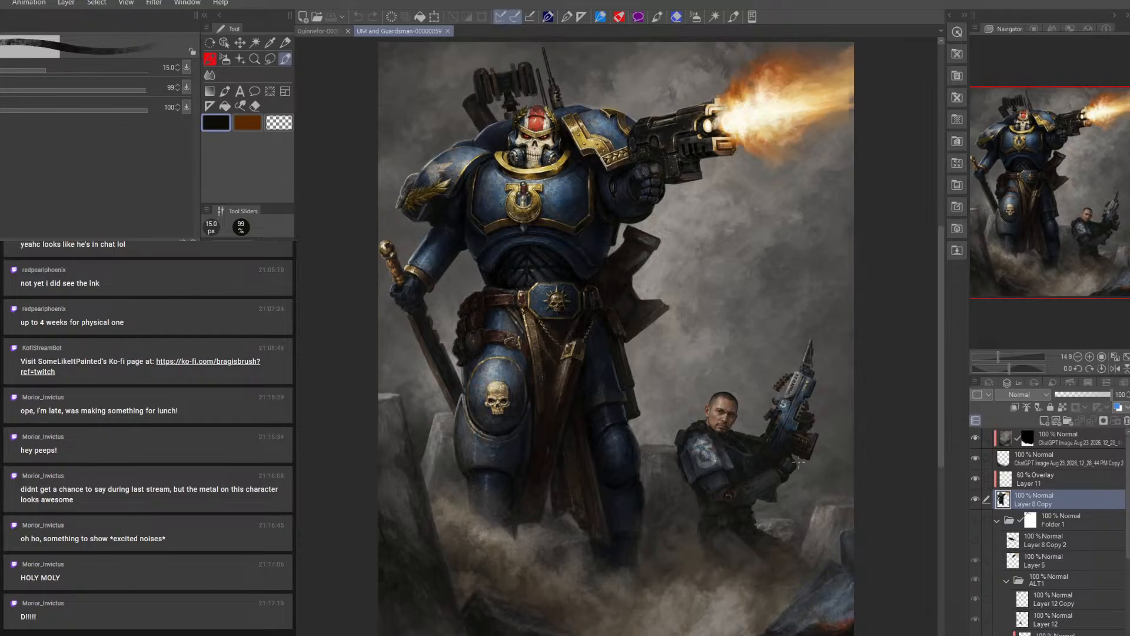
{"action": "scroll", "coordinate": [759, 435], "scroll_direction": "up", "scroll_amount": 5}
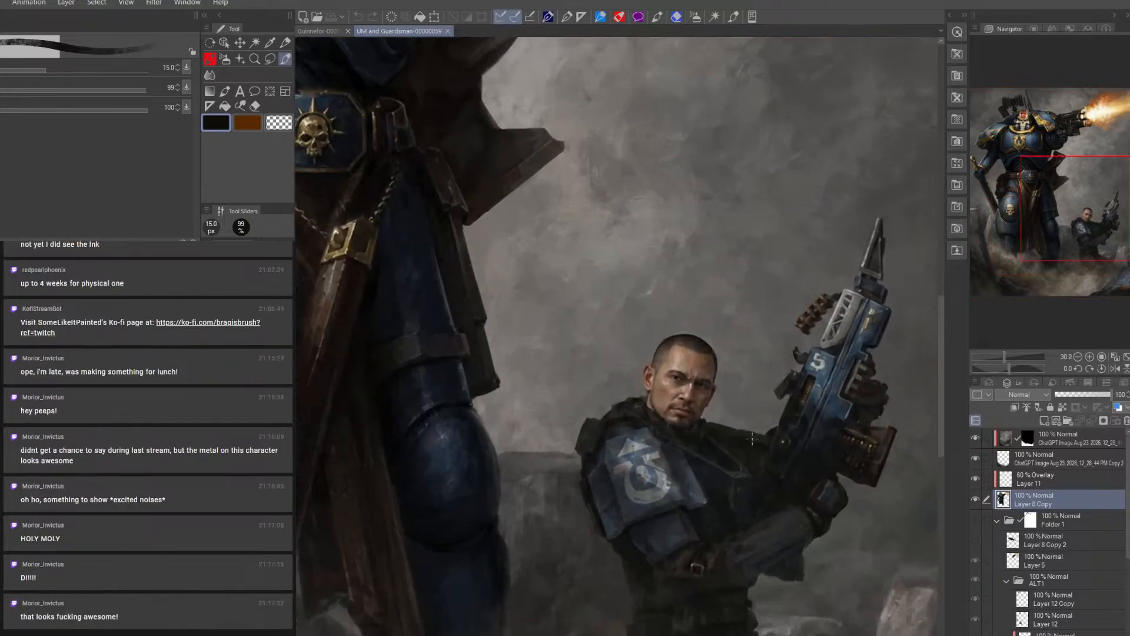
{"action": "scroll", "coordinate": [751, 439], "scroll_direction": "down", "scroll_amount": 6}
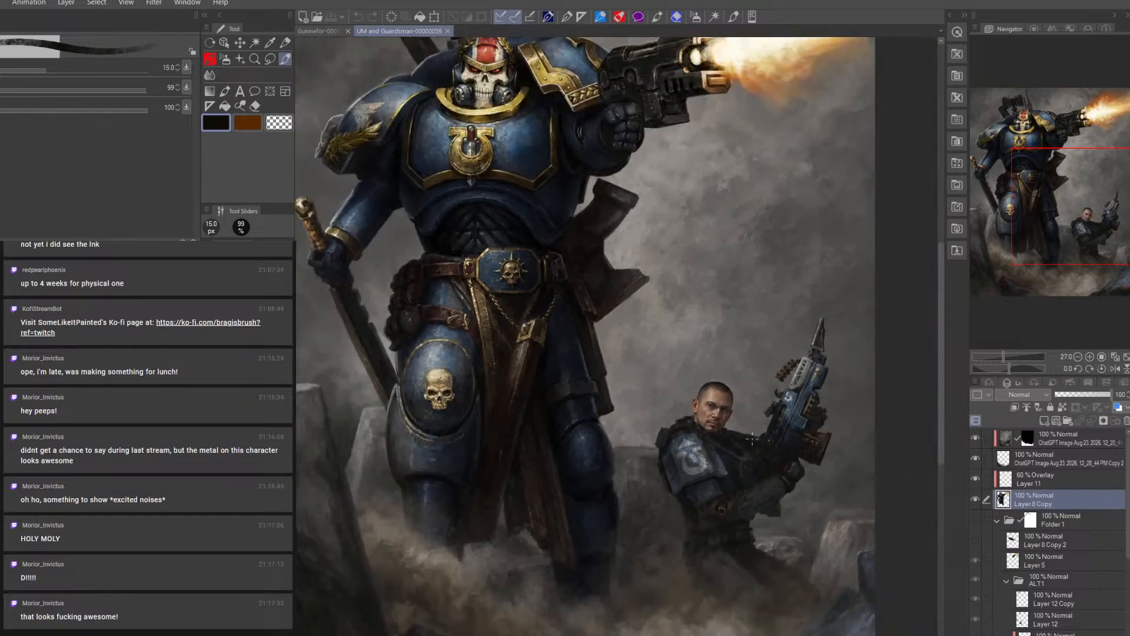
{"action": "scroll", "coordinate": [752, 439], "scroll_direction": "up", "scroll_amount": 2}
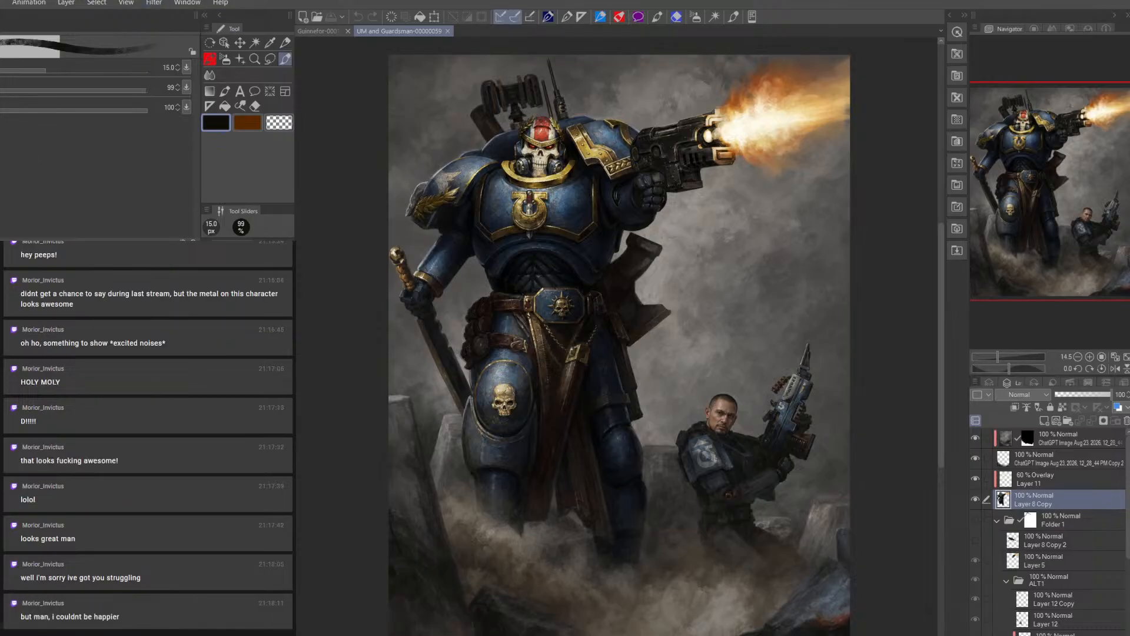
Open UM and Guardsman-00000060 and examine the alternate pose with the blacked-out gun silhouette
{"action": "key", "text": "alt+f"}
{"action": "left_click", "coordinate": [12, 43]}
{"action": "left_click_drag", "start_coordinate": [412, 0], "coordinate": [580, 0]}
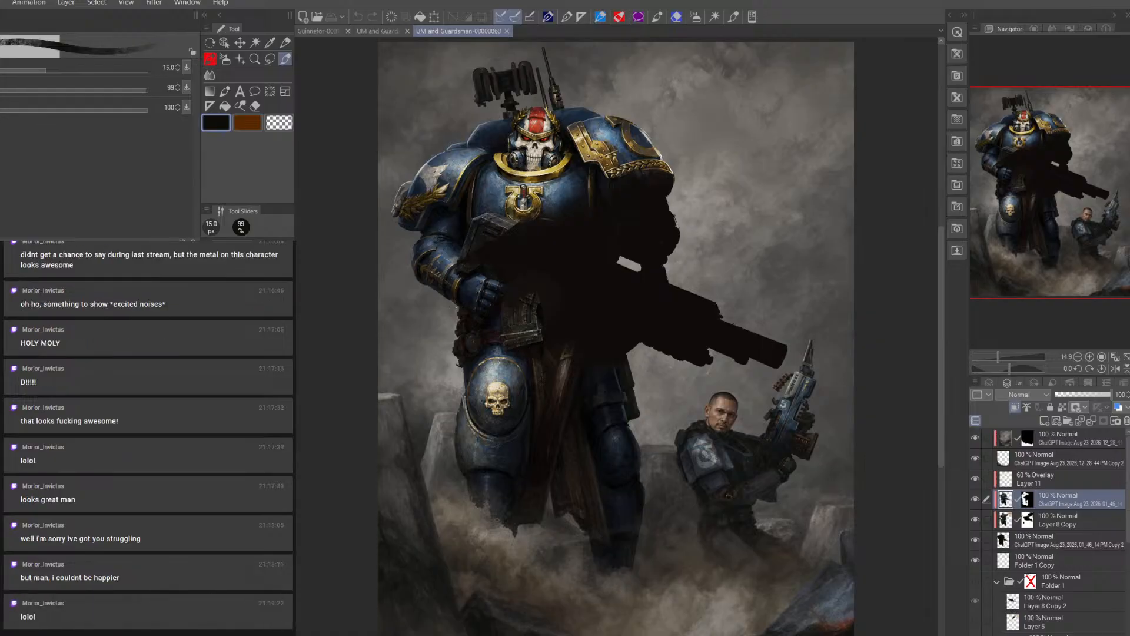
{"action": "left_click_drag", "start_coordinate": [457, 310], "coordinate": [467, 329]}
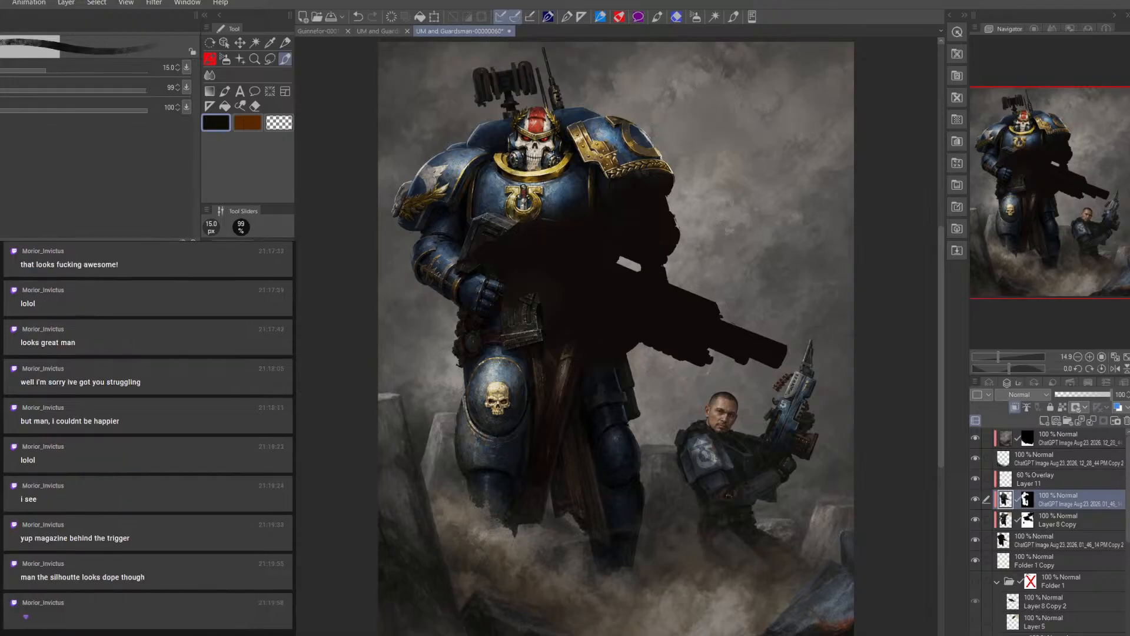
Close both UM and Guardsman files, discarding the changes to UM and Guardsman-00000060
{"action": "left_click", "coordinate": [510, 32]}
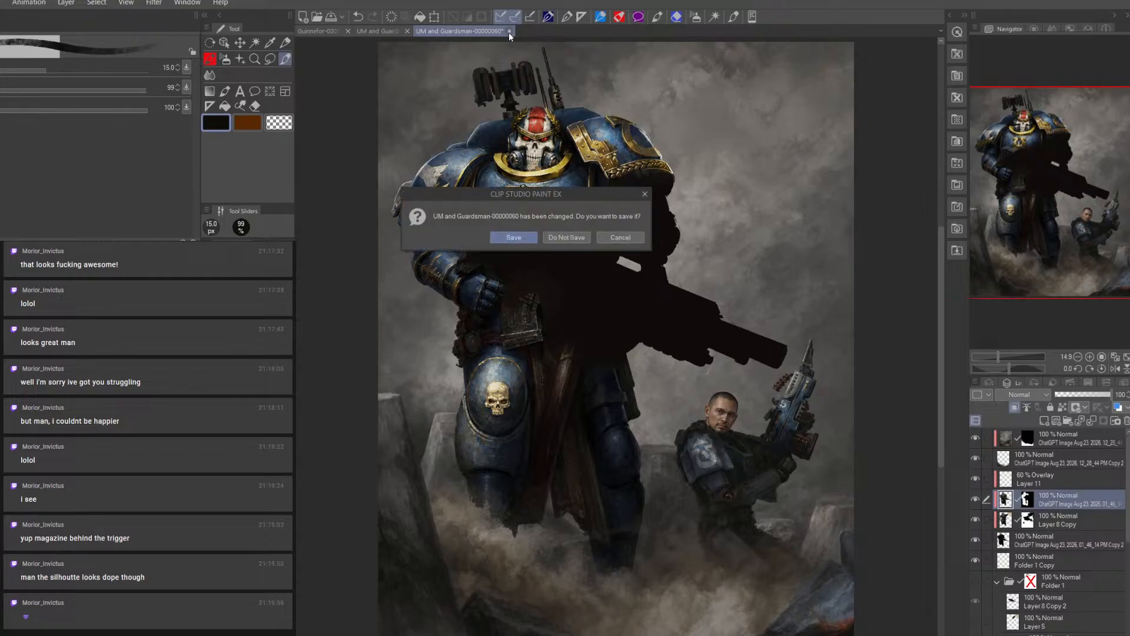
{"action": "left_click", "coordinate": [566, 237]}
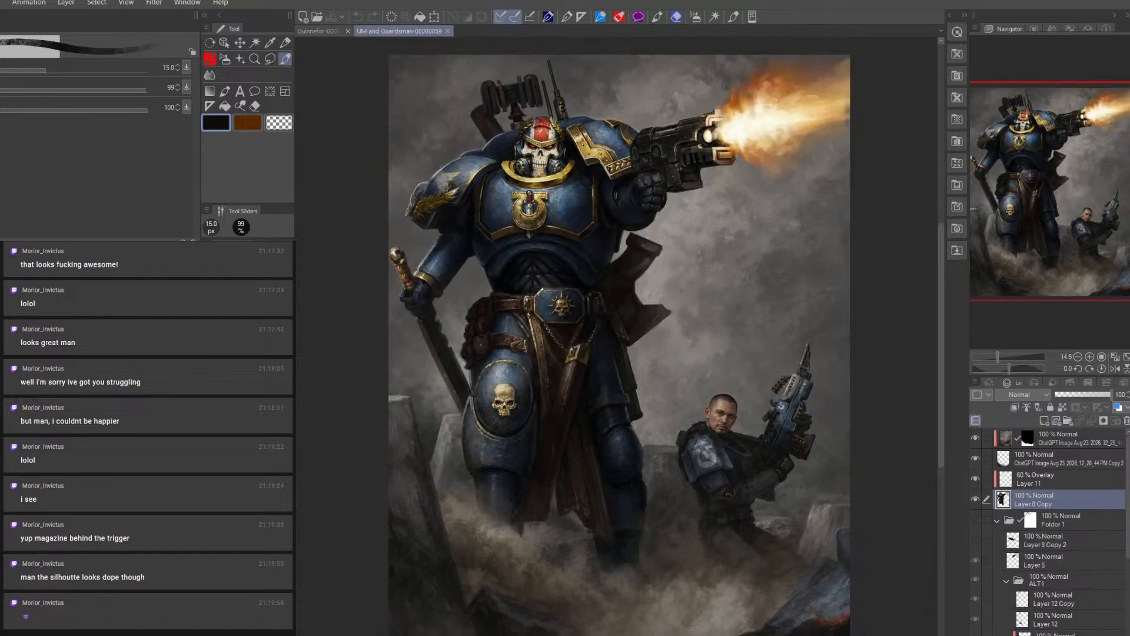
{"action": "left_click", "coordinate": [446, 31]}
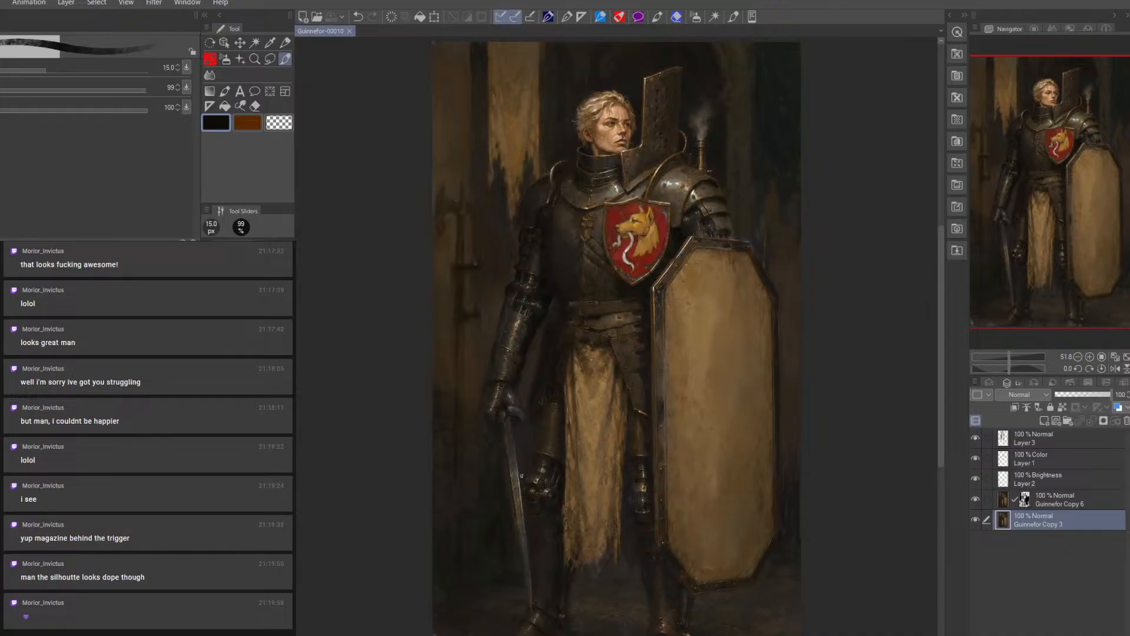
Compare the knight painting with and without Guinnefor Copy 6 and Layer 3 by toggling their visibility
{"action": "left_click", "coordinate": [975, 500]}
{"action": "left_click", "coordinate": [977, 501]}
{"action": "left_click", "coordinate": [976, 439]}
{"action": "left_click", "coordinate": [976, 439]}
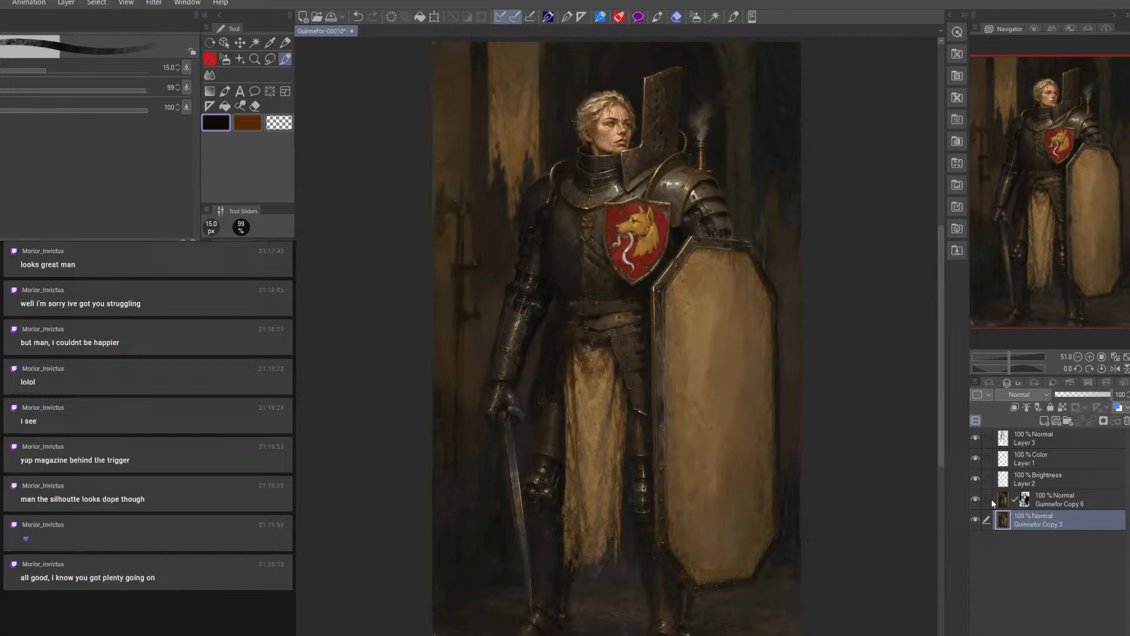
{"action": "left_click", "coordinate": [976, 439]}
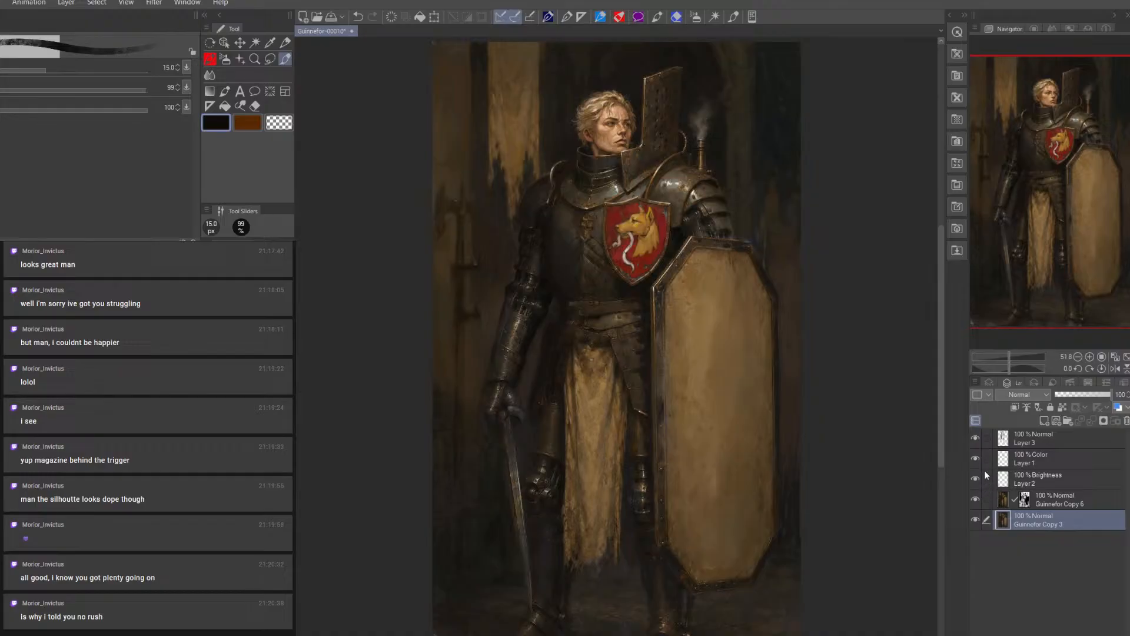
Merge the Brightness Layer 2 into Guinnefor Copy 6, applying its mask, and merge the Color Layer 1 down into the same layer
{"action": "left_click", "coordinate": [1050, 479]}
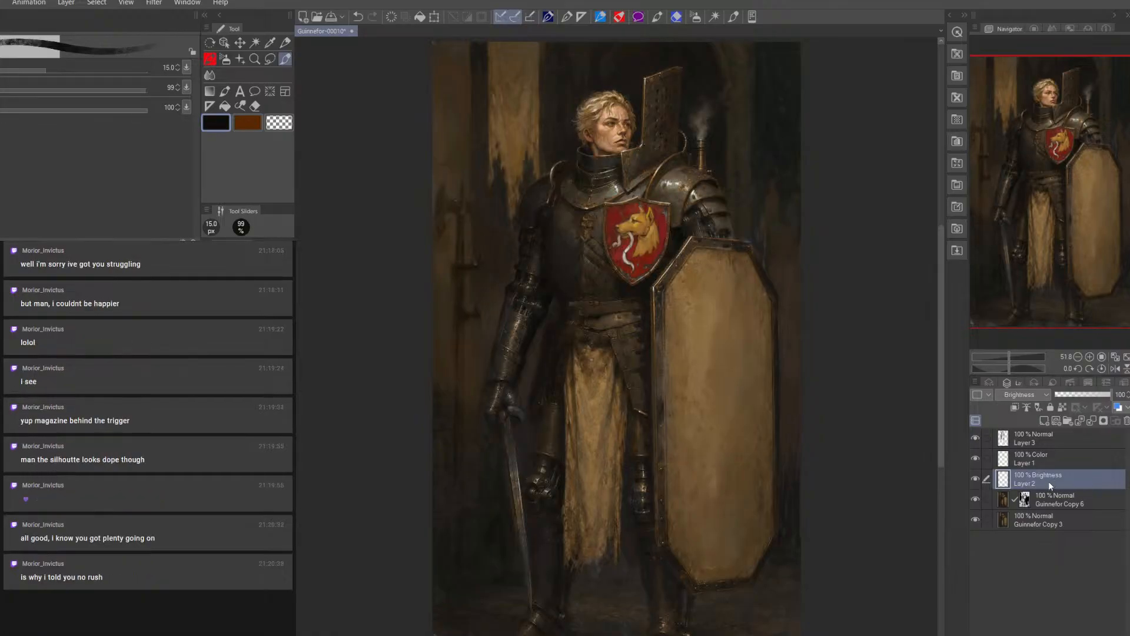
{"action": "right_click", "coordinate": [1044, 483]}
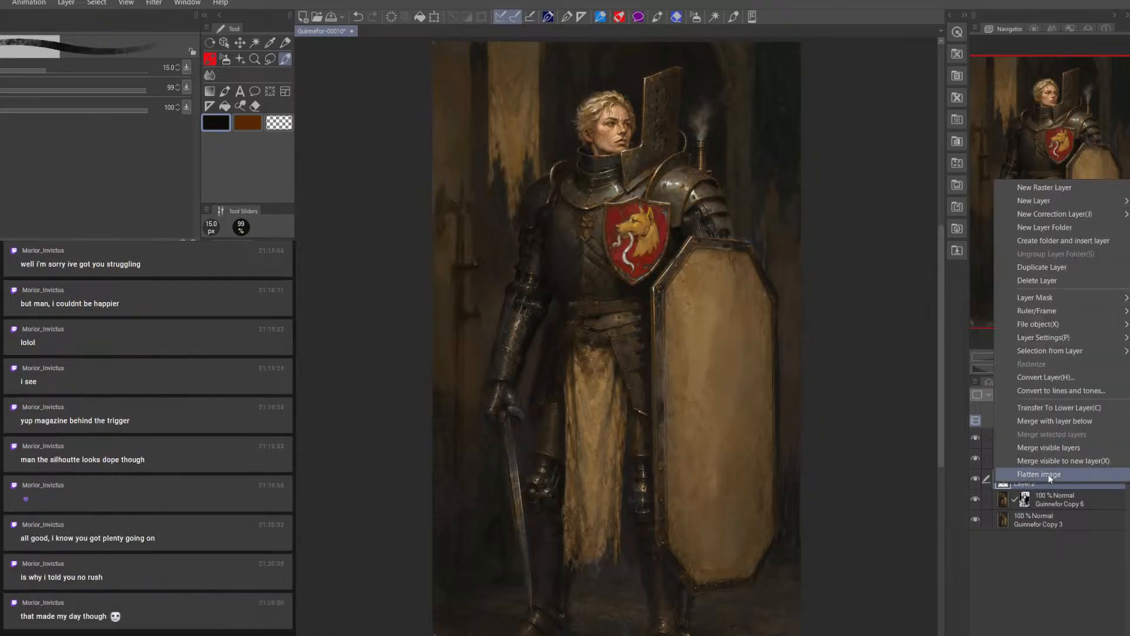
{"action": "left_click", "coordinate": [1076, 422]}
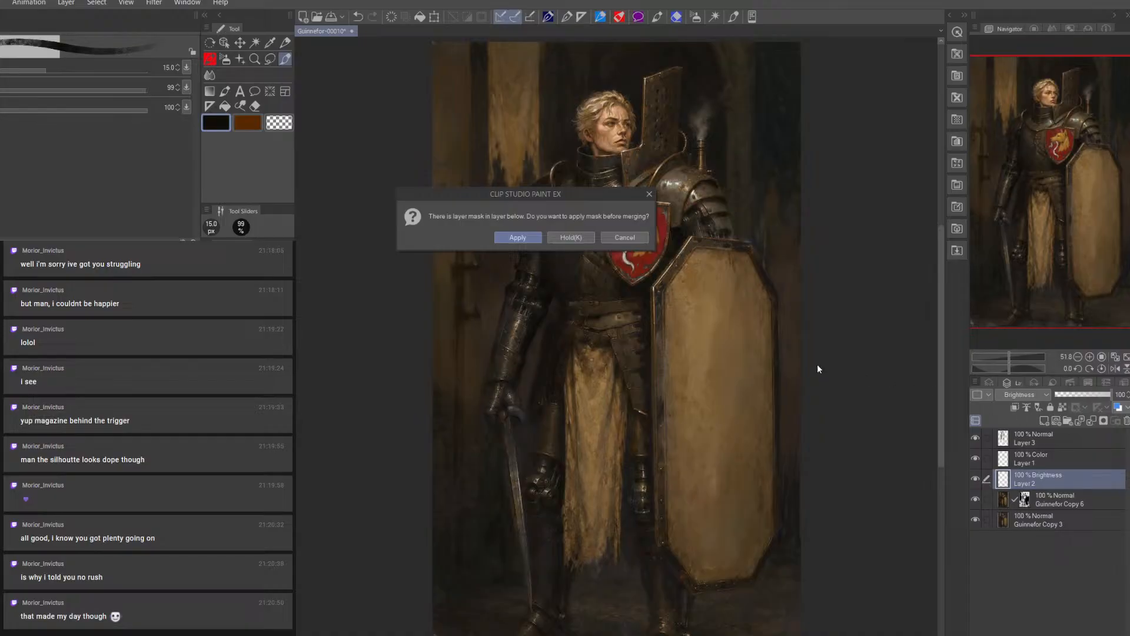
{"action": "left_click", "coordinate": [518, 238]}
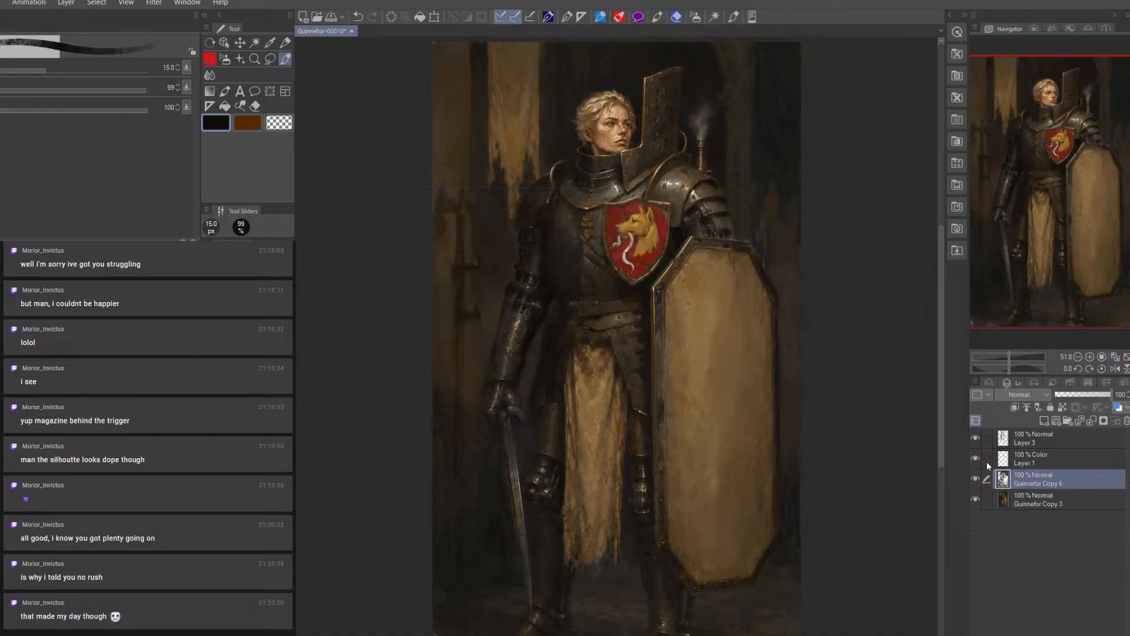
{"action": "left_click", "coordinate": [1034, 462]}
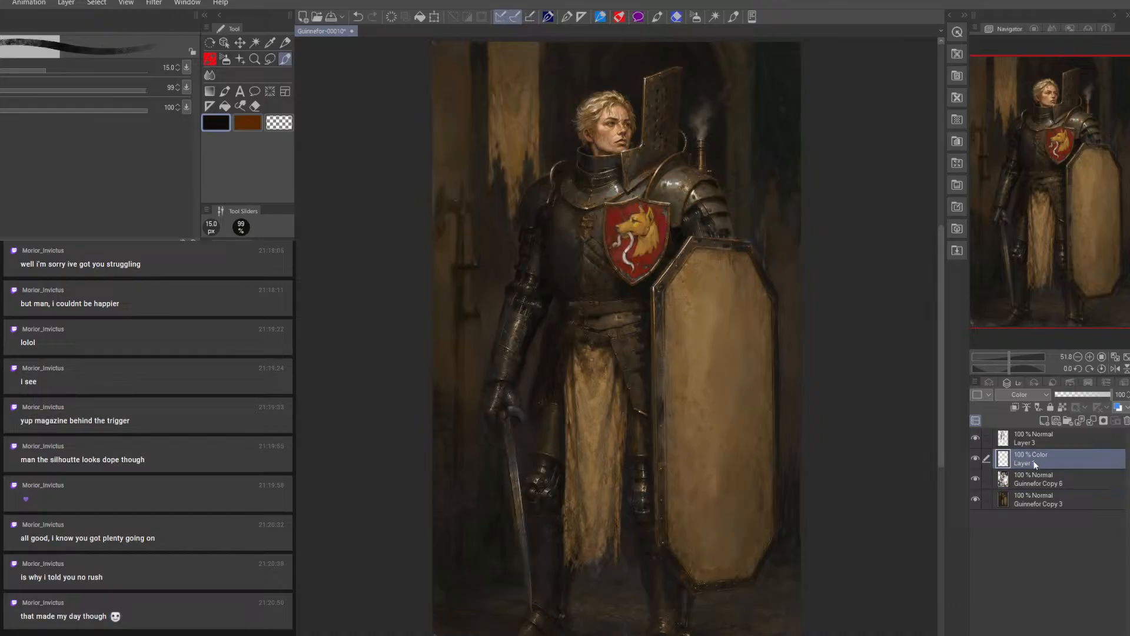
{"action": "right_click", "coordinate": [1034, 463]}
{"action": "left_click", "coordinate": [1054, 400]}
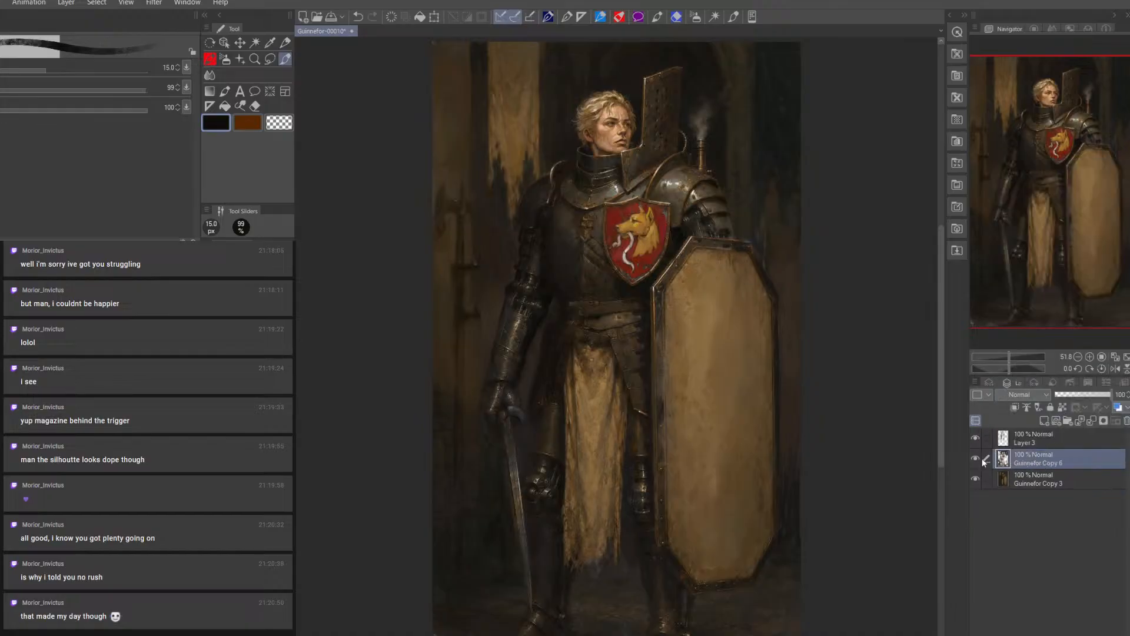
Compare the painting with and without Layer 3 and the merged Guinnefor Copy 6 by toggling their visibility
{"action": "left_click", "coordinate": [977, 440]}
{"action": "left_click", "coordinate": [976, 441]}
{"action": "left_click", "coordinate": [976, 442]}
{"action": "left_click", "coordinate": [975, 461]}
{"action": "left_click", "coordinate": [975, 459]}
{"action": "left_click", "coordinate": [975, 459]}
{"action": "left_click", "coordinate": [973, 461]}
{"action": "left_click", "coordinate": [1028, 437]}
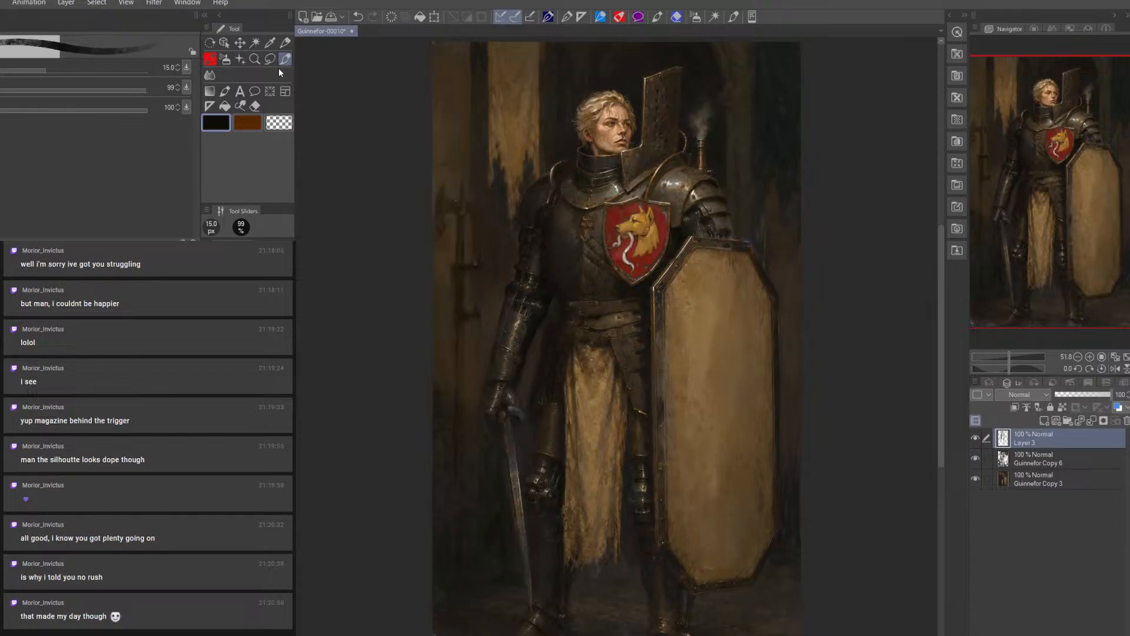
{"action": "left_click", "coordinate": [976, 458]}
{"action": "left_click", "coordinate": [977, 457]}
Add a raster layer above Guinnefor Copy 3 and touch up the door hinges beside the knight's sword arm, finishing with a 12.5 px brush
{"action": "left_click", "coordinate": [1032, 468]}
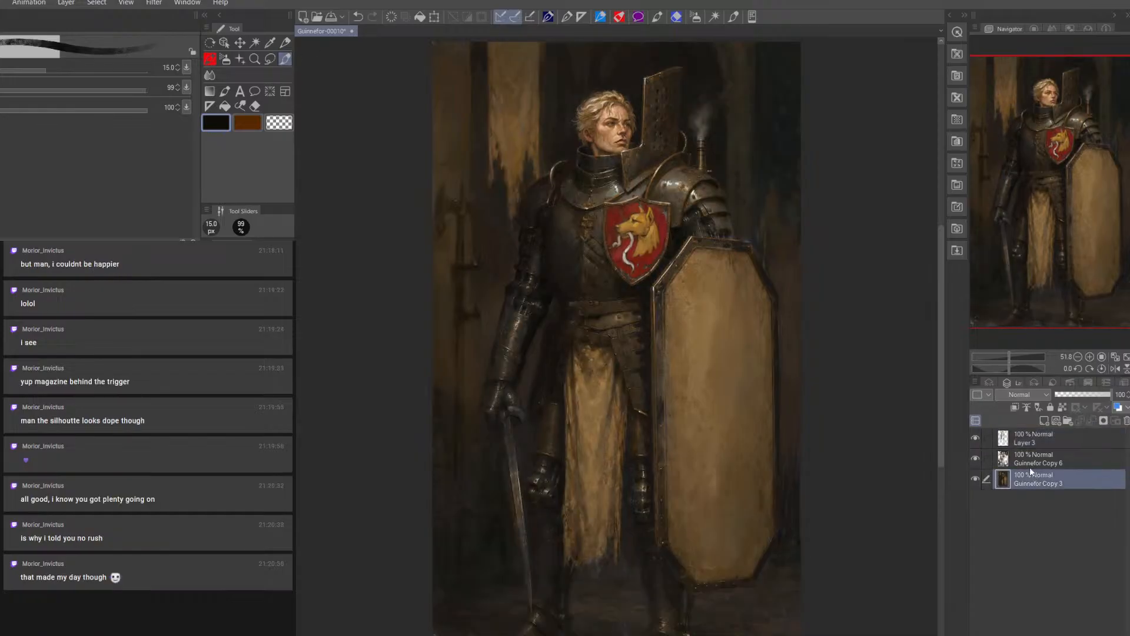
{"action": "left_click", "coordinate": [1041, 420]}
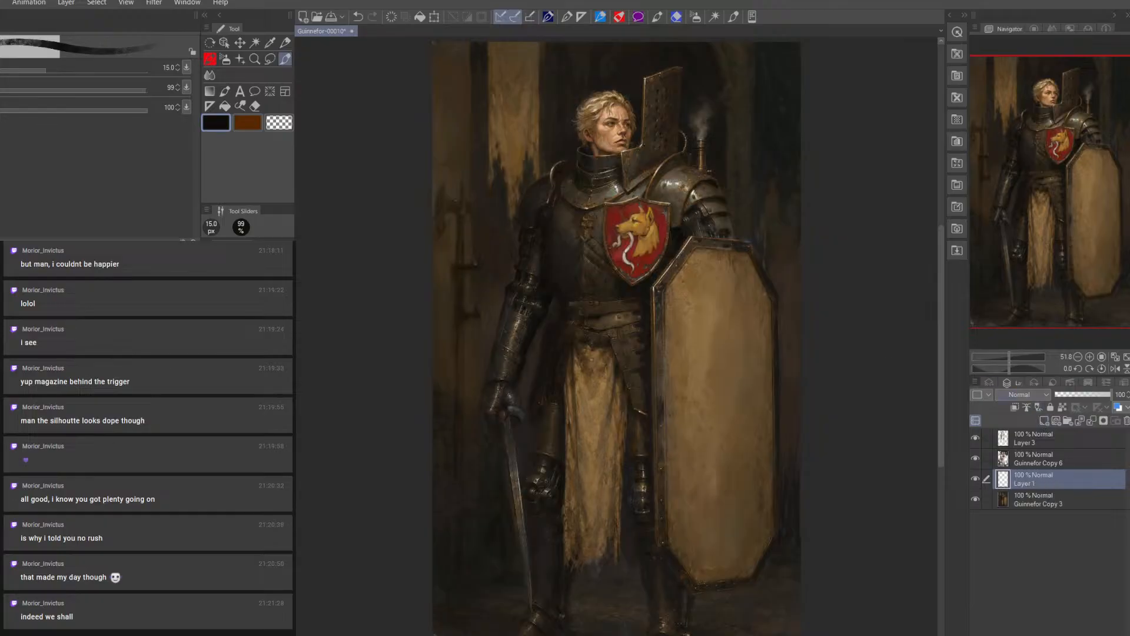
{"action": "left_click", "coordinate": [477, 287], "text": "alt"}
{"action": "key", "text": "]"}
{"action": "key", "text": "]"}
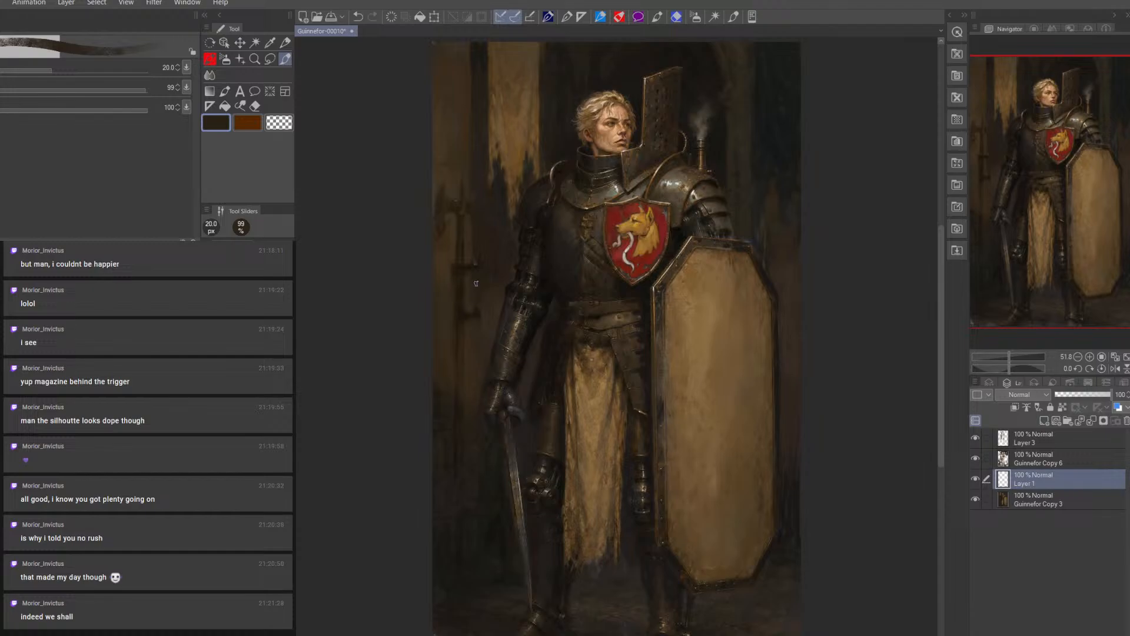
{"action": "key", "text": "bracketleft"}
{"action": "key", "text": "bracketleft"}
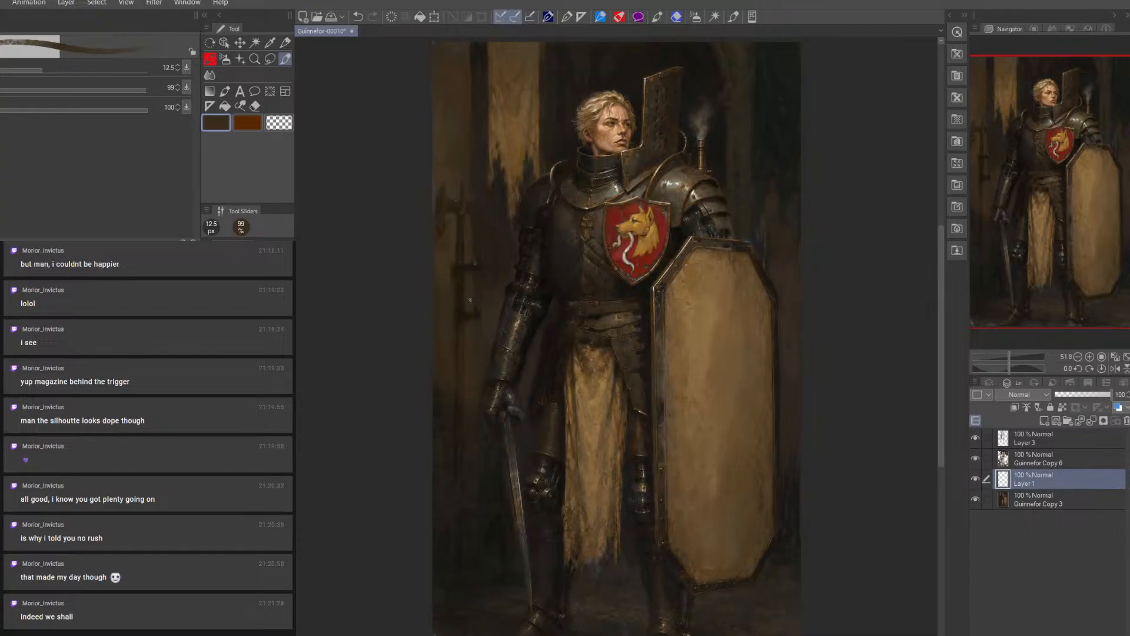
{"action": "left_click", "coordinate": [478, 291], "text": "alt"}
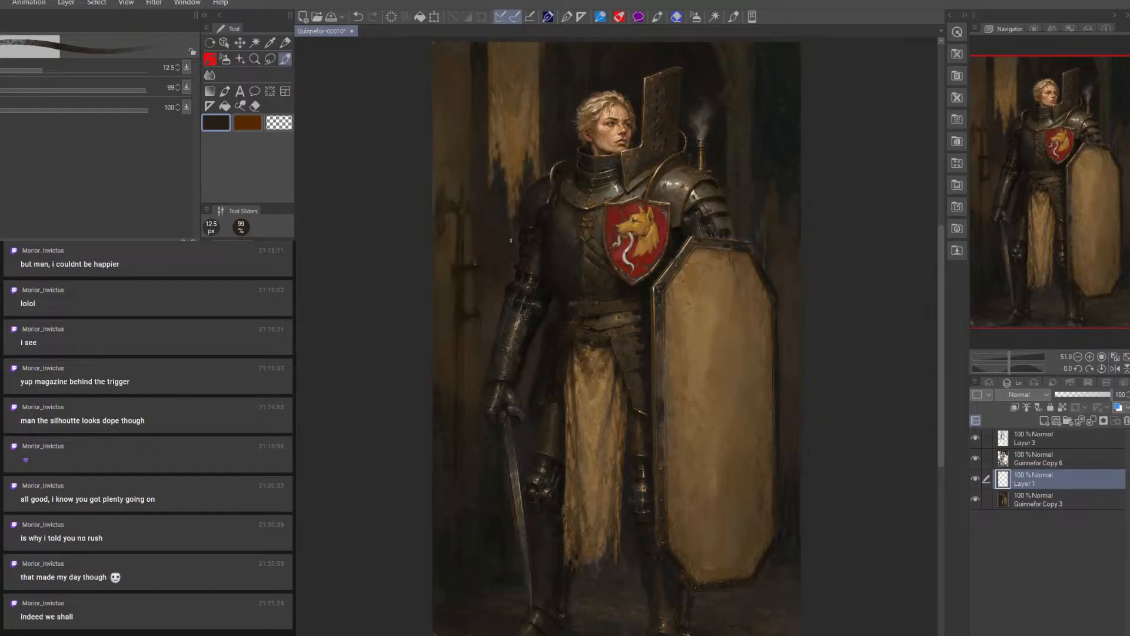
Paint dark strokes over the background door and hinges on Layer 1, varying the brush size up to 30 px and ending at 15 px
{"action": "key", "text": "bracketleft"}
{"action": "key", "text": "bracketright"}
{"action": "key", "text": "bracketright"}
{"action": "key", "text": "bracketright"}
{"action": "key", "text": "bracketright"}
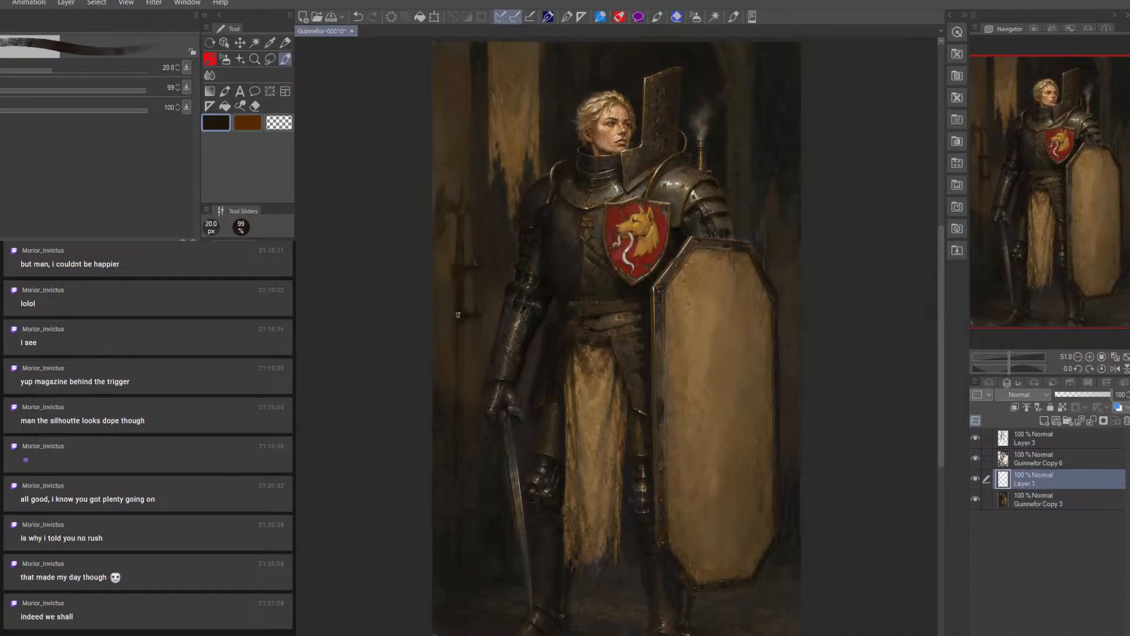
{"action": "key", "text": "bracketright"}
{"action": "key", "text": "bracketright"}
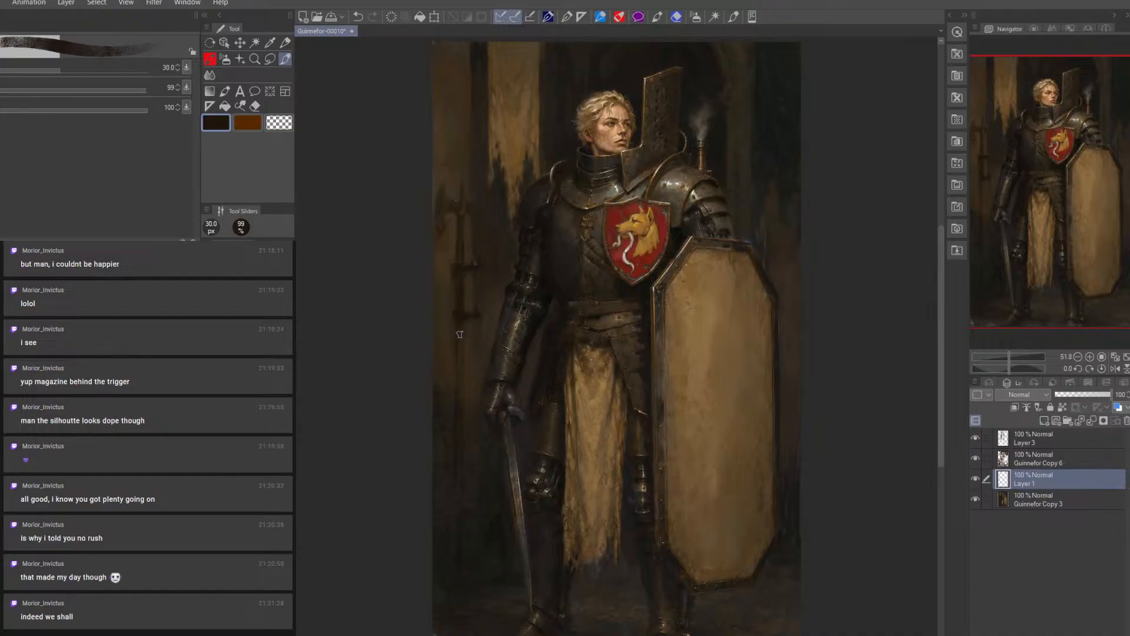
{"action": "key", "text": "bracketleft"}
{"action": "key", "text": "bracketleft"}
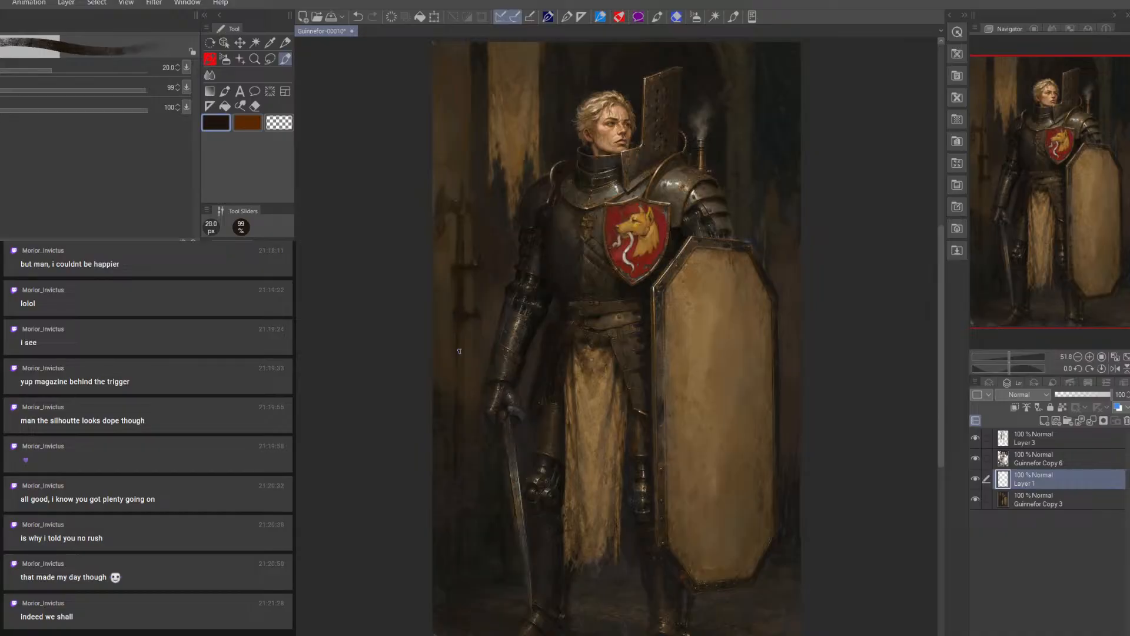
{"action": "key", "text": "bracketleft"}
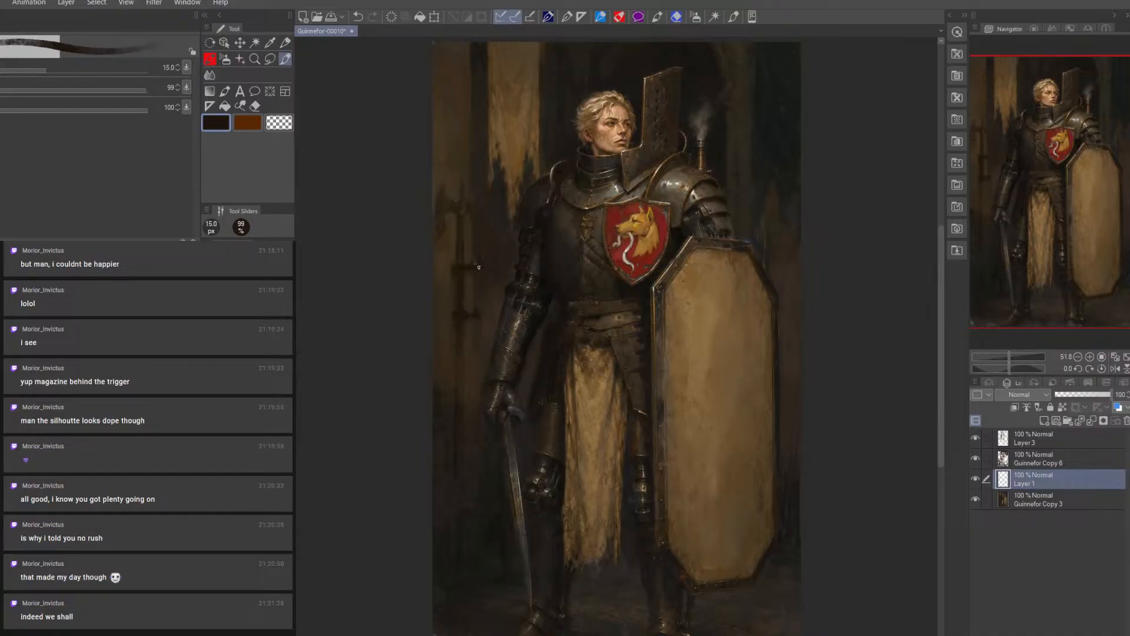
{"action": "key", "text": "bracketleft"}
{"action": "key", "text": "bracketleft"}
{"action": "key", "text": "bracketright"}
{"action": "key", "text": "bracketright"}
{"action": "key", "text": "bracketright"}
{"action": "key", "text": "bracketleft"}
{"action": "key", "text": "bracketleft"}
{"action": "key", "text": "bracketright"}
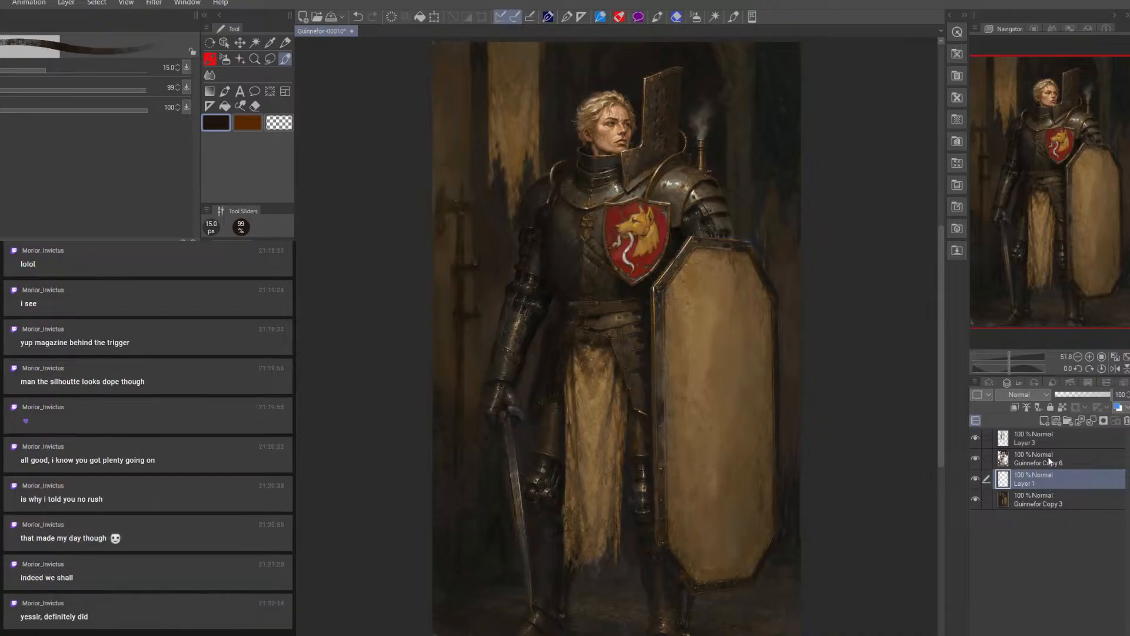
Add a raster layer above Layer 1, sample a grey from the gauntlet and paint haze beside the sword with a 150 px brush
{"action": "left_click", "coordinate": [1043, 420]}
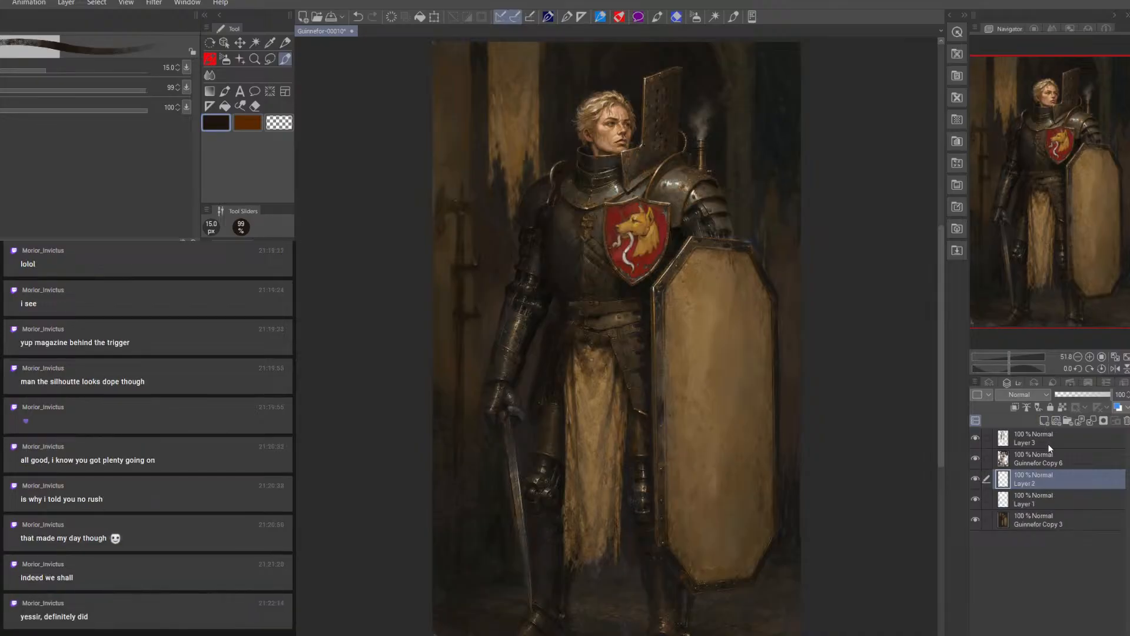
{"action": "left_click", "coordinate": [510, 398], "text": "alt"}
{"action": "key", "text": "bracketright"}
{"action": "key", "text": "bracketright"}
{"action": "key", "text": "bracketright"}
{"action": "key", "text": "bracketright"}
{"action": "key", "text": "bracketright"}
{"action": "key", "text": "bracketright"}
{"action": "key", "text": "bracketright"}
{"action": "key", "text": "bracketright"}
{"action": "key", "text": "bracketright"}
{"action": "key", "text": "bracketright"}
{"action": "key", "text": "bracketright"}
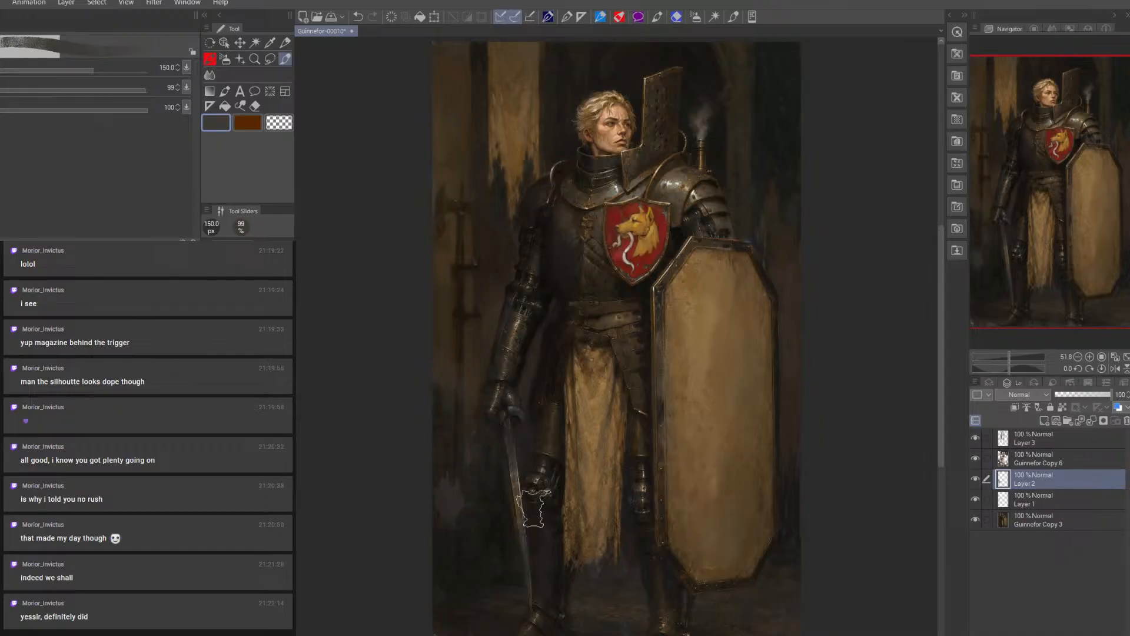
Move Layer 2 above Guinnefor Copy 6 and paint grey mist around the sword and knight's legs with a 200 px brush
{"action": "left_click", "coordinate": [976, 461]}
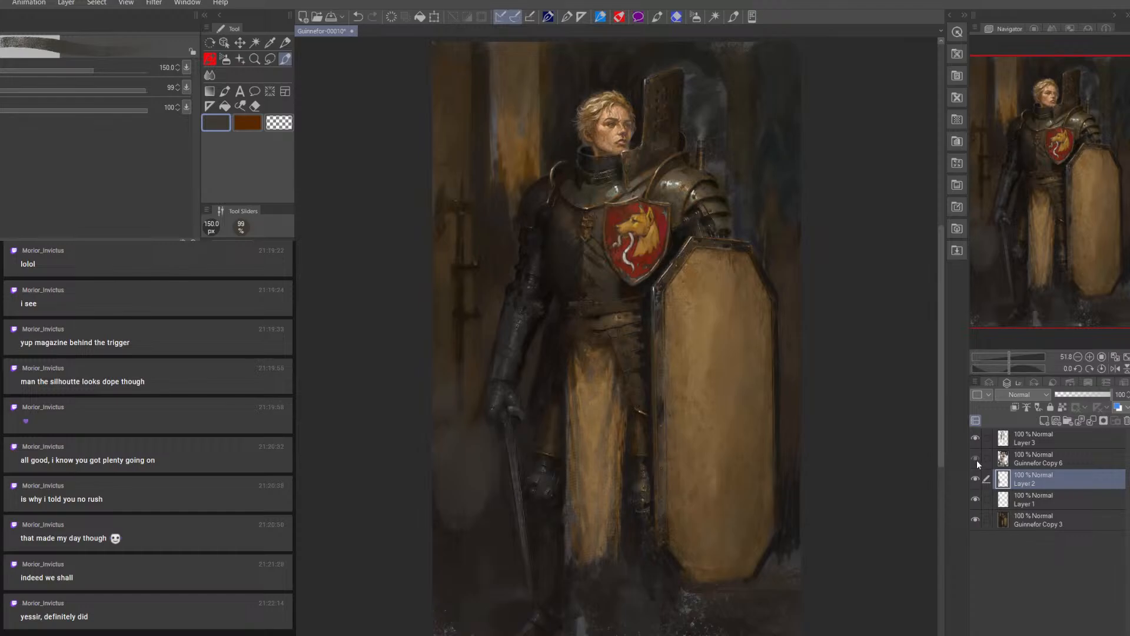
{"action": "left_click", "coordinate": [976, 461]}
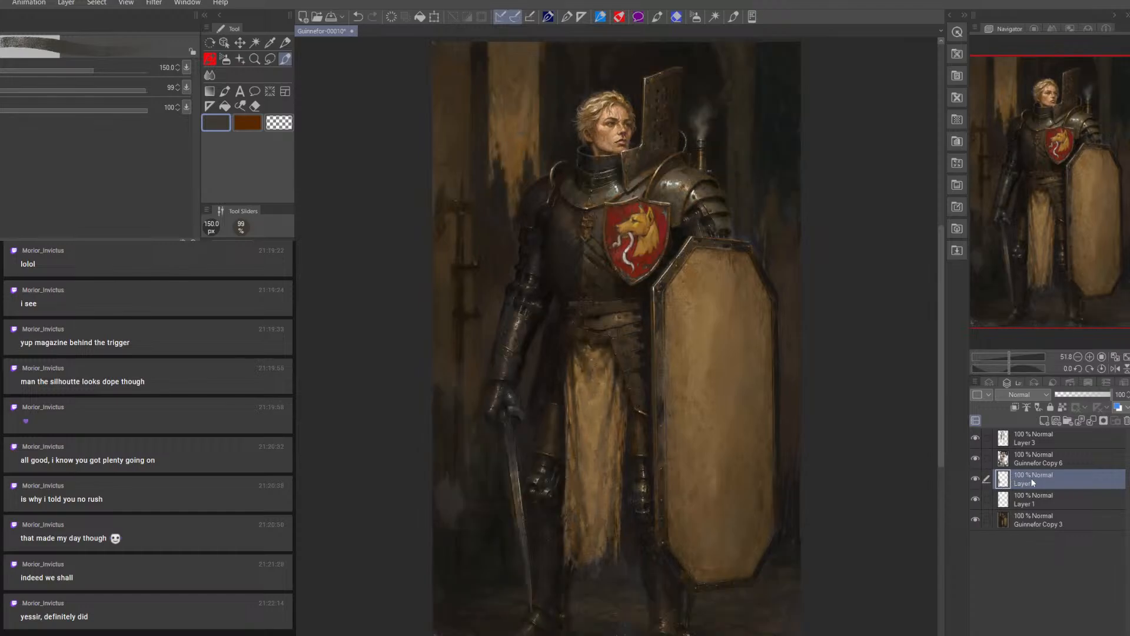
{"action": "left_click_drag", "start_coordinate": [1032, 482], "coordinate": [1031, 451]}
{"action": "key", "text": "bracketright"}
{"action": "key", "text": "bracketright"}
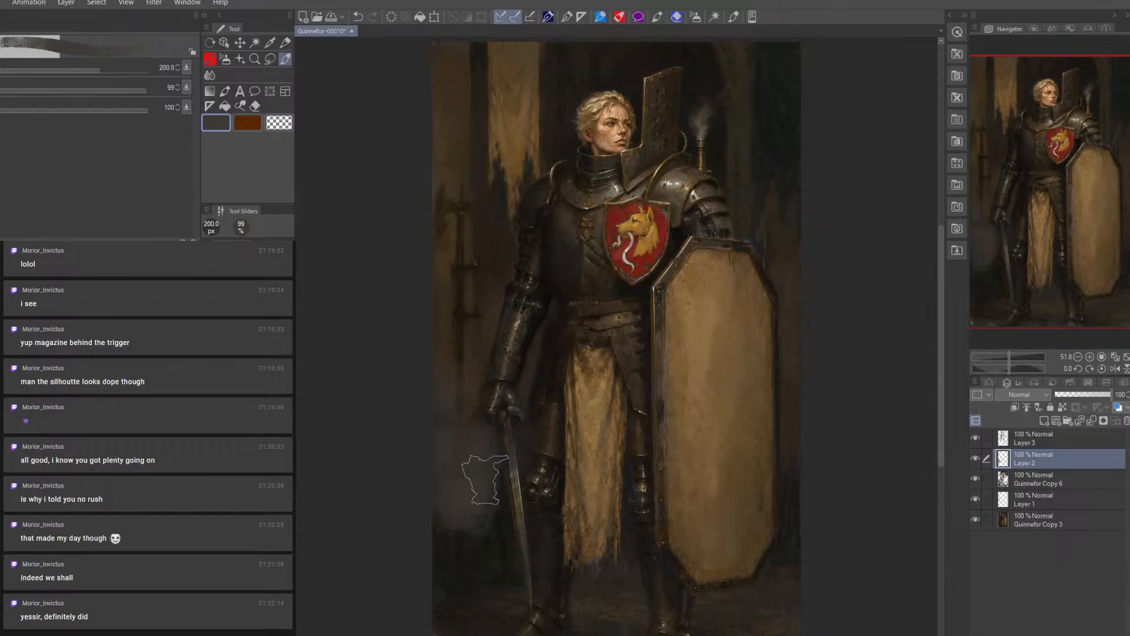
{"action": "mouse_move", "coordinate": [516, 503]}
{"action": "left_mouse_down"}
{"action": "mouse_move", "coordinate": [692, 565]}
{"action": "mouse_move", "coordinate": [705, 591]}
{"action": "mouse_move", "coordinate": [776, 570]}
{"action": "mouse_move", "coordinate": [781, 583]}
{"action": "mouse_move", "coordinate": [710, 596]}
{"action": "mouse_move", "coordinate": [626, 581]}
{"action": "mouse_move", "coordinate": [604, 590]}
{"action": "mouse_move", "coordinate": [548, 549]}
{"action": "mouse_move", "coordinate": [478, 548]}
{"action": "mouse_move", "coordinate": [470, 531]}
{"action": "mouse_move", "coordinate": [446, 538]}
{"action": "mouse_move", "coordinate": [418, 518]}
{"action": "left_mouse_up"}
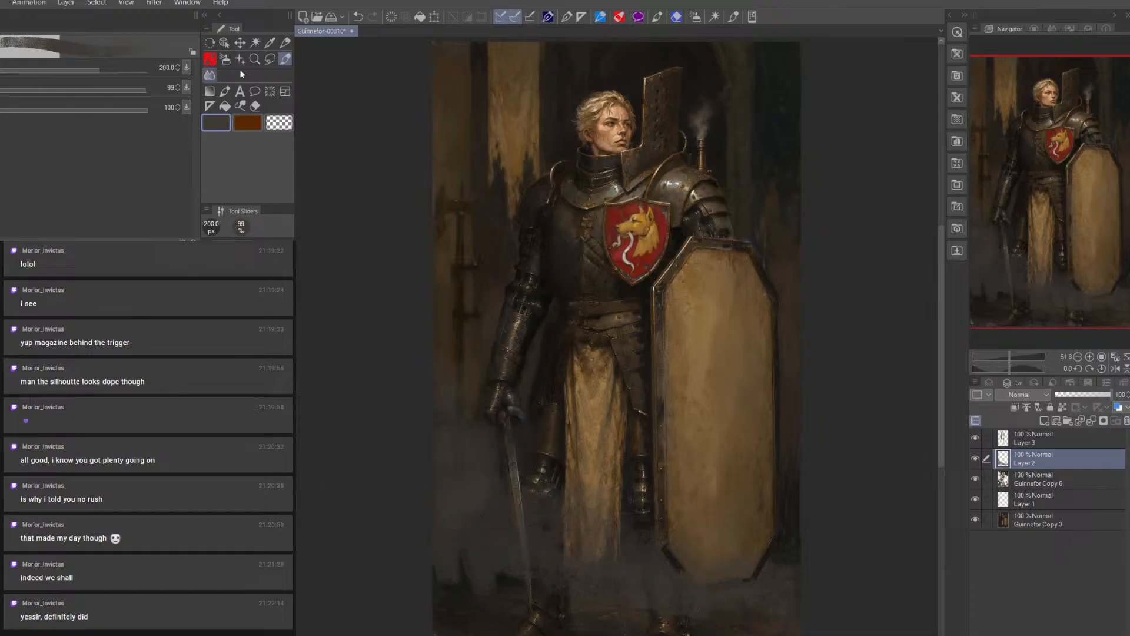
Soften the mist with the Blend tool at up to 175 px, and give Layer 2 an inverted, fully black layer mask
{"action": "left_click", "coordinate": [210, 75]}
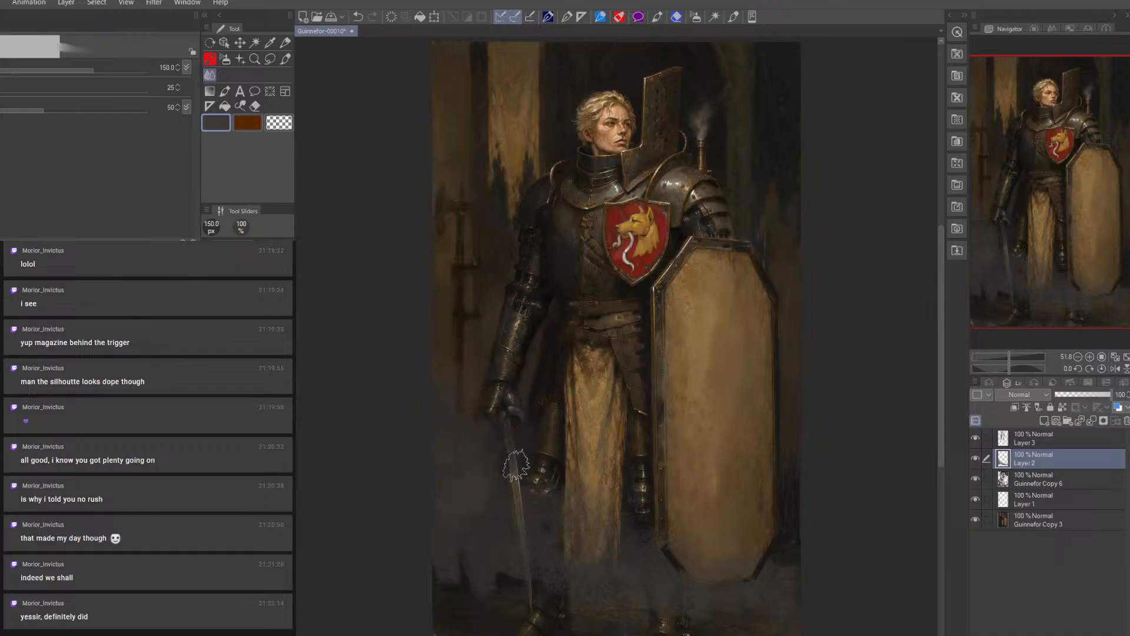
{"action": "key", "text": "]"}
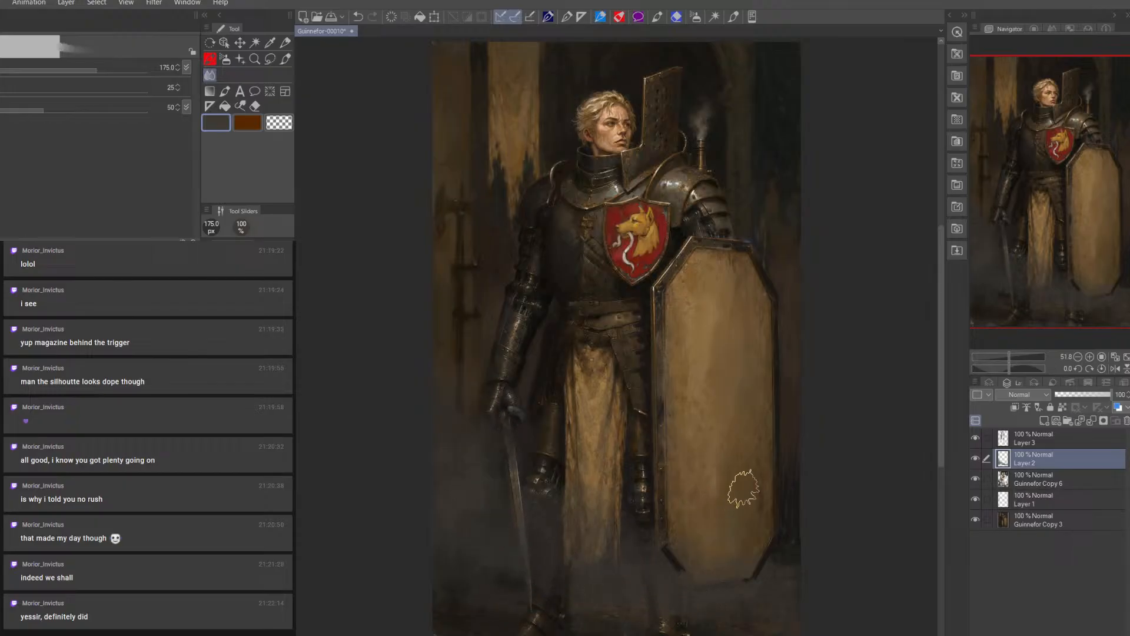
{"action": "left_click", "coordinate": [1080, 421]}
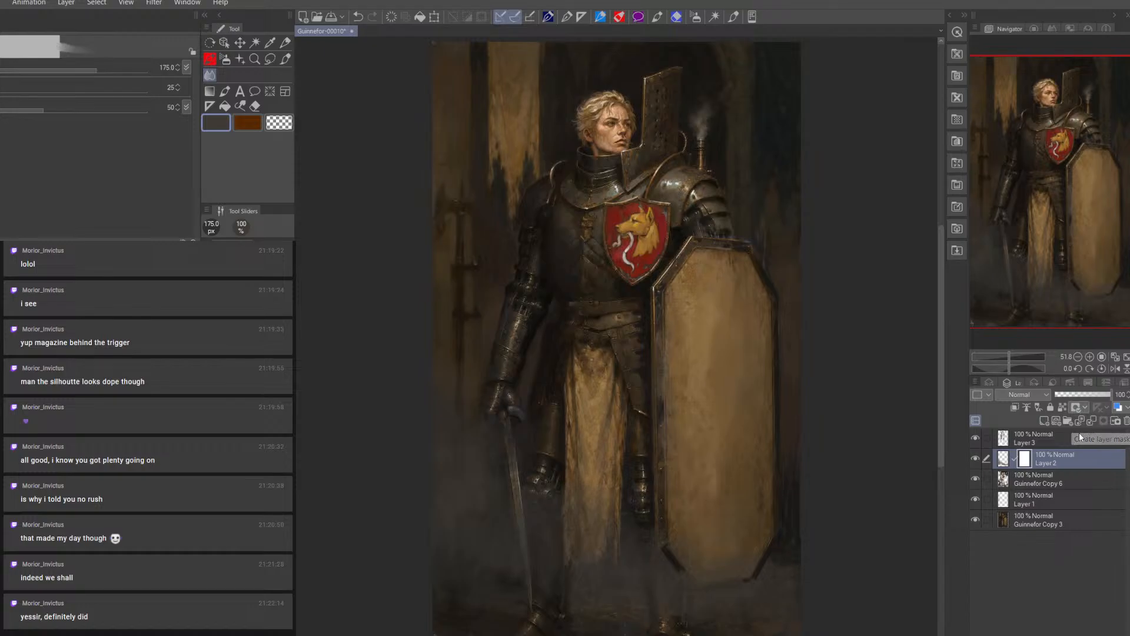
{"action": "key", "text": "ctrl+i"}
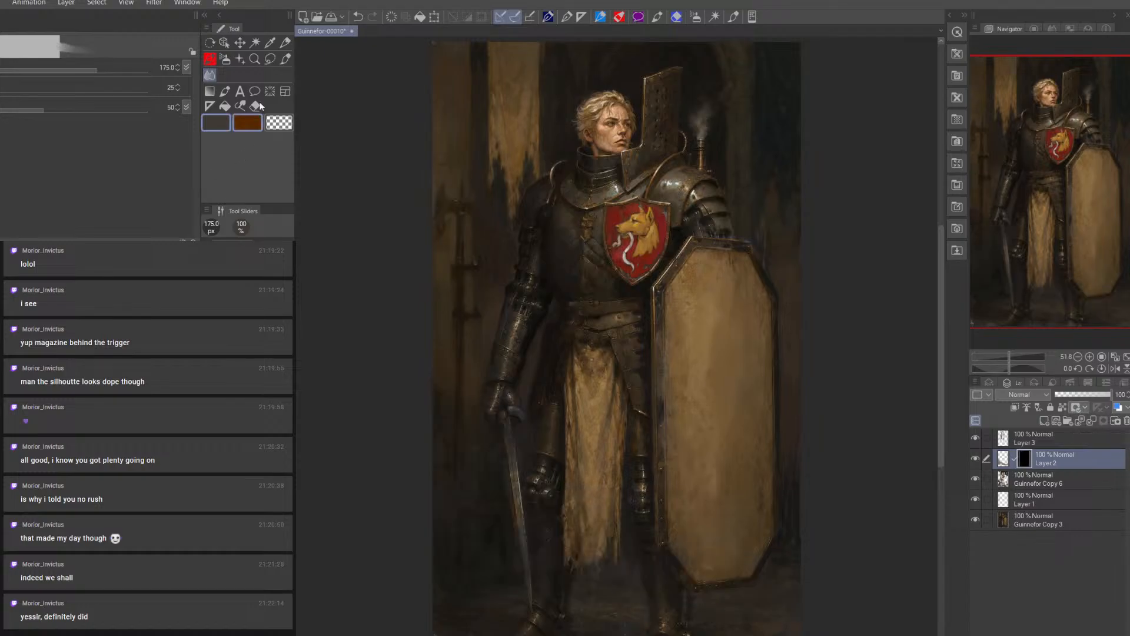
Paint on Layer 2's mask to reveal mist beside the gauntlet and forearm, using brush sizes from 100 px down to 35 px
{"action": "left_click", "coordinate": [287, 62]}
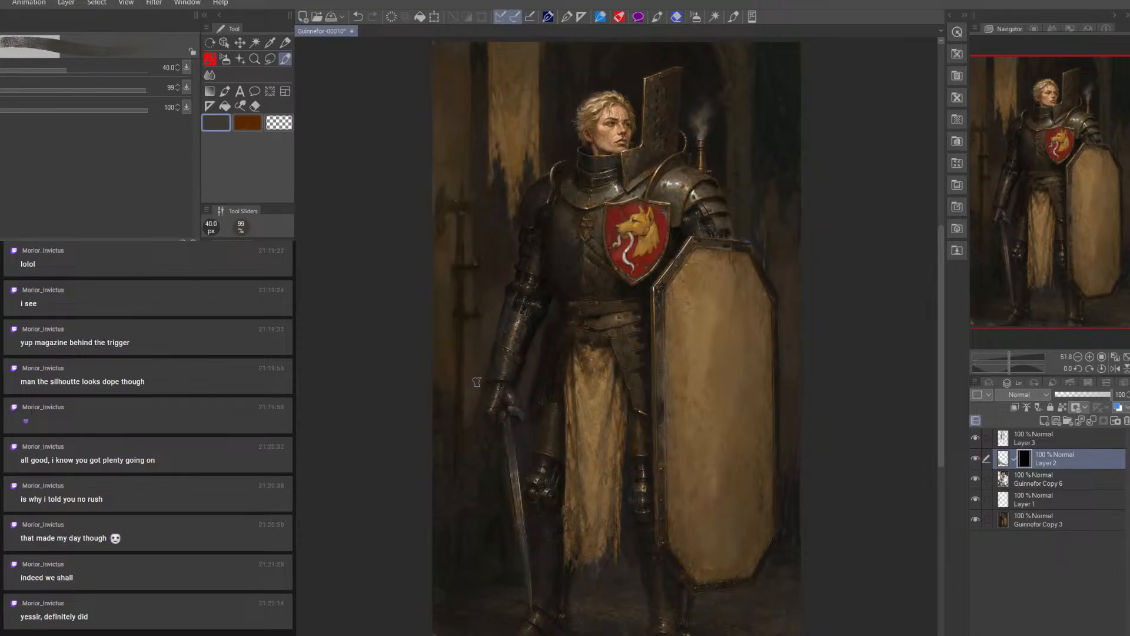
{"action": "key", "text": "]"}
{"action": "mouse_move", "coordinate": [466, 371]}
{"action": "left_mouse_down"}
{"action": "mouse_move", "coordinate": [436, 361]}
{"action": "mouse_move", "coordinate": [436, 402]}
{"action": "left_mouse_up"}
{"action": "key", "text": "]"}
{"action": "key", "text": "]"}
{"action": "key", "text": "]"}
{"action": "key", "text": "]"}
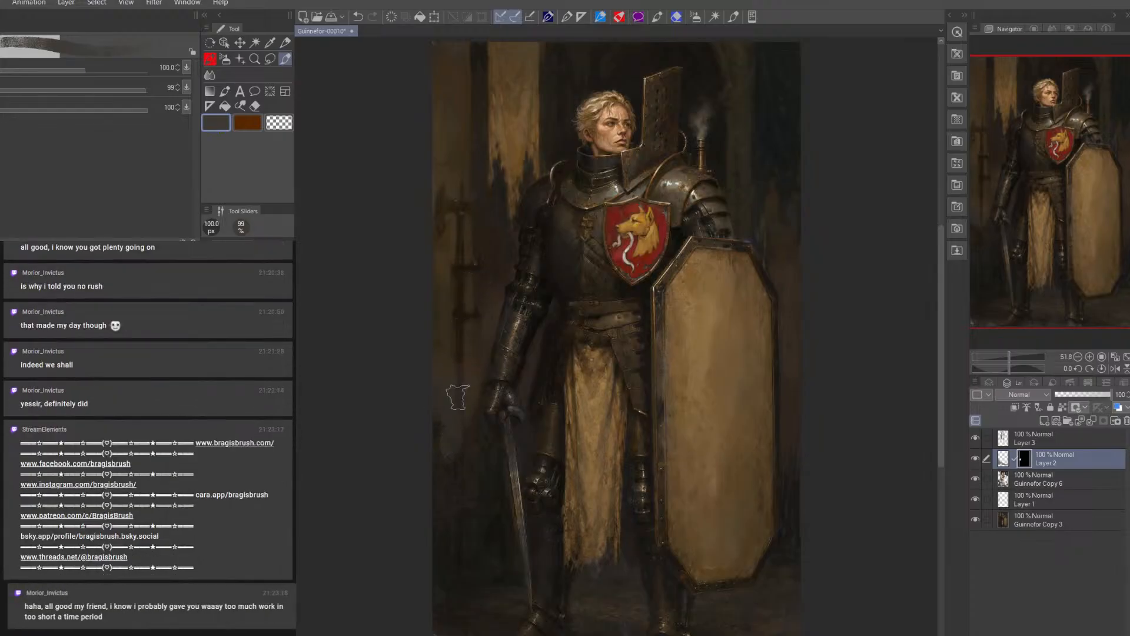
{"action": "key", "text": "bracketleft"}
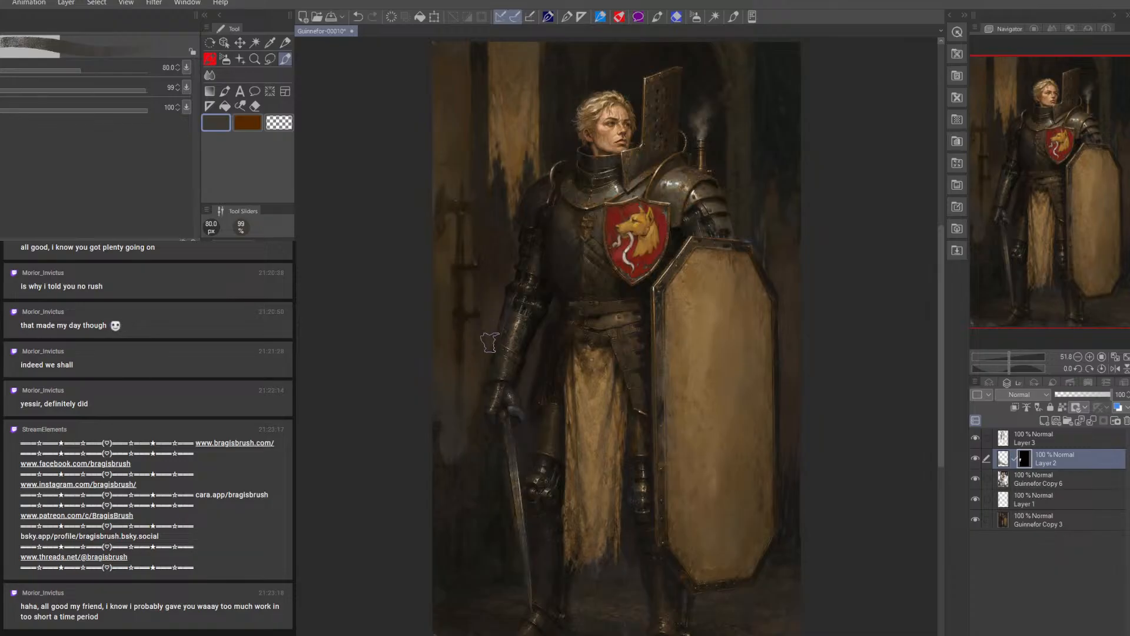
{"action": "key", "text": "bracketleft"}
{"action": "key", "text": "bracketleft"}
{"action": "key", "text": "bracketleft"}
{"action": "key", "text": "bracketleft"}
{"action": "key", "text": "bracketleft"}
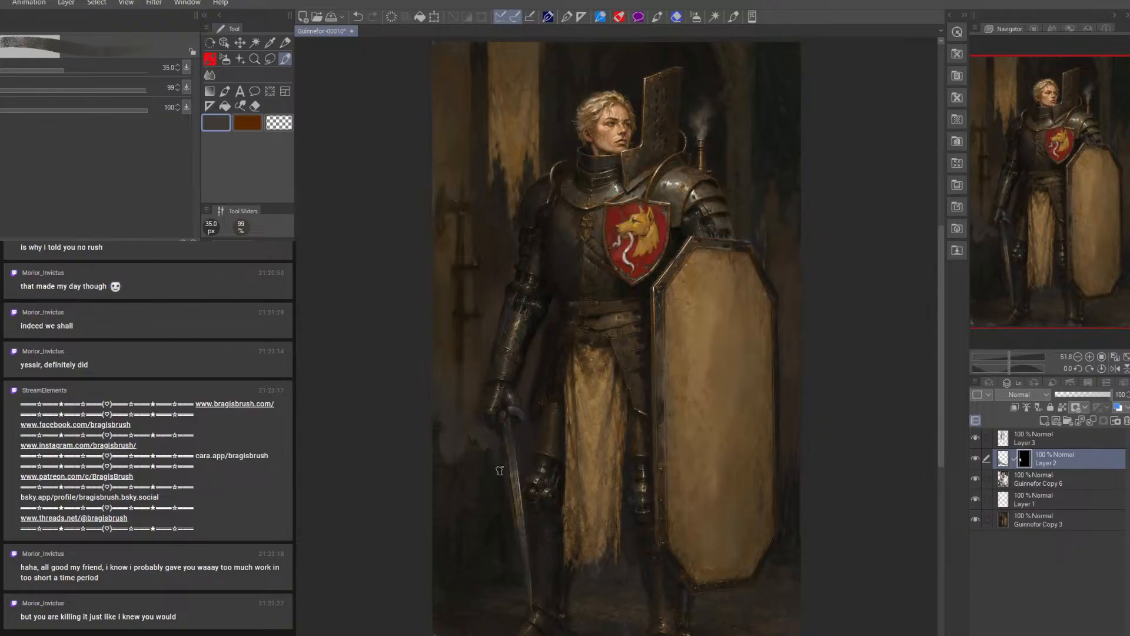
Clean up the mist over the gauntlet on Layer 2's mask with the Eraser at 45 px
{"action": "key", "text": "e"}
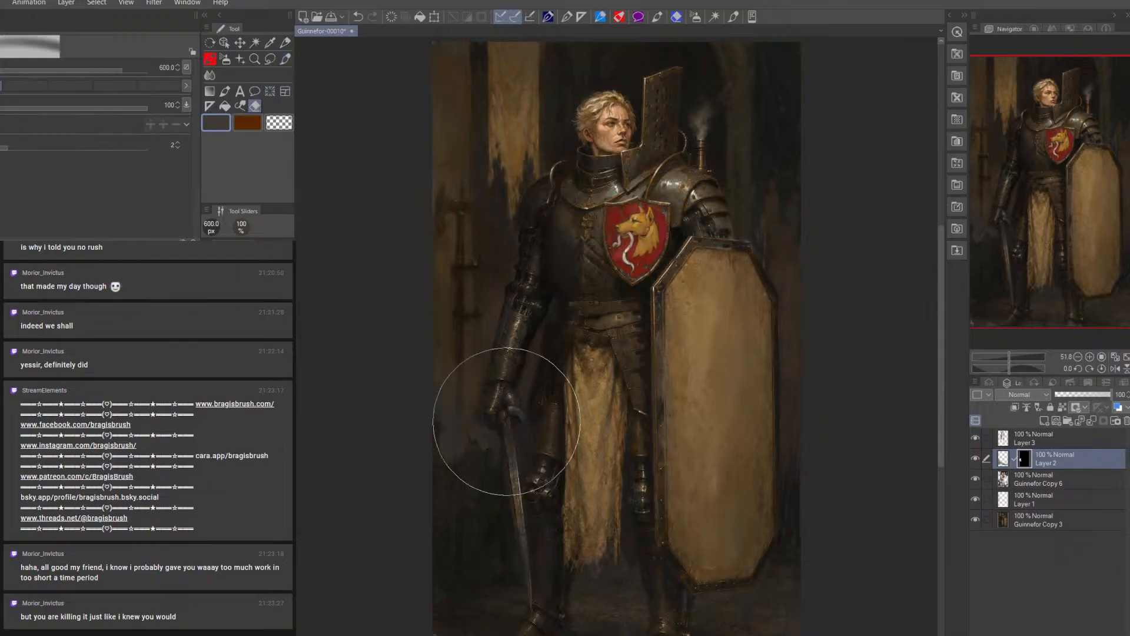
{"action": "key", "text": "bracketleft"}
{"action": "key", "text": "bracketleft"}
{"action": "key", "text": "bracketleft"}
{"action": "key", "text": "bracketleft"}
{"action": "key", "text": "bracketleft"}
{"action": "key", "text": "bracketleft"}
{"action": "key", "text": "bracketleft"}
{"action": "key", "text": "bracketleft"}
{"action": "key", "text": "bracketleft"}
{"action": "key", "text": "bracketleft"}
{"action": "key", "text": "bracketleft"}
{"action": "key", "text": "bracketleft"}
{"action": "key", "text": "bracketleft"}
{"action": "key", "text": "bracketleft"}
{"action": "key", "text": "bracketleft"}
{"action": "key", "text": "bracketleft"}
{"action": "key", "text": "bracketleft"}
{"action": "key", "text": "bracketleft"}
{"action": "key", "text": "bracketleft"}
{"action": "key", "text": "bracketleft"}
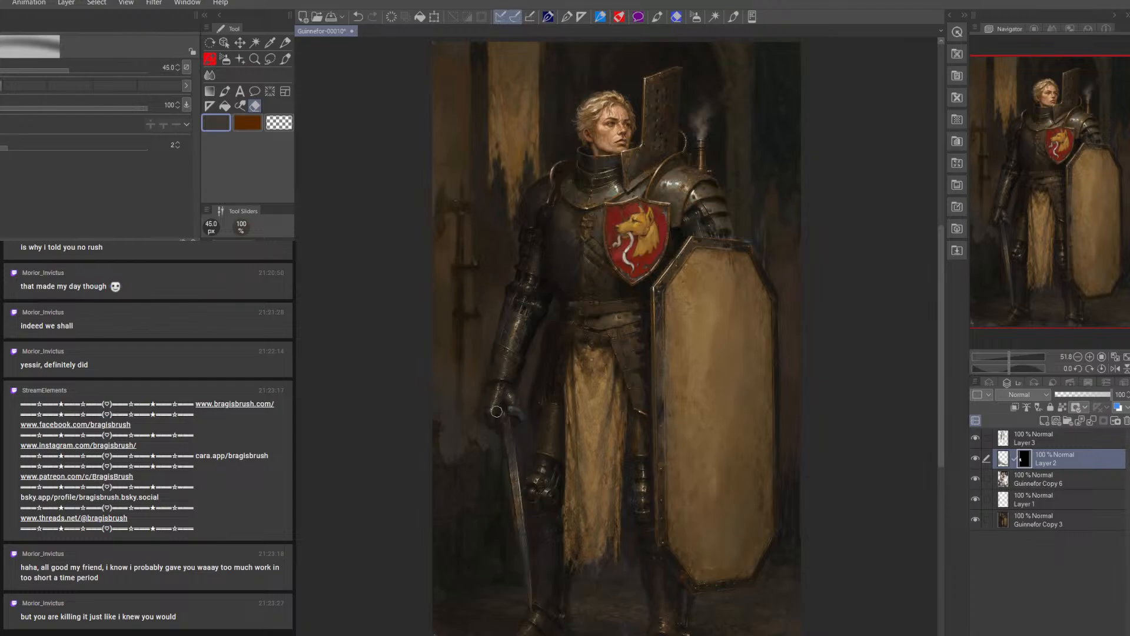
Paint on Layer 2's mask to reveal mist beside the sword blade and lower background, with the brush at 35 px, 50 px and larger
{"action": "left_click", "coordinate": [284, 59]}
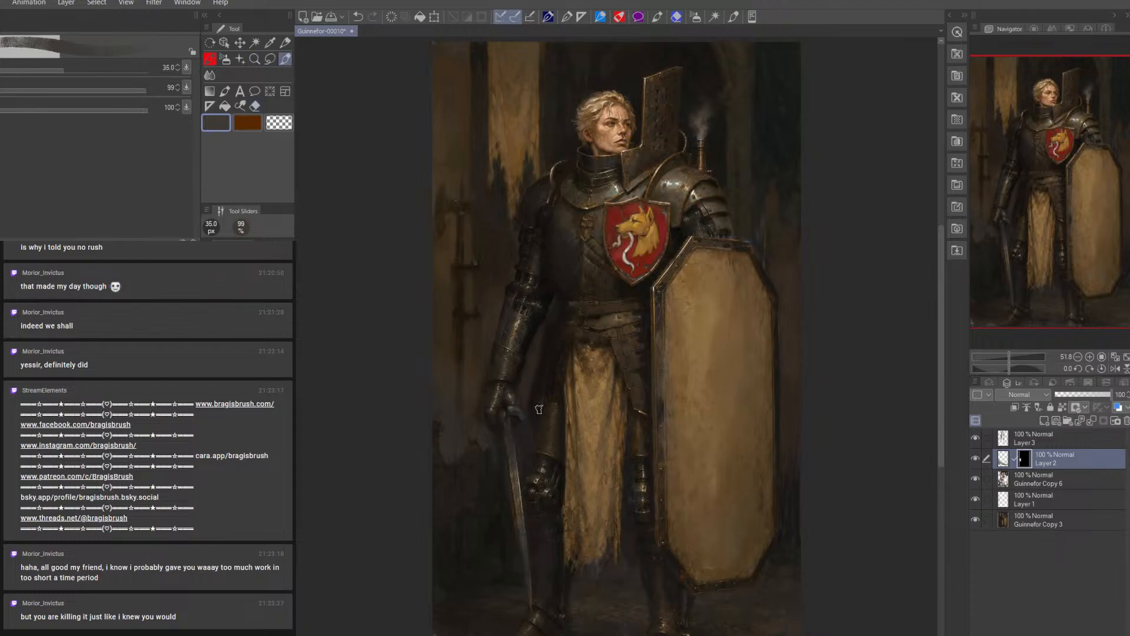
{"action": "mouse_move", "coordinate": [438, 452]}
{"action": "left_mouse_down"}
{"action": "mouse_move", "coordinate": [436, 419]}
{"action": "mouse_move", "coordinate": [435, 454]}
{"action": "mouse_move", "coordinate": [482, 471]}
{"action": "mouse_move", "coordinate": [488, 487]}
{"action": "left_mouse_up"}
{"action": "key", "text": "bracketright"}
{"action": "key", "text": "bracketright"}
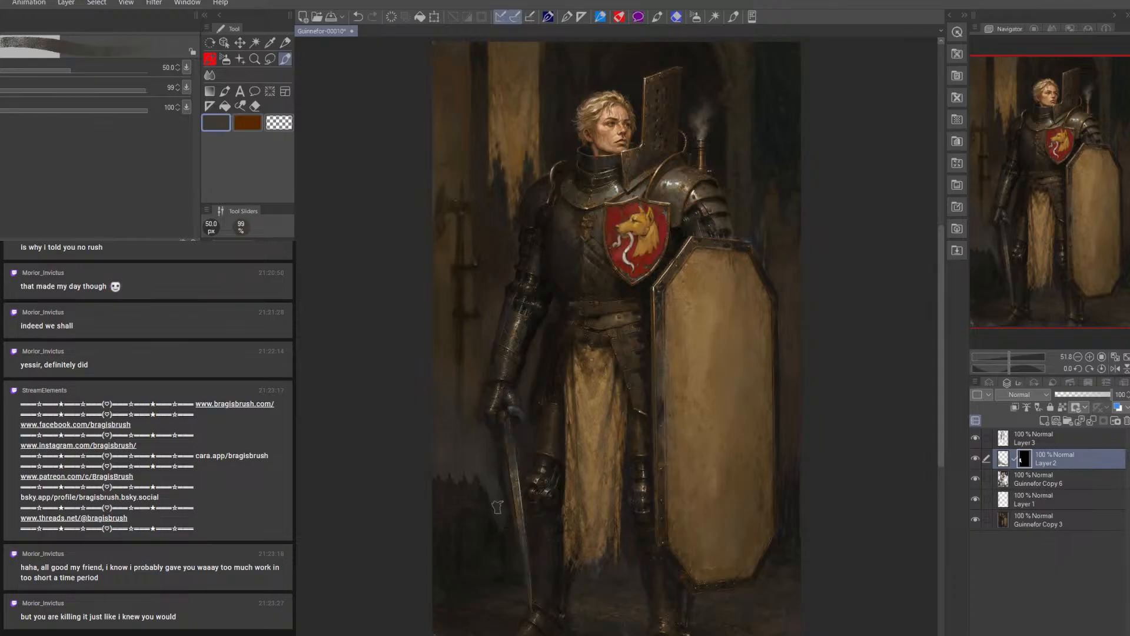
{"action": "left_click_drag", "start_coordinate": [505, 507], "coordinate": [511, 581]}
{"action": "key", "text": "]"}
{"action": "key", "text": "]"}
{"action": "key", "text": "]"}
{"action": "mouse_move", "coordinate": [492, 525]}
{"action": "left_mouse_down"}
{"action": "mouse_move", "coordinate": [473, 490]}
{"action": "mouse_move", "coordinate": [469, 506]}
{"action": "mouse_move", "coordinate": [466, 481]}
{"action": "mouse_move", "coordinate": [445, 507]}
{"action": "mouse_move", "coordinate": [440, 493]}
{"action": "mouse_move", "coordinate": [438, 536]}
{"action": "mouse_move", "coordinate": [454, 540]}
{"action": "mouse_move", "coordinate": [471, 524]}
{"action": "mouse_move", "coordinate": [465, 561]}
{"action": "left_mouse_up"}
Paint on Layer 2's mask to reveal mist beside the sword and between the knight's lower legs, using a 30 to 35 px brush
{"action": "key", "text": "["}
{"action": "key", "text": "["}
{"action": "key", "text": "["}
{"action": "key", "text": "["}
{"action": "key", "text": "["}
{"action": "key", "text": "["}
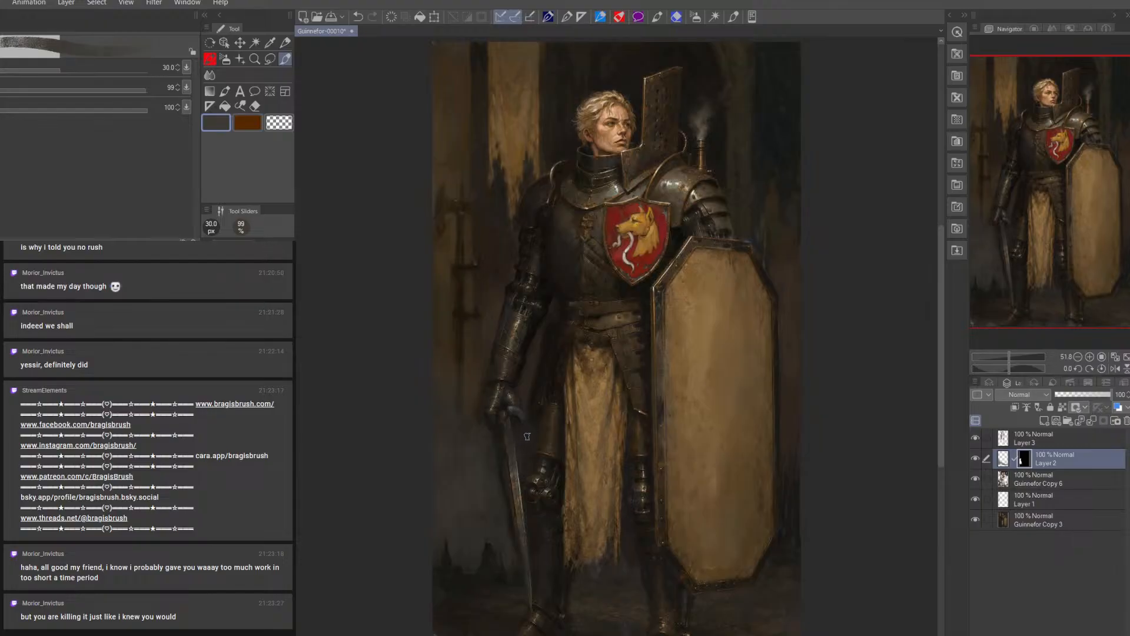
{"action": "key", "text": "bracketleft"}
{"action": "key", "text": "bracketleft"}
{"action": "key", "text": "bracketright"}
{"action": "key", "text": "bracketright"}
{"action": "key", "text": "bracketright"}
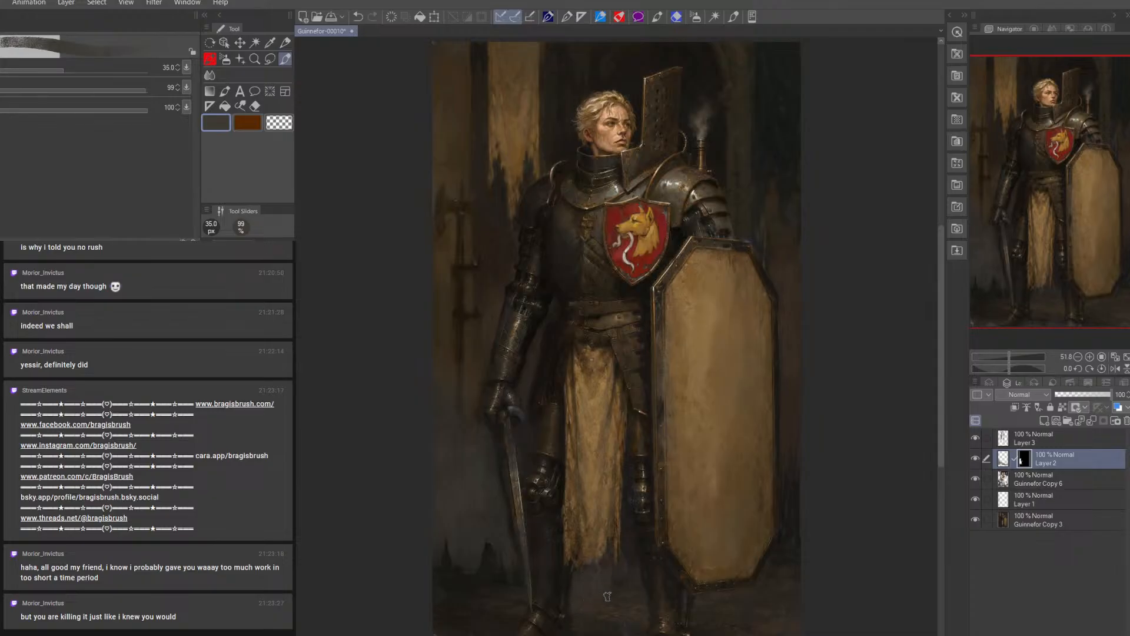
Even out the jagged mist edge beside the sword on Layer 2's mask, enlarging the brush from 60 px to 80 px
{"action": "key", "text": "bracketright"}
{"action": "key", "text": "bracketright"}
{"action": "key", "text": "bracketright"}
{"action": "key", "text": "bracketright"}
{"action": "key", "text": "bracketright"}
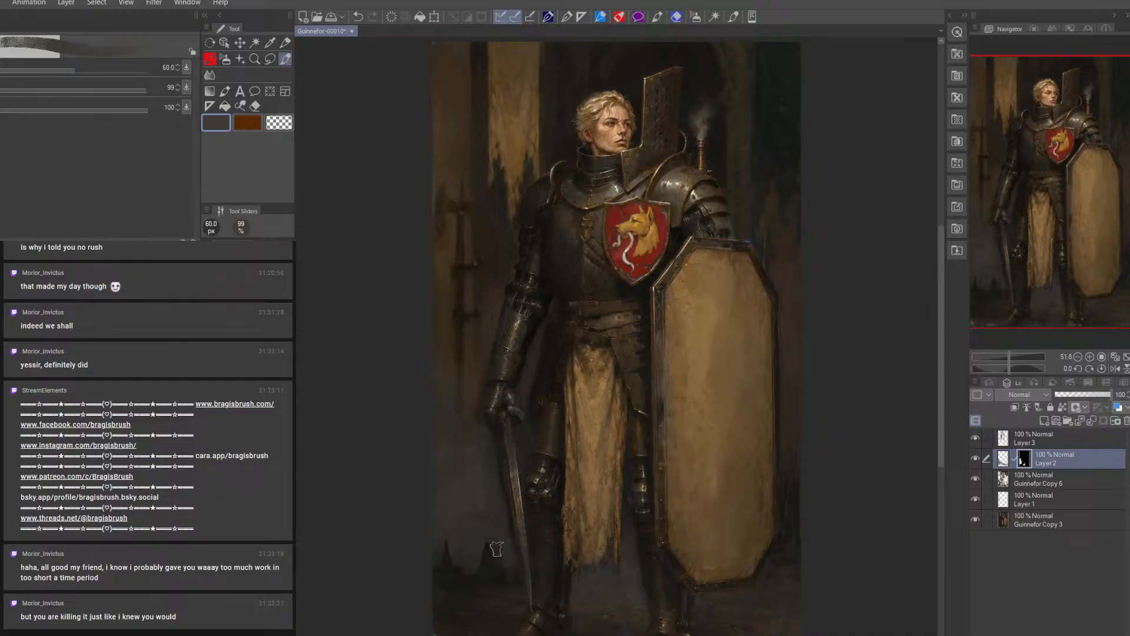
{"action": "key", "text": "bracketright"}
{"action": "key", "text": "bracketright"}
{"action": "mouse_move", "coordinate": [461, 524]}
{"action": "left_mouse_down"}
{"action": "mouse_move", "coordinate": [450, 596]}
{"action": "mouse_move", "coordinate": [434, 593]}
{"action": "mouse_move", "coordinate": [459, 581]}
{"action": "mouse_move", "coordinate": [477, 608]}
{"action": "left_mouse_up"}
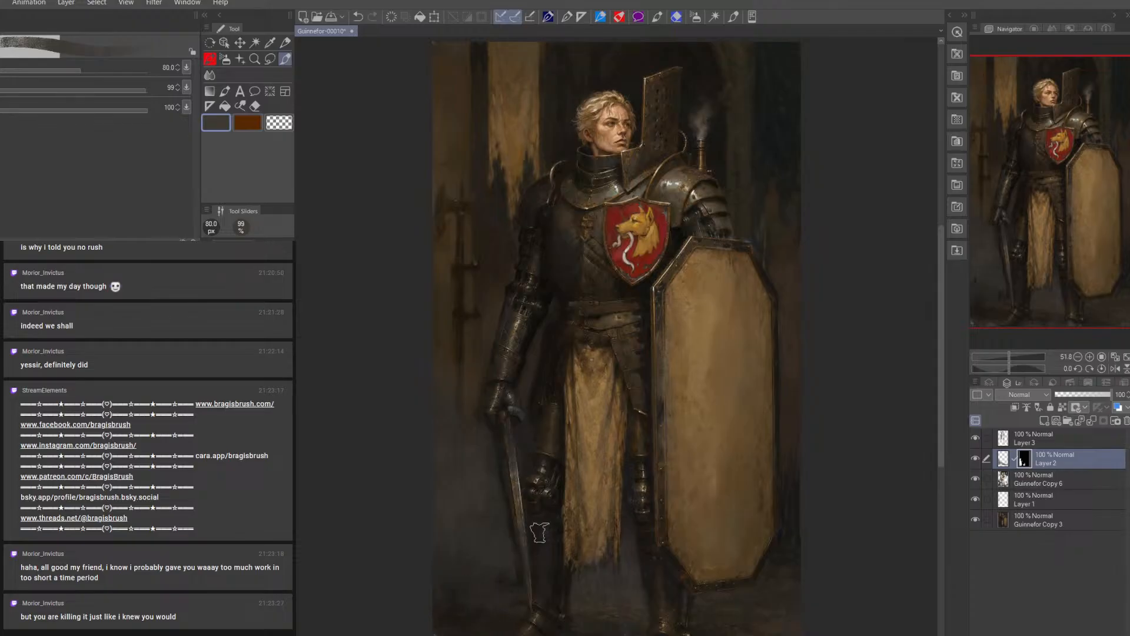
Reveal mist around the legs and the shield's lower edge on Layer 2's mask, with brush sizes including 35 px and 25 px
{"action": "key", "text": "bracketleft"}
{"action": "key", "text": "bracketleft"}
{"action": "key", "text": "bracketleft"}
{"action": "key", "text": "bracketleft"}
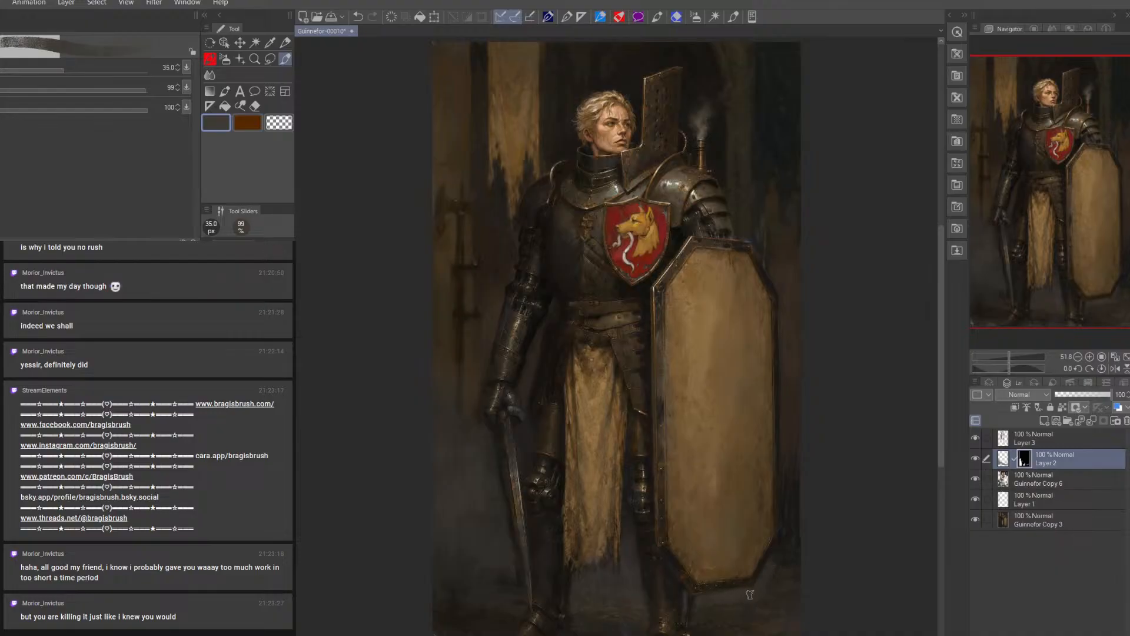
{"action": "key", "text": "bracketright"}
{"action": "key", "text": "bracketright"}
{"action": "key", "text": "bracketright"}
{"action": "key", "text": "bracketleft"}
{"action": "key", "text": "bracketleft"}
{"action": "key", "text": "bracketleft"}
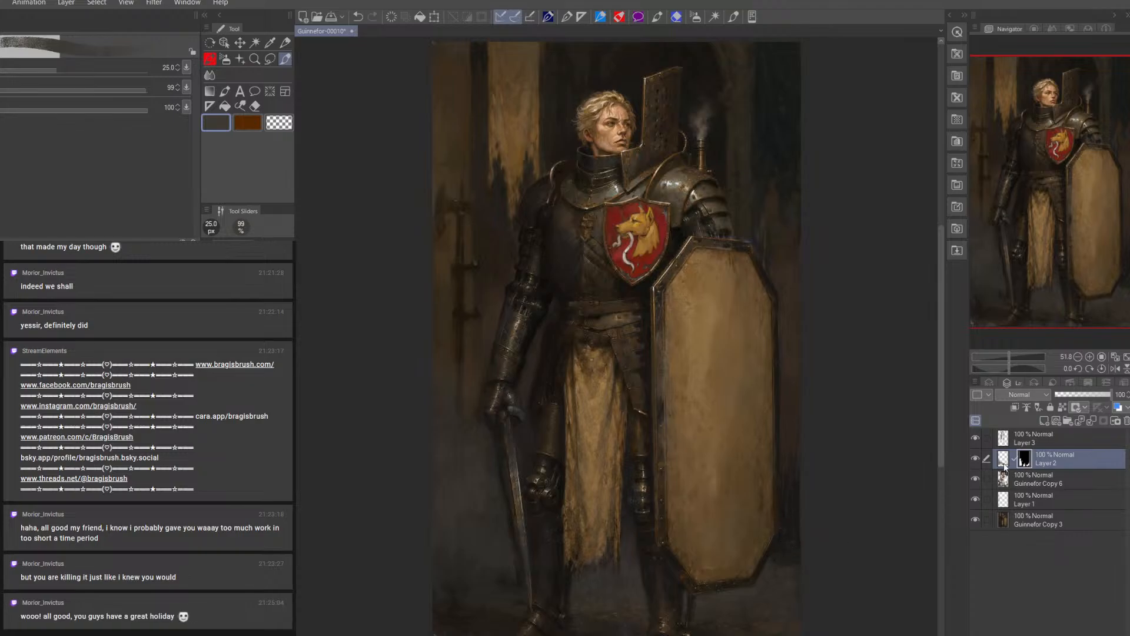
Refine Layer 2's mask around the knight's feet with a fine brush at 10 px and 12.5 px
{"action": "left_click", "coordinate": [210, 75]}
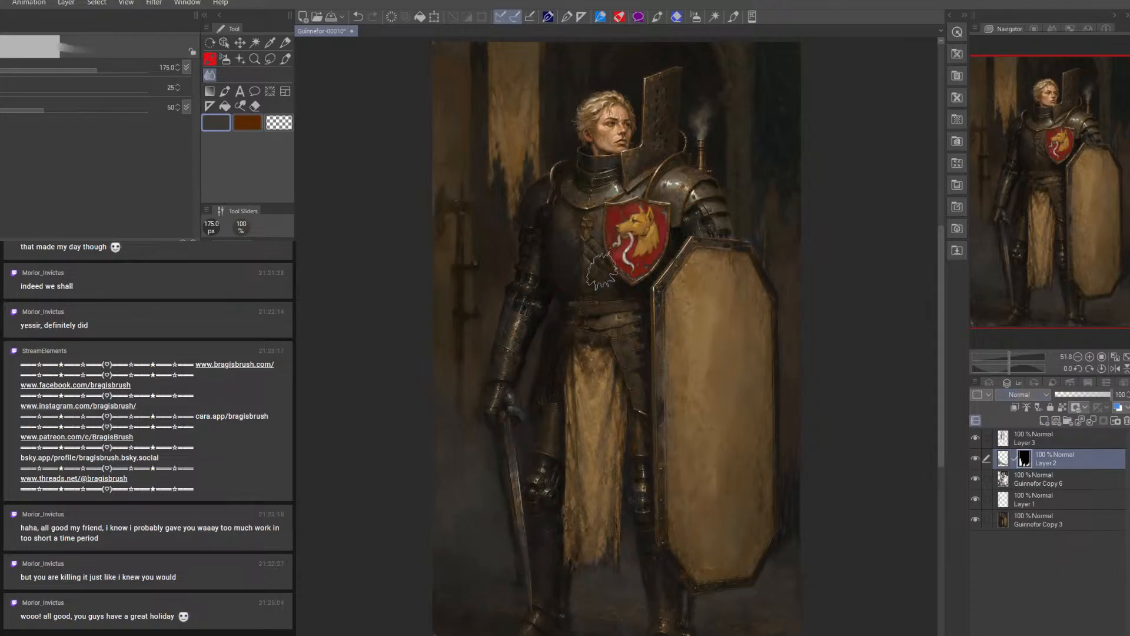
{"action": "left_click", "coordinate": [285, 59]}
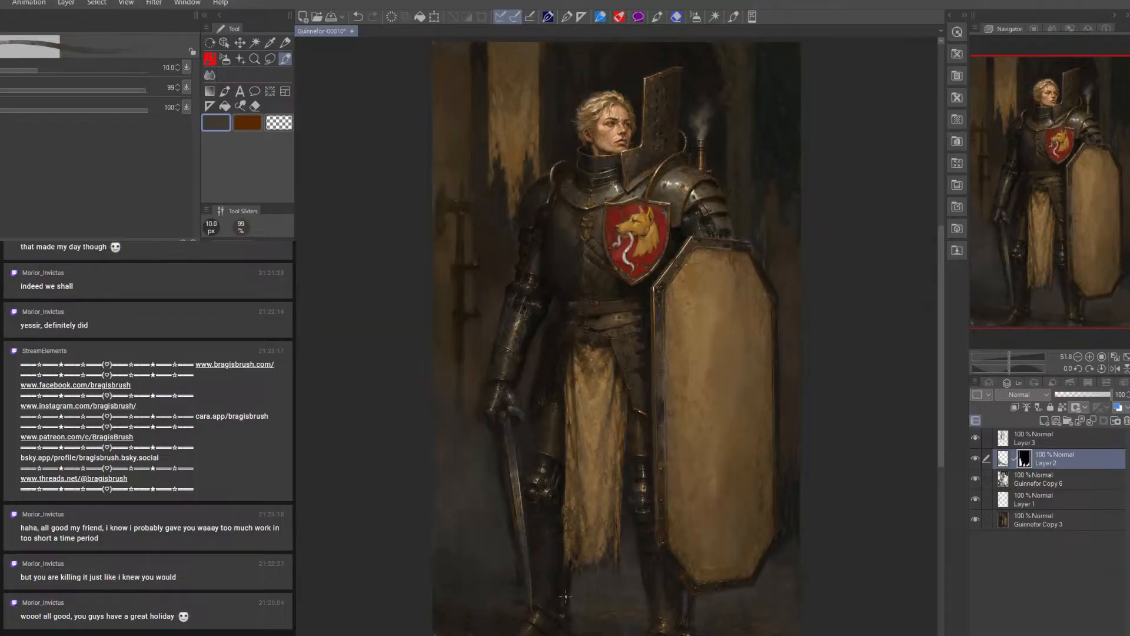
{"action": "key", "text": "bracketright"}
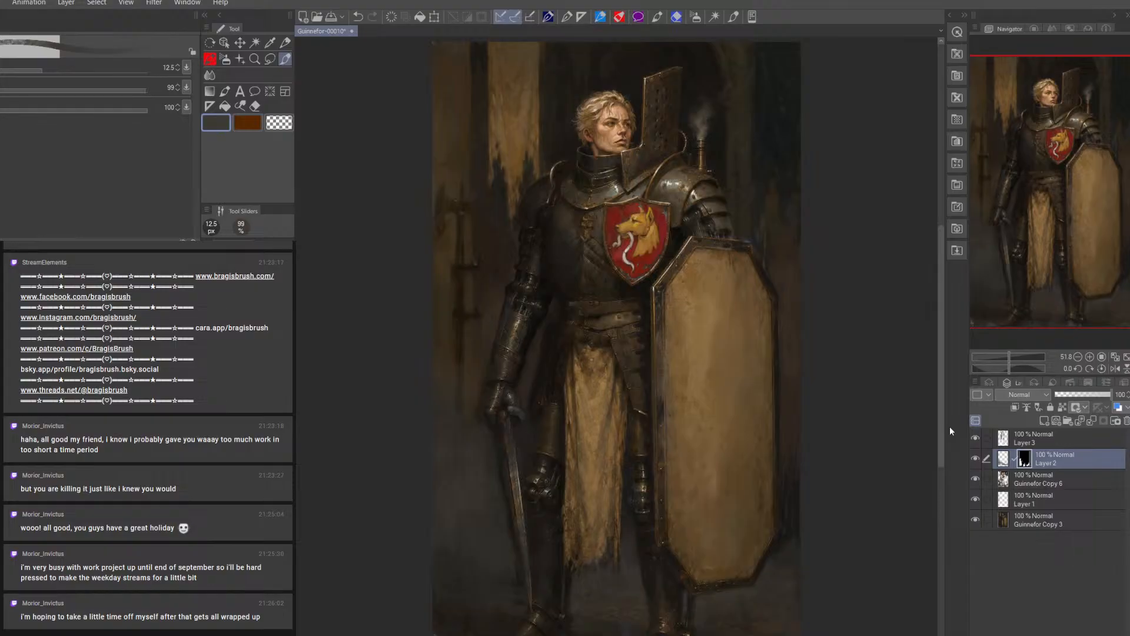
Check Layer 3 by toggling its visibility, then paint a sampled near-black on it between forearm and hip at 8 to 15 px
{"action": "left_click", "coordinate": [975, 438]}
{"action": "left_click", "coordinate": [977, 439]}
{"action": "left_click", "coordinate": [1042, 438]}
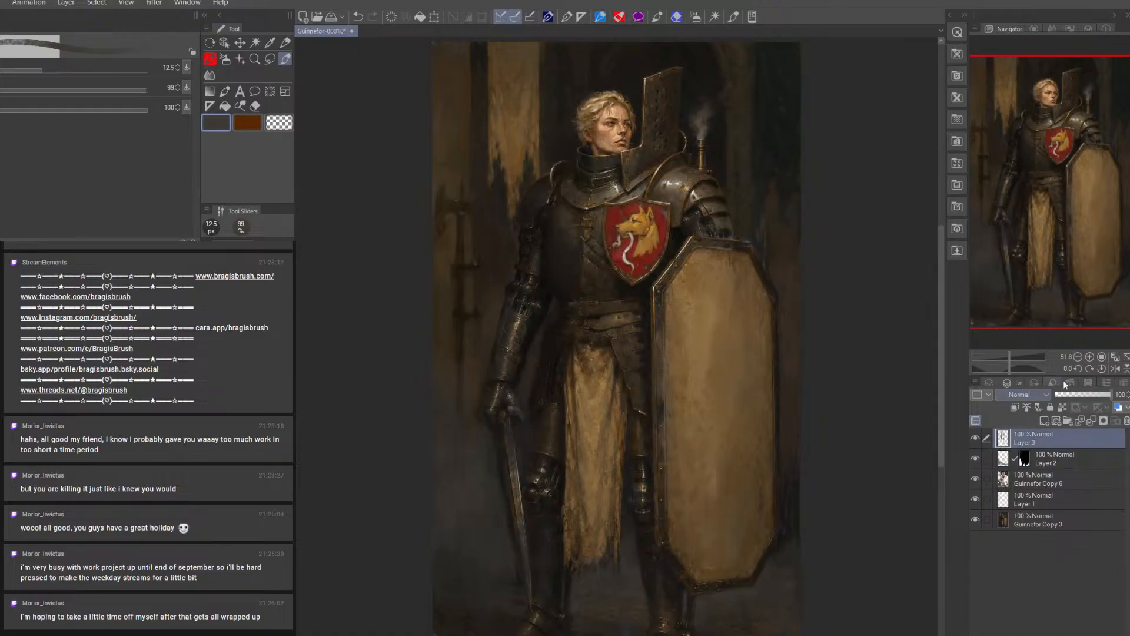
{"action": "key", "text": "bracketleft"}
{"action": "left_click", "coordinate": [535, 329], "text": "alt"}
{"action": "key", "text": "bracketleft"}
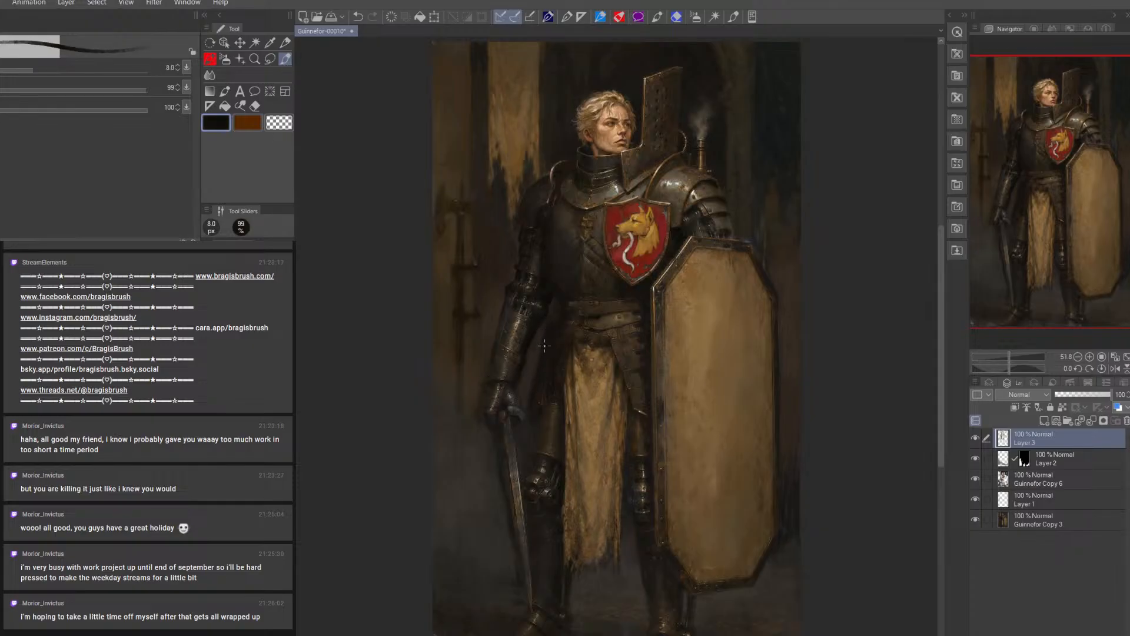
{"action": "key", "text": "bracketright"}
{"action": "key", "text": "bracketright"}
{"action": "key", "text": "bracketright"}
{"action": "key", "text": "bracketright"}
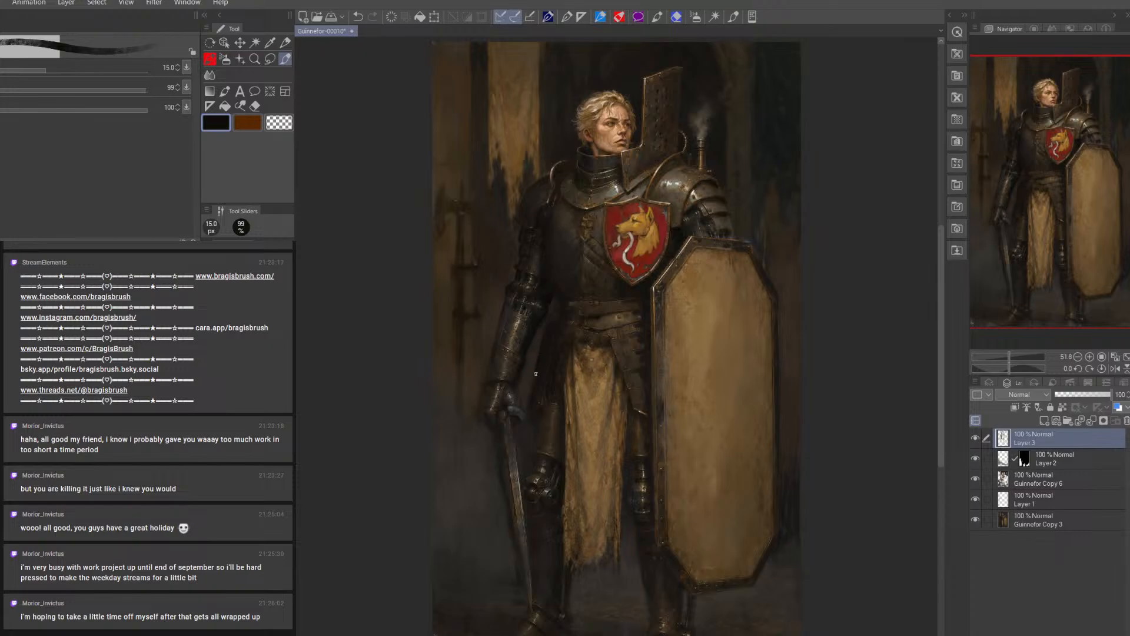
Deepen the dark shapes around the forearm and hip cloth on Layer 3, varying the brush between 15 px and 20 px
{"action": "key", "text": "bracketleft"}
{"action": "key", "text": "bracketright"}
{"action": "key", "text": "bracketright"}
{"action": "key", "text": "bracketright"}
{"action": "key", "text": "bracketright"}
{"action": "key", "text": "bracketleft"}
{"action": "key", "text": "bracketleft"}
{"action": "key", "text": "bracketleft"}
{"action": "key", "text": "bracketleft"}
{"action": "key", "text": "bracketleft"}
{"action": "key", "text": "bracketright"}
{"action": "key", "text": "bracketright"}
{"action": "key", "text": "bracketright"}
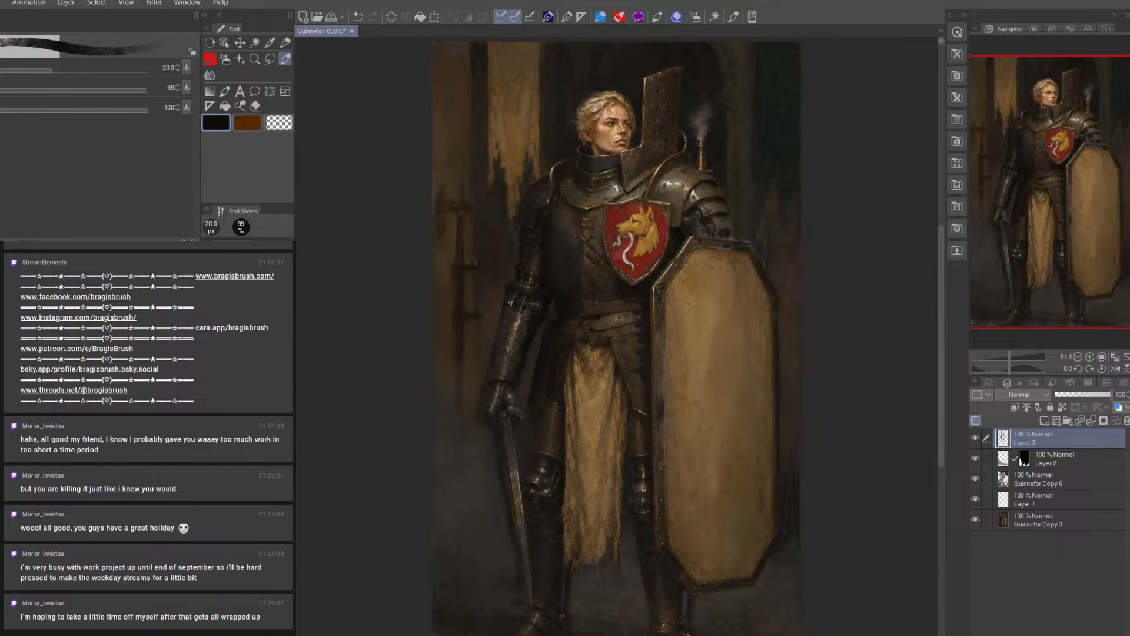
{"action": "key", "text": "bracketleft"}
{"action": "key", "text": "bracketleft"}
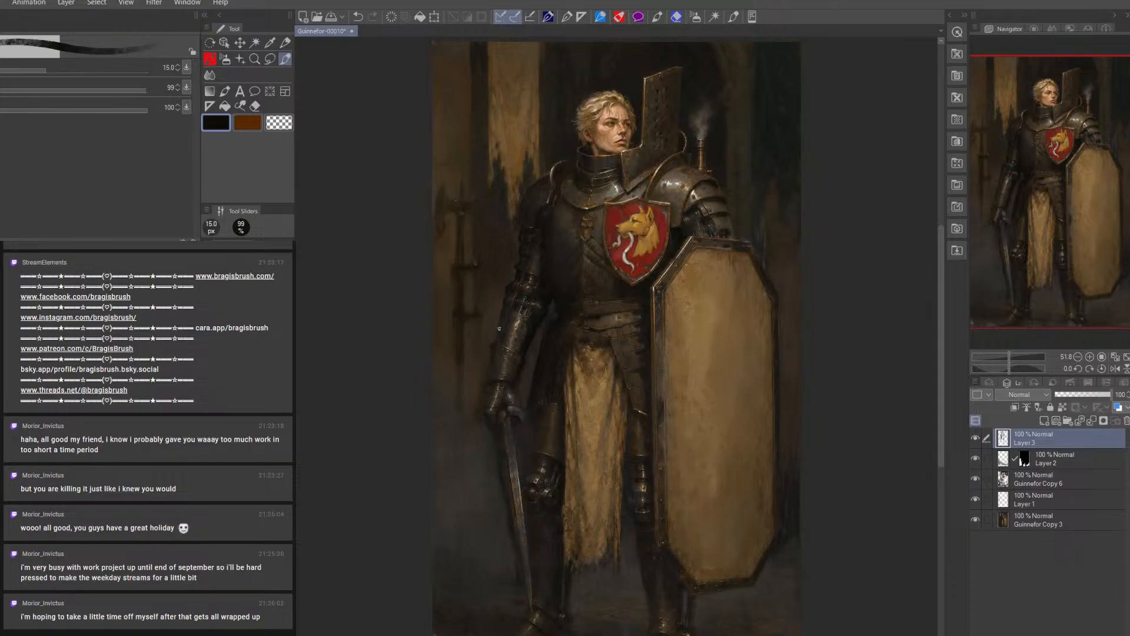
Block in the sword's crossguard beside the gauntlet on Layer 3 with sampled greys and a 12.5 px brush
{"action": "key", "text": "bracketleft"}
{"action": "key", "text": "bracketleft"}
{"action": "key", "text": "bracketright"}
{"action": "left_click", "coordinate": [673, 184], "text": "alt"}
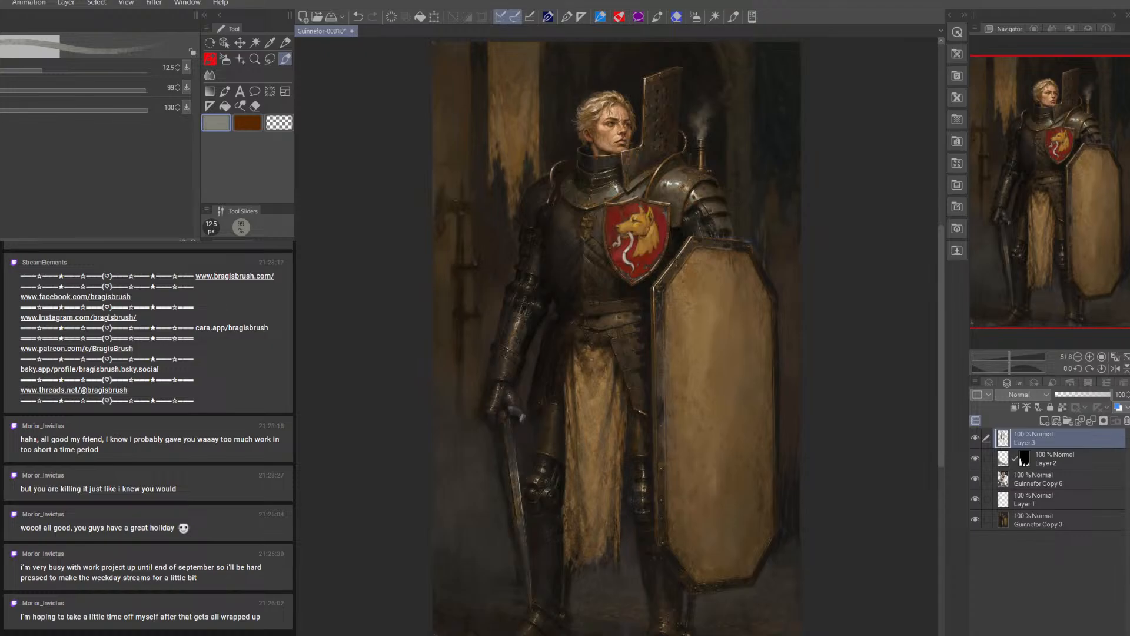
{"action": "left_click", "coordinate": [523, 409], "text": "alt"}
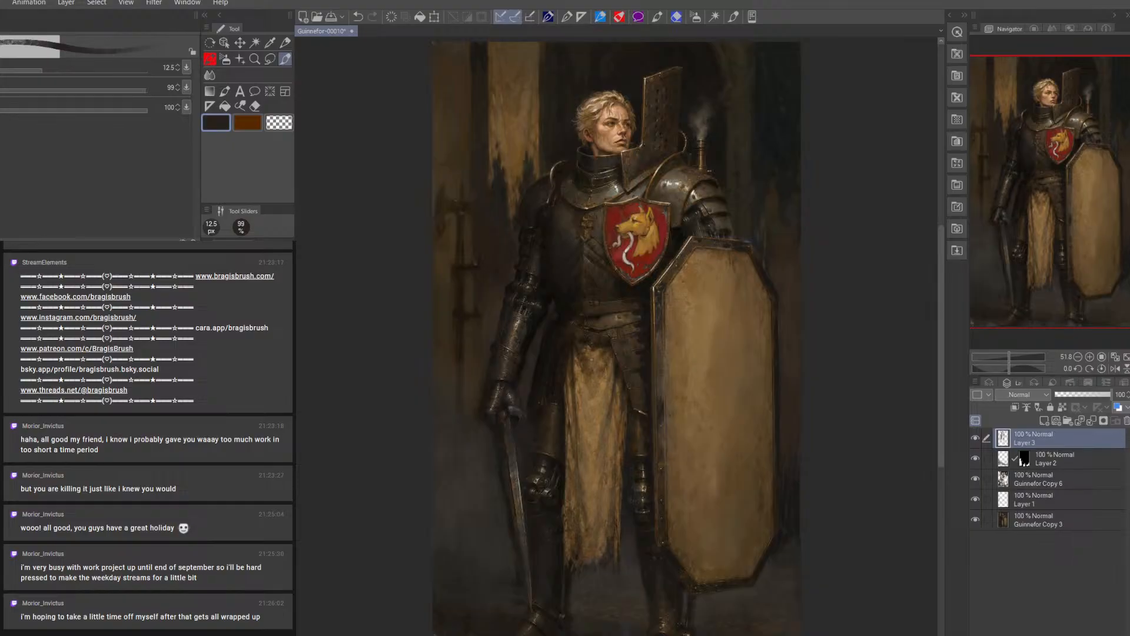
{"action": "left_click", "coordinate": [521, 411], "text": "alt"}
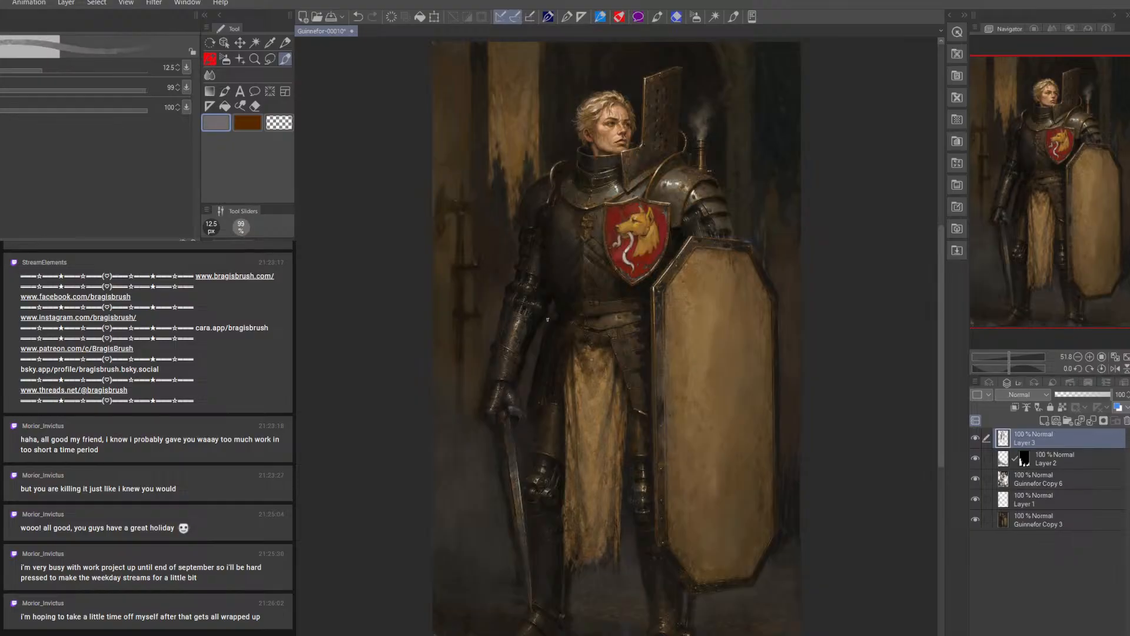
Refine the crossguard's shape up close with sampled dark and grey tones, reducing the brush from 10 px to 5 px
{"action": "key", "text": "bracketleft"}
{"action": "left_click", "coordinate": [255, 59]}
{"action": "left_click_drag", "start_coordinate": [518, 410], "coordinate": [545, 423]}
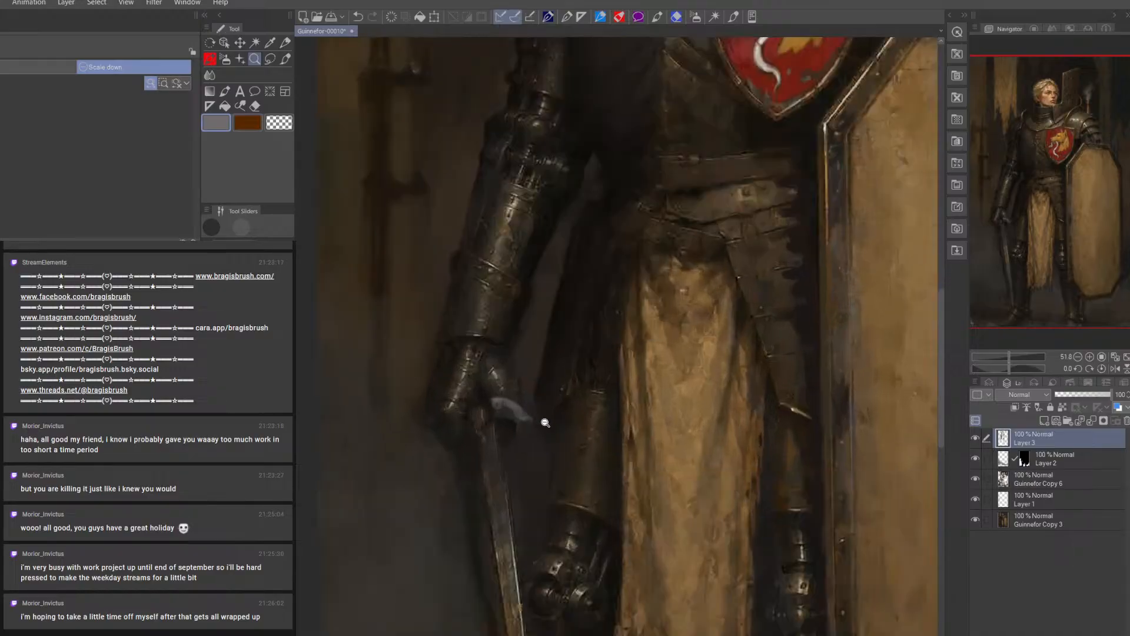
{"action": "left_click", "coordinate": [285, 59]}
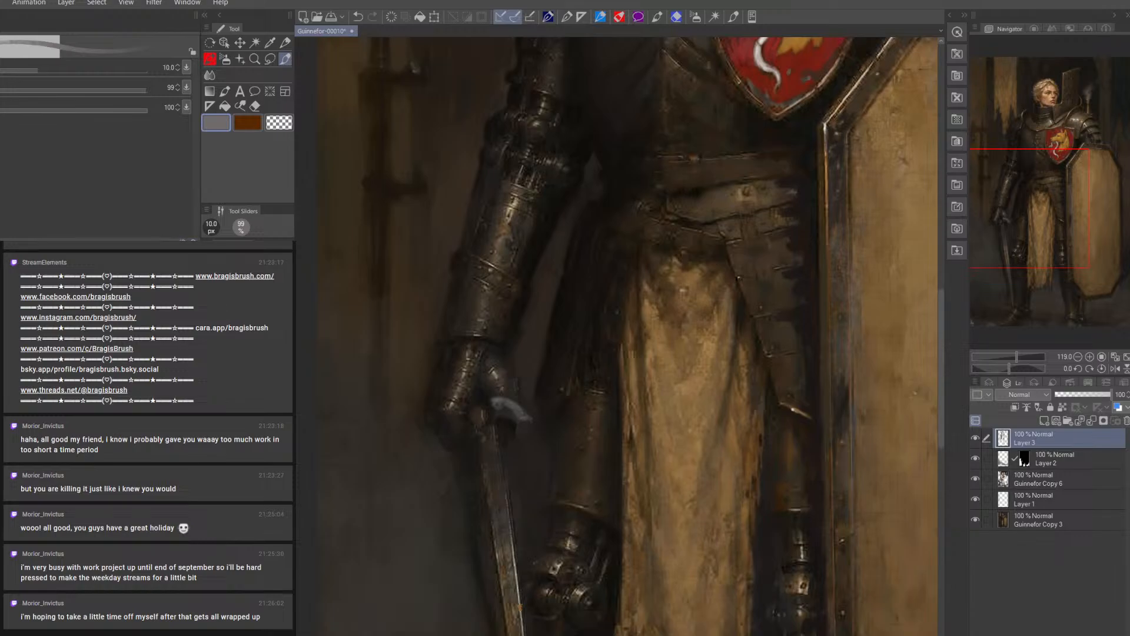
{"action": "key", "text": "alt"}
{"action": "key", "text": "bracketleft"}
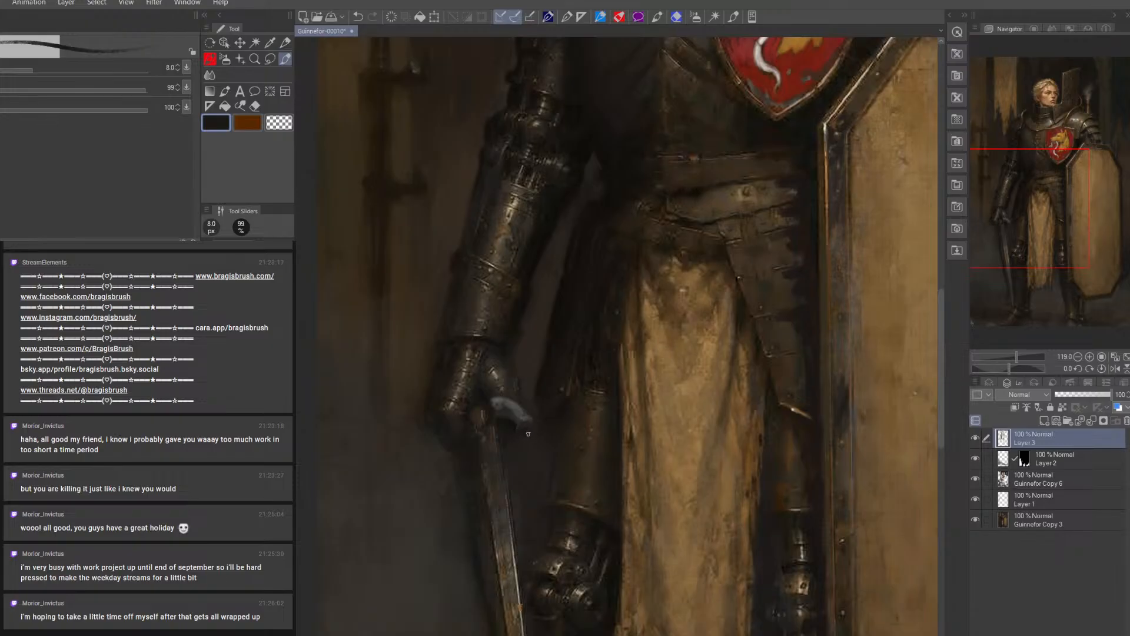
{"action": "left_click", "coordinate": [527, 424], "text": "alt"}
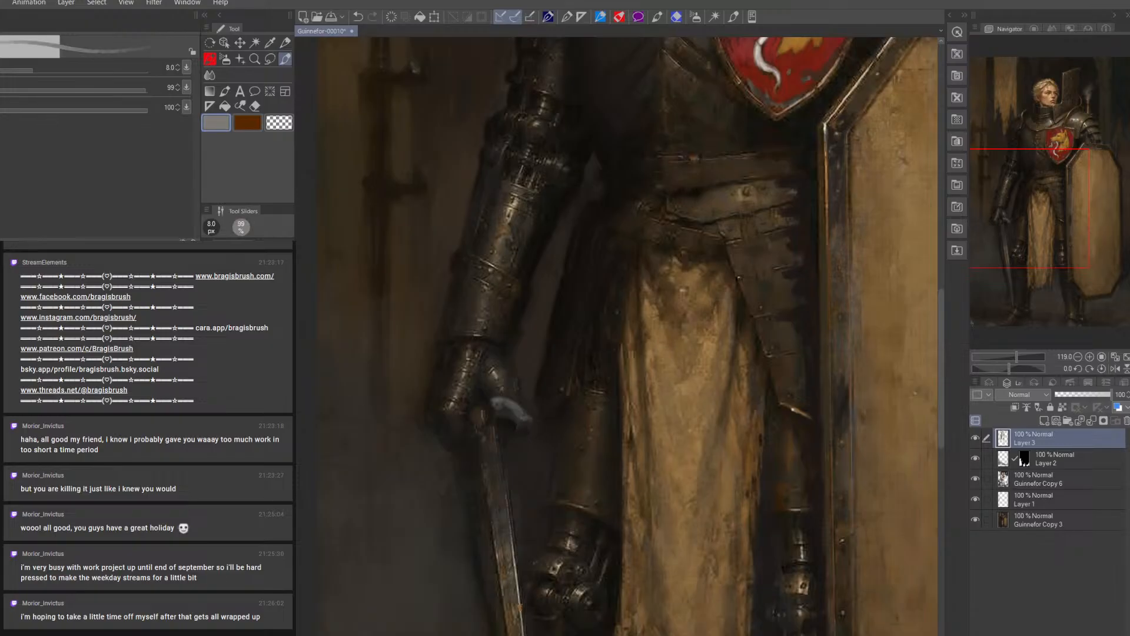
{"action": "key", "text": "bracketleft"}
{"action": "key", "text": "bracketleft"}
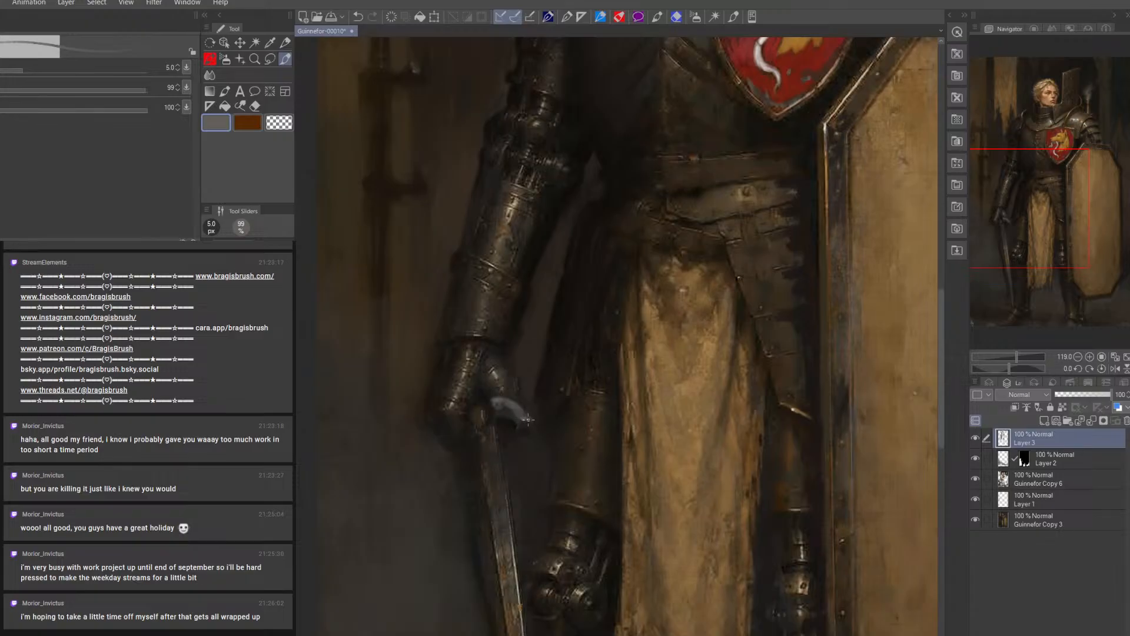
{"action": "key", "text": "bracketright"}
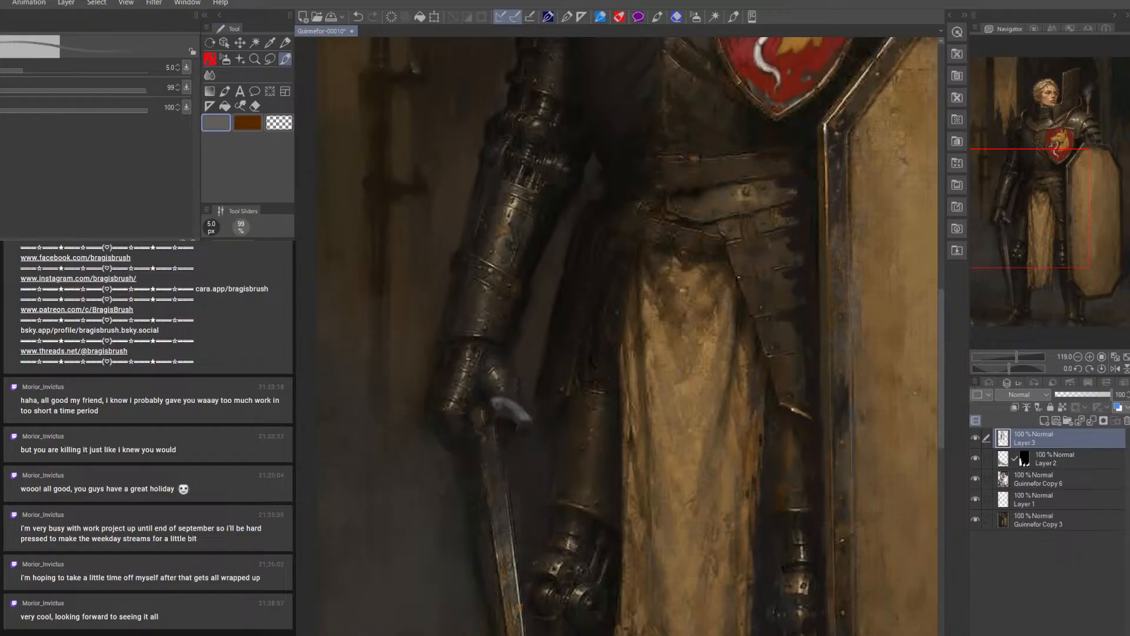
Add light grey highlights along the crossguard's upper edge with a 4.5 to 5 px brush
{"action": "left_click", "coordinate": [531, 413], "text": "alt"}
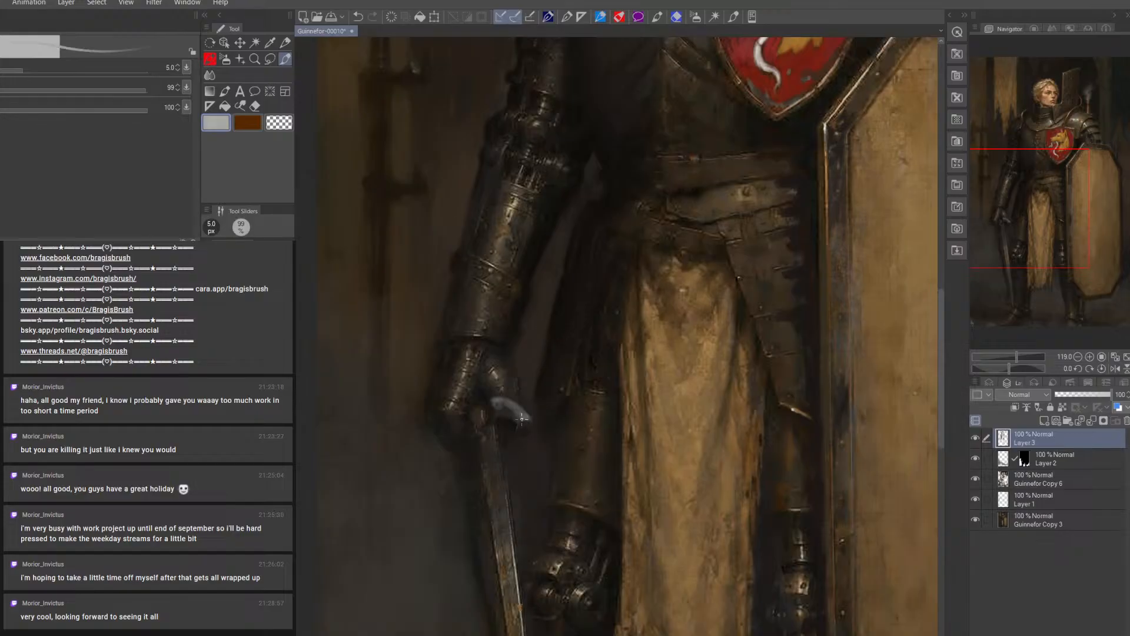
{"action": "key", "text": "bracketleft"}
{"action": "left_click", "coordinate": [510, 408], "text": "alt"}
{"action": "left_click_drag", "start_coordinate": [496, 400], "coordinate": [505, 400]}
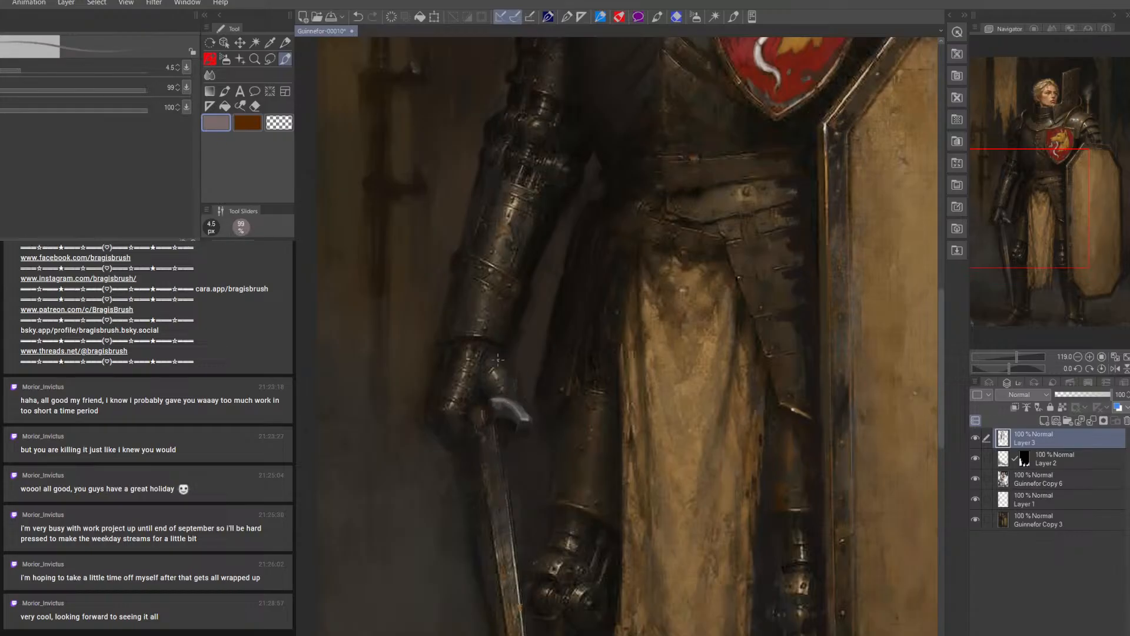
Shade the underside of the crossguard and the top of the blade with sampled dark tones at 5 to 6 px
{"action": "left_click", "coordinate": [493, 408], "text": "alt"}
{"action": "key", "text": "bracketright"}
{"action": "key", "text": "bracketright"}
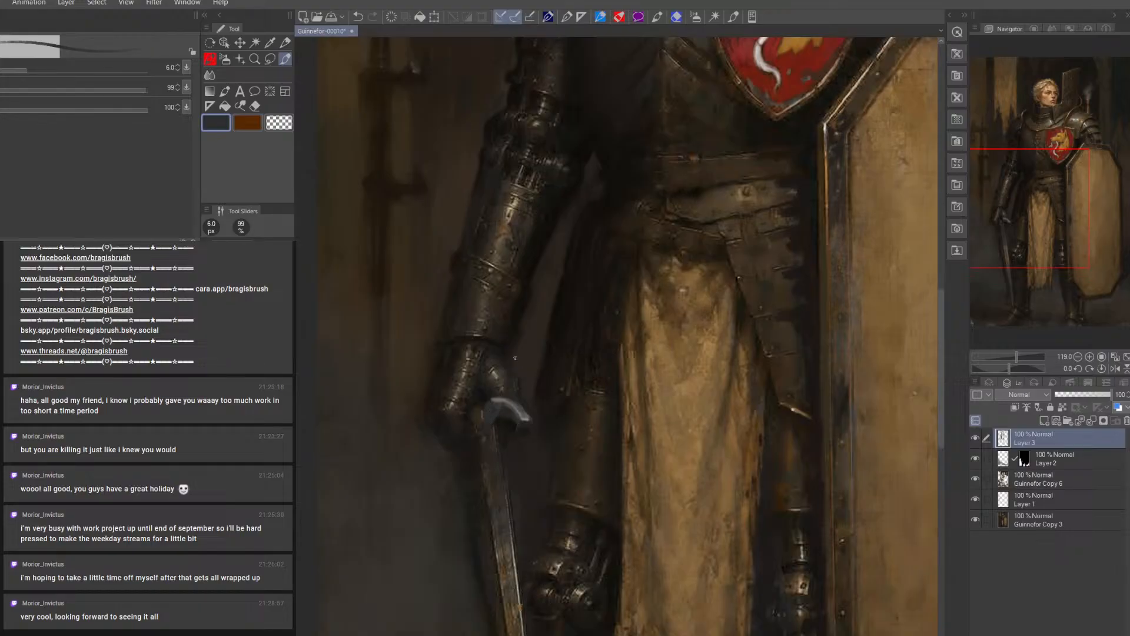
{"action": "left_click", "coordinate": [492, 426], "text": "alt"}
{"action": "key", "text": "bracketright"}
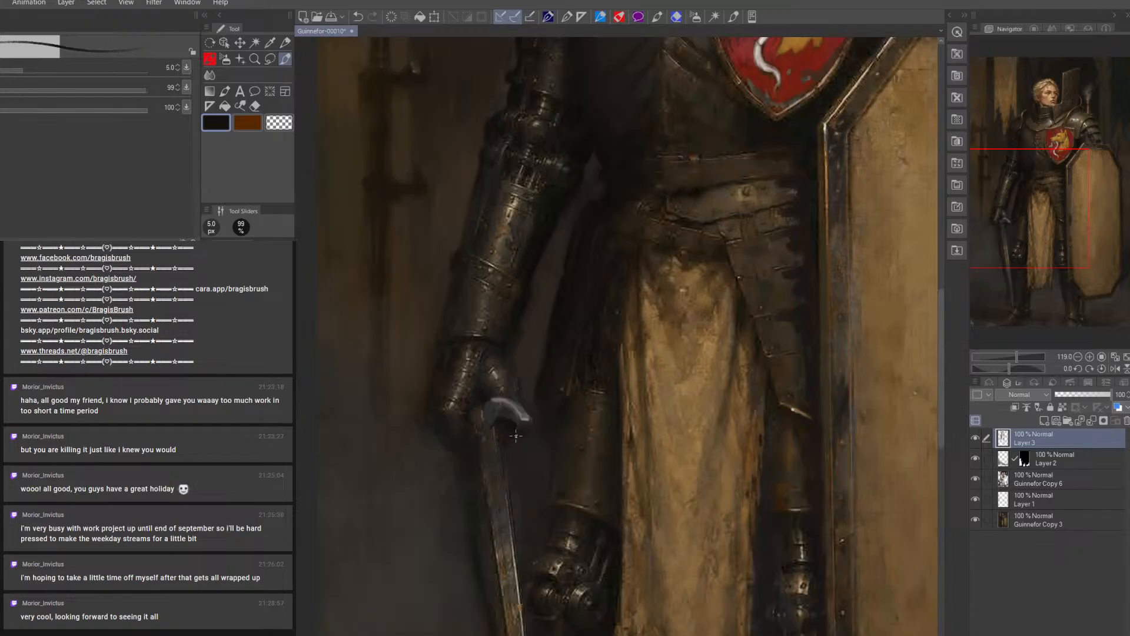
{"action": "key", "text": "bracketleft"}
{"action": "key", "text": "bracketleft"}
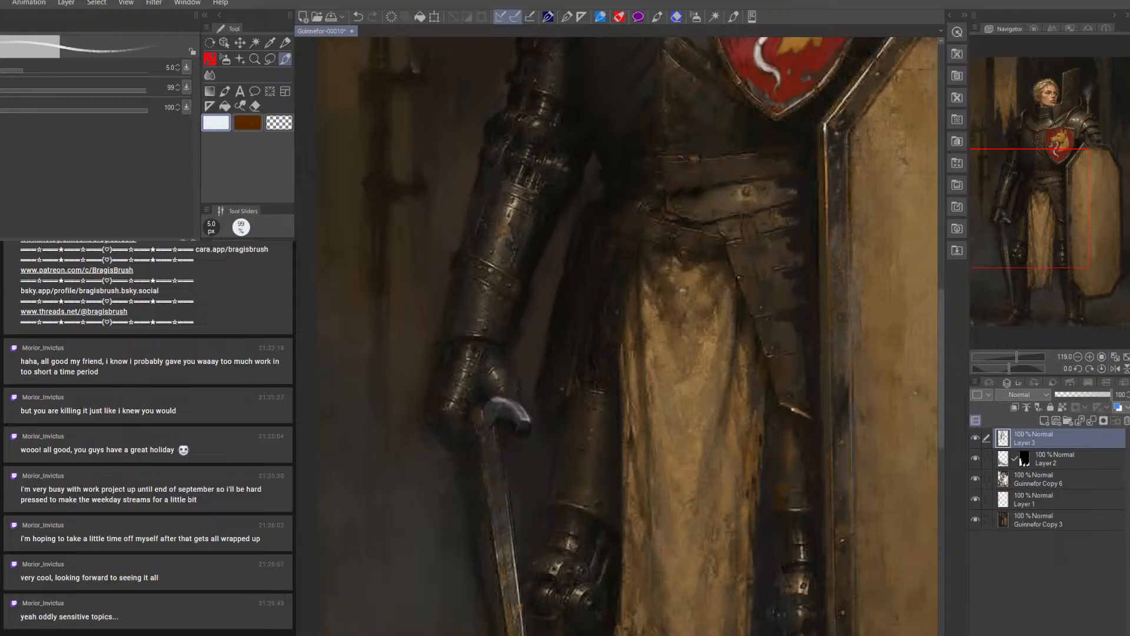
Darken the crossguard's inner curve and surroundings with sampled near-black tones, using a brush around 7 px
{"action": "left_click", "coordinate": [505, 414], "text": "alt"}
{"action": "key", "text": "bracketright"}
{"action": "key", "text": "bracketright"}
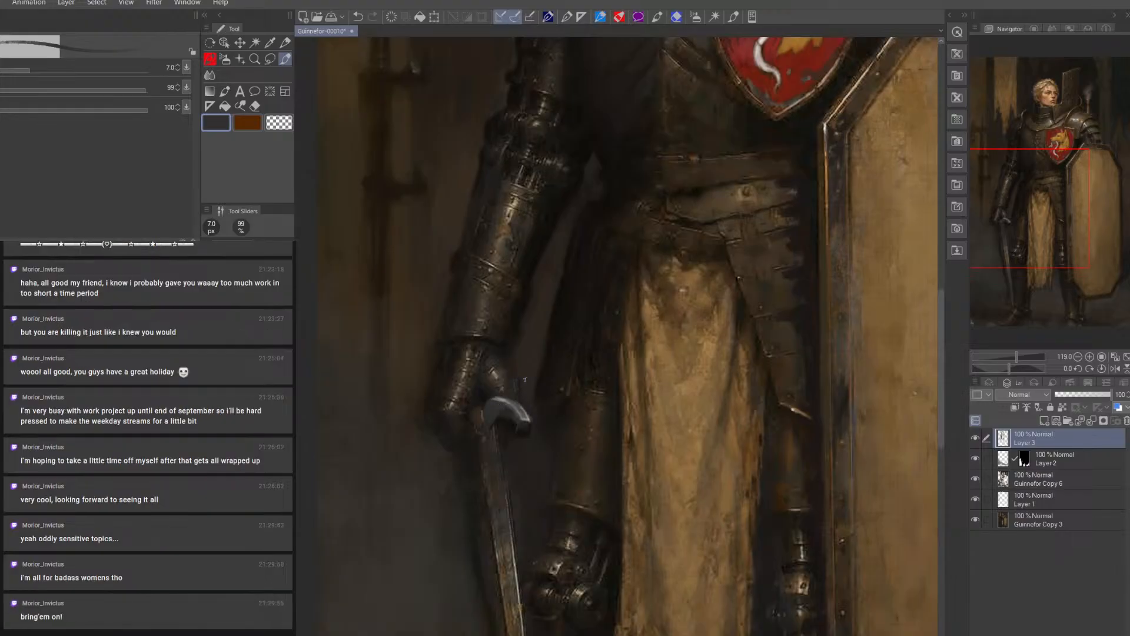
{"action": "left_click", "coordinate": [512, 428], "text": "alt"}
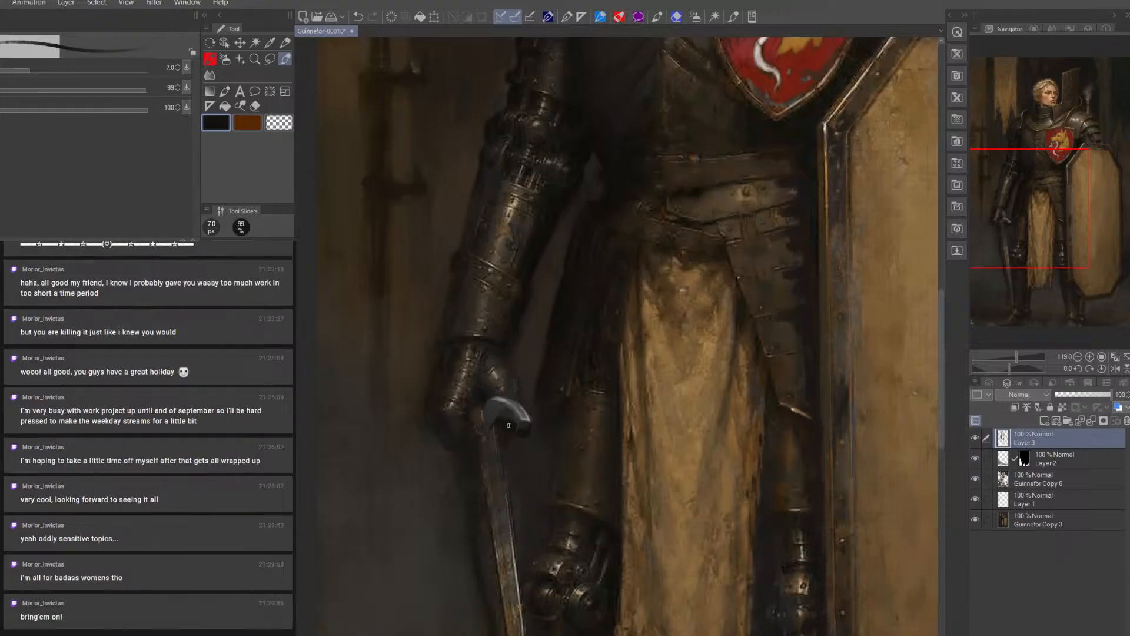
{"action": "key", "text": "bracketleft"}
{"action": "key", "text": "bracketright"}
{"action": "key", "text": "bracketright"}
Browse the 0-RuanJia-0 reference folder for opening an image, previewing the painting of the white-haired armoured figure with a curved sword
{"action": "key", "text": "ctrl+o"}
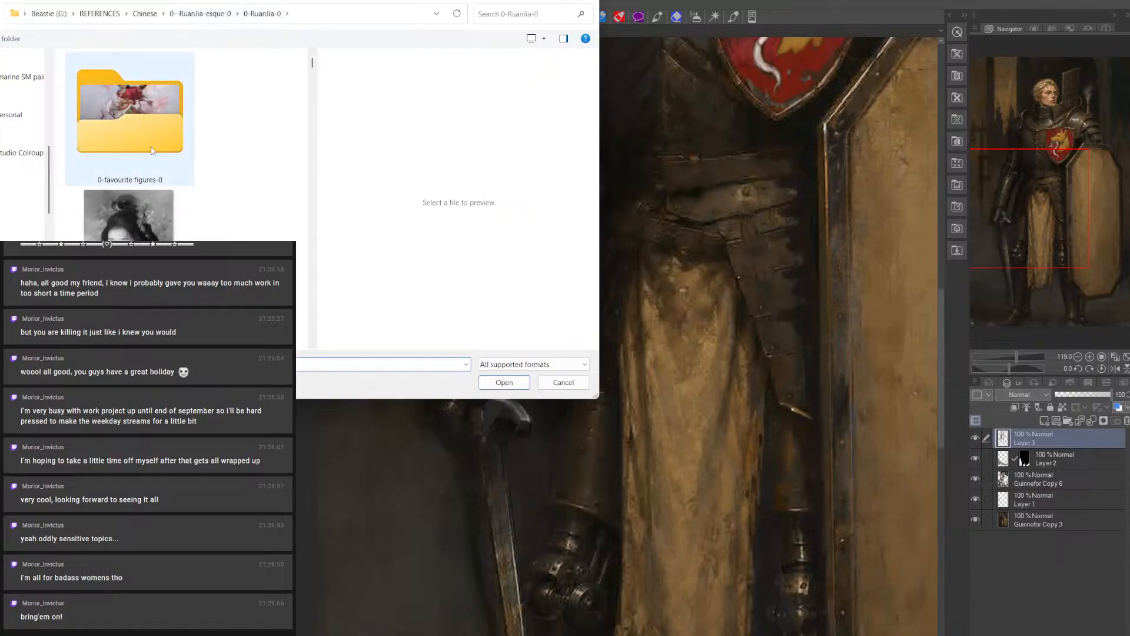
{"action": "scroll", "coordinate": [152, 180], "scroll_direction": "down", "scroll_amount": 5}
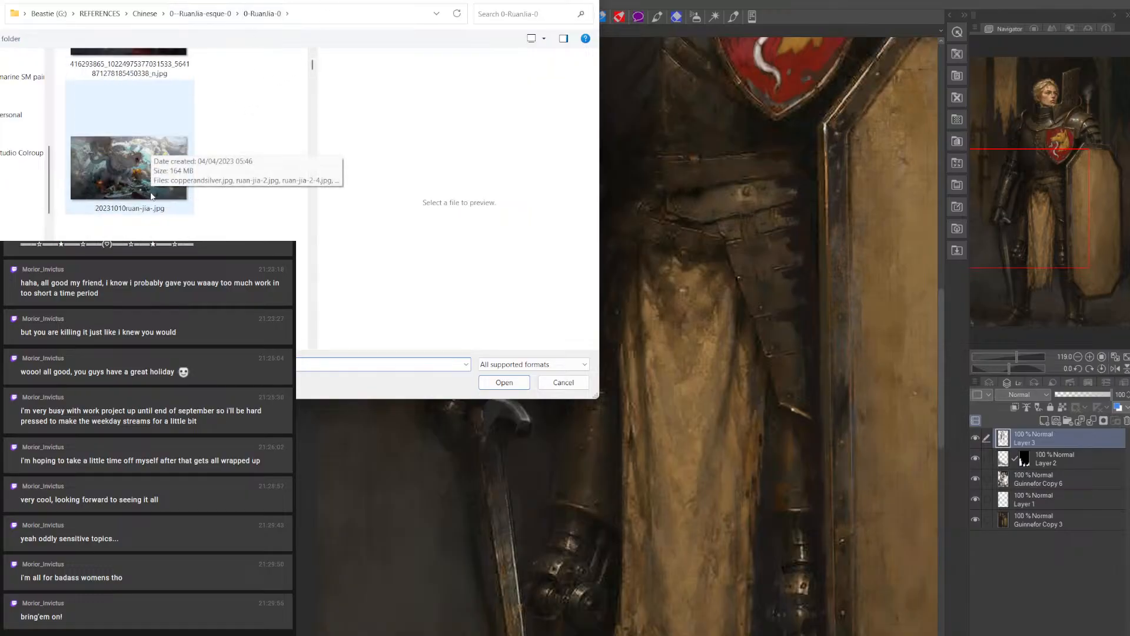
{"action": "scroll", "coordinate": [130, 227], "scroll_direction": "down", "scroll_amount": 5}
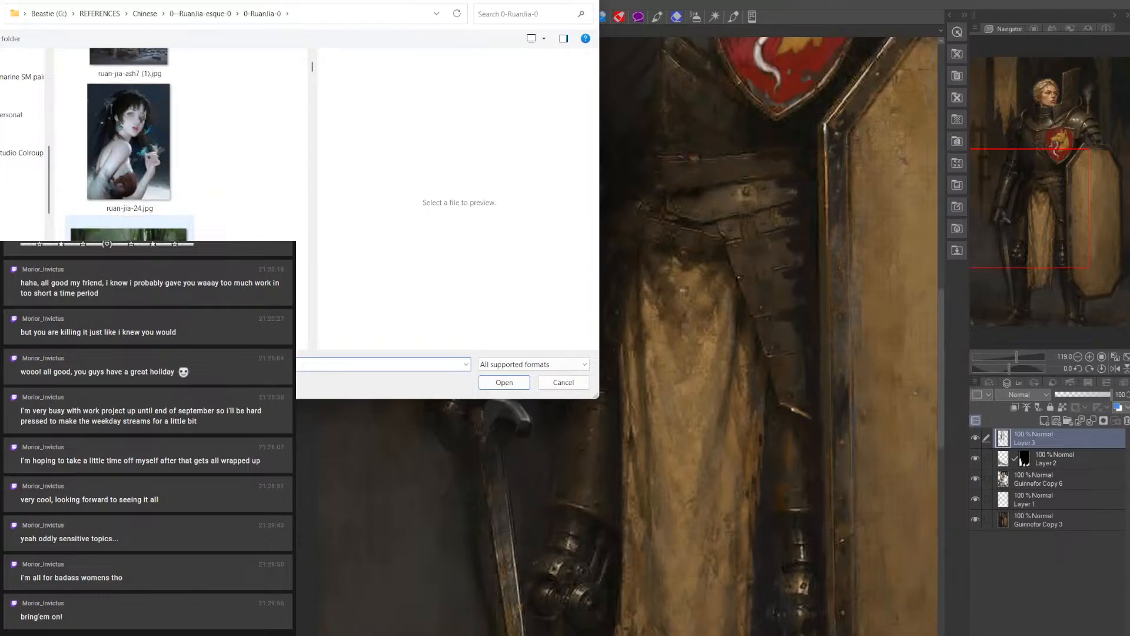
{"action": "scroll", "coordinate": [129, 227], "scroll_direction": "down", "scroll_amount": 5}
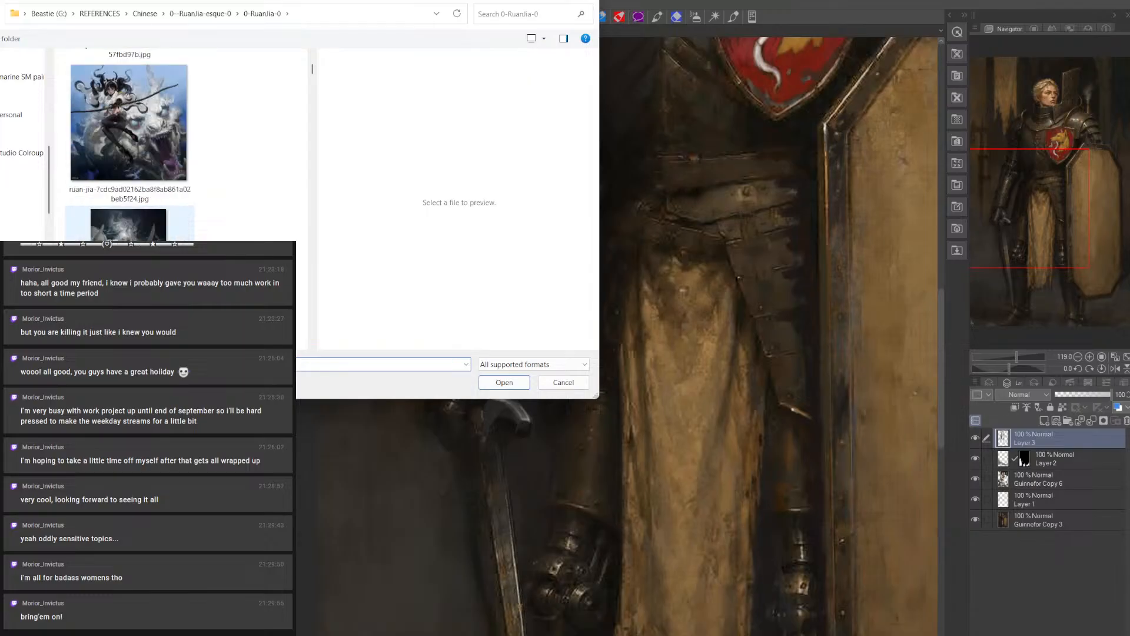
{"action": "left_click", "coordinate": [129, 227]}
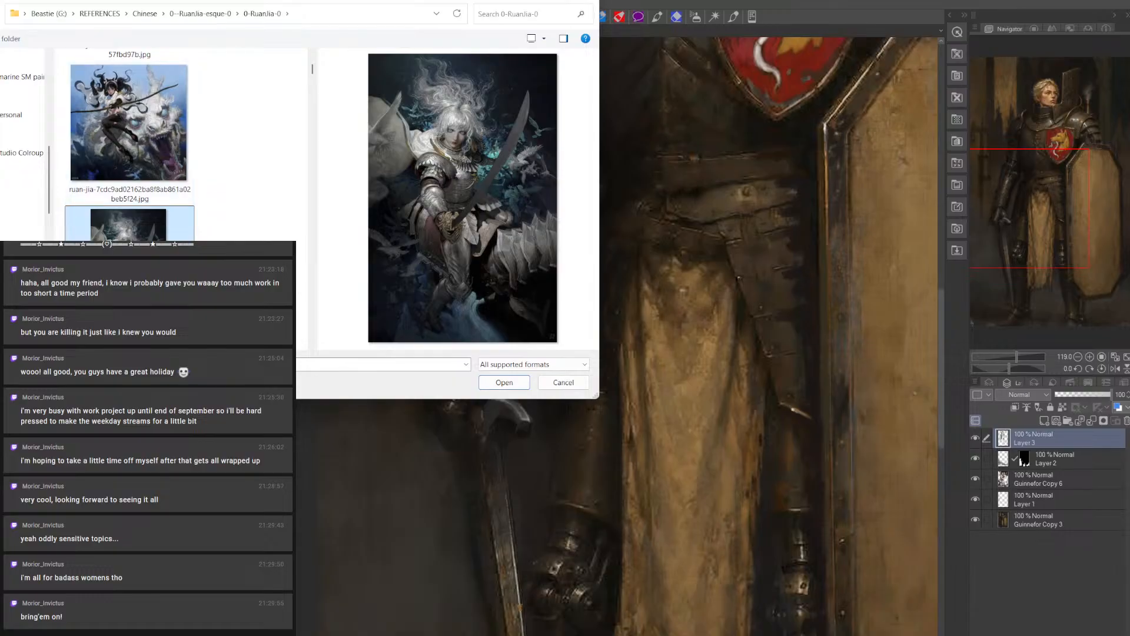
{"action": "scroll", "coordinate": [129, 227], "scroll_direction": "down", "scroll_amount": 3}
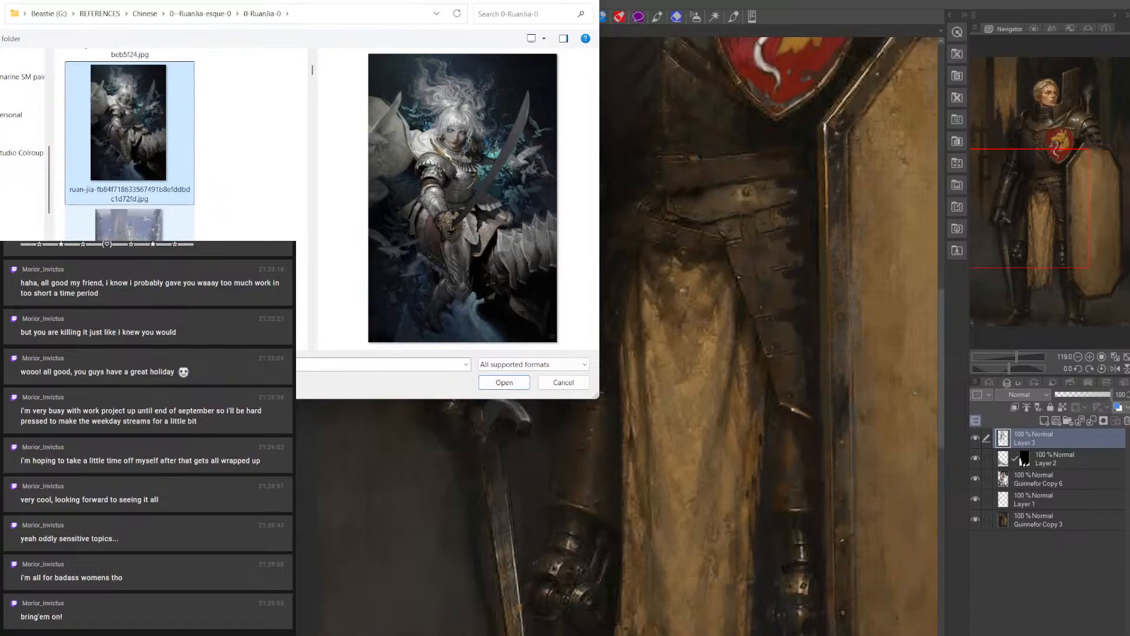
{"action": "scroll", "coordinate": [130, 145], "scroll_direction": "down", "scroll_amount": 4}
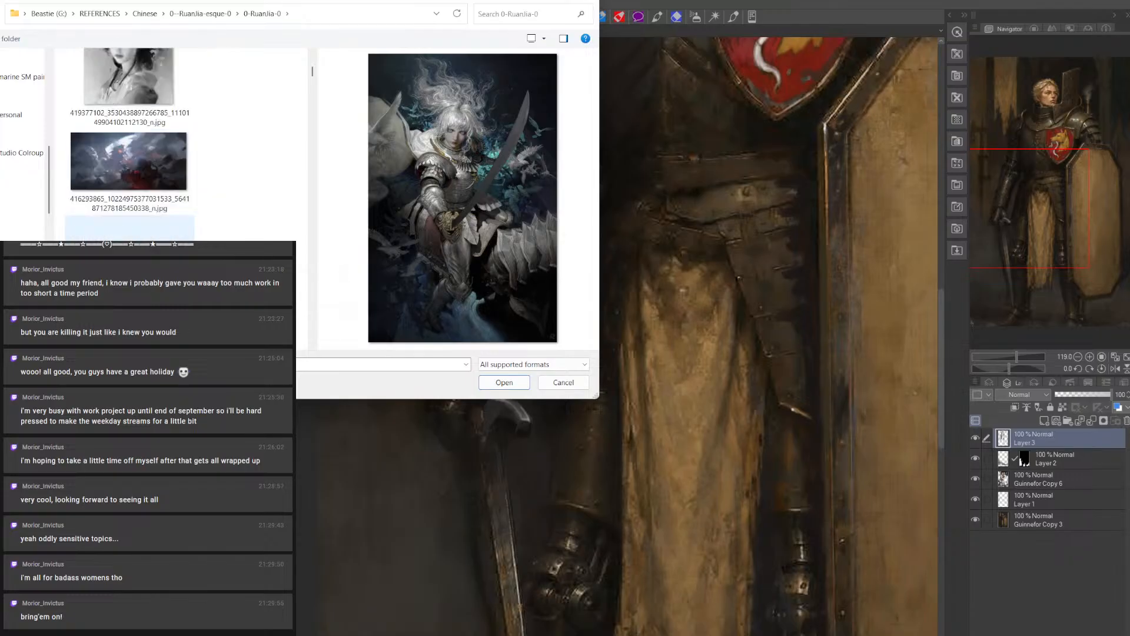
{"action": "scroll", "coordinate": [129, 144], "scroll_direction": "down", "scroll_amount": 3}
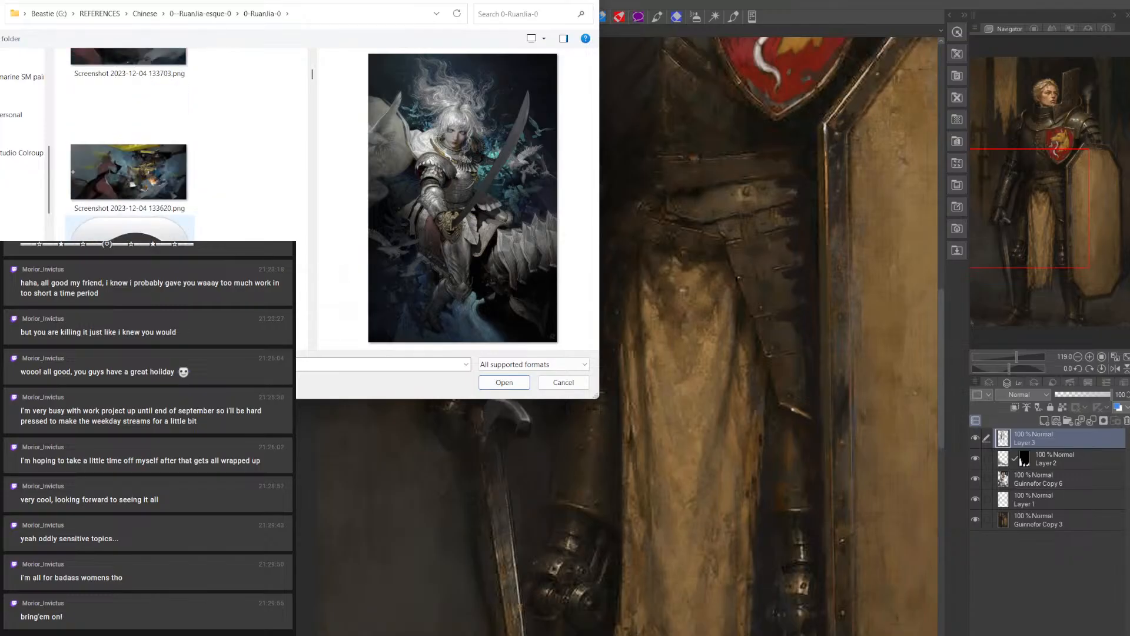
{"action": "scroll", "coordinate": [130, 144], "scroll_direction": "down", "scroll_amount": 4}
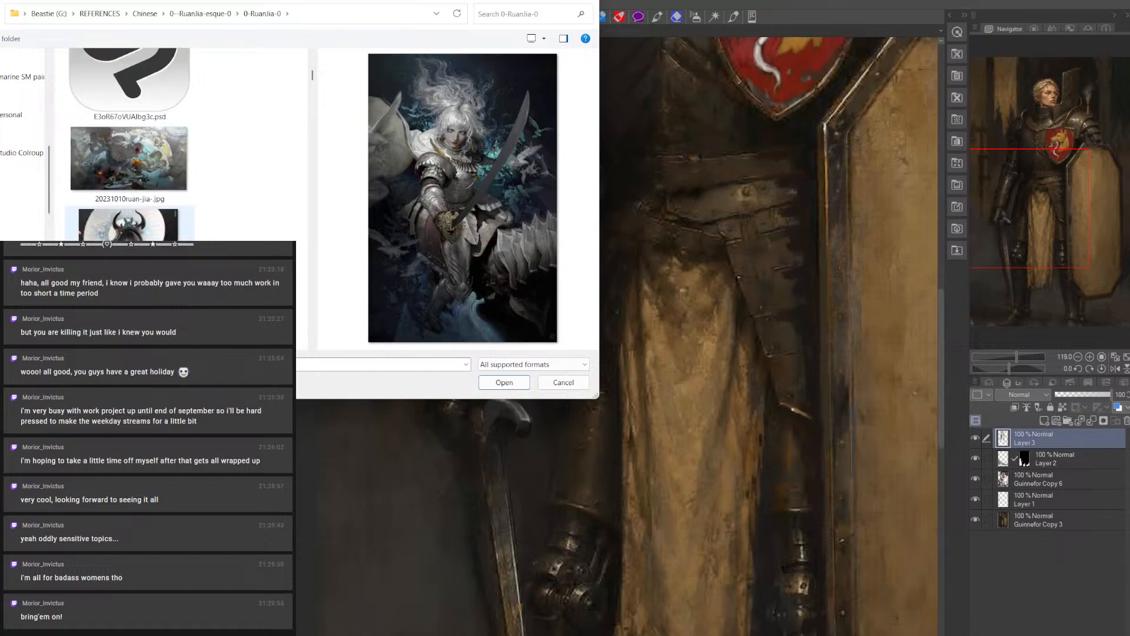
Preview ruan-jia-222222.jpg and the pink-haired mech character painting, and look through the images that follow them
{"action": "left_click", "coordinate": [147, 149]}
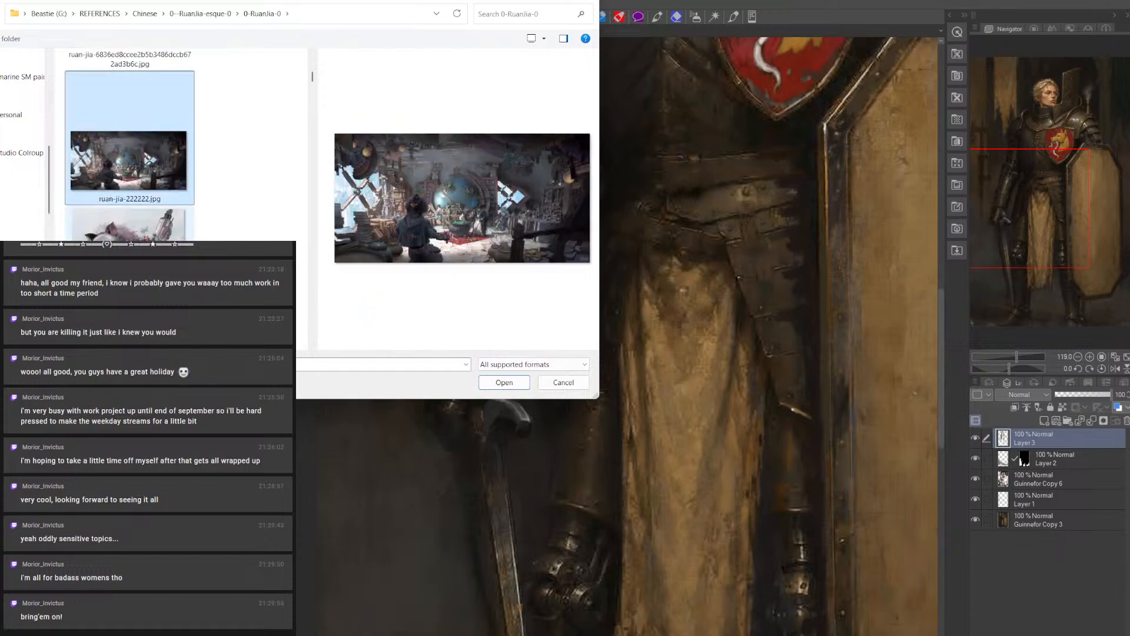
{"action": "key", "text": "Down"}
{"action": "scroll", "coordinate": [130, 144], "scroll_direction": "down", "scroll_amount": 3}
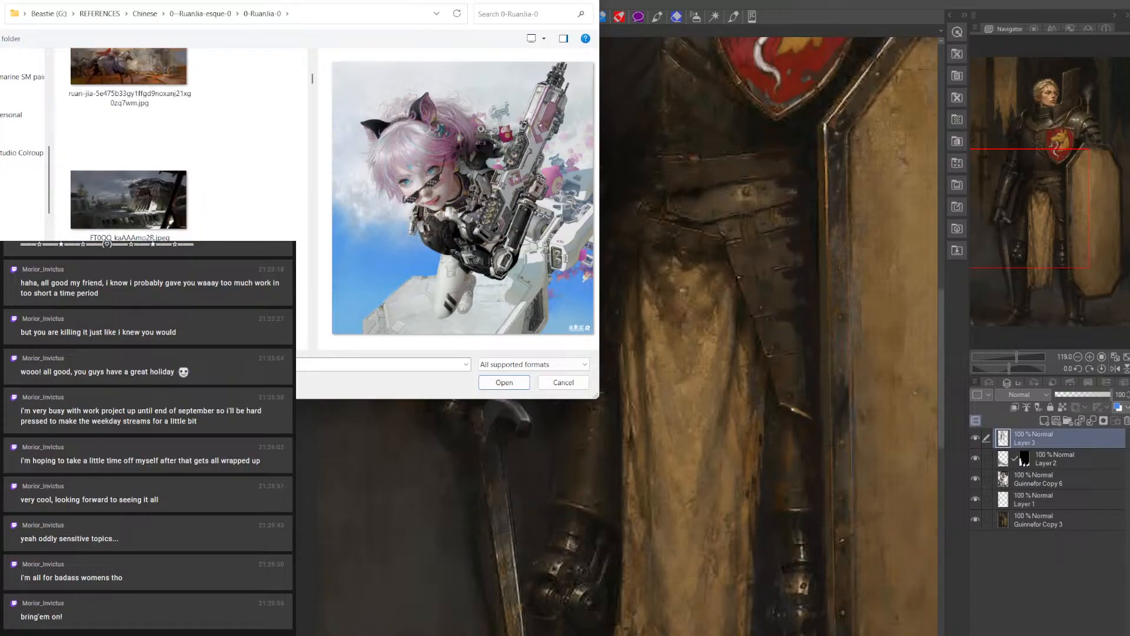
{"action": "scroll", "coordinate": [130, 144], "scroll_direction": "down", "scroll_amount": 2}
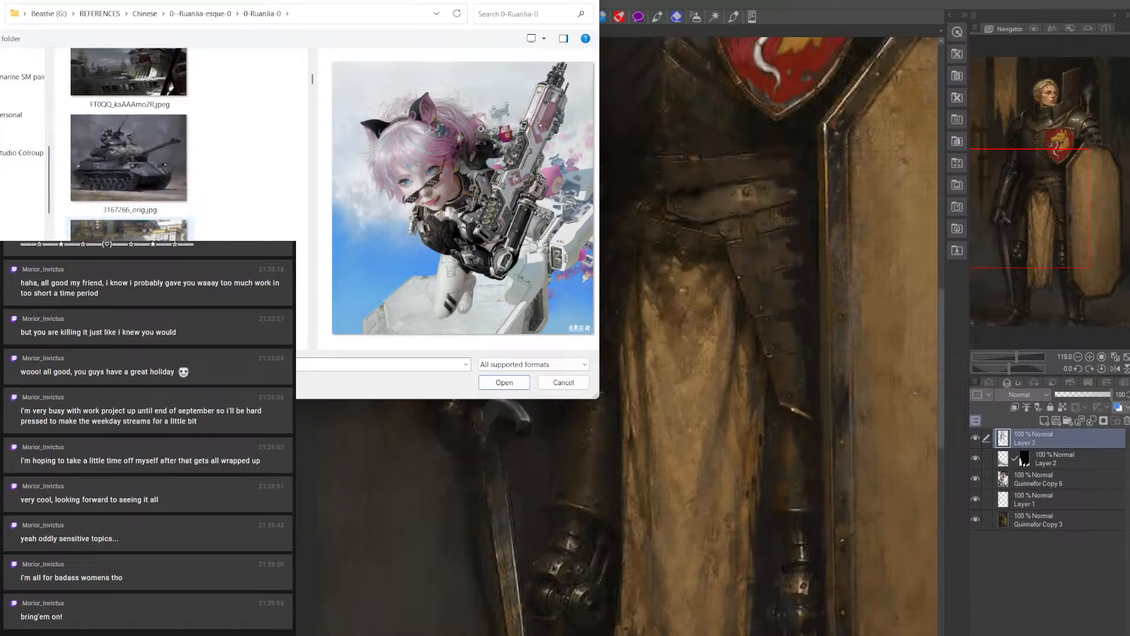
{"action": "scroll", "coordinate": [130, 144], "scroll_direction": "down", "scroll_amount": 2}
{"action": "scroll", "coordinate": [129, 144], "scroll_direction": "down", "scroll_amount": 8}
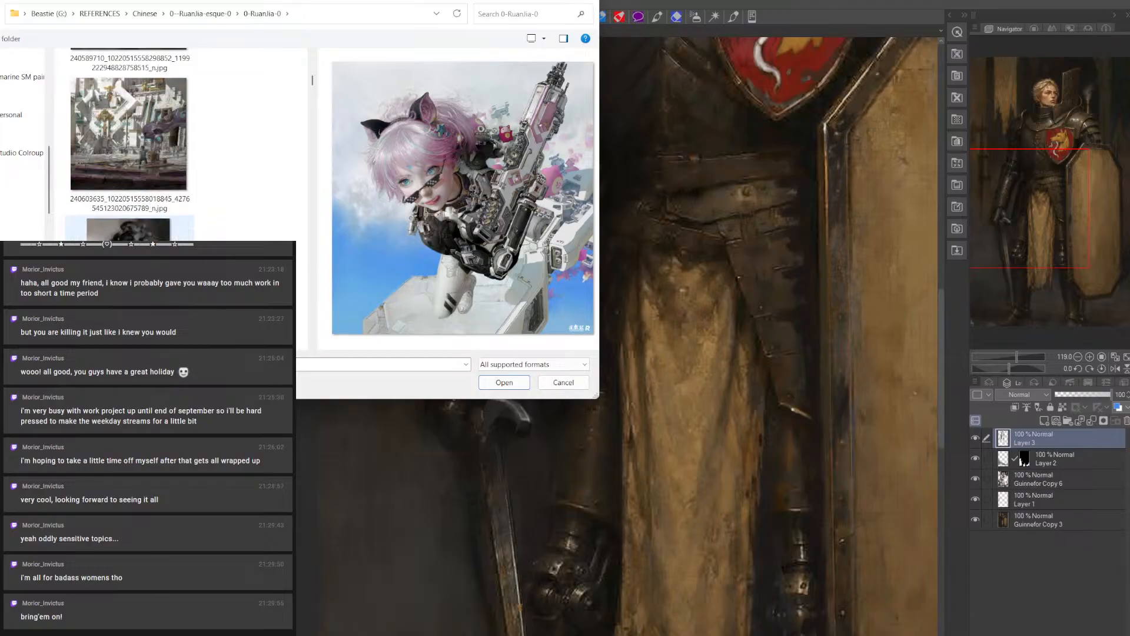
{"action": "scroll", "coordinate": [129, 144], "scroll_direction": "down", "scroll_amount": 6}
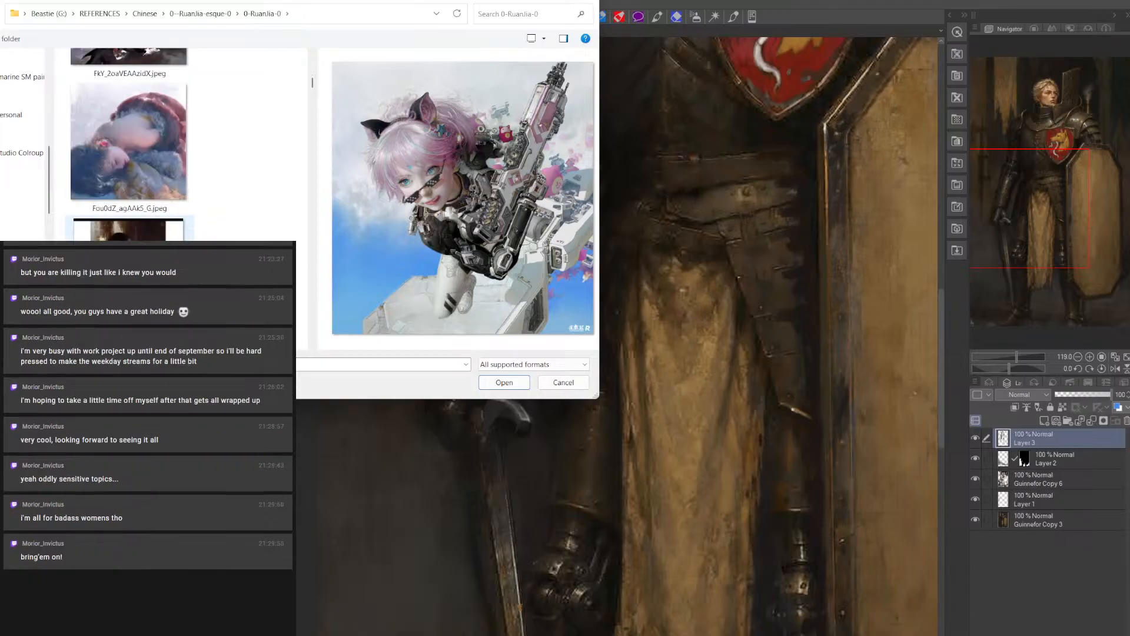
{"action": "scroll", "coordinate": [130, 144], "scroll_direction": "down", "scroll_amount": 4}
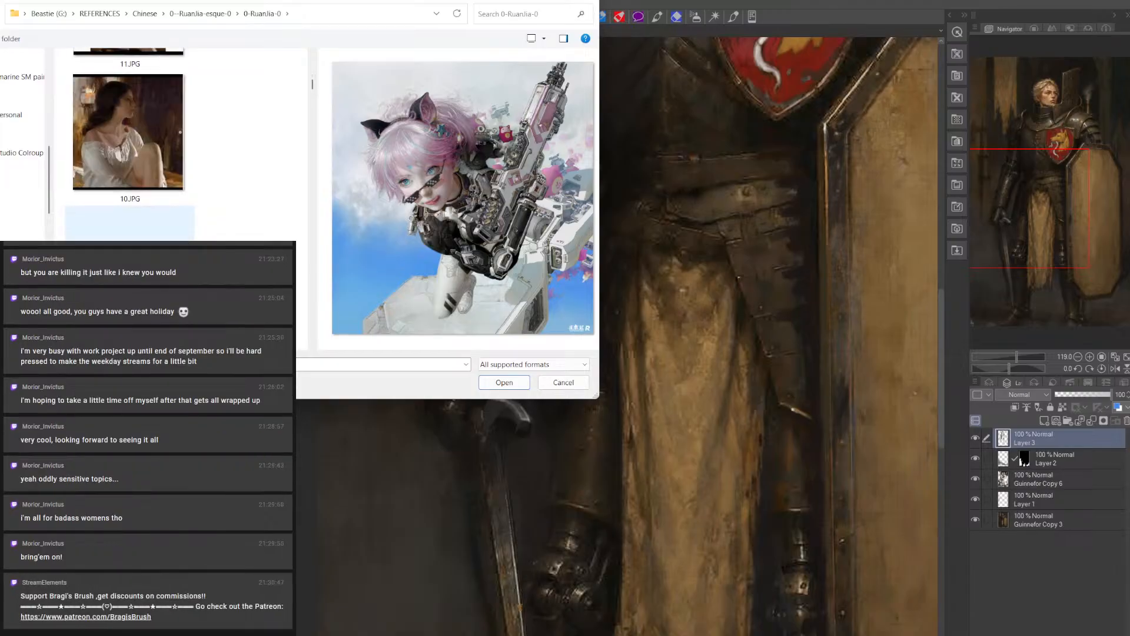
{"action": "left_click", "coordinate": [129, 259]}
{"action": "scroll", "coordinate": [129, 259], "scroll_direction": "down", "scroll_amount": 3}
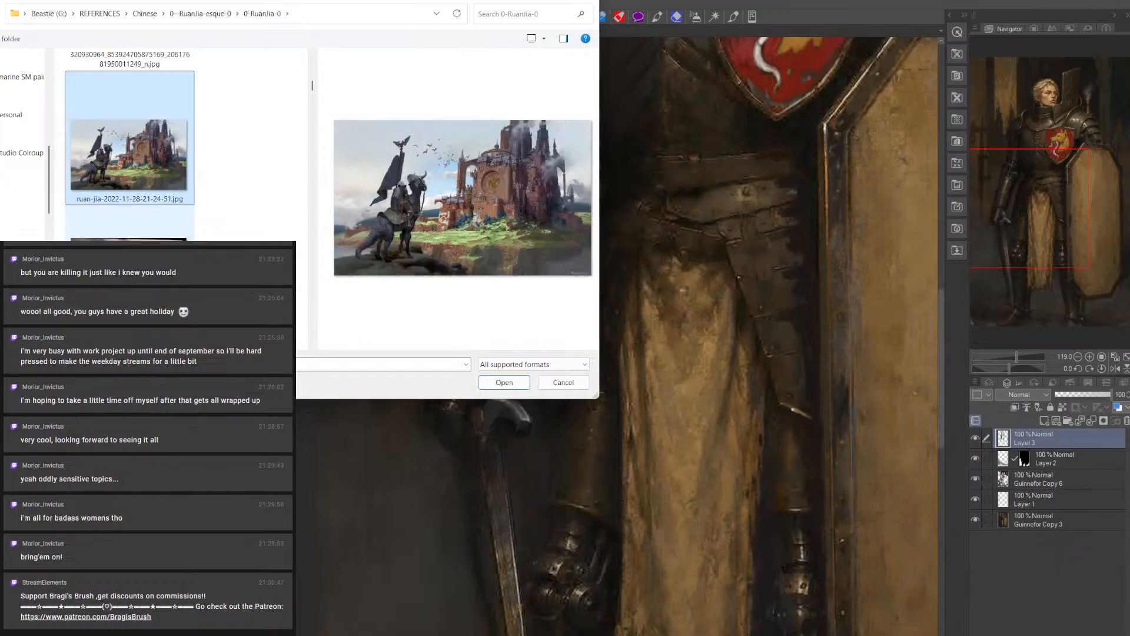
{"action": "scroll", "coordinate": [130, 144], "scroll_direction": "down", "scroll_amount": 3}
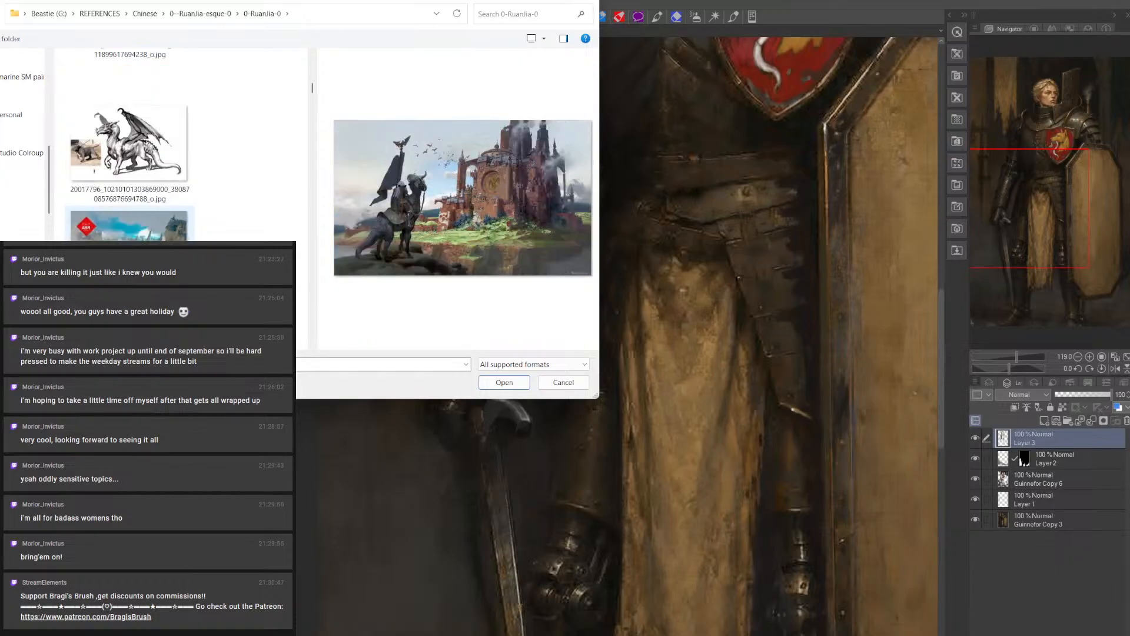
{"action": "scroll", "coordinate": [130, 144], "scroll_direction": "down", "scroll_amount": 2}
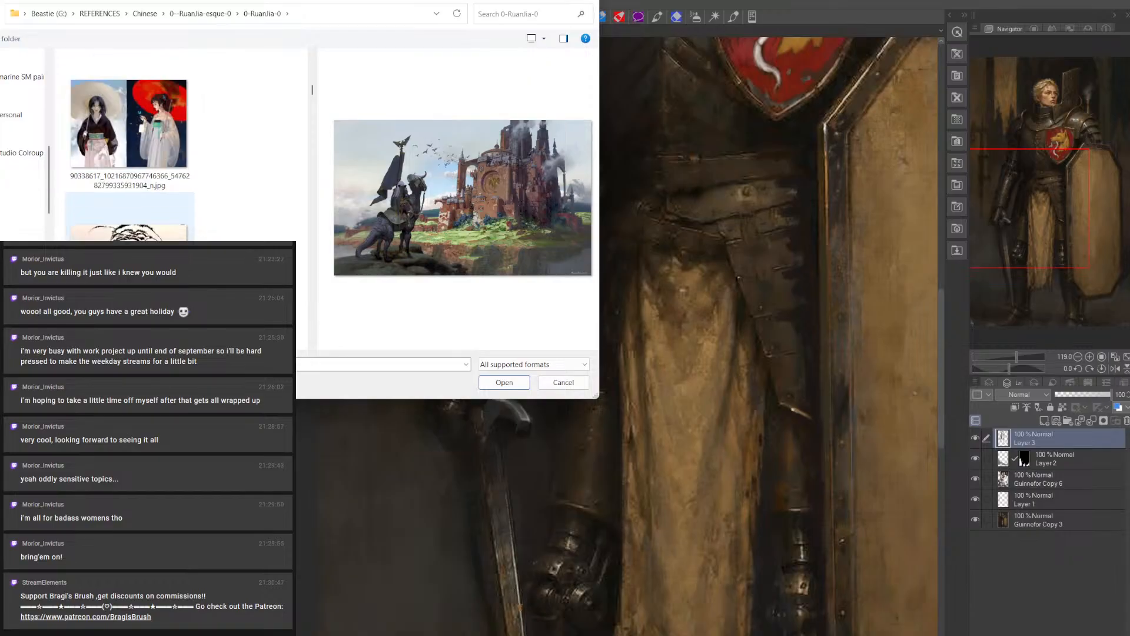
{"action": "scroll", "coordinate": [130, 144], "scroll_direction": "down", "scroll_amount": 5}
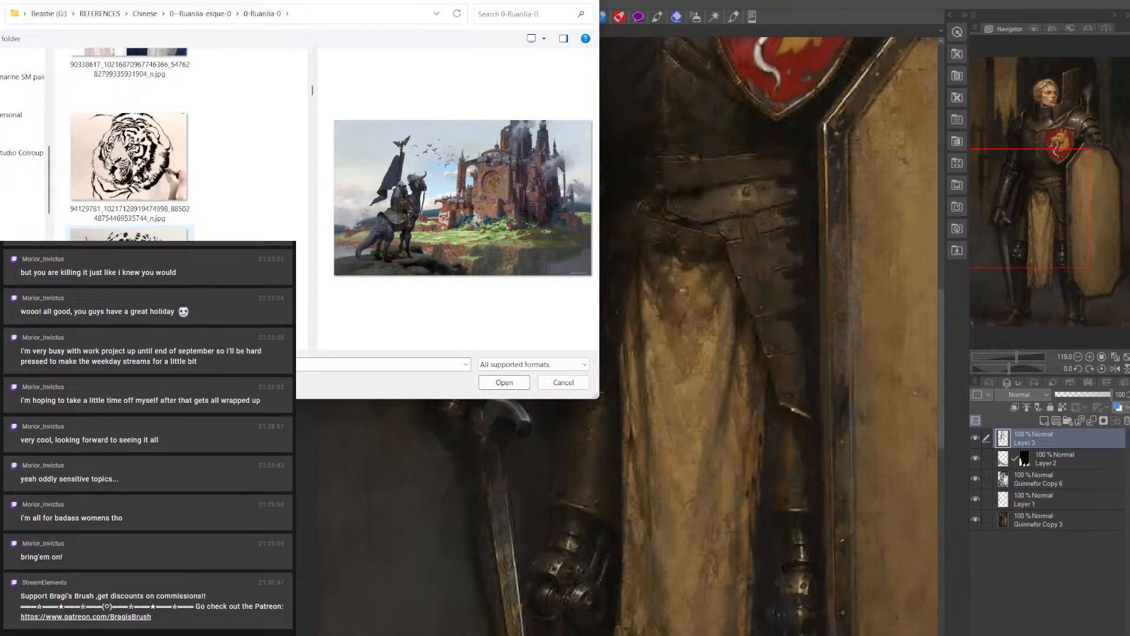
{"action": "scroll", "coordinate": [129, 145], "scroll_direction": "down", "scroll_amount": 3}
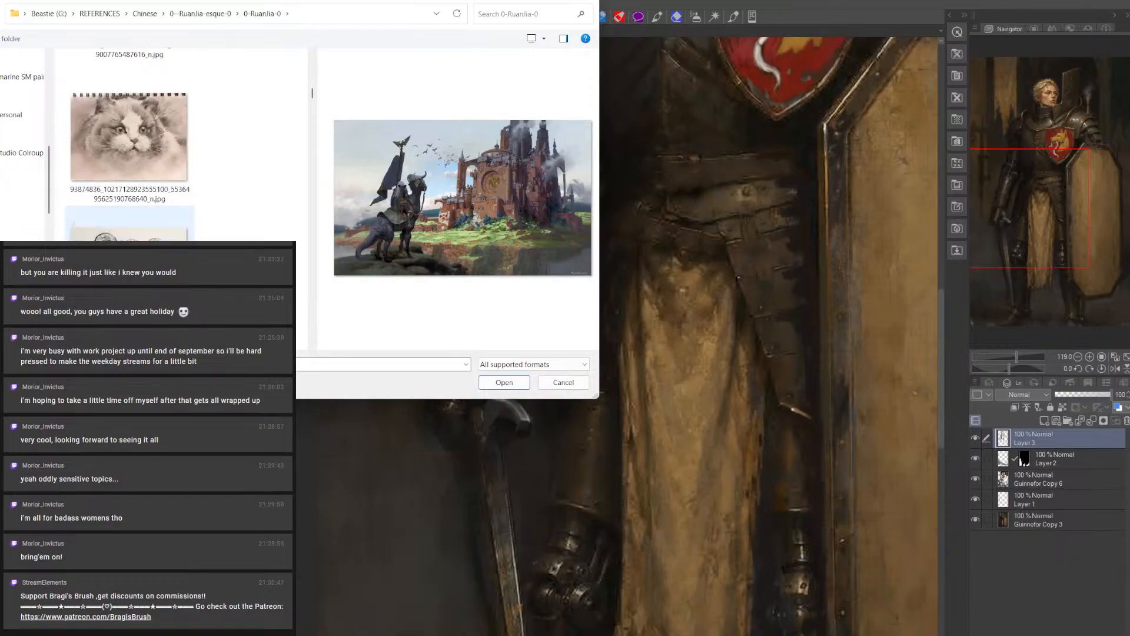
{"action": "scroll", "coordinate": [130, 144], "scroll_direction": "down", "scroll_amount": 1}
{"action": "scroll", "coordinate": [130, 144], "scroll_direction": "down", "scroll_amount": 1}
{"action": "scroll", "coordinate": [129, 144], "scroll_direction": "down", "scroll_amount": 1}
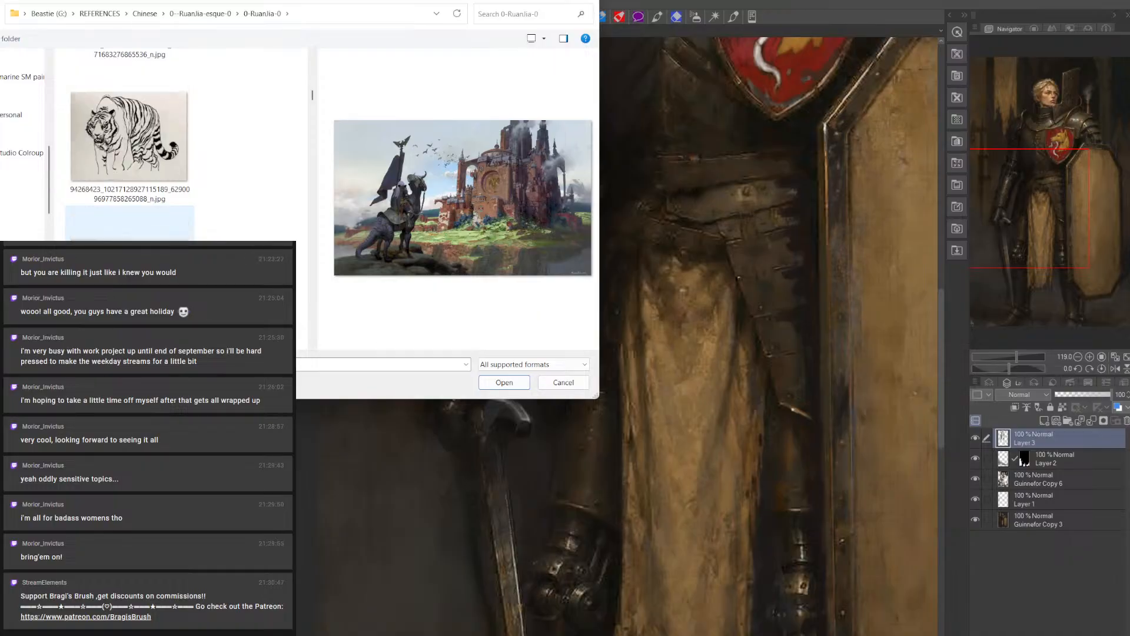
{"action": "scroll", "coordinate": [130, 144], "scroll_direction": "down", "scroll_amount": 1}
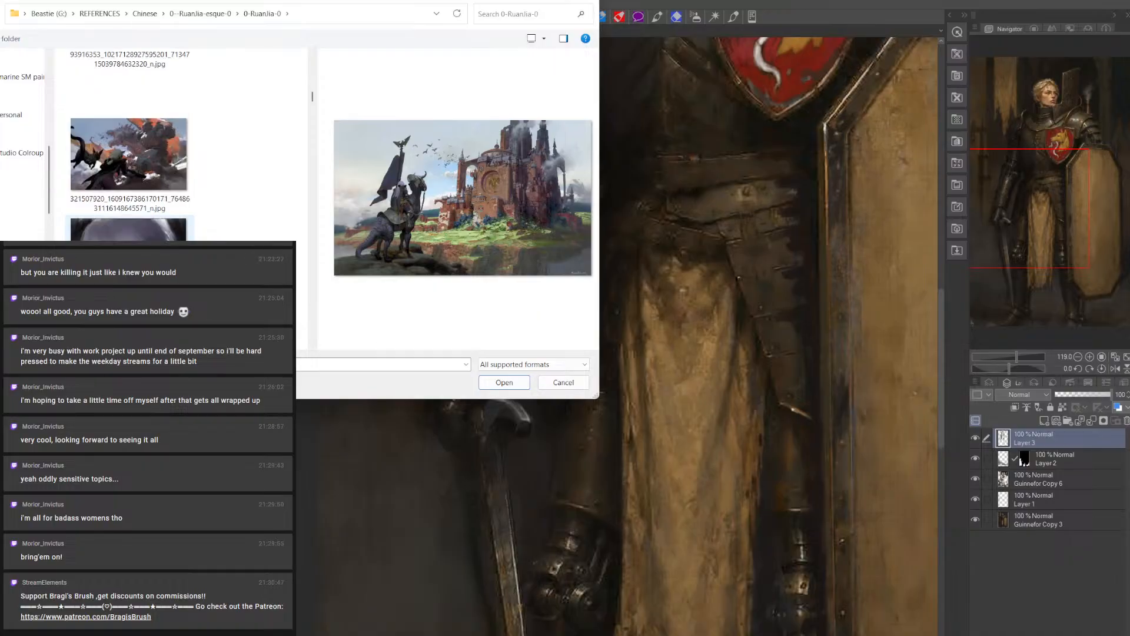
{"action": "scroll", "coordinate": [130, 145], "scroll_direction": "down", "scroll_amount": 2}
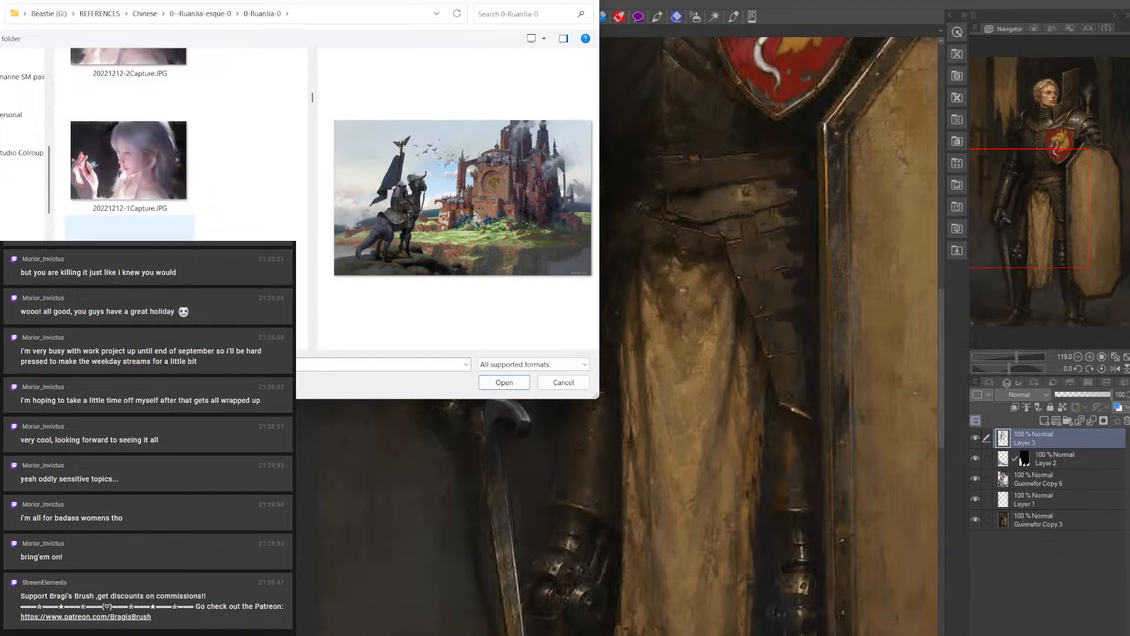
{"action": "scroll", "coordinate": [124, 173], "scroll_direction": "down", "scroll_amount": 1}
Preview the wrecked-robot landscape and the painting of a girl with a white goat, and look further through the references
{"action": "left_click", "coordinate": [124, 173]}
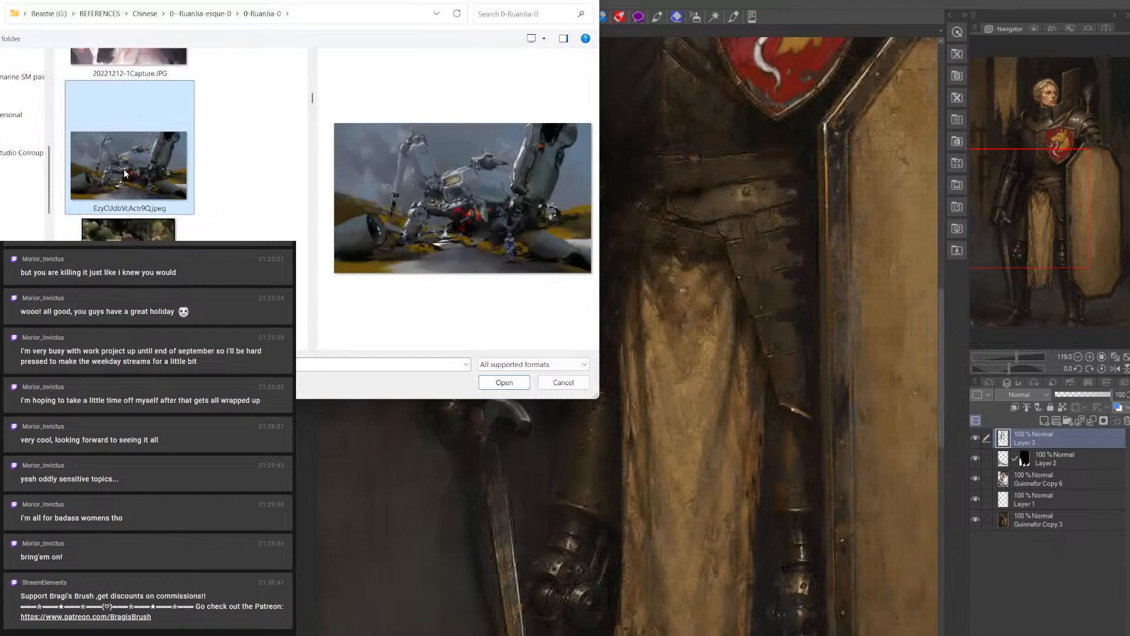
{"action": "key", "text": "Down"}
{"action": "scroll", "coordinate": [126, 200], "scroll_direction": "down", "scroll_amount": 3}
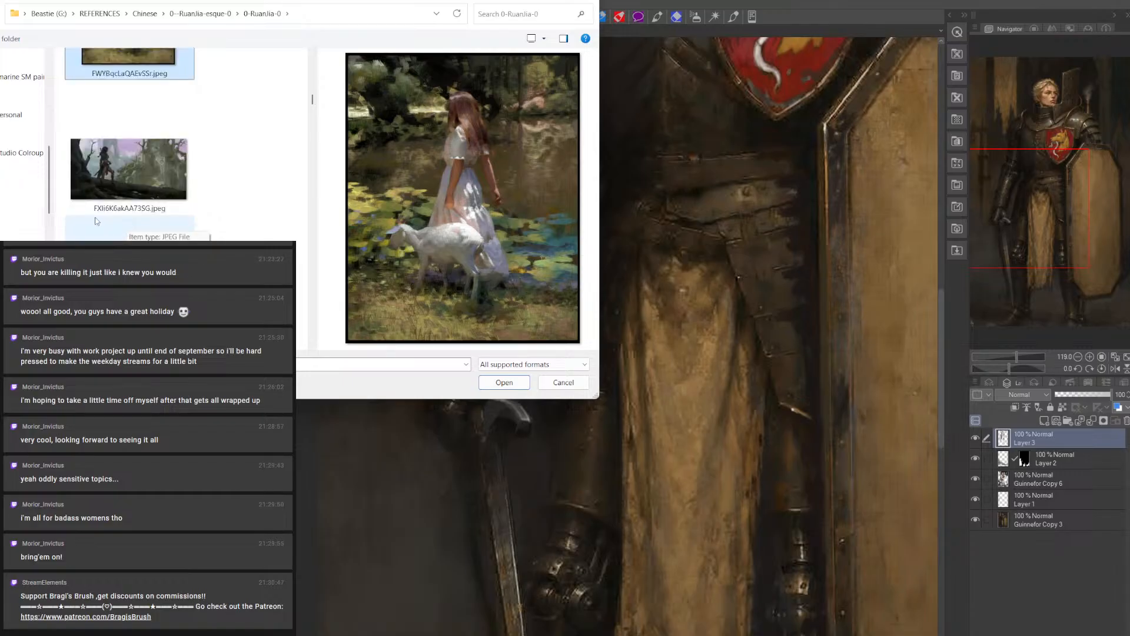
{"action": "scroll", "coordinate": [95, 222], "scroll_direction": "down", "scroll_amount": 3}
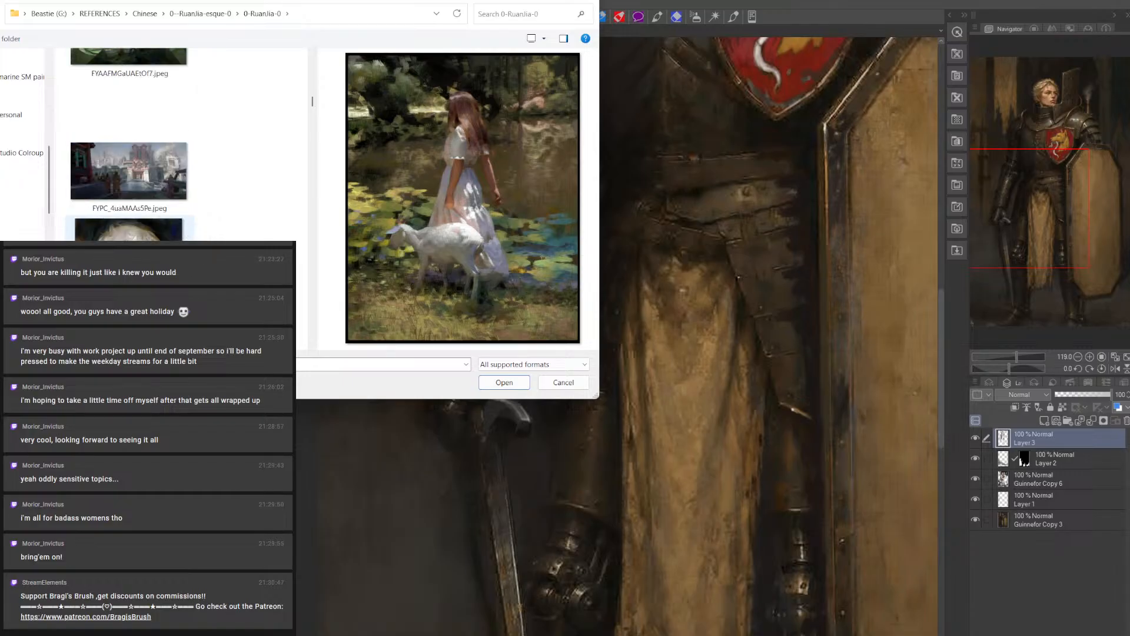
{"action": "left_click", "coordinate": [111, 189]}
{"action": "scroll", "coordinate": [112, 200], "scroll_direction": "down", "scroll_amount": 2}
{"action": "scroll", "coordinate": [114, 200], "scroll_direction": "down", "scroll_amount": 2}
Preview the cloaked rider before a grey castle and the green-lit giant battle scene, and examine the images after them
{"action": "left_click", "coordinate": [101, 143]}
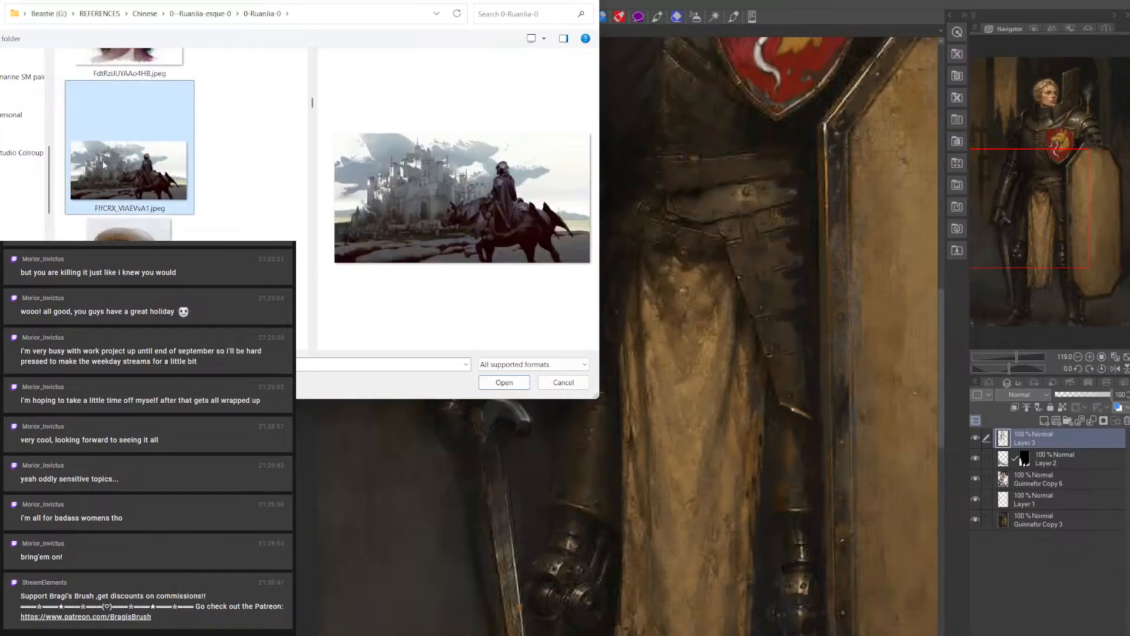
{"action": "scroll", "coordinate": [105, 168], "scroll_direction": "down", "scroll_amount": 3}
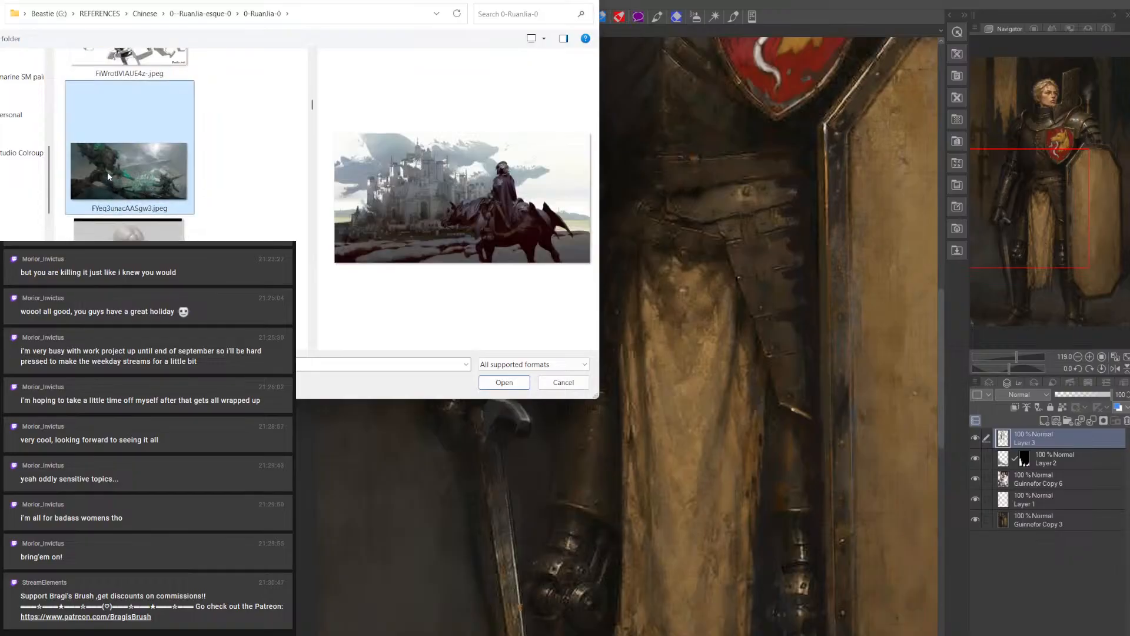
{"action": "left_click", "coordinate": [107, 172]}
{"action": "scroll", "coordinate": [107, 172], "scroll_direction": "down", "scroll_amount": 4}
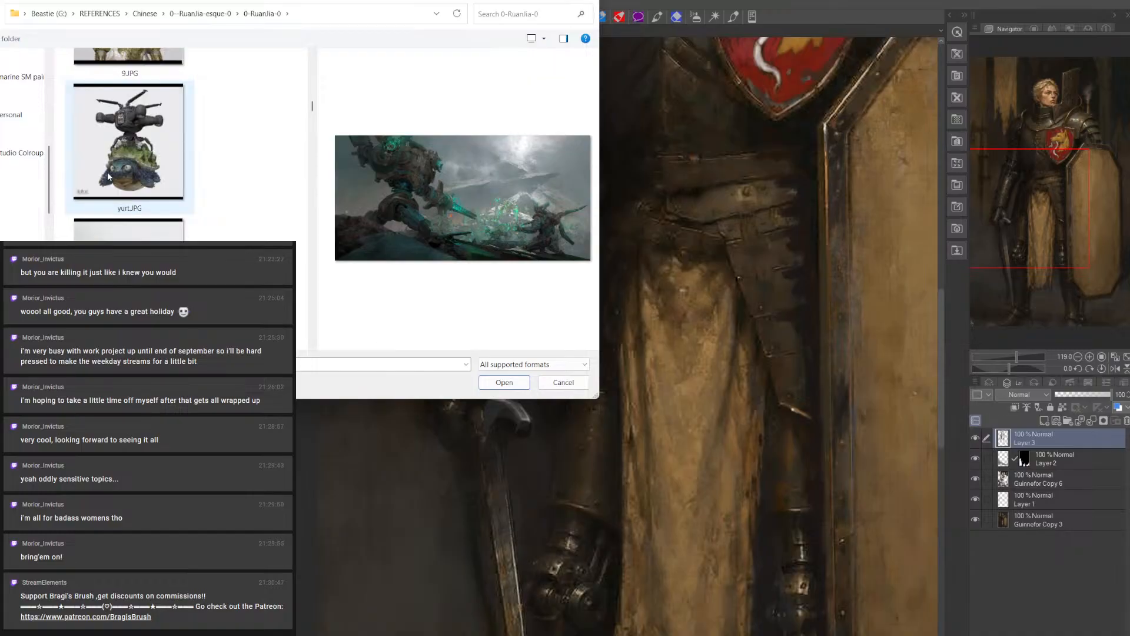
{"action": "scroll", "coordinate": [108, 176], "scroll_direction": "down", "scroll_amount": 2}
{"action": "scroll", "coordinate": [108, 174], "scroll_direction": "down", "scroll_amount": 4}
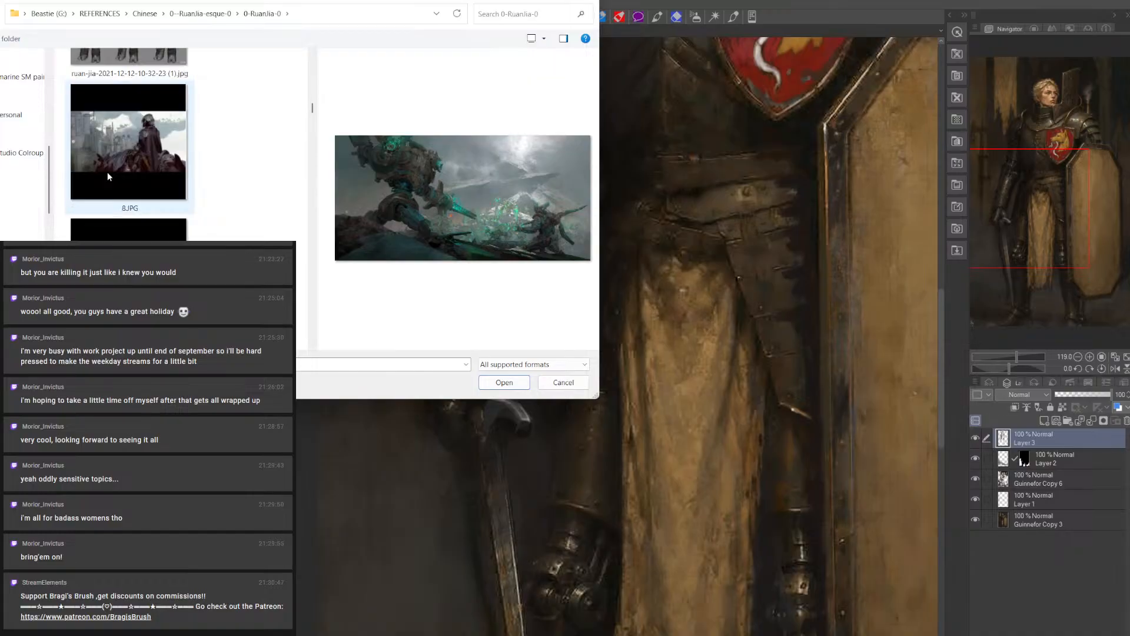
{"action": "scroll", "coordinate": [108, 172], "scroll_direction": "down", "scroll_amount": 6}
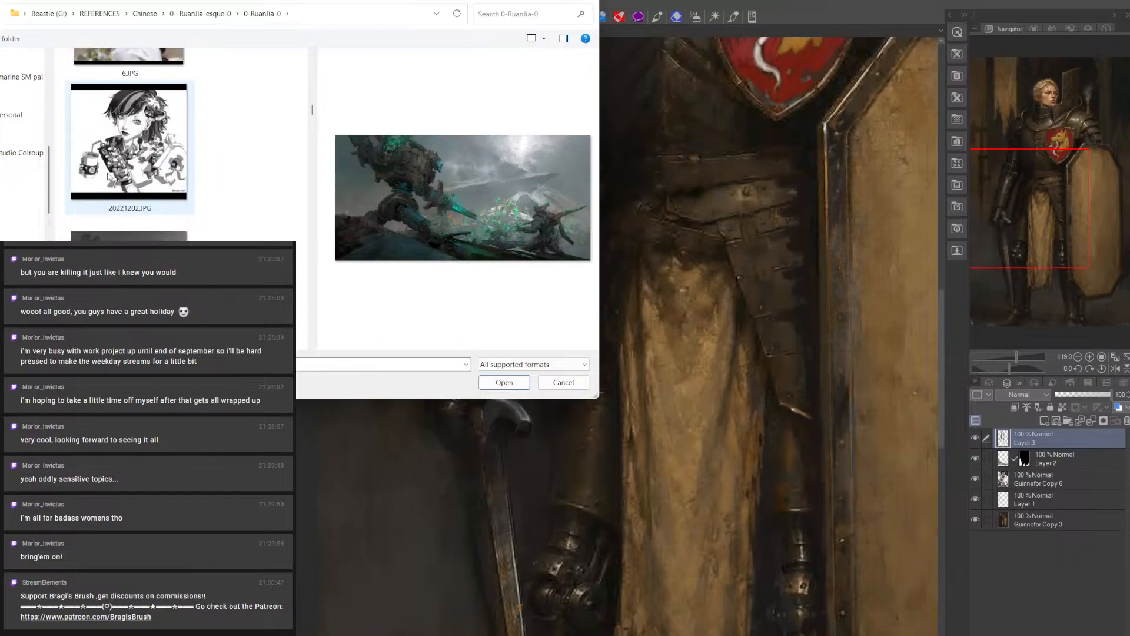
Preview the black-and-white battle scene and the fiery-sky giant warrior painting as possible references
{"action": "left_click", "coordinate": [108, 176]}
{"action": "key", "text": "Down"}
{"action": "key", "text": "Up"}
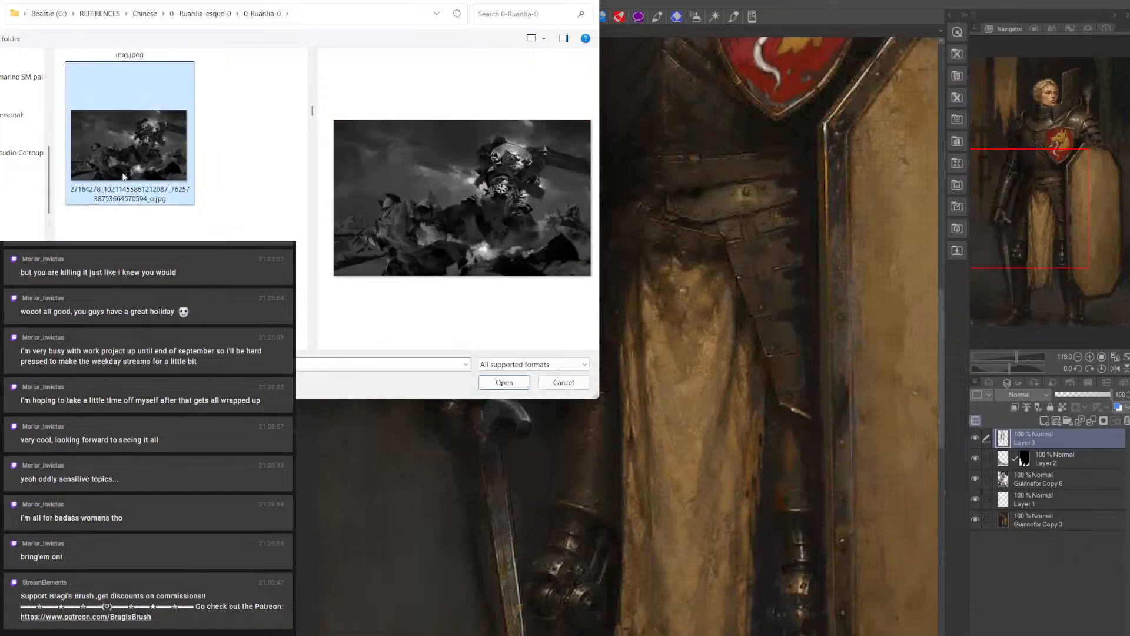
{"action": "scroll", "coordinate": [124, 176], "scroll_direction": "down", "scroll_amount": 2}
{"action": "left_click", "coordinate": [124, 177]}
{"action": "key", "text": "Down"}
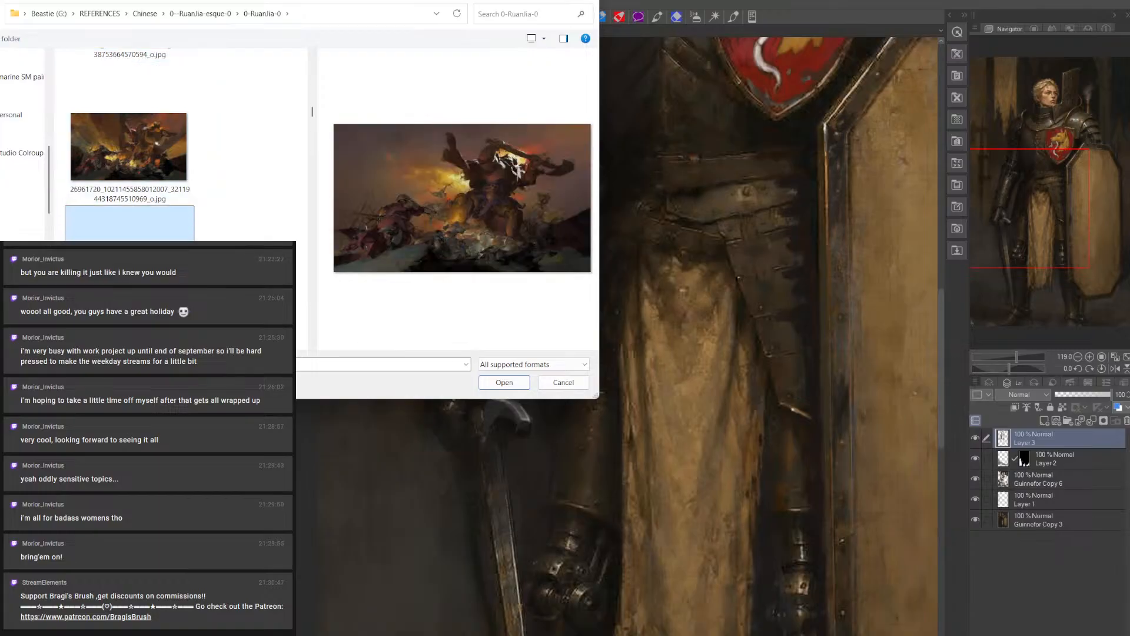
Look further down the reference folder and preview the painting of the black-winged woman in gold armour
{"action": "scroll", "coordinate": [129, 236], "scroll_direction": "down", "scroll_amount": 2}
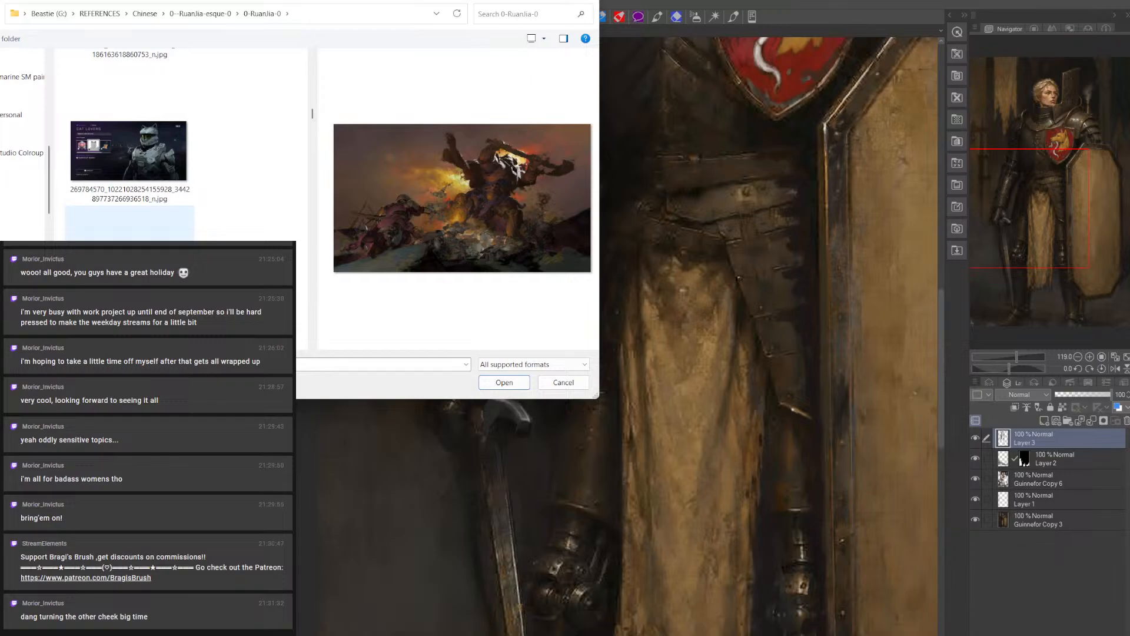
{"action": "scroll", "coordinate": [129, 232], "scroll_direction": "down", "scroll_amount": 2}
{"action": "left_click", "coordinate": [130, 233]}
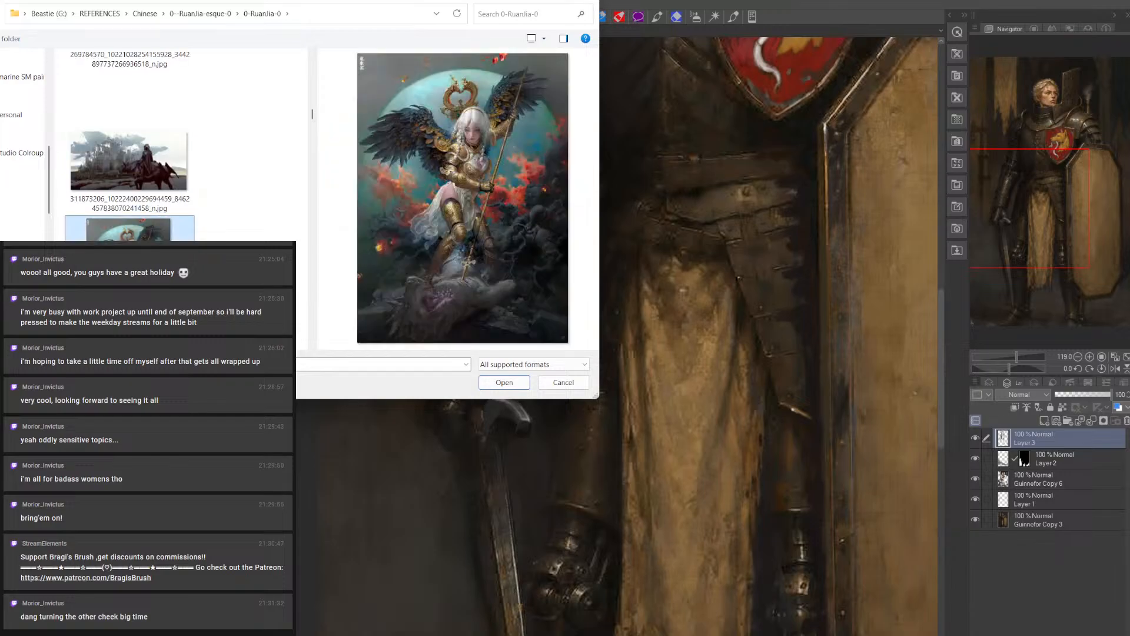
Preview the painting of a huge dragon coiled around a city and the portrait of a girl in a pink bonnet
{"action": "scroll", "coordinate": [129, 232], "scroll_direction": "down", "scroll_amount": 2}
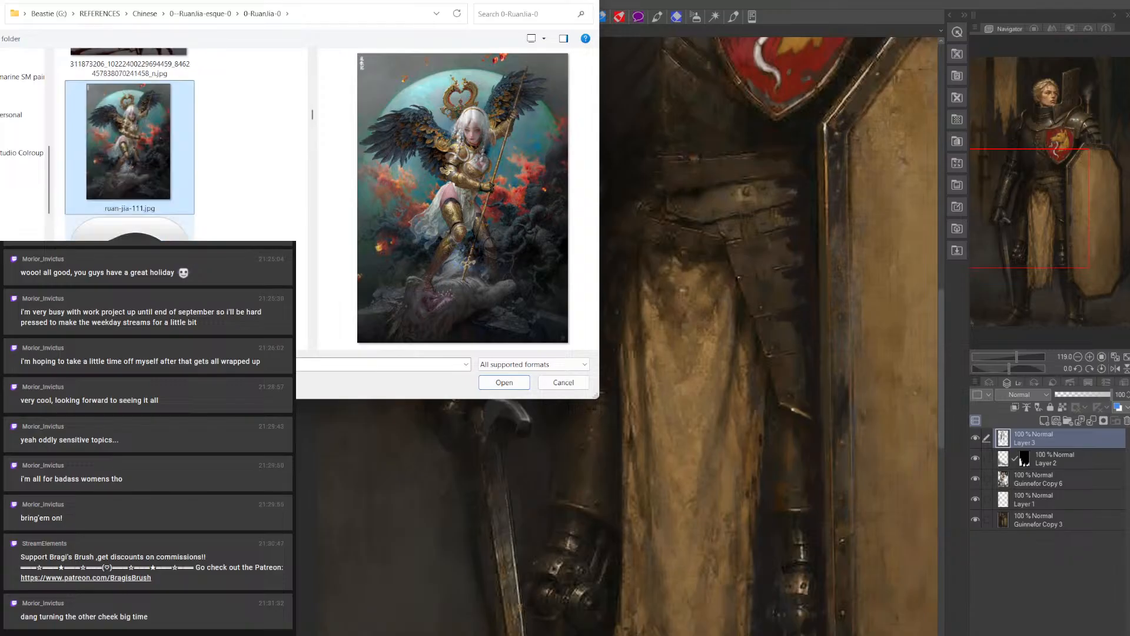
{"action": "left_click", "coordinate": [129, 233]}
{"action": "scroll", "coordinate": [130, 232], "scroll_direction": "down", "scroll_amount": 1}
{"action": "left_click", "coordinate": [129, 232]}
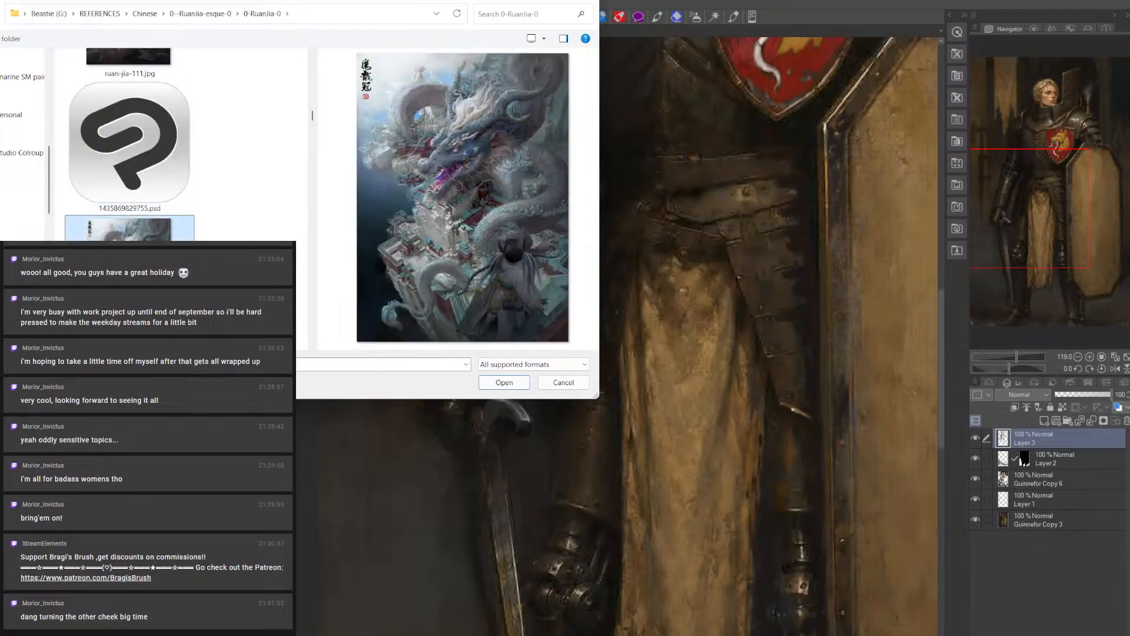
{"action": "scroll", "coordinate": [129, 259], "scroll_direction": "down", "scroll_amount": 1}
{"action": "left_click", "coordinate": [129, 259]}
{"action": "scroll", "coordinate": [130, 259], "scroll_direction": "down", "scroll_amount": 1}
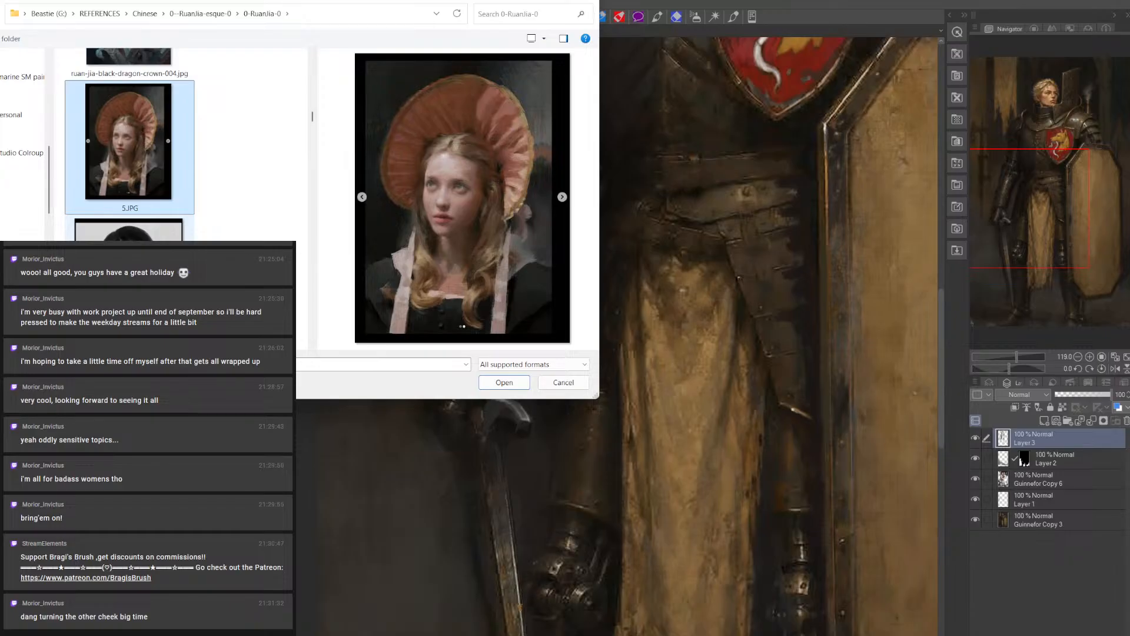
Look past the black-and-white portrait and preview the woman in a pink gown and the armed woman under a purple sky
{"action": "scroll", "coordinate": [129, 232], "scroll_direction": "down", "scroll_amount": 1}
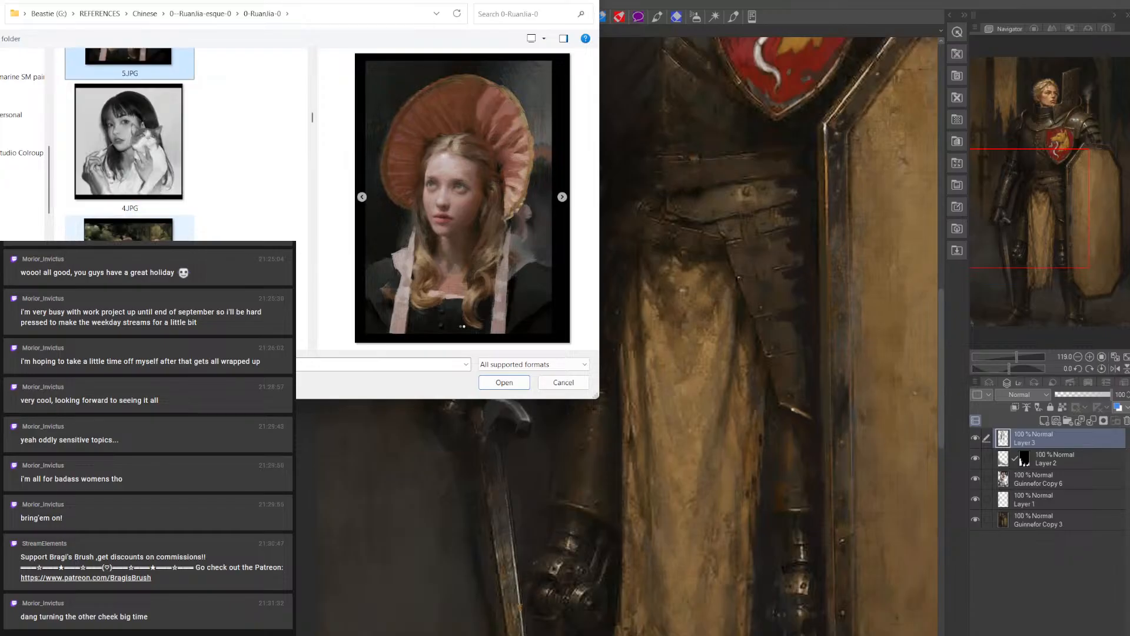
{"action": "scroll", "coordinate": [129, 233], "scroll_direction": "down", "scroll_amount": 1}
{"action": "left_click", "coordinate": [129, 233]}
{"action": "scroll", "coordinate": [129, 232], "scroll_direction": "down", "scroll_amount": 3}
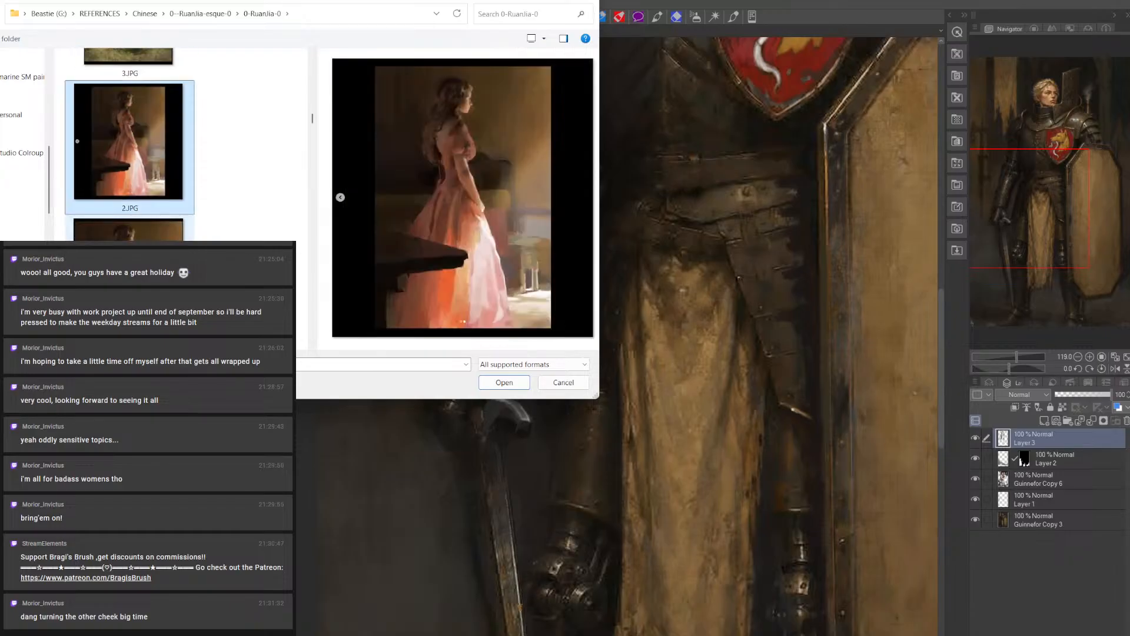
{"action": "left_click", "coordinate": [129, 233]}
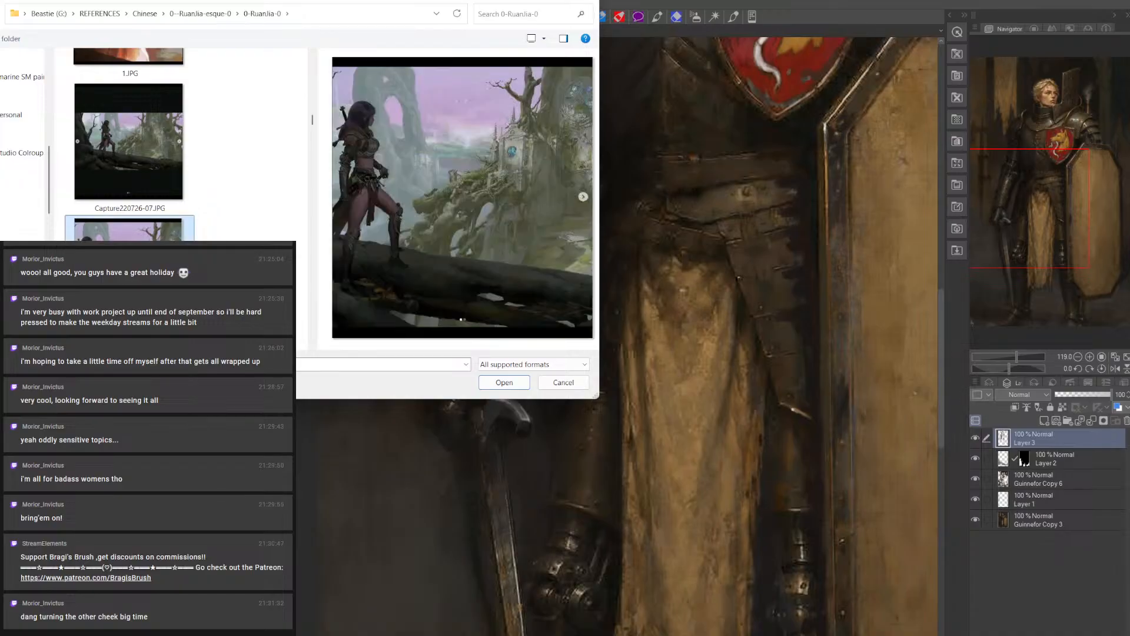
Preview the robed warrior facing snowy temples in both framings, and the wide view of the fortified city gate
{"action": "scroll", "coordinate": [129, 233], "scroll_direction": "down", "scroll_amount": 1}
{"action": "left_click", "coordinate": [130, 232]}
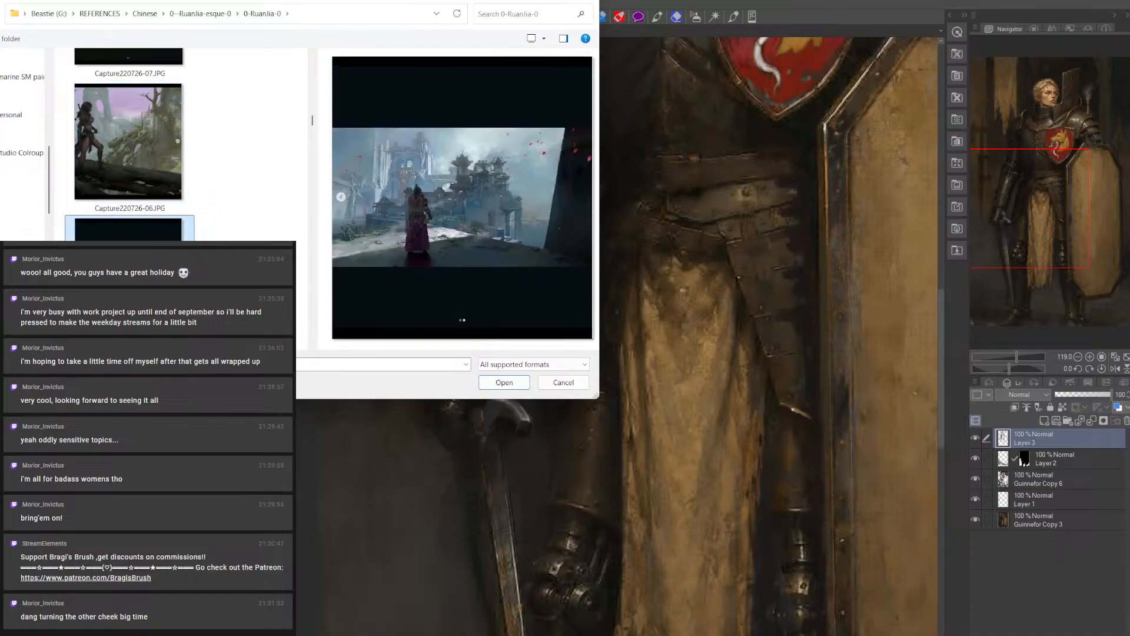
{"action": "scroll", "coordinate": [130, 233], "scroll_direction": "down", "scroll_amount": 1}
{"action": "left_click", "coordinate": [129, 233]}
{"action": "scroll", "coordinate": [129, 232], "scroll_direction": "down", "scroll_amount": 1}
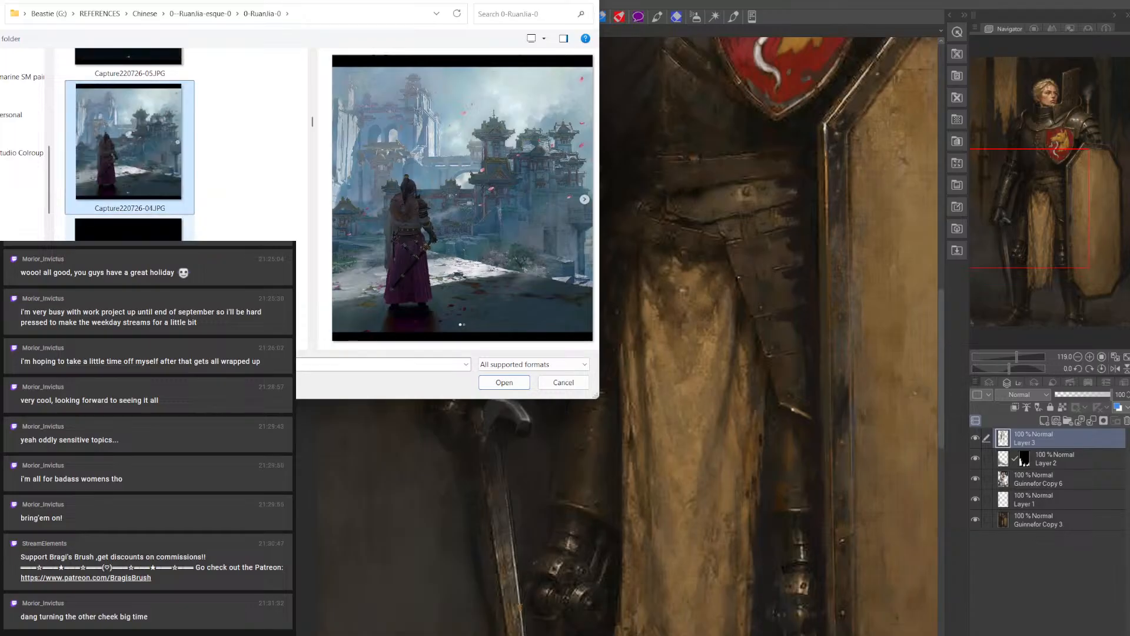
{"action": "left_click", "coordinate": [130, 233]}
{"action": "scroll", "coordinate": [129, 233], "scroll_direction": "down", "scroll_amount": 1}
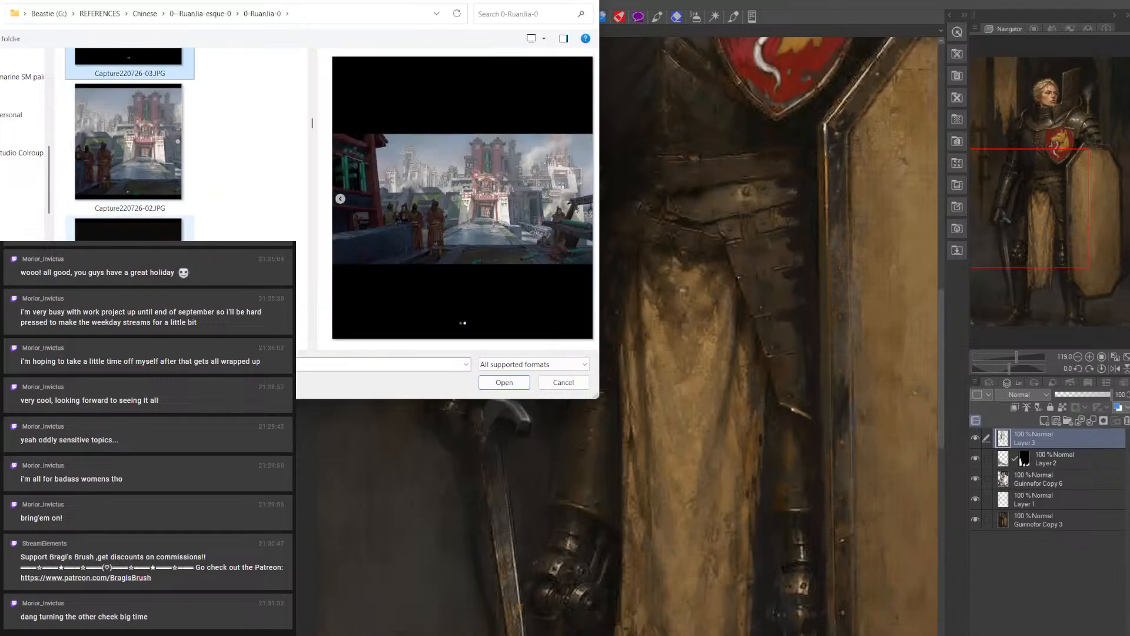
Preview the green-lit giant battle scene and the full-body designs of the robotic soldier and the blue-skinned warrior with a shield
{"action": "left_click", "coordinate": [129, 233]}
{"action": "scroll", "coordinate": [129, 232], "scroll_direction": "down", "scroll_amount": 1}
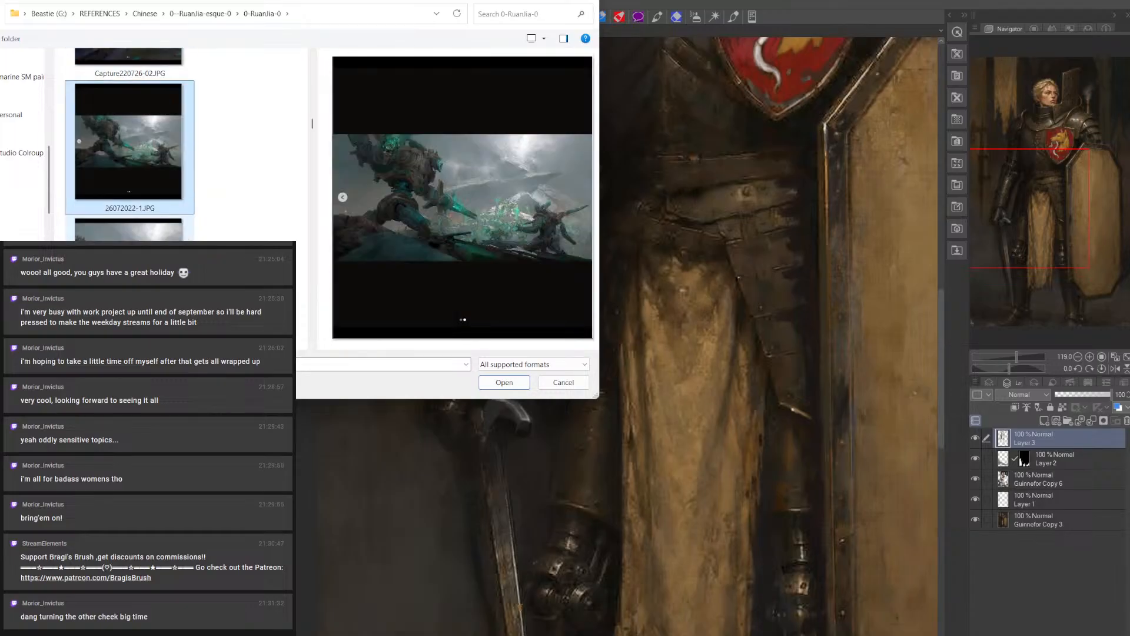
{"action": "left_click", "coordinate": [130, 233]}
{"action": "scroll", "coordinate": [129, 232], "scroll_direction": "down", "scroll_amount": 2}
{"action": "left_click", "coordinate": [130, 232]}
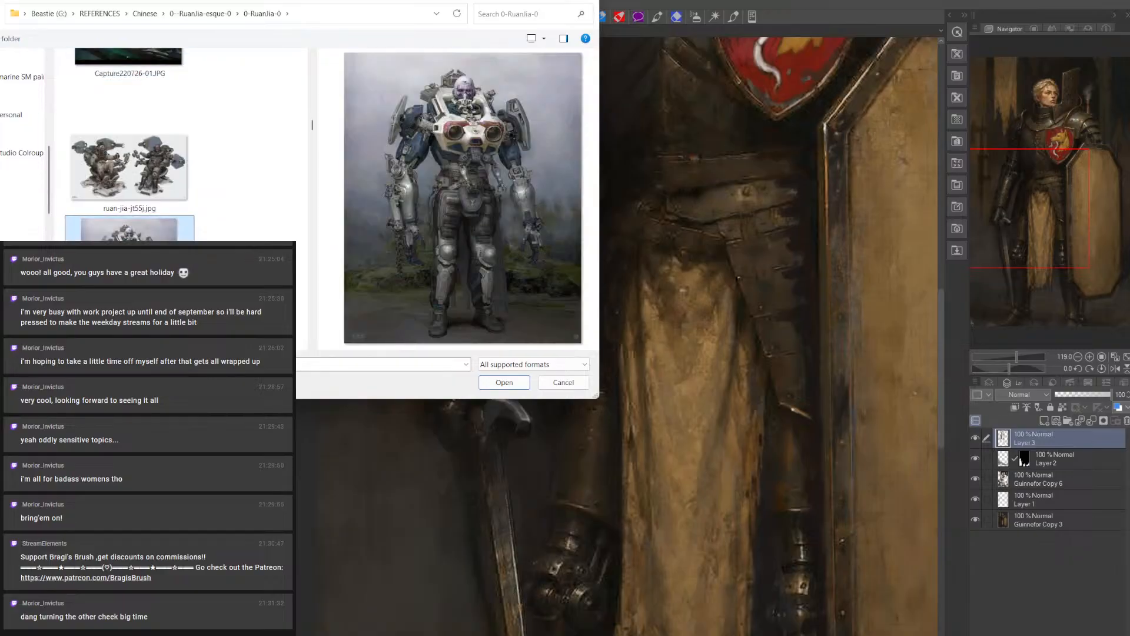
{"action": "scroll", "coordinate": [129, 233], "scroll_direction": "down", "scroll_amount": 1}
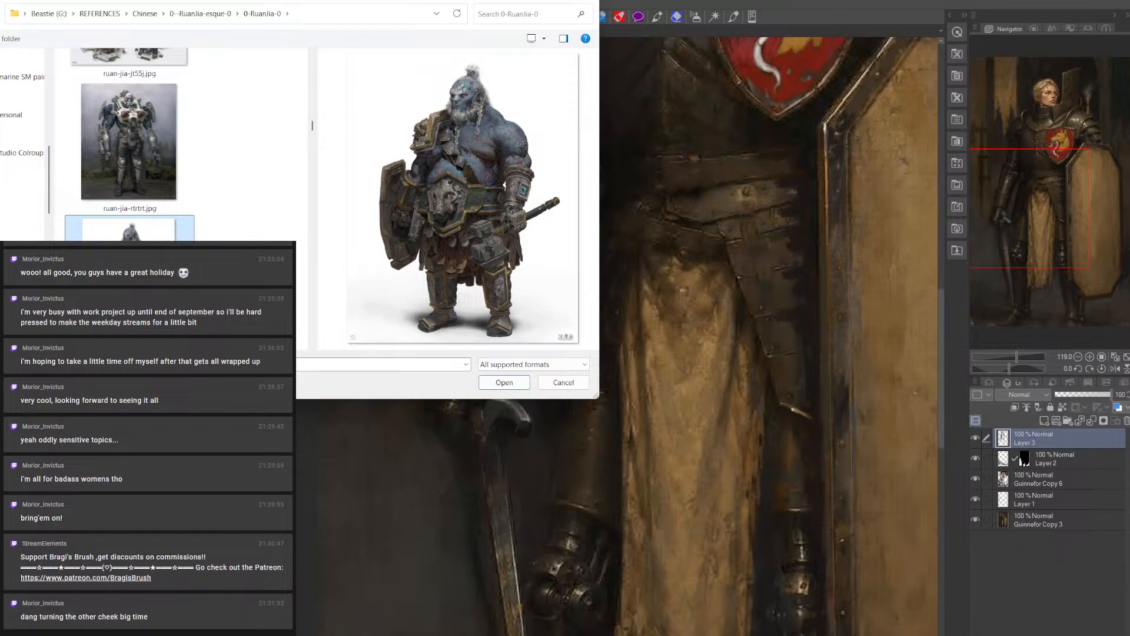
Preview the sheet with two sci-fi soldiers and the close-up of the blue-haired woman in white armour
{"action": "key", "text": "Down"}
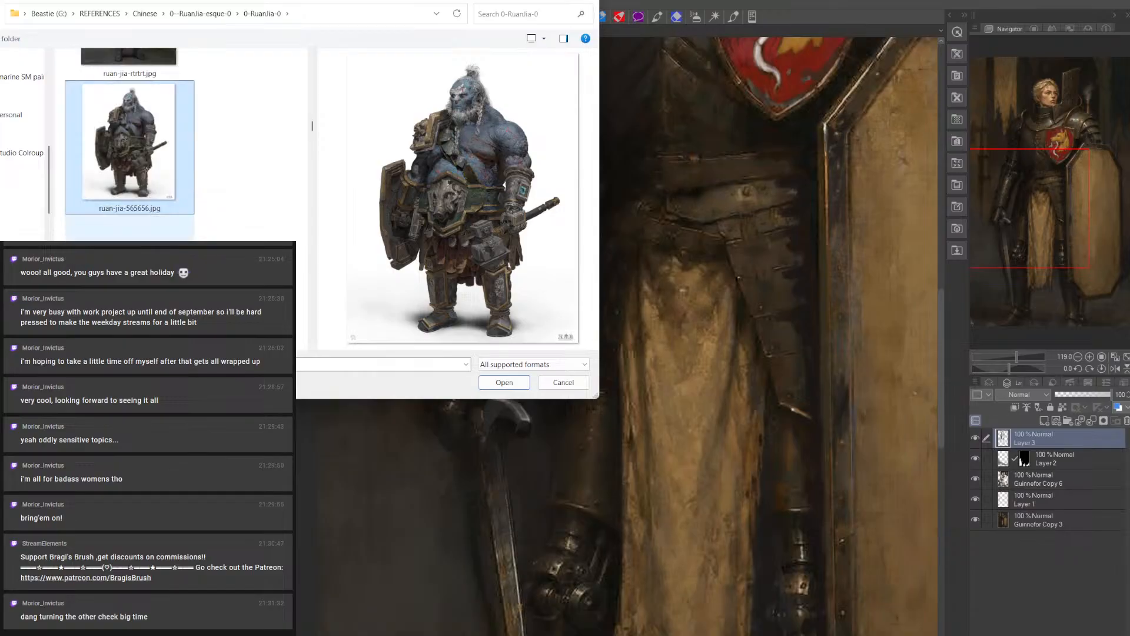
{"action": "key", "text": "Down"}
{"action": "key", "text": "Down"}
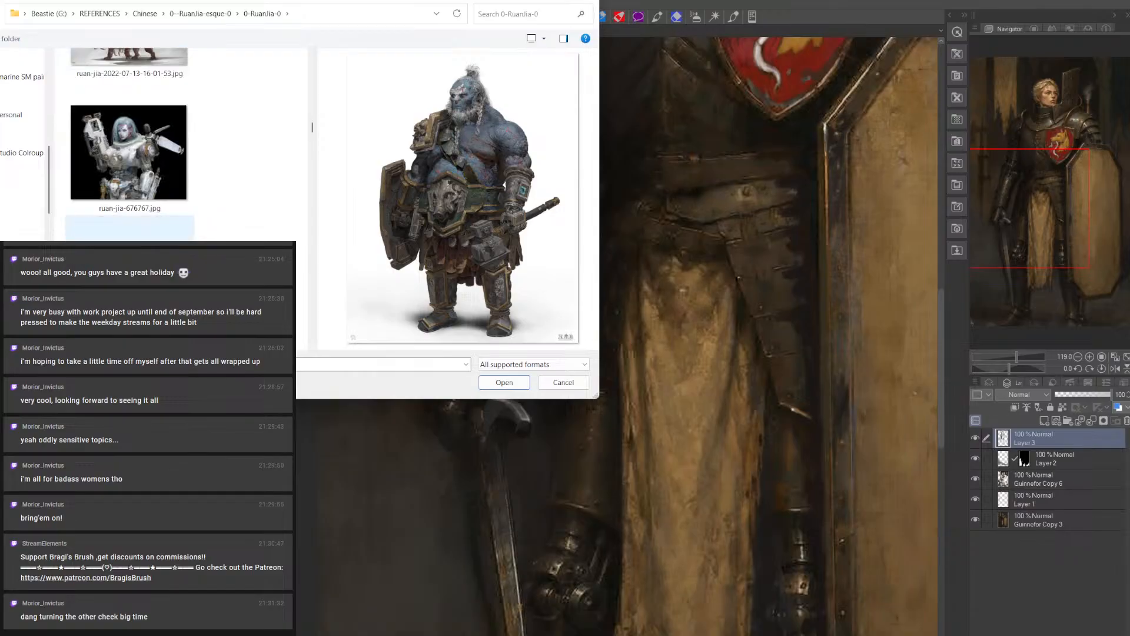
{"action": "left_click", "coordinate": [121, 168]}
{"action": "left_click", "coordinate": [123, 251]}
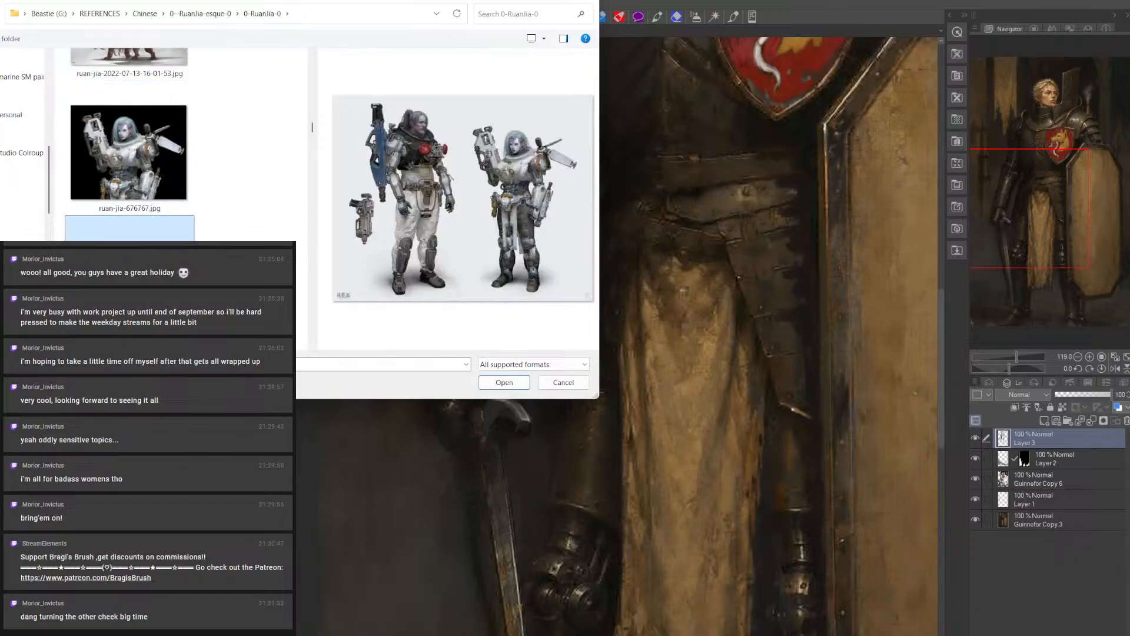
{"action": "left_click", "coordinate": [117, 134]}
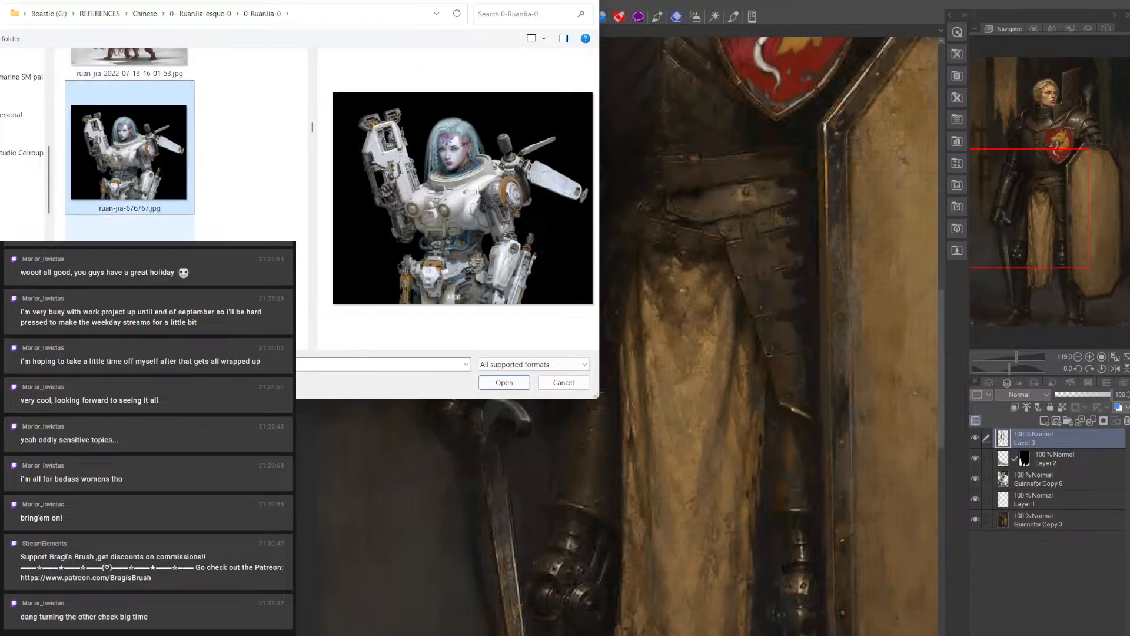
Preview the helicopter comic page and both mirrored versions of the grey-haired cyborg soldier
{"action": "key", "text": "Down"}
{"action": "key", "text": "Down"}
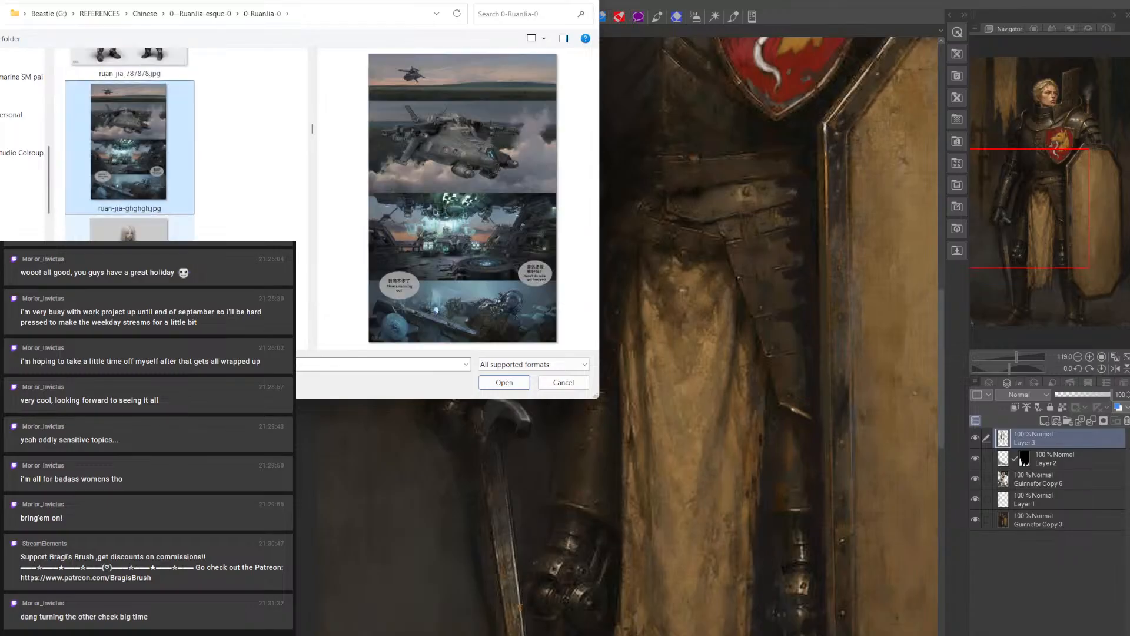
{"action": "key", "text": "Down"}
{"action": "key", "text": "Down"}
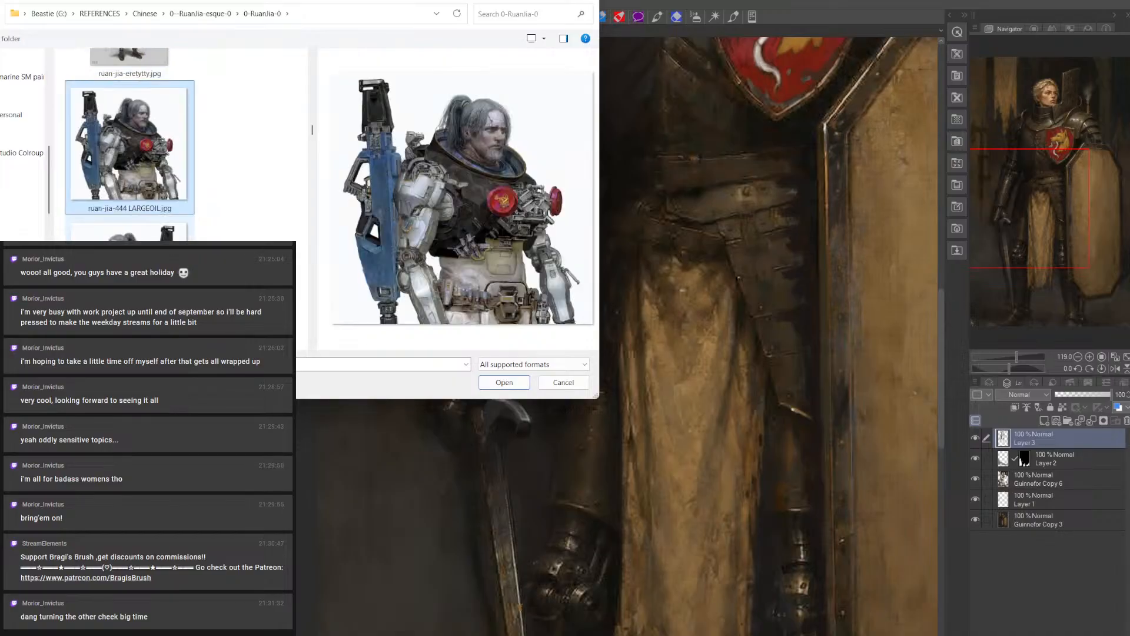
{"action": "key", "text": "Down"}
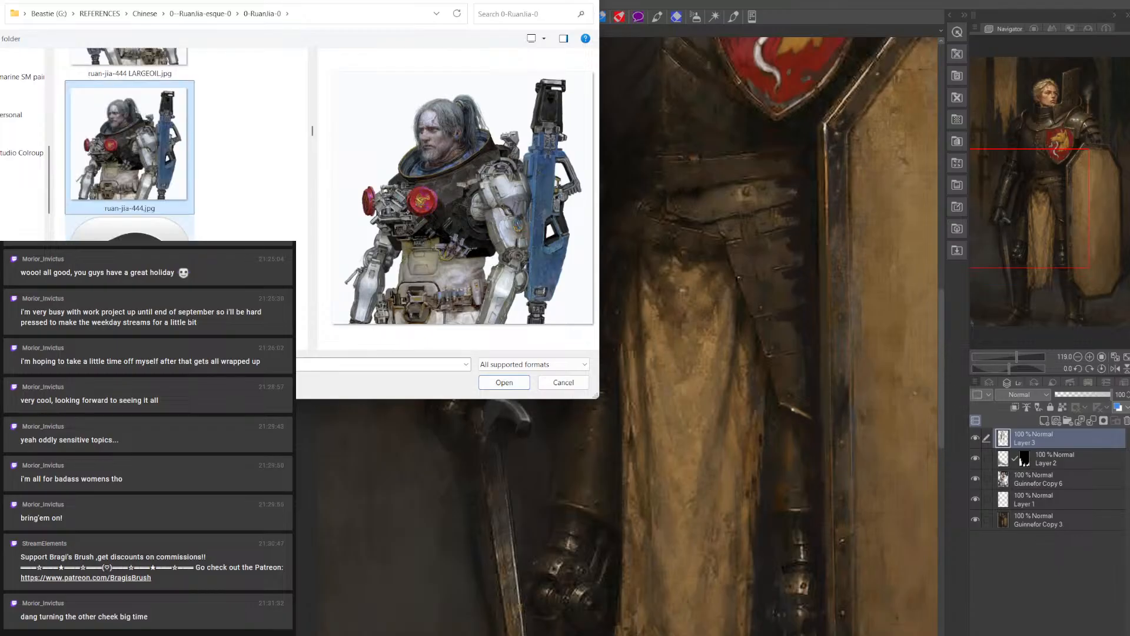
Look past General Values and Composition.psd and preview the exploding mech battle and the grey dragon over a fortress
{"action": "key", "text": "Down"}
{"action": "key", "text": "Down"}
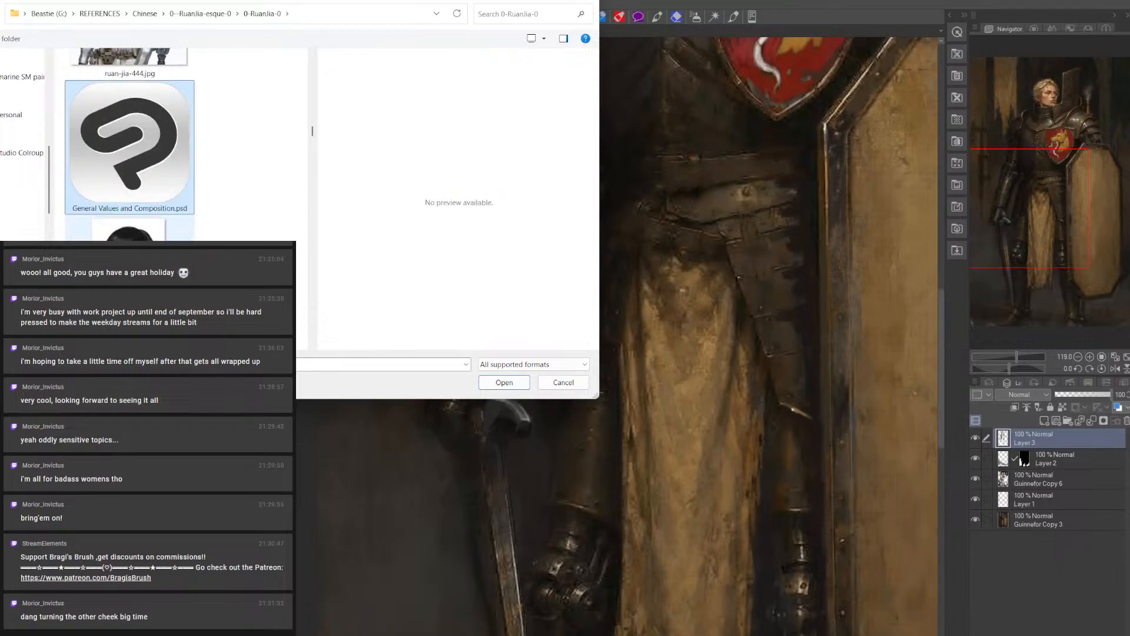
{"action": "key", "text": "Down"}
{"action": "key", "text": "Down"}
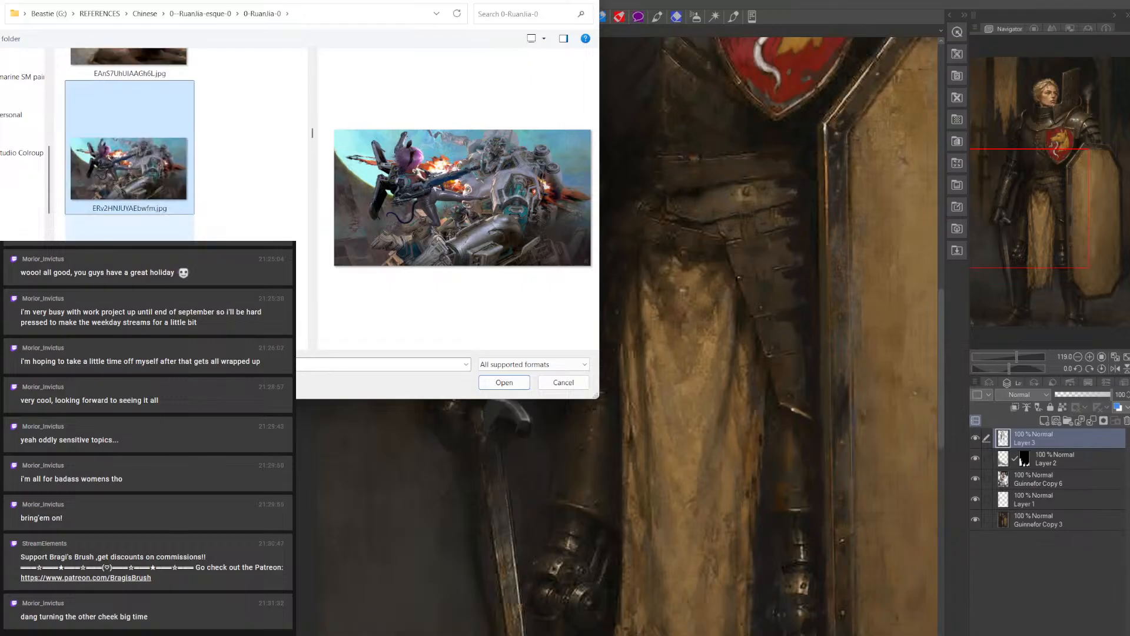
{"action": "key", "text": "Down"}
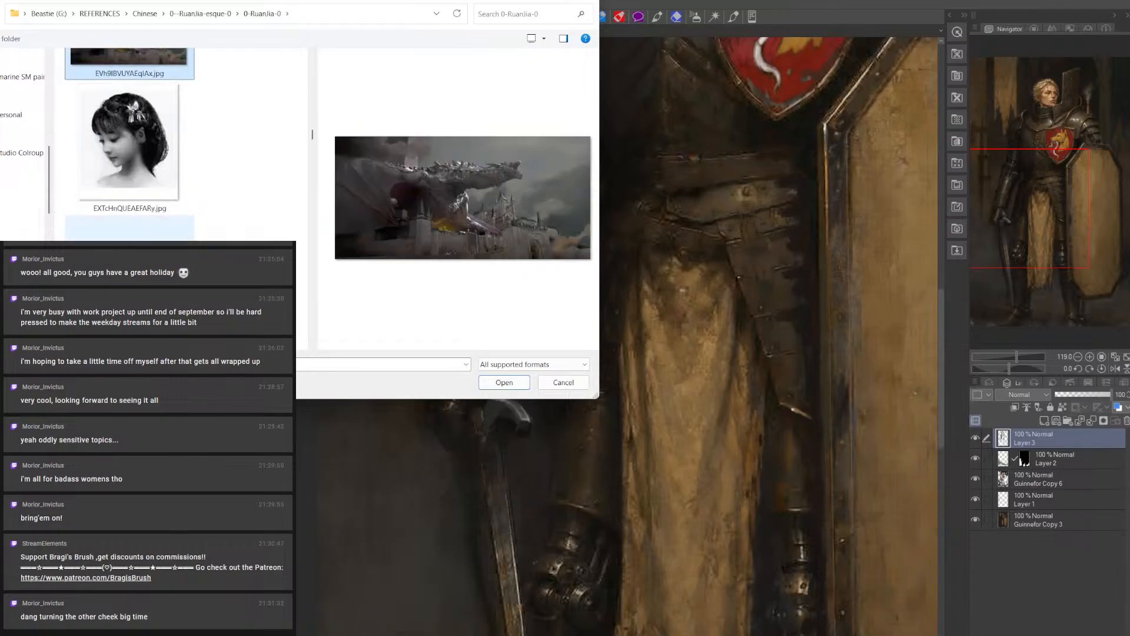
{"action": "scroll", "coordinate": [113, 179], "scroll_direction": "down", "scroll_amount": 5}
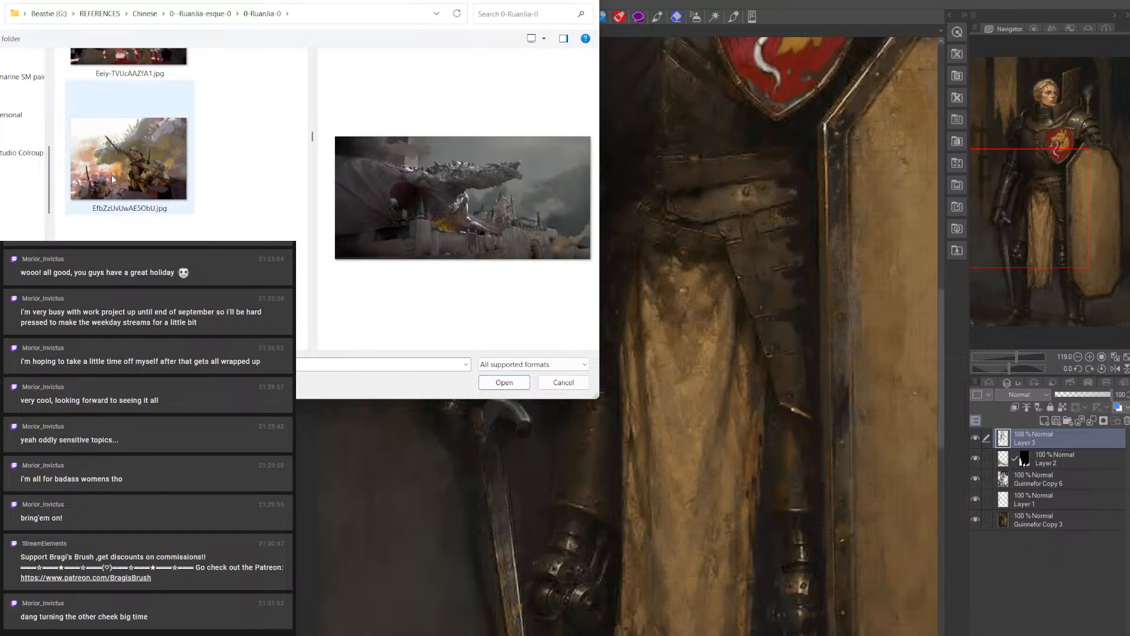
Preview the winged airship at sunset, the pink-haired woman in a bodysuit and the aircraft in teal light
{"action": "left_click", "coordinate": [113, 179]}
{"action": "key", "text": "Down"}
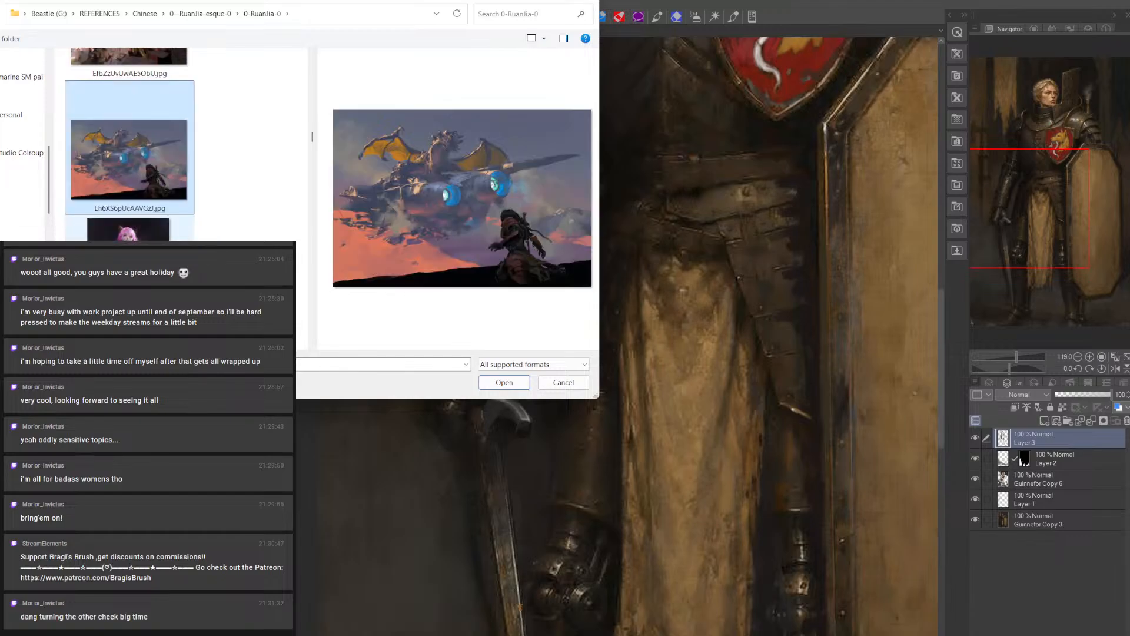
{"action": "key", "text": "Down"}
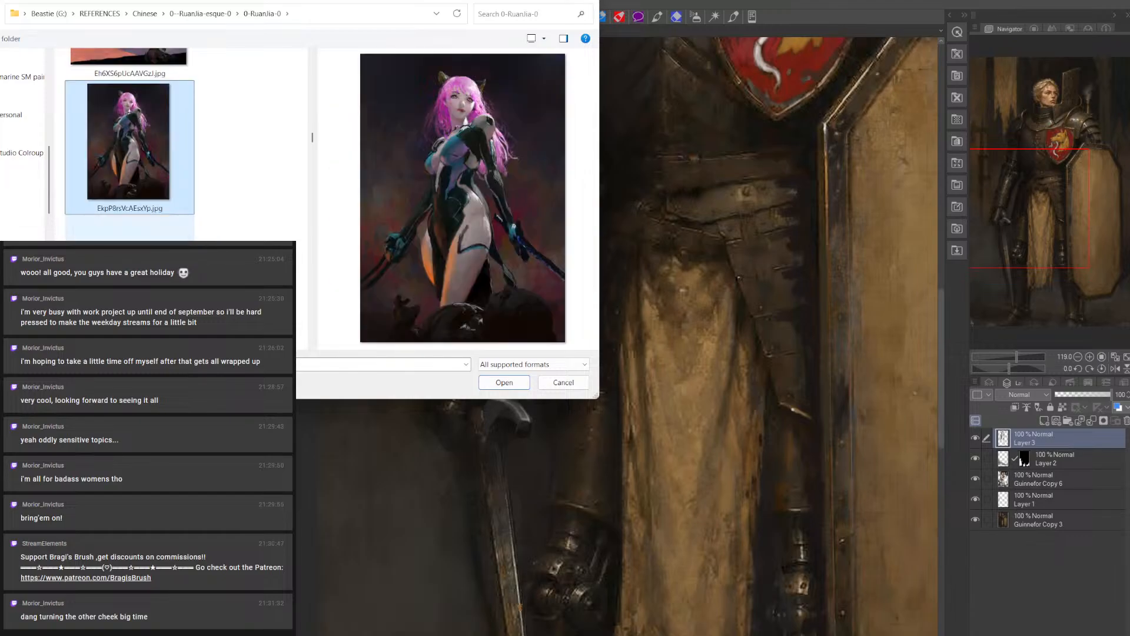
{"action": "key", "text": "Down"}
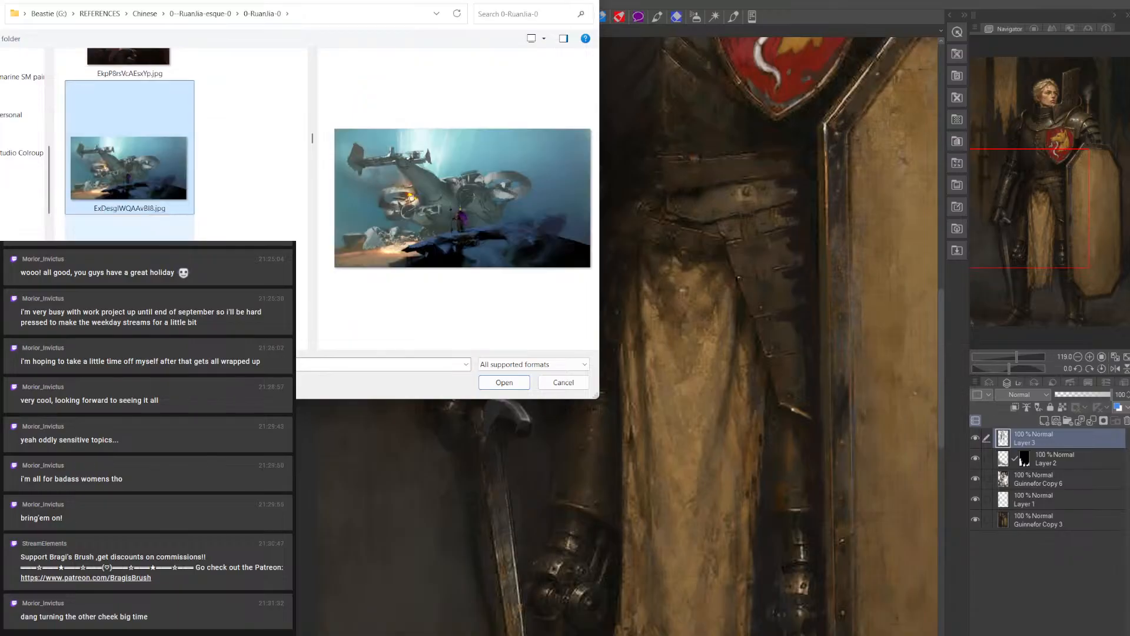
Preview the wrecked-robot landscape, the red demon face and the fiery black dragon as possible references
{"action": "key", "text": "Down"}
{"action": "key", "text": "Down"}
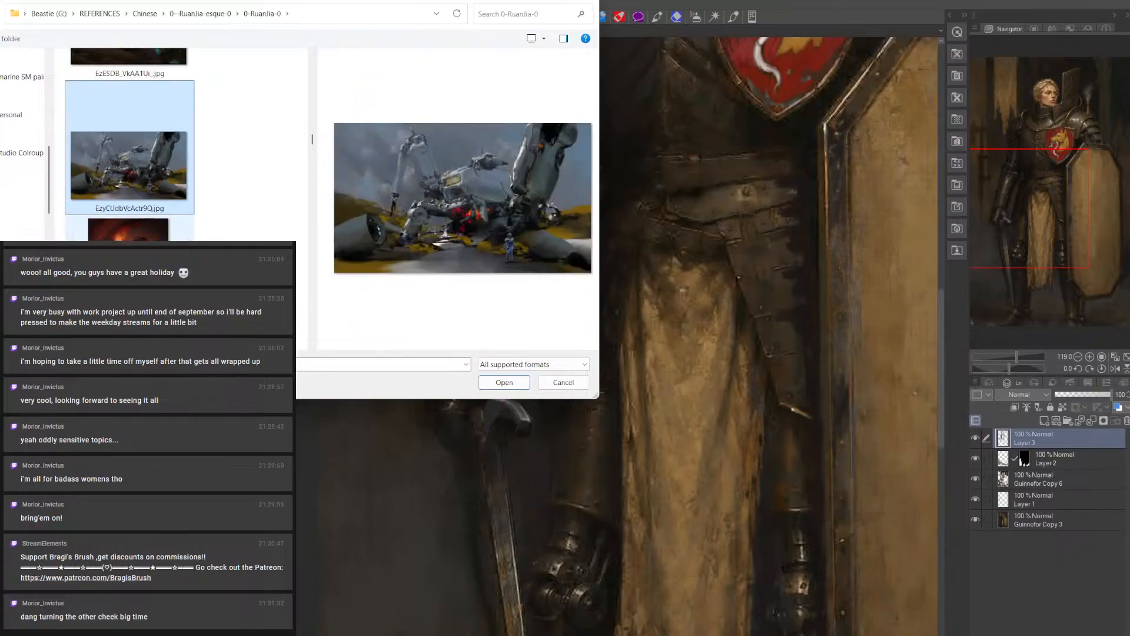
{"action": "key", "text": "Down"}
{"action": "key", "text": "Down"}
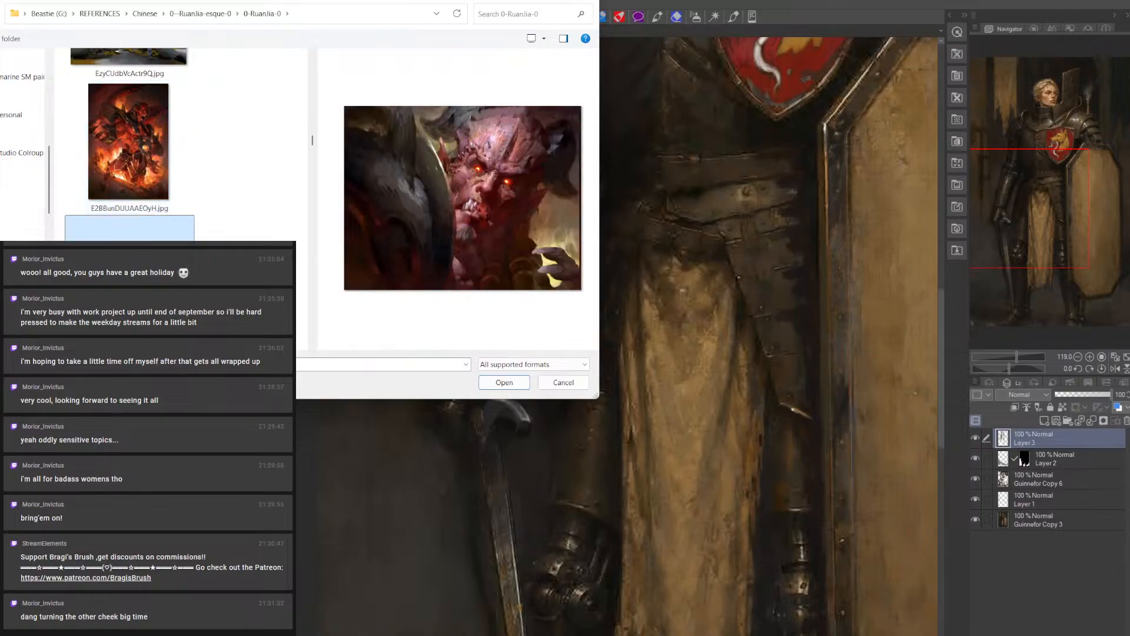
{"action": "key", "text": "Down"}
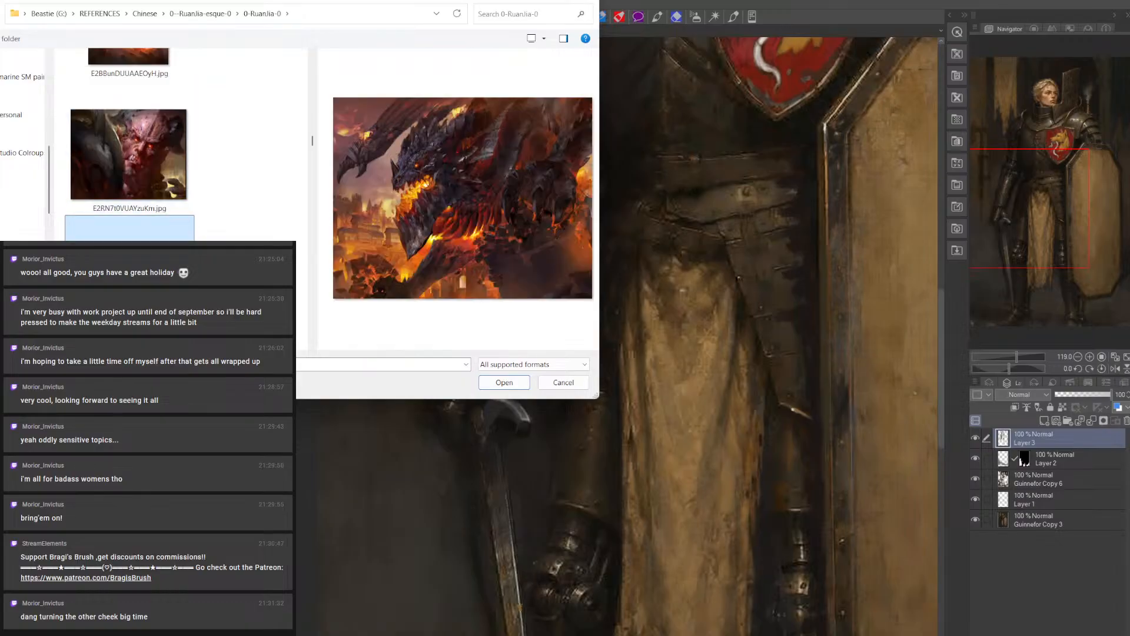
Preview the armed figure on a stone throne and the woman on a glowing-wheeled motorcycle, and look further through the folder
{"action": "scroll", "coordinate": [130, 259], "scroll_direction": "down", "scroll_amount": 3}
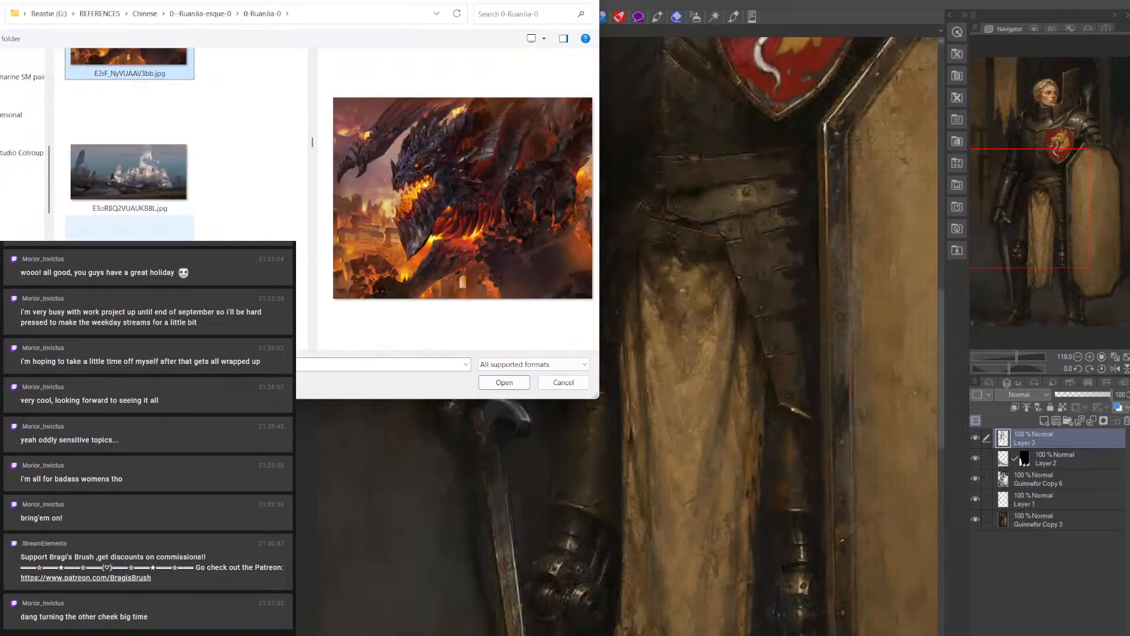
{"action": "scroll", "coordinate": [130, 265], "scroll_direction": "down", "scroll_amount": 1}
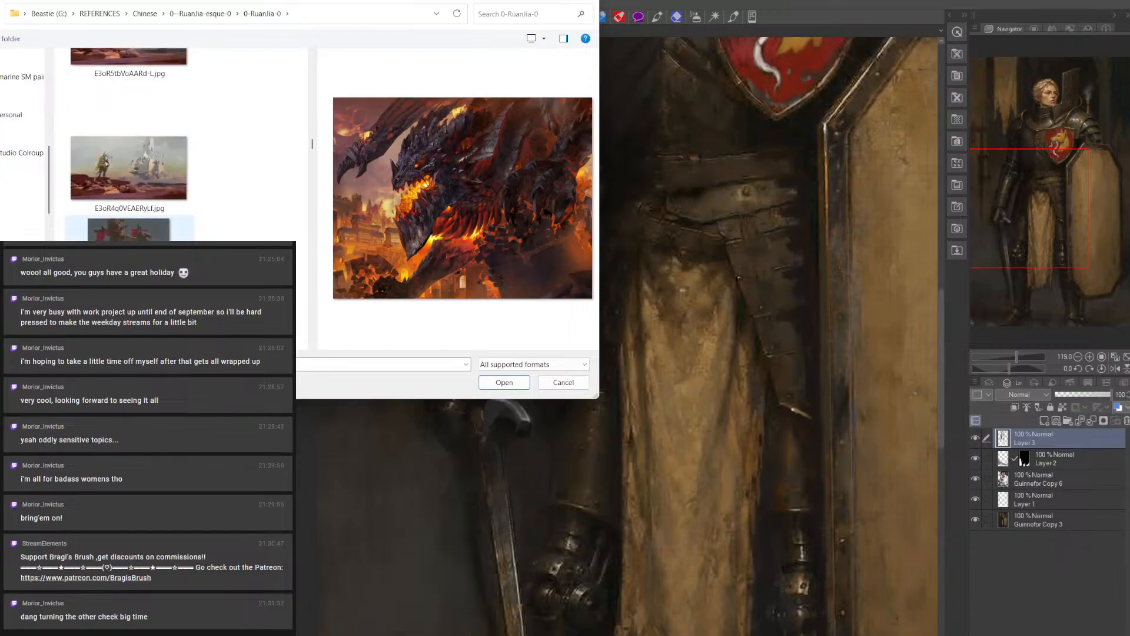
{"action": "left_click", "coordinate": [130, 265]}
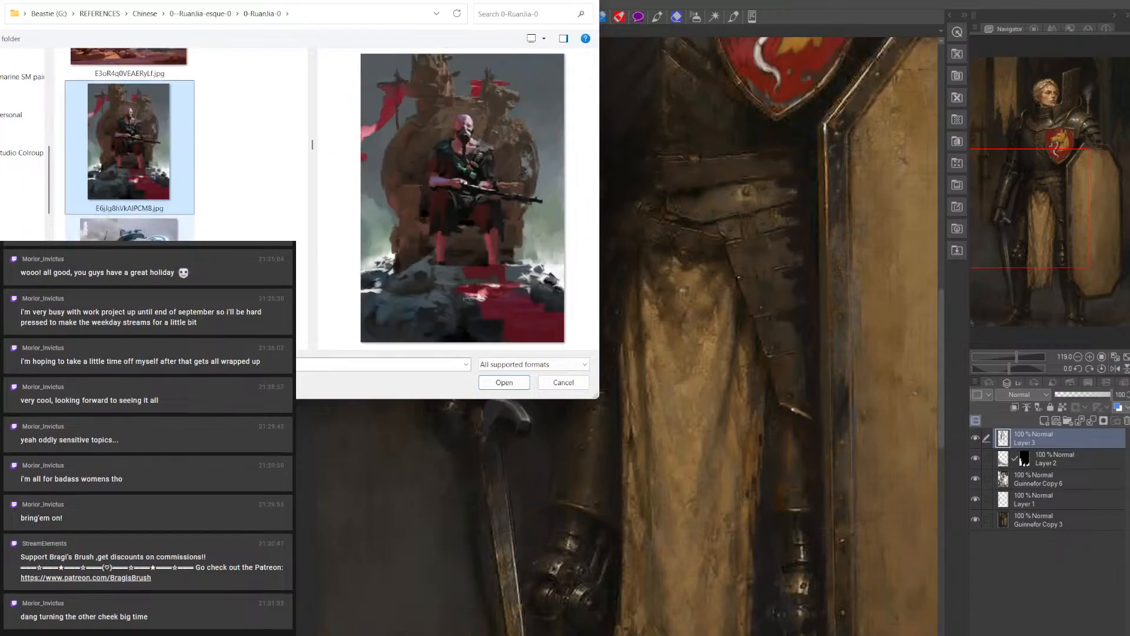
{"action": "left_click", "coordinate": [130, 265]}
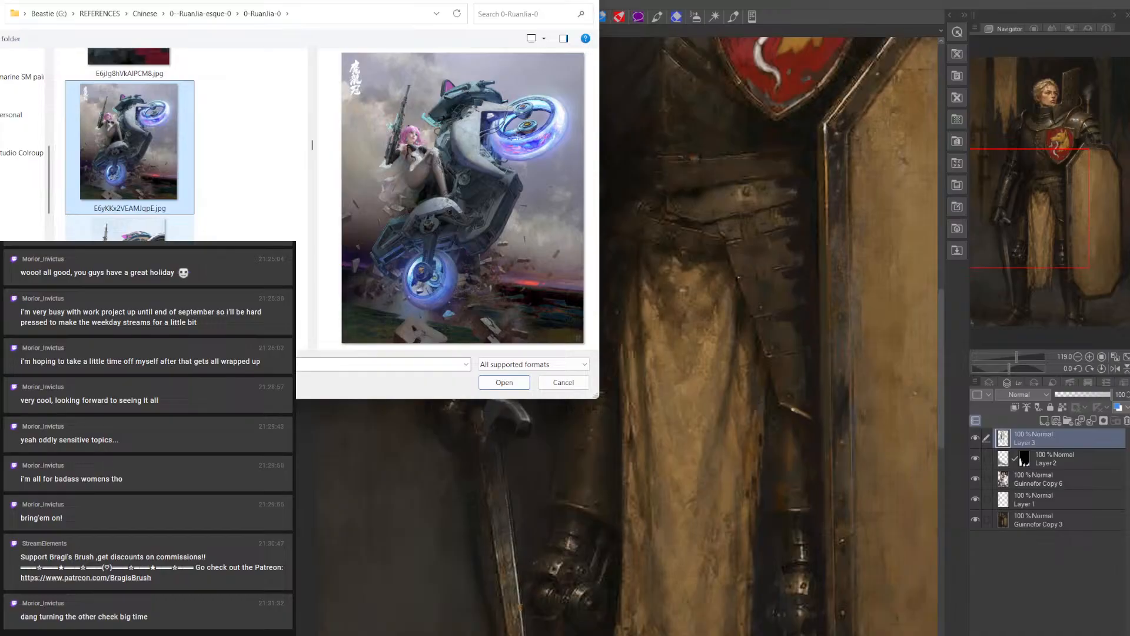
{"action": "scroll", "coordinate": [129, 265], "scroll_direction": "down", "scroll_amount": 1}
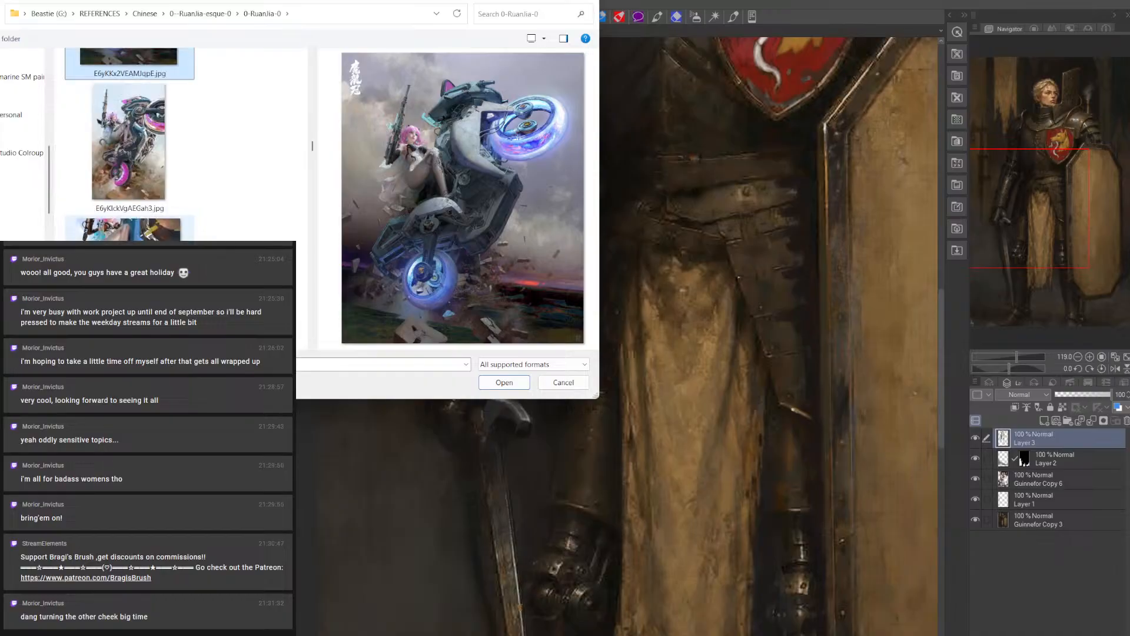
{"action": "scroll", "coordinate": [130, 265], "scroll_direction": "down", "scroll_amount": 3}
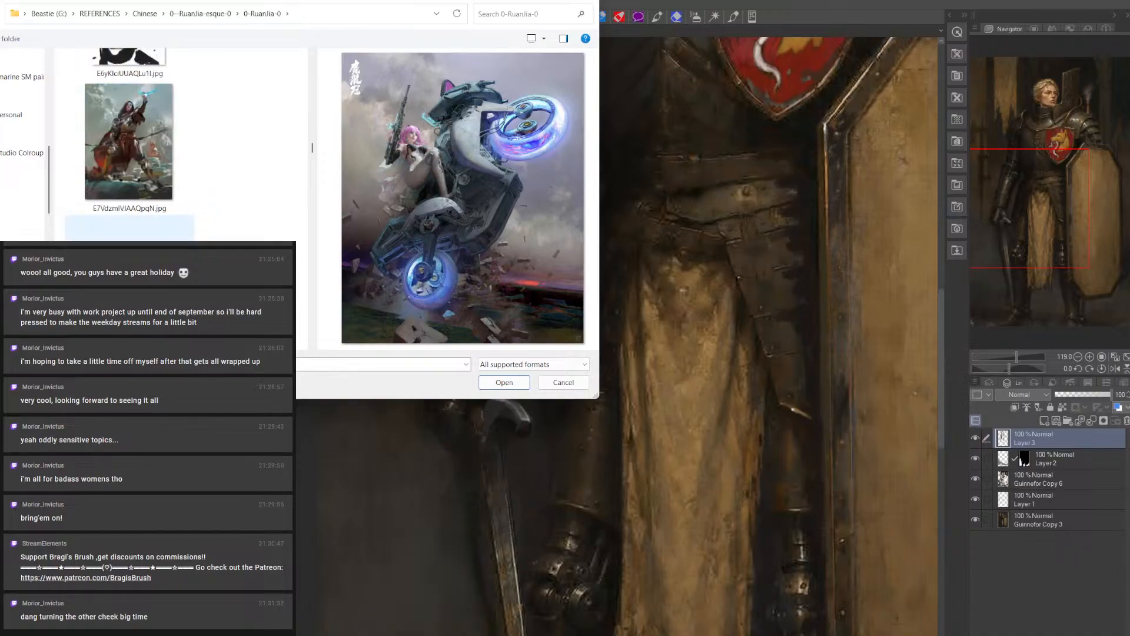
Preview the cavalry charge, the woman with the floral crown and the silver-haired swordsman facing a giant as possible references
{"action": "left_click", "coordinate": [130, 147]}
{"action": "left_click", "coordinate": [98, 224]}
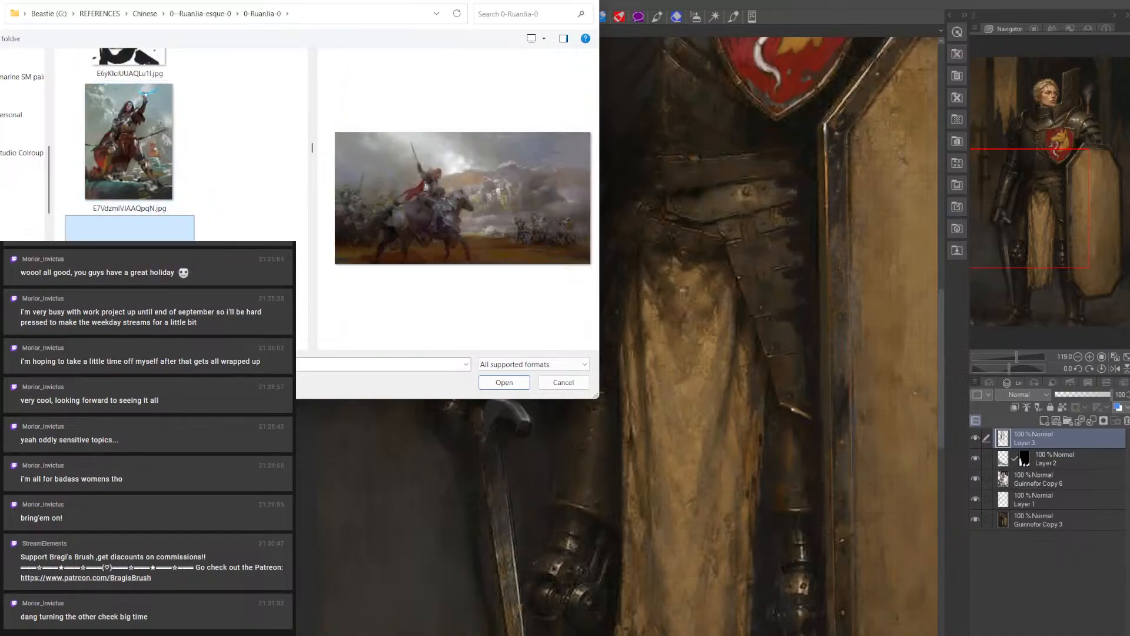
{"action": "scroll", "coordinate": [98, 224], "scroll_direction": "down", "scroll_amount": 1}
{"action": "left_click", "coordinate": [99, 224]}
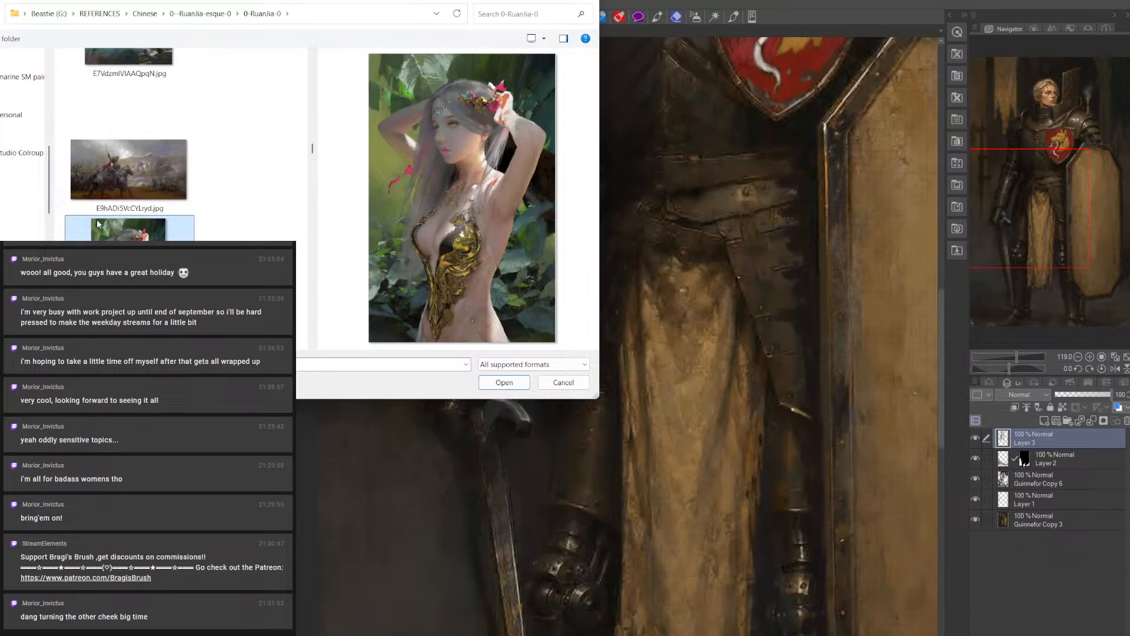
{"action": "scroll", "coordinate": [118, 229], "scroll_direction": "down", "scroll_amount": 1}
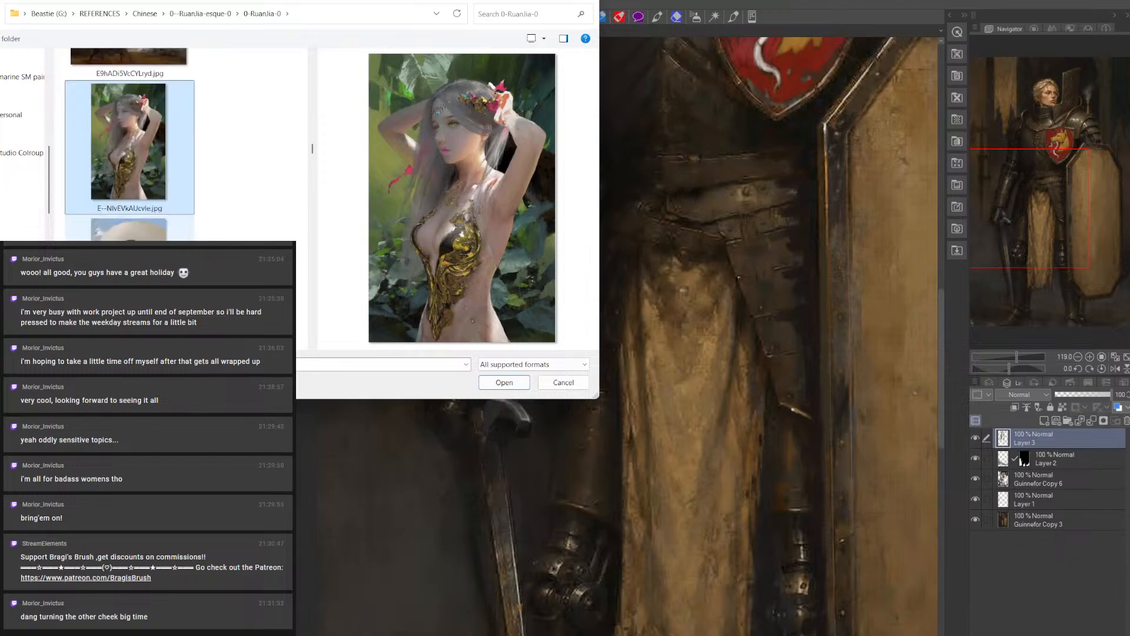
{"action": "scroll", "coordinate": [118, 229], "scroll_direction": "down", "scroll_amount": 1}
{"action": "left_click", "coordinate": [118, 230]}
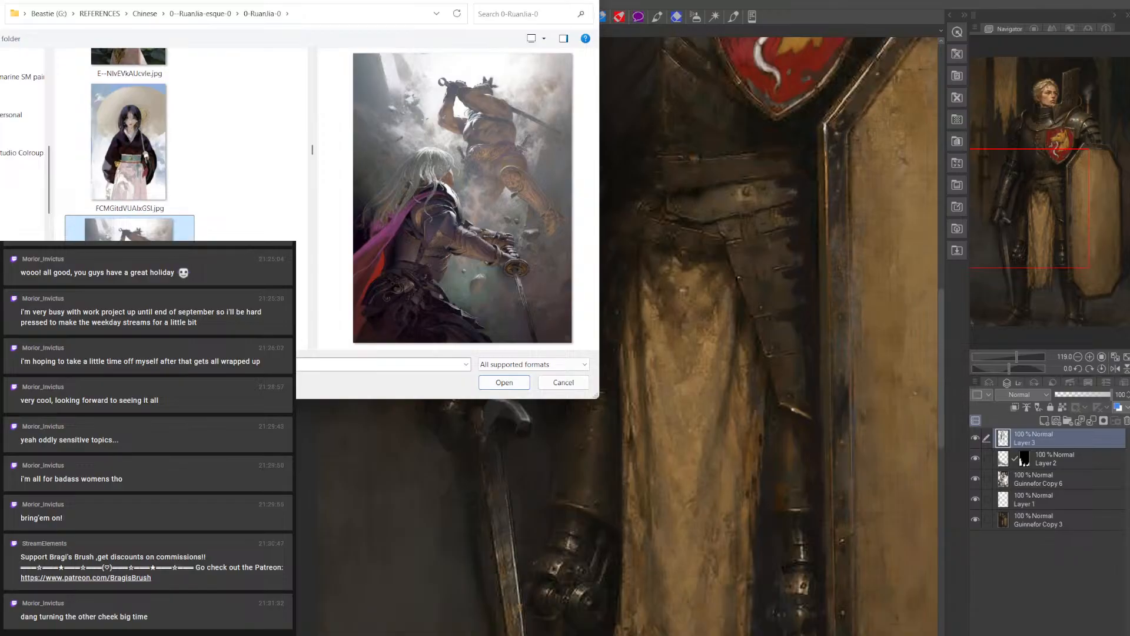
Preview the soldier firing a lightning gun, the samurai with a drawn sword and the woman holding a sheathed katana
{"action": "scroll", "coordinate": [118, 177], "scroll_direction": "down", "scroll_amount": 1}
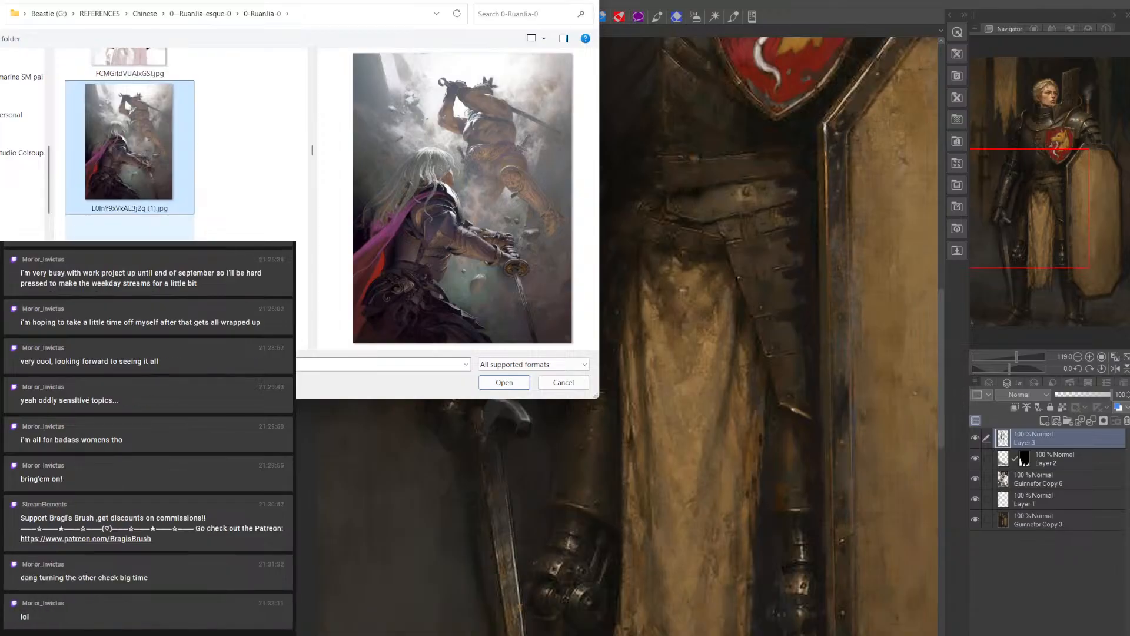
{"action": "left_click", "coordinate": [124, 232]}
{"action": "scroll", "coordinate": [124, 230], "scroll_direction": "down", "scroll_amount": 1}
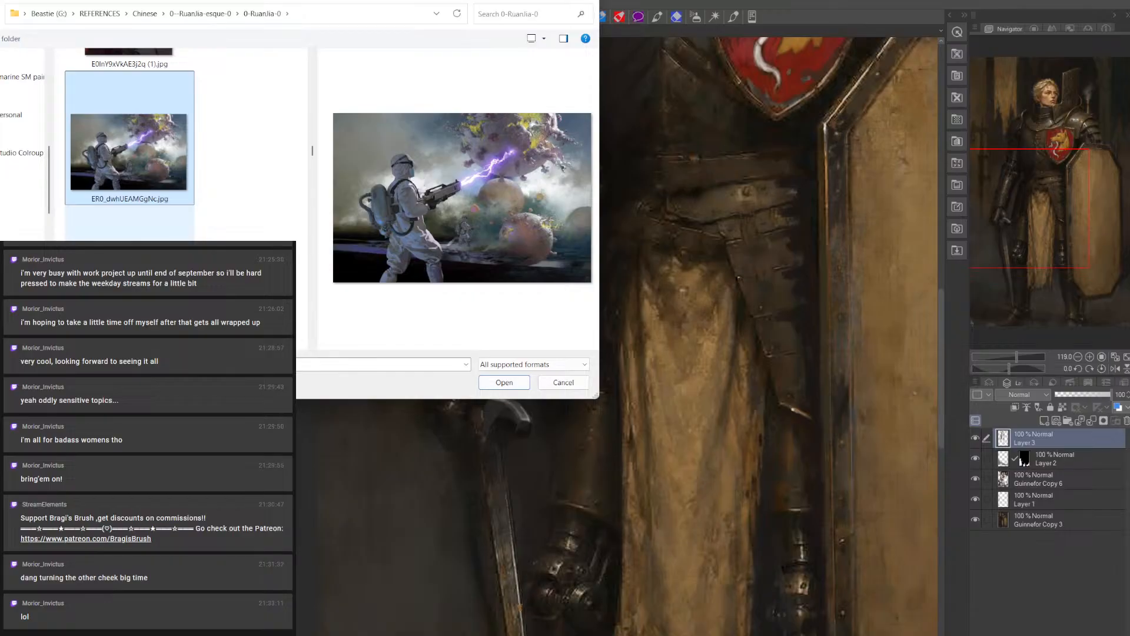
{"action": "left_click", "coordinate": [123, 229]}
{"action": "scroll", "coordinate": [130, 147], "scroll_direction": "down", "scroll_amount": 1}
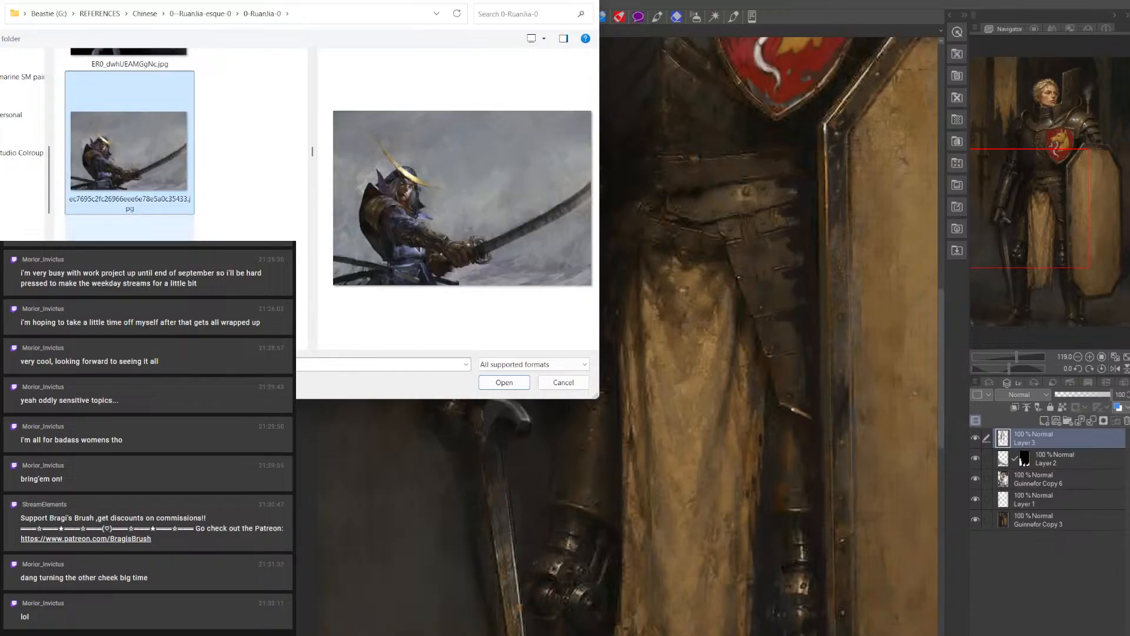
{"action": "left_click", "coordinate": [127, 230]}
{"action": "scroll", "coordinate": [127, 230], "scroll_direction": "down", "scroll_amount": 3}
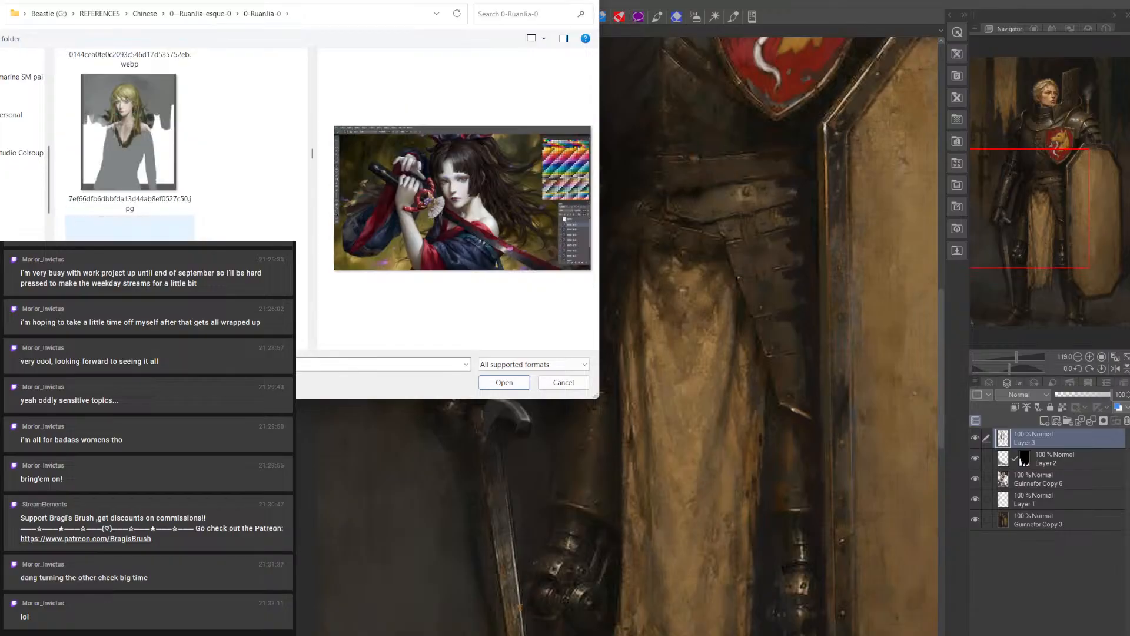
Look through the remaining images in the 0-RuanJia-0 folder and leave the file browser without opening any
{"action": "scroll", "coordinate": [129, 144], "scroll_direction": "down", "scroll_amount": 5}
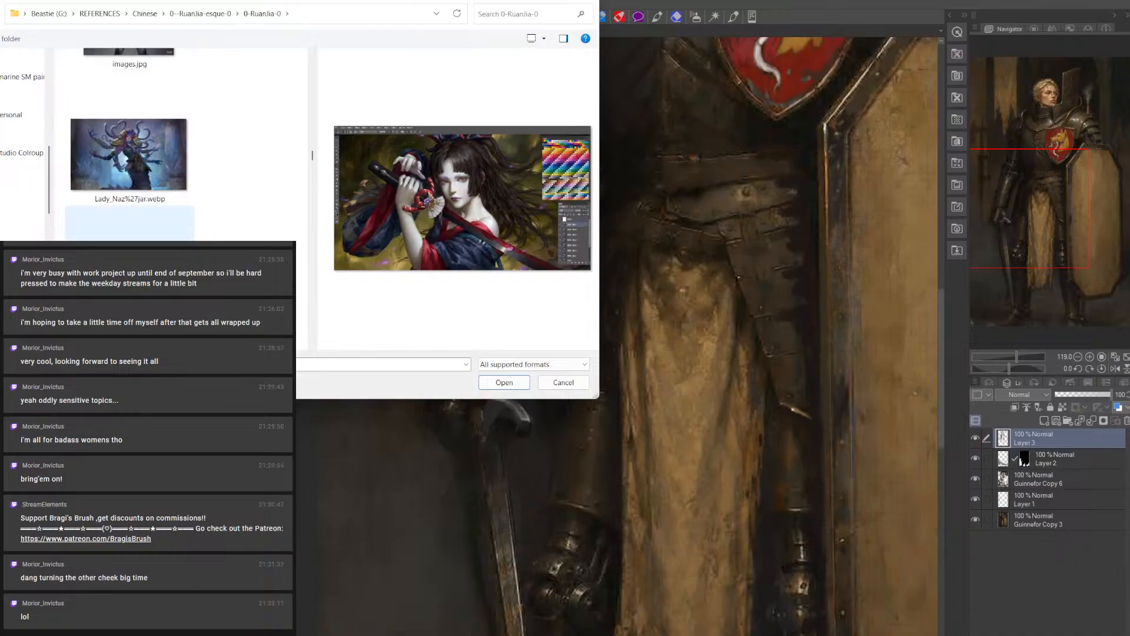
{"action": "scroll", "coordinate": [130, 147], "scroll_direction": "down", "scroll_amount": 2}
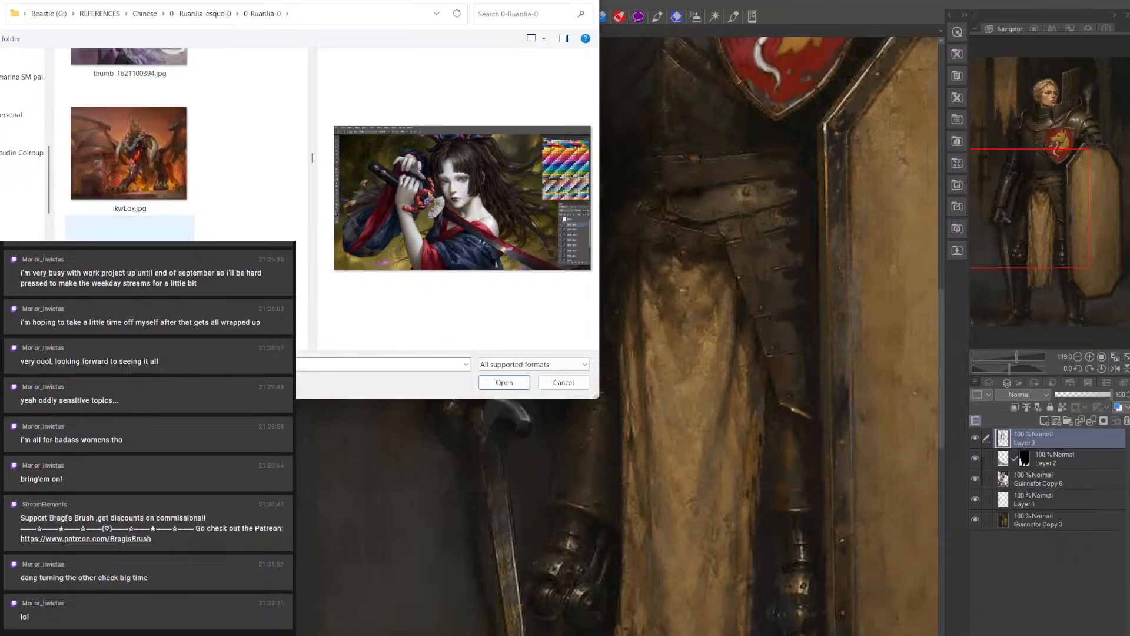
{"action": "scroll", "coordinate": [129, 148], "scroll_direction": "up", "scroll_amount": 10}
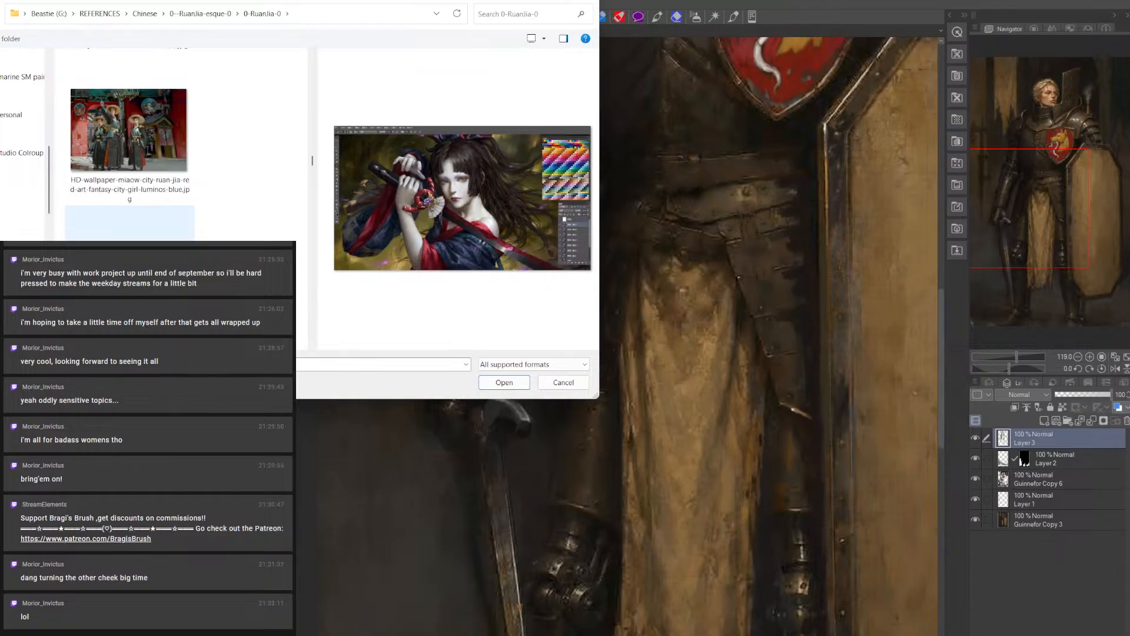
{"action": "scroll", "coordinate": [130, 223], "scroll_direction": "down", "scroll_amount": 4}
{"action": "scroll", "coordinate": [130, 148], "scroll_direction": "down", "scroll_amount": 8}
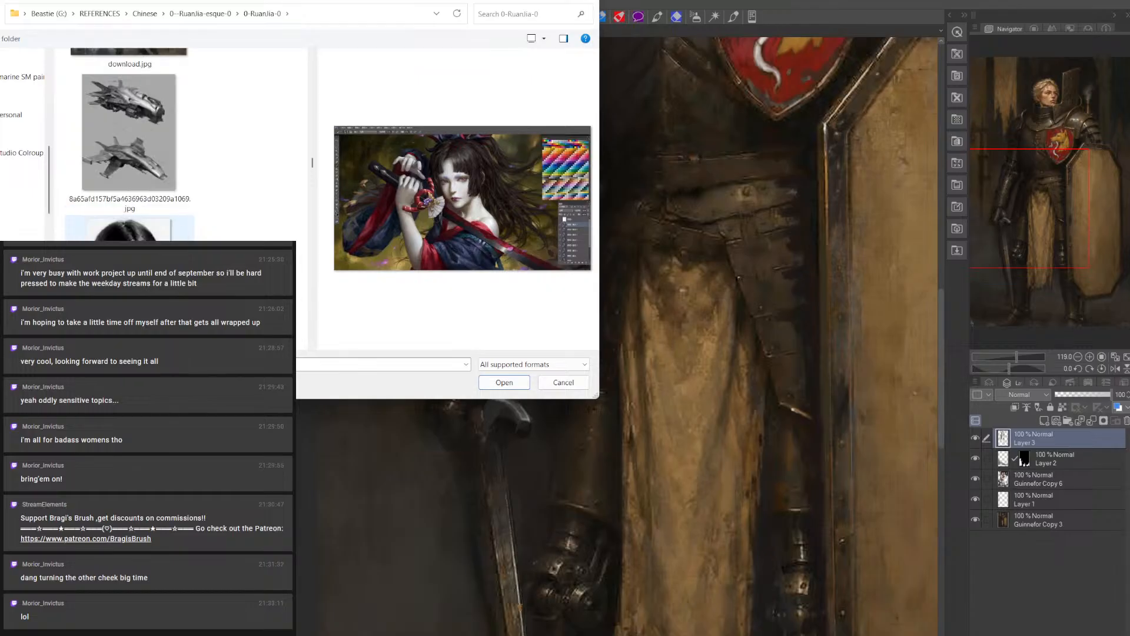
{"action": "scroll", "coordinate": [129, 147], "scroll_direction": "down", "scroll_amount": 6}
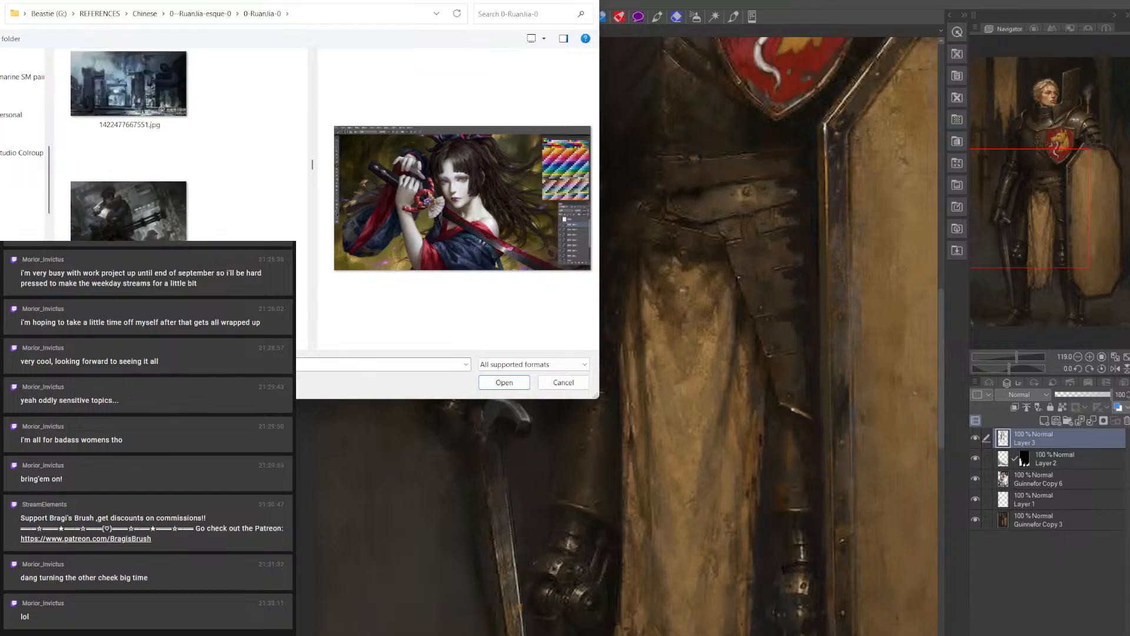
{"action": "scroll", "coordinate": [129, 147], "scroll_direction": "down", "scroll_amount": 6}
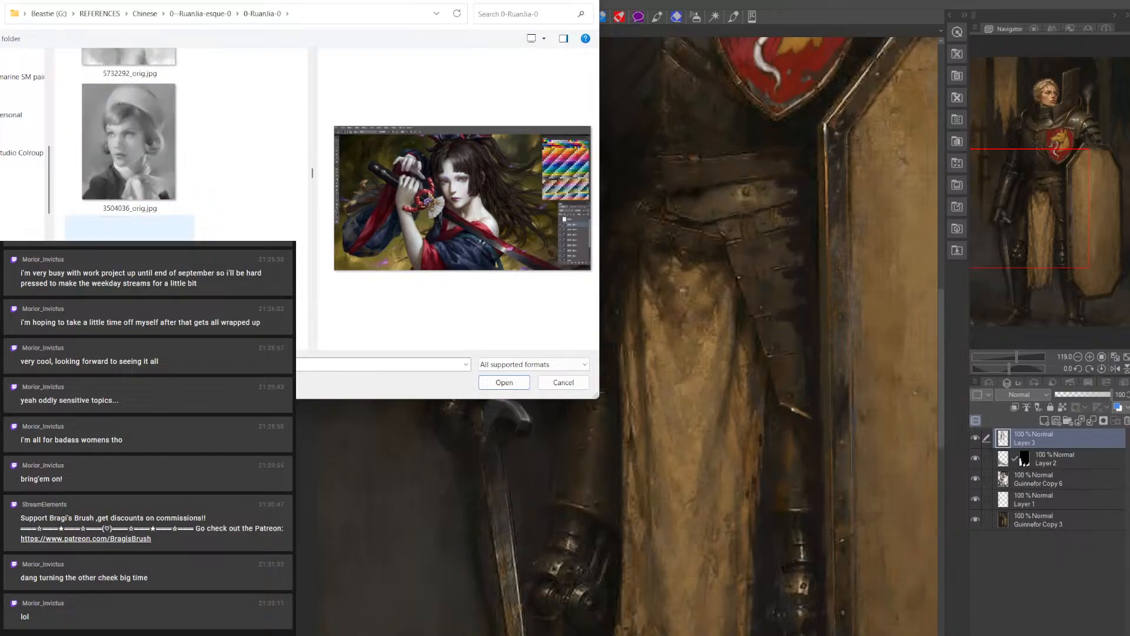
{"action": "scroll", "coordinate": [129, 147], "scroll_direction": "down", "scroll_amount": 6}
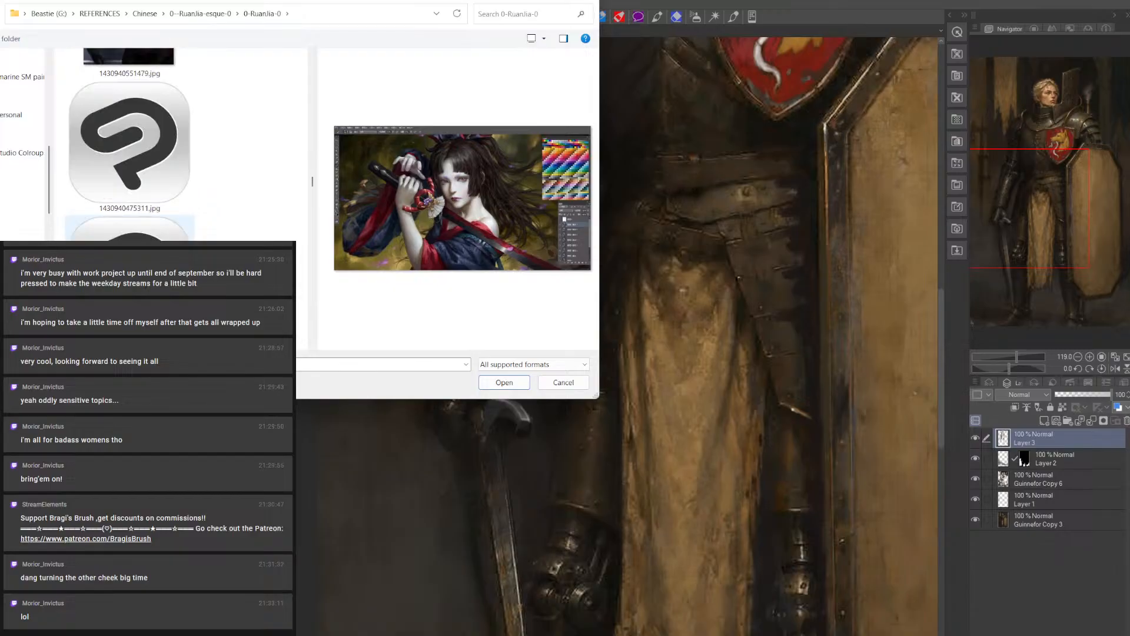
{"action": "scroll", "coordinate": [129, 147], "scroll_direction": "down", "scroll_amount": 5}
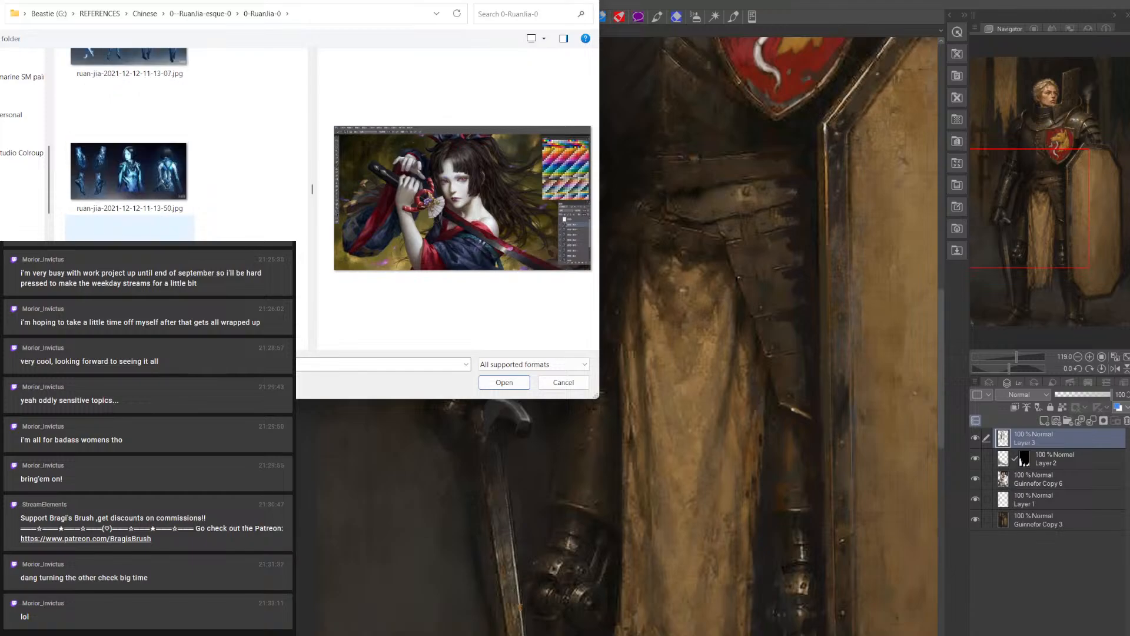
{"action": "scroll", "coordinate": [130, 147], "scroll_direction": "down", "scroll_amount": 5}
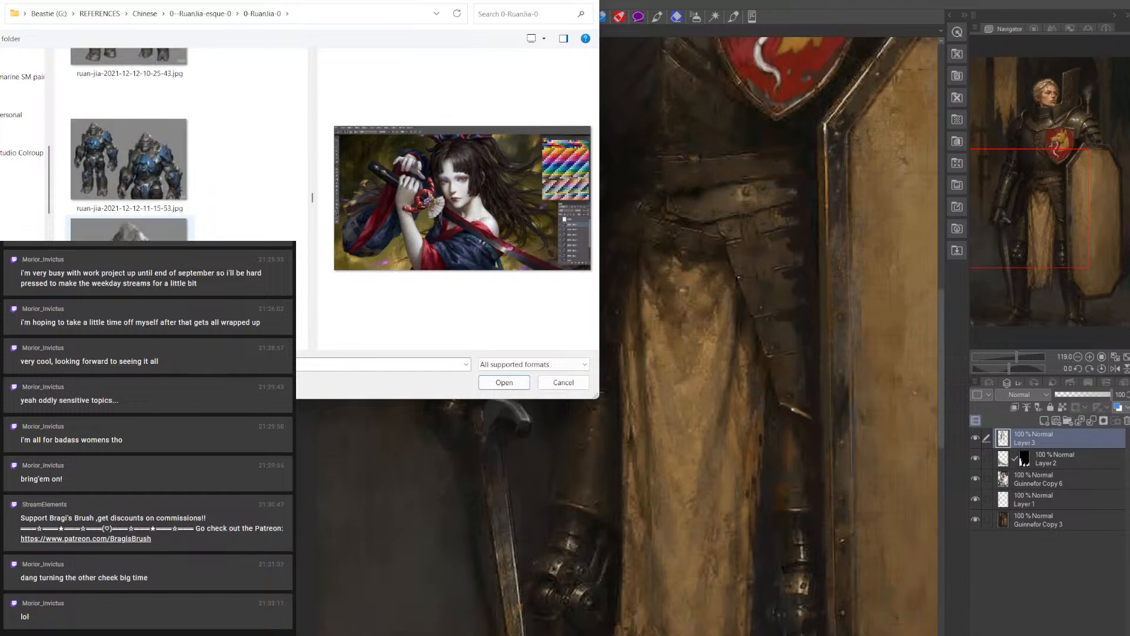
{"action": "scroll", "coordinate": [129, 148], "scroll_direction": "down", "scroll_amount": 5}
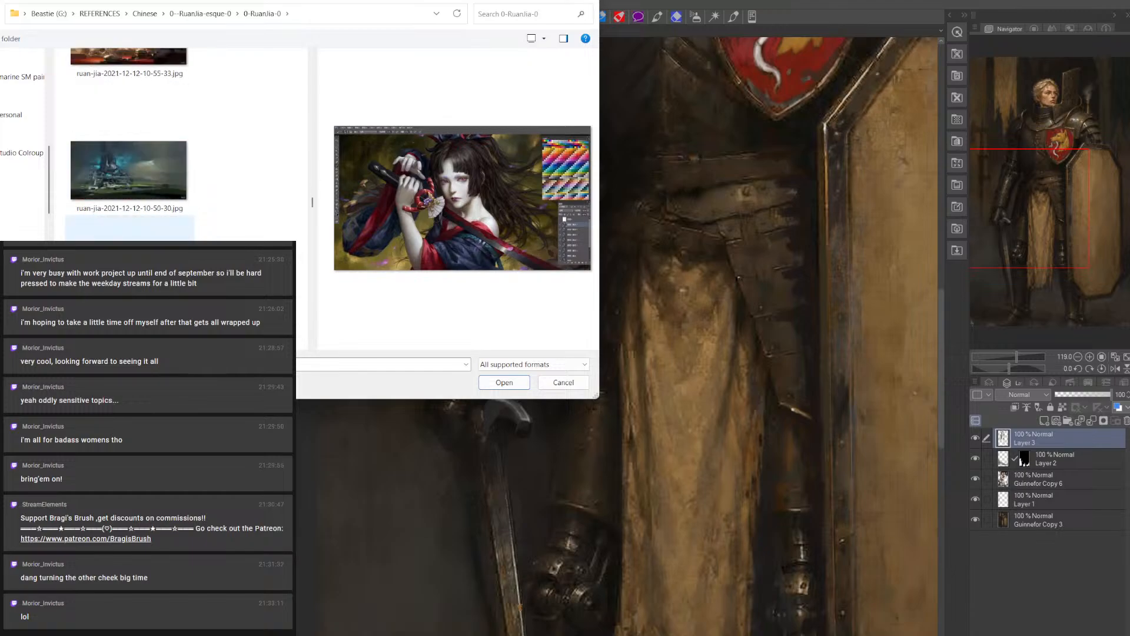
{"action": "scroll", "coordinate": [129, 148], "scroll_direction": "down", "scroll_amount": 5}
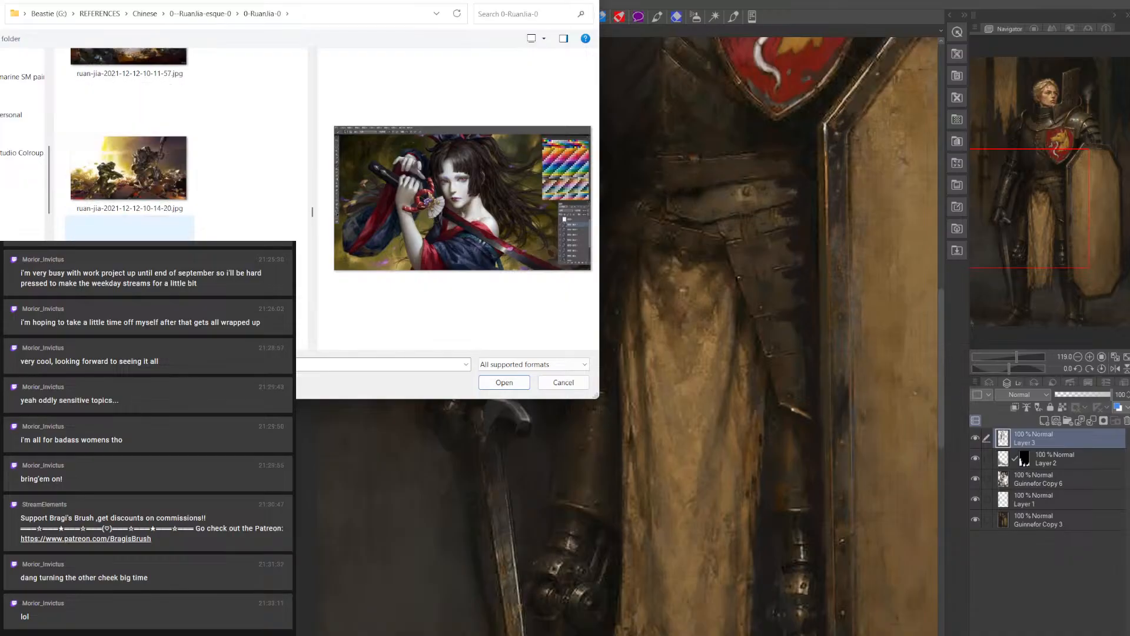
{"action": "left_click", "coordinate": [563, 383]}
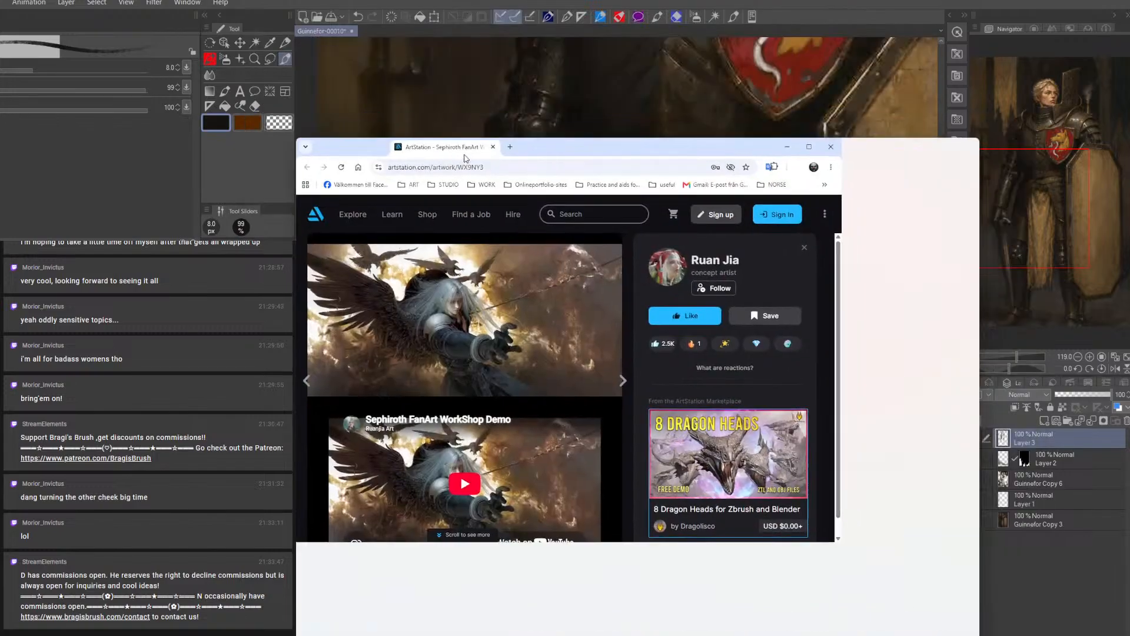
Switch to the browser's ArtStation page, maximize it, and open the Lost Land artwork from Ruan Jia's portfolio
{"action": "left_click_drag", "start_coordinate": [464, 160], "coordinate": [354, 178]}
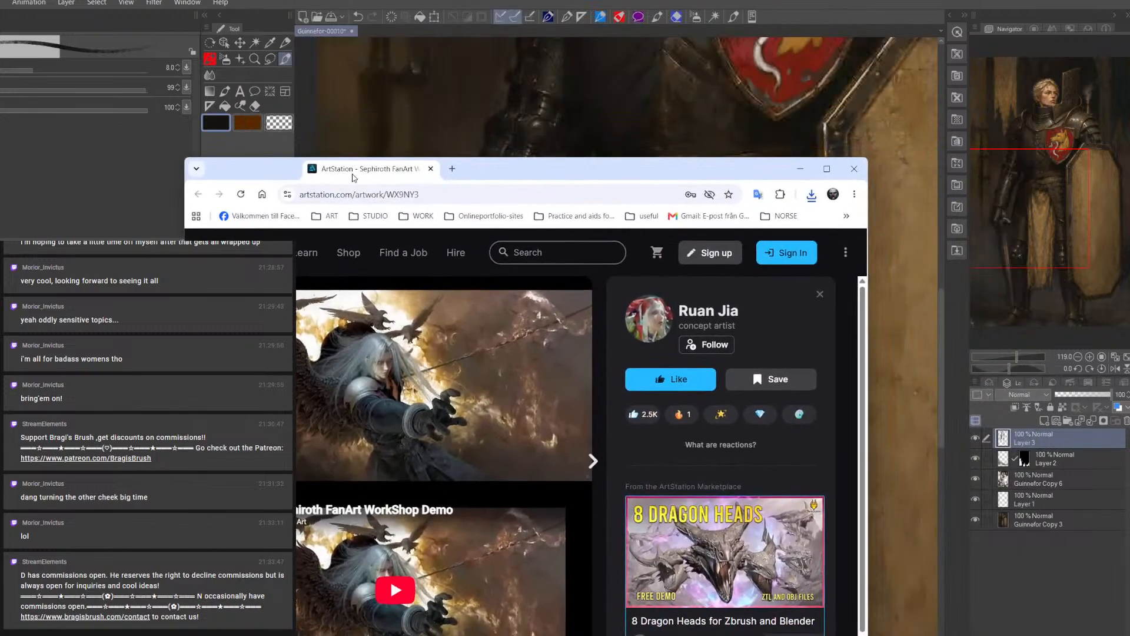
{"action": "double_click", "coordinate": [398, 169]}
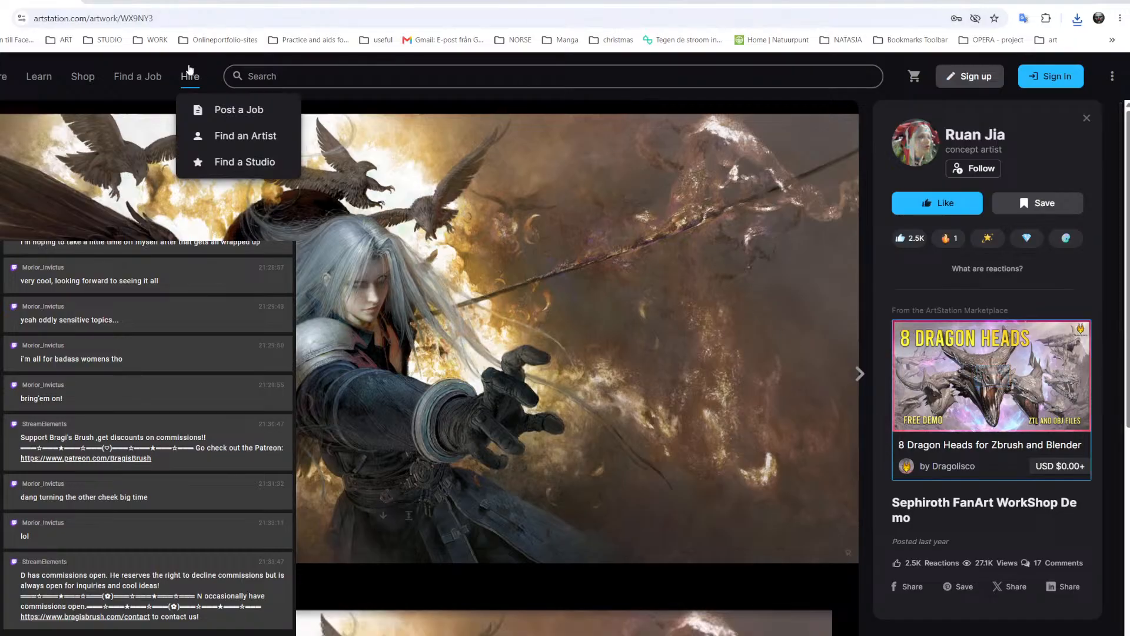
{"action": "left_click", "coordinate": [954, 136]}
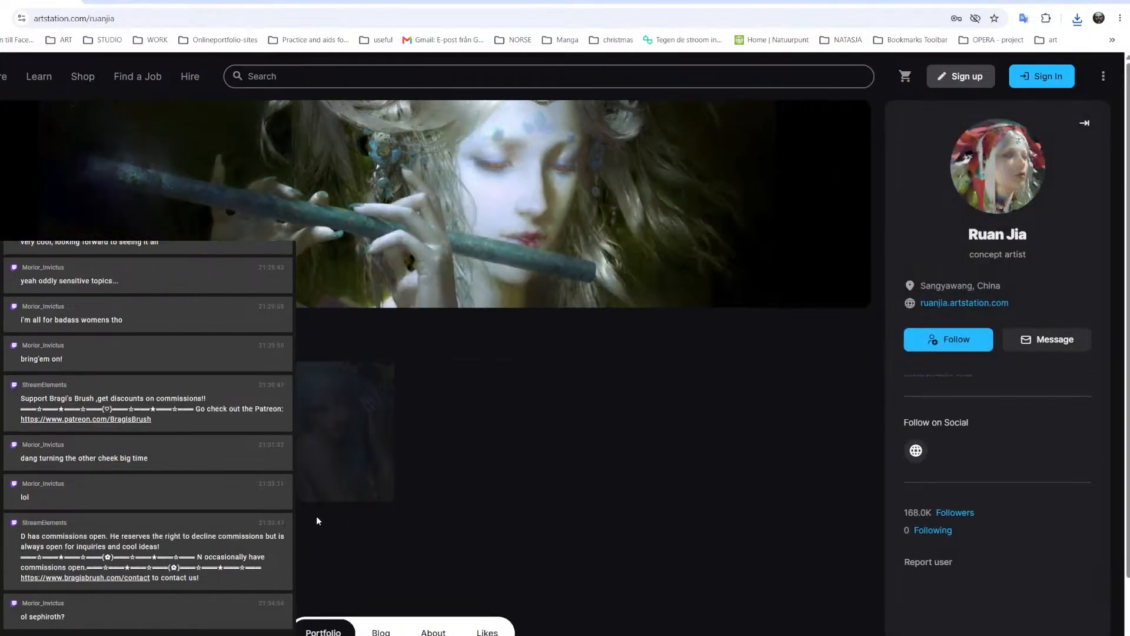
{"action": "left_click", "coordinate": [570, 451]}
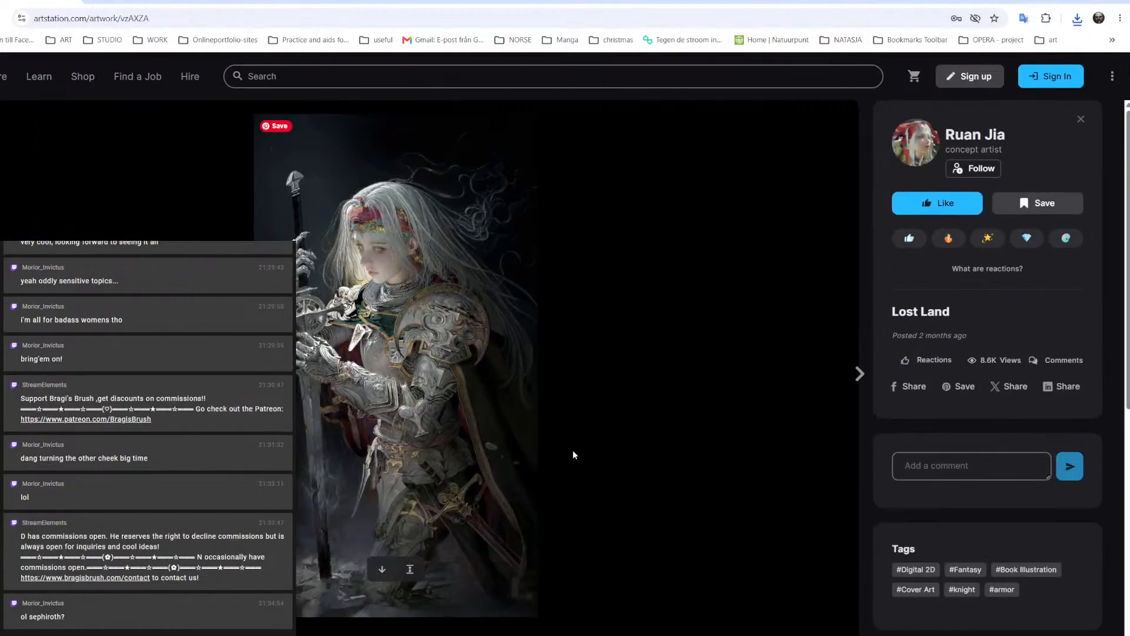
Save the full Lost Land knight image to disk under its suggested file name
{"action": "right_click", "coordinate": [408, 300]}
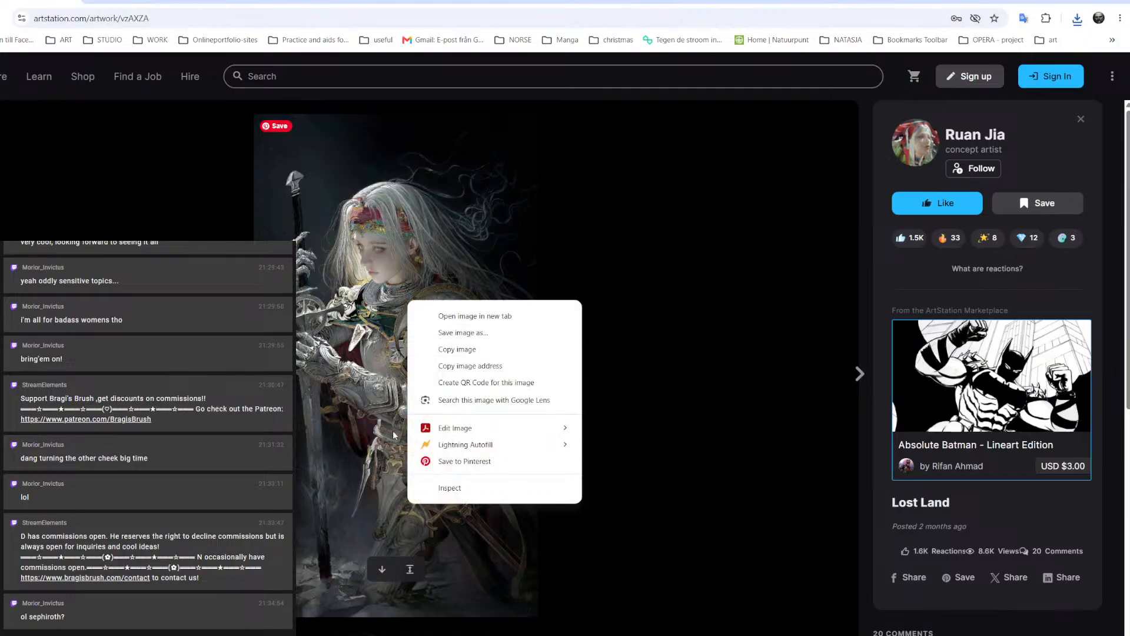
{"action": "left_click", "coordinate": [451, 333]}
{"action": "key", "text": "Return"}
Look further down Lost Land and browse the Capital, Dead dream and Black Dragon Crown artworks
{"action": "scroll", "coordinate": [407, 346], "scroll_direction": "down", "scroll_amount": 8}
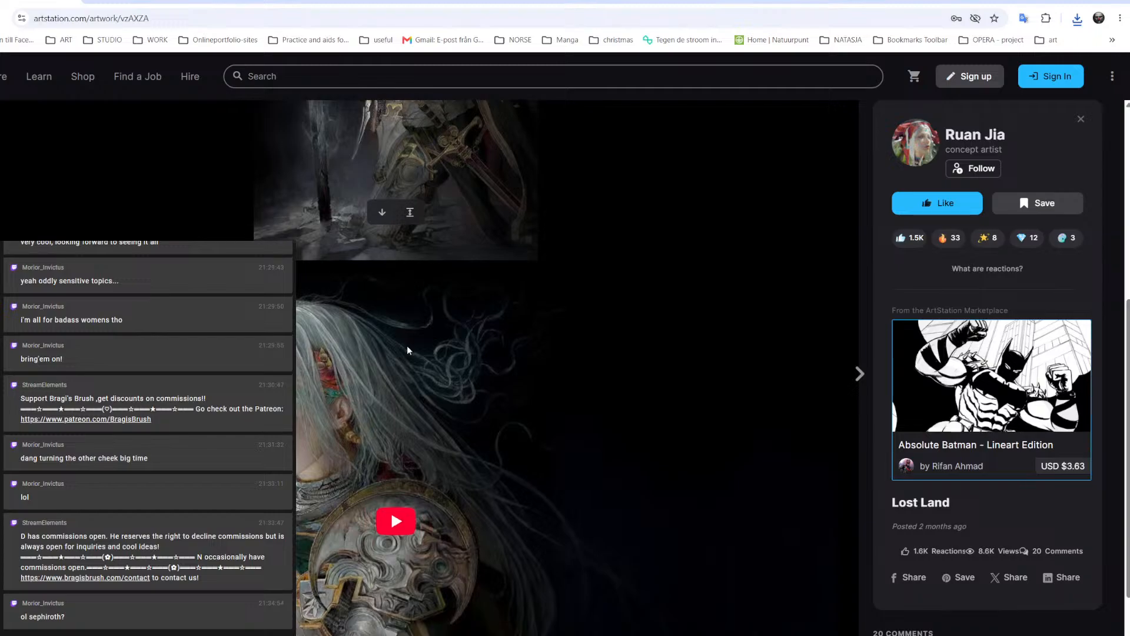
{"action": "key", "text": "Right"}
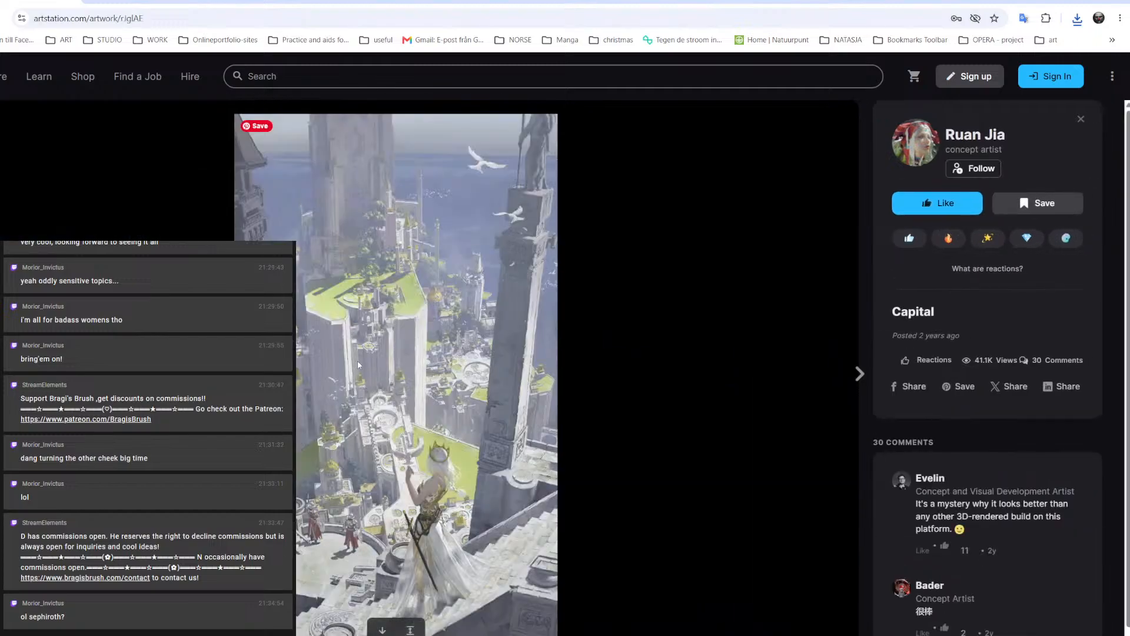
{"action": "key", "text": "Right"}
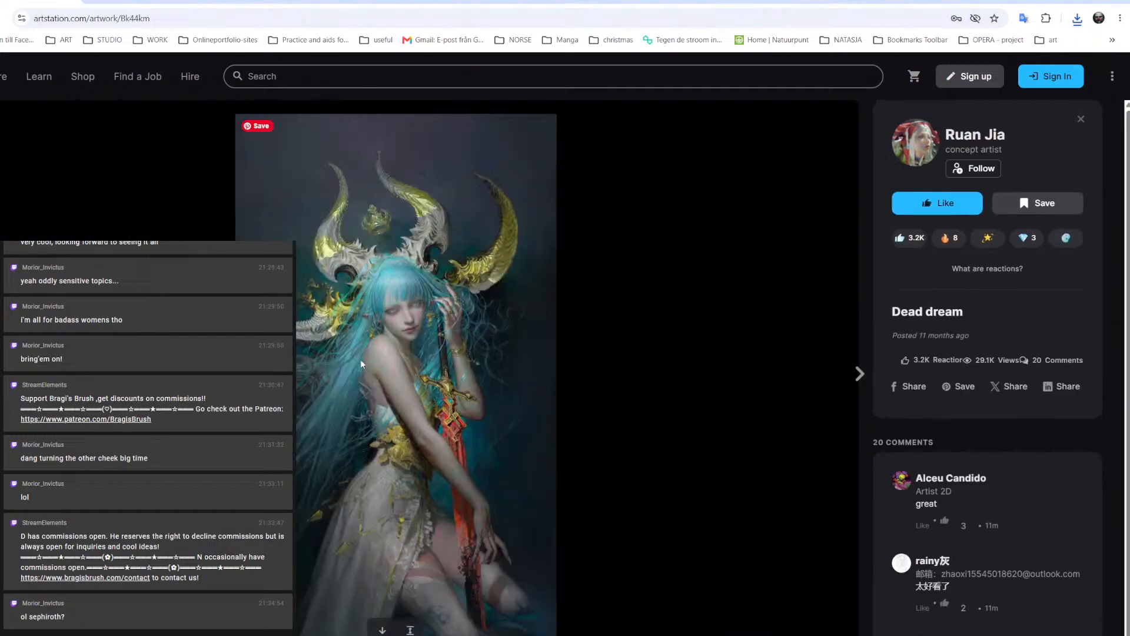
{"action": "key", "text": "Right"}
{"action": "scroll", "coordinate": [361, 359], "scroll_direction": "down", "scroll_amount": 5}
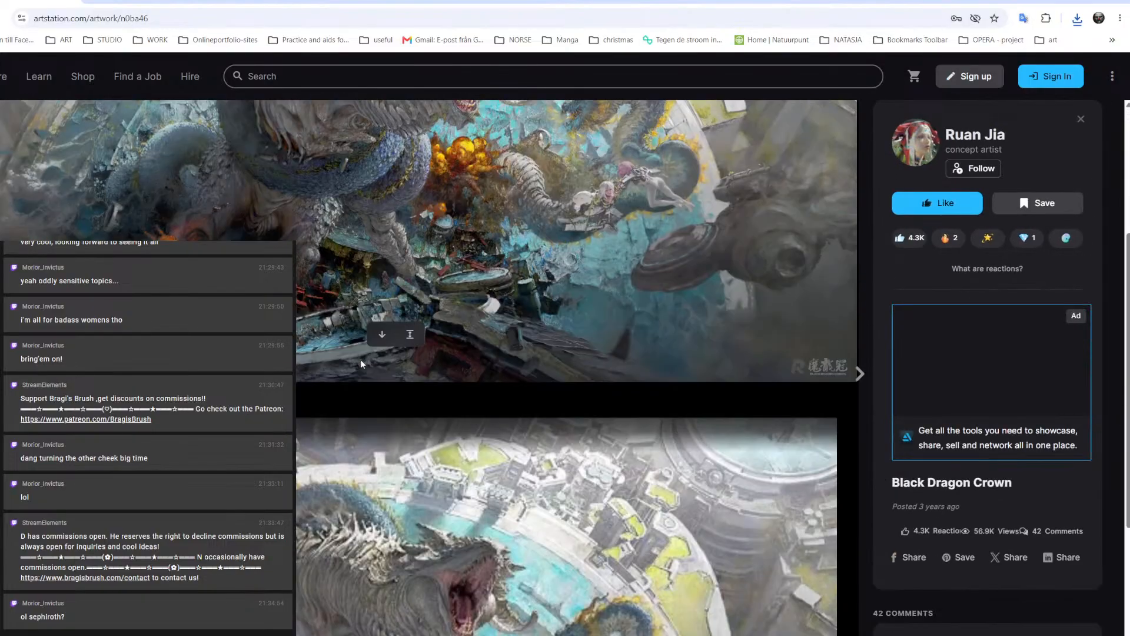
View the crowned knight in ASH and browse on to the Griffith FanArt WorkShop Demo, looking over its images
{"action": "key", "text": "Right"}
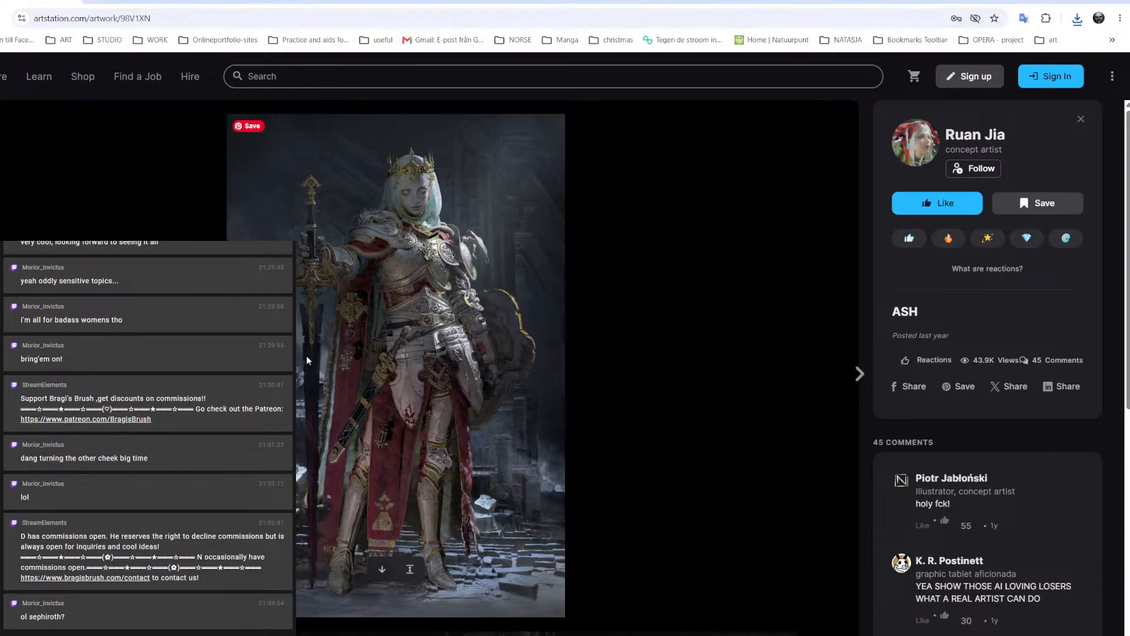
{"action": "key", "text": "Right"}
{"action": "key", "text": "Right"}
{"action": "key", "text": "Right"}
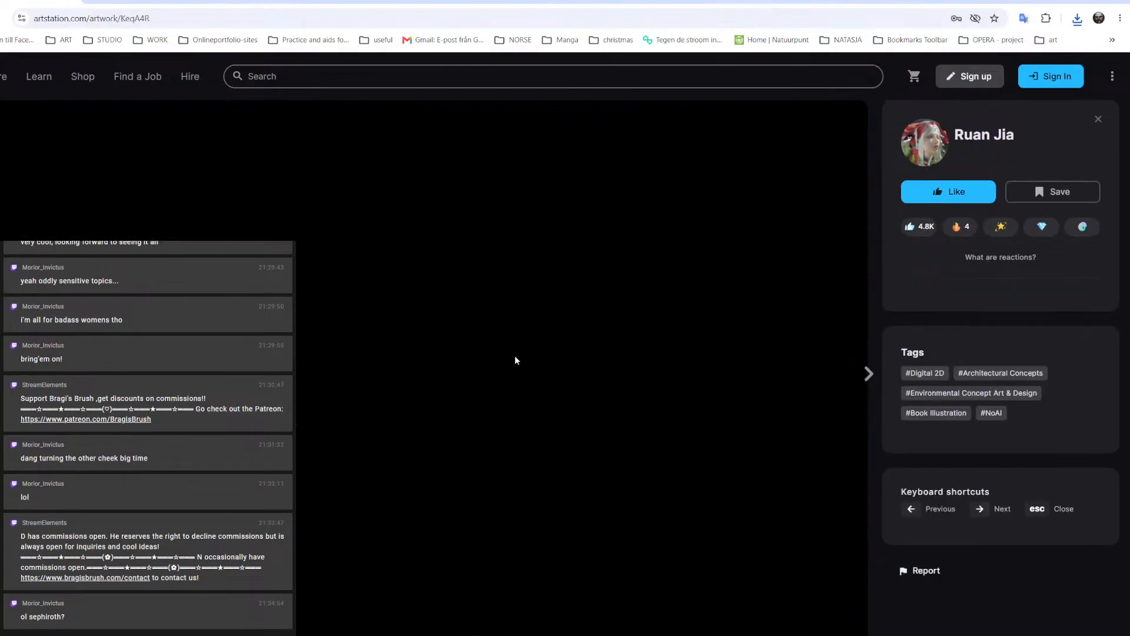
{"action": "scroll", "coordinate": [510, 366], "scroll_direction": "down", "scroll_amount": 8}
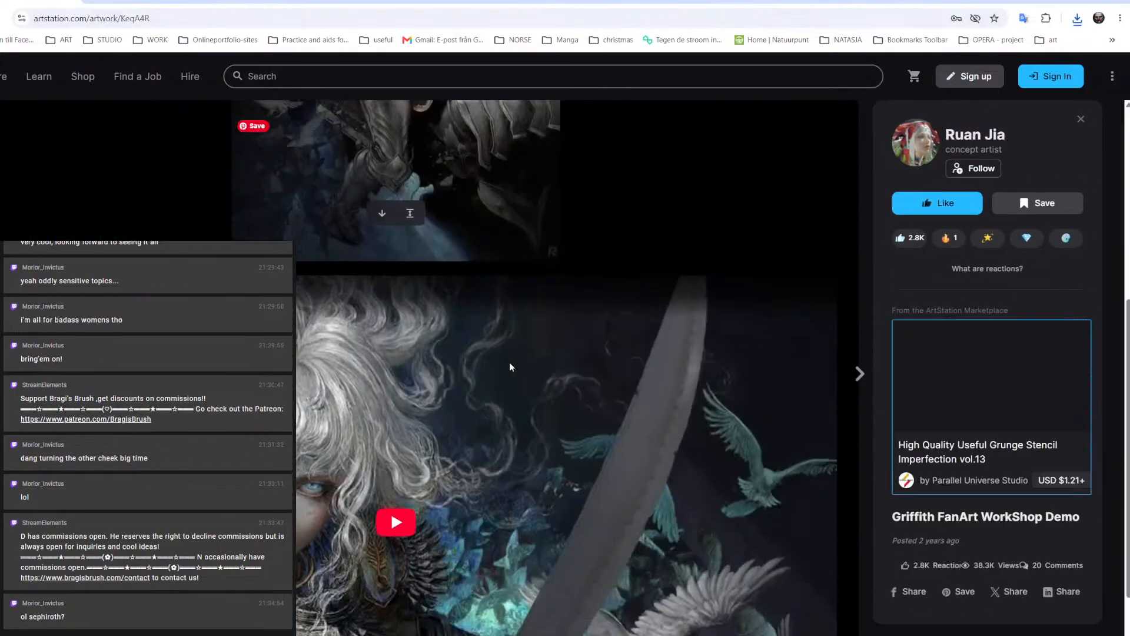
{"action": "scroll", "coordinate": [510, 367], "scroll_direction": "up", "scroll_amount": 7}
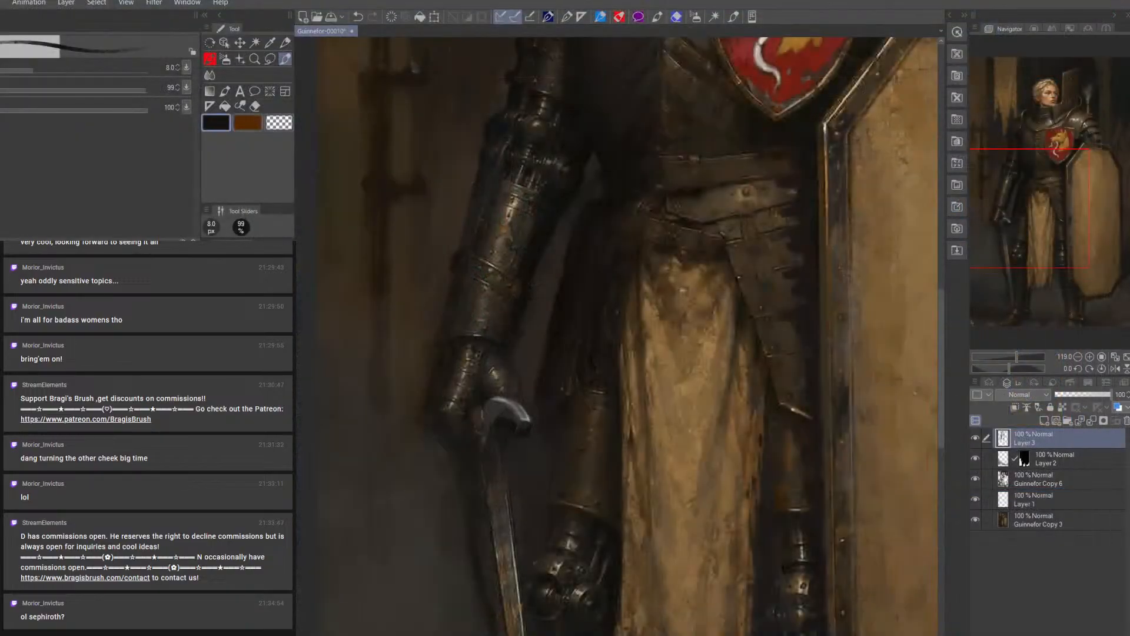
Browse the 0-RuanJia-0 reference folder for an artwork to open beside the painting
{"action": "key", "text": "ctrl+o"}
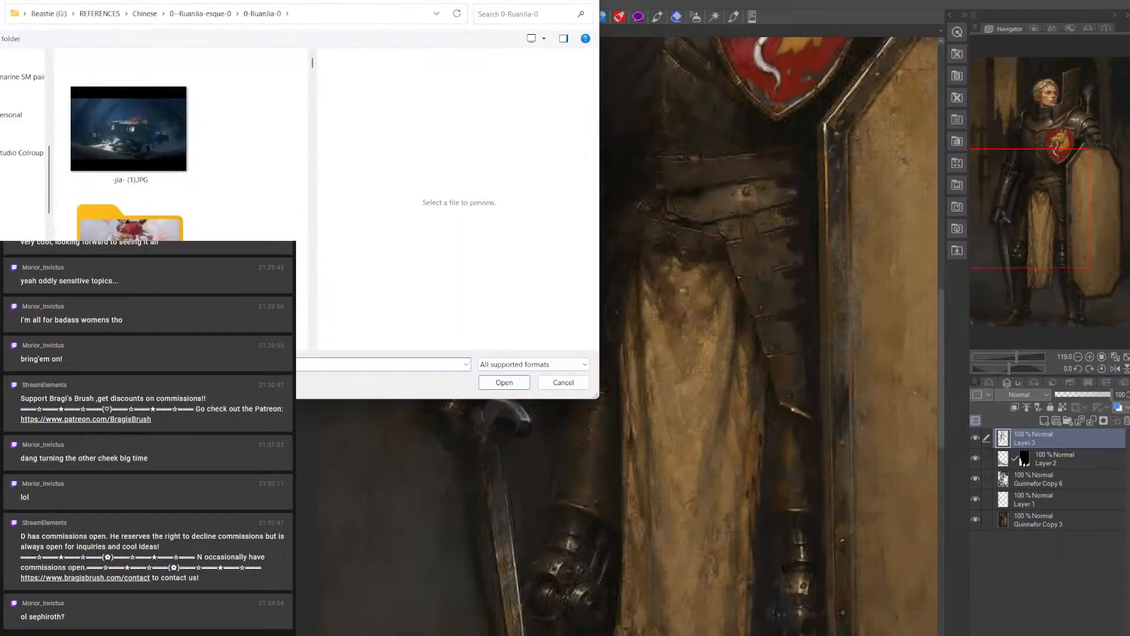
{"action": "scroll", "coordinate": [153, 213], "scroll_direction": "down", "scroll_amount": 2}
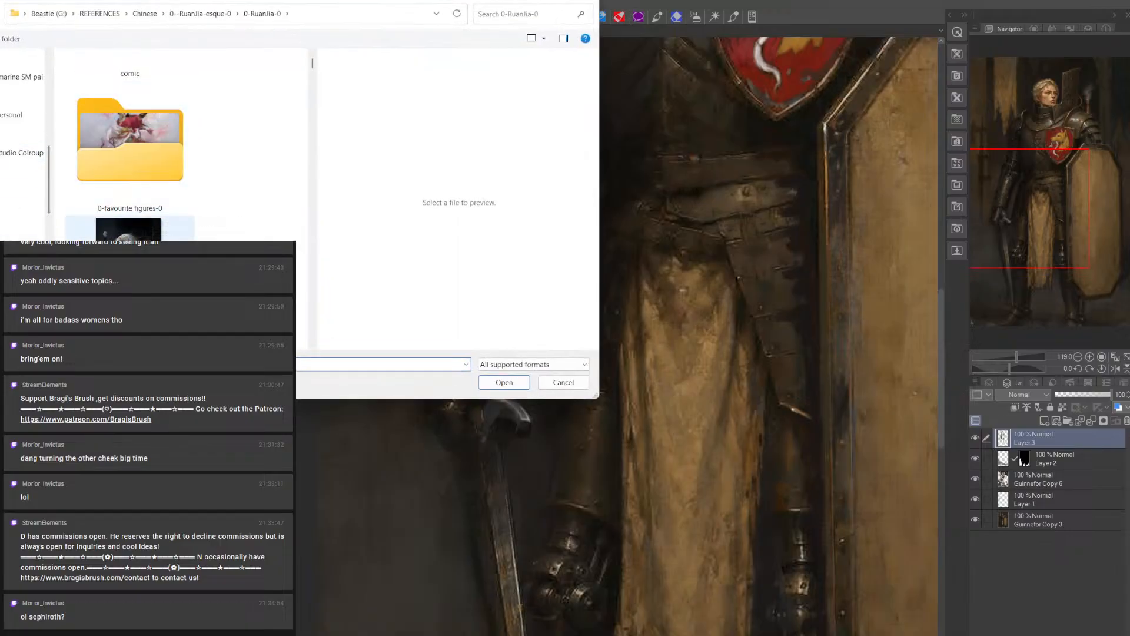
{"action": "left_click", "coordinate": [130, 229]}
{"action": "left_click", "coordinate": [501, 382]}
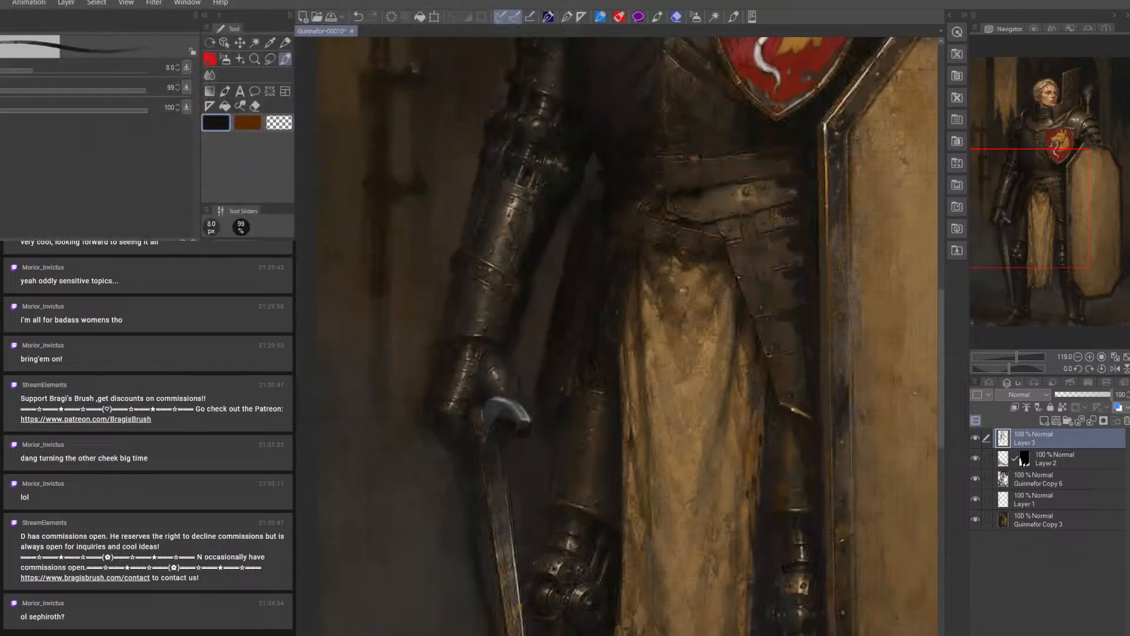
{"action": "key", "text": "ctrl+o"}
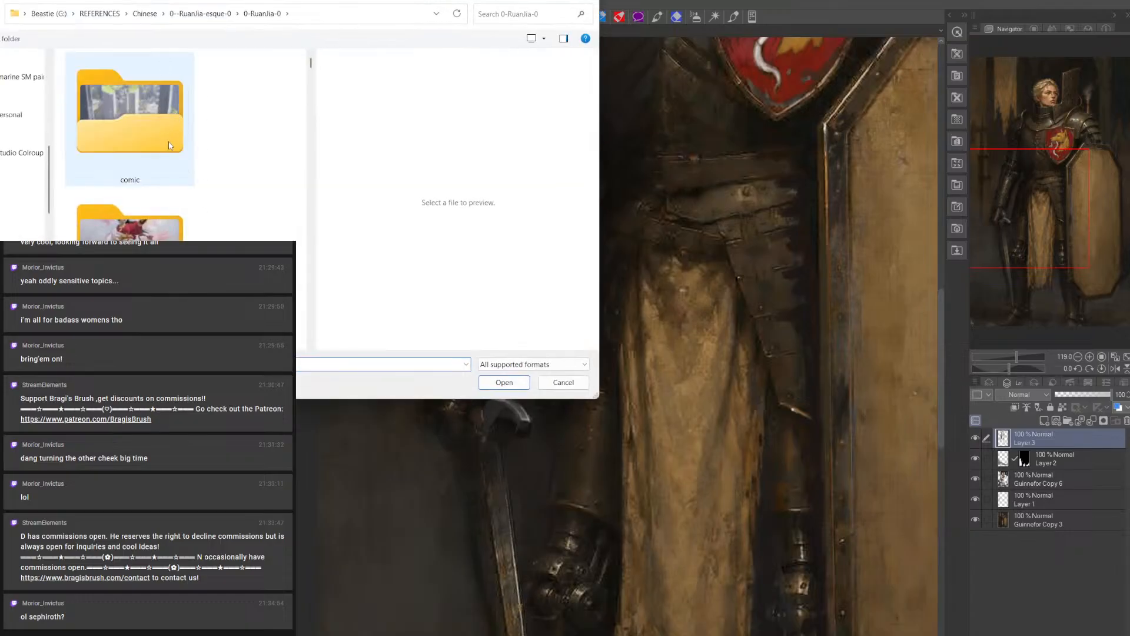
{"action": "scroll", "coordinate": [170, 145], "scroll_direction": "down", "scroll_amount": 3}
{"action": "double_click", "coordinate": [169, 146]}
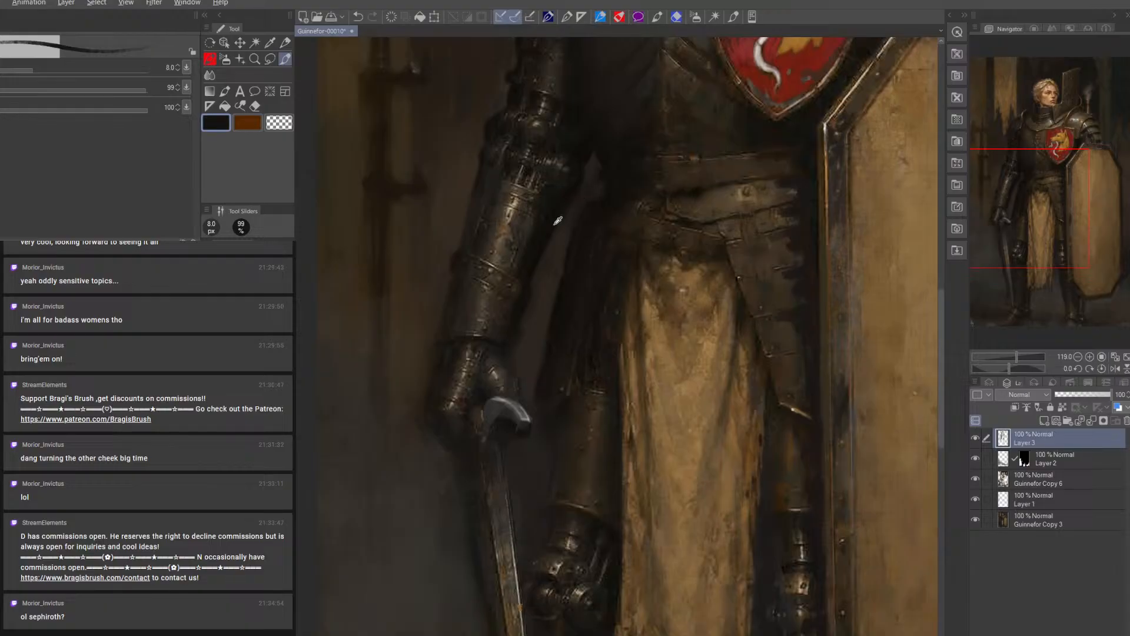
Darken the contour of the knight's sword-arm armour with near-black strokes, varying the brush between 7 and 15 px
{"action": "key", "text": "bracketleft"}
{"action": "key", "text": "bracketleft"}
{"action": "key", "text": "bracketright"}
{"action": "key", "text": "bracketright"}
{"action": "key", "text": "bracketright"}
{"action": "key", "text": "bracketright"}
{"action": "key", "text": "bracketright"}
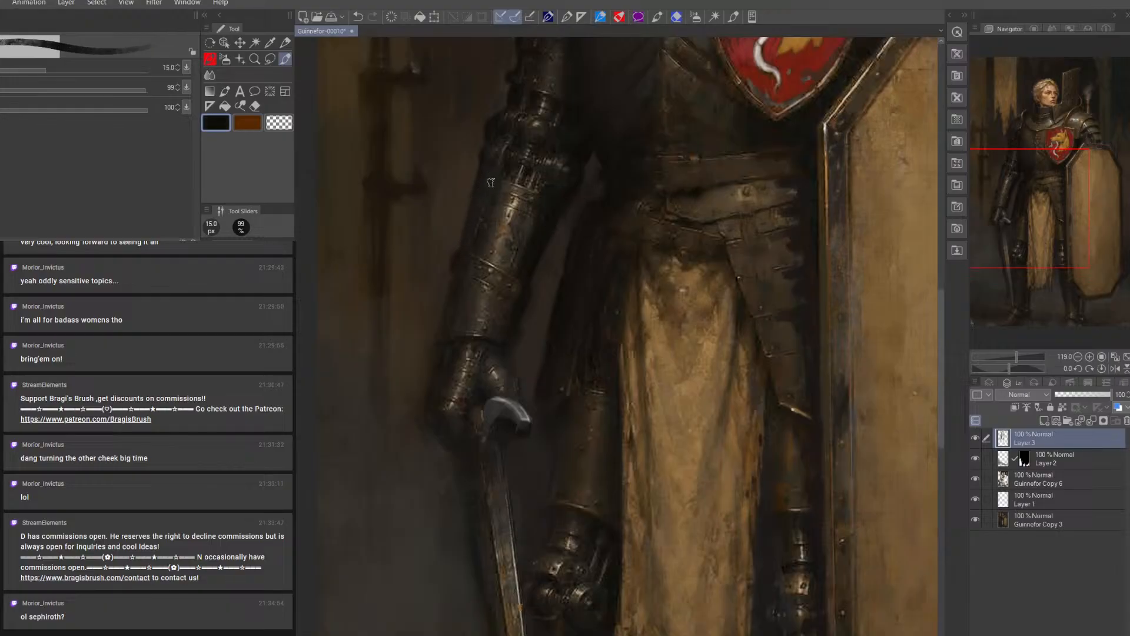
{"action": "key", "text": "bracketleft"}
{"action": "key", "text": "bracketleft"}
{"action": "key", "text": "bracketleft"}
{"action": "key", "text": "bracketleft"}
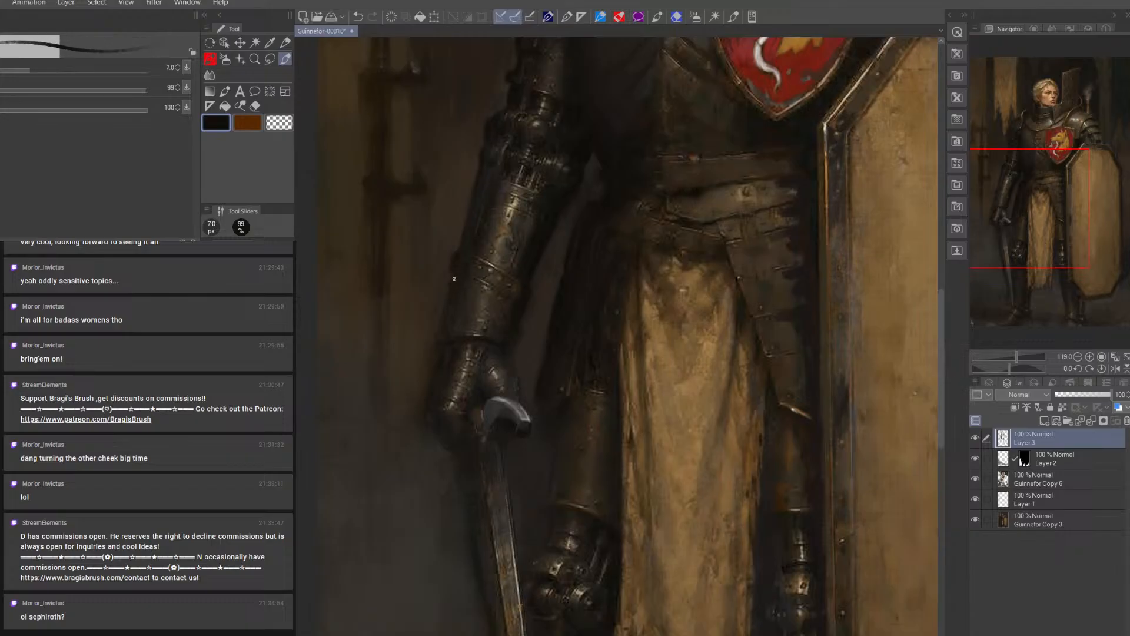
Continue the dark shading down the forearm plate to the gauntlet's outer edge, ending with an 8 px brush
{"action": "key", "text": "bracketright"}
{"action": "key", "text": "bracketright"}
{"action": "key", "text": "bracketleft"}
{"action": "key", "text": "bracketleft"}
{"action": "key", "text": "bracketright"}
{"action": "key", "text": "bracketright"}
{"action": "key", "text": "bracketright"}
{"action": "key", "text": "bracketright"}
{"action": "key", "text": "bracketright"}
{"action": "key", "text": "bracketright"}
{"action": "key", "text": "bracketright"}
{"action": "key", "text": "bracketright"}
{"action": "key", "text": "bracketleft"}
{"action": "key", "text": "bracketleft"}
{"action": "key", "text": "bracketleft"}
{"action": "key", "text": "bracketleft"}
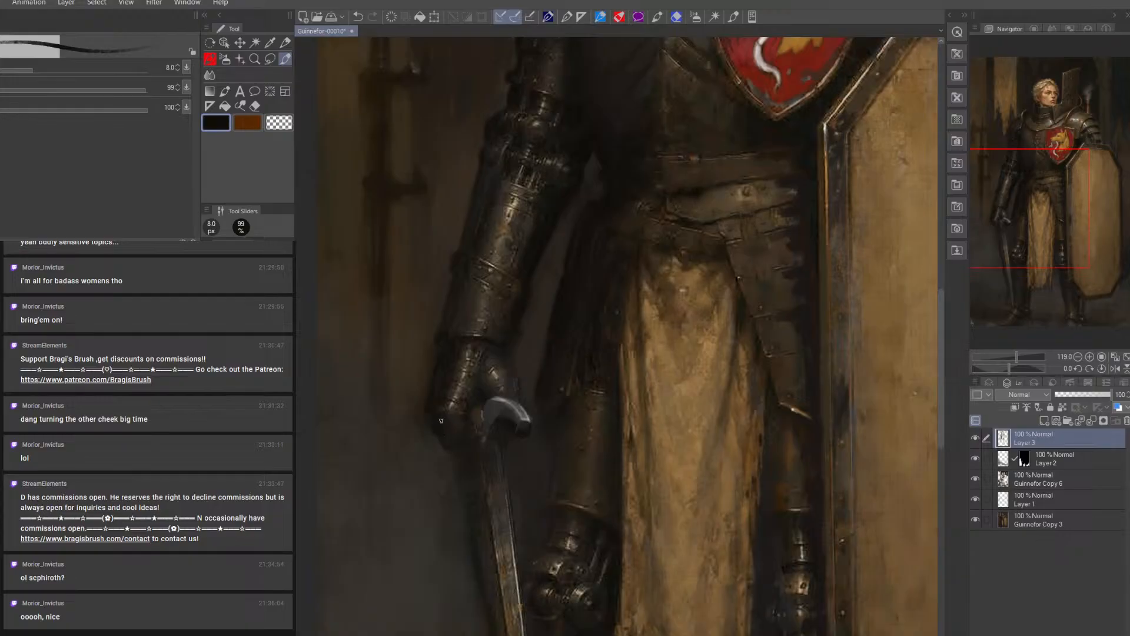
Paint dark fingers extending below the gauntlet beside the sword, bringing the brush up to 15 px
{"action": "key", "text": "bracketright"}
{"action": "key", "text": "bracketright"}
{"action": "key", "text": "bracketleft"}
{"action": "key", "text": "bracketleft"}
{"action": "key", "text": "bracketright"}
{"action": "key", "text": "bracketright"}
{"action": "key", "text": "bracketright"}
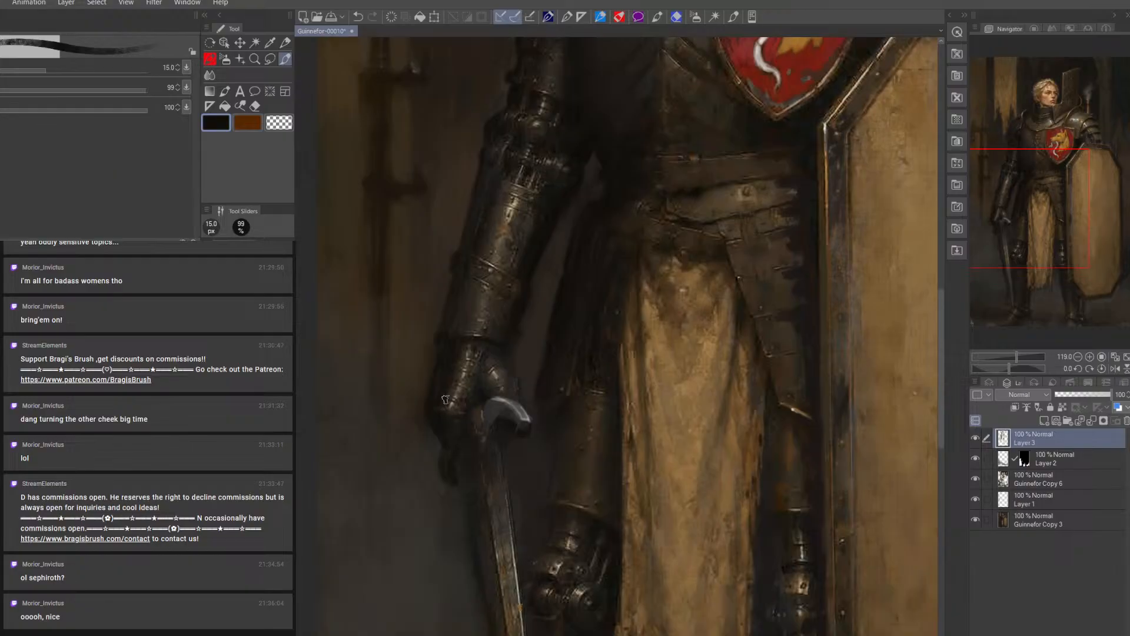
Refine the dark fingers and the shadow under the crossguard with sampled dark tones, using a 10 to 12.5 px brush
{"action": "key", "text": "bracketright"}
{"action": "left_click", "coordinate": [510, 412], "text": "alt"}
{"action": "key", "text": "bracketleft"}
{"action": "key", "text": "bracketleft"}
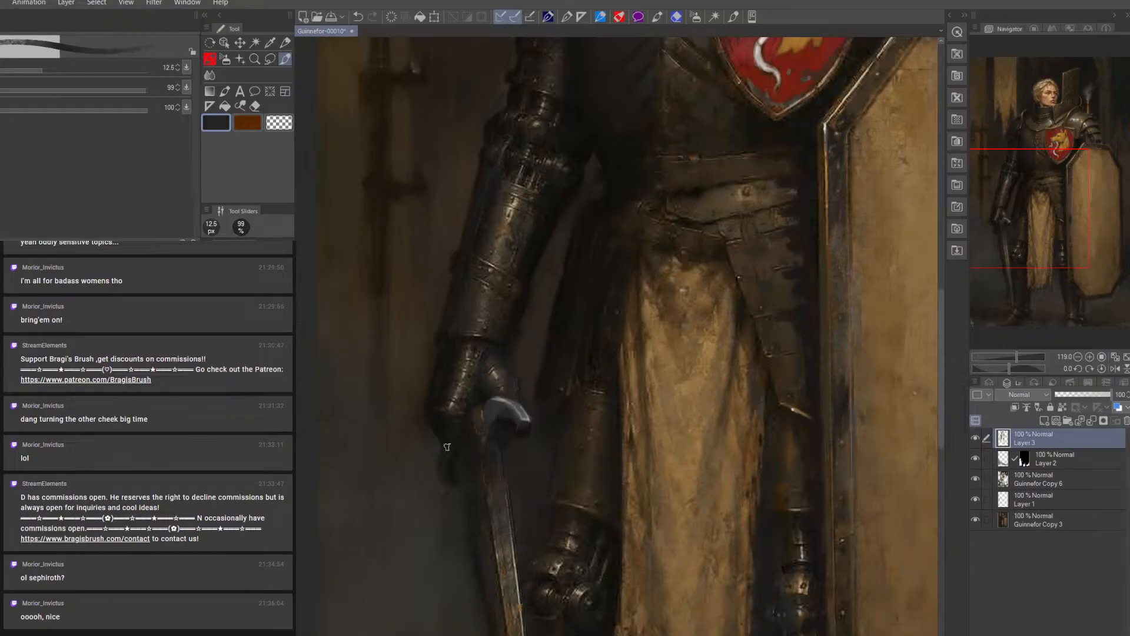
{"action": "left_click", "coordinate": [513, 423], "text": "alt"}
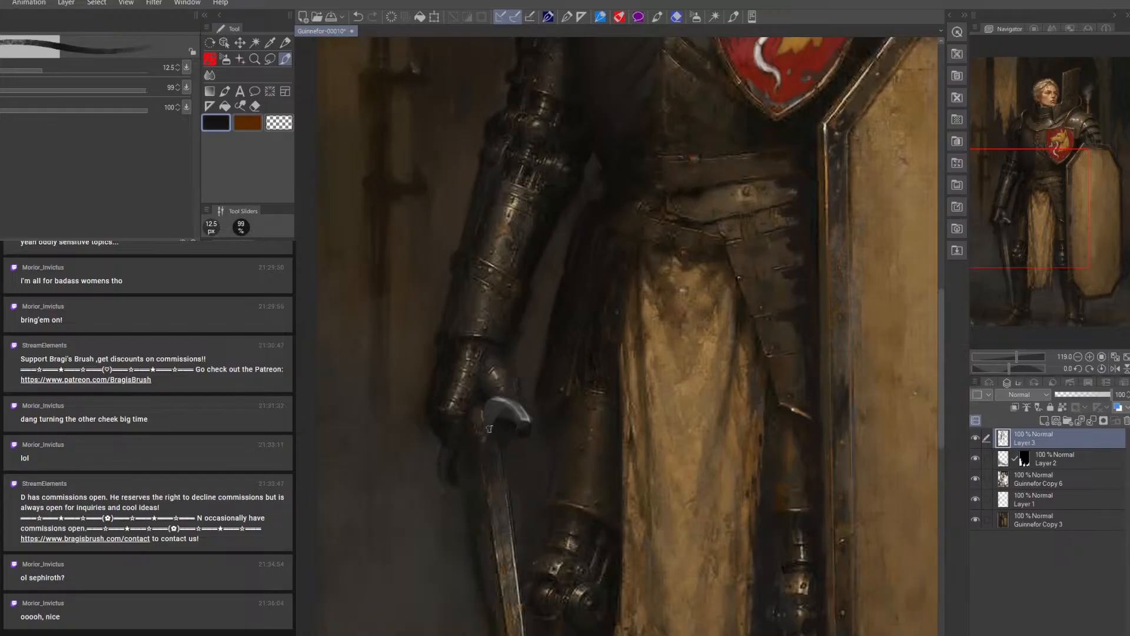
{"action": "key", "text": "bracketright"}
{"action": "key", "text": "bracketleft"}
{"action": "key", "text": "bracketleft"}
{"action": "key", "text": "bracketright"}
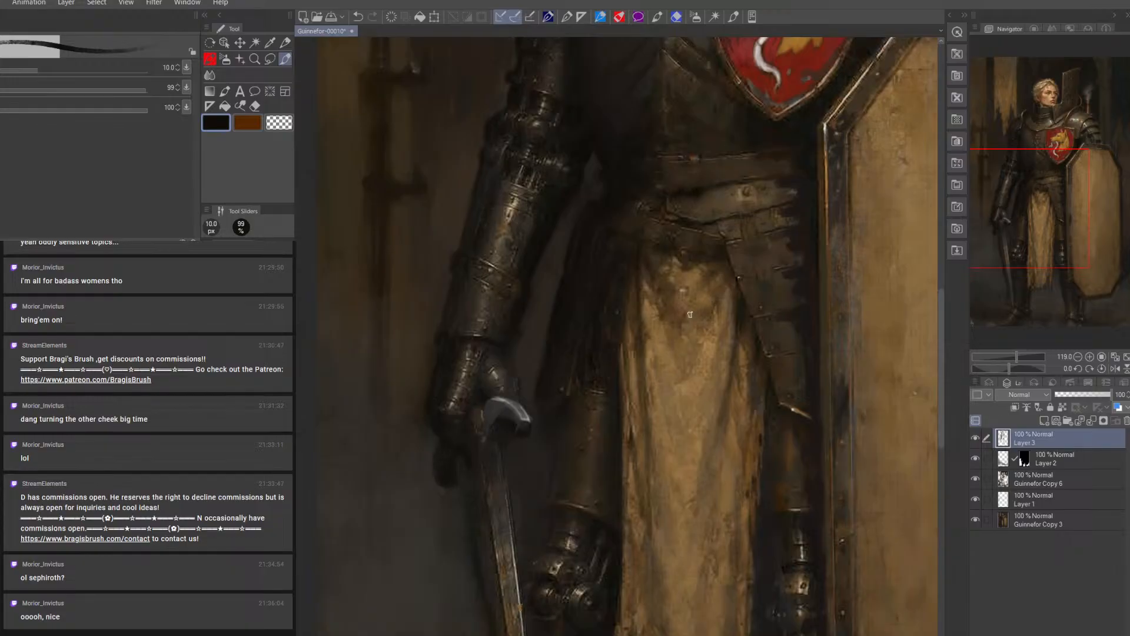
Clean up the edges of the fingers below the gauntlet with a 9 px eraser
{"action": "key", "text": "e"}
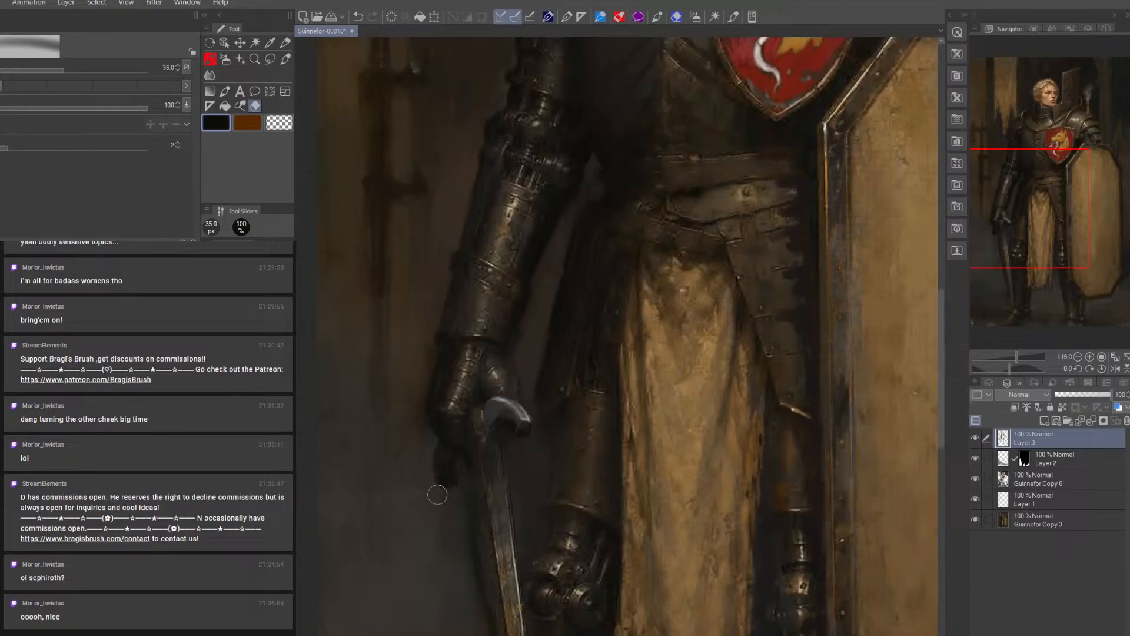
{"action": "key", "text": "bracketleft"}
{"action": "key", "text": "bracketleft"}
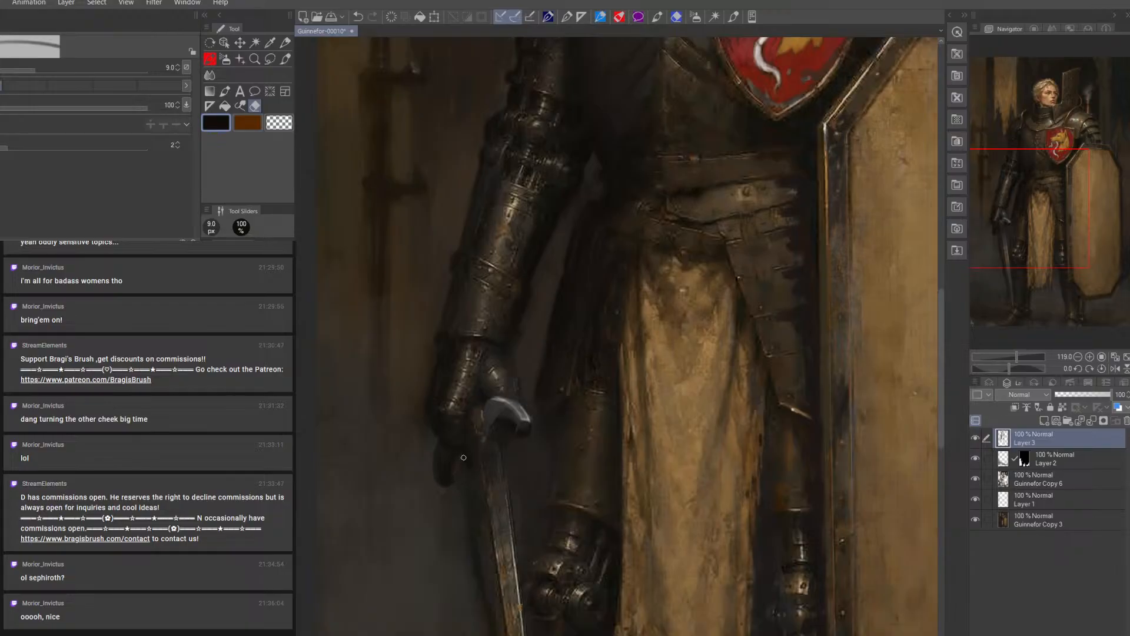
Paint dark and blue-grey tones over the upper sword blade, working up to a 20 px brush and down to 9 px
{"action": "left_click", "coordinate": [286, 59]}
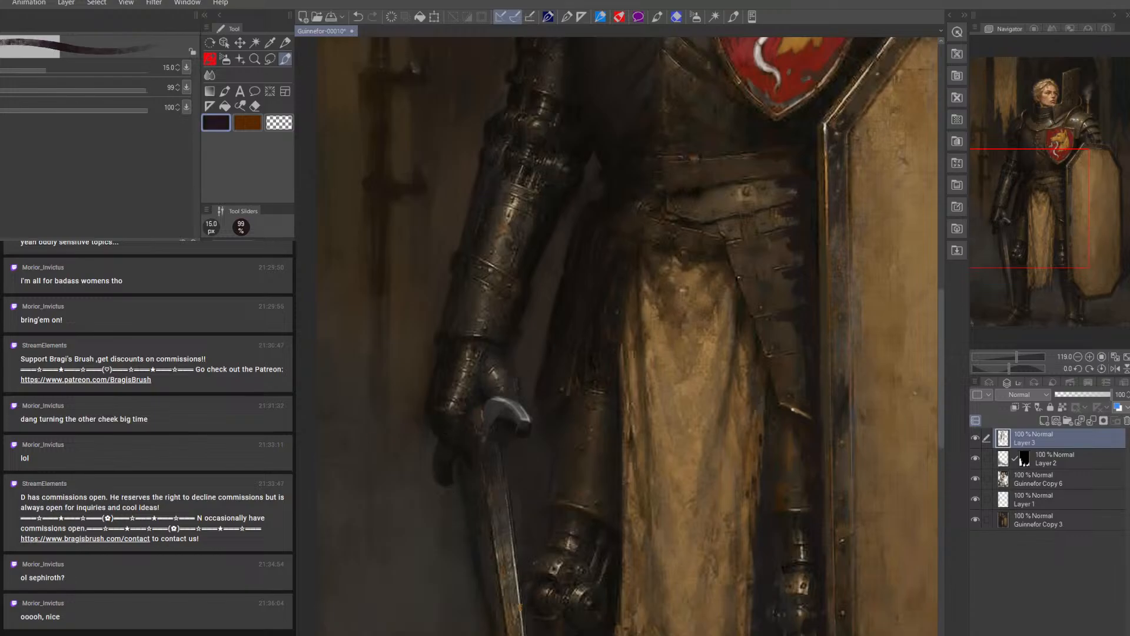
{"action": "key", "text": "]"}
{"action": "left_click", "coordinate": [499, 518], "text": "alt"}
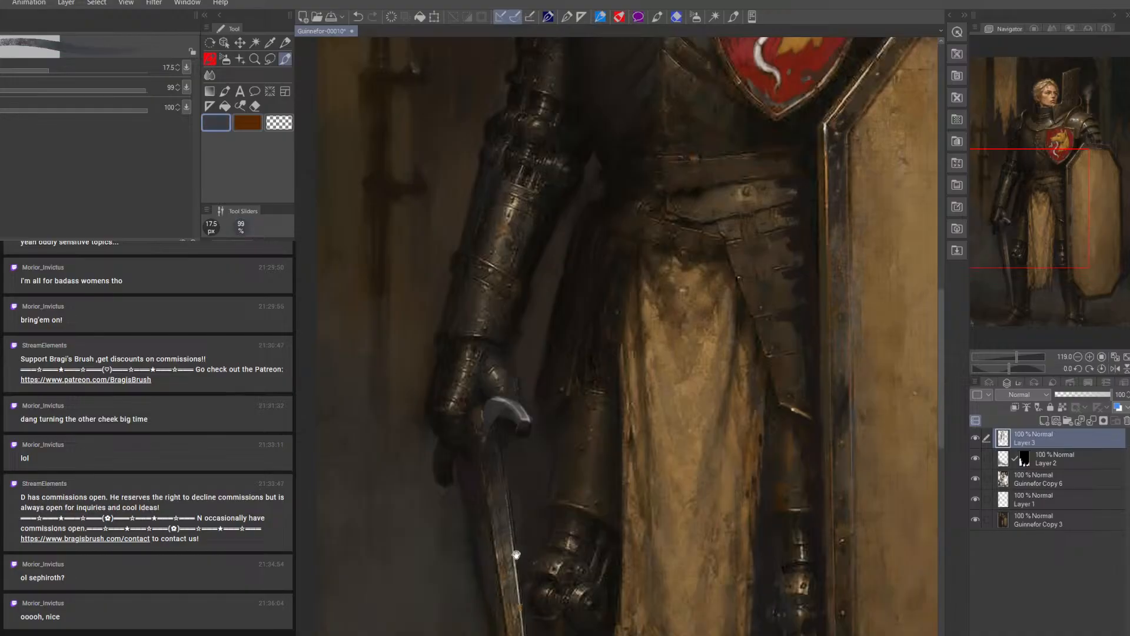
{"action": "left_click_drag", "start_coordinate": [517, 554], "coordinate": [513, 310]}
{"action": "key", "text": "bracketleft"}
{"action": "key", "text": "bracketleft"}
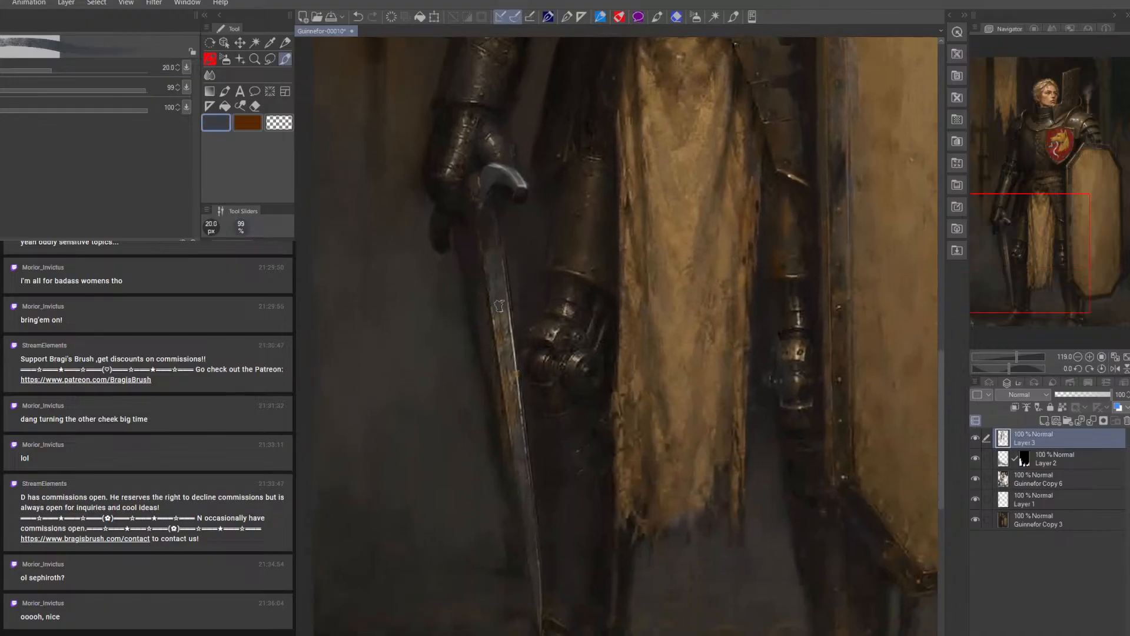
{"action": "key", "text": "bracketleft"}
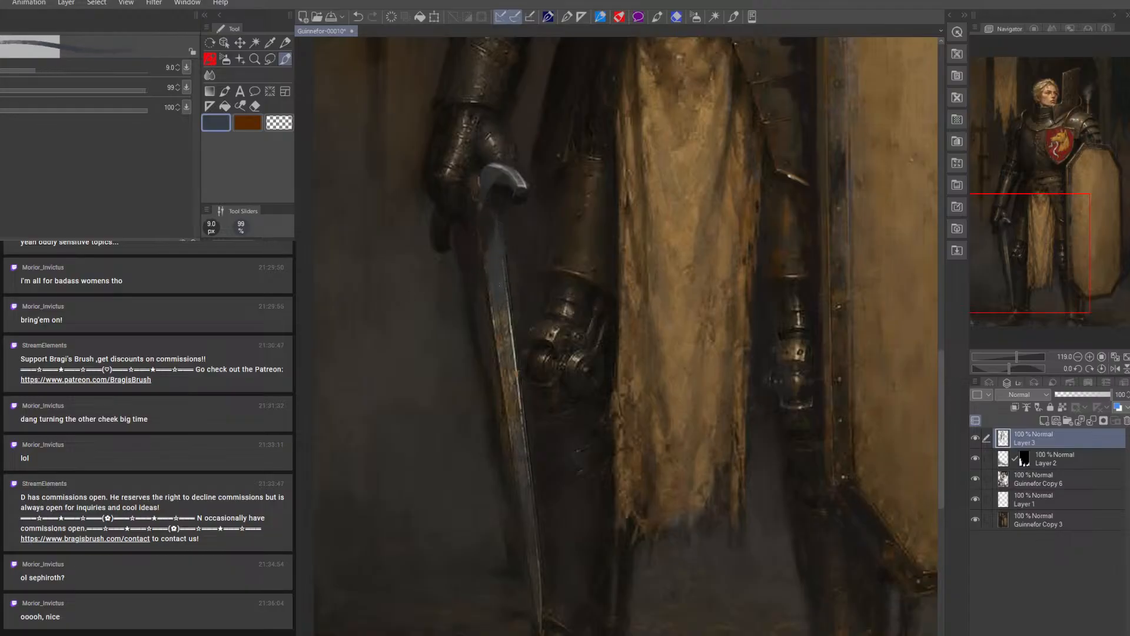
Stroke near-black shading down the middle of the sword blade with a 12.5 px brush
{"action": "left_click", "coordinate": [247, 288]}
{"action": "key", "text": "bracketright"}
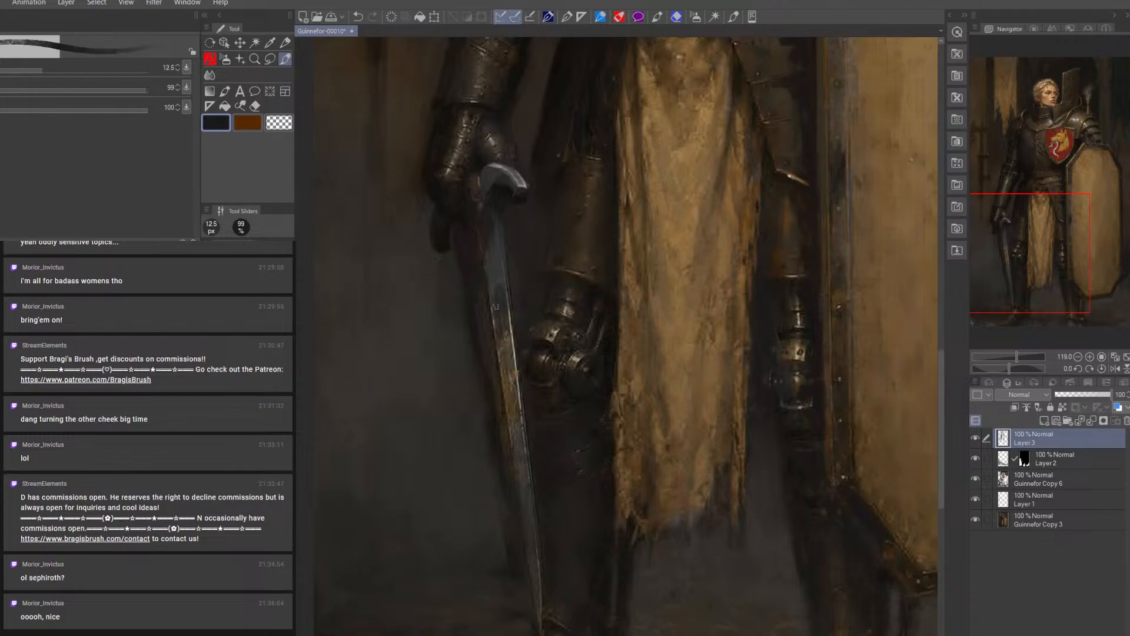
{"action": "left_click_drag", "start_coordinate": [499, 327], "coordinate": [509, 358]}
{"action": "mouse_move", "coordinate": [501, 308]}
{"action": "left_mouse_down"}
{"action": "mouse_move", "coordinate": [505, 385]}
{"action": "mouse_move", "coordinate": [500, 318]}
{"action": "mouse_move", "coordinate": [512, 395]}
{"action": "left_mouse_up"}
{"action": "left_click_drag", "start_coordinate": [511, 357], "coordinate": [519, 399]}
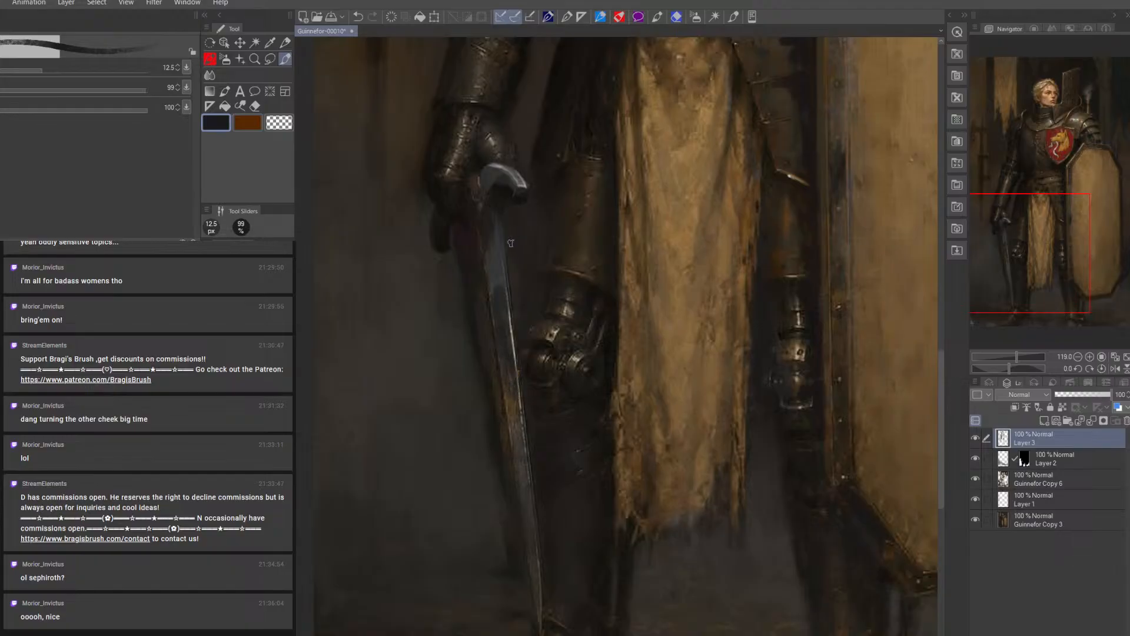
{"action": "key", "text": "bracketright"}
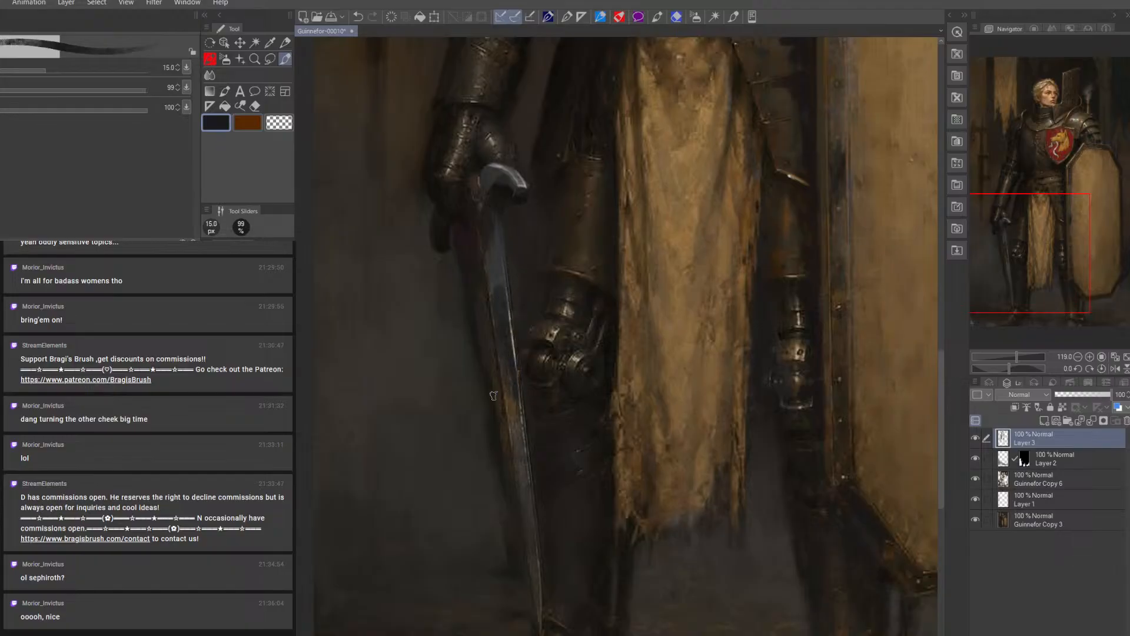
Add a thin light-grey highlight to the upper blade just below the crossguard, starting with a 4 px brush
{"action": "left_click_drag", "start_coordinate": [135, 283], "coordinate": [143, 206]}
{"action": "key", "text": "bracketleft"}
{"action": "key", "text": "bracketleft"}
{"action": "key", "text": "bracketleft"}
{"action": "key", "text": "bracketleft"}
{"action": "key", "text": "bracketleft"}
{"action": "key", "text": "bracketleft"}
{"action": "key", "text": "bracketleft"}
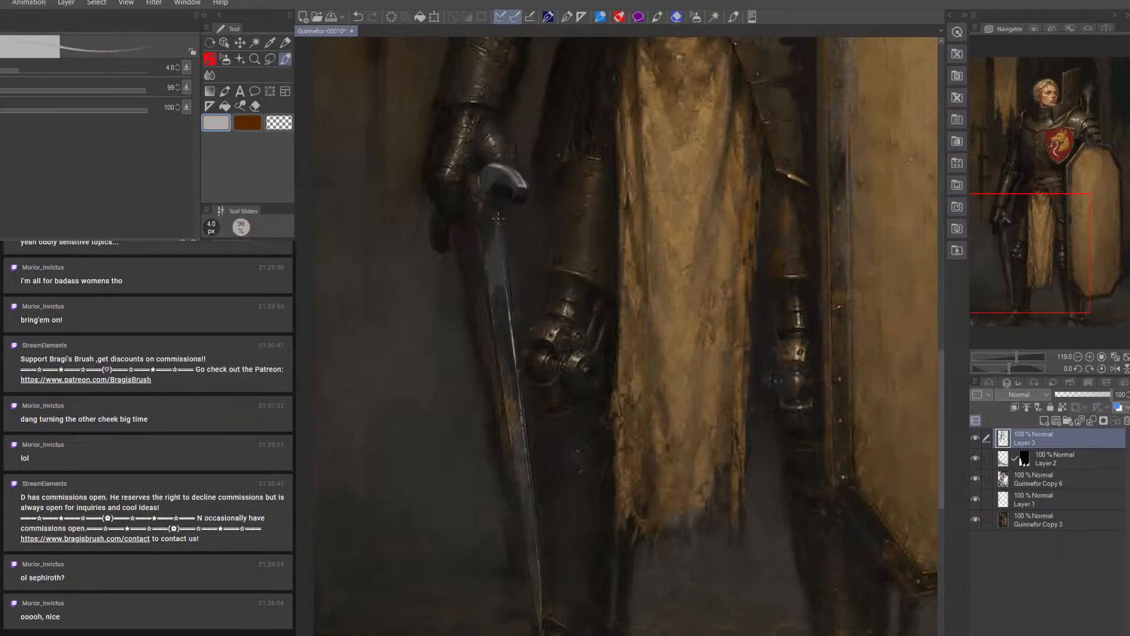
{"action": "key", "text": "bracketright"}
{"action": "key", "text": "bracketright"}
Lasso the blade along its leg-side edge and paint a crisp light-grey and white highlight there, reducing the brush to 7 px
{"action": "left_click", "coordinate": [270, 59]}
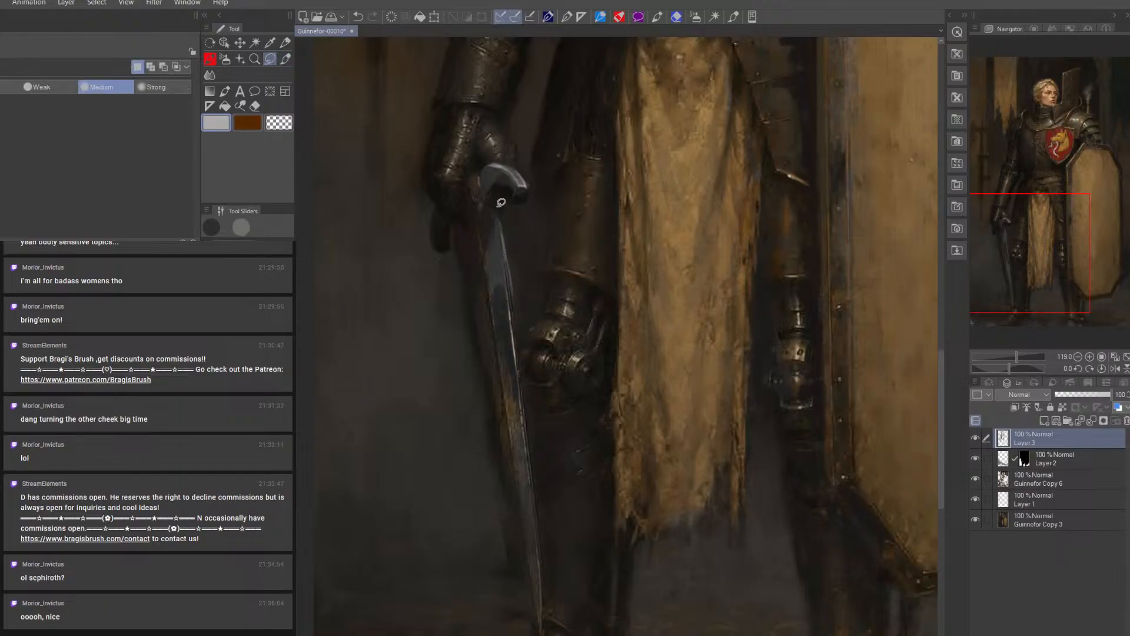
{"action": "mouse_move", "coordinate": [500, 195]}
{"action": "left_mouse_down"}
{"action": "mouse_move", "coordinate": [480, 215]}
{"action": "mouse_move", "coordinate": [480, 599]}
{"action": "mouse_move", "coordinate": [518, 635]}
{"action": "mouse_move", "coordinate": [564, 628]}
{"action": "left_mouse_up"}
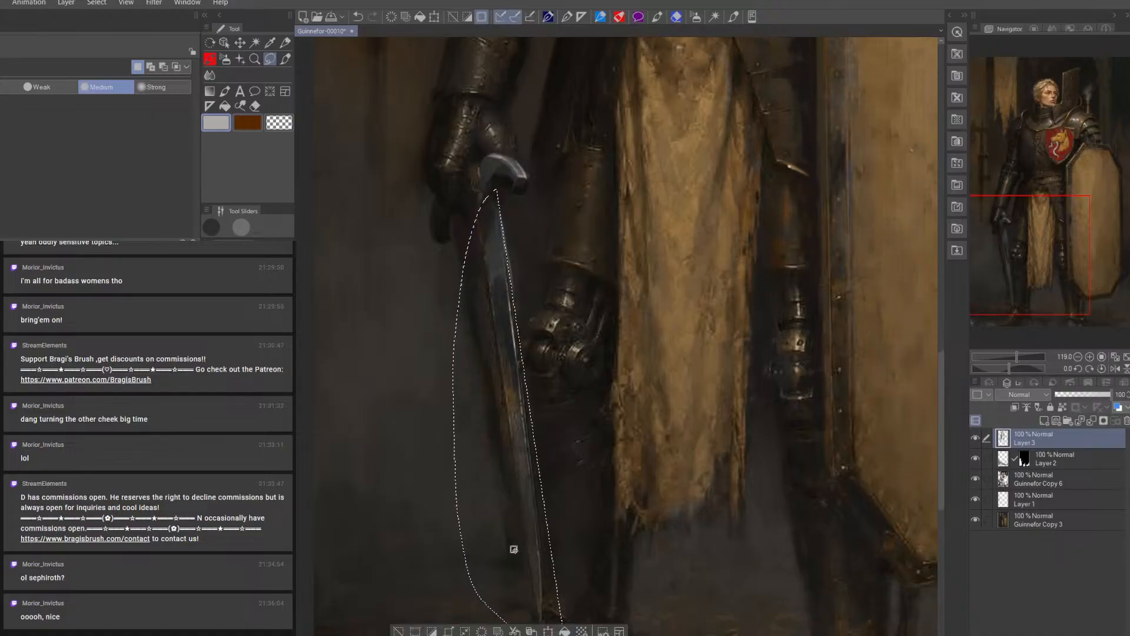
{"action": "left_click", "coordinate": [285, 59]}
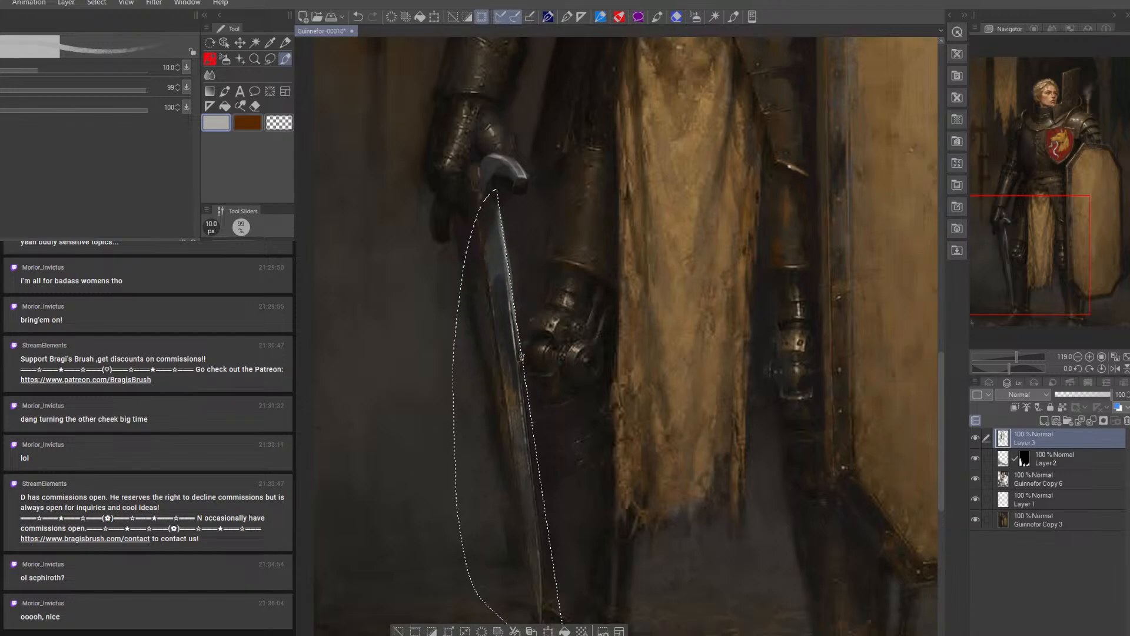
{"action": "left_click", "coordinate": [70, 306]}
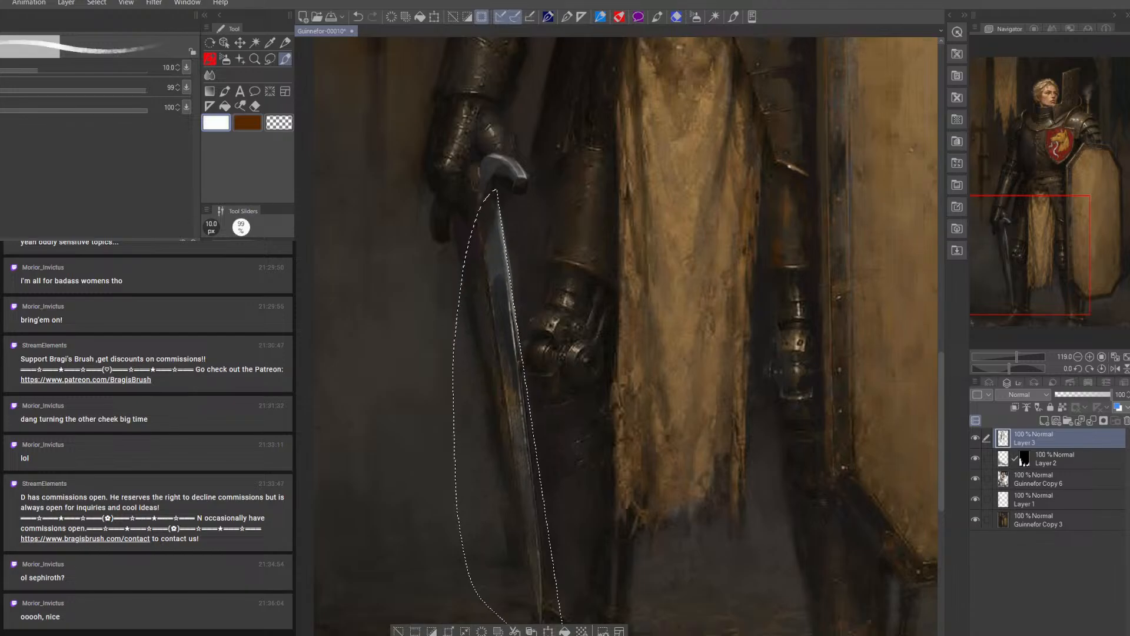
{"action": "key", "text": "bracketleft"}
{"action": "key", "text": "bracketleft"}
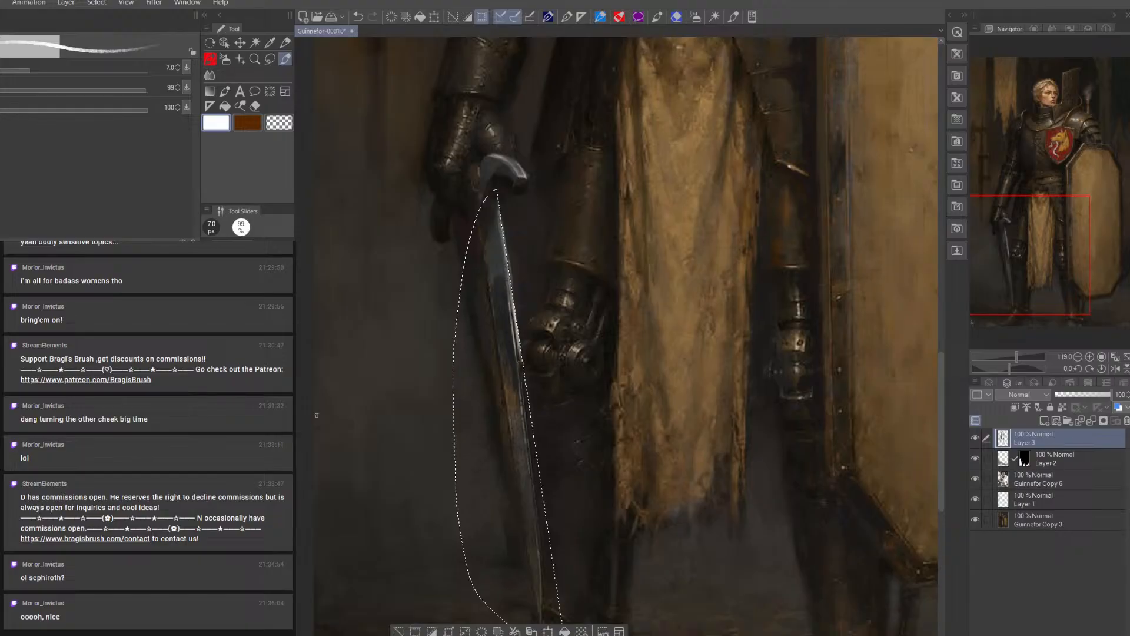
Darken the inner face of the upper blade with a sampled near-black, enlarging the brush to 17.5 px
{"action": "left_click", "coordinate": [493, 241], "text": "alt"}
{"action": "key", "text": "bracketright"}
{"action": "key", "text": "bracketright"}
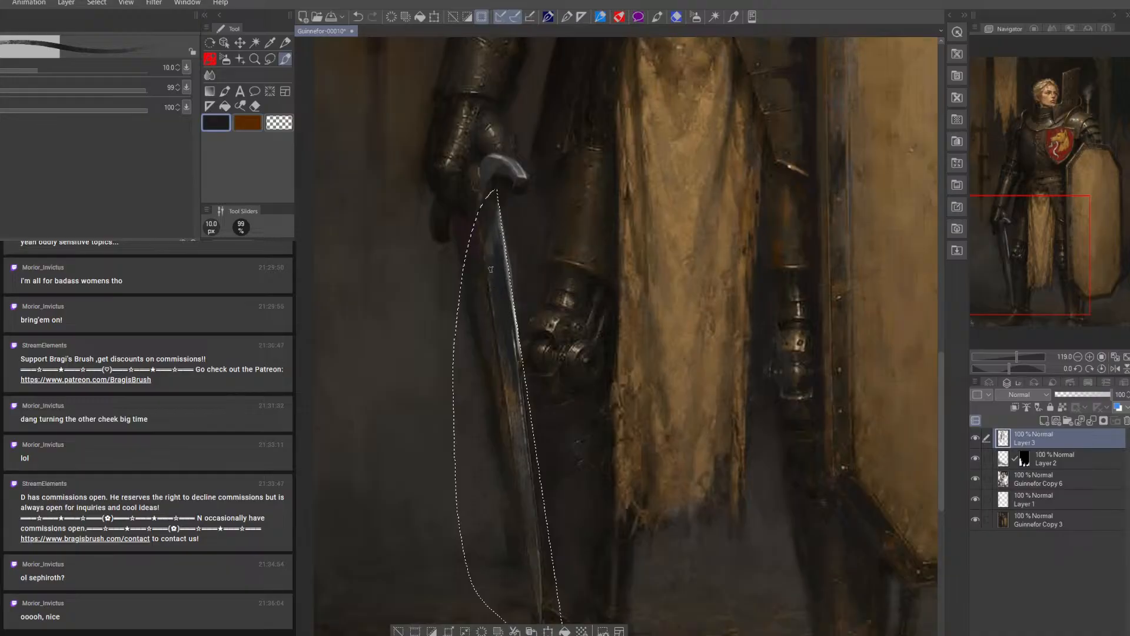
{"action": "key", "text": "bracketright"}
{"action": "key", "text": "bracketright"}
{"action": "key", "text": "bracketright"}
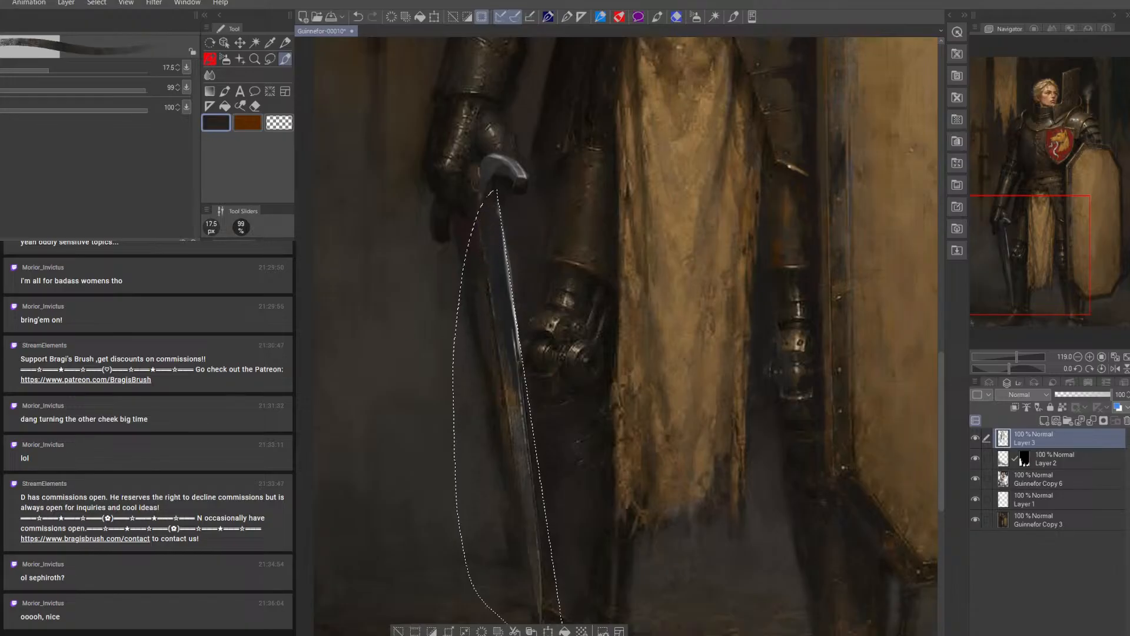
Brush sampled blue-grey down the middle of the blade inside the selection at 30 px
{"action": "left_click", "coordinate": [502, 301], "text": "alt"}
{"action": "key", "text": "bracketright"}
{"action": "key", "text": "bracketright"}
{"action": "key", "text": "bracketright"}
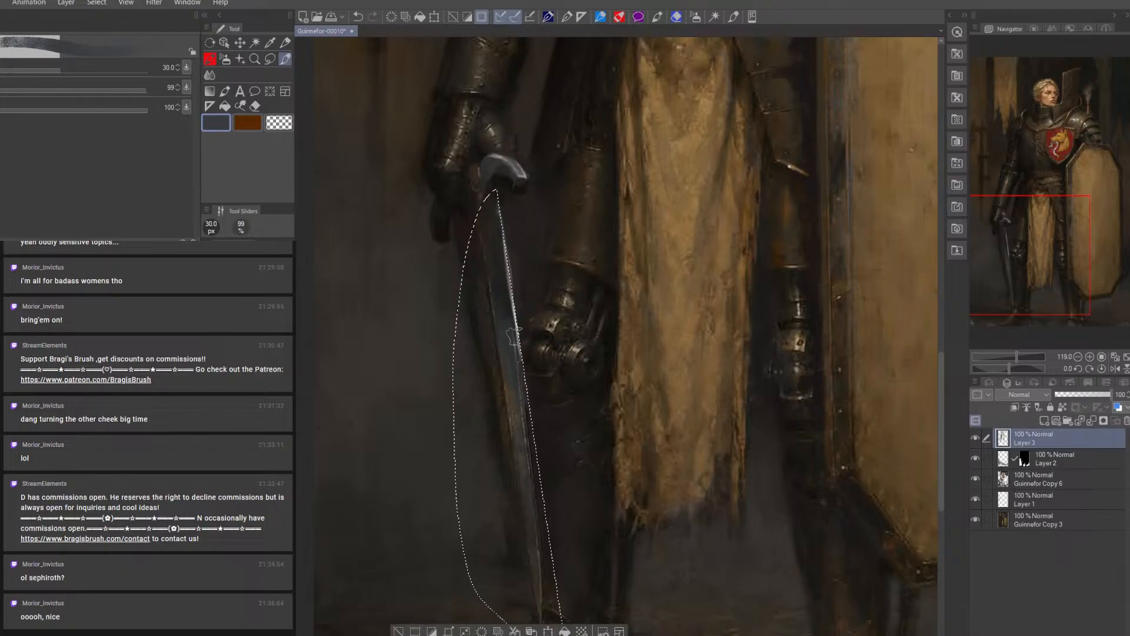
{"action": "left_click_drag", "start_coordinate": [524, 397], "coordinate": [518, 462]}
Shade the lower blade toward its tip with near-black and dark red, using a 40 to 50 px brush
{"action": "left_click", "coordinate": [531, 467], "text": "alt"}
{"action": "key", "text": "bracketright"}
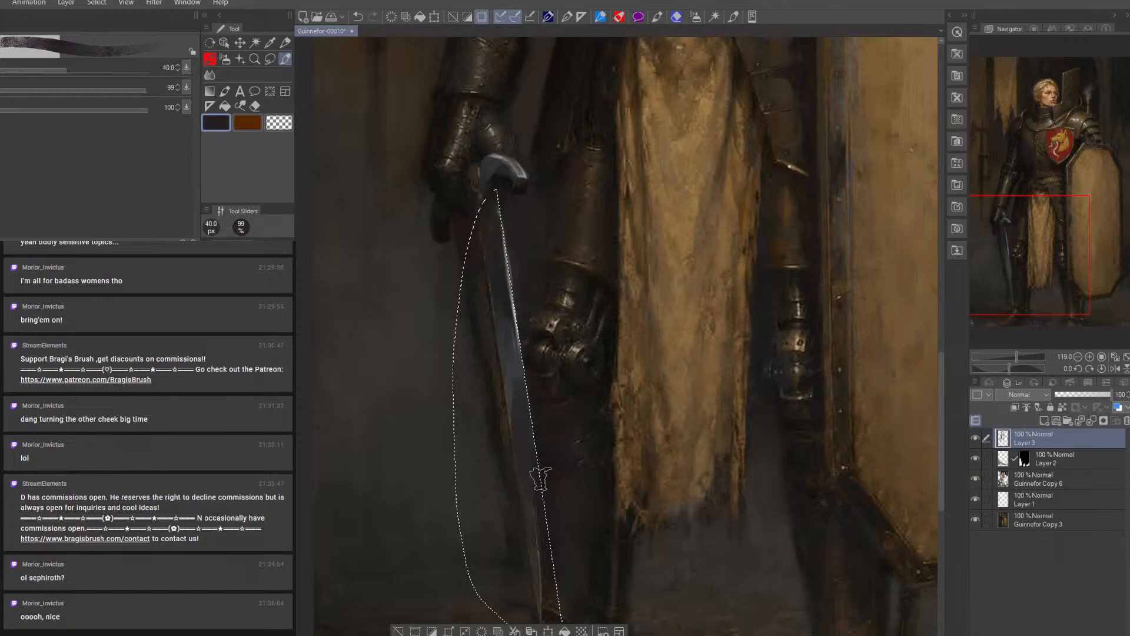
{"action": "left_click", "coordinate": [476, 331], "text": "alt"}
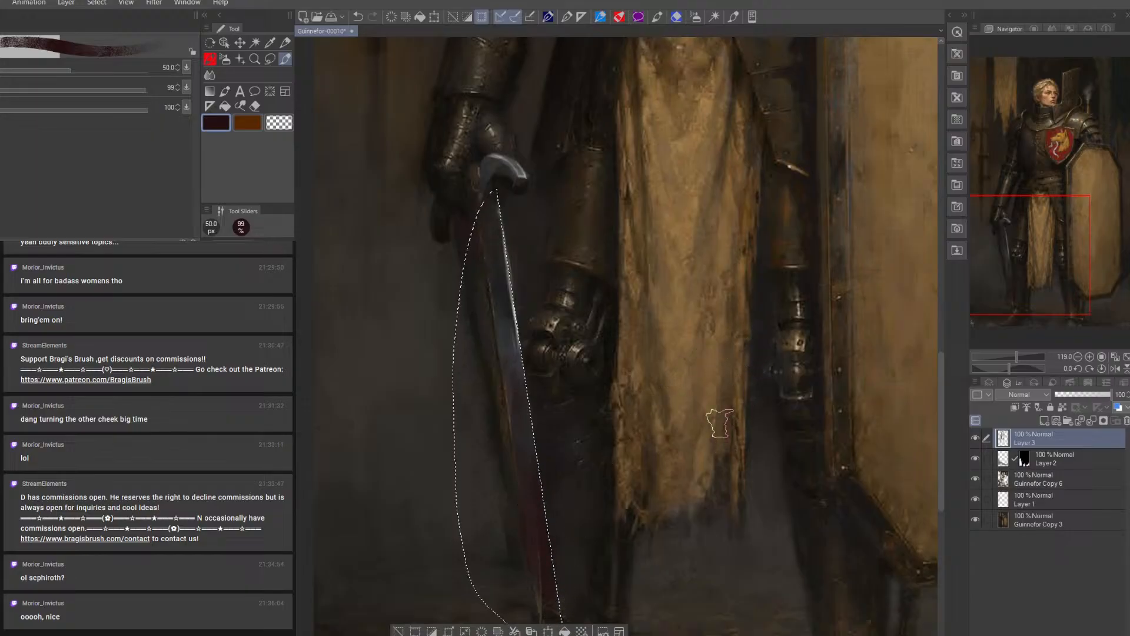
{"action": "left_click", "coordinate": [516, 389], "text": "alt"}
{"action": "key", "text": "]"}
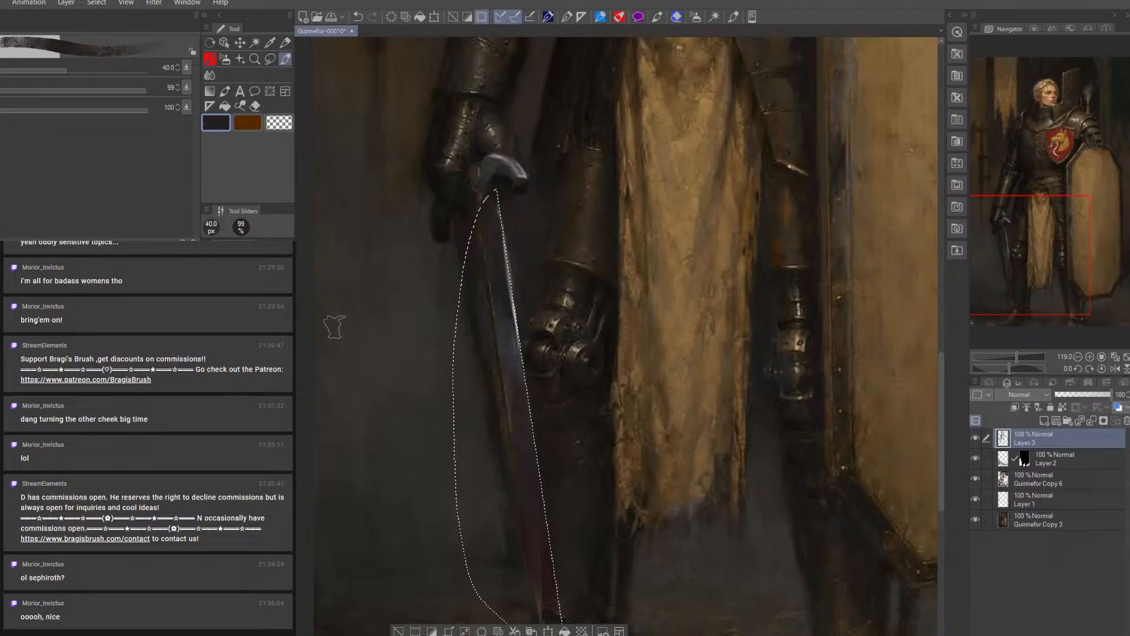
Extend the lasso selection over the blade's outer side, from below the gauntlet down to the tip
{"action": "key", "text": "m"}
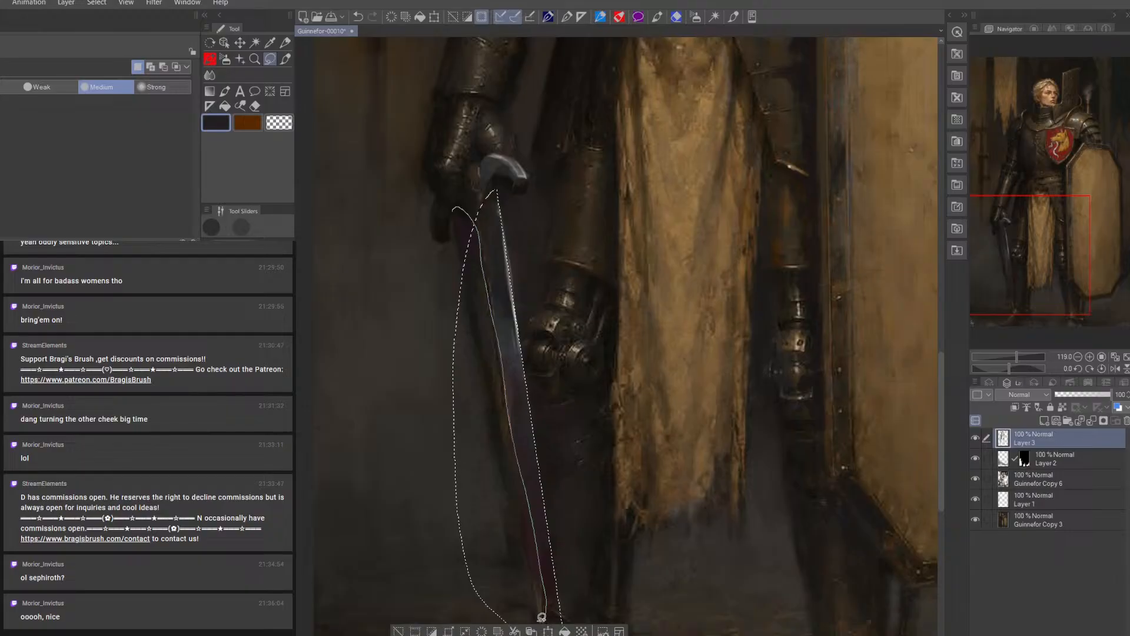
{"action": "left_click_drag", "start_coordinate": [523, 613], "coordinate": [523, 615]}
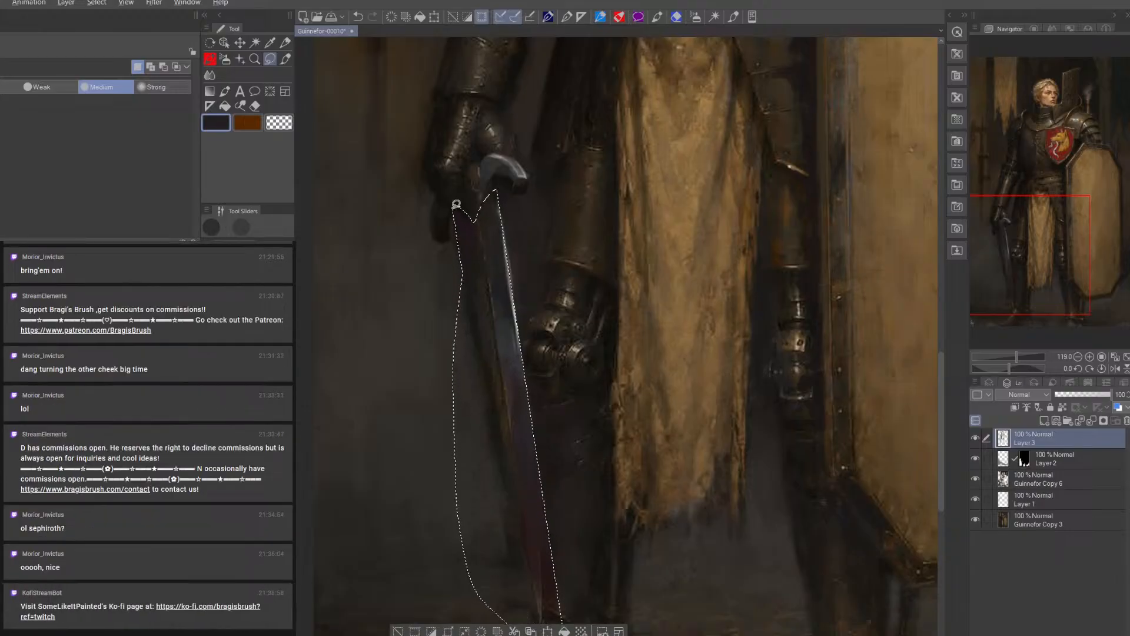
Trim the selection to the blade's straight outer edge and darken the upper blade's outer face with black, using a 60 px brush
{"action": "mouse_move", "coordinate": [441, 209]}
{"action": "left_mouse_down"}
{"action": "mouse_move", "coordinate": [396, 293]}
{"action": "mouse_move", "coordinate": [375, 437]}
{"action": "mouse_move", "coordinate": [423, 548]}
{"action": "mouse_move", "coordinate": [521, 603]}
{"action": "left_mouse_up"}
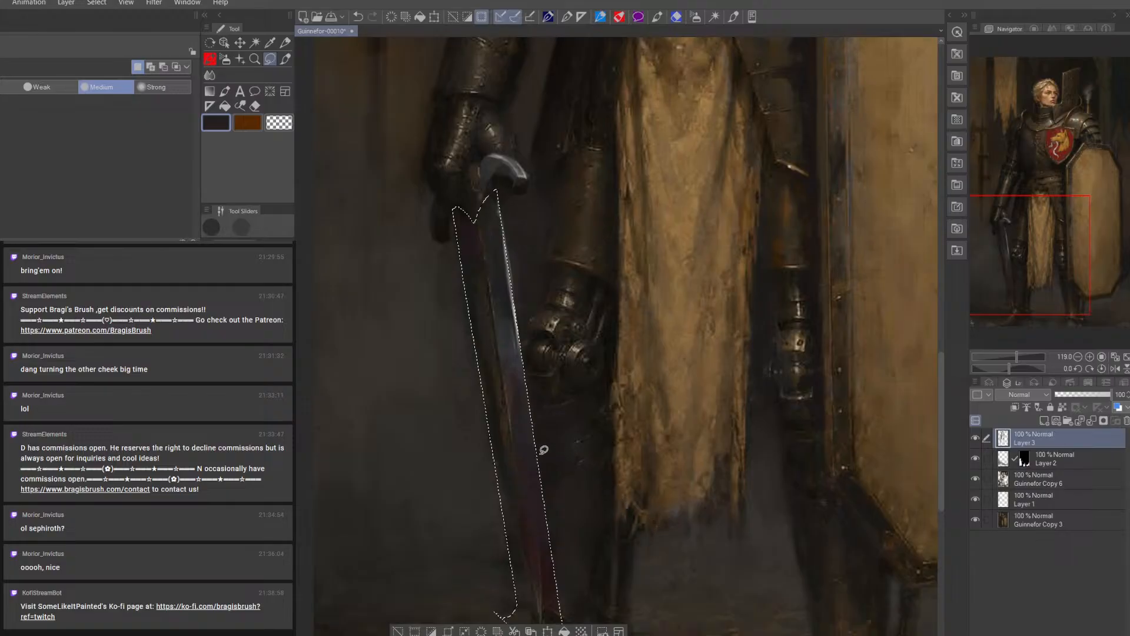
{"action": "left_click", "coordinate": [287, 60]}
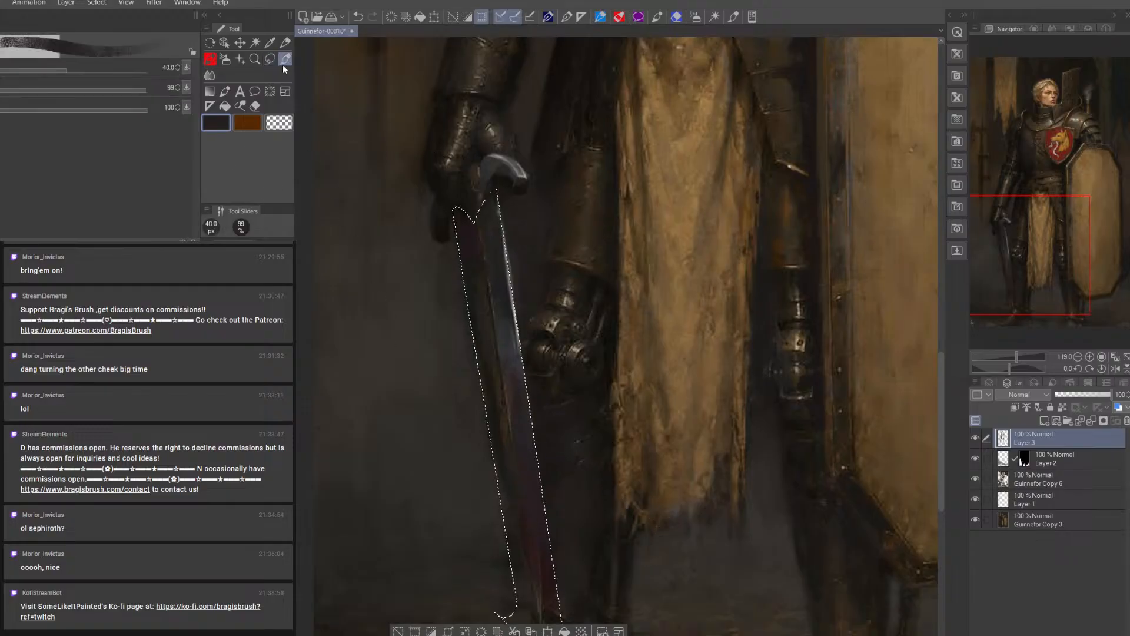
{"action": "key", "text": "bracketright"}
{"action": "key", "text": "bracketright"}
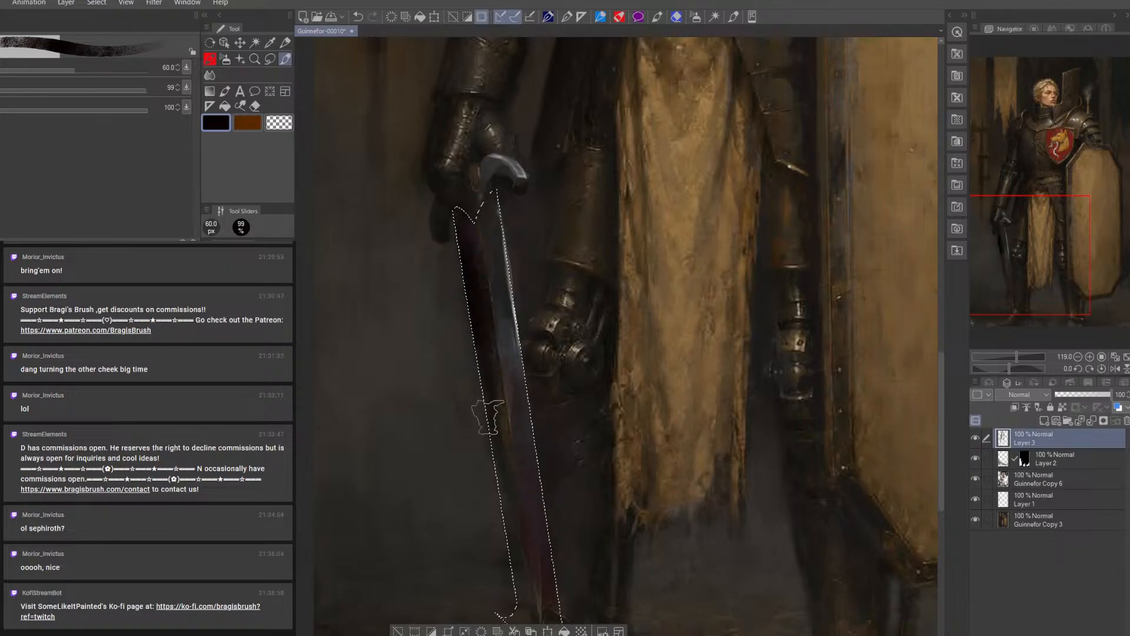
{"action": "left_click_drag", "start_coordinate": [504, 442], "coordinate": [506, 448]}
{"action": "left_click", "coordinate": [505, 377], "text": "alt"}
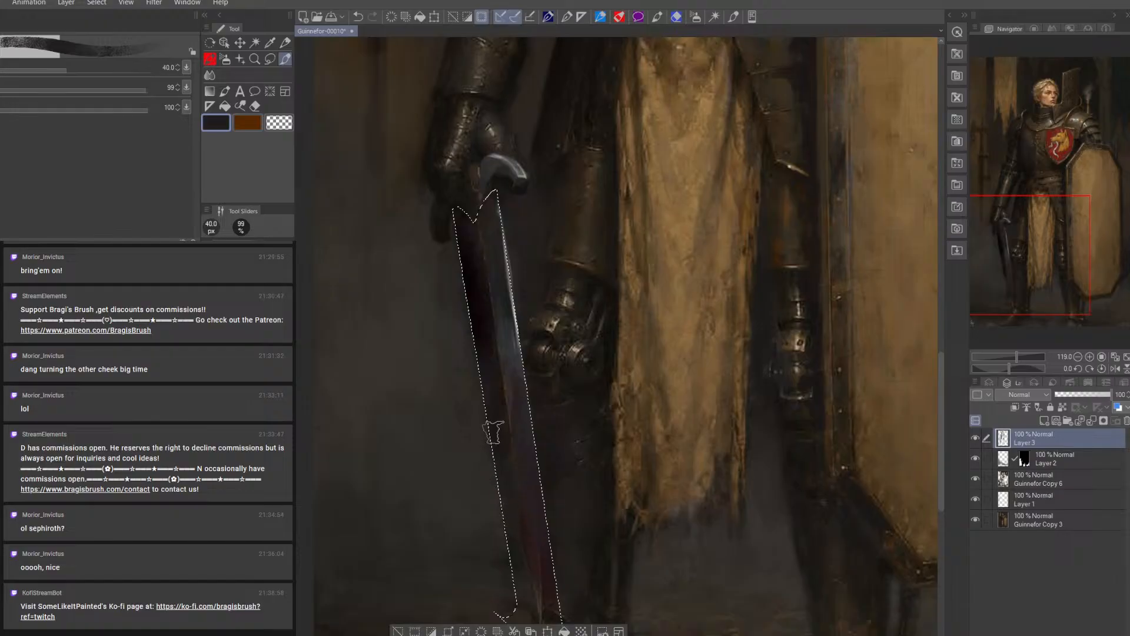
Paint black down both faces of the lower blade toward the tip, using a 40 px and a 50 px brush
{"action": "left_click", "coordinate": [147, 471]}
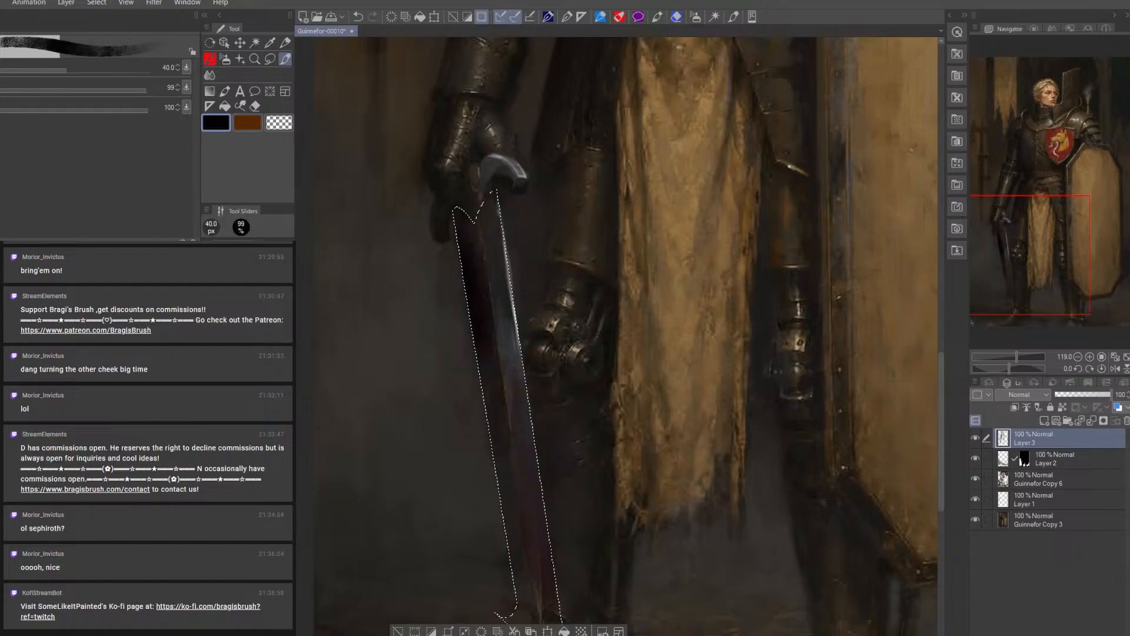
{"action": "mouse_move", "coordinate": [502, 494]}
{"action": "left_mouse_down"}
{"action": "mouse_move", "coordinate": [511, 548]}
{"action": "mouse_move", "coordinate": [535, 583]}
{"action": "left_mouse_up"}
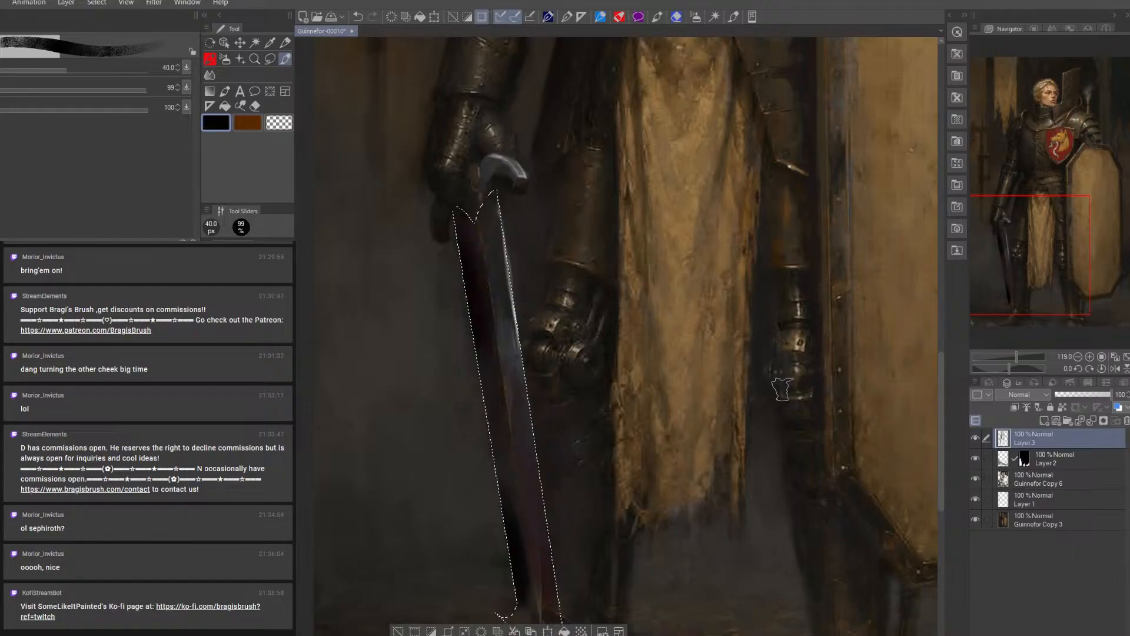
{"action": "key", "text": "]"}
{"action": "left_click_drag", "start_coordinate": [533, 474], "coordinate": [551, 580]}
{"action": "left_click_drag", "start_coordinate": [536, 506], "coordinate": [551, 601]}
{"action": "left_click_drag", "start_coordinate": [538, 540], "coordinate": [552, 604]}
{"action": "left_click_drag", "start_coordinate": [539, 496], "coordinate": [553, 609]}
{"action": "left_click_drag", "start_coordinate": [536, 507], "coordinate": [557, 610]}
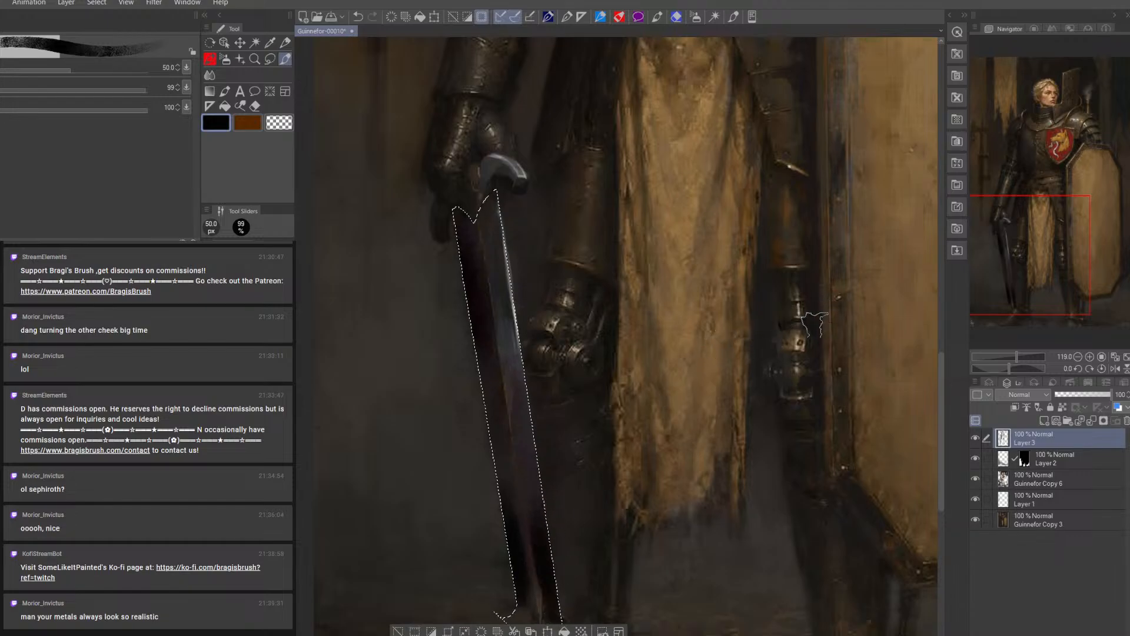
Refine the lower blade around its central ridge with sampled dark purple and black, reducing the brush to 20 to 25 px
{"action": "left_click_drag", "start_coordinate": [643, 514], "coordinate": [617, 269]}
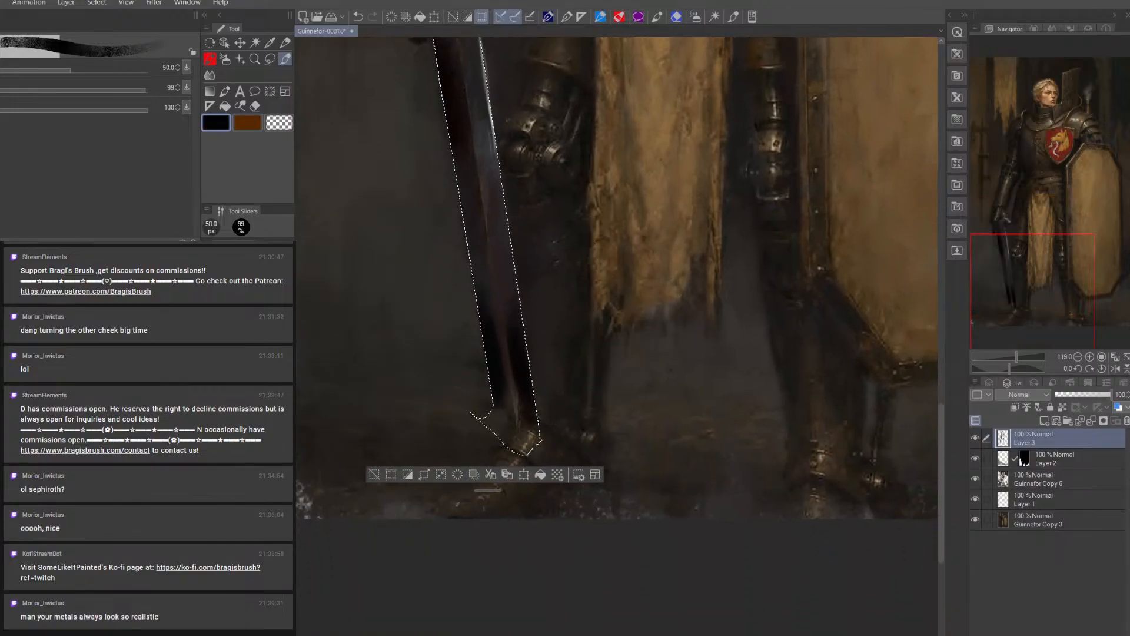
{"action": "left_click", "coordinate": [495, 275], "text": "alt"}
{"action": "key", "text": "bracketleft"}
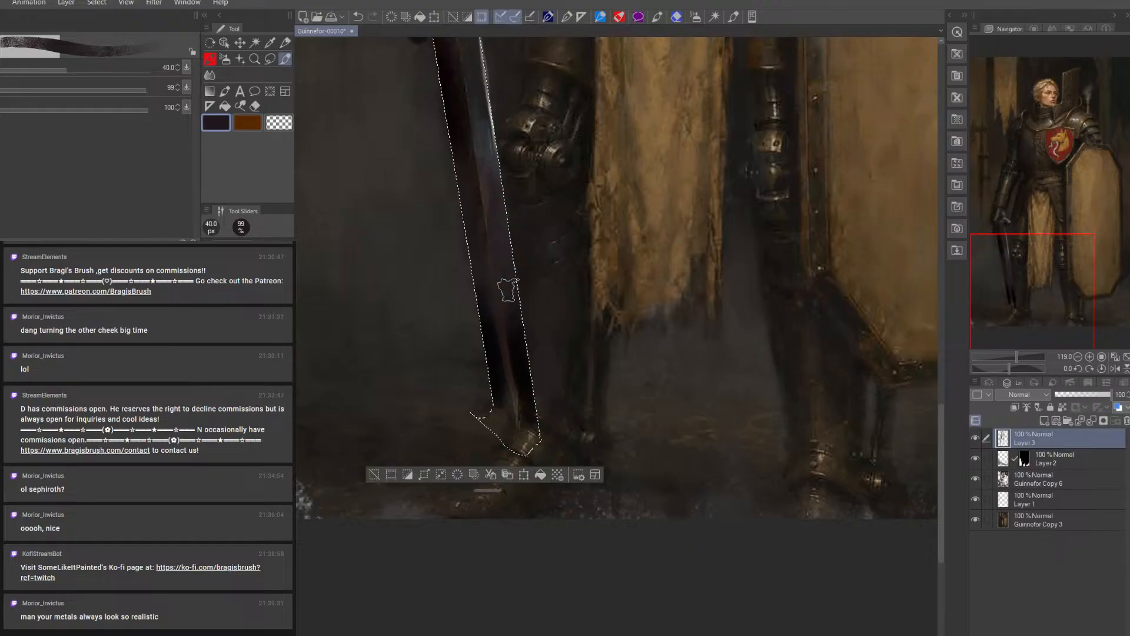
{"action": "key", "text": "bracketleft"}
{"action": "key", "text": "bracketleft"}
{"action": "key", "text": "bracketleft"}
{"action": "key", "text": "bracketleft"}
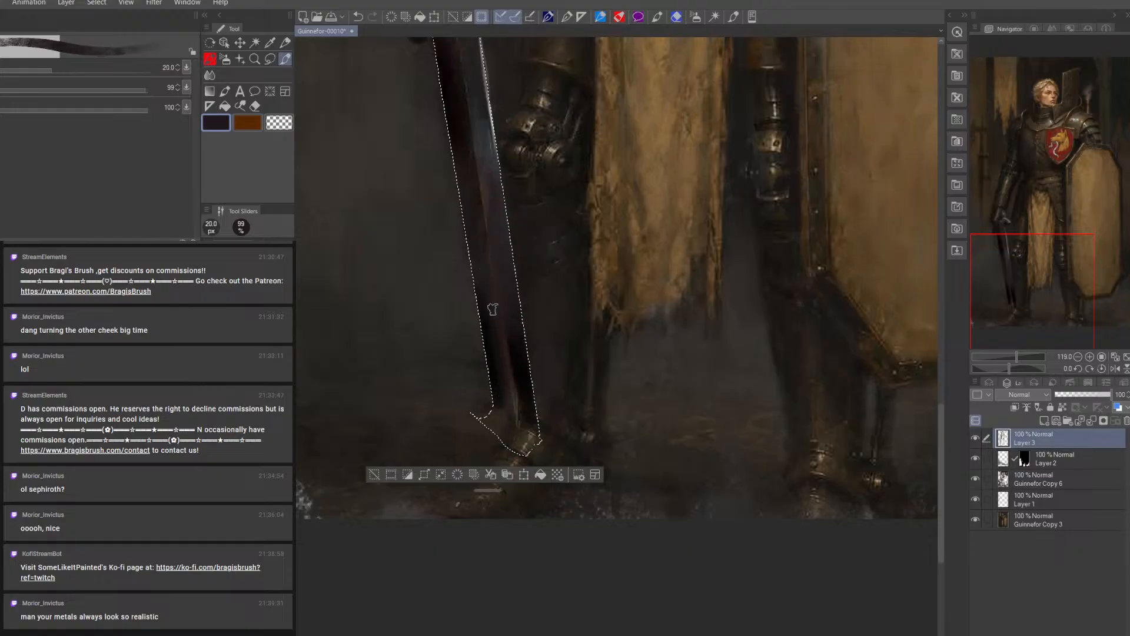
{"action": "left_click", "coordinate": [491, 320], "text": "alt"}
{"action": "key", "text": "bracketright"}
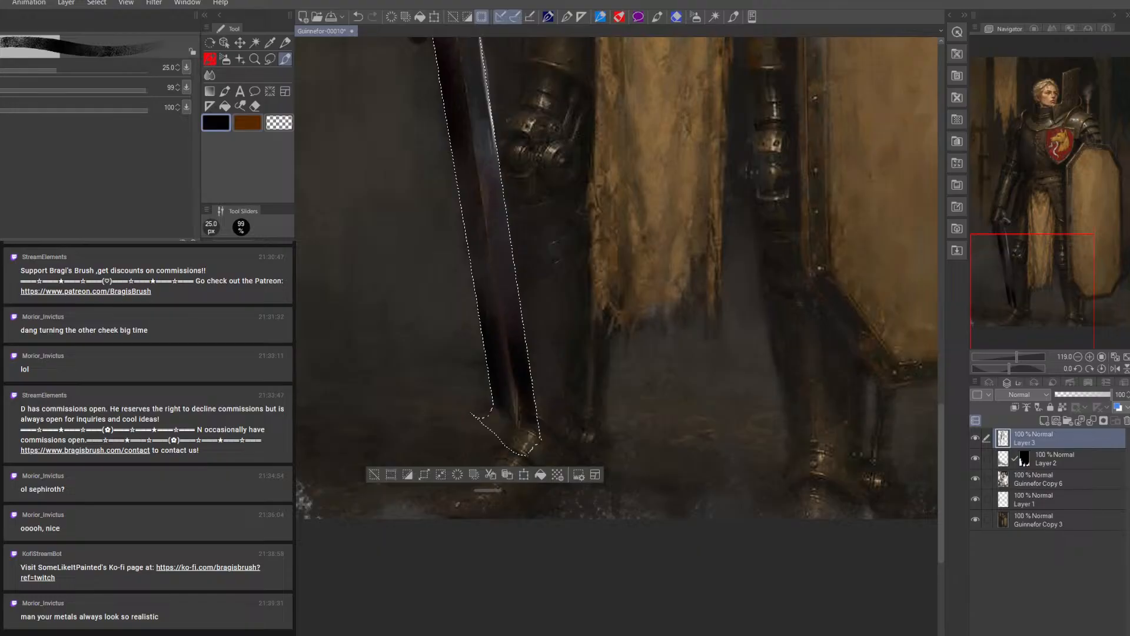
Save the painting as a new incremental file named Guinnefor-00011 in the folder the Sword
{"action": "left_click", "coordinate": [1, 3]}
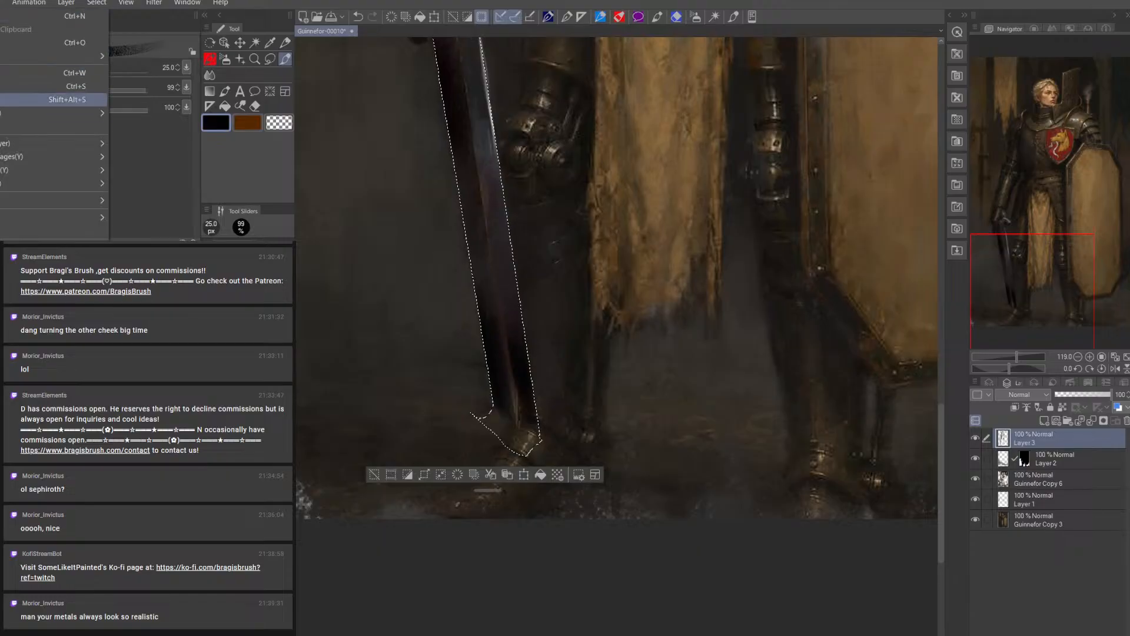
{"action": "left_click", "coordinate": [24, 99]}
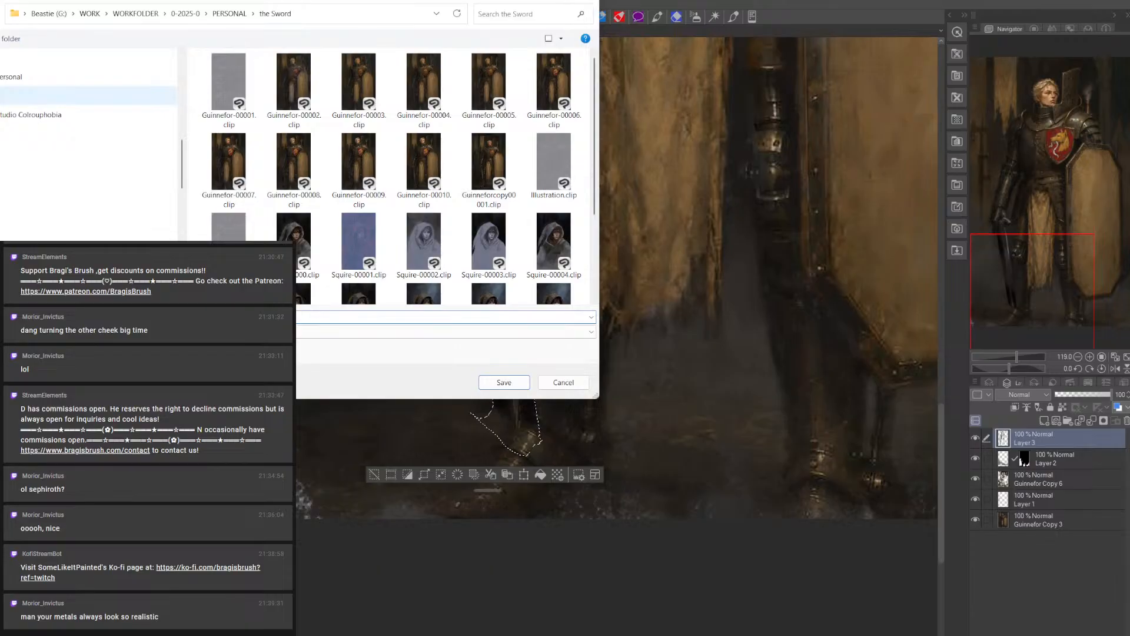
{"action": "key", "text": "Return"}
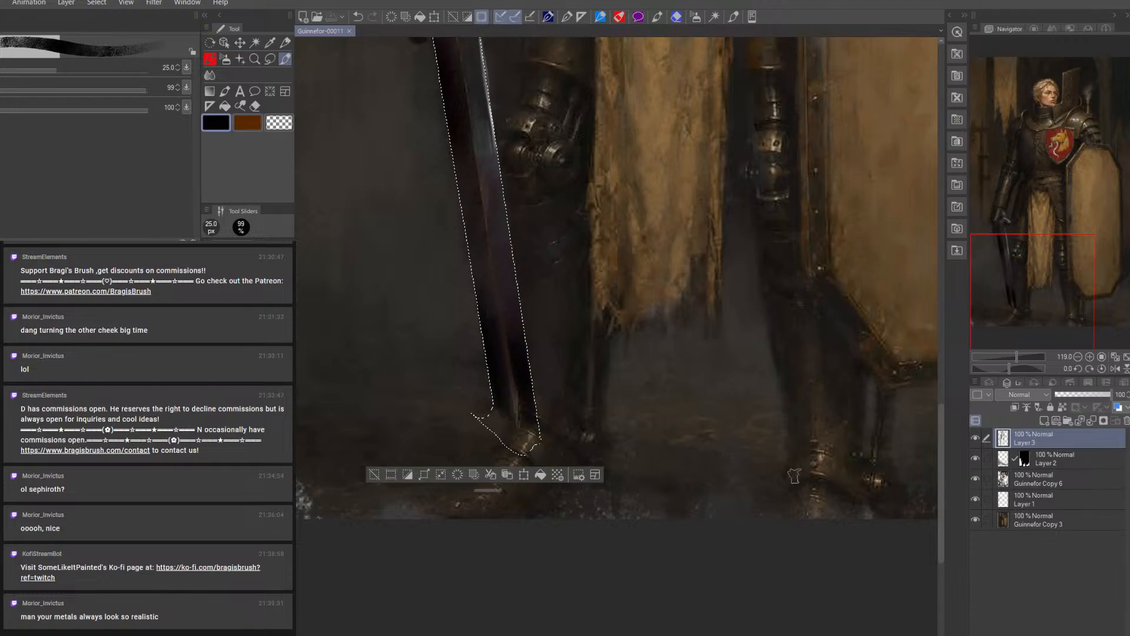
{"action": "scroll", "coordinate": [383, 227], "scroll_direction": "down", "scroll_amount": 1}
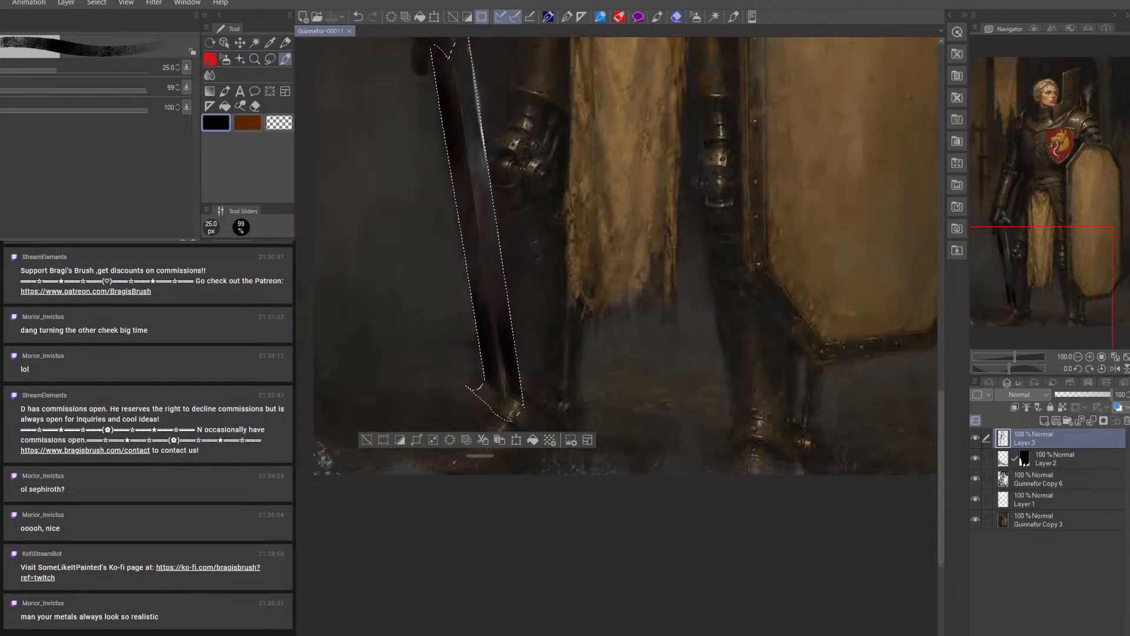
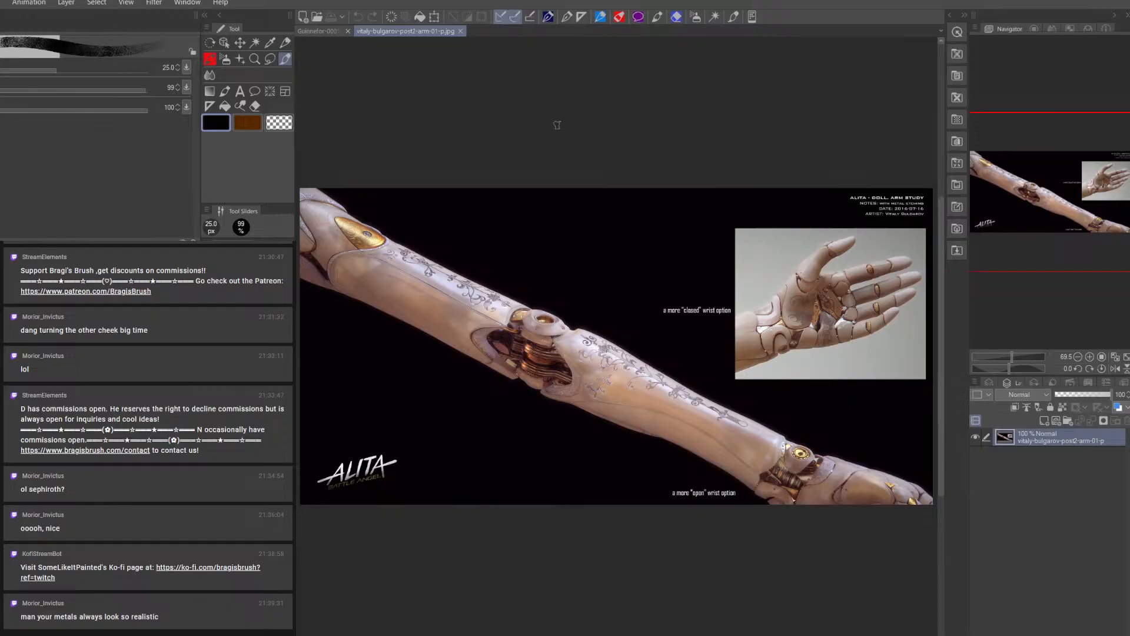
Close the arm study and dock the Orc-TheSword reference beside the painting, rotated so its sword stands upright
{"action": "left_click", "coordinate": [461, 31]}
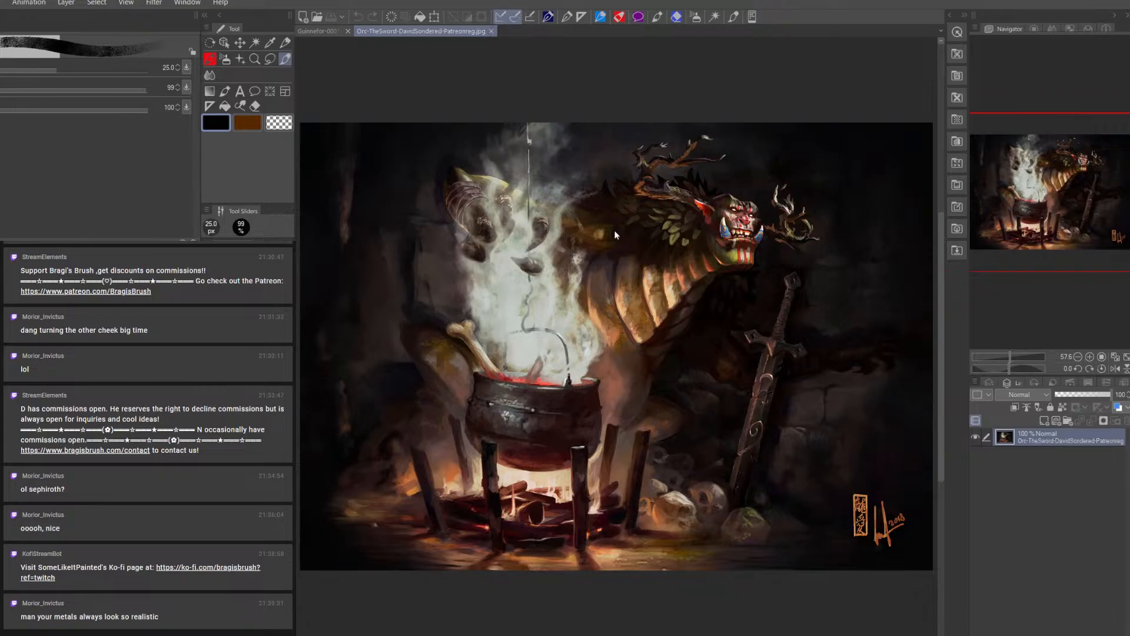
{"action": "left_click_drag", "start_coordinate": [450, 31], "coordinate": [302, 179]}
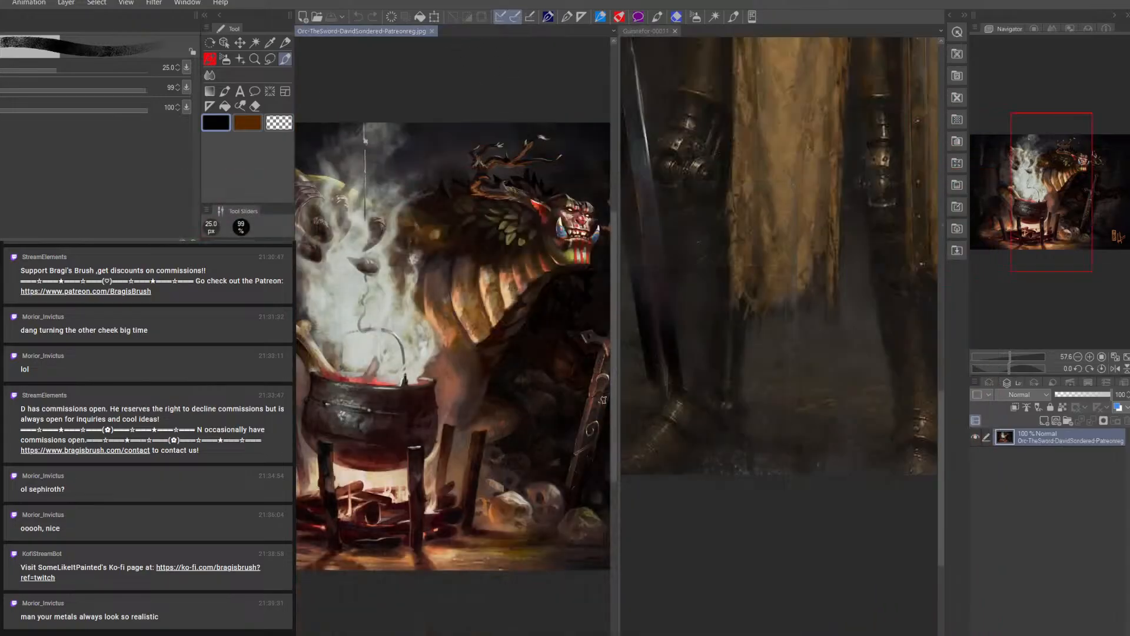
{"action": "scroll", "coordinate": [585, 395], "scroll_direction": "up", "scroll_amount": 3}
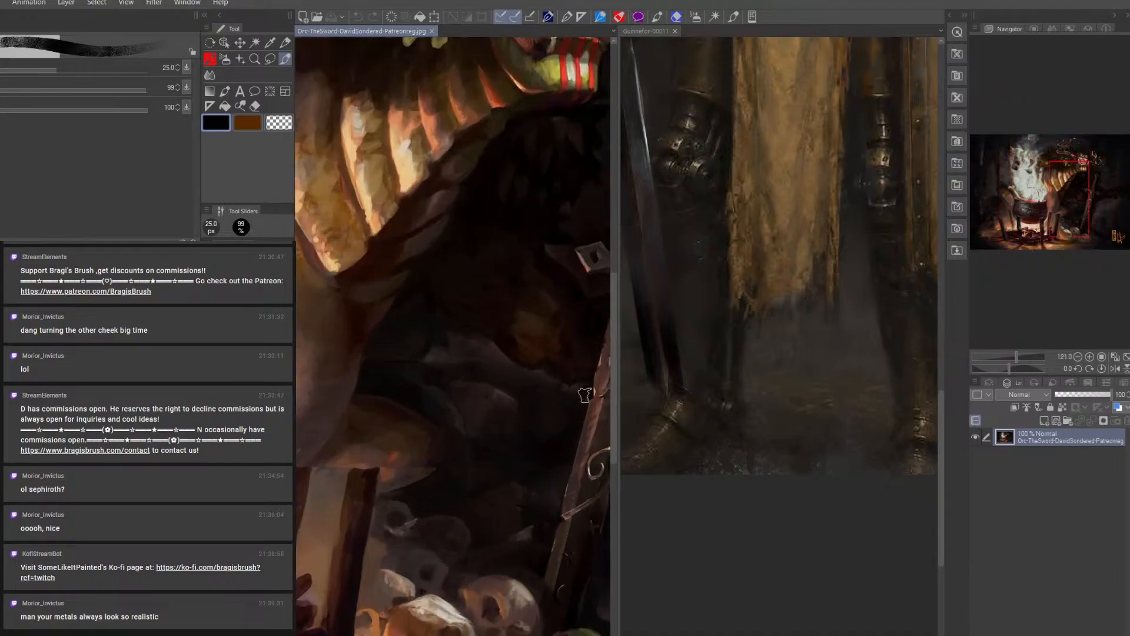
{"action": "left_click_drag", "start_coordinate": [571, 434], "coordinate": [365, 302]}
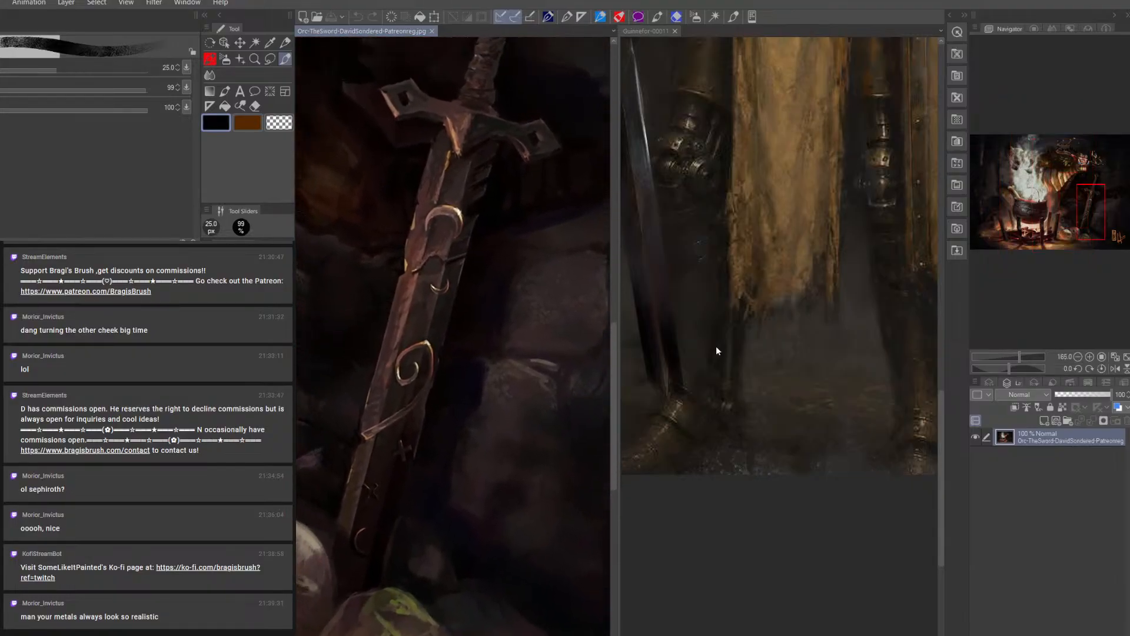
{"action": "left_click", "coordinate": [1078, 369]}
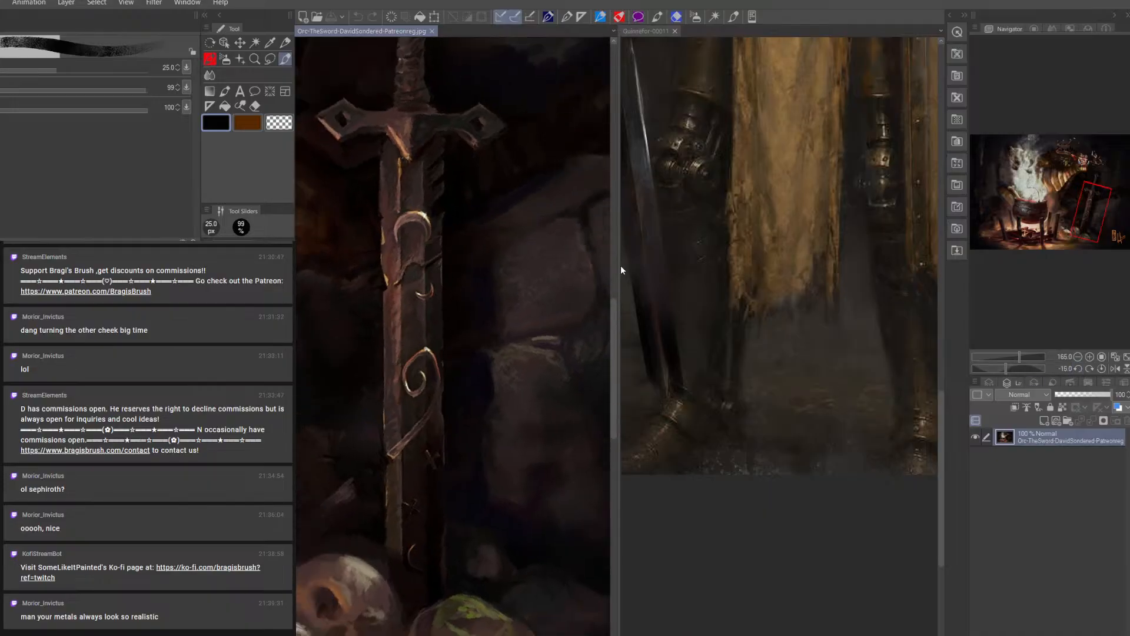
Give the painting the wider pane and frame the painted sword alongside the full reference sword
{"action": "left_click", "coordinate": [711, 359]}
{"action": "left_click_drag", "start_coordinate": [715, 368], "coordinate": [836, 559]}
{"action": "left_click_drag", "start_coordinate": [615, 419], "coordinate": [468, 415]}
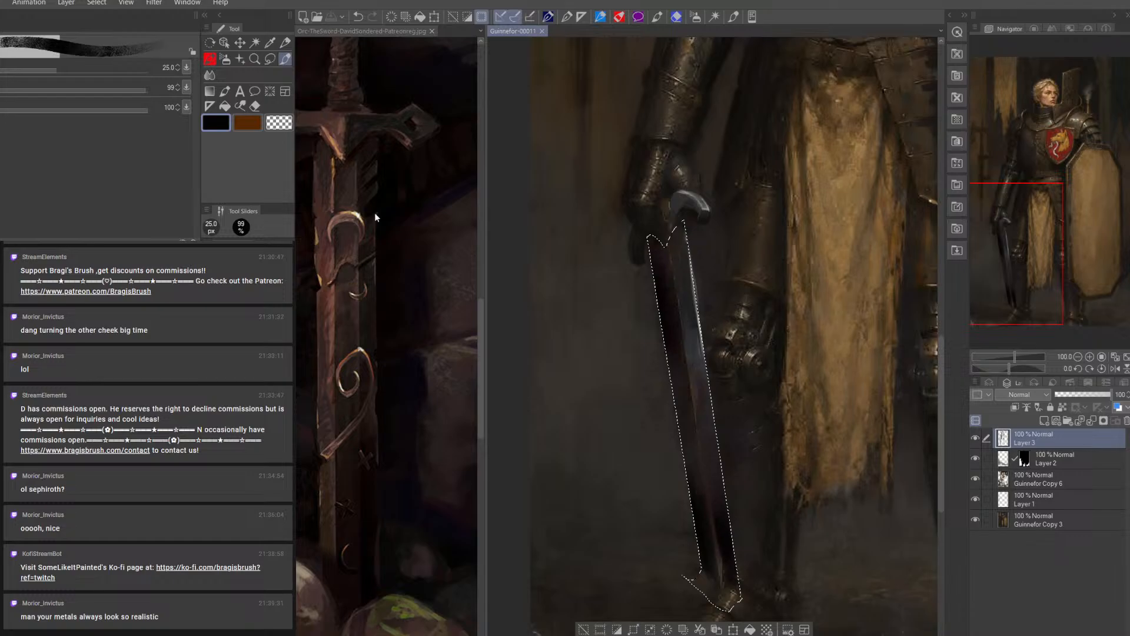
{"action": "left_click", "coordinate": [384, 128]}
{"action": "scroll", "coordinate": [371, 203], "scroll_direction": "down", "scroll_amount": 3}
{"action": "left_click_drag", "start_coordinate": [364, 225], "coordinate": [392, 316]}
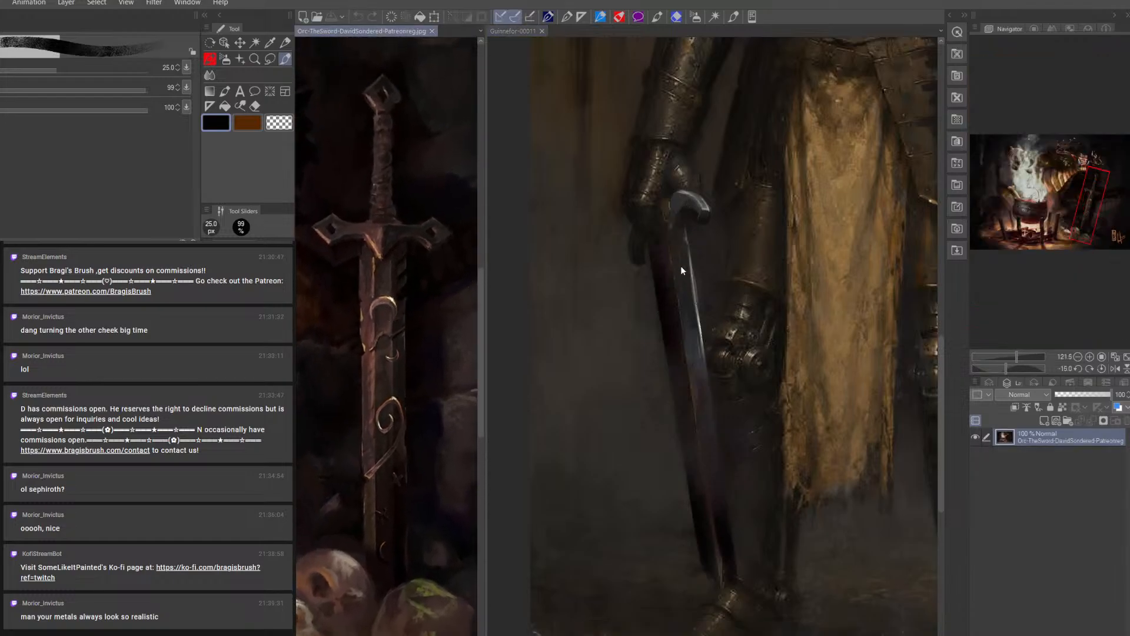
Deselect the blade and erase the crossguard's curled tip and the excess dark paint below the gauntlet, using a 12.5 to 20 px eraser
{"action": "left_click", "coordinate": [509, 30]}
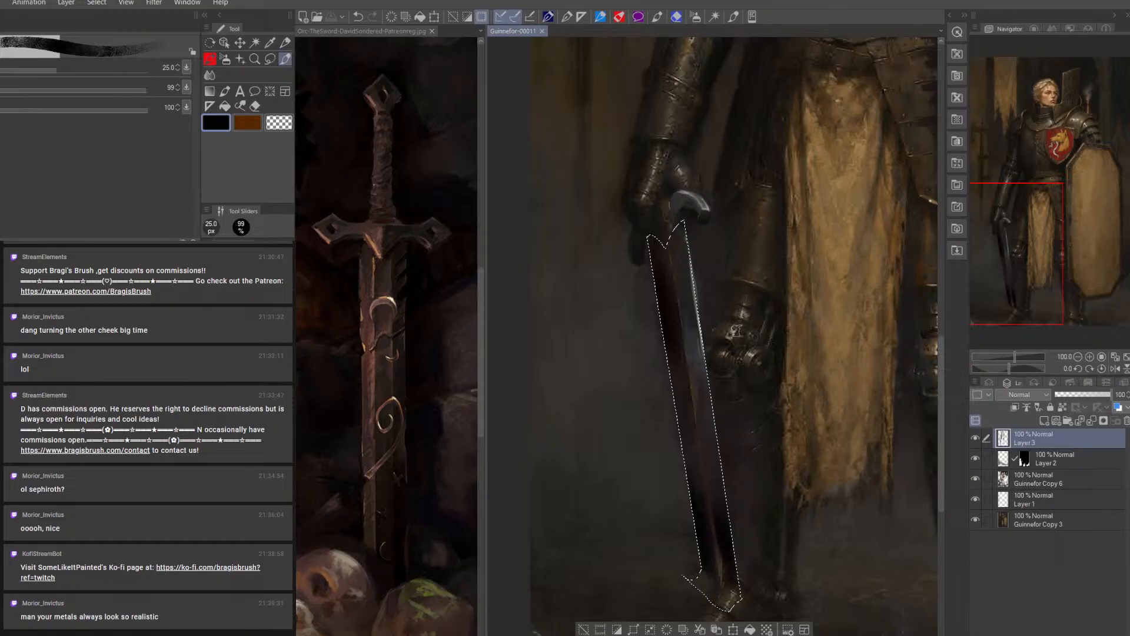
{"action": "left_click", "coordinate": [584, 629]}
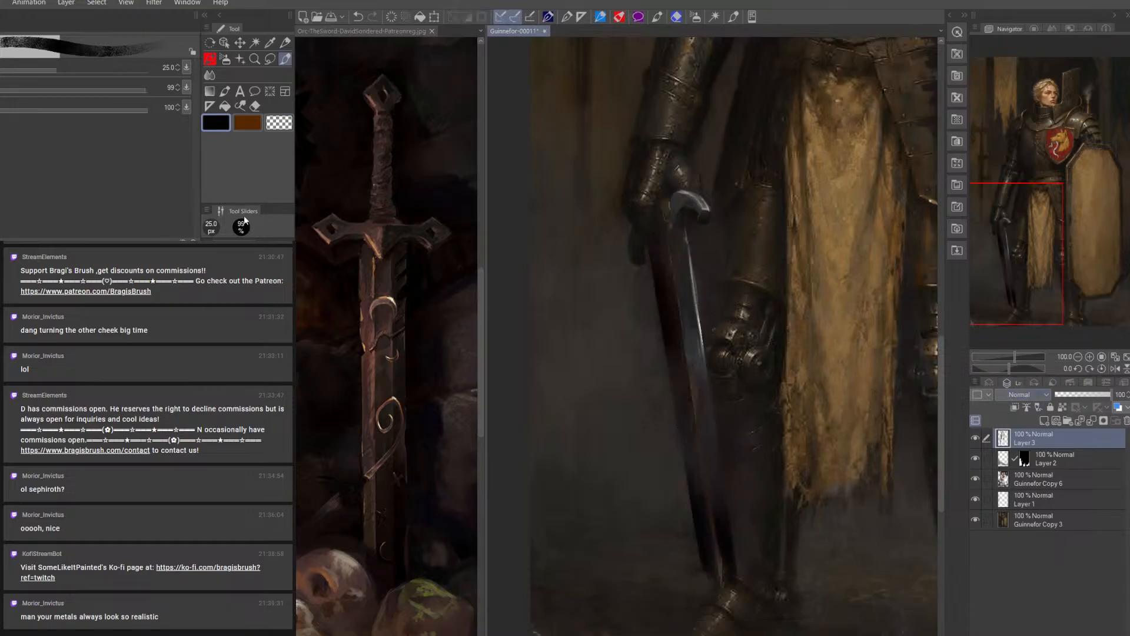
{"action": "key", "text": "e"}
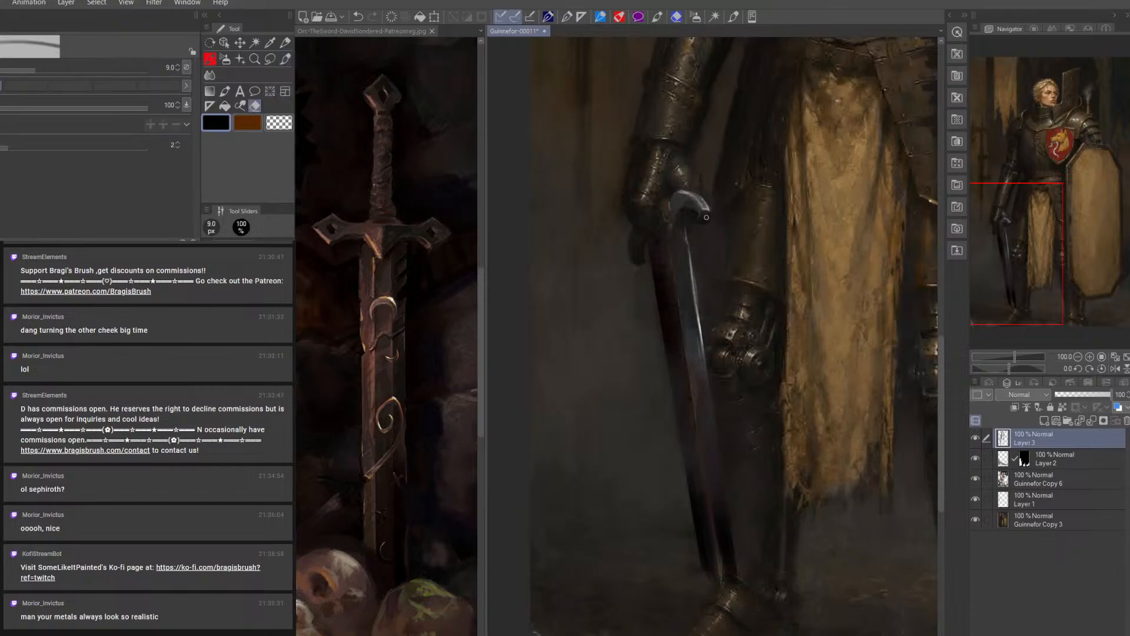
{"action": "key", "text": "bracketright"}
{"action": "mouse_move", "coordinate": [712, 204]}
{"action": "left_mouse_down"}
{"action": "mouse_move", "coordinate": [694, 222]}
{"action": "mouse_move", "coordinate": [702, 202]}
{"action": "left_mouse_up"}
{"action": "key", "text": "bracketright"}
{"action": "key", "text": "bracketright"}
{"action": "key", "text": "bracketright"}
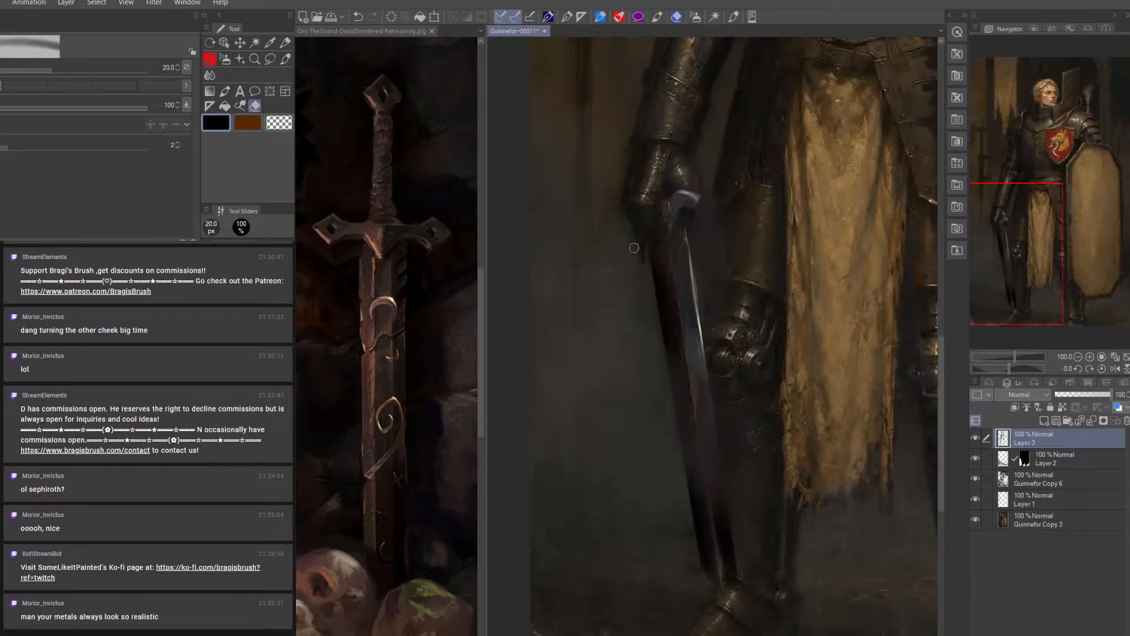
{"action": "key", "text": "bracketleft"}
{"action": "key", "text": "bracketleft"}
{"action": "key", "text": "bracketleft"}
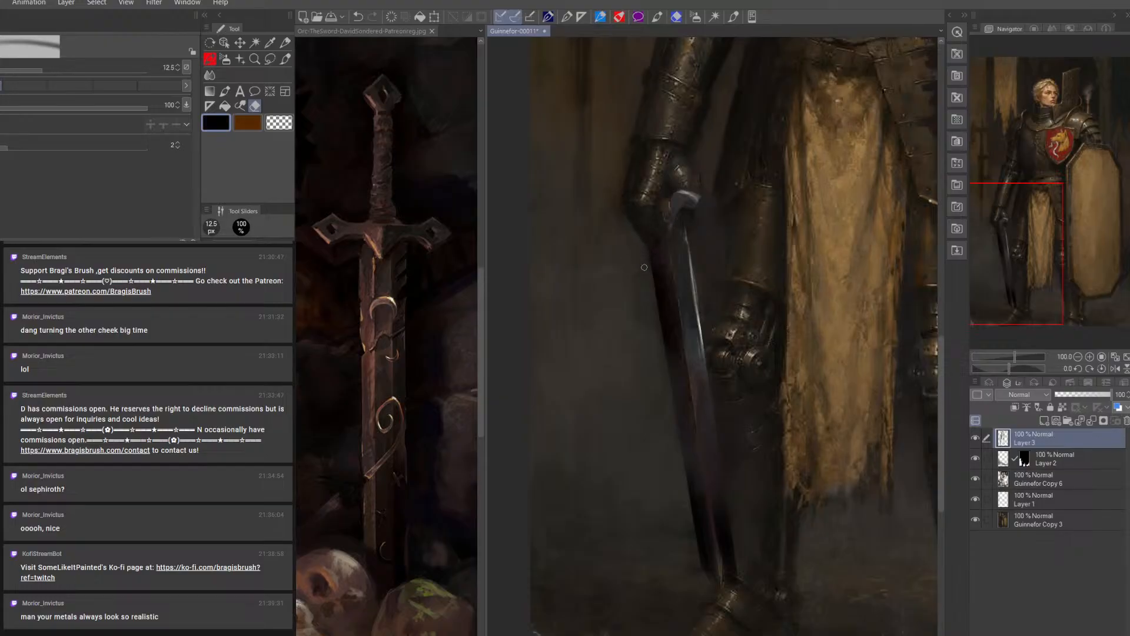
Darken the area where the gauntlet meets the blade with a sampled near-black and an 8 px brush
{"action": "left_click", "coordinate": [288, 59]}
{"action": "left_click", "coordinate": [646, 140], "text": "alt"}
{"action": "key", "text": "bracketleft"}
{"action": "key", "text": "bracketleft"}
{"action": "key", "text": "bracketleft"}
{"action": "key", "text": "bracketleft"}
{"action": "key", "text": "bracketleft"}
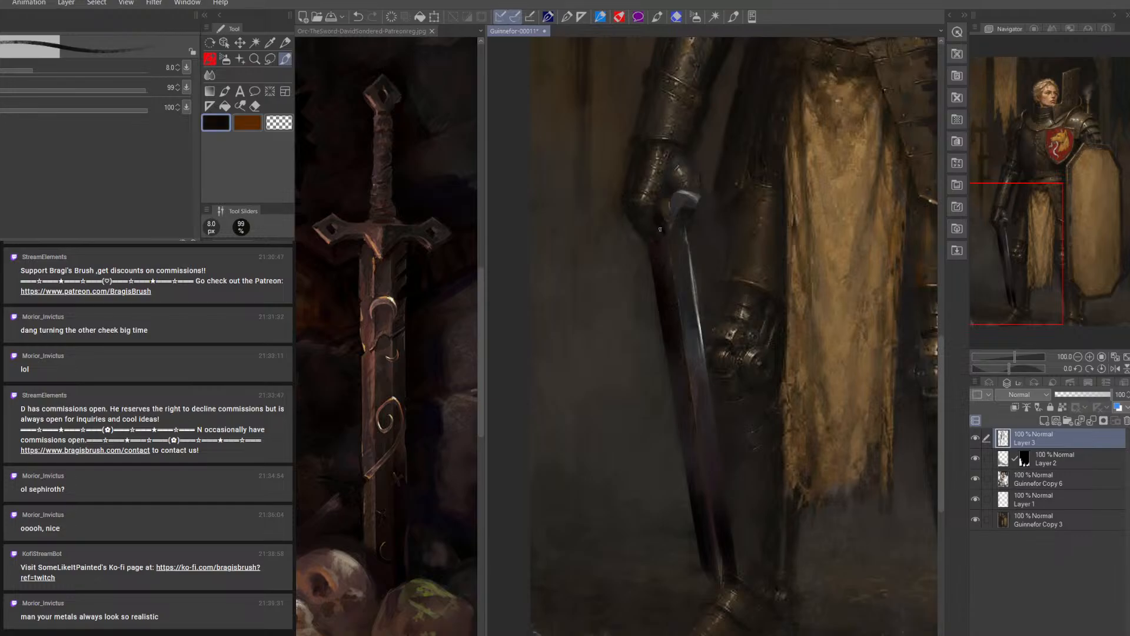
Paint the crossguard's central point in sampled light and dark greys, using a 7 to 9 px brush
{"action": "left_click", "coordinate": [695, 190], "text": "alt"}
{"action": "key", "text": "bracketleft"}
{"action": "key", "text": "bracketleft"}
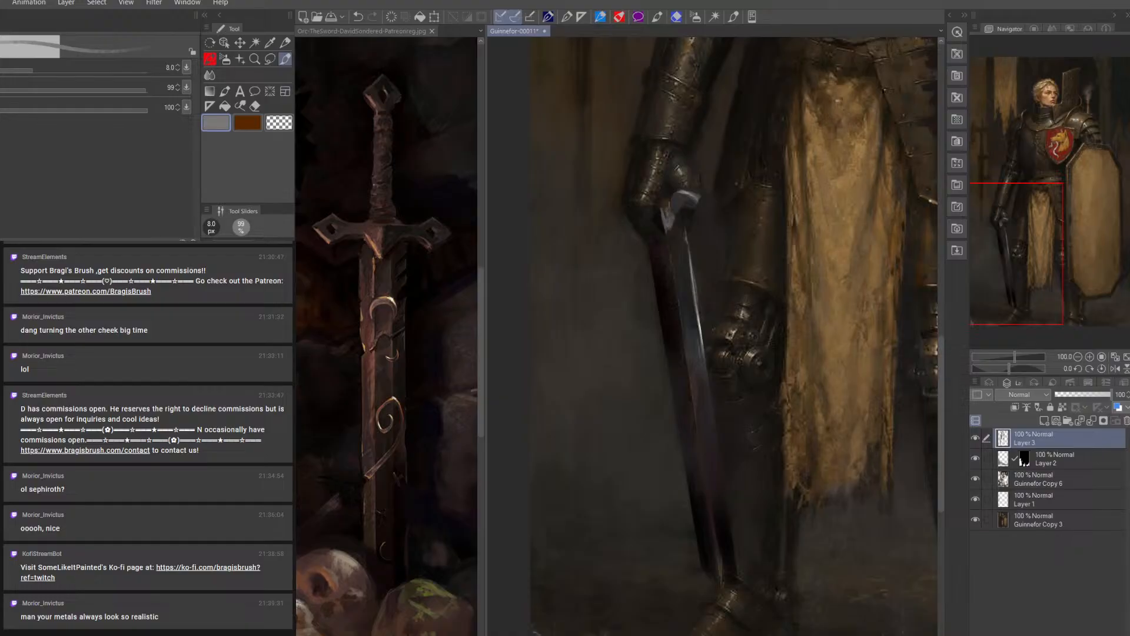
{"action": "left_click", "coordinate": [668, 215], "text": "alt"}
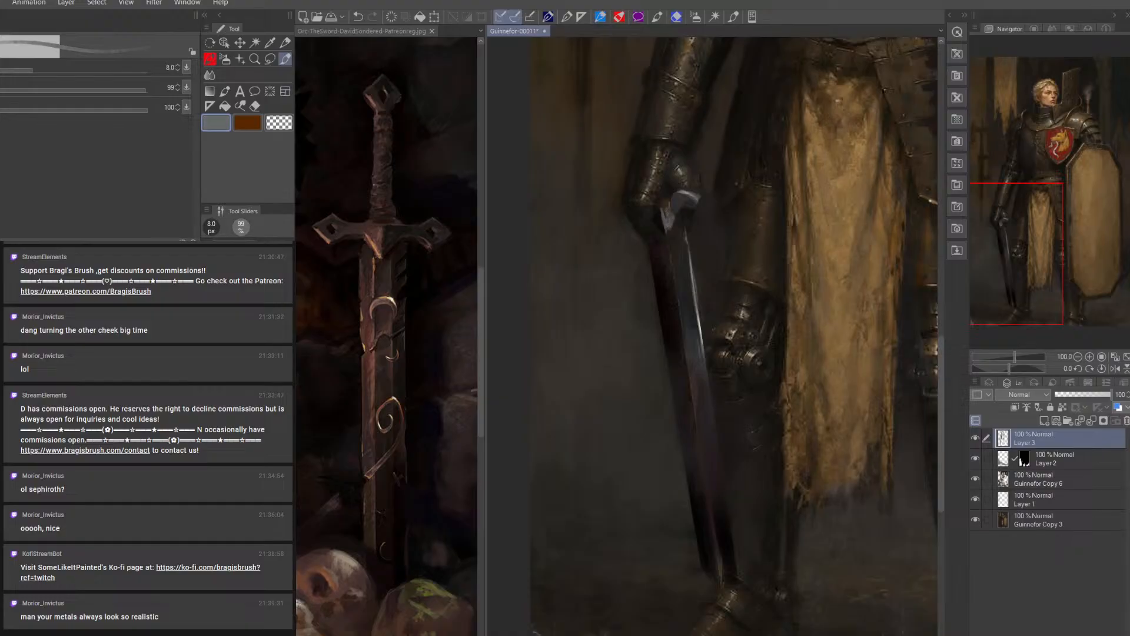
{"action": "left_click", "coordinate": [677, 210], "text": "alt"}
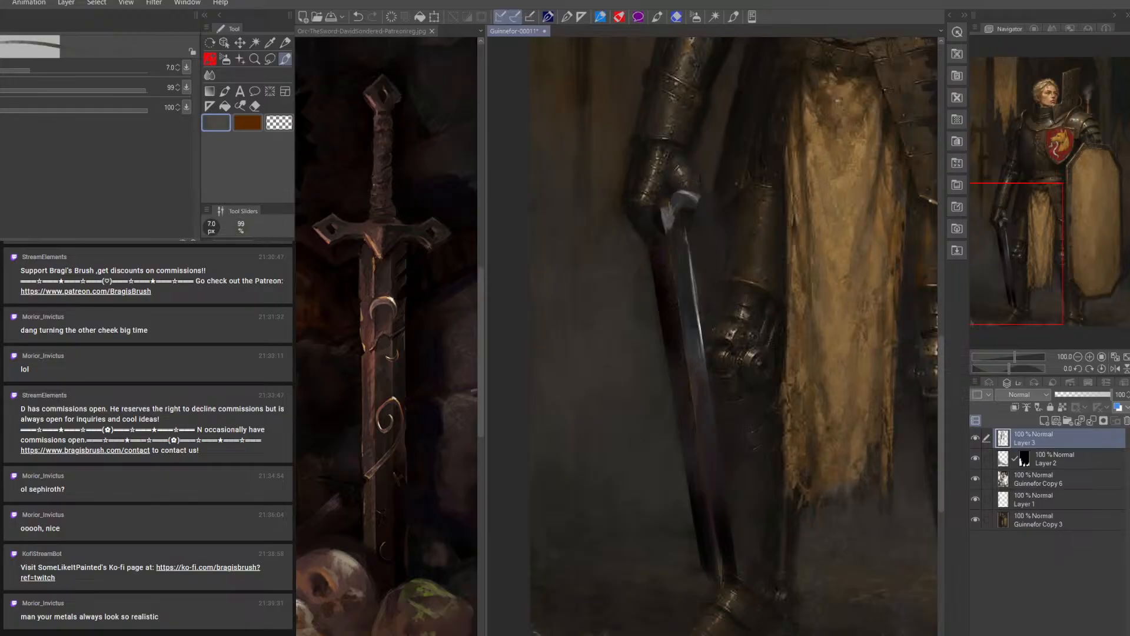
{"action": "left_click", "coordinate": [681, 220], "text": "alt"}
{"action": "key", "text": "]"}
{"action": "key", "text": "]"}
{"action": "left_click", "coordinate": [659, 210], "text": "alt"}
{"action": "mouse_move", "coordinate": [664, 207]}
{"action": "left_mouse_down"}
{"action": "mouse_move", "coordinate": [667, 221]}
{"action": "mouse_move", "coordinate": [670, 212]}
{"action": "left_mouse_up"}
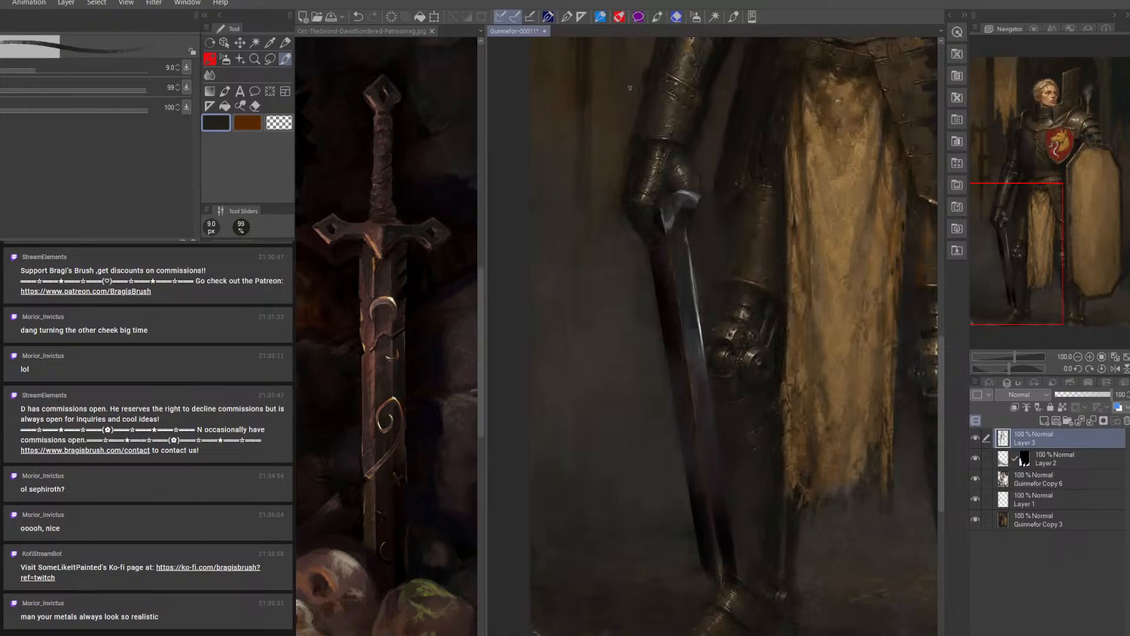
Refine the forearm armour's outer edge with a sampled near-black and clean it up with a 5 px eraser
{"action": "left_click", "coordinate": [643, 143], "text": "alt"}
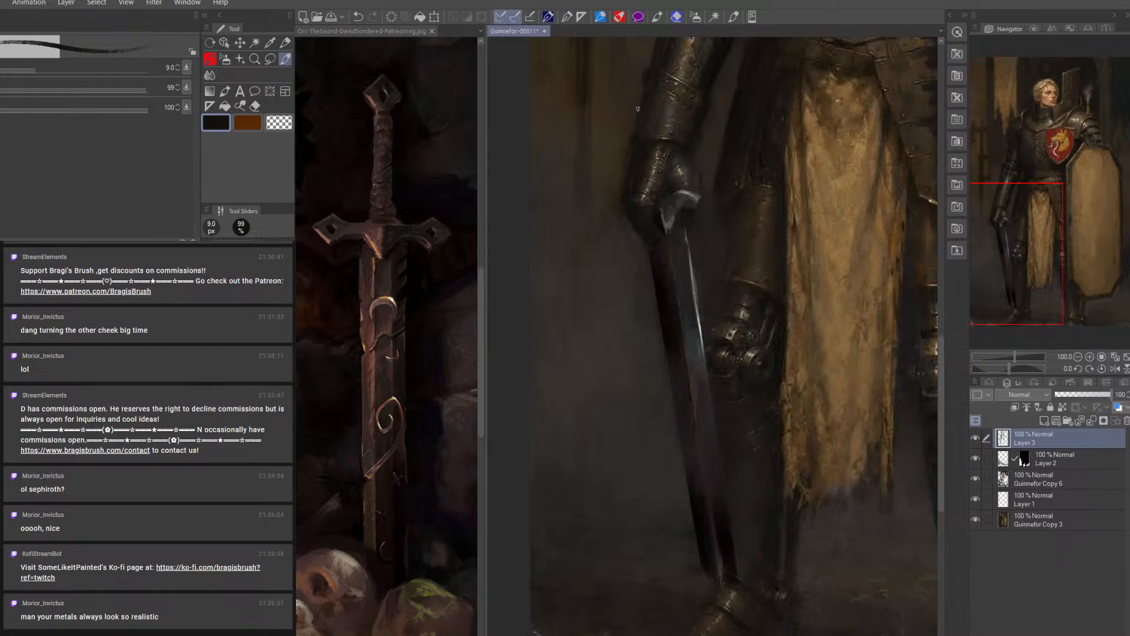
{"action": "key", "text": "bracketleft"}
{"action": "key", "text": "bracketleft"}
{"action": "key", "text": "bracketright"}
{"action": "key", "text": "bracketright"}
{"action": "key", "text": "bracketleft"}
{"action": "left_click", "coordinate": [255, 105]}
{"action": "key", "text": "bracketleft"}
{"action": "key", "text": "bracketleft"}
{"action": "key", "text": "bracketleft"}
{"action": "key", "text": "bracketleft"}
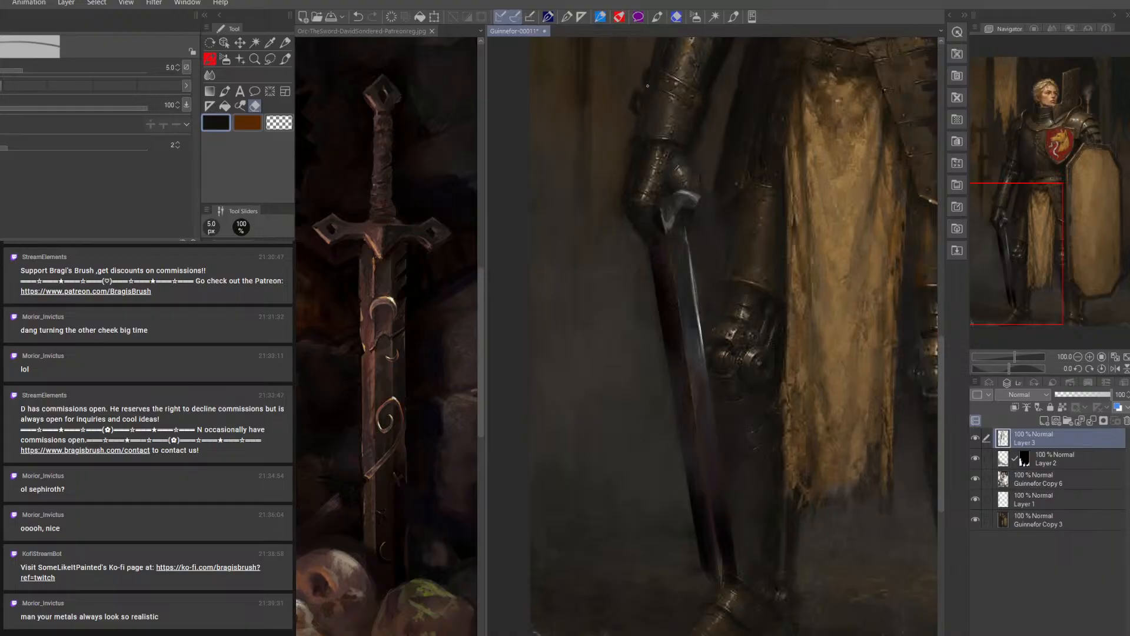
Reshape the crossguard's silhouette in near-black, adding its outer arm beyond the gauntlet and a flared tip over the blade, with a 7 to 8 px brush
{"action": "left_click", "coordinate": [286, 59]}
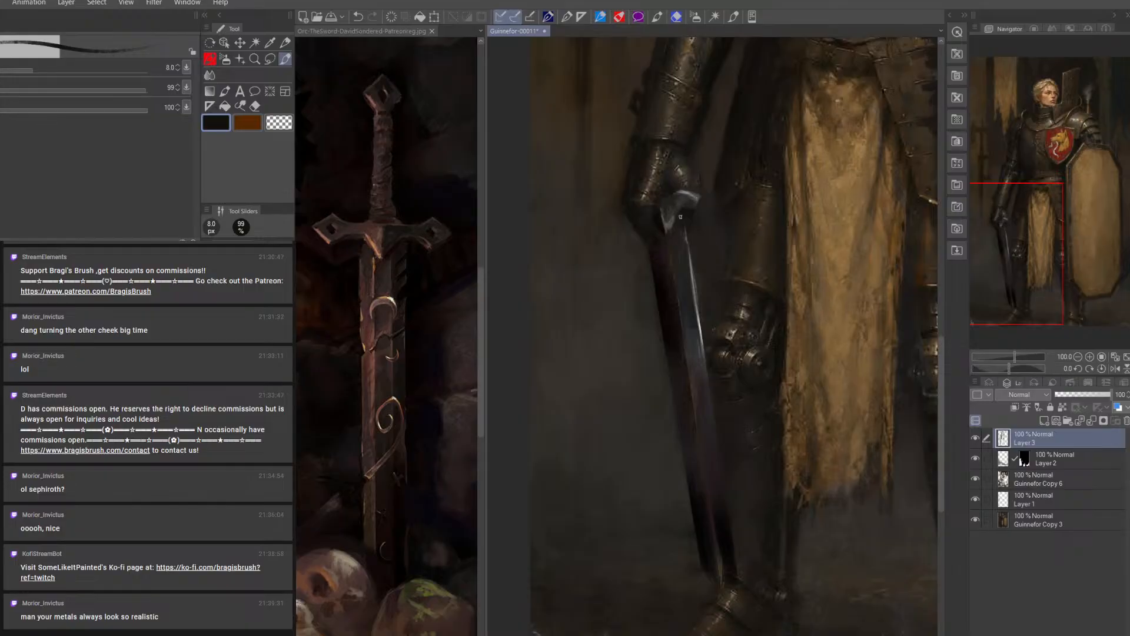
{"action": "left_click_drag", "start_coordinate": [678, 215], "coordinate": [668, 229]}
{"action": "key", "text": "bracketright"}
{"action": "mouse_move", "coordinate": [612, 225]}
{"action": "left_mouse_down"}
{"action": "mouse_move", "coordinate": [625, 217]}
{"action": "mouse_move", "coordinate": [627, 229]}
{"action": "left_mouse_up"}
{"action": "key", "text": "bracketleft"}
{"action": "key", "text": "bracketleft"}
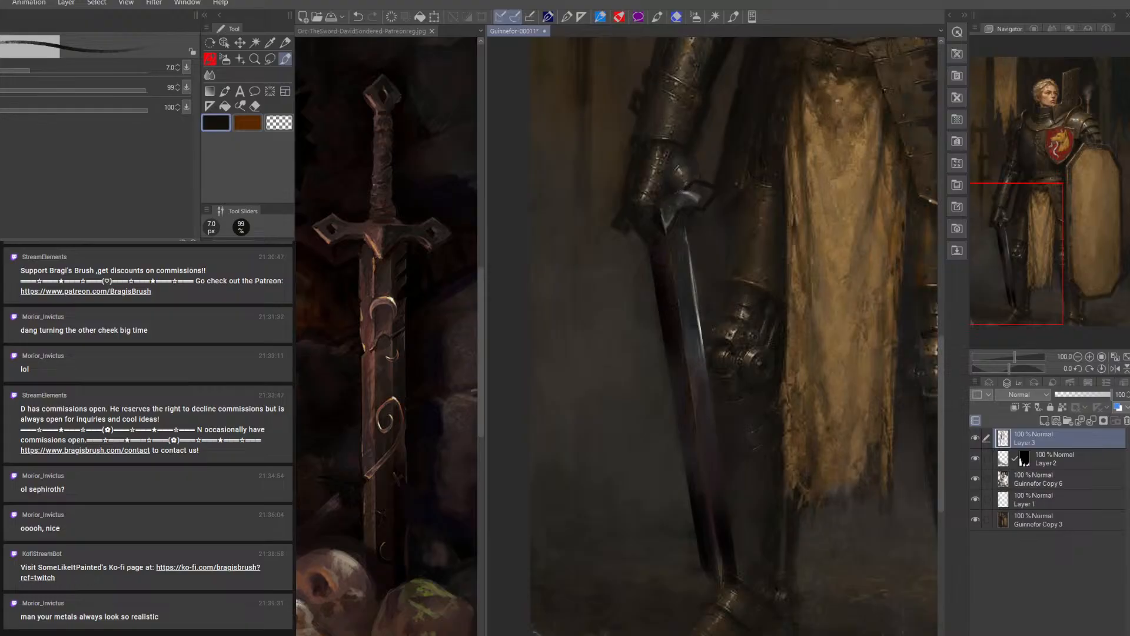
Paint the crossguard's flared tip in sampled blue-greys, starting with a 6 px brush and enlarging it for the darker fill
{"action": "left_click", "coordinate": [684, 199], "text": "alt"}
{"action": "key", "text": "bracketright"}
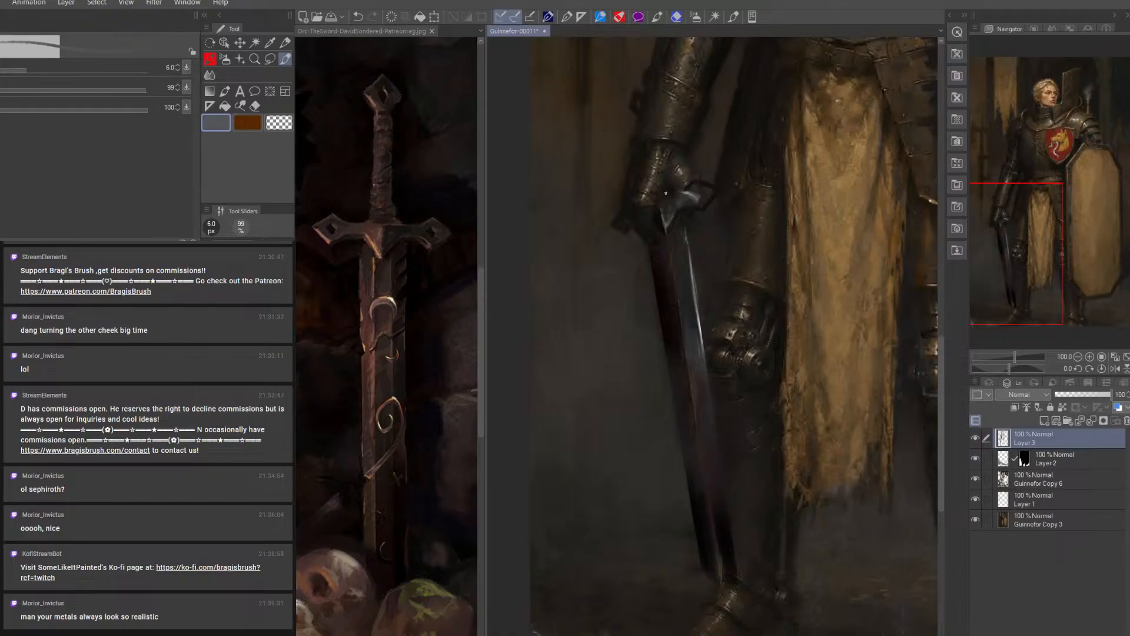
{"action": "left_click_drag", "start_coordinate": [699, 182], "coordinate": [715, 187]}
{"action": "left_click", "coordinate": [700, 197], "text": "alt"}
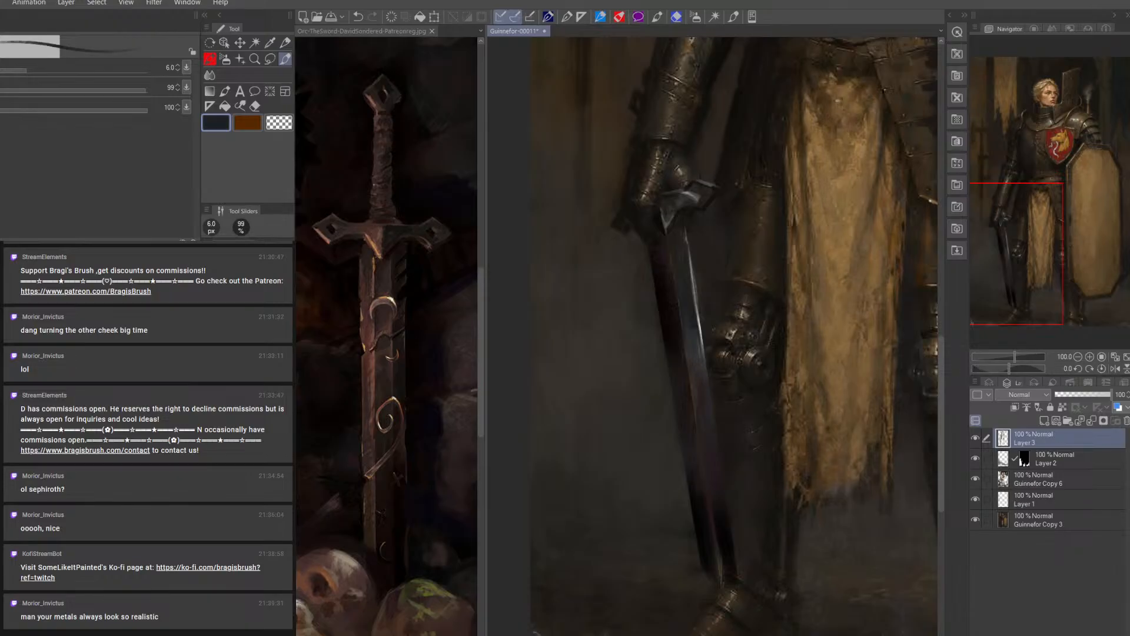
{"action": "key", "text": "bracketright"}
{"action": "key", "text": "bracketright"}
{"action": "key", "text": "bracketright"}
{"action": "left_click_drag", "start_coordinate": [693, 189], "coordinate": [700, 200]}
Extend the crossguard's flared tip toward the thigh armour and outline it with sampled near-black and dark grey, using a 7 to 8 px brush
{"action": "left_click", "coordinate": [668, 220], "text": "alt"}
{"action": "key", "text": "bracketleft"}
{"action": "key", "text": "bracketleft"}
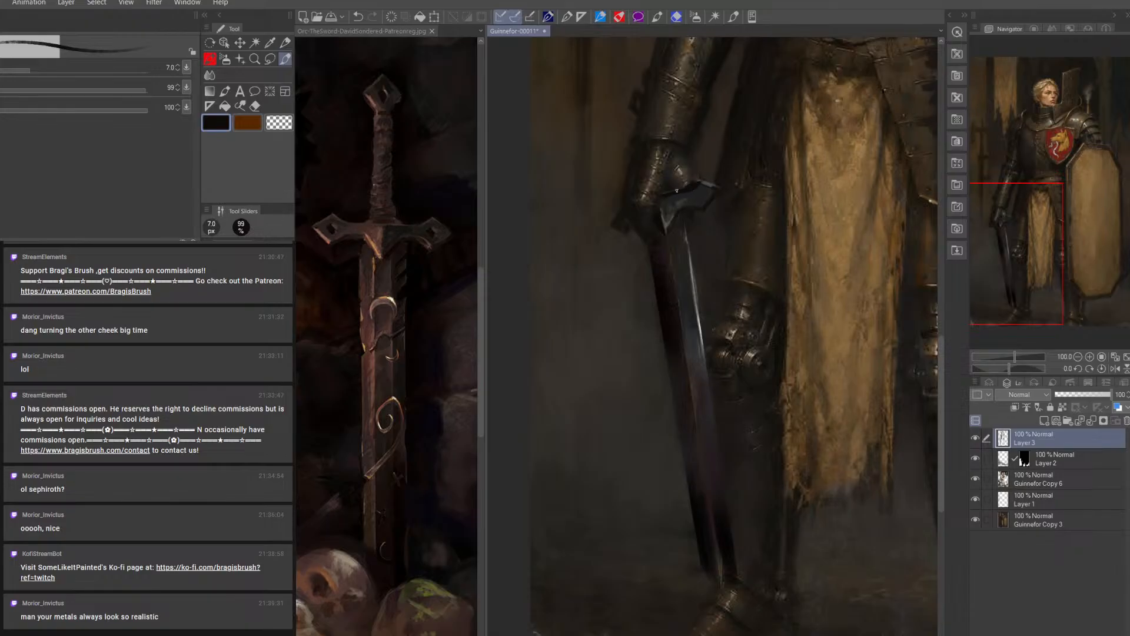
{"action": "left_click", "coordinate": [681, 184], "text": "alt"}
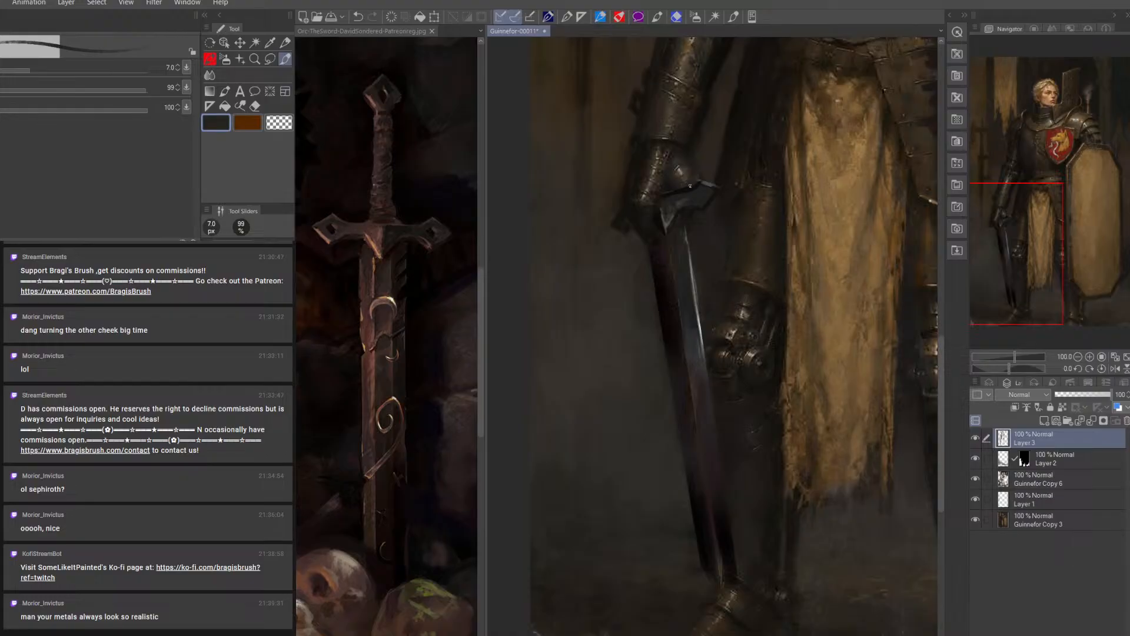
{"action": "left_click", "coordinate": [663, 217], "text": "alt"}
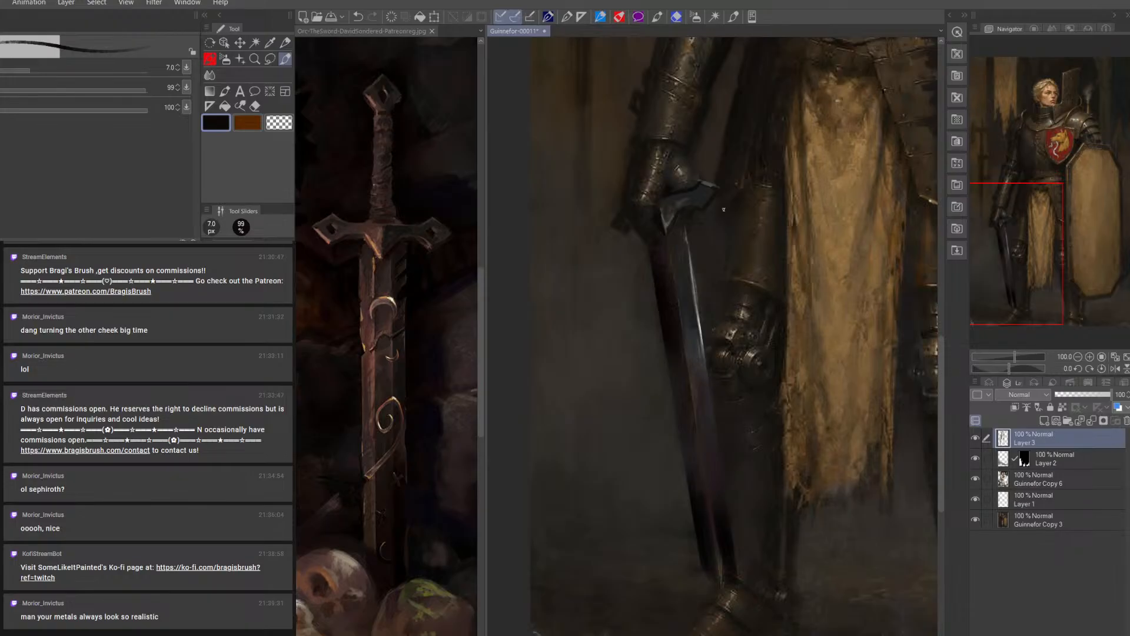
{"action": "key", "text": "bracketleft"}
{"action": "left_click", "coordinate": [699, 194], "text": "alt"}
{"action": "key", "text": "bracketright"}
{"action": "key", "text": "bracketright"}
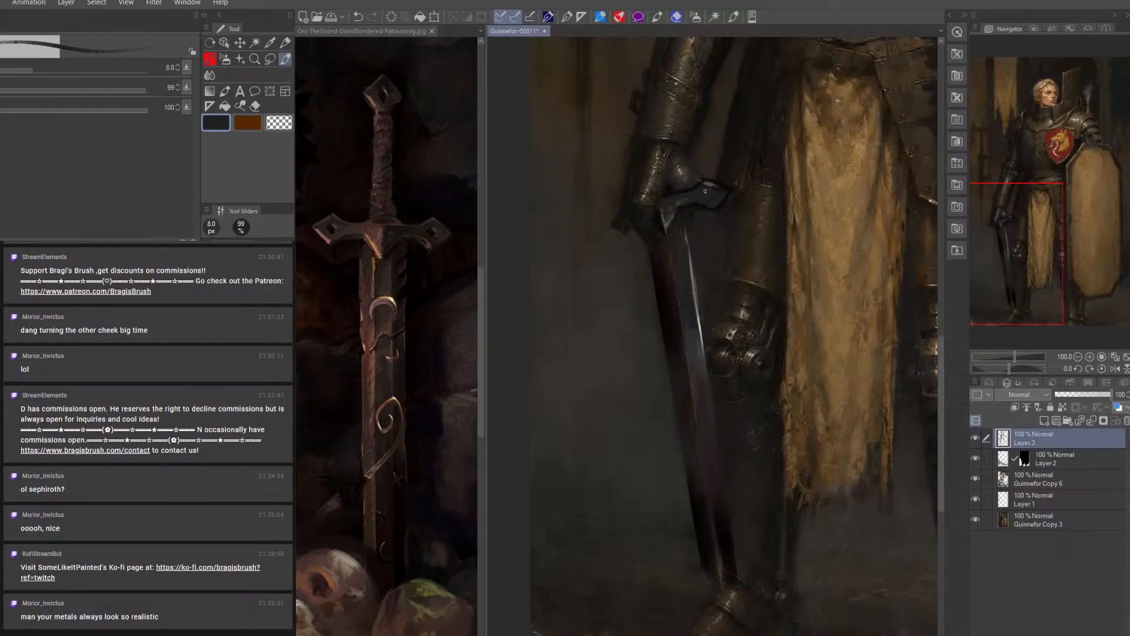
Fill the face of the crossguard's flared tip with a flat dark grey, adjusting the brush size around 8 px
{"action": "key", "text": "bracketright"}
{"action": "key", "text": "bracketleft"}
{"action": "key", "text": "bracketleft"}
{"action": "key", "text": "bracketright"}
{"action": "key", "text": "bracketright"}
Darken the crossguard from its flared tip to its centre with a sampled near-black, using a 12.5 px and an 8 px brush
{"action": "left_click", "coordinate": [683, 200], "text": "alt"}
{"action": "key", "text": "bracketright"}
{"action": "key", "text": "bracketright"}
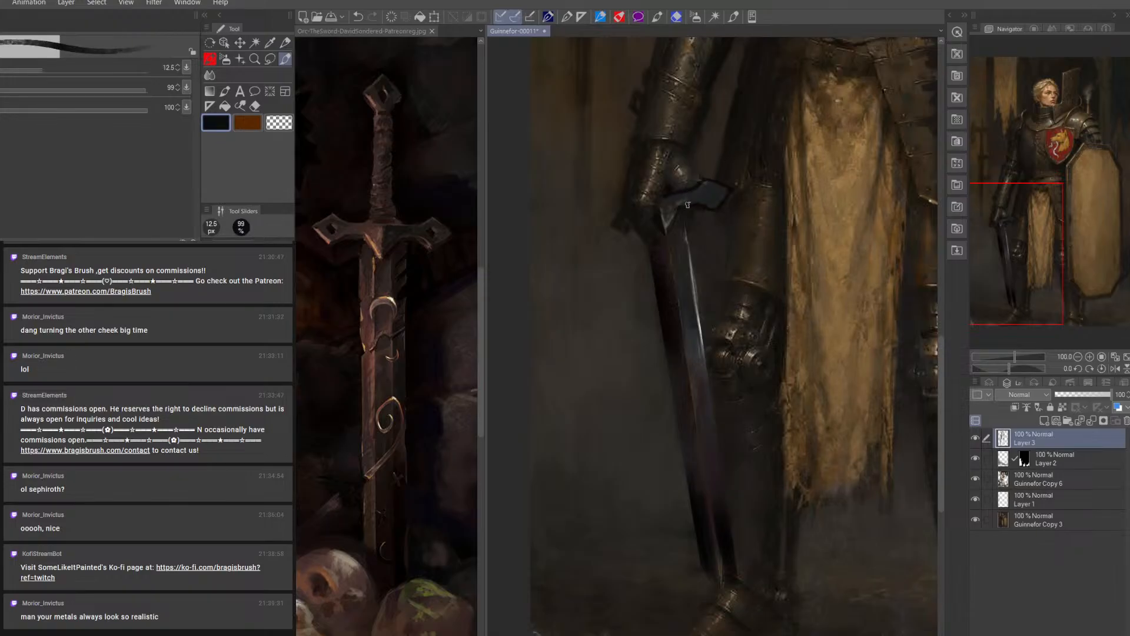
{"action": "left_click_drag", "start_coordinate": [671, 200], "coordinate": [695, 195]}
{"action": "left_click", "coordinate": [668, 210], "text": "alt"}
{"action": "key", "text": "bracketleft"}
{"action": "key", "text": "bracketleft"}
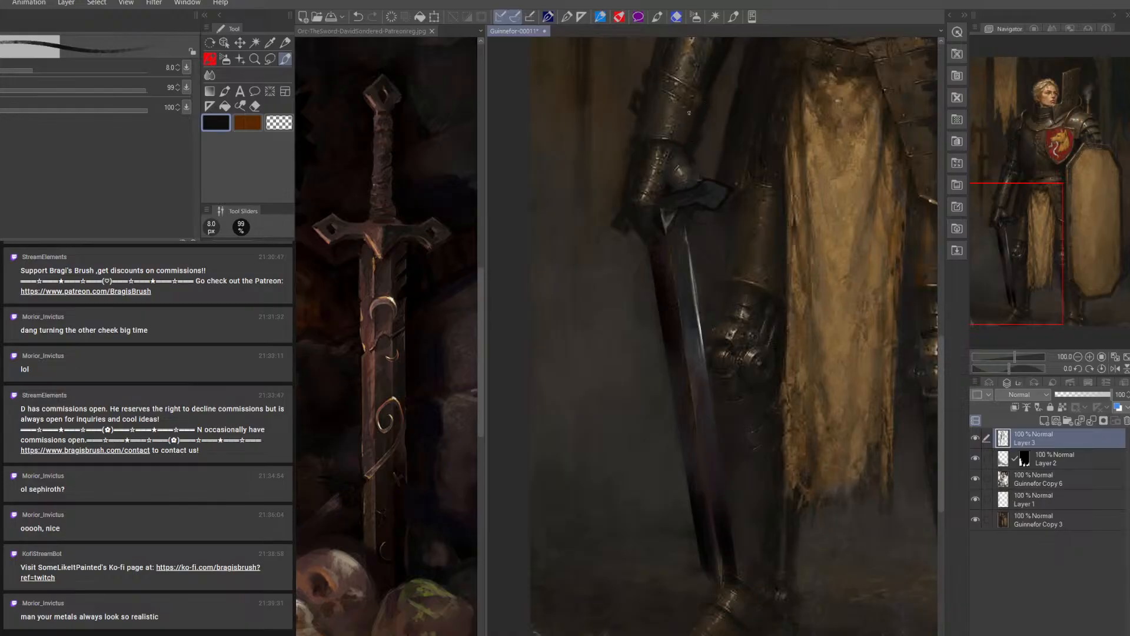
Set the drawing colour to black and deepen the shadows of the gauntlet and forearm armour, enlarging the brush from 12.5 to 30 px
{"action": "left_click", "coordinate": [346, 360]}
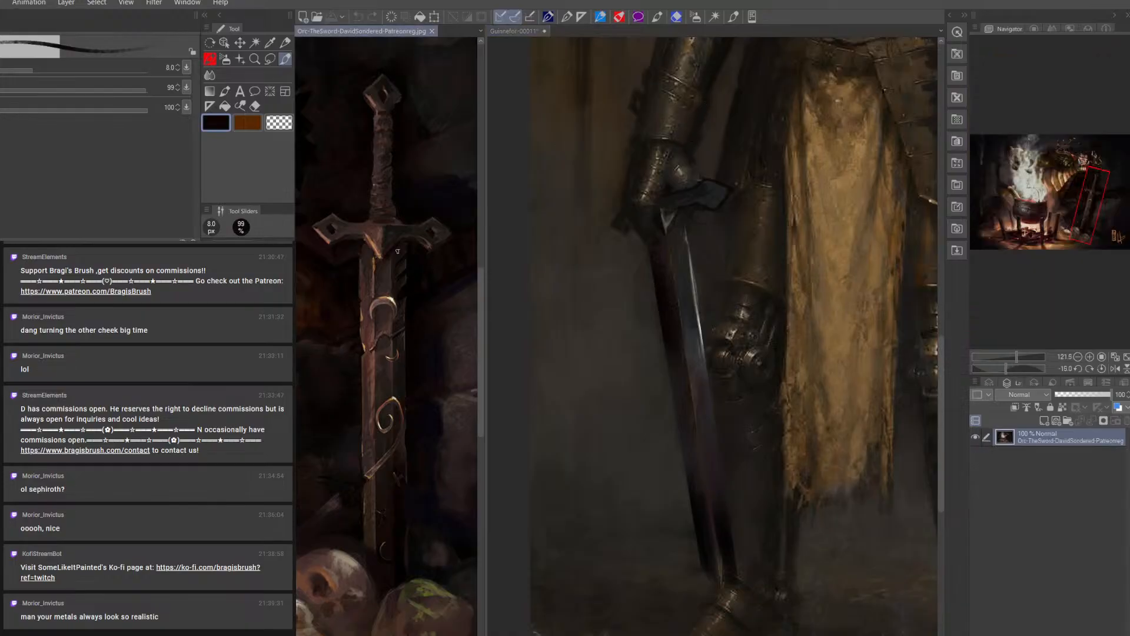
{"action": "left_click", "coordinate": [691, 152]}
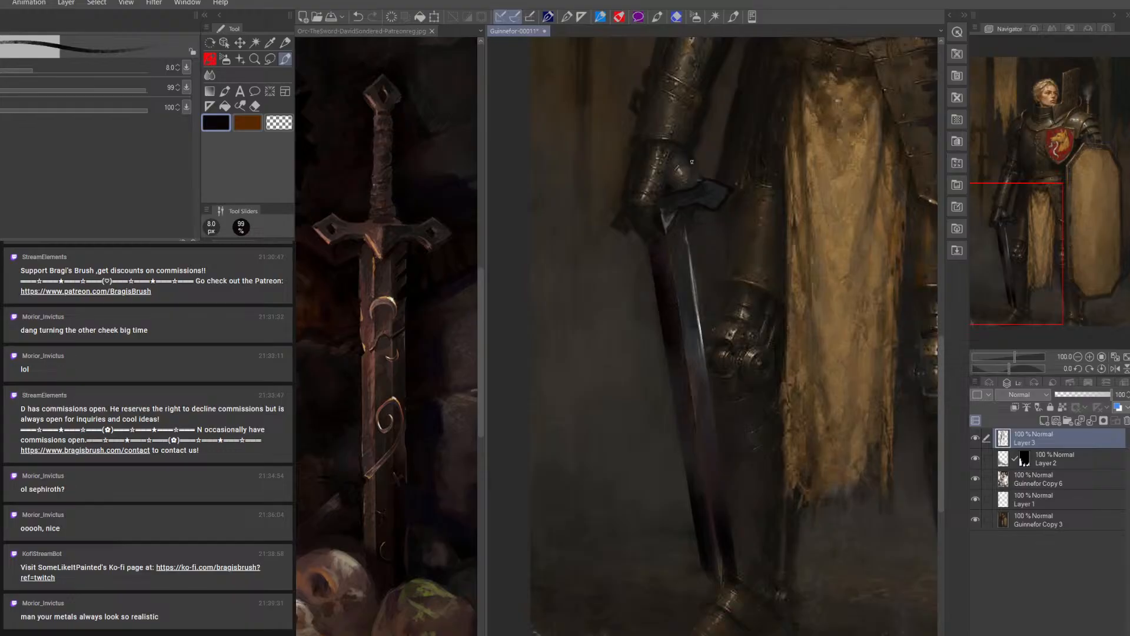
{"action": "left_click", "coordinate": [216, 124]}
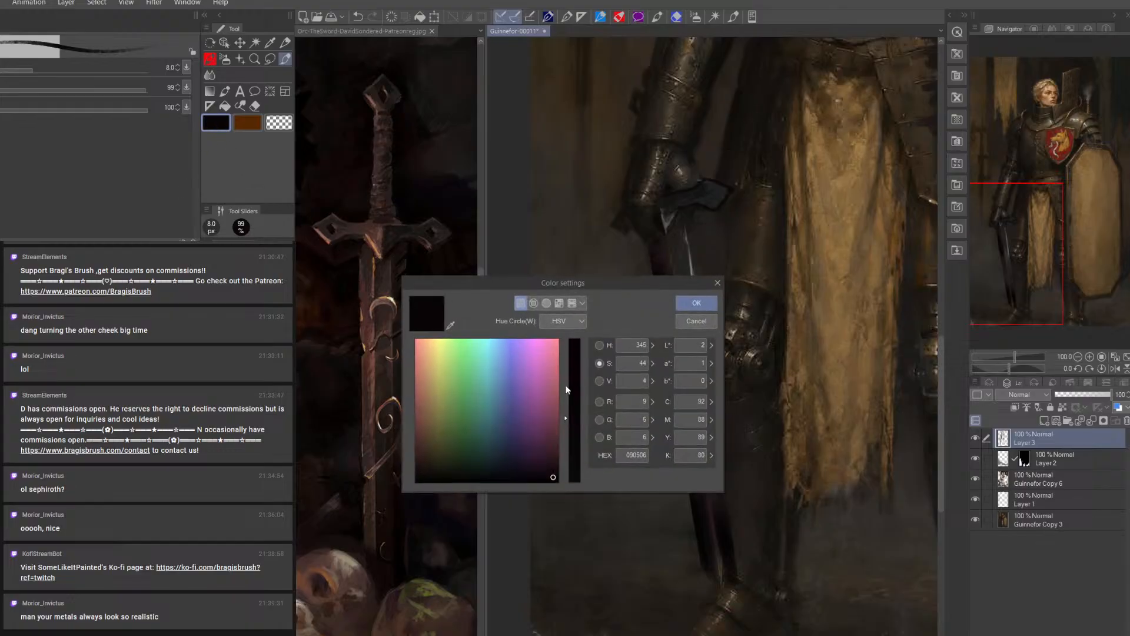
{"action": "left_click", "coordinate": [558, 479]}
{"action": "left_click", "coordinate": [697, 303]}
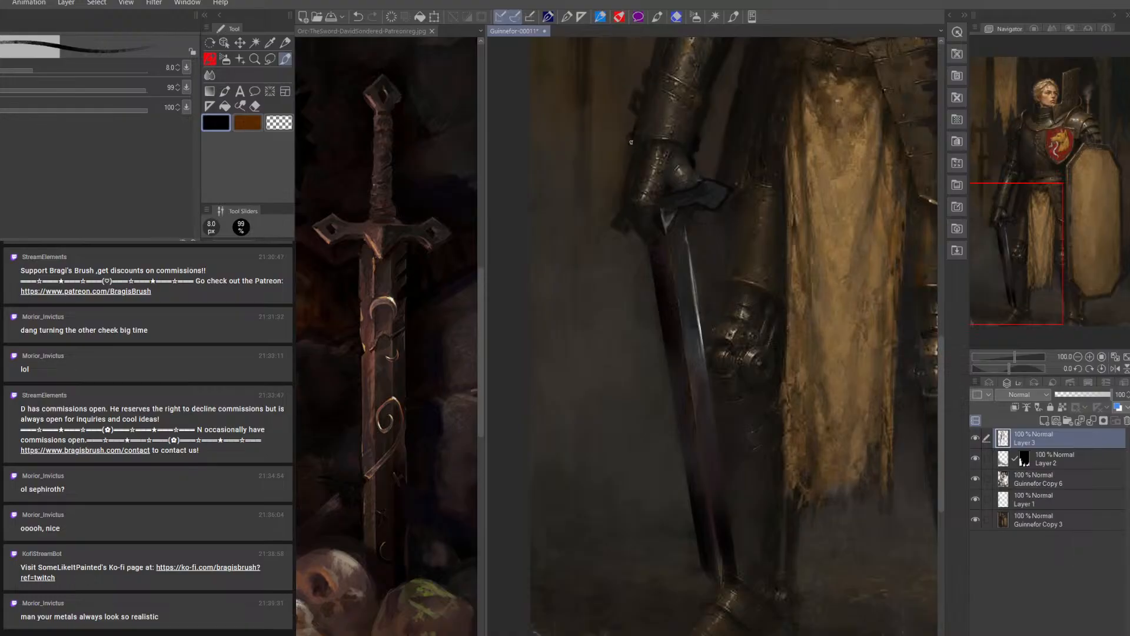
{"action": "key", "text": "]"}
{"action": "key", "text": "]"}
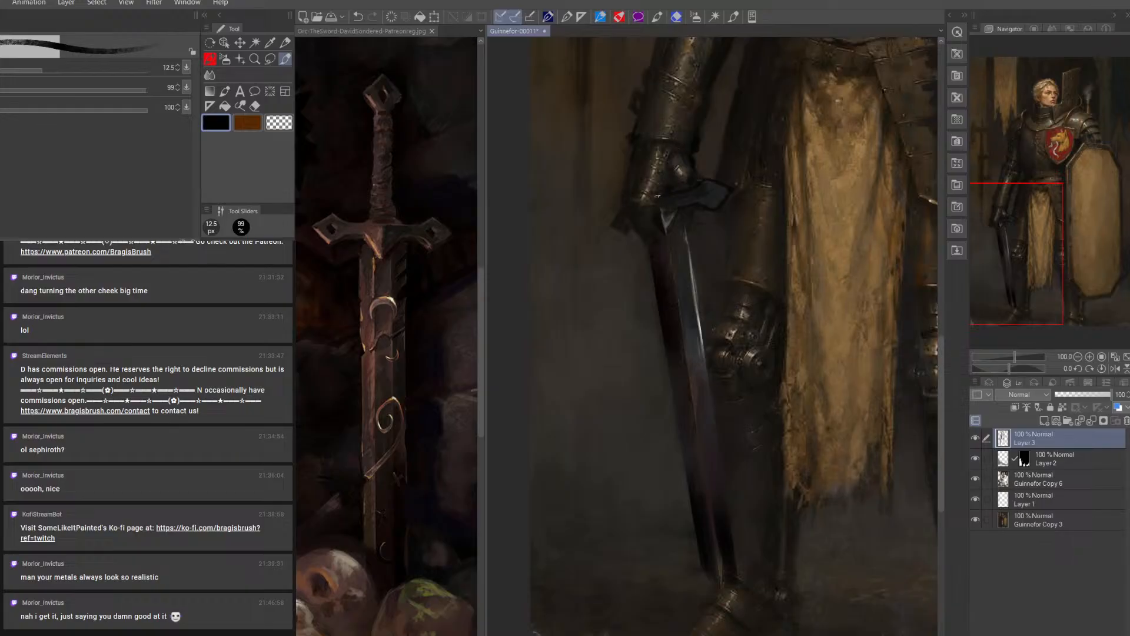
{"action": "key", "text": "bracketright"}
{"action": "key", "text": "bracketright"}
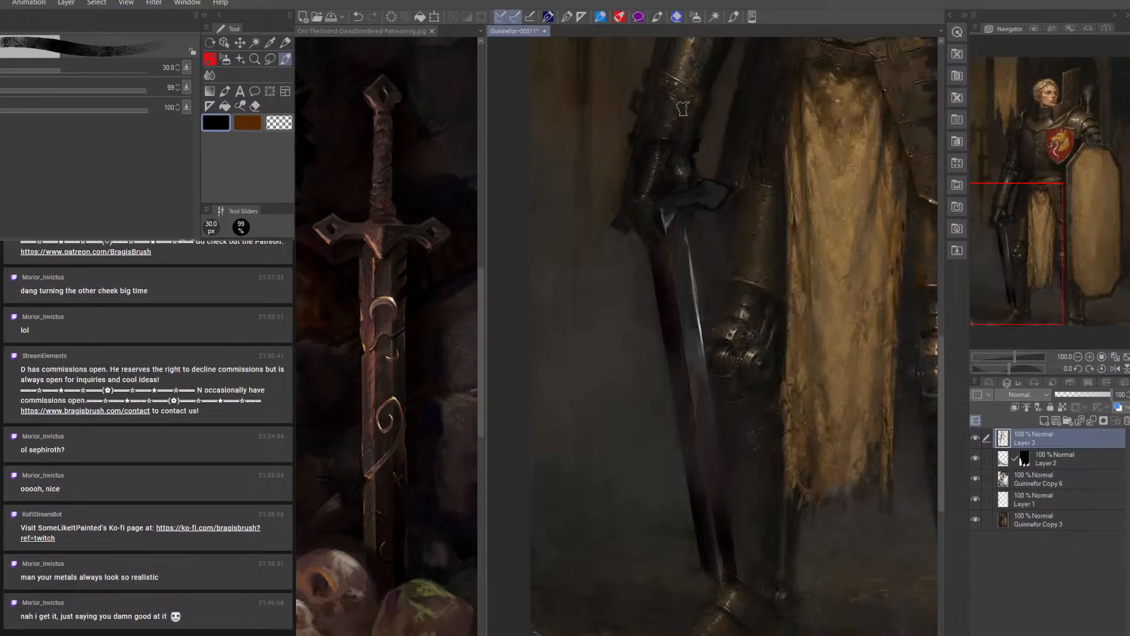
Deepen the gauntlet, forearm and upper-arm armour with black, enlarging the brush from 30 to 40 px
{"action": "left_click_drag", "start_coordinate": [672, 165], "coordinate": [675, 191]}
{"action": "left_click_drag", "start_coordinate": [719, 300], "coordinate": [682, 457]}
{"action": "key", "text": "]"}
{"action": "mouse_move", "coordinate": [629, 228]}
{"action": "left_mouse_down"}
{"action": "mouse_move", "coordinate": [659, 158]}
{"action": "mouse_move", "coordinate": [640, 230]}
{"action": "mouse_move", "coordinate": [670, 158]}
{"action": "mouse_move", "coordinate": [659, 225]}
{"action": "mouse_move", "coordinate": [690, 167]}
{"action": "mouse_move", "coordinate": [665, 143]}
{"action": "mouse_move", "coordinate": [692, 104]}
{"action": "left_mouse_up"}
{"action": "left_click_drag", "start_coordinate": [654, 187], "coordinate": [634, 214]}
{"action": "left_click_drag", "start_coordinate": [653, 152], "coordinate": [655, 120]}
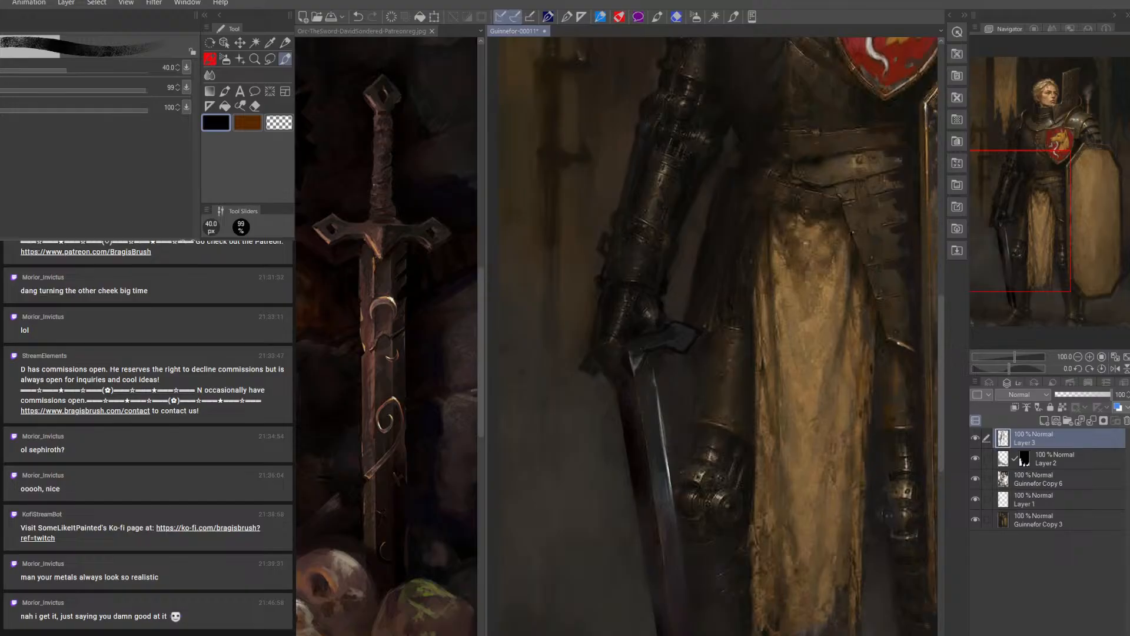
Undo and redo the last two dark strokes to compare the arm armour with and without them
{"action": "left_click", "coordinate": [360, 17]}
{"action": "left_click", "coordinate": [360, 17]}
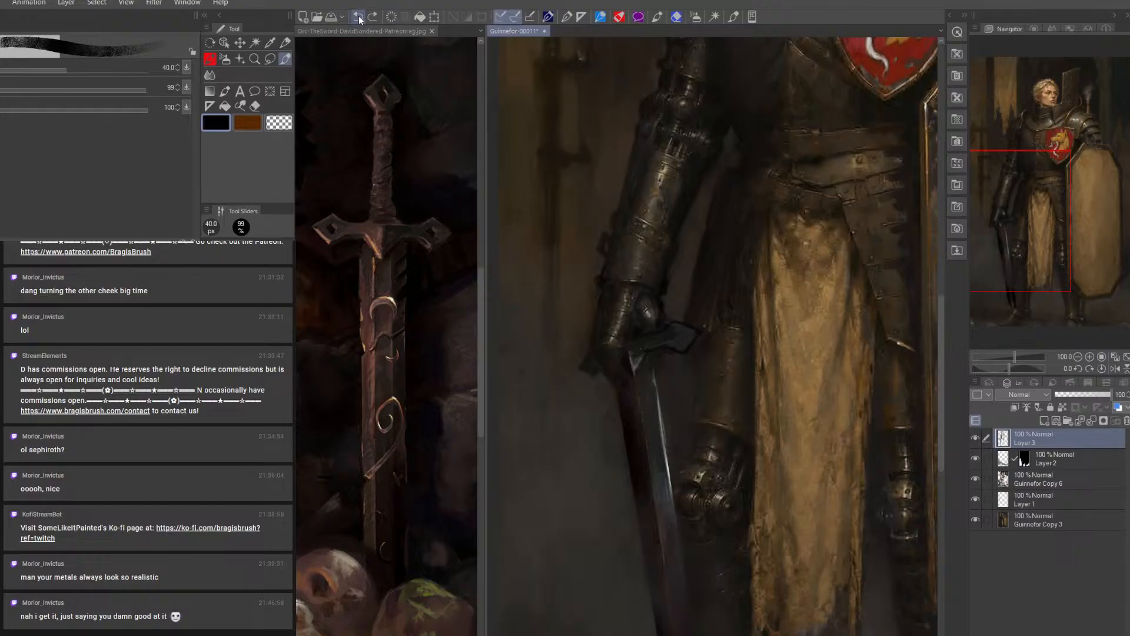
{"action": "left_click", "coordinate": [373, 17]}
{"action": "left_click", "coordinate": [372, 16]}
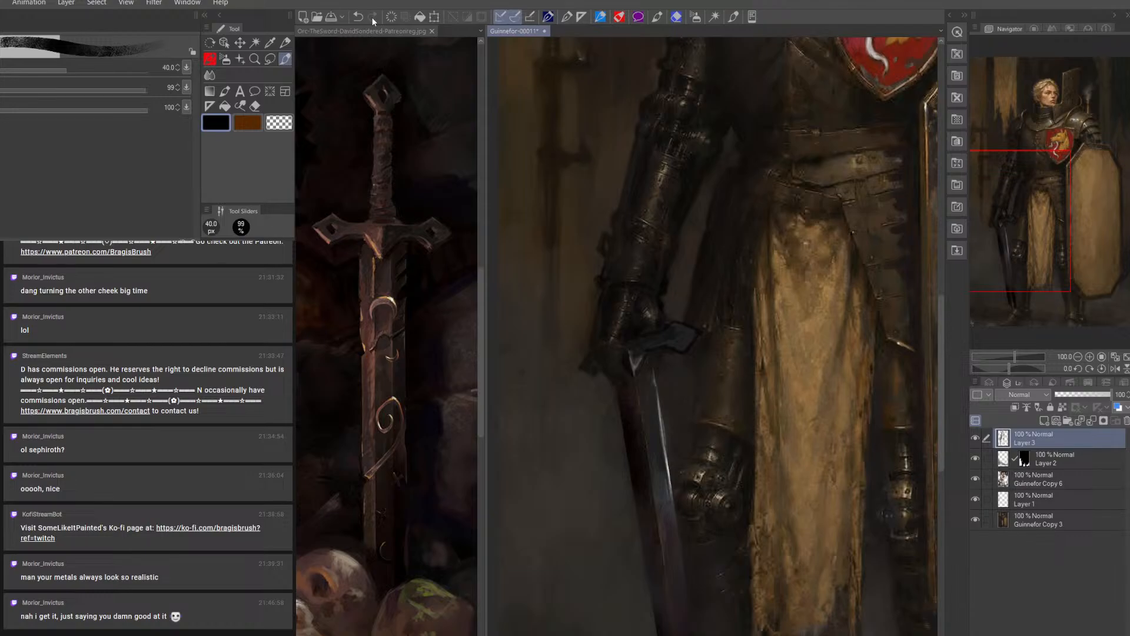
Sample a dark blue-grey and touch up the crossguard's flared tip, reducing the brush from 40 to 8 px
{"action": "left_click_drag", "start_coordinate": [746, 324], "coordinate": [708, 490]}
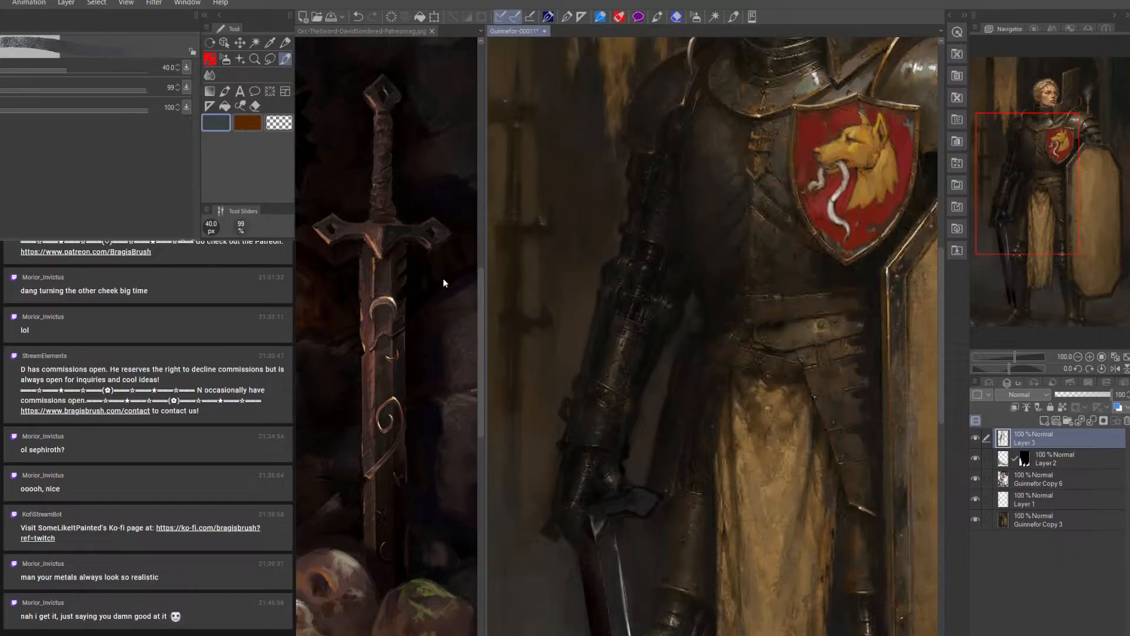
{"action": "key", "text": "bracketleft"}
{"action": "key", "text": "bracketleft"}
{"action": "key", "text": "bracketleft"}
{"action": "key", "text": "bracketleft"}
{"action": "key", "text": "bracketleft"}
{"action": "key", "text": "bracketleft"}
{"action": "key", "text": "bracketleft"}
{"action": "key", "text": "bracketleft"}
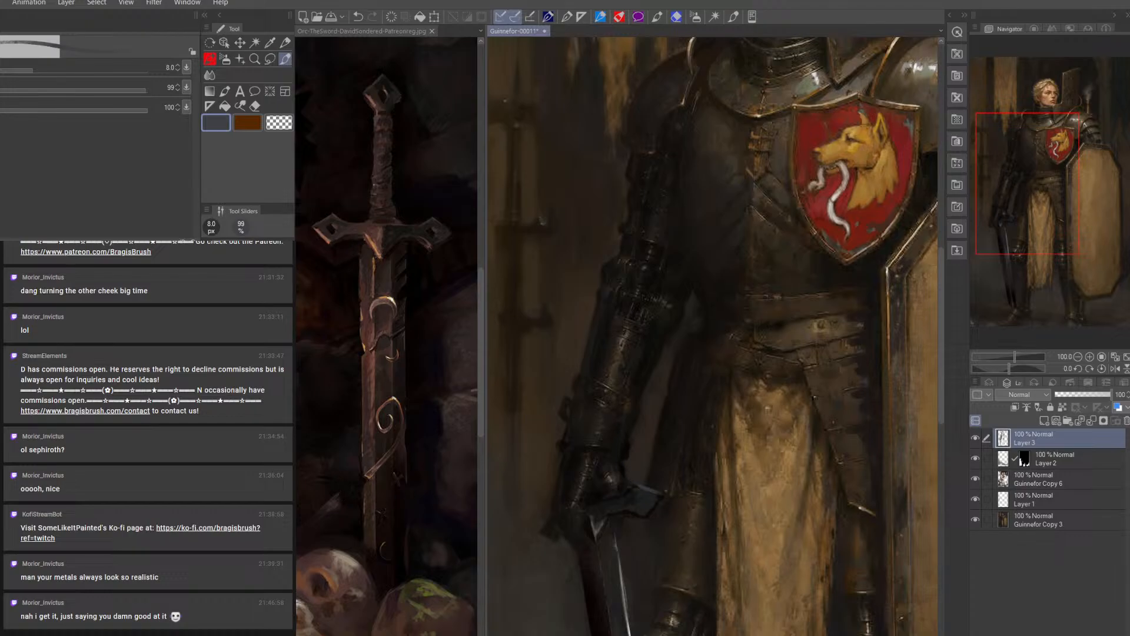
Refine the upper edge of the crossguard's flared tip with sampled dark greys and a dark brown, using a 5 px brush
{"action": "left_click", "coordinate": [640, 502], "text": "alt"}
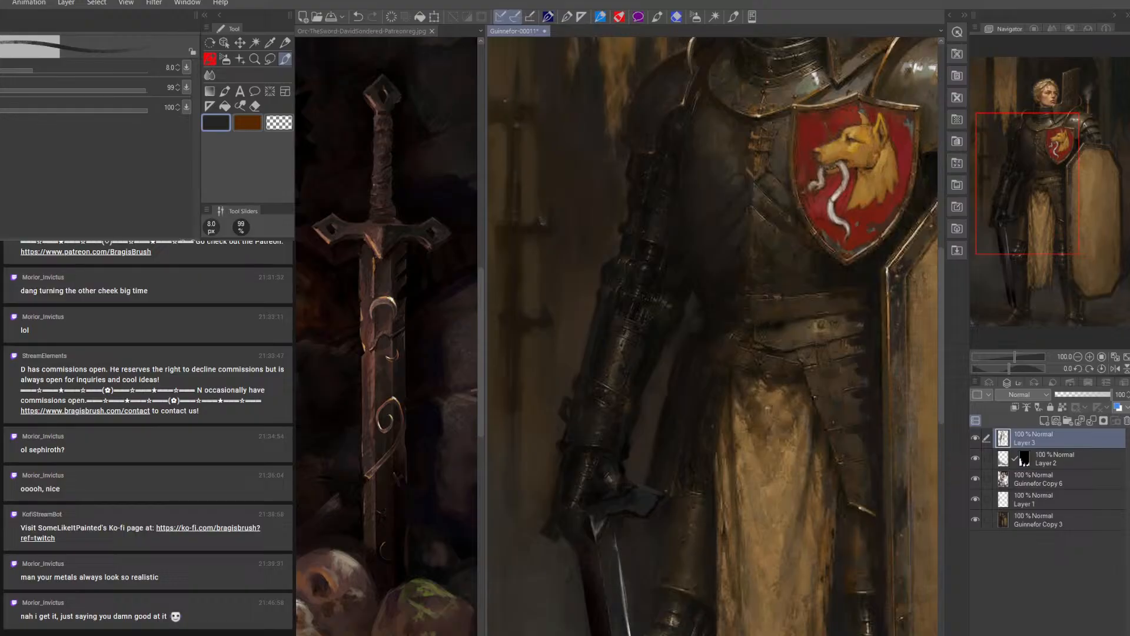
{"action": "left_click", "coordinate": [633, 501], "text": "alt"}
{"action": "key", "text": "bracketleft"}
{"action": "key", "text": "bracketleft"}
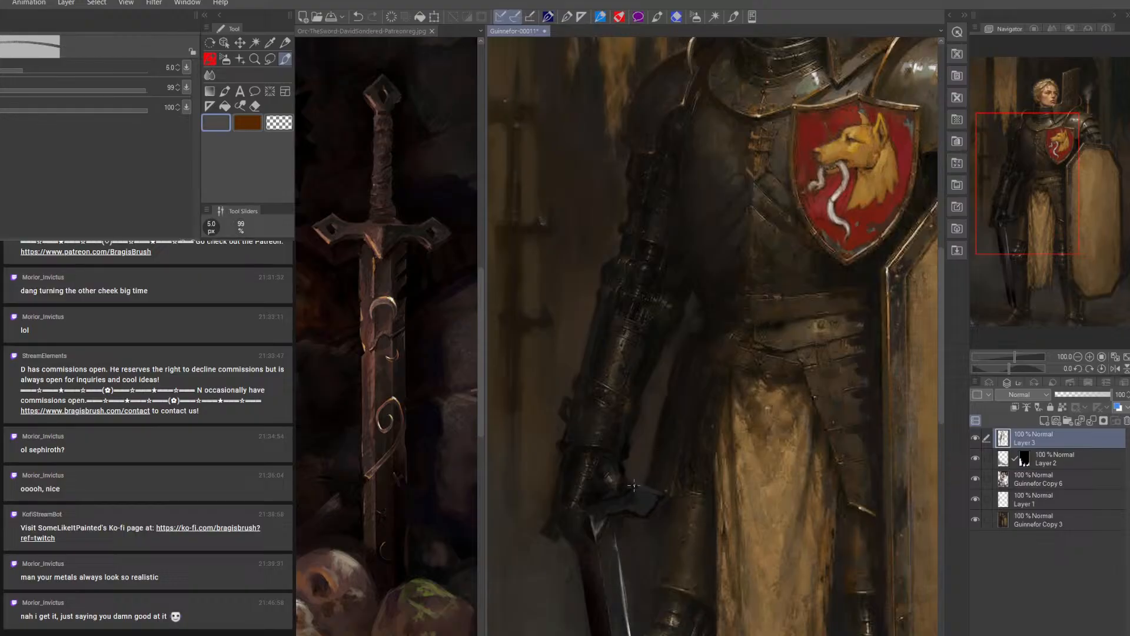
{"action": "key", "text": "bracketleft"}
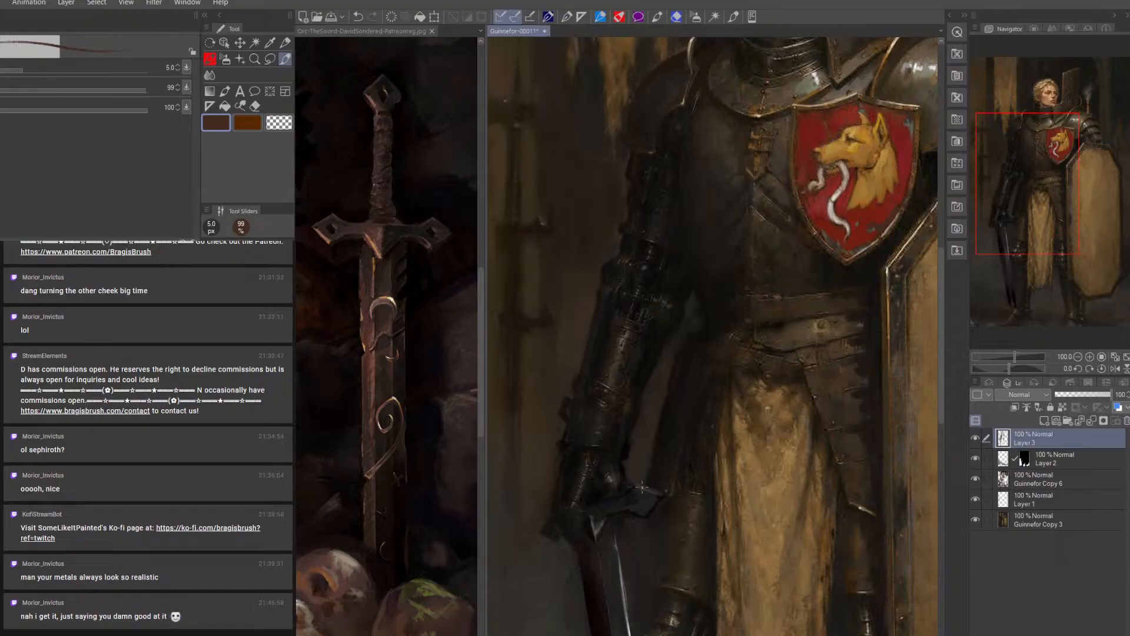
Rework the flared tip with sampled near-black at 8 px and add a reddish-brown edge with a 6 px brush
{"action": "key", "text": "bracketright"}
{"action": "key", "text": "bracketright"}
{"action": "left_click", "coordinate": [595, 506], "text": "alt"}
{"action": "key", "text": "bracketright"}
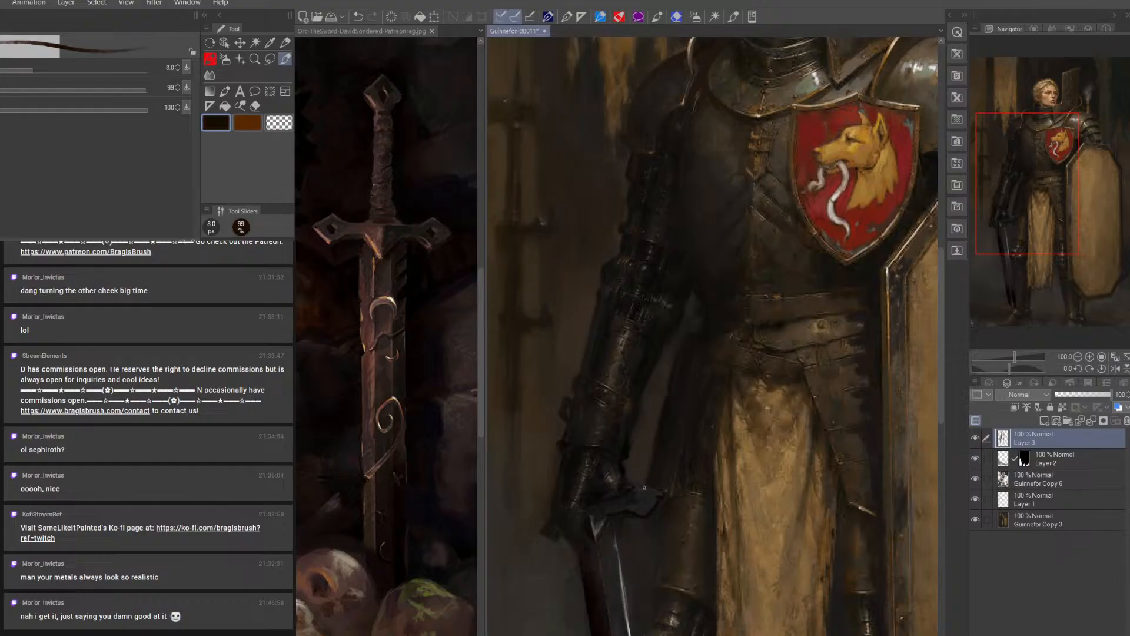
{"action": "left_click", "coordinate": [642, 486], "text": "alt"}
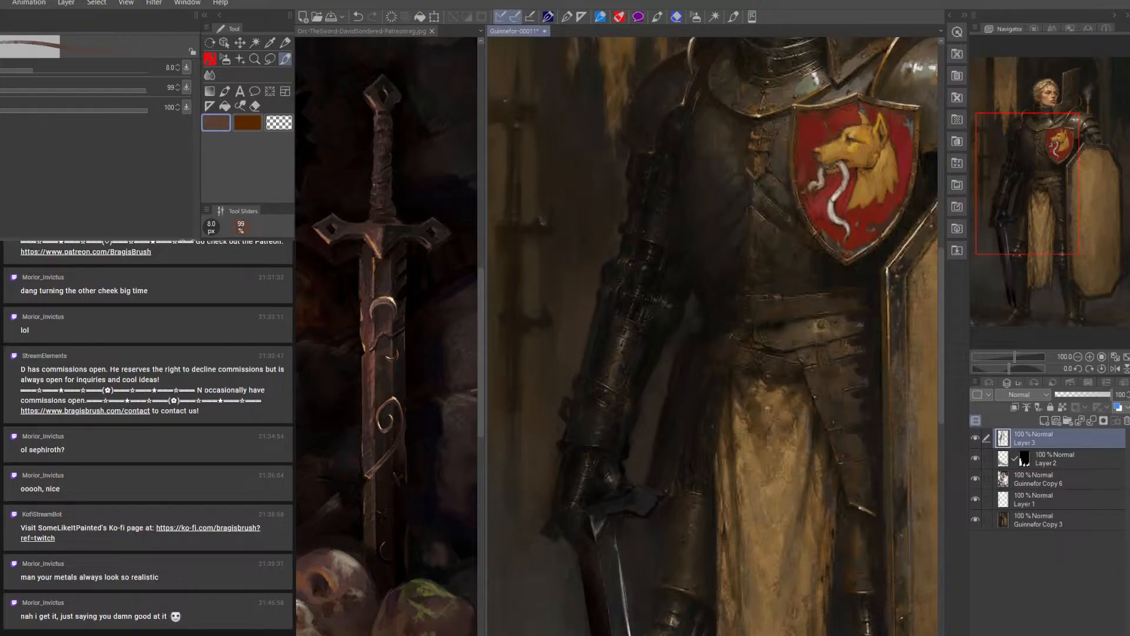
{"action": "key", "text": "bracketleft"}
{"action": "key", "text": "bracketleft"}
{"action": "left_click", "coordinate": [625, 498], "text": "alt"}
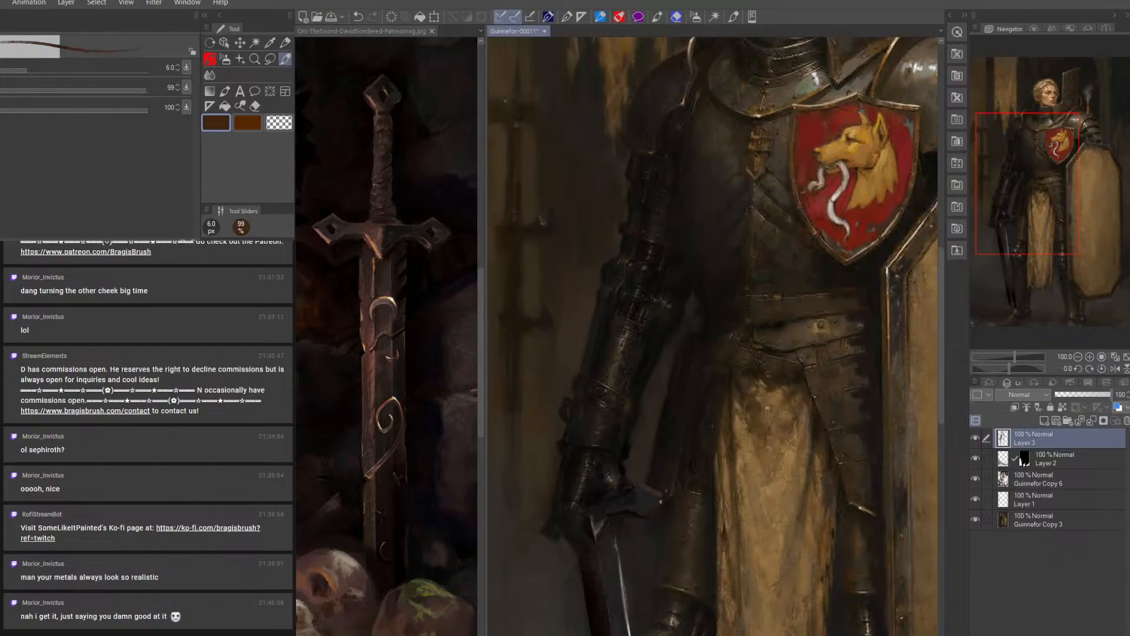
Darken the crossguard with sampled near-black and place a light orange highlight on the flared tip with a 3 px brush
{"action": "left_click", "coordinate": [600, 498], "text": "alt"}
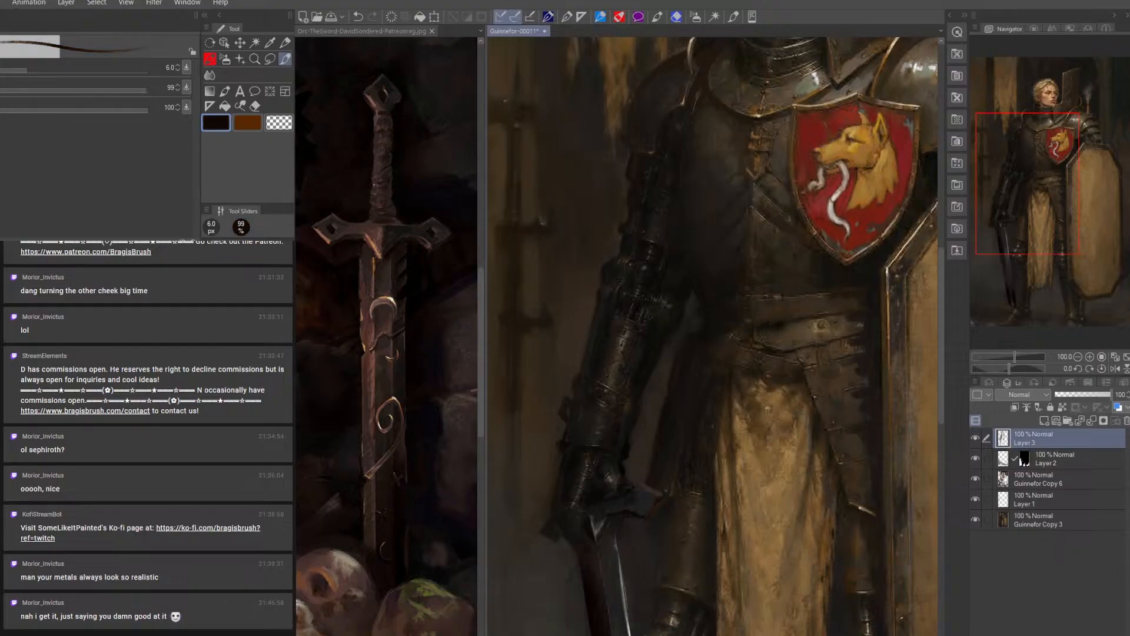
{"action": "left_click", "coordinate": [665, 493], "text": "alt"}
{"action": "key", "text": "bracketleft"}
{"action": "key", "text": "bracketleft"}
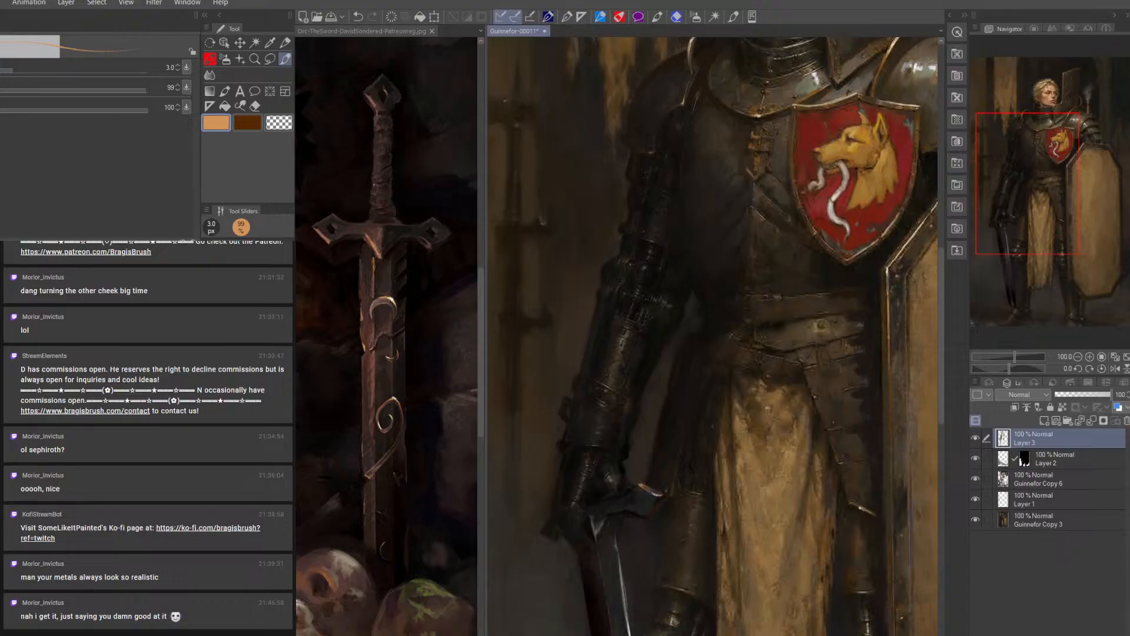
Paint the crossguard's centre with a muted red sampled from the reference sword and near-black darks, enlarging the brush to 9 px
{"action": "left_click", "coordinate": [370, 366], "text": "alt"}
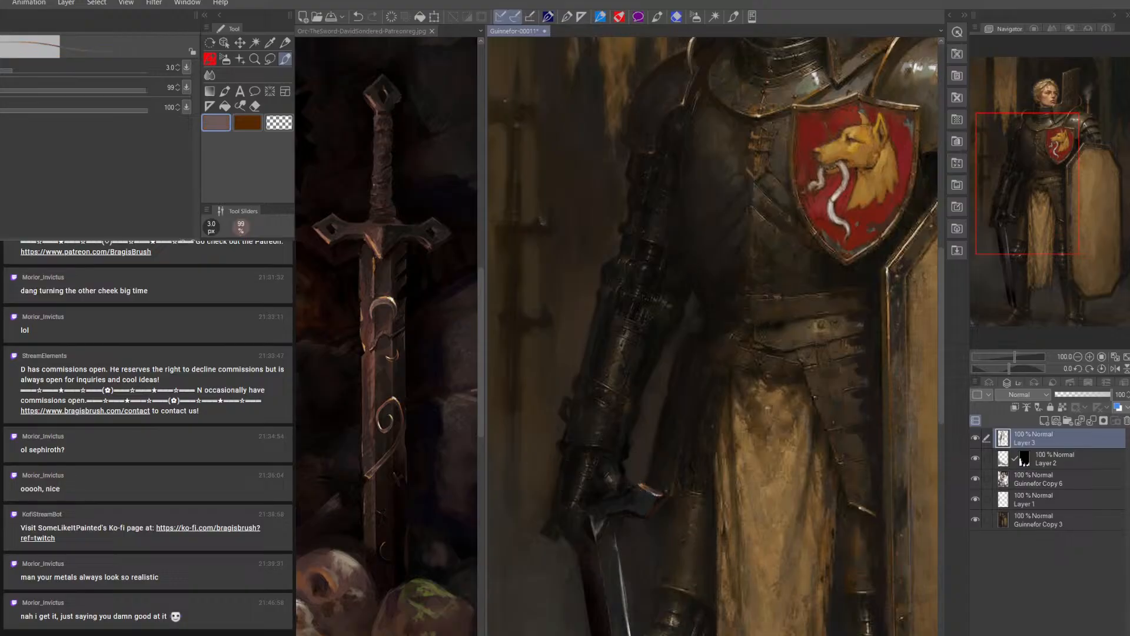
{"action": "key", "text": "bracketright"}
{"action": "key", "text": "bracketright"}
{"action": "key", "text": "bracketright"}
{"action": "key", "text": "bracketright"}
{"action": "left_click", "coordinate": [592, 566], "text": "alt"}
{"action": "key", "text": "bracketright"}
{"action": "key", "text": "bracketright"}
{"action": "key", "text": "bracketright"}
{"action": "left_click", "coordinate": [595, 506], "text": "alt"}
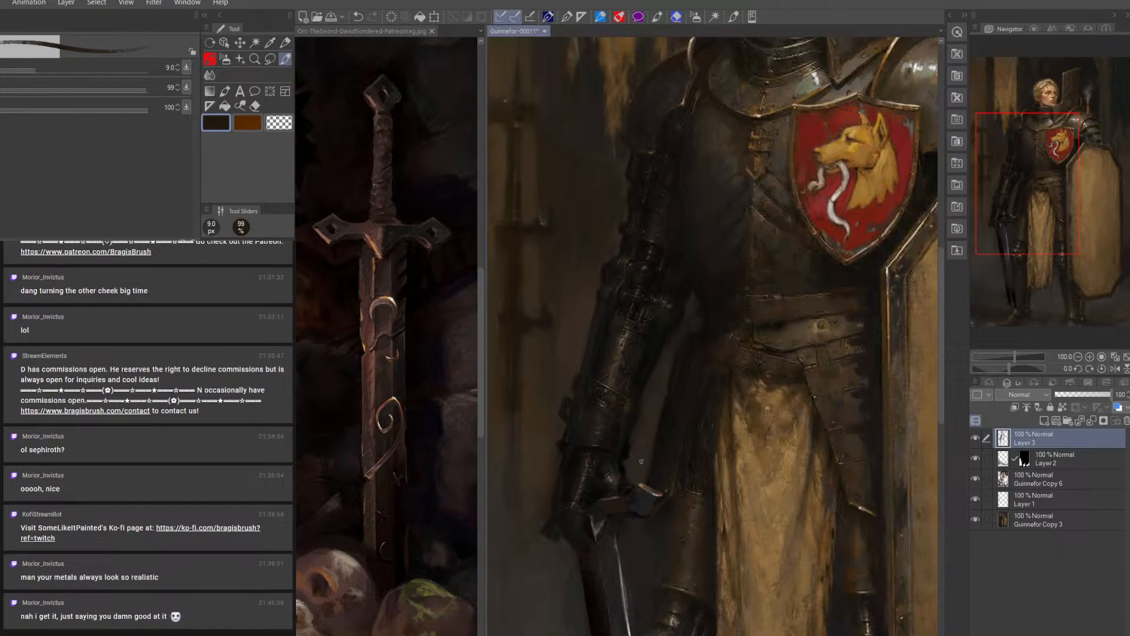
Darken the side of the torso beside the sword arm with sampled black, enlarging the brush from 9 to 35 px
{"action": "left_click", "coordinate": [683, 276], "text": "alt"}
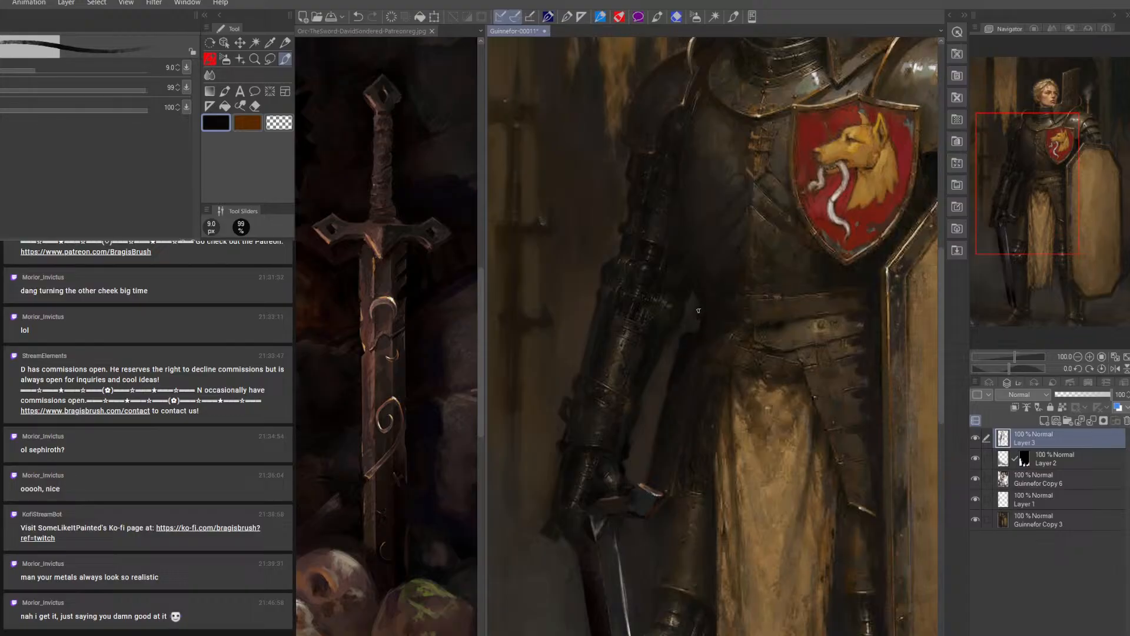
{"action": "key", "text": "bracketright"}
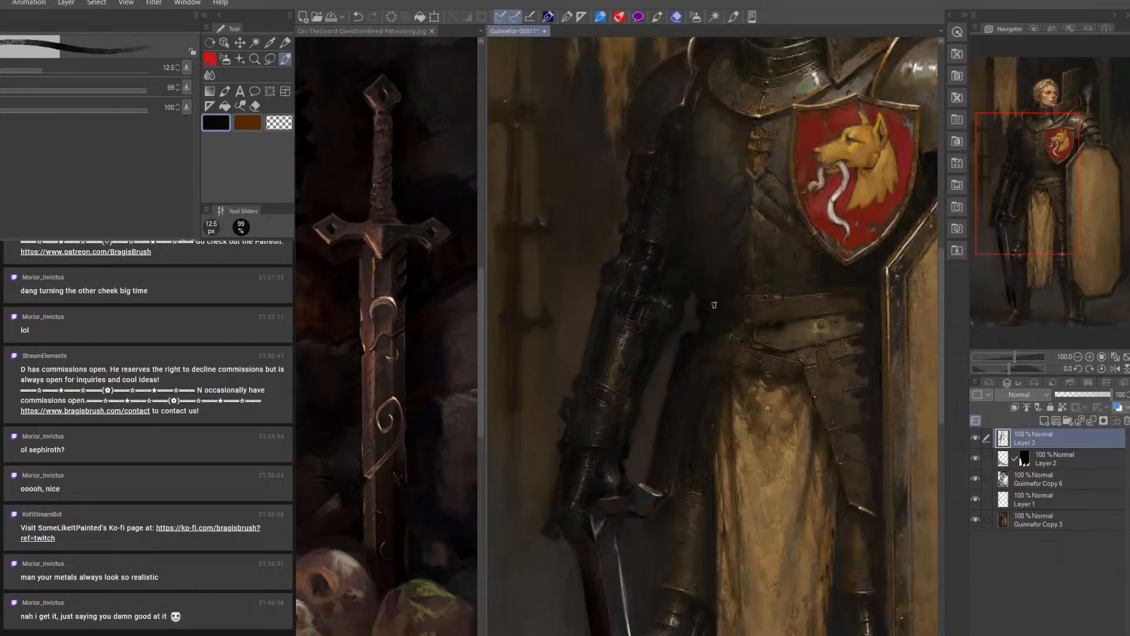
{"action": "key", "text": "bracketright"}
{"action": "key", "text": "bracketright"}
{"action": "key", "text": "bracketright"}
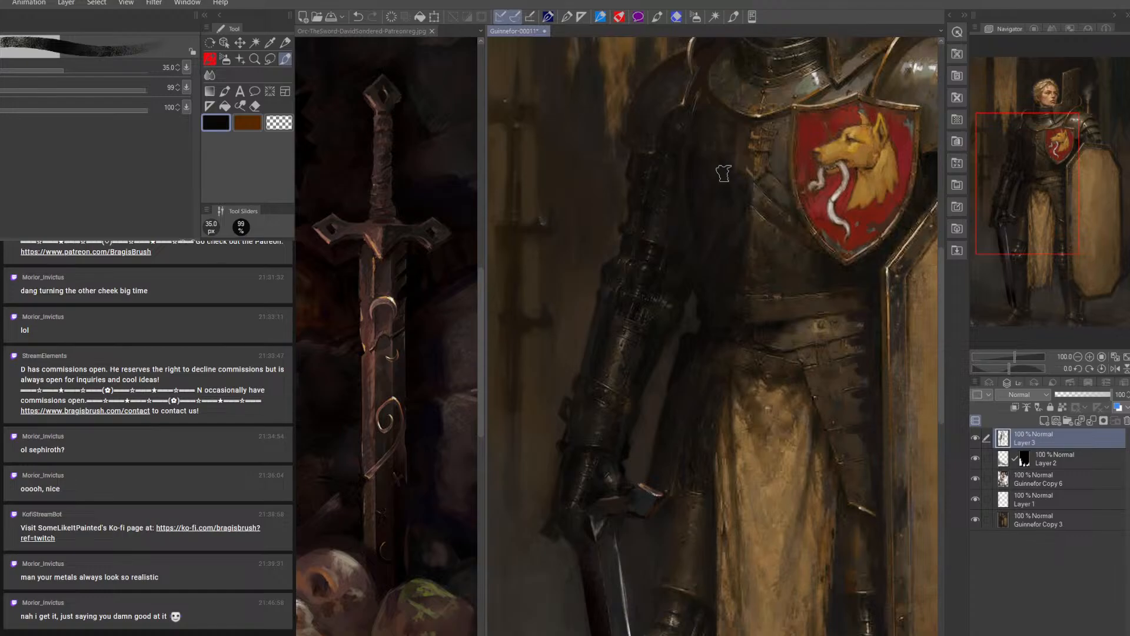
Soften the torso shadow with the Blend tool below 175 px and toggle Layer 3's visibility to compare
{"action": "key", "text": "j"}
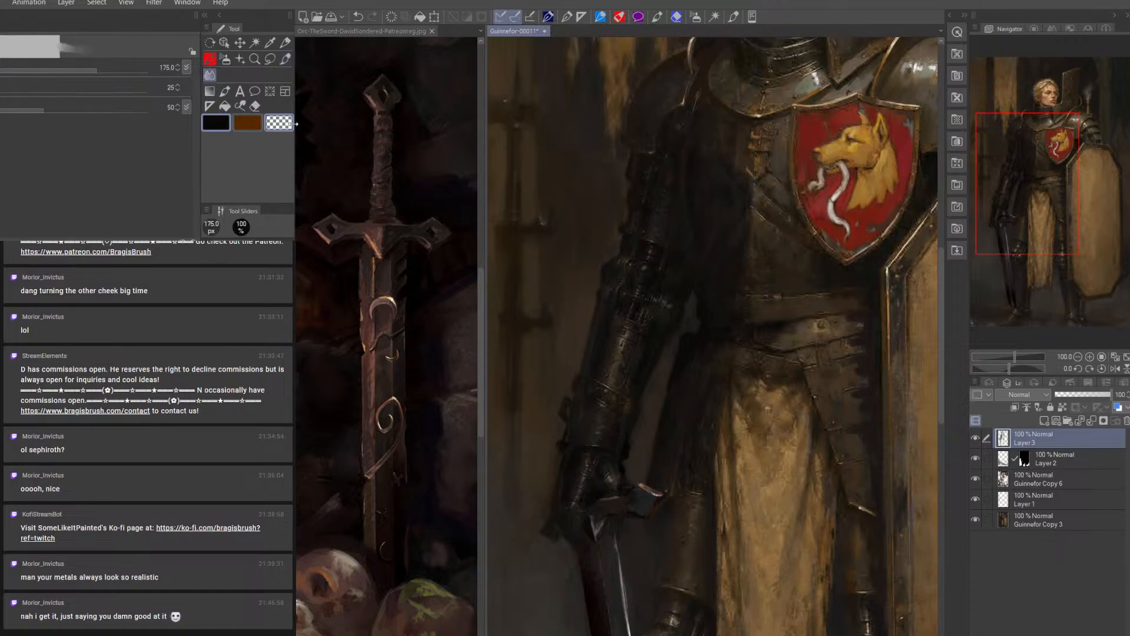
{"action": "key", "text": "bracketleft"}
{"action": "key", "text": "bracketleft"}
{"action": "key", "text": "bracketleft"}
{"action": "key", "text": "bracketleft"}
{"action": "key", "text": "bracketleft"}
{"action": "key", "text": "bracketleft"}
{"action": "key", "text": "bracketleft"}
{"action": "key", "text": "bracketleft"}
{"action": "key", "text": "bracketleft"}
{"action": "key", "text": "bracketleft"}
{"action": "key", "text": "bracketleft"}
{"action": "key", "text": "bracketleft"}
{"action": "left_click", "coordinate": [976, 439]}
{"action": "left_click", "coordinate": [975, 441]}
Touch up the dark armour with the brush reduced from 35 to 20 px and save the painting as Guinnefor-00012
{"action": "left_click", "coordinate": [284, 60]}
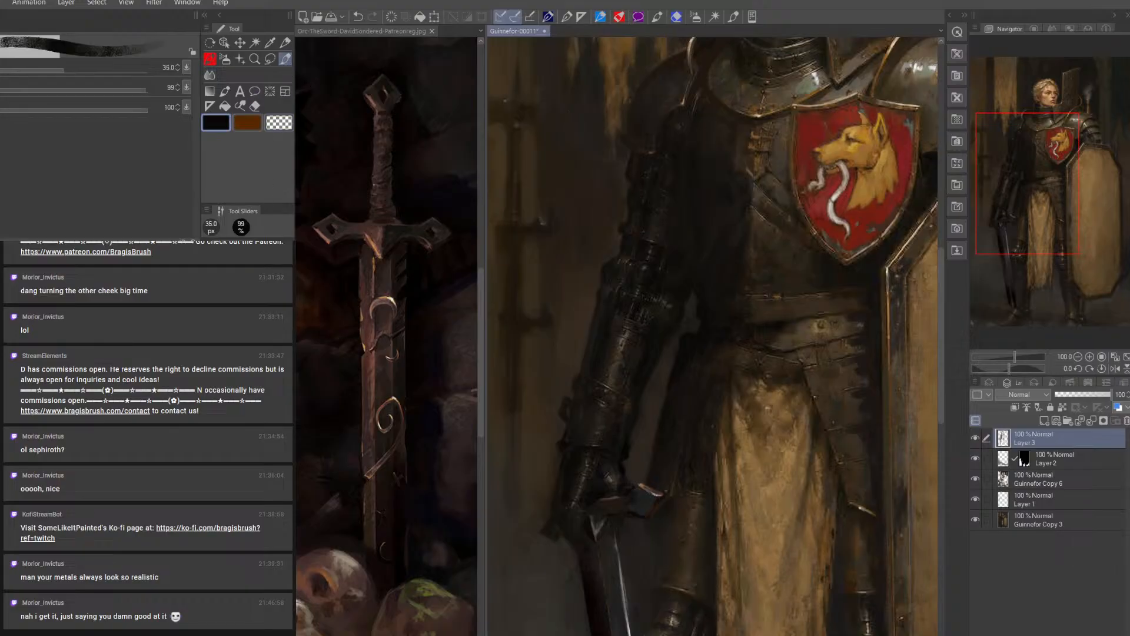
{"action": "key", "text": "bracketleft"}
{"action": "key", "text": "bracketleft"}
{"action": "key", "text": "bracketleft"}
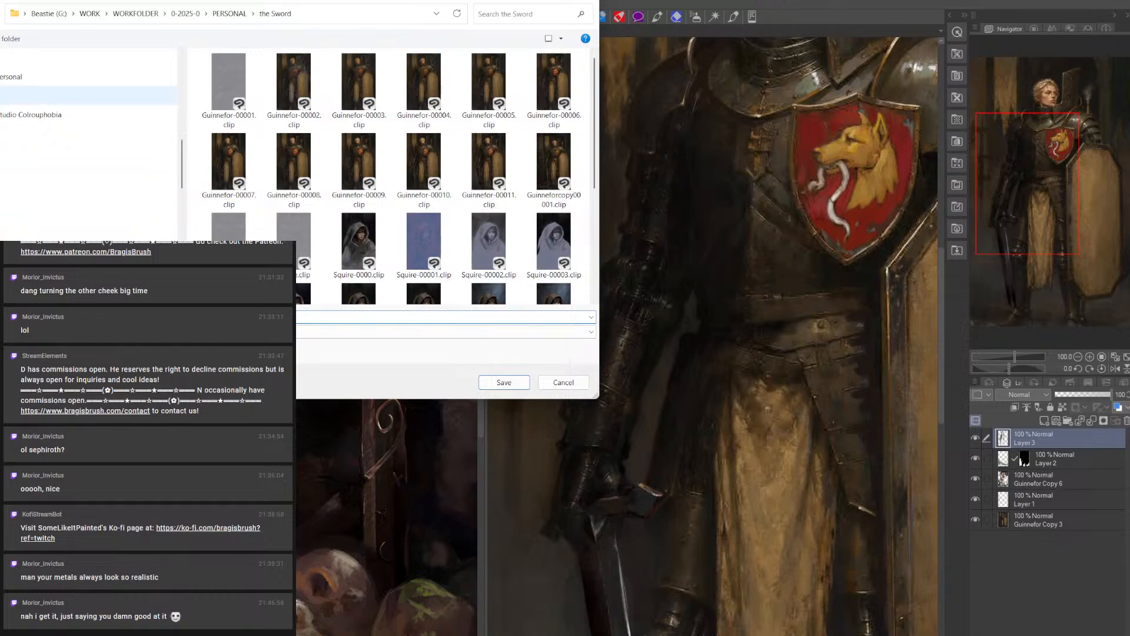
{"action": "key", "text": "Return"}
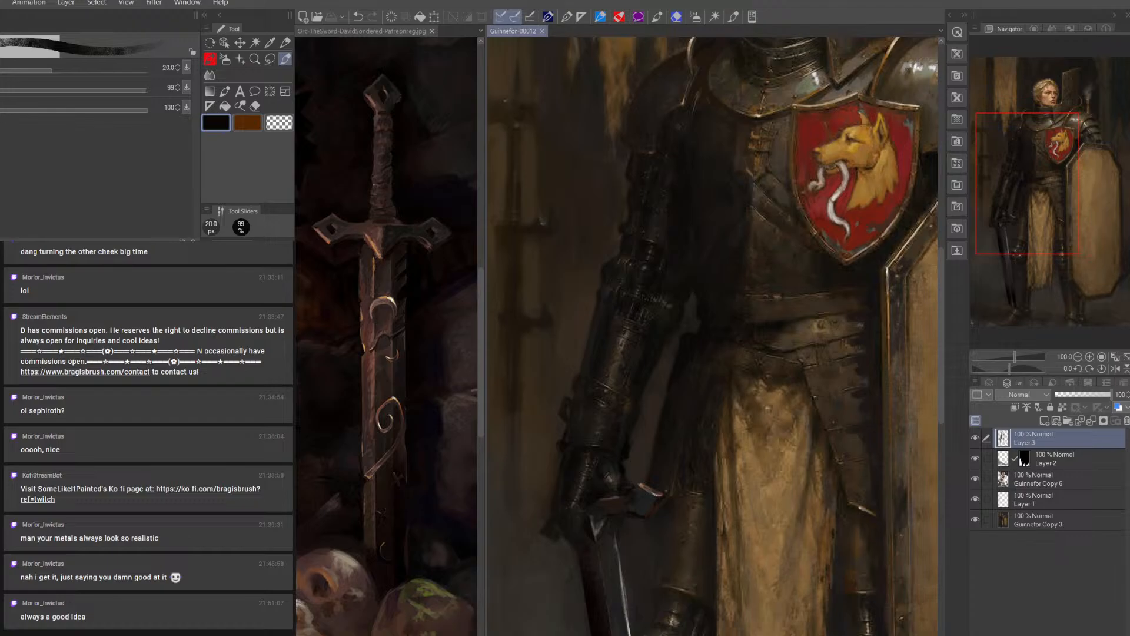
Darken the area beside the blade just under the crossguard with a sampled near-black and a 10 px brush
{"action": "left_click", "coordinate": [543, 222], "text": "alt"}
{"action": "key", "text": "bracketleft"}
{"action": "key", "text": "bracketleft"}
{"action": "key", "text": "bracketleft"}
{"action": "key", "text": "bracketleft"}
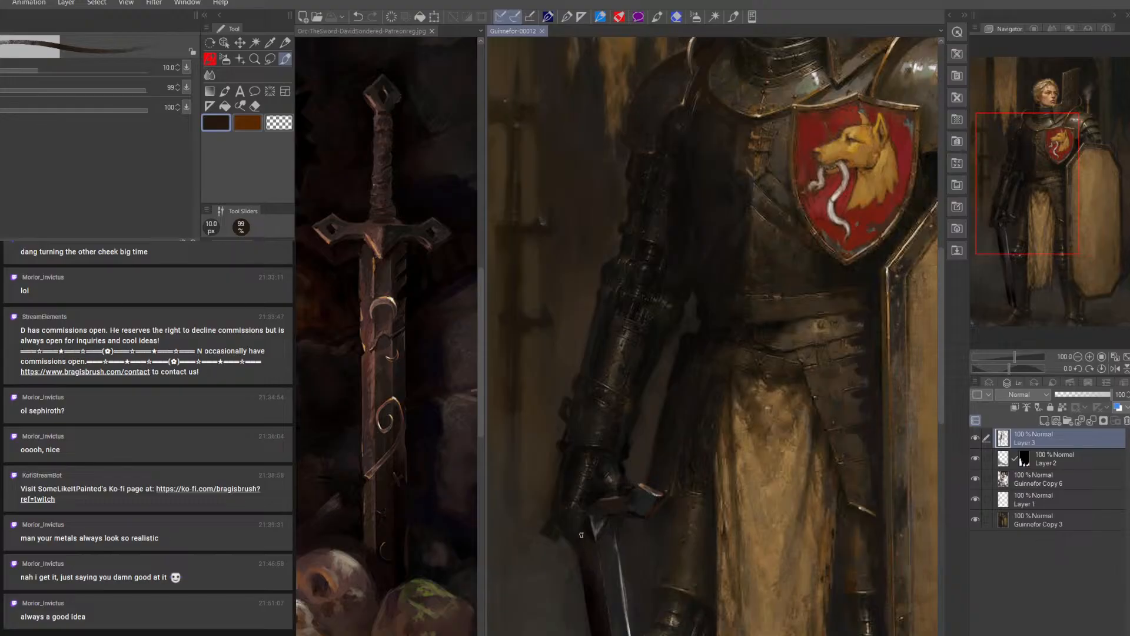
{"action": "left_click_drag", "start_coordinate": [583, 539], "coordinate": [605, 576]}
{"action": "mouse_move", "coordinate": [654, 530]}
{"action": "left_mouse_down"}
{"action": "mouse_move", "coordinate": [637, 447]}
{"action": "mouse_move", "coordinate": [604, 410]}
{"action": "left_mouse_up"}
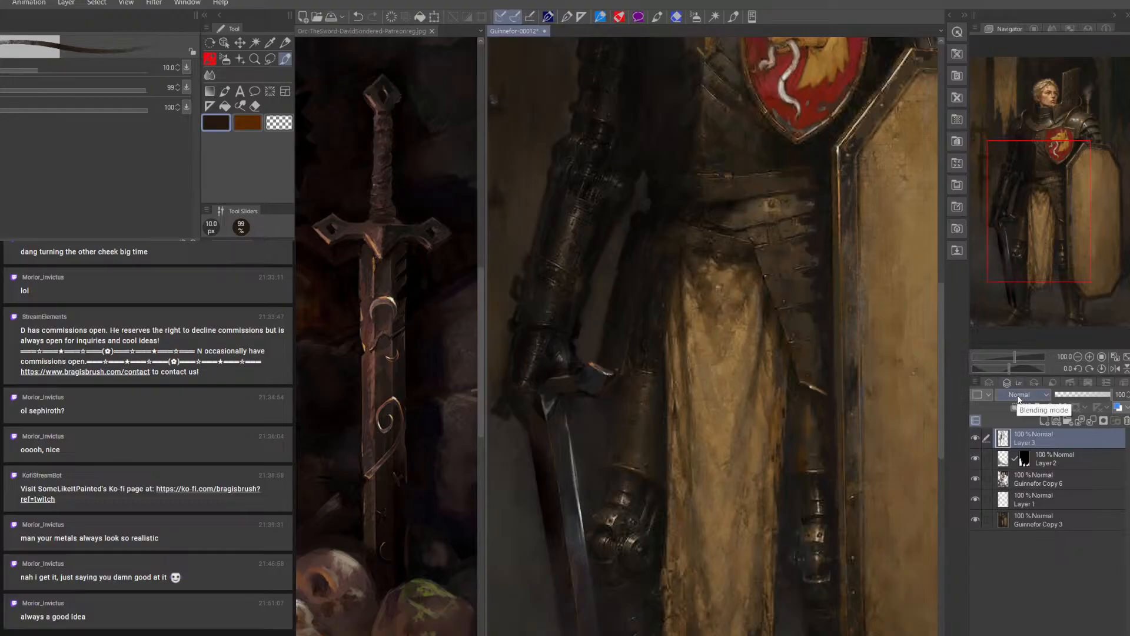
Lasso the crossguard with the top of the blade, copy it onto its own layer and clear the selection
{"action": "left_click", "coordinate": [270, 59]}
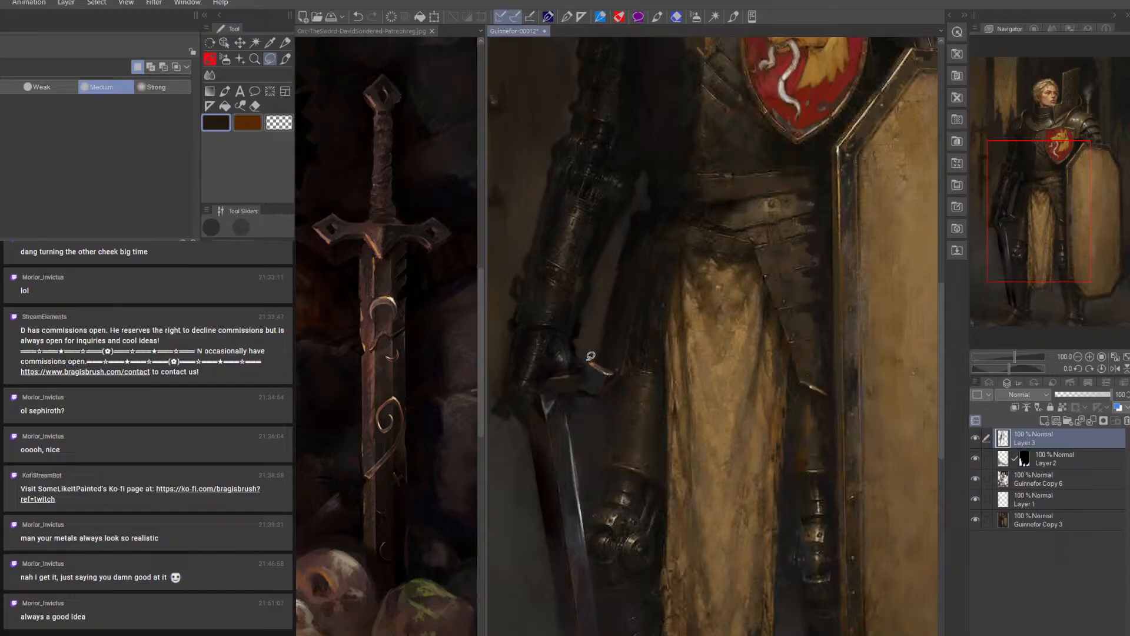
{"action": "mouse_move", "coordinate": [593, 356]}
{"action": "left_mouse_down"}
{"action": "mouse_move", "coordinate": [540, 384]}
{"action": "mouse_move", "coordinate": [535, 453]}
{"action": "mouse_move", "coordinate": [568, 447]}
{"action": "mouse_move", "coordinate": [583, 403]}
{"action": "mouse_move", "coordinate": [617, 378]}
{"action": "mouse_move", "coordinate": [598, 354]}
{"action": "left_mouse_up"}
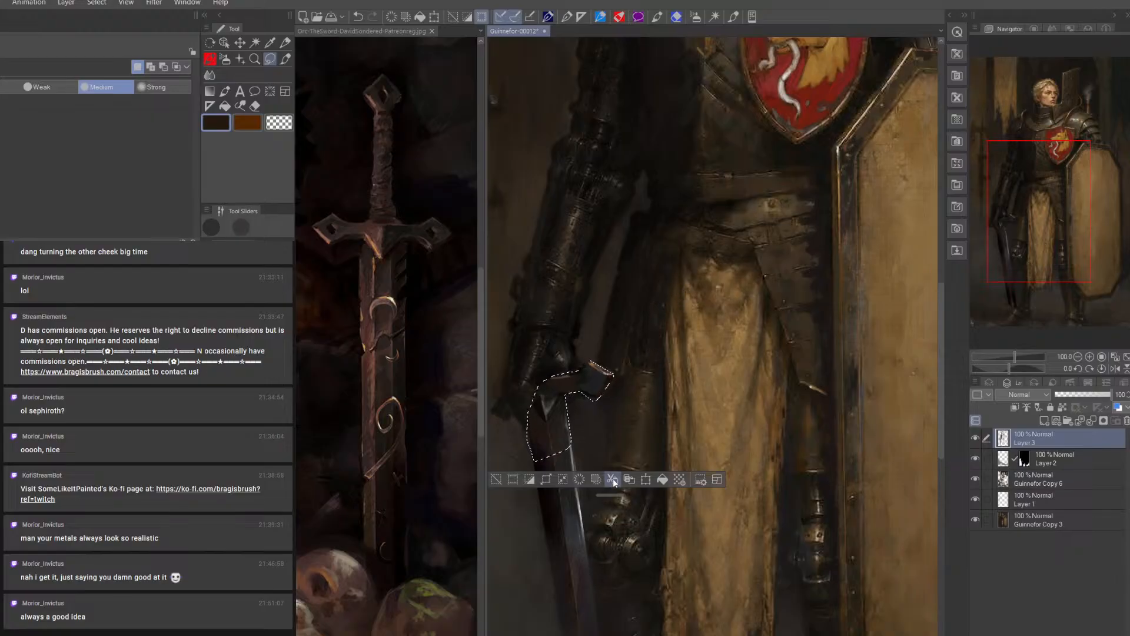
{"action": "key", "text": "ctrl+v"}
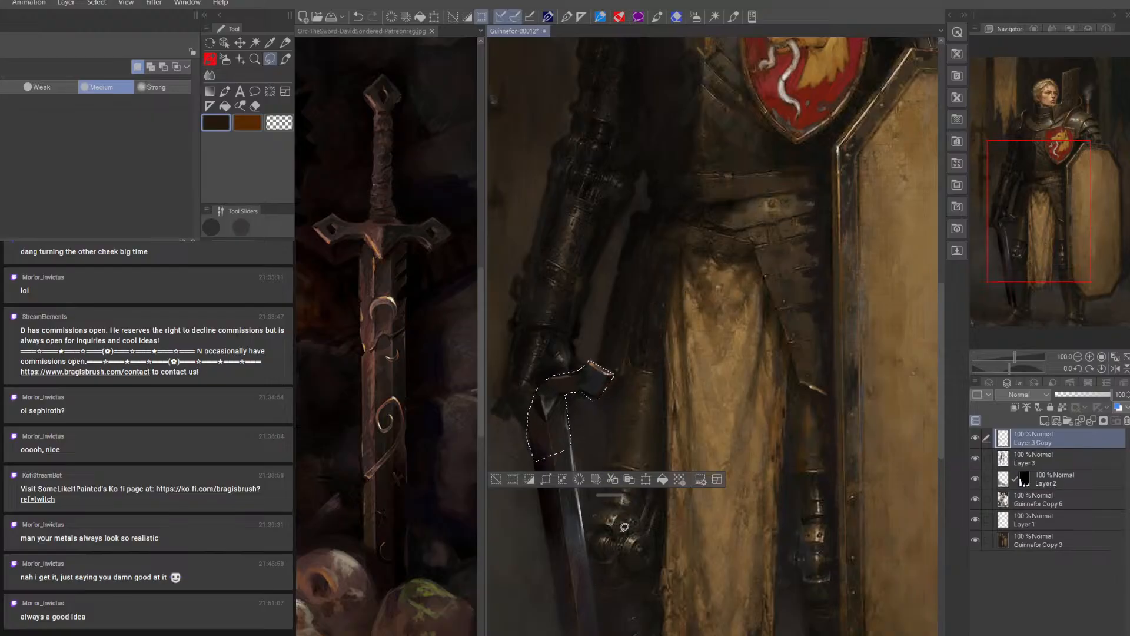
{"action": "left_click", "coordinate": [497, 479]}
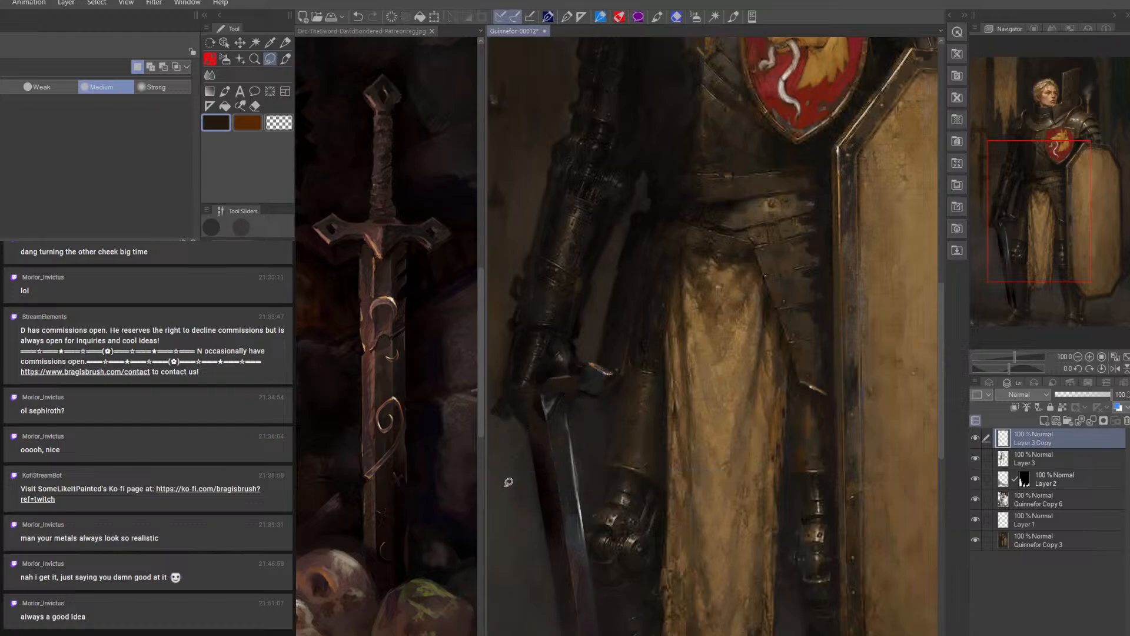
Move the copied crossguard down along the blade and rotate it by -1.3 degrees
{"action": "key", "text": "k"}
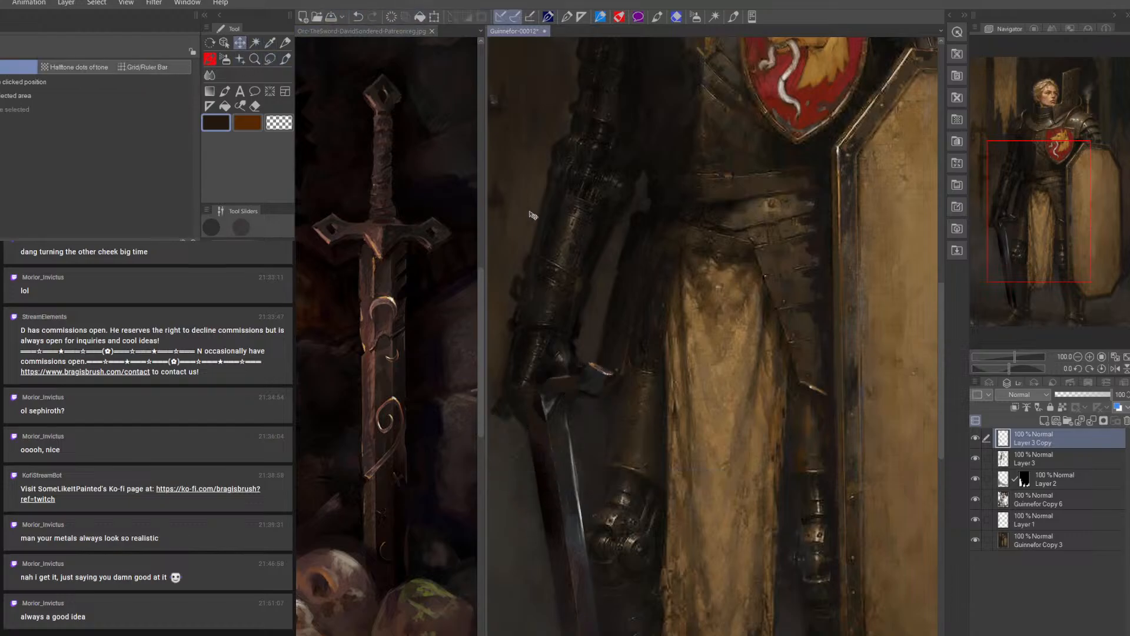
{"action": "left_click_drag", "start_coordinate": [575, 435], "coordinate": [616, 448]}
{"action": "left_click", "coordinate": [435, 17]}
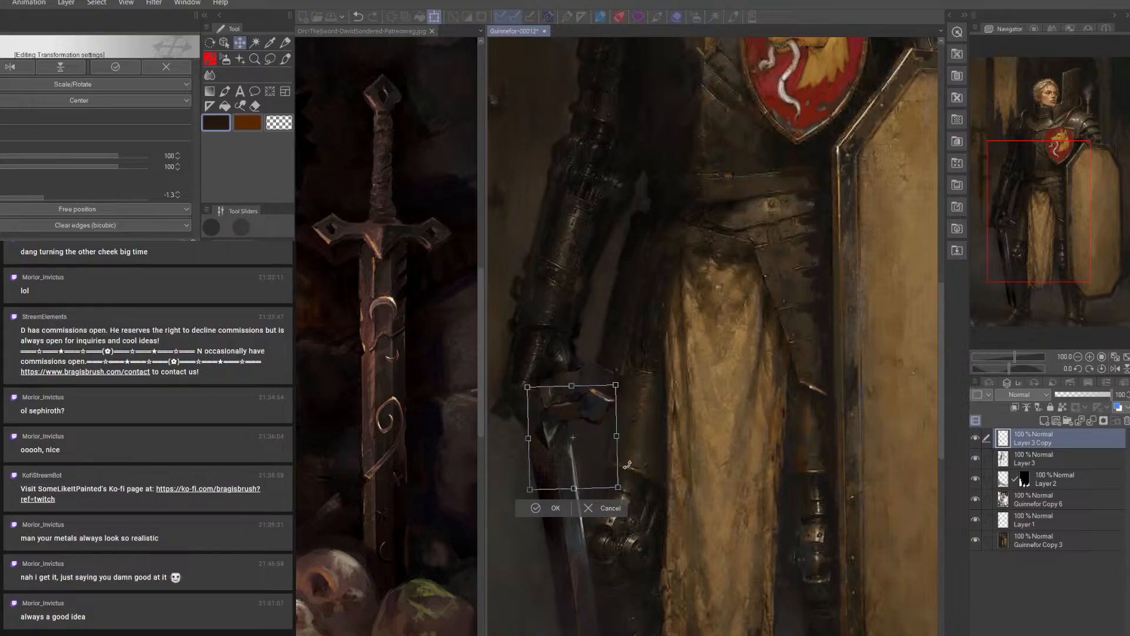
{"action": "left_click", "coordinate": [536, 507]}
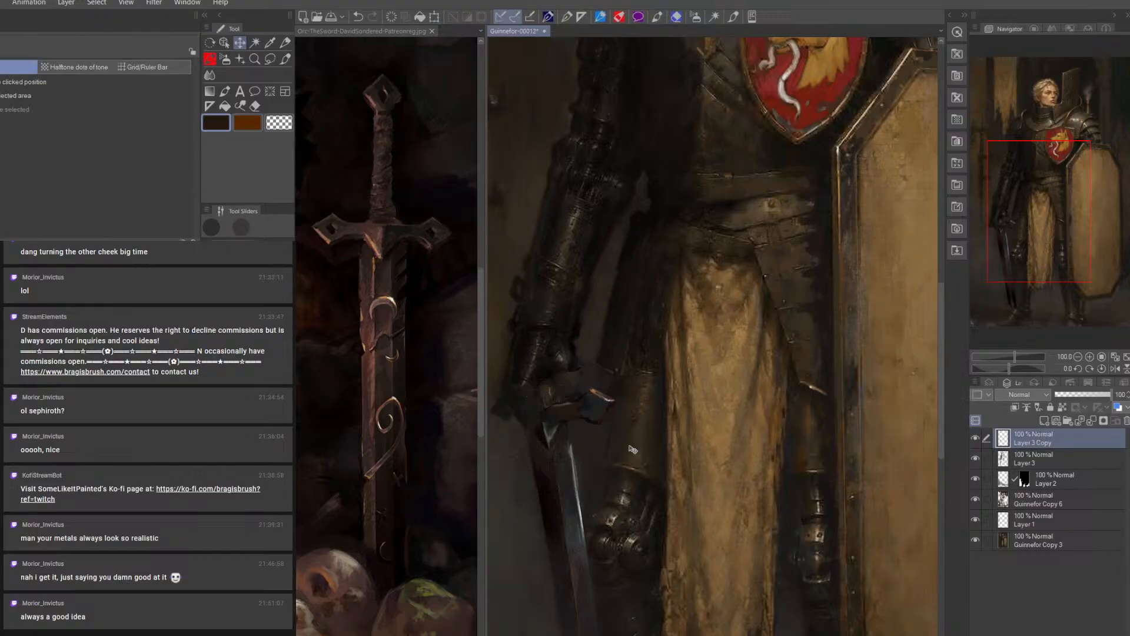
Compare the full painting with Layer 3 and Guinnefor Copy 6 hidden and shown
{"action": "left_click", "coordinate": [1078, 358]}
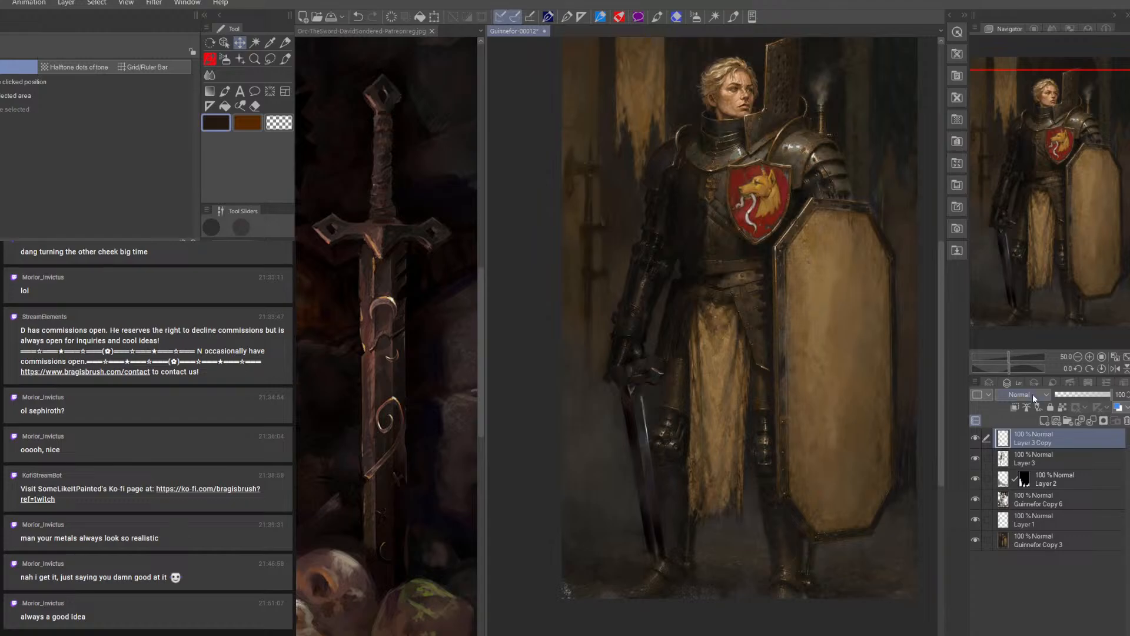
{"action": "left_click", "coordinate": [977, 462]}
{"action": "left_click", "coordinate": [977, 462]}
{"action": "left_click", "coordinate": [975, 499]}
{"action": "left_click", "coordinate": [976, 499]}
Merge Layer 3 Copy, Layer 3, Layer 2 and Guinnefor Copy 6 into a single layer
{"action": "left_click", "coordinate": [1075, 478], "text": "shift"}
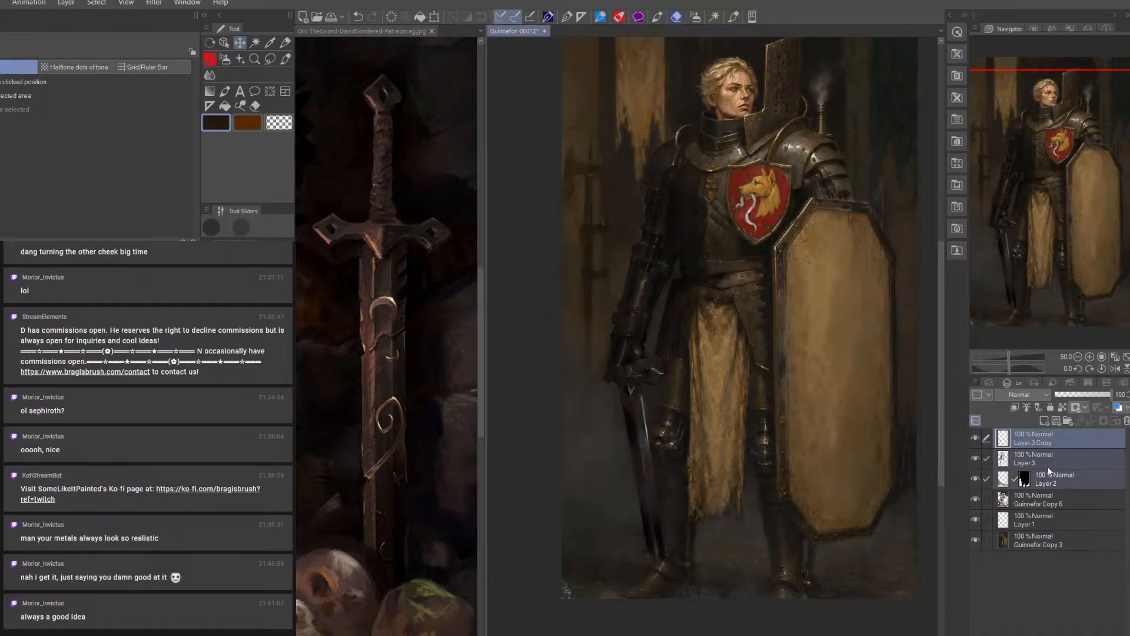
{"action": "left_click", "coordinate": [1051, 497], "text": "shift"}
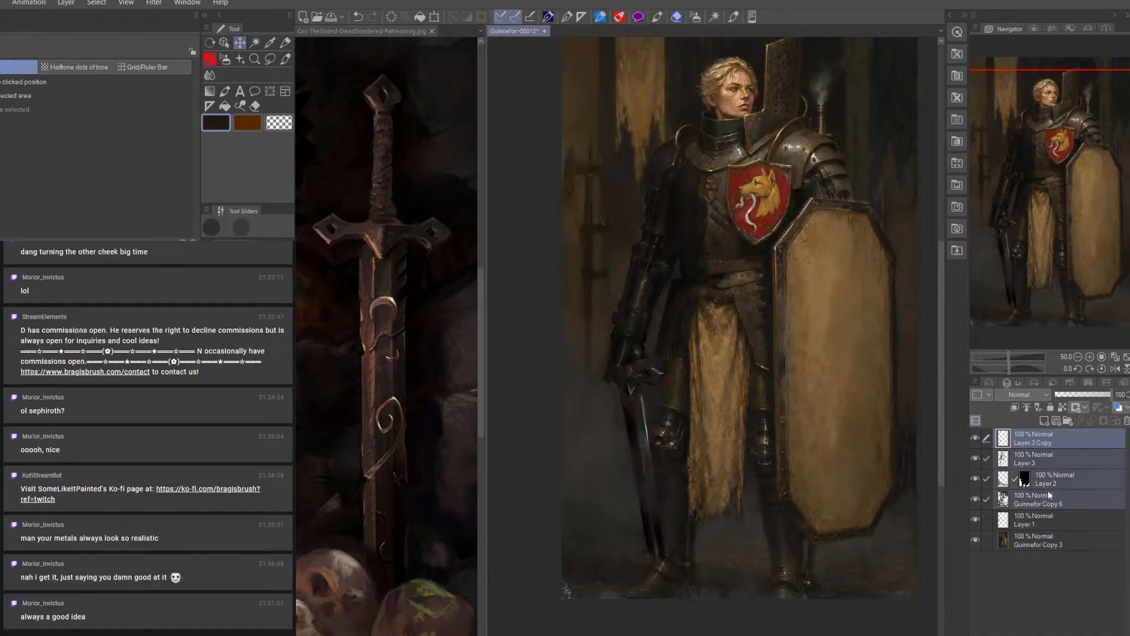
{"action": "right_click", "coordinate": [1051, 497]}
{"action": "left_click", "coordinate": [1068, 439]}
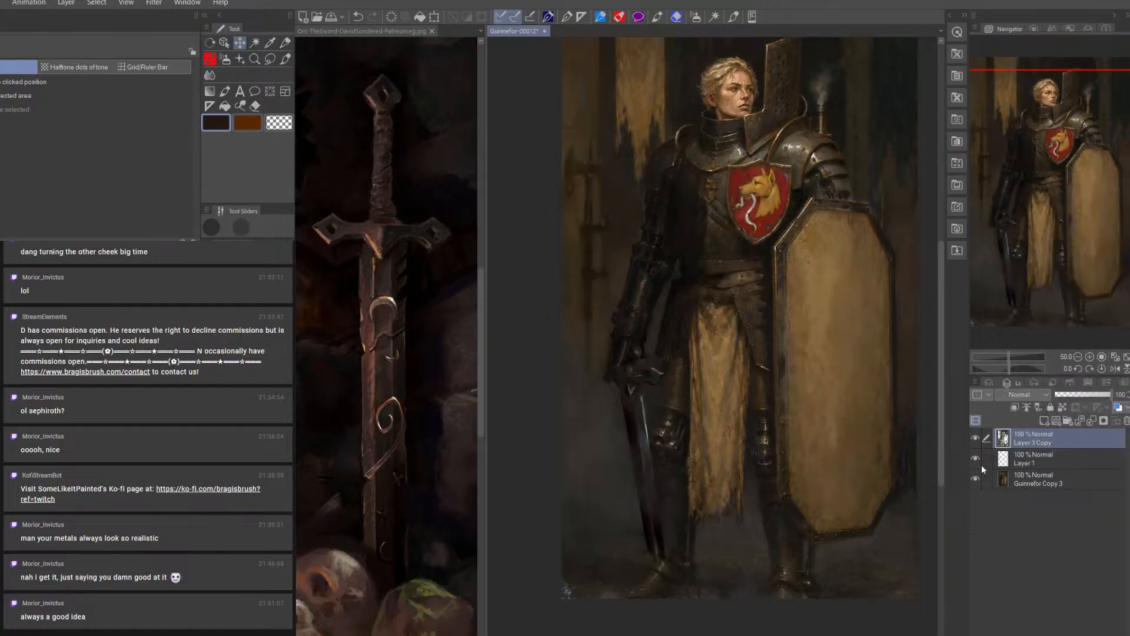
Merge Layer 1 down into Guinnefor Copy 3
{"action": "left_click", "coordinate": [1030, 461]}
{"action": "right_click", "coordinate": [1031, 461]}
{"action": "left_click", "coordinate": [1039, 398]}
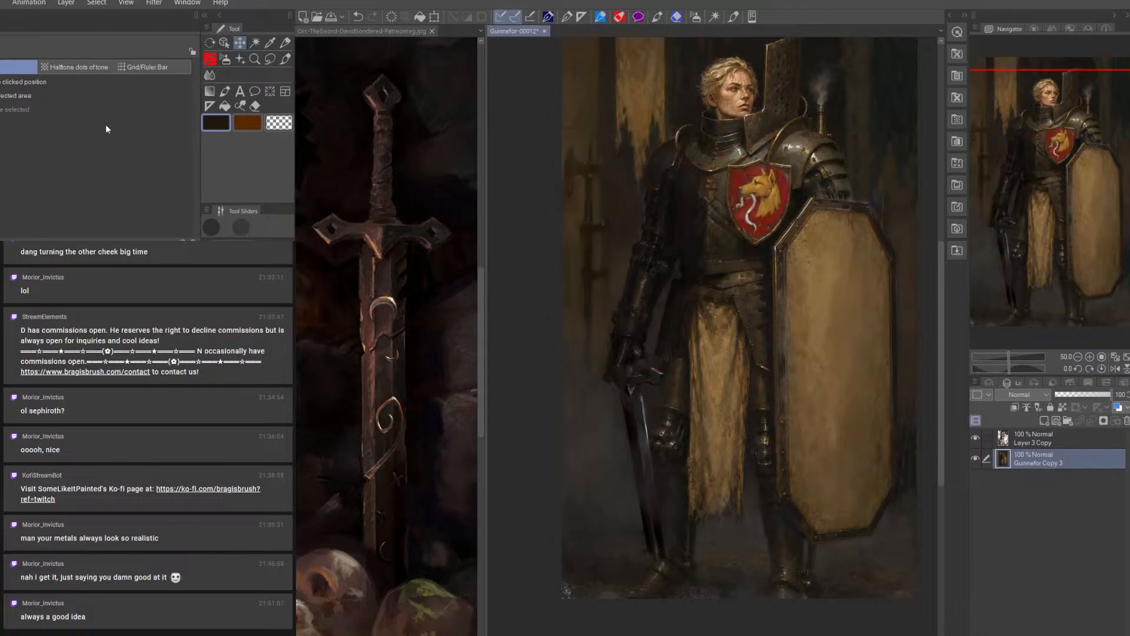
Save the painting as a new numbered version, Guinnefor-00013, in the Sword folder
{"action": "left_click", "coordinate": [0, 2]}
{"action": "left_click", "coordinate": [6, 99]}
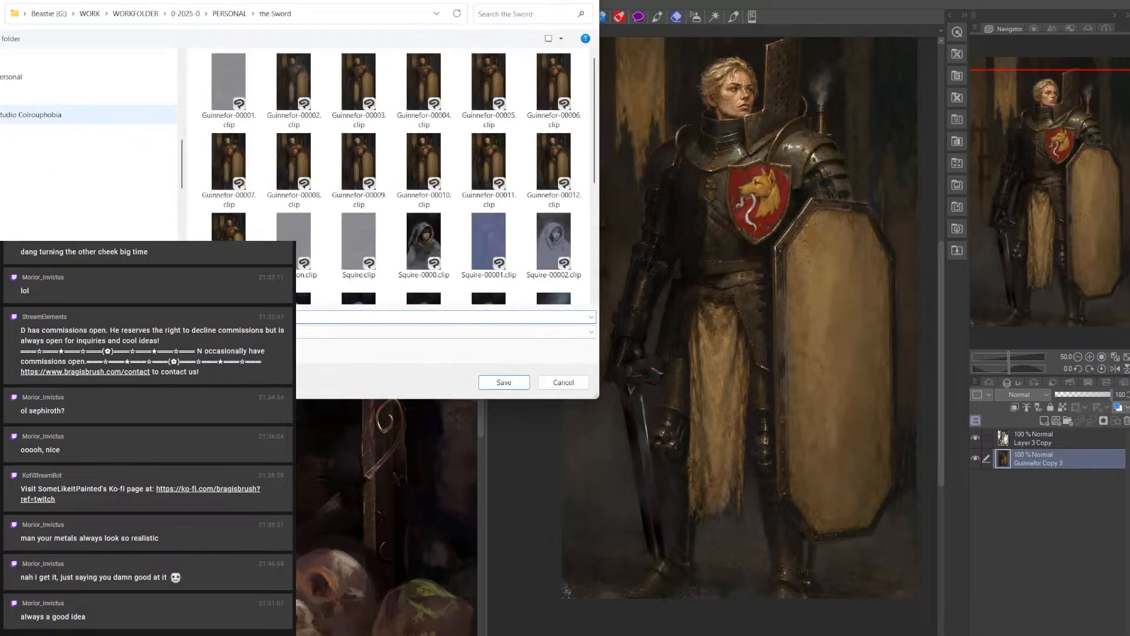
{"action": "key", "text": "Return"}
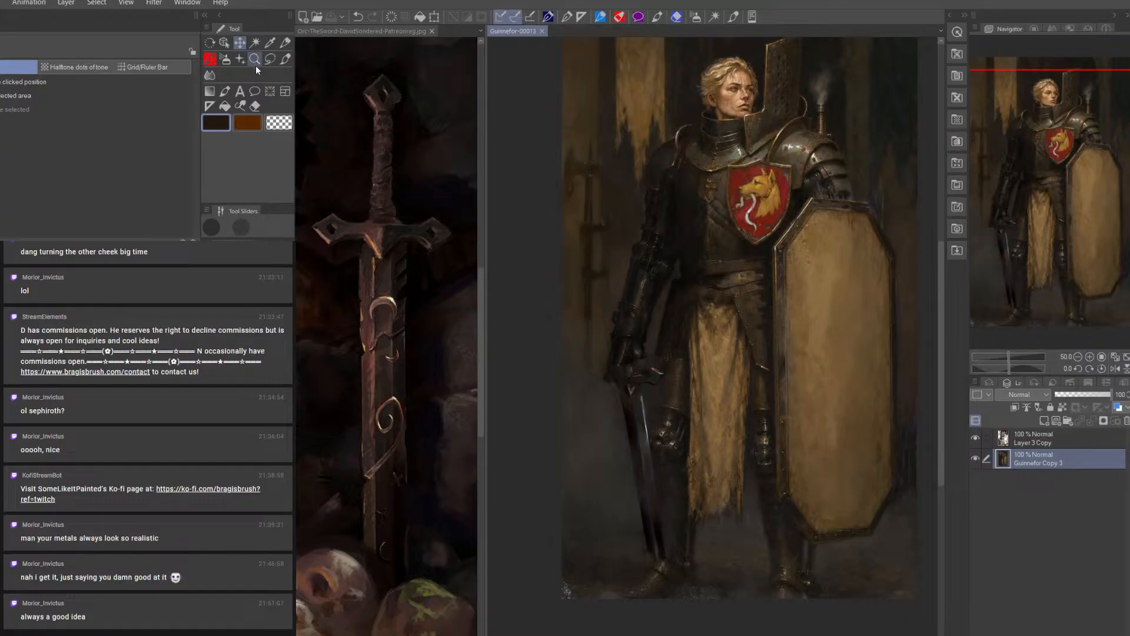
Lasso the knight's sword blade and crossguard on Layer 3 Copy and copy them onto their own layer
{"action": "left_click", "coordinate": [270, 59]}
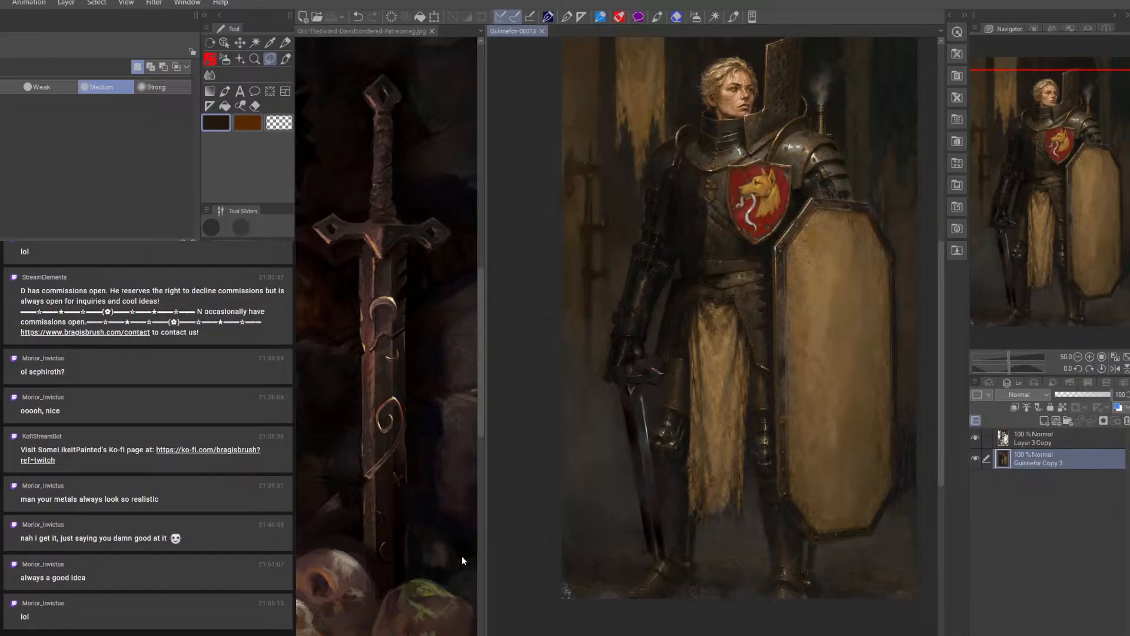
{"action": "left_click", "coordinate": [975, 440]}
{"action": "left_click", "coordinate": [976, 440]}
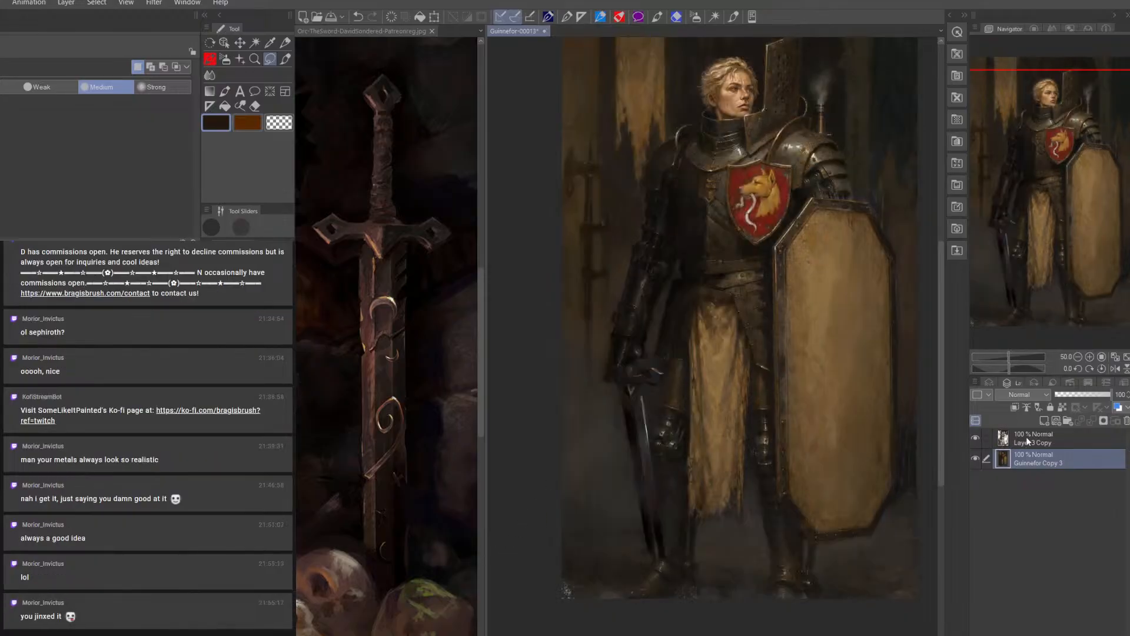
{"action": "left_click", "coordinate": [1027, 442]}
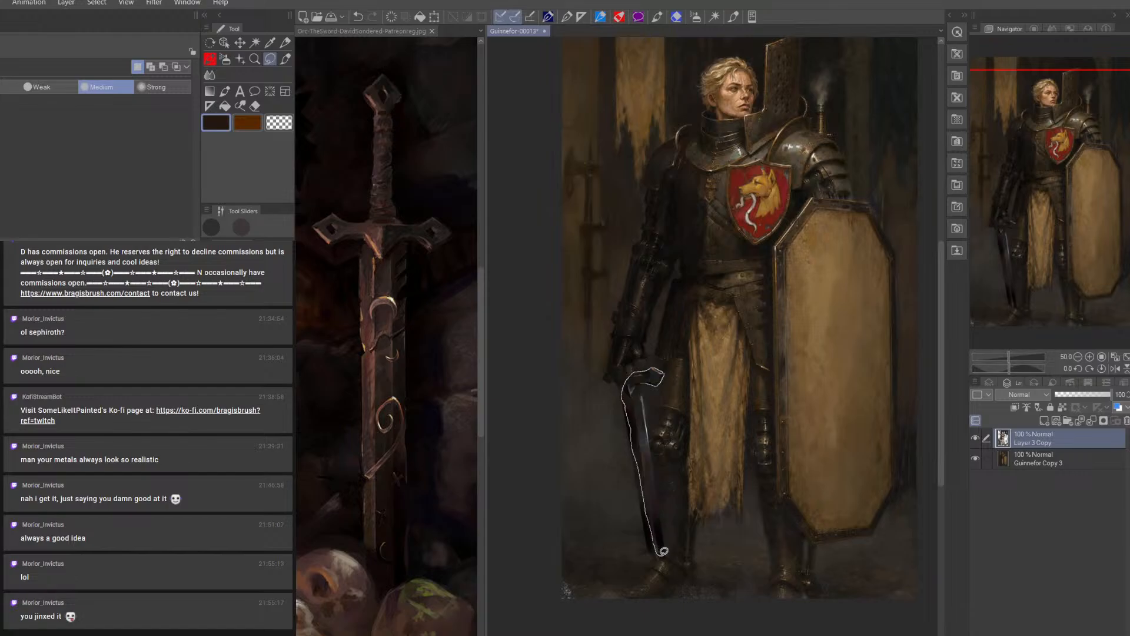
{"action": "left_click_drag", "start_coordinate": [670, 548], "coordinate": [666, 553]}
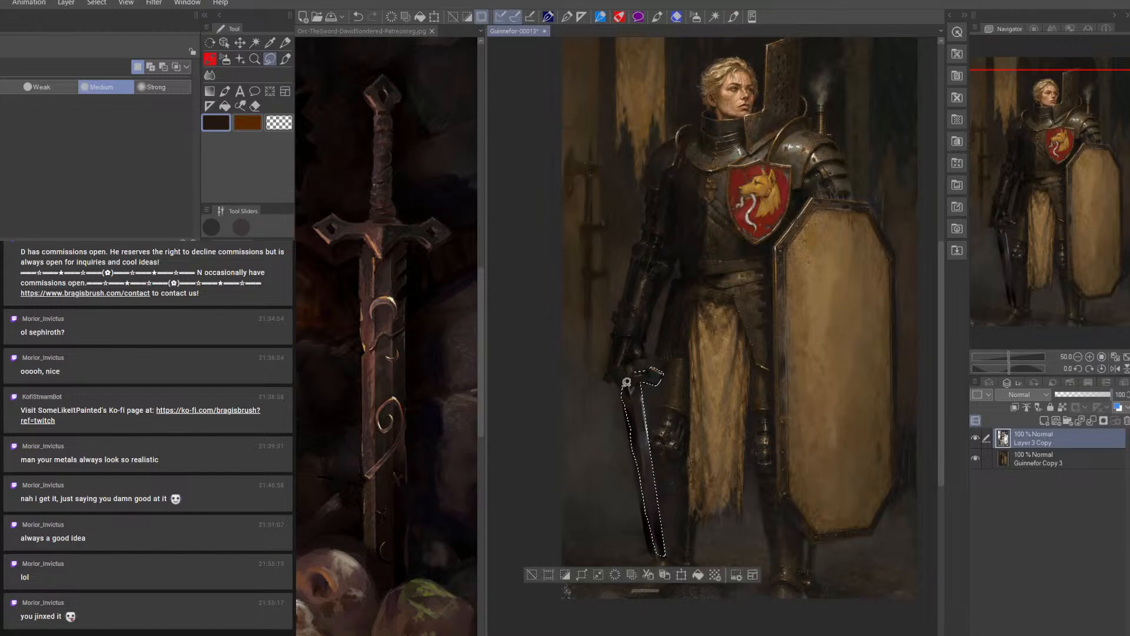
{"action": "left_click_drag", "start_coordinate": [643, 440], "coordinate": [659, 557]}
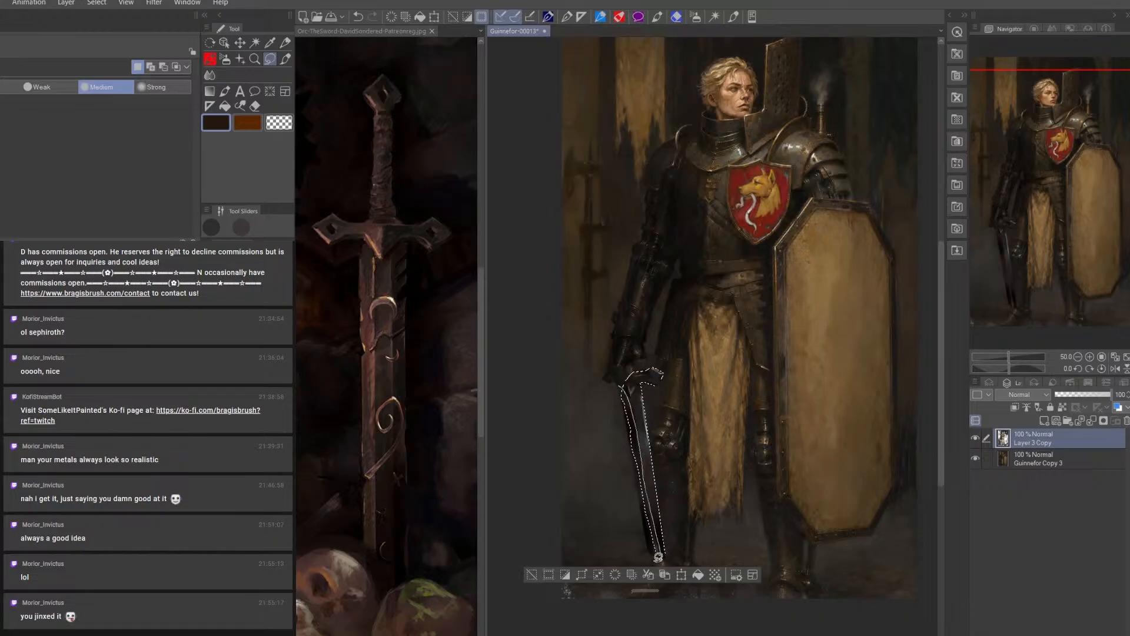
{"action": "key", "text": "ctrl+z"}
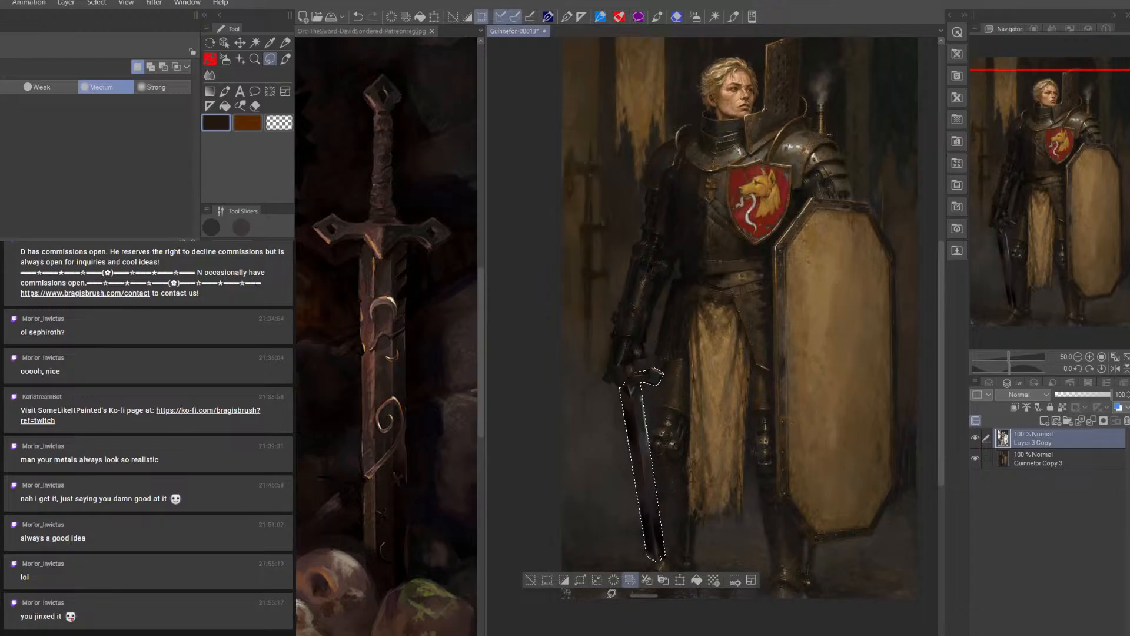
{"action": "left_click", "coordinate": [672, 583]}
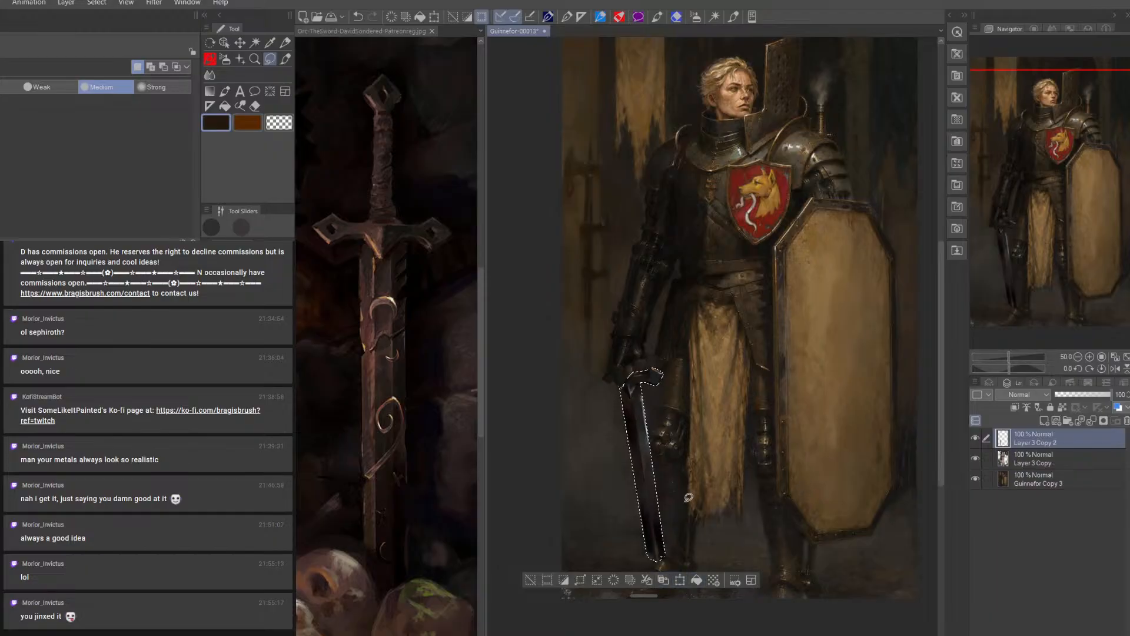
Rotate the copied sword by -34.9 degrees so it slants from the hand across the knight's legs
{"action": "left_click", "coordinate": [680, 580]}
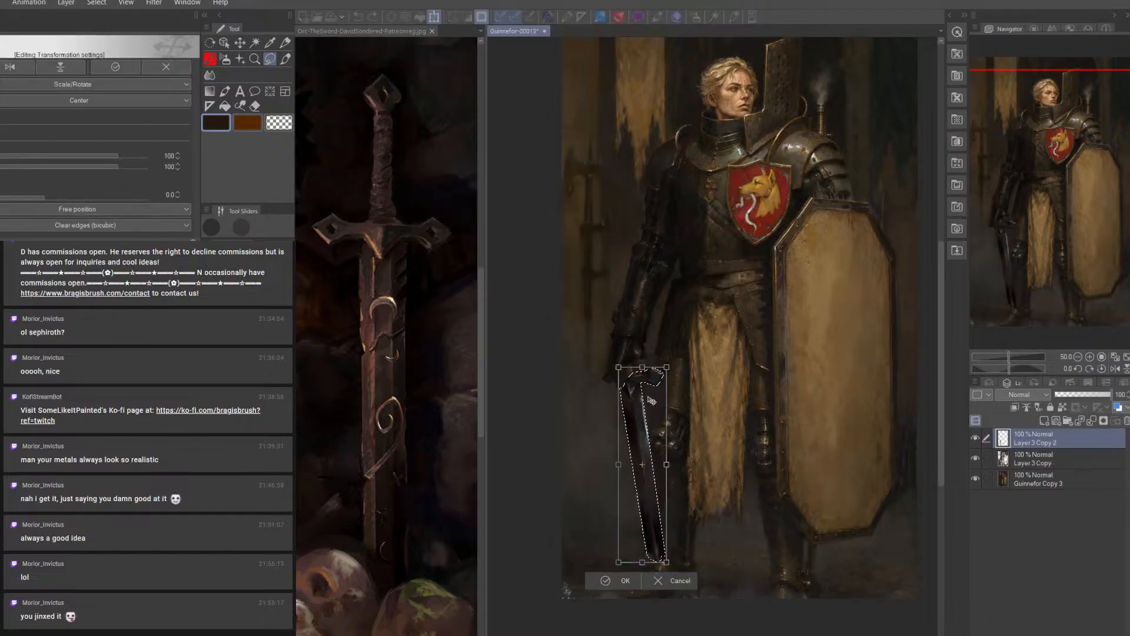
{"action": "left_click_drag", "start_coordinate": [632, 368], "coordinate": [632, 368]}
{"action": "left_click_drag", "start_coordinate": [721, 501], "coordinate": [789, 429]}
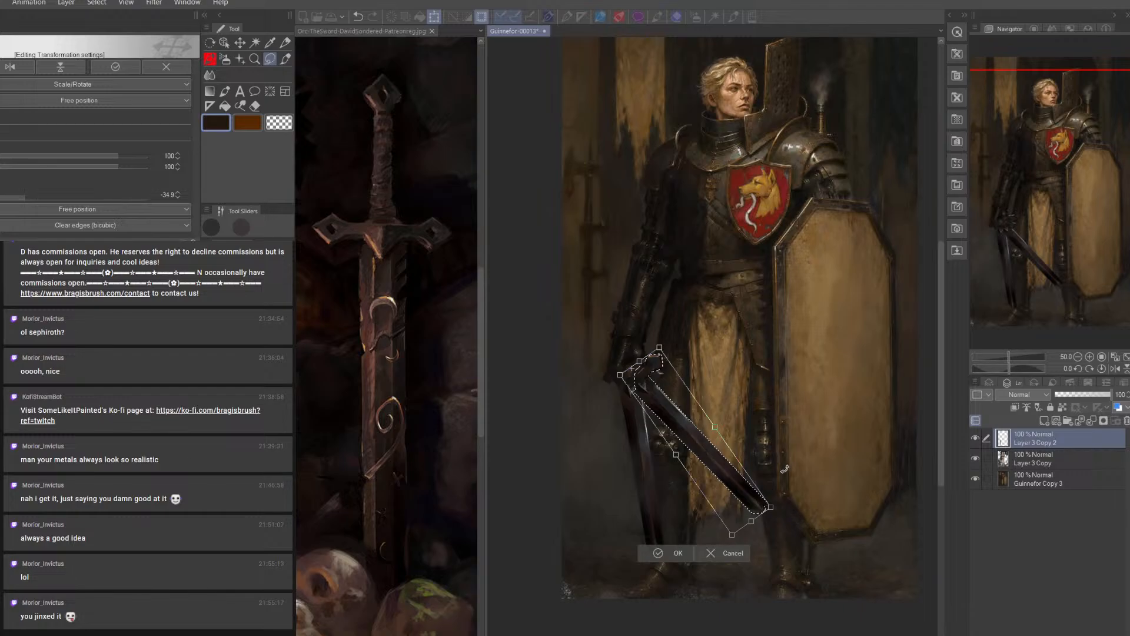
{"action": "left_click", "coordinate": [678, 554]}
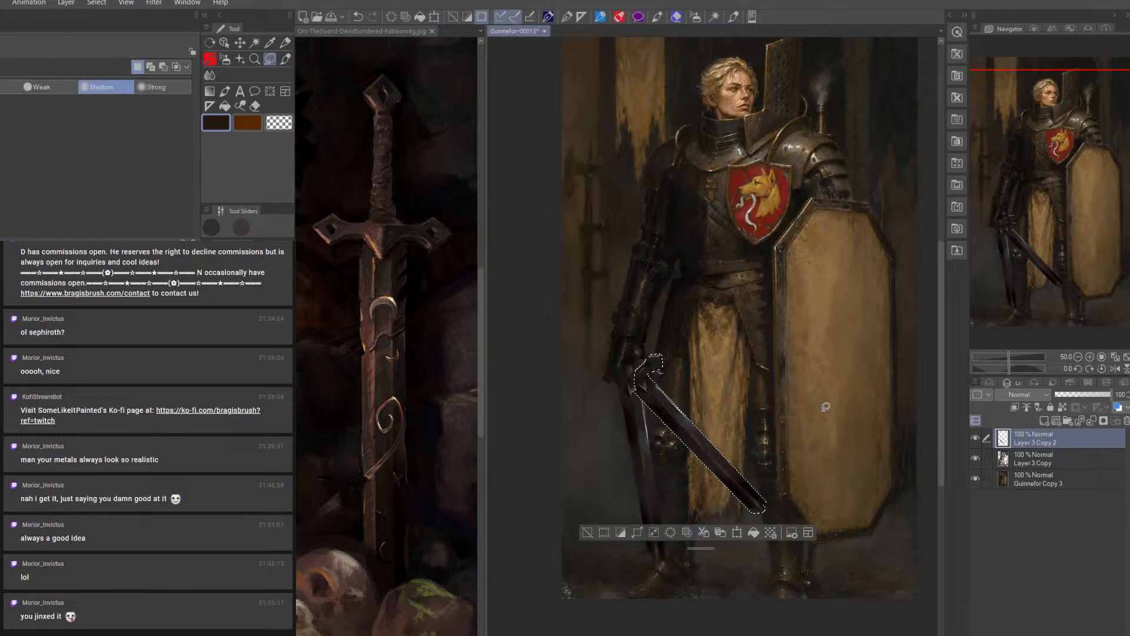
Free-transform the copied sword, pulling its lower corners outward to enlarge the tip end to about 109%
{"action": "left_click", "coordinate": [0, 3]}
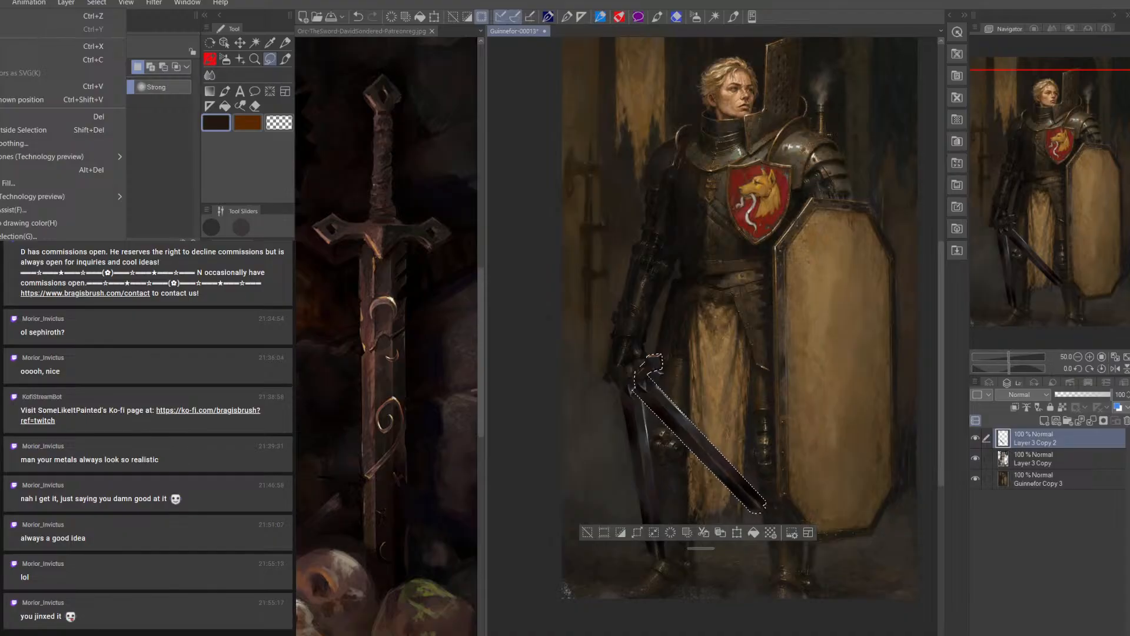
{"action": "left_click", "coordinate": [162, 330]}
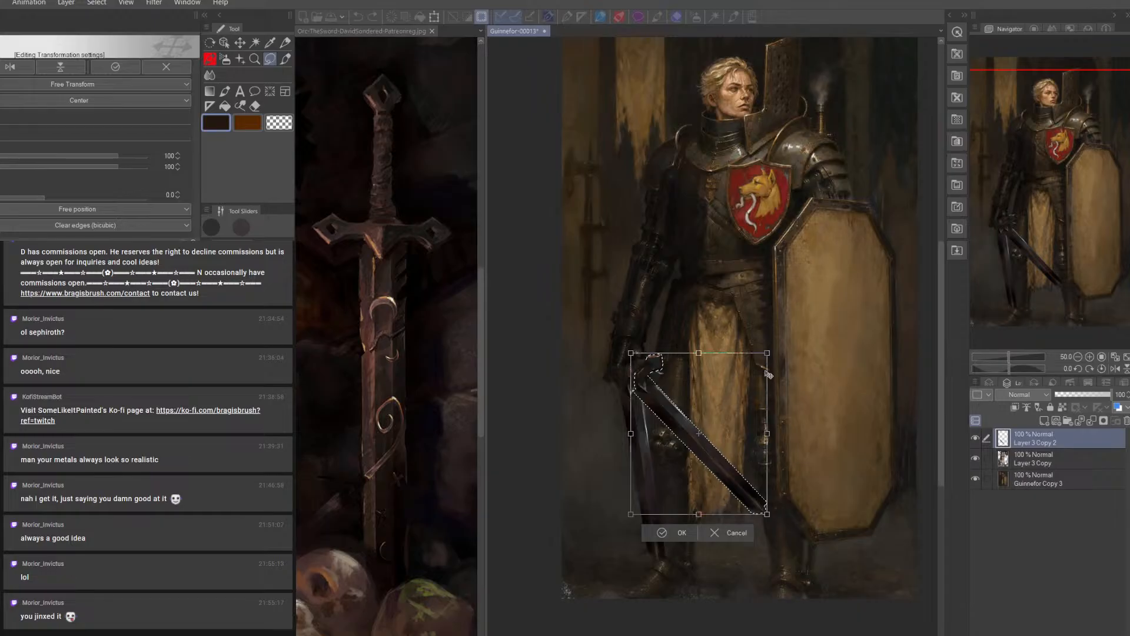
{"action": "left_click_drag", "start_coordinate": [767, 515], "coordinate": [778, 528]}
{"action": "left_click_drag", "start_coordinate": [769, 355], "coordinate": [757, 357]}
{"action": "left_click_drag", "start_coordinate": [630, 515], "coordinate": [631, 531]}
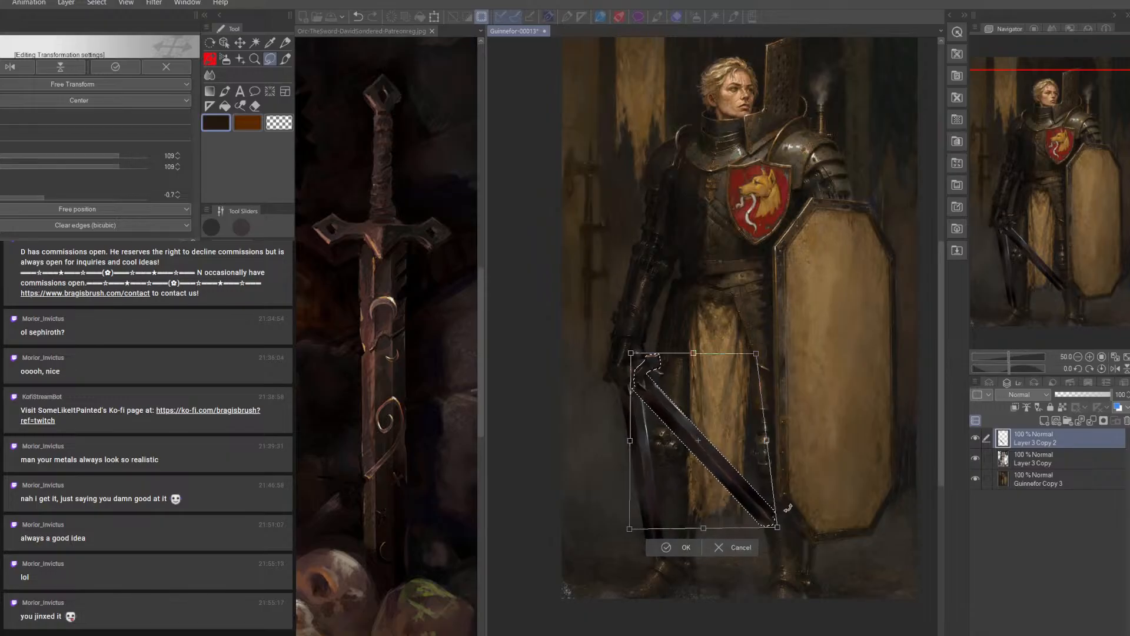
{"action": "left_click", "coordinate": [686, 547]}
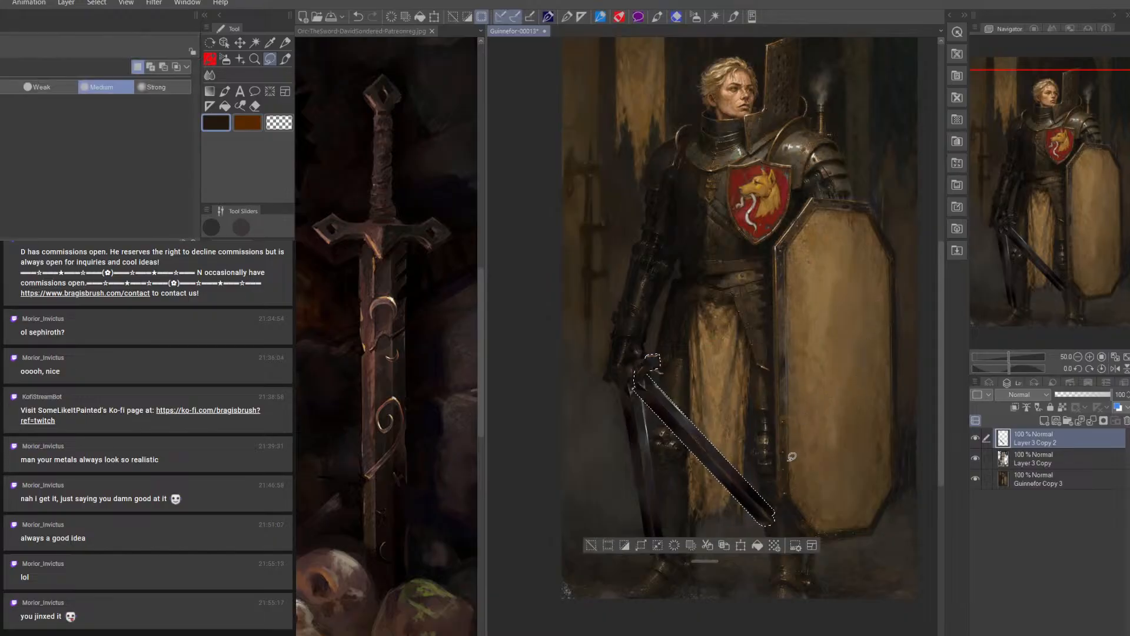
Rotate the copied sword by 43.2 degrees to stand upright over the tabard
{"action": "left_click", "coordinate": [741, 545]}
{"action": "left_click_drag", "start_coordinate": [752, 300], "coordinate": [845, 362]}
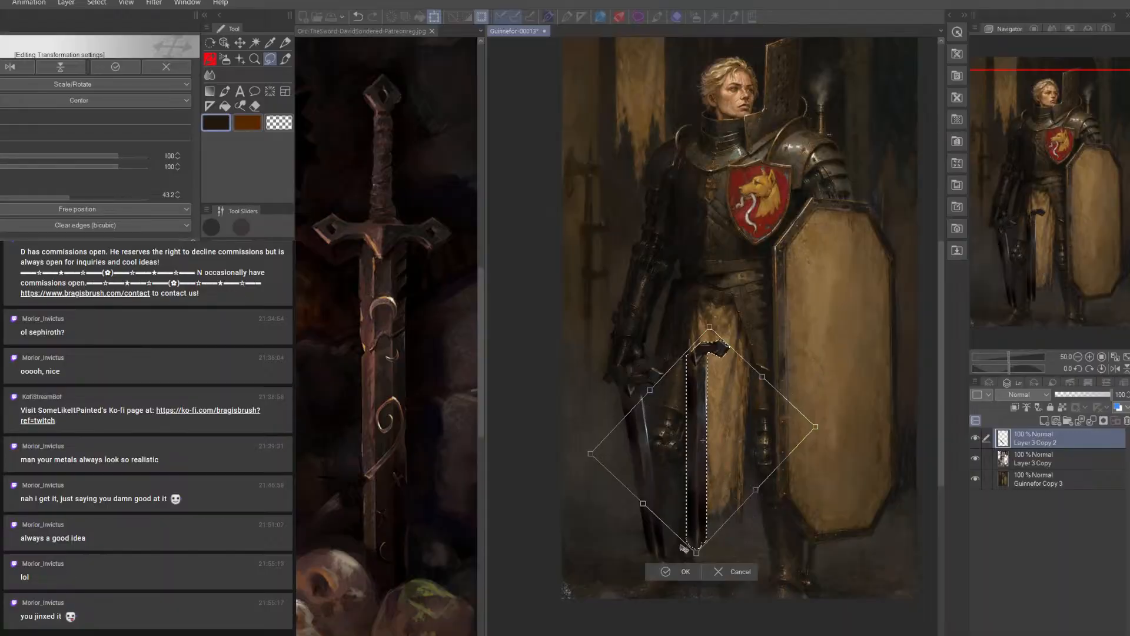
{"action": "left_click", "coordinate": [683, 574]}
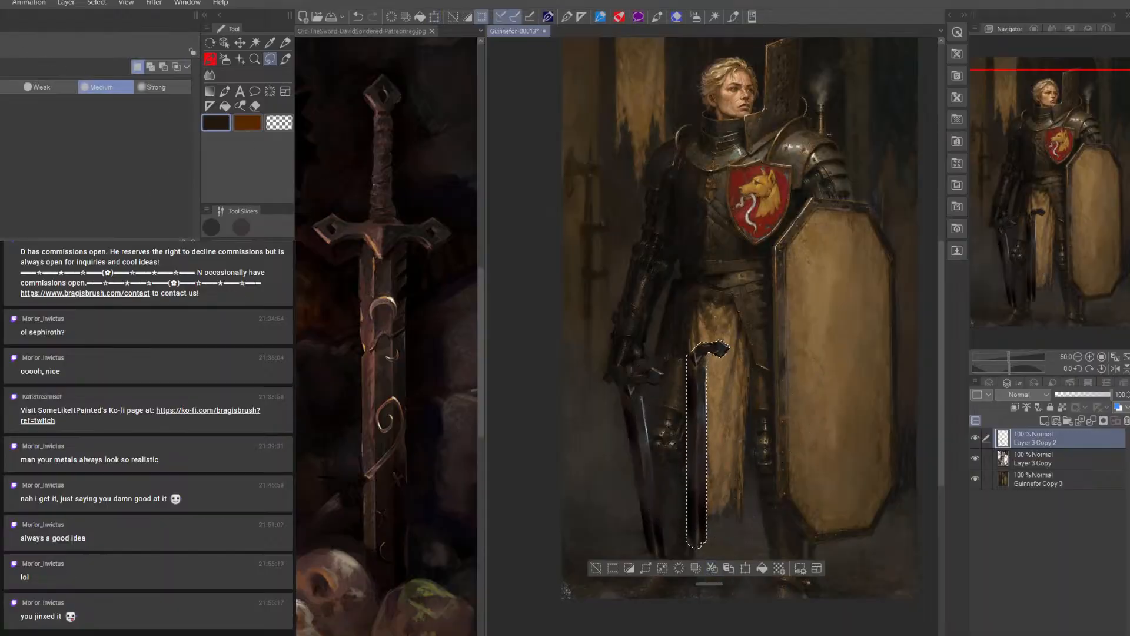
{"action": "left_click", "coordinate": [1, 3]}
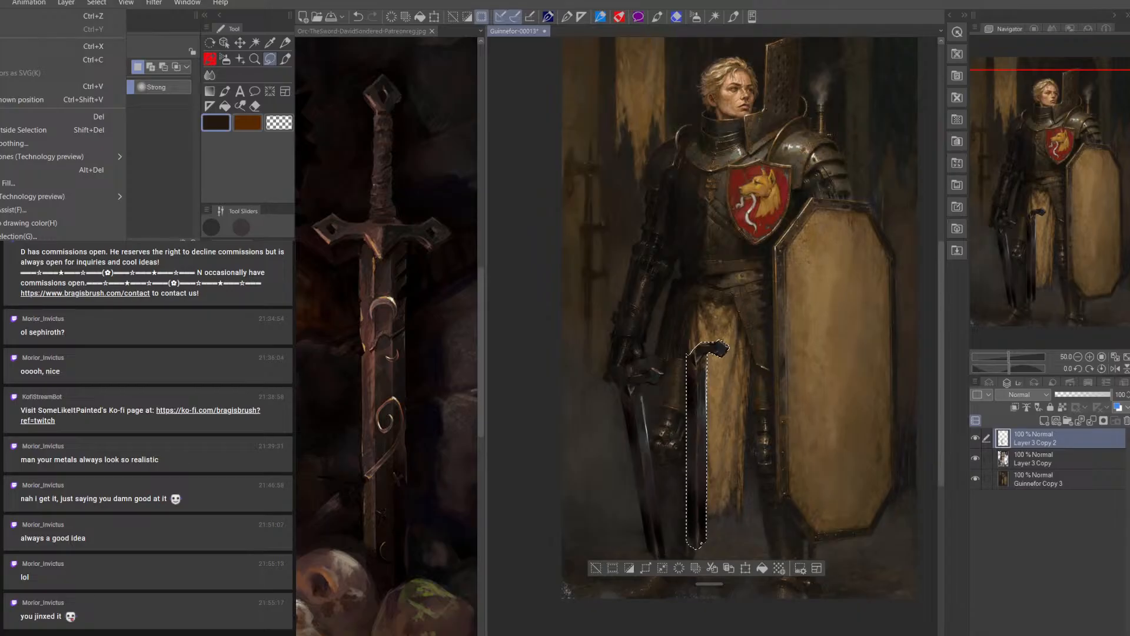
{"action": "left_click", "coordinate": [177, 341]}
{"action": "left_click_drag", "start_coordinate": [730, 550], "coordinate": [756, 574]}
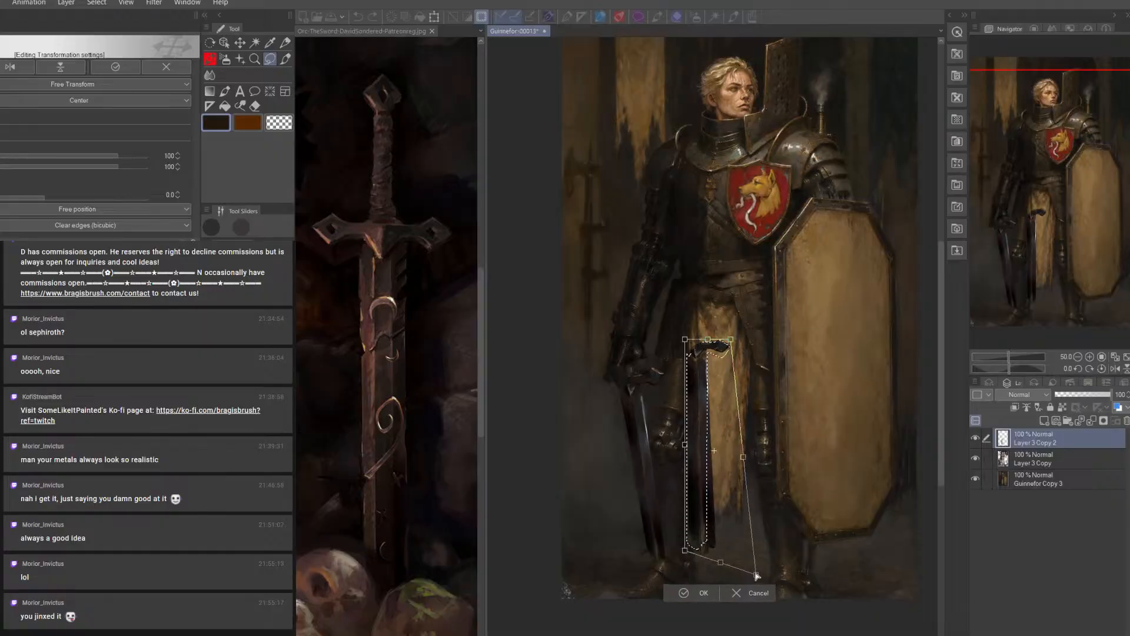
{"action": "left_click_drag", "start_coordinate": [684, 554], "coordinate": [662, 567]}
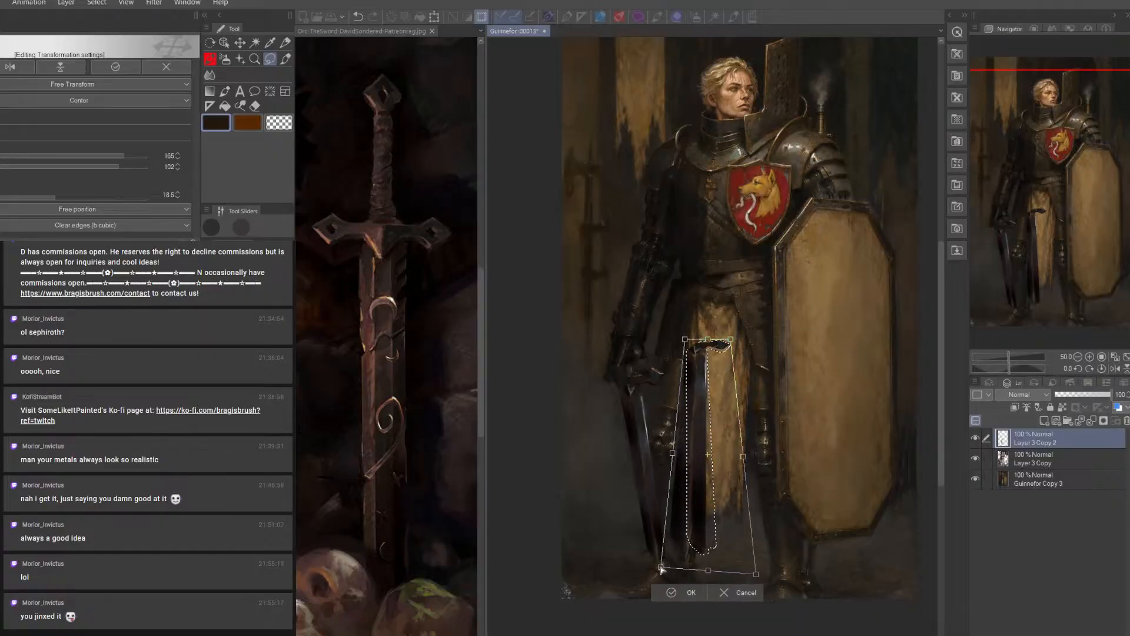
{"action": "left_click_drag", "start_coordinate": [735, 340], "coordinate": [679, 332]}
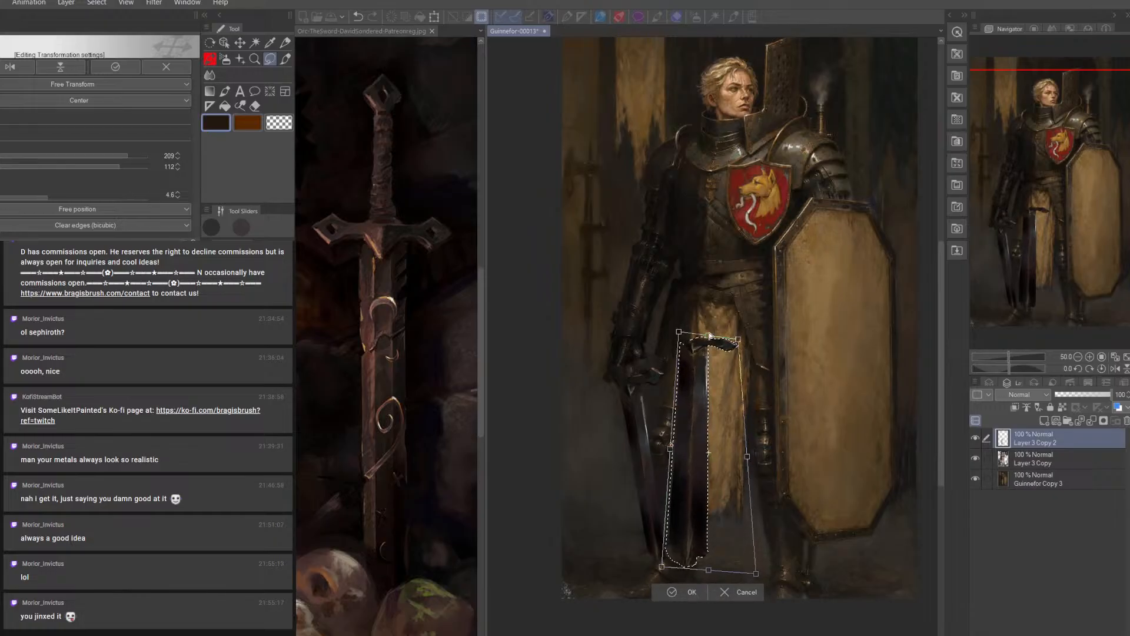
{"action": "left_click_drag", "start_coordinate": [708, 314], "coordinate": [708, 315]}
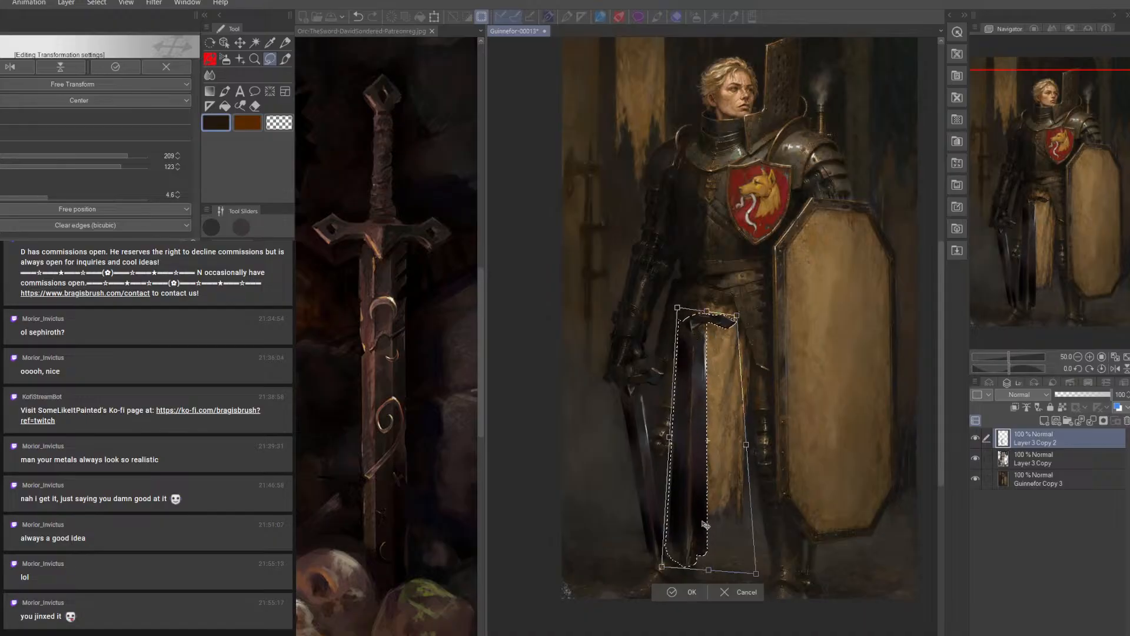
{"action": "left_click_drag", "start_coordinate": [665, 572], "coordinate": [669, 577]}
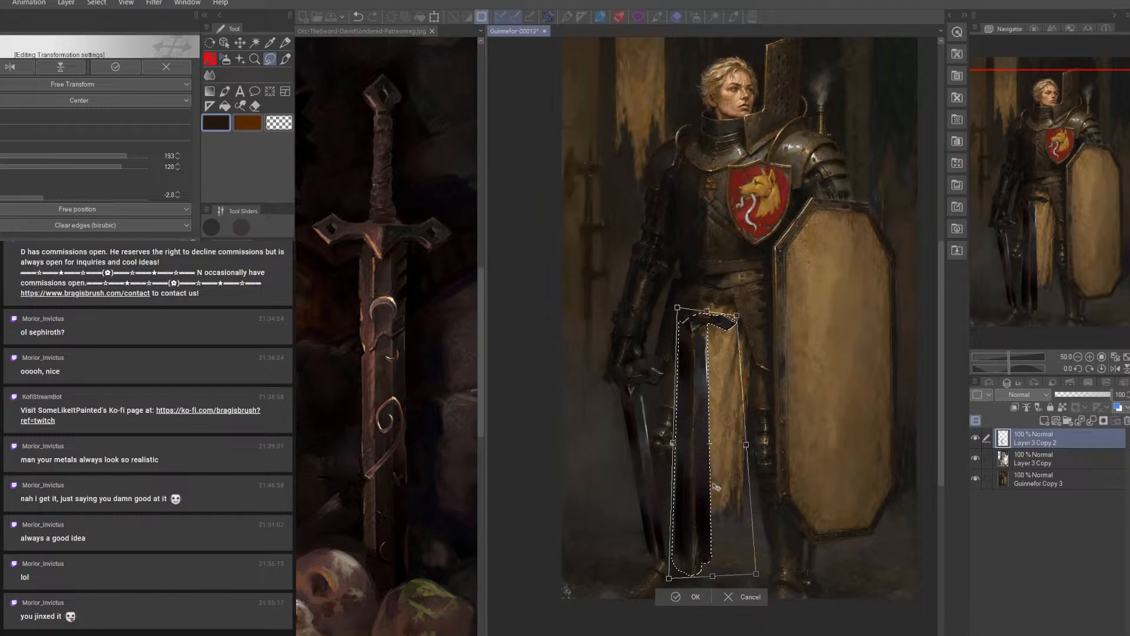
{"action": "left_click_drag", "start_coordinate": [736, 316], "coordinate": [740, 309]}
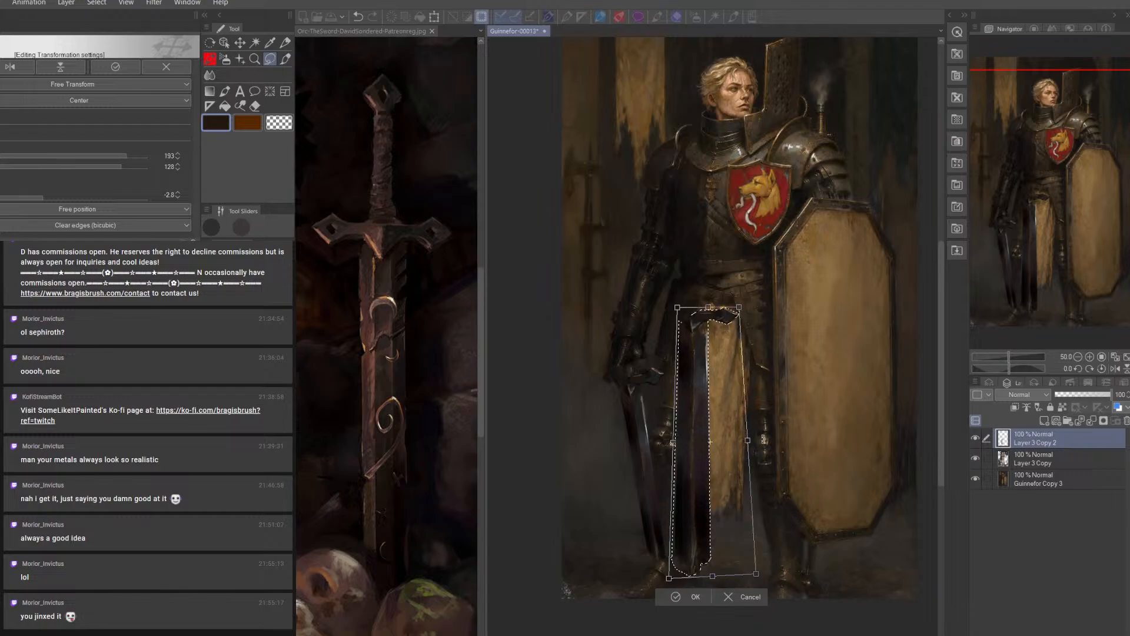
{"action": "left_click", "coordinate": [729, 598]}
Scale the upright sword copy to 135% width and 114% height
{"action": "left_click", "coordinate": [1, 3]}
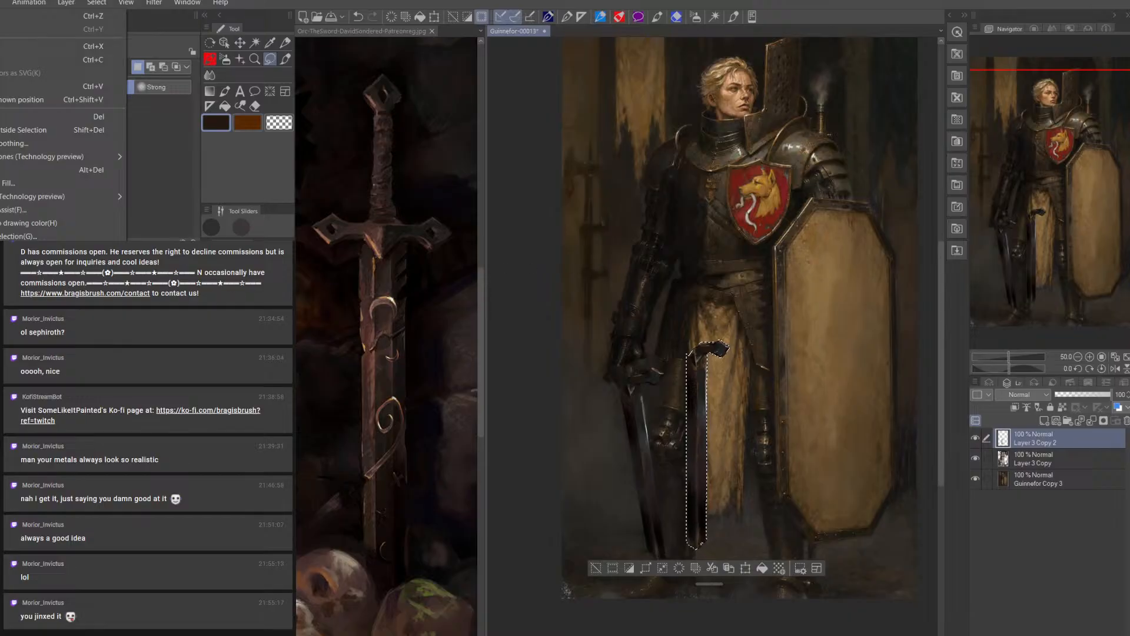
{"action": "left_click", "coordinate": [176, 303]}
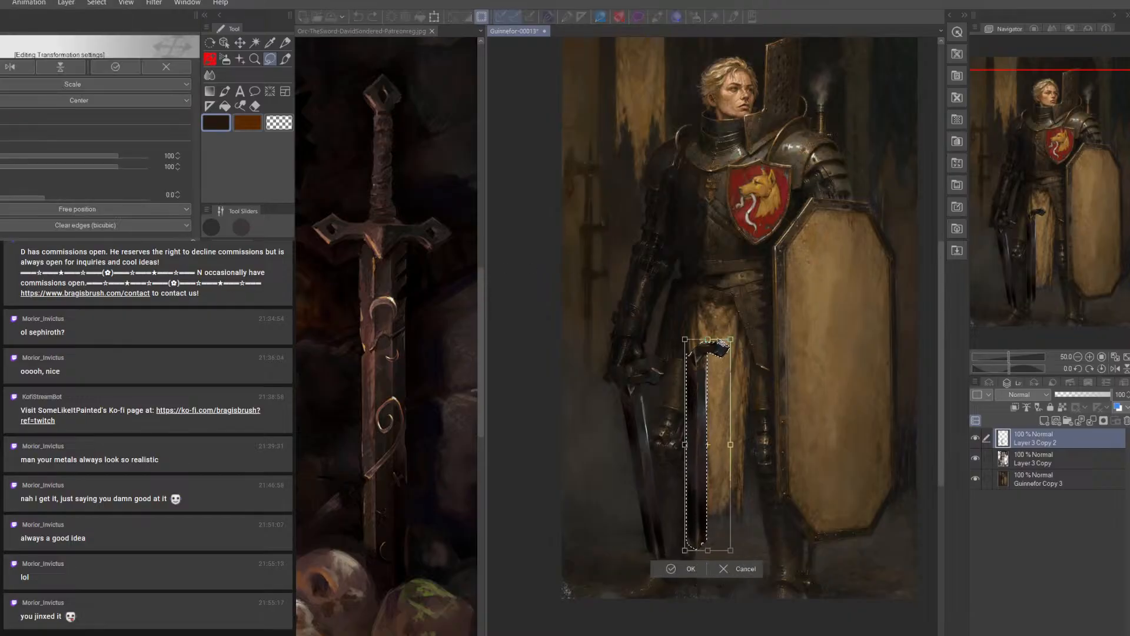
{"action": "left_click_drag", "start_coordinate": [708, 340], "coordinate": [708, 308]}
{"action": "left_click_drag", "start_coordinate": [731, 429], "coordinate": [746, 429]}
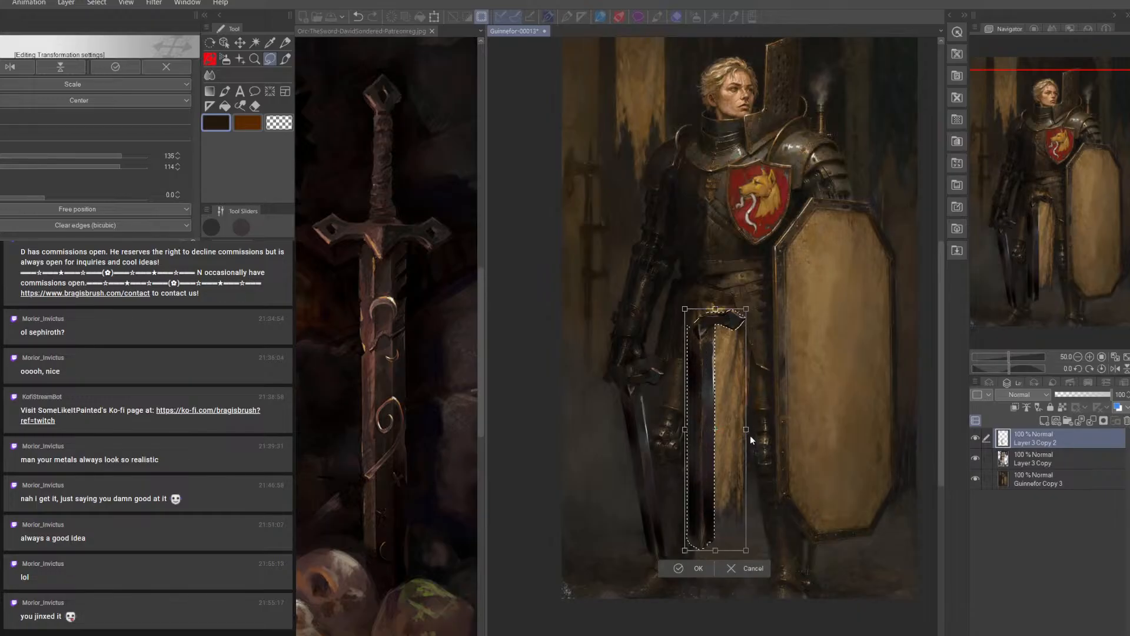
{"action": "left_click", "coordinate": [698, 568]}
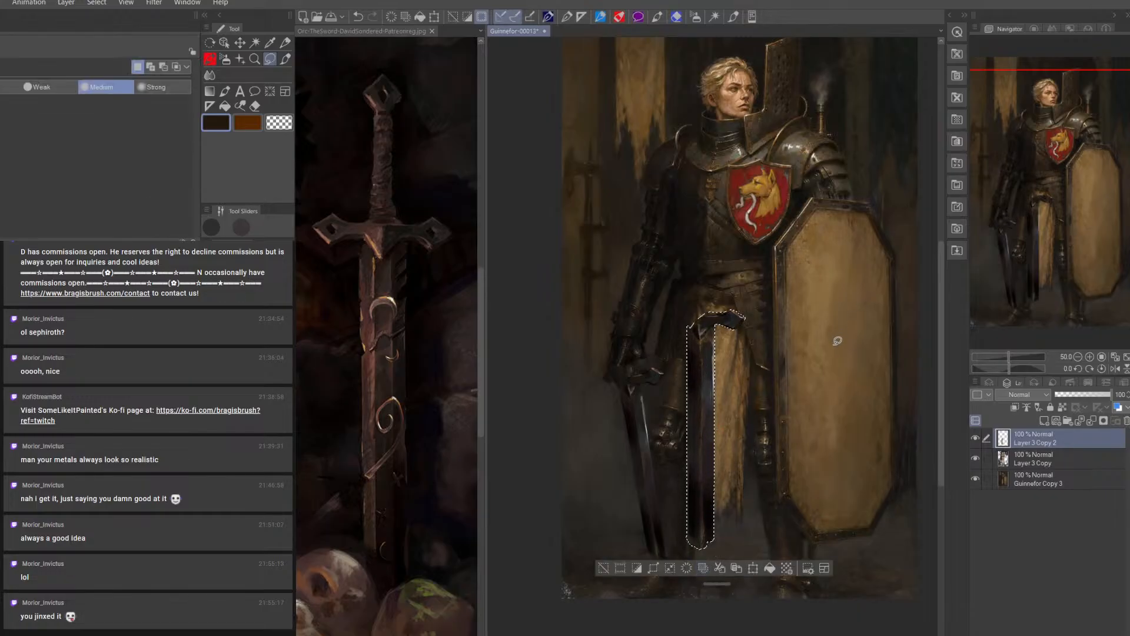
Rotate the enlarged sword by about -50 degrees, place its crossguard at the knight's hand and clear the selection
{"action": "left_click", "coordinate": [753, 568]}
{"action": "left_click_drag", "start_coordinate": [794, 396], "coordinate": [781, 352]}
{"action": "mouse_move", "coordinate": [746, 456]}
{"action": "left_mouse_down"}
{"action": "mouse_move", "coordinate": [779, 484]}
{"action": "mouse_move", "coordinate": [755, 452]}
{"action": "left_mouse_up"}
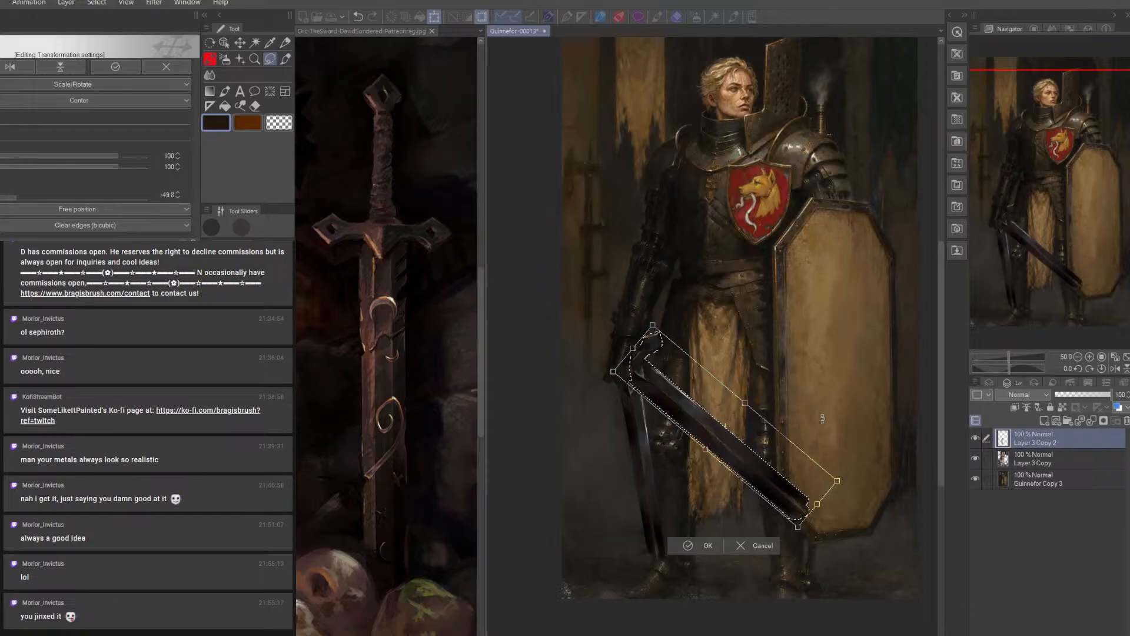
{"action": "left_click", "coordinate": [709, 546]}
{"action": "key", "text": "ctrl+d"}
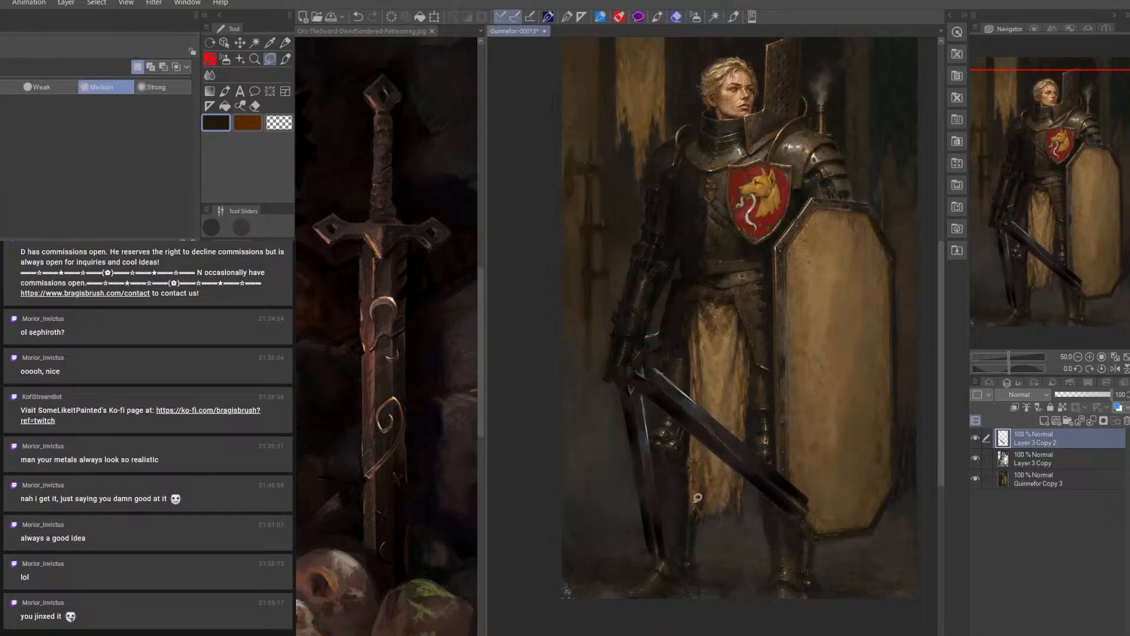
Compare the painting with Layer 3 Copy hidden and shown, and make that layer active
{"action": "left_click", "coordinate": [975, 458]}
{"action": "left_click", "coordinate": [975, 458]}
{"action": "left_click", "coordinate": [1054, 456]}
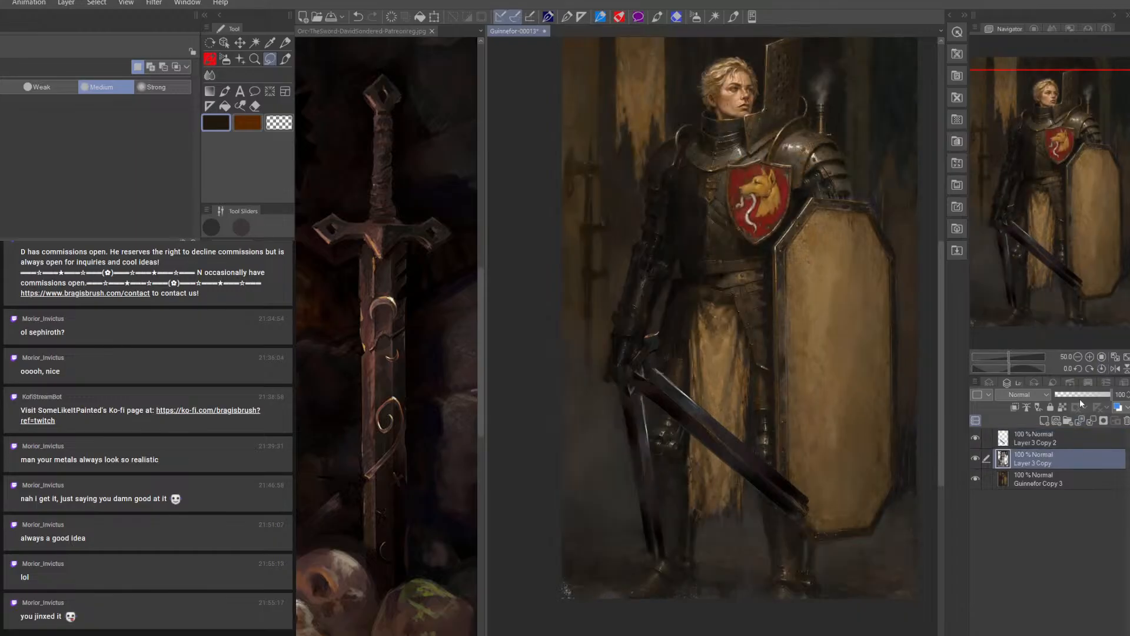
{"action": "left_click", "coordinate": [975, 458]}
{"action": "left_click", "coordinate": [975, 458]}
Paint out the old blade's upper section between the hand and knee on Layer 3 Copy, using sampled background colour at about 40–45 px
{"action": "key", "text": "b"}
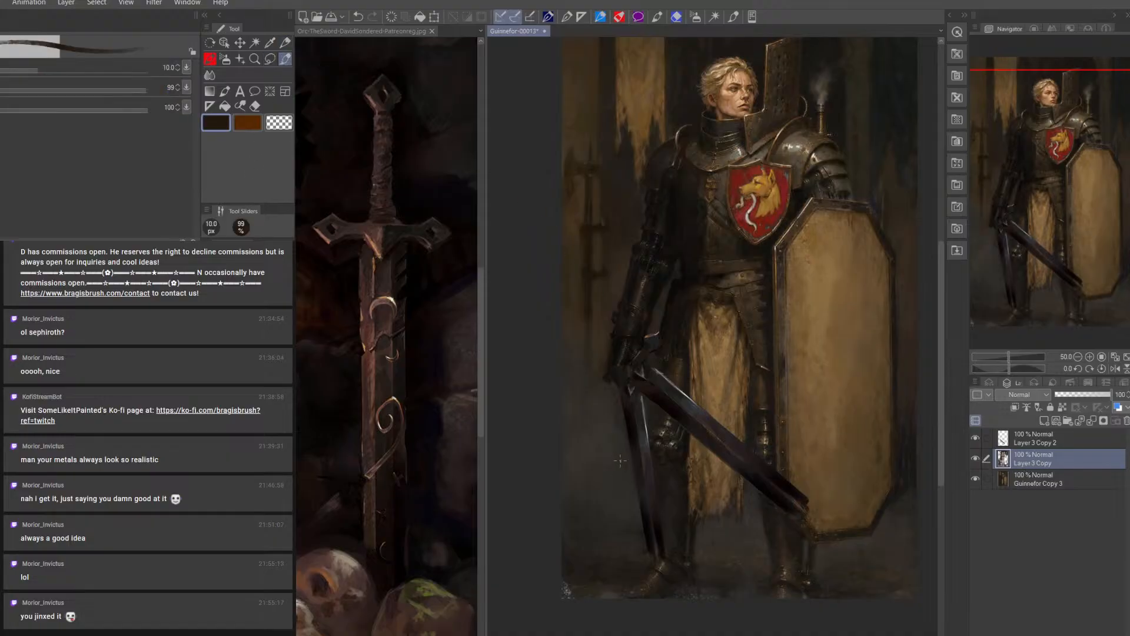
{"action": "left_click", "coordinate": [617, 435], "text": "alt"}
{"action": "key", "text": "bracketright"}
{"action": "key", "text": "bracketright"}
{"action": "key", "text": "bracketright"}
{"action": "key", "text": "bracketright"}
{"action": "key", "text": "bracketright"}
{"action": "key", "text": "bracketright"}
{"action": "key", "text": "bracketright"}
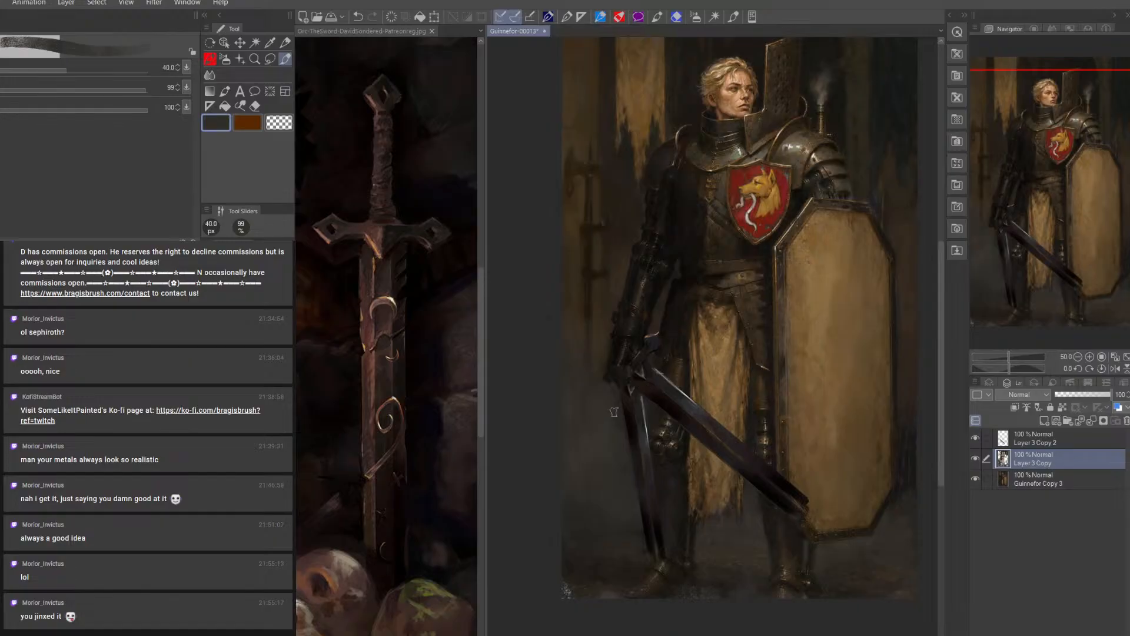
{"action": "key", "text": "bracketleft"}
{"action": "key", "text": "bracketright"}
{"action": "left_click", "coordinate": [657, 409], "text": "alt"}
{"action": "key", "text": "bracketright"}
{"action": "key", "text": "bracketright"}
{"action": "key", "text": "bracketright"}
{"action": "key", "text": "bracketleft"}
{"action": "key", "text": "bracketleft"}
{"action": "key", "text": "bracketleft"}
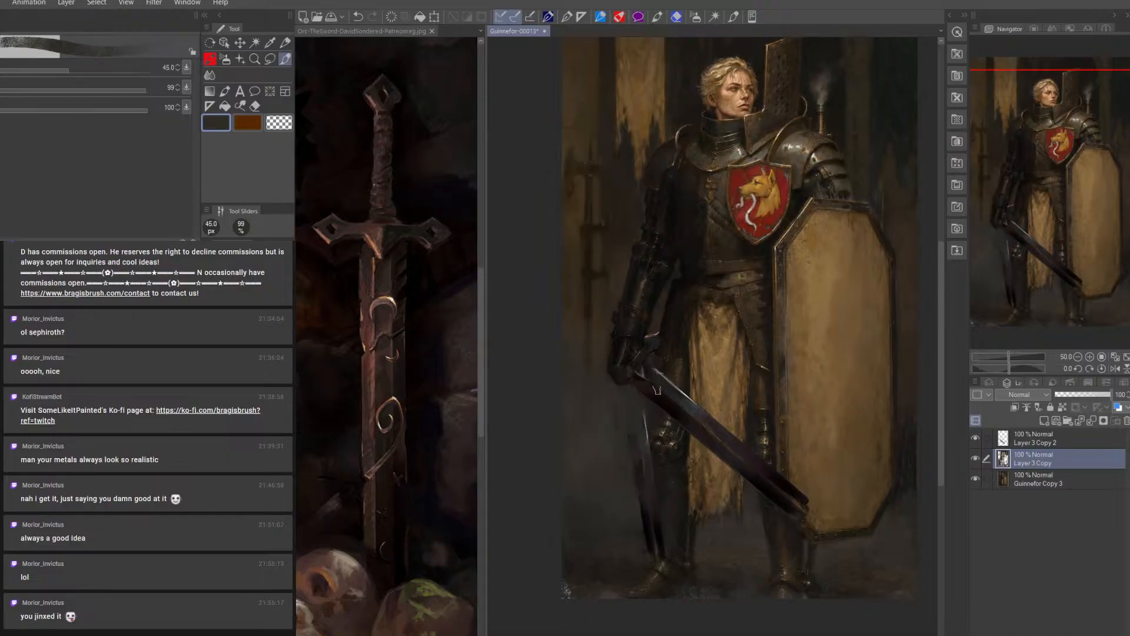
Paint the thigh behind the new sword in sampled near-black with a brush of about 12.5–17.5 px
{"action": "left_click", "coordinate": [675, 288], "text": "alt"}
{"action": "key", "text": "bracketleft"}
{"action": "key", "text": "bracketleft"}
{"action": "key", "text": "bracketleft"}
{"action": "key", "text": "bracketleft"}
{"action": "key", "text": "bracketleft"}
{"action": "key", "text": "bracketleft"}
{"action": "key", "text": "bracketleft"}
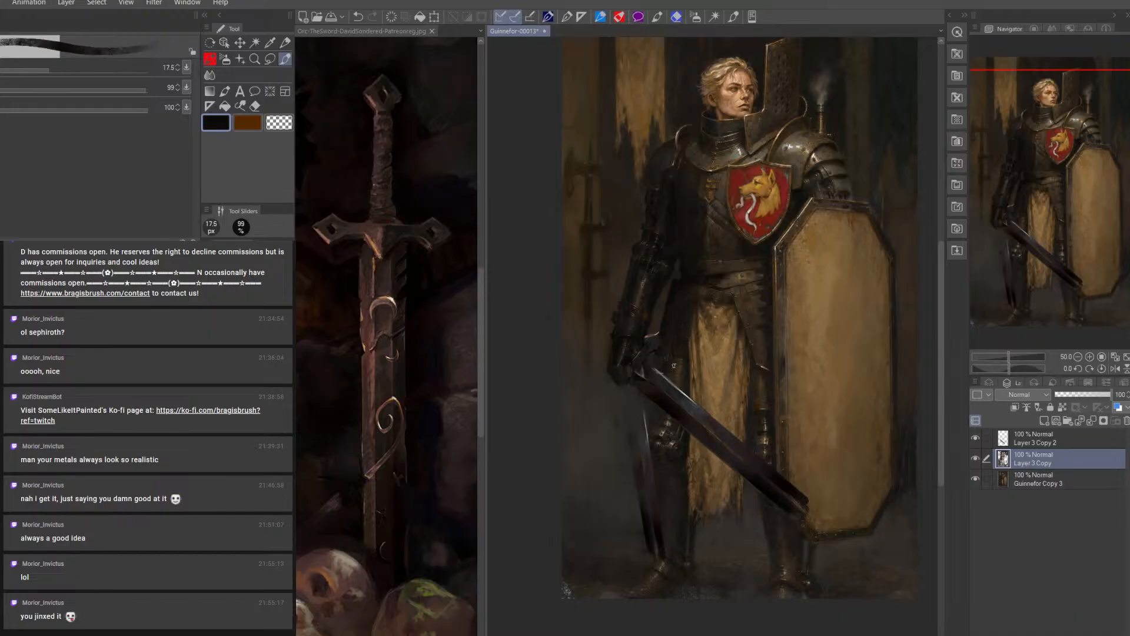
{"action": "key", "text": "bracketright"}
{"action": "key", "text": "bracketright"}
{"action": "key", "text": "bracketright"}
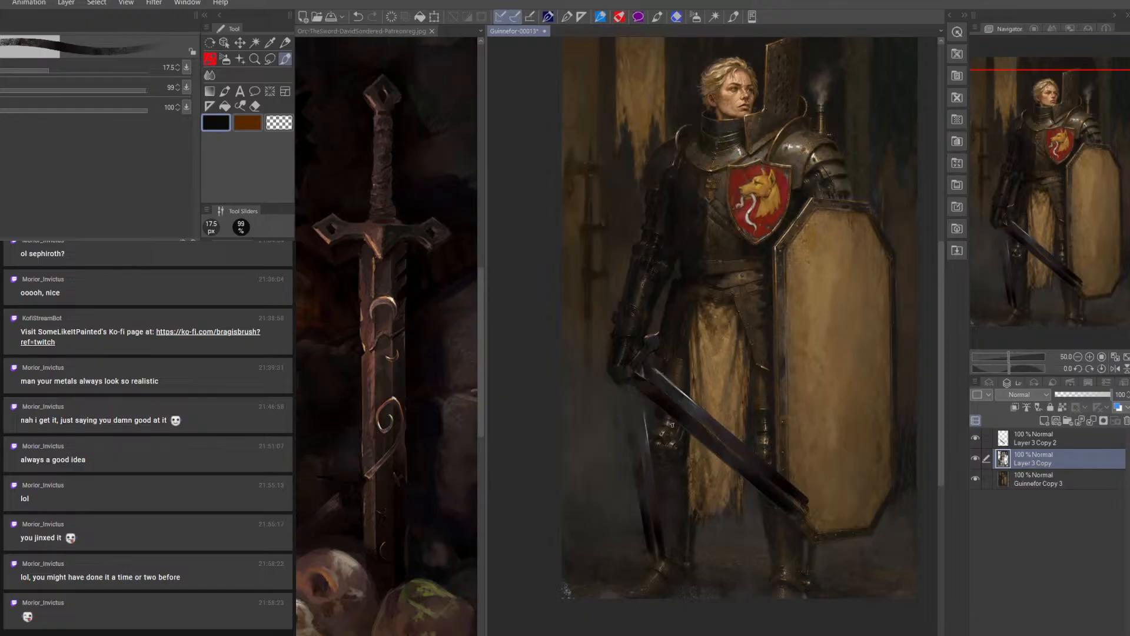
{"action": "key", "text": "bracketleft"}
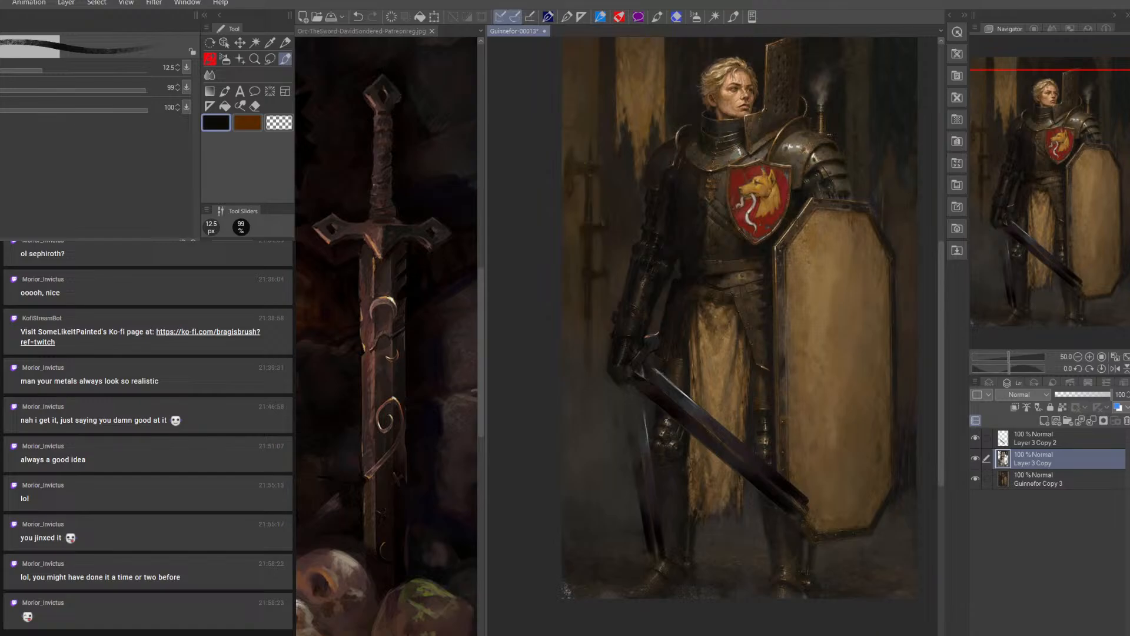
Build up the dark knee armour beside the old blade with brush sizes of 15 to 25 px
{"action": "key", "text": "bracketright"}
{"action": "key", "text": "bracketright"}
{"action": "key", "text": "bracketright"}
{"action": "key", "text": "bracketright"}
{"action": "key", "text": "bracketright"}
{"action": "key", "text": "bracketleft"}
{"action": "key", "text": "bracketleft"}
{"action": "key", "text": "bracketleft"}
{"action": "key", "text": "bracketleft"}
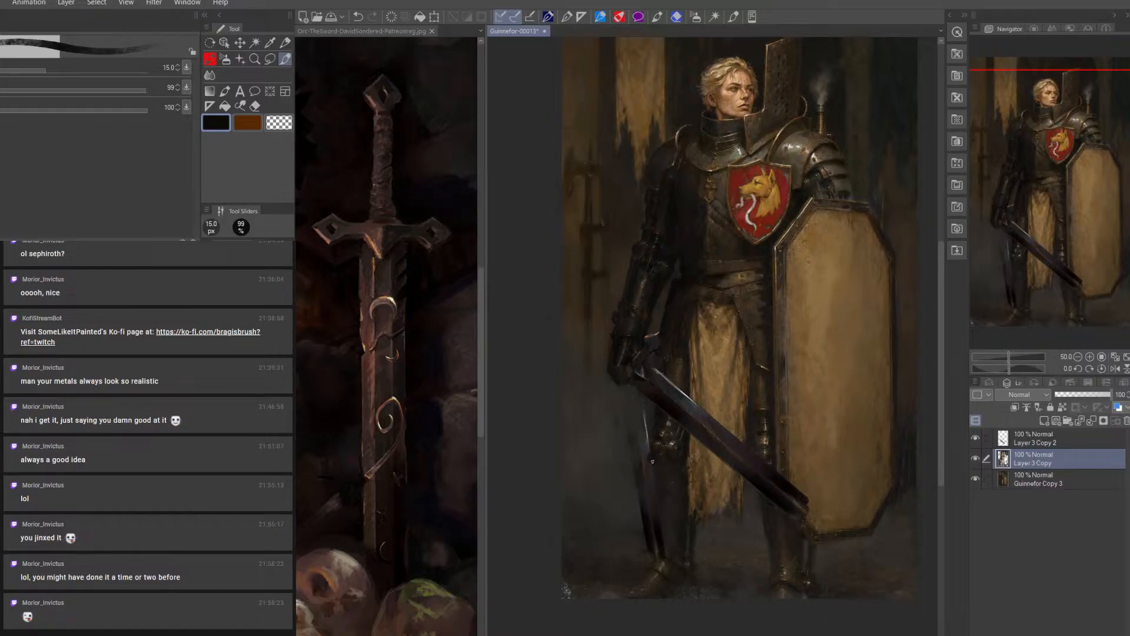
{"action": "key", "text": "bracketright"}
{"action": "key", "text": "bracketright"}
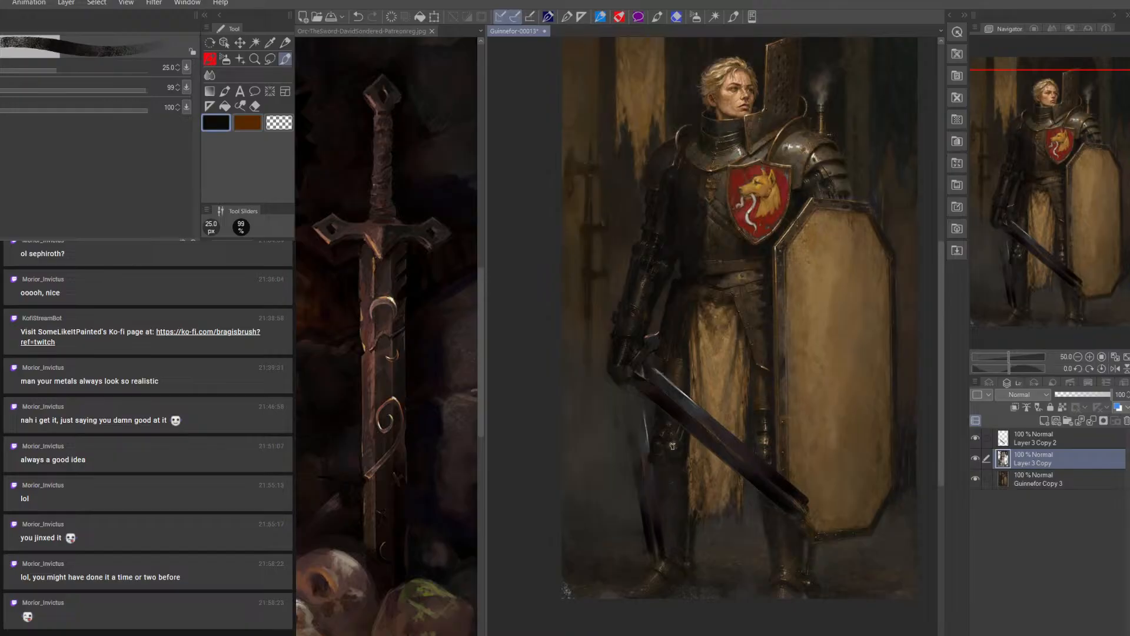
{"action": "key", "text": "bracketleft"}
{"action": "key", "text": "bracketleft"}
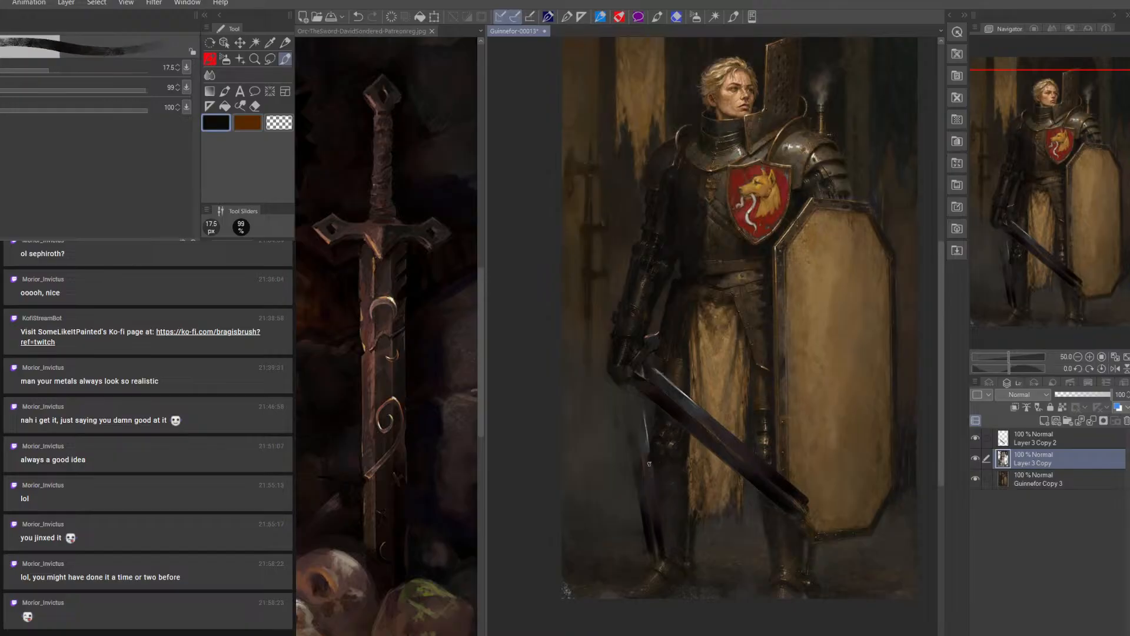
Cover the old blade's lower part with a near-black shin, using a 35 px brush reduced to 17.5 px
{"action": "key", "text": "bracketright"}
{"action": "key", "text": "bracketright"}
{"action": "key", "text": "bracketright"}
{"action": "key", "text": "bracketright"}
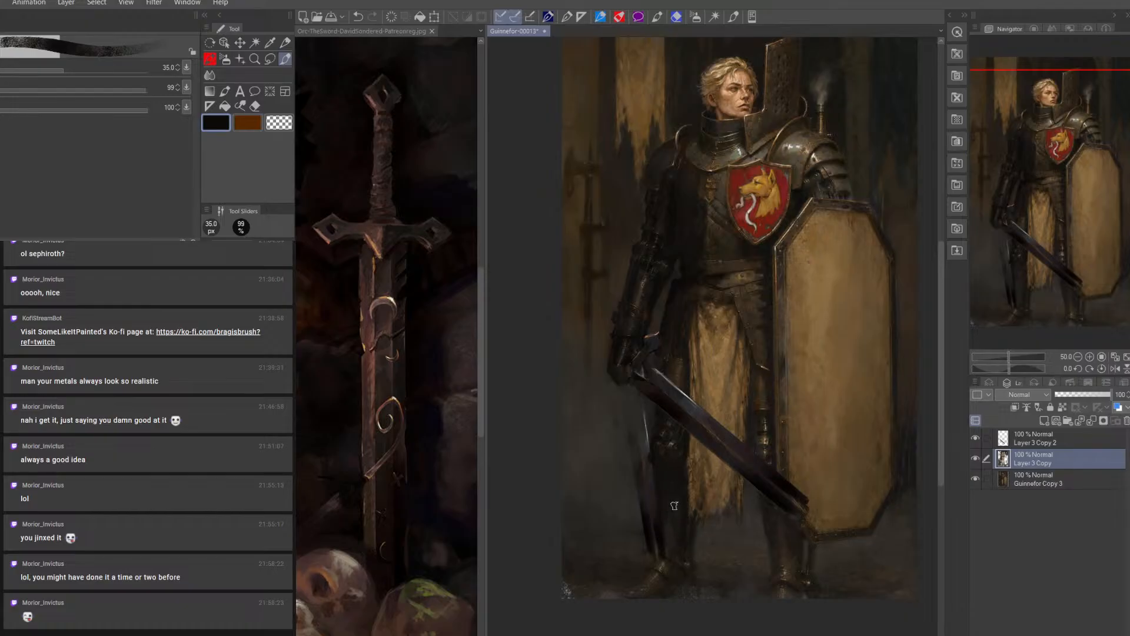
{"action": "left_click_drag", "start_coordinate": [659, 515], "coordinate": [664, 552]}
{"action": "key", "text": "bracketleft"}
{"action": "key", "text": "bracketleft"}
{"action": "key", "text": "bracketleft"}
{"action": "key", "text": "bracketleft"}
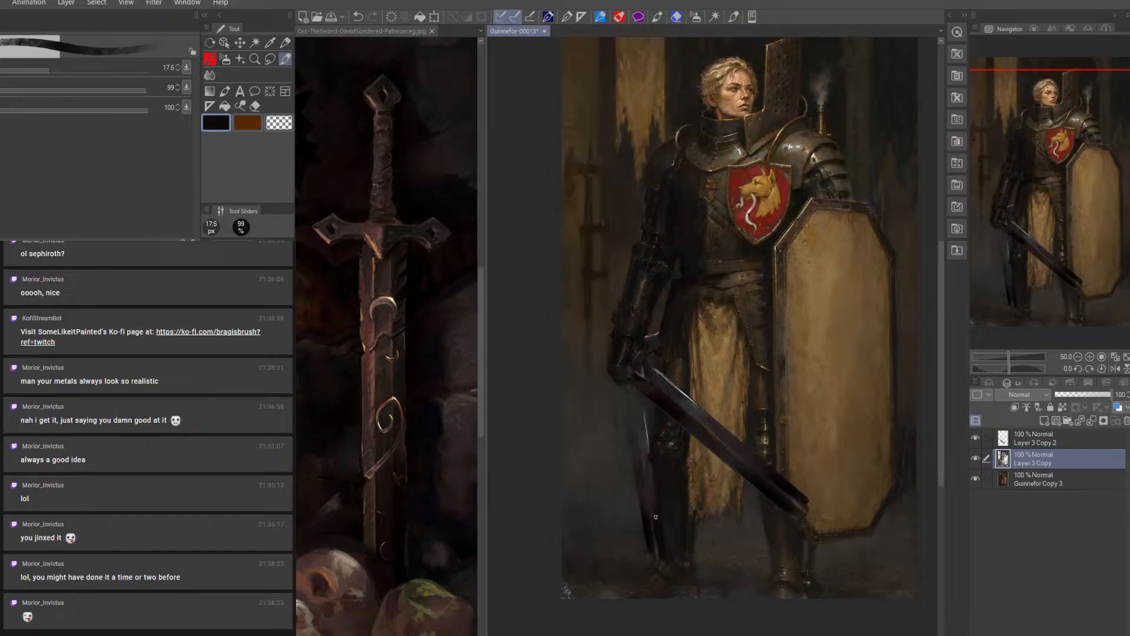
Trim the old blade's tip beside the shin with sampled background and black tones at 15 to 25 px
{"action": "left_click", "coordinate": [641, 543], "text": "alt"}
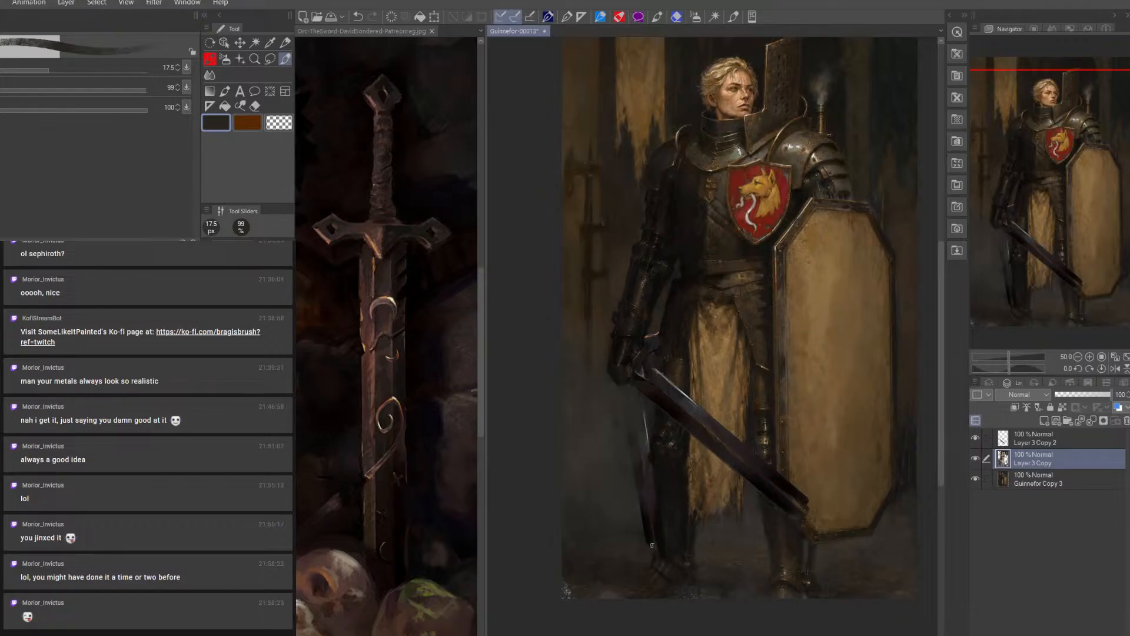
{"action": "key", "text": "bracketright"}
{"action": "key", "text": "bracketright"}
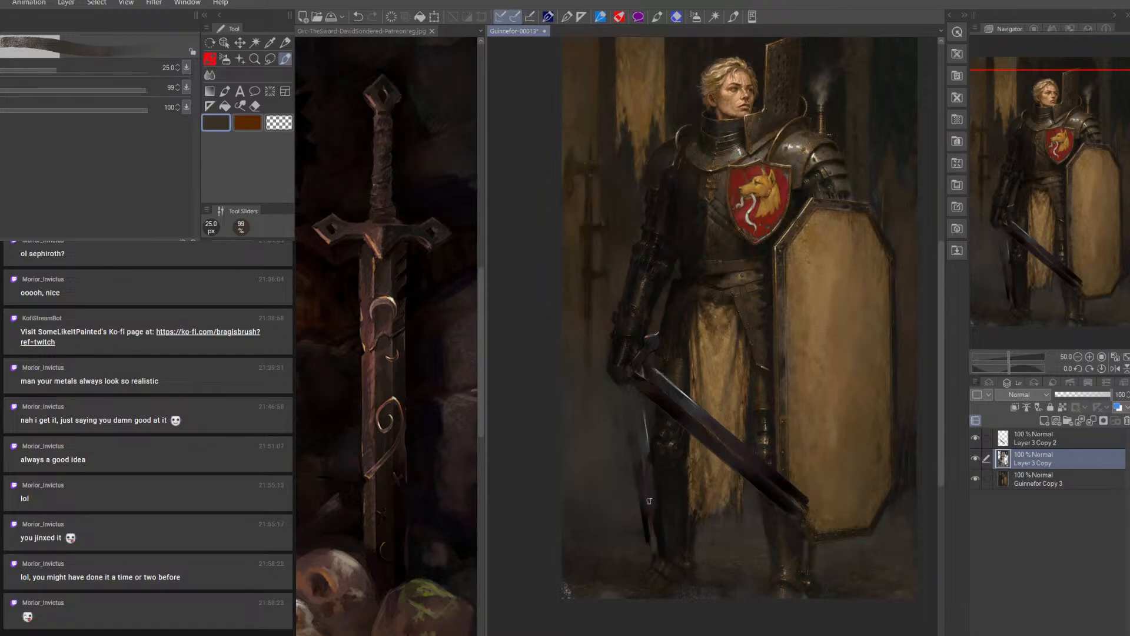
{"action": "left_click", "coordinate": [659, 526], "text": "alt"}
{"action": "key", "text": "bracketleft"}
{"action": "key", "text": "bracketleft"}
{"action": "key", "text": "bracketleft"}
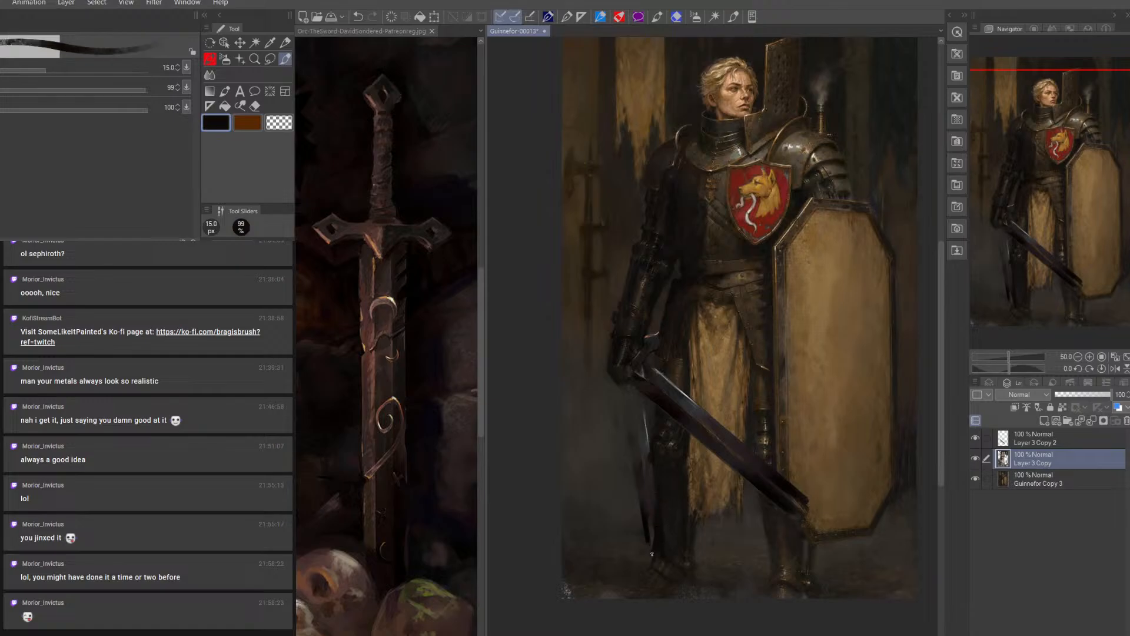
Block in the boot beneath the old blade in near-black with a 30–45 px brush
{"action": "key", "text": "bracketright"}
{"action": "key", "text": "bracketright"}
{"action": "key", "text": "bracketright"}
{"action": "key", "text": "bracketright"}
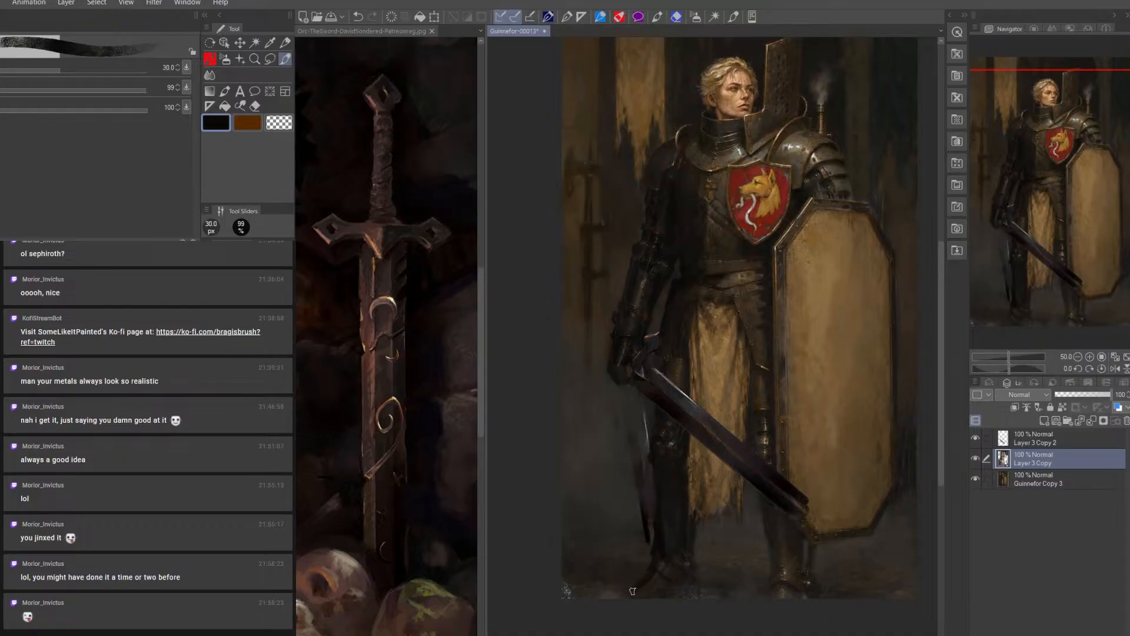
{"action": "key", "text": "bracketright"}
{"action": "left_click_drag", "start_coordinate": [687, 570], "coordinate": [675, 558]}
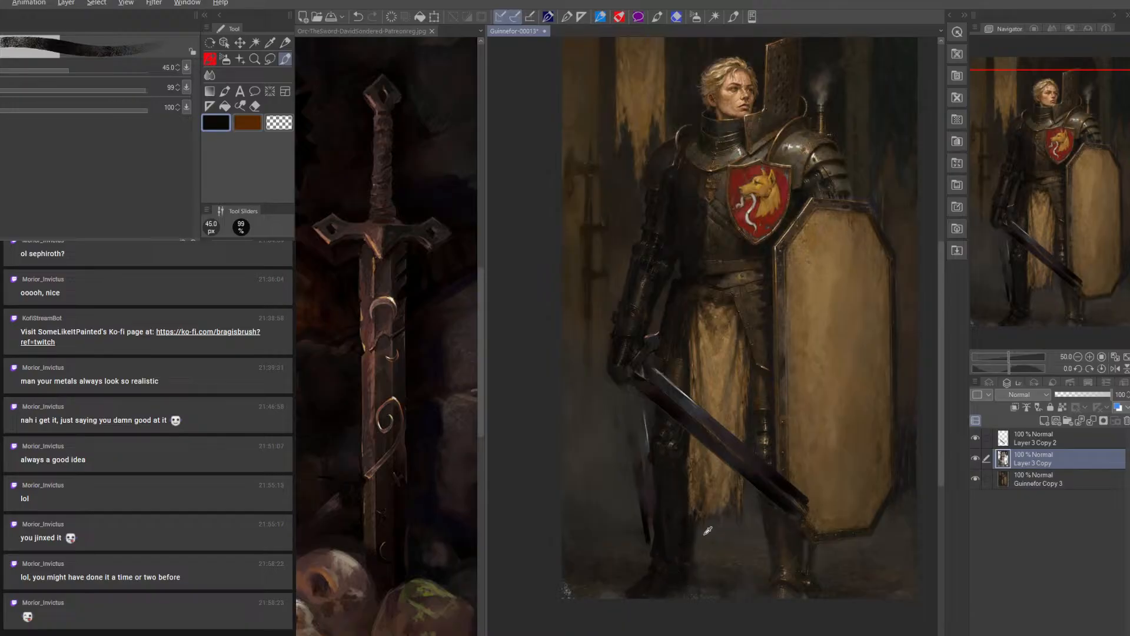
Refine the inner edge of the sword-side lower leg at 15 px and darken its shin at 20 px
{"action": "left_click", "coordinate": [705, 535], "text": "alt"}
{"action": "key", "text": "bracketleft"}
{"action": "key", "text": "bracketleft"}
{"action": "key", "text": "bracketleft"}
{"action": "key", "text": "bracketleft"}
{"action": "key", "text": "bracketleft"}
{"action": "key", "text": "bracketleft"}
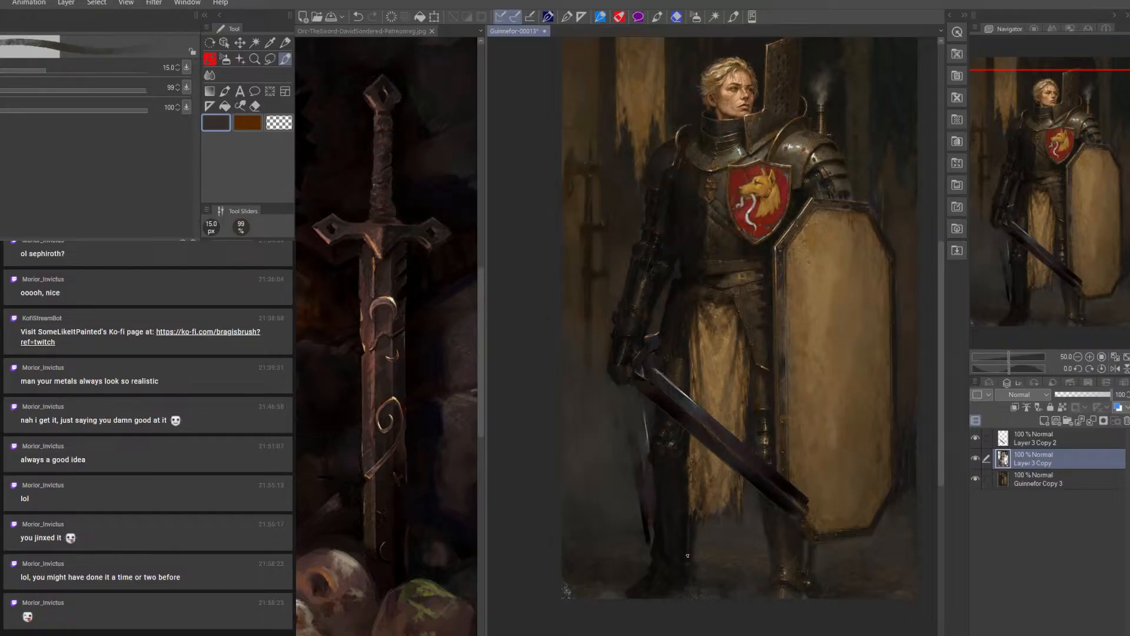
{"action": "left_click", "coordinate": [671, 525], "text": "alt"}
{"action": "key", "text": "bracketright"}
{"action": "left_click_drag", "start_coordinate": [656, 527], "coordinate": [654, 551]}
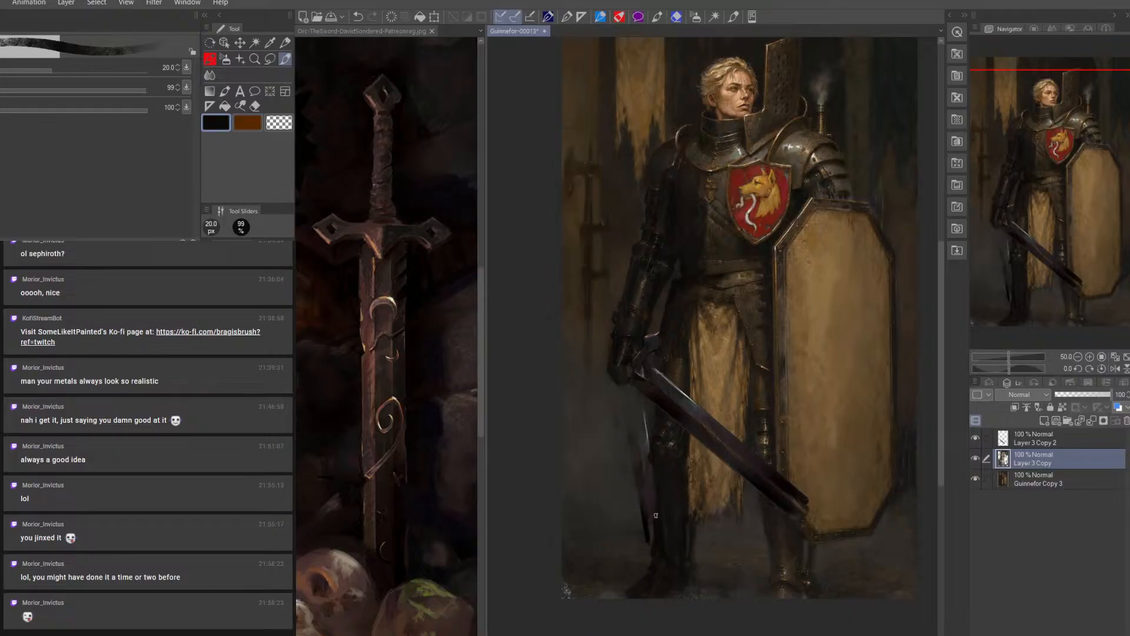
Paint sampled background grey over the old blade's remaining lower edge beside the shin, using 20 to 40 px brushes
{"action": "left_click", "coordinate": [643, 523], "text": "alt"}
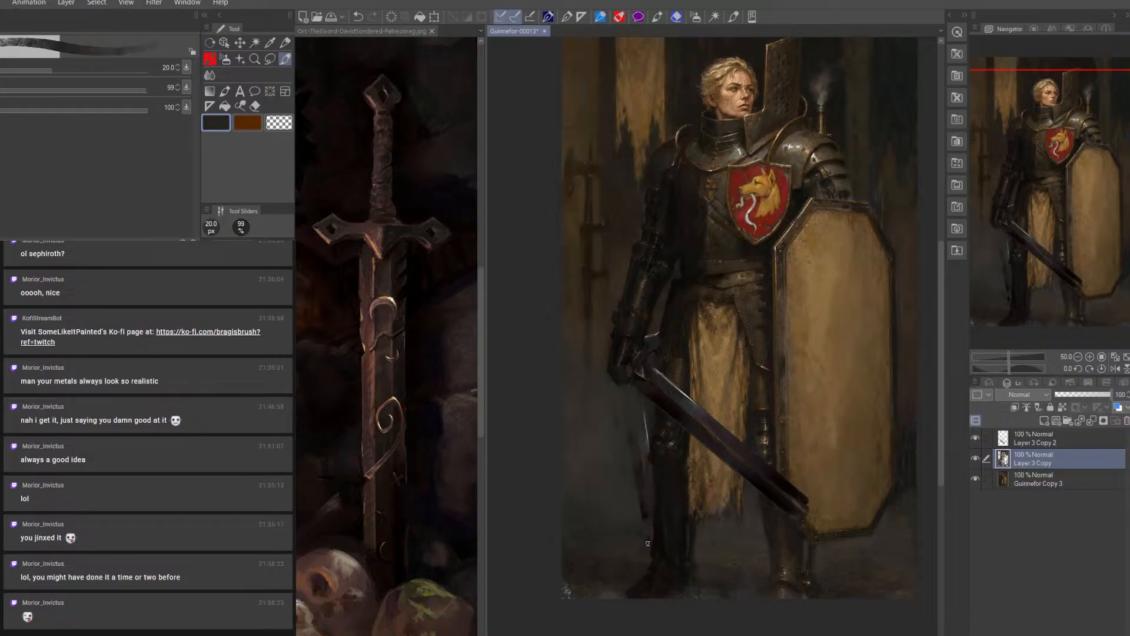
{"action": "key", "text": "bracketright"}
{"action": "key", "text": "bracketright"}
{"action": "key", "text": "bracketright"}
{"action": "key", "text": "bracketright"}
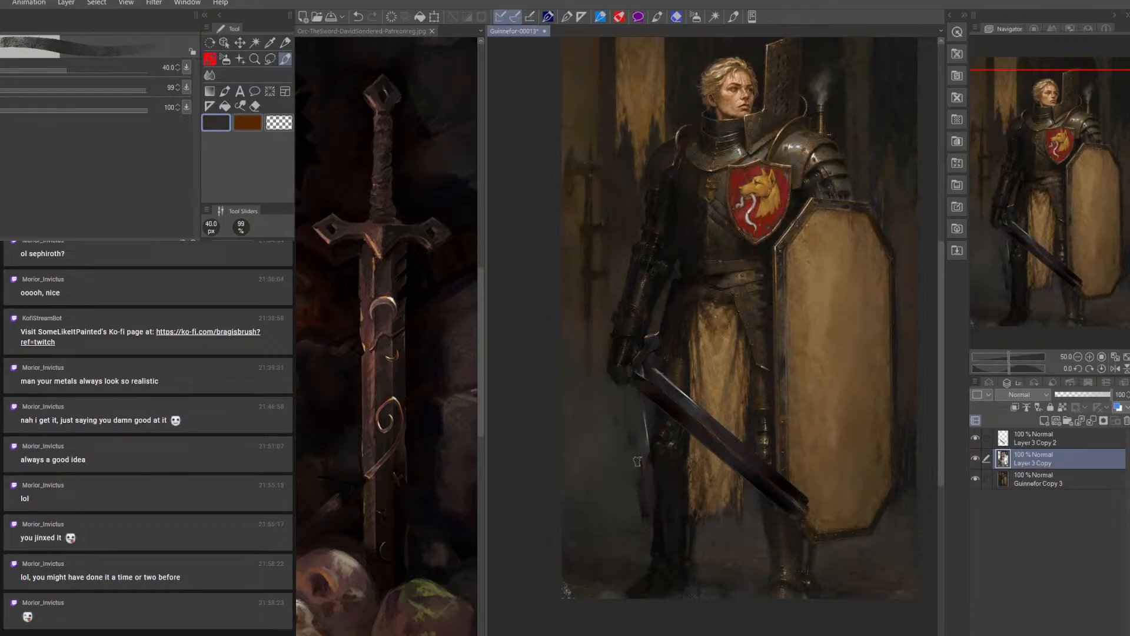
{"action": "key", "text": "bracketright"}
Define the outer contour of the sword-side leg below the knee in near-black at 20 px
{"action": "left_click", "coordinate": [661, 537], "text": "alt"}
{"action": "key", "text": "bracketleft"}
{"action": "key", "text": "bracketleft"}
{"action": "key", "text": "bracketleft"}
{"action": "key", "text": "bracketleft"}
{"action": "key", "text": "bracketleft"}
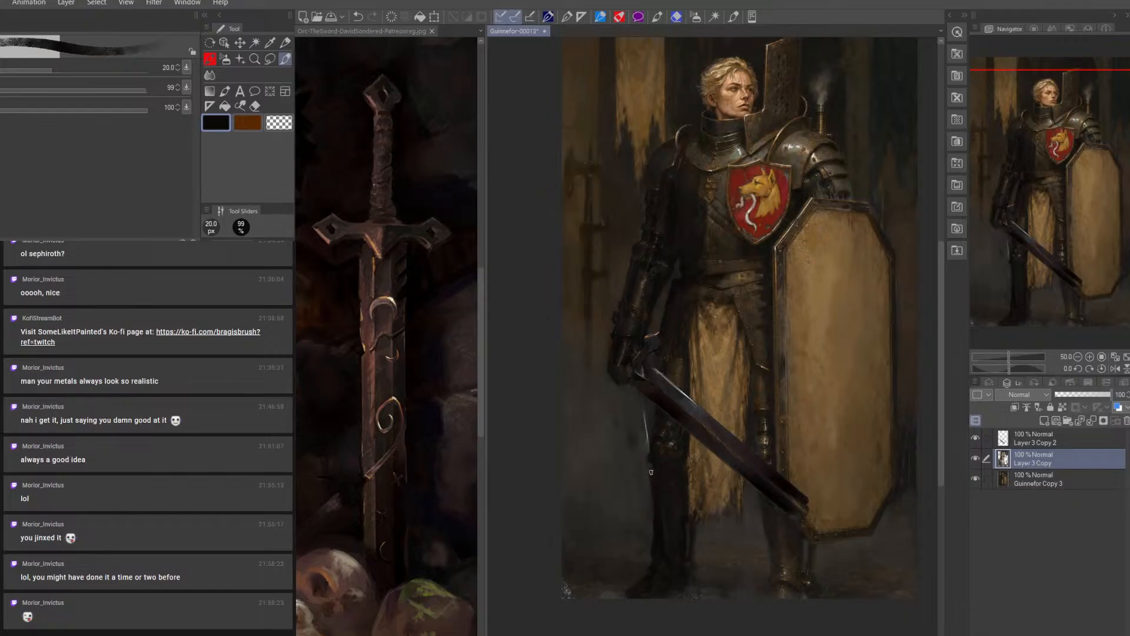
{"action": "left_click", "coordinate": [650, 416], "text": "alt"}
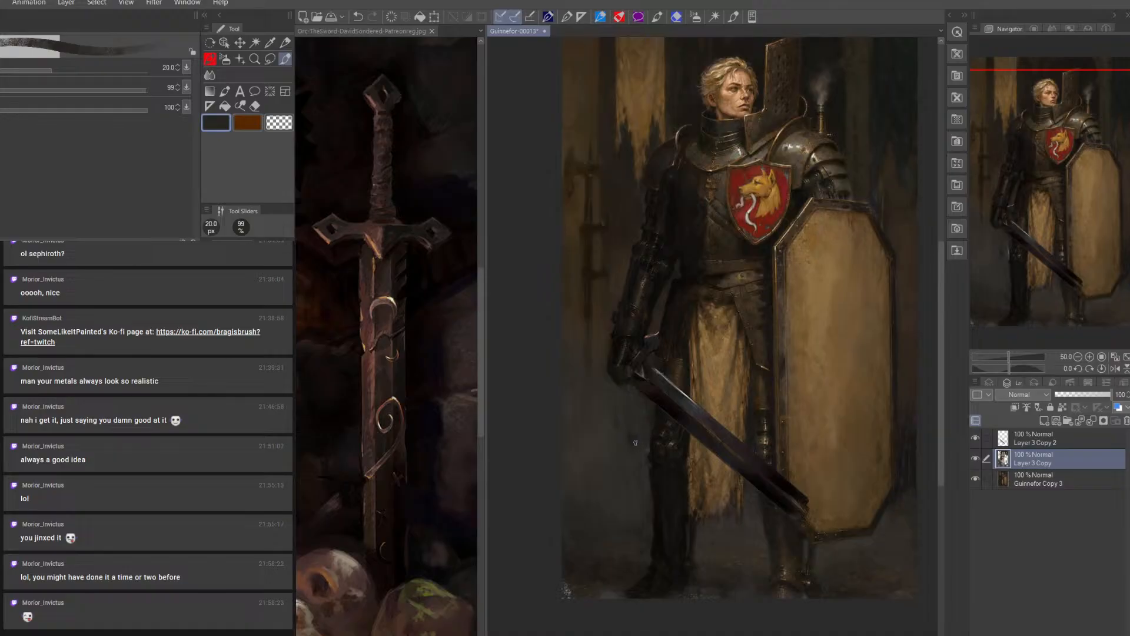
Cover the last light sliver of the old blade beside the knee with background colour at 20 to 35 px
{"action": "left_click", "coordinate": [622, 420], "text": "alt"}
{"action": "key", "text": "]"}
{"action": "key", "text": "]"}
{"action": "key", "text": "]"}
Paint the dark crossguard end below the knight's hand on Layer 3 Copy 2 with a 10–15 px brush
{"action": "left_click", "coordinate": [1037, 440]}
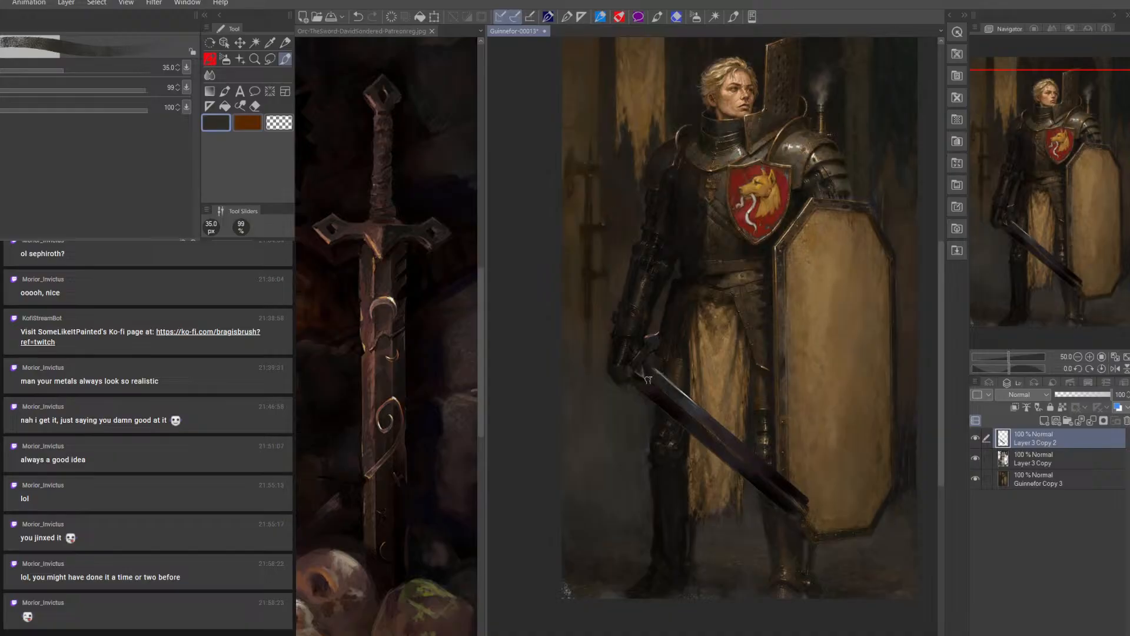
{"action": "left_click", "coordinate": [663, 393], "text": "alt"}
{"action": "key", "text": "["}
{"action": "key", "text": "["}
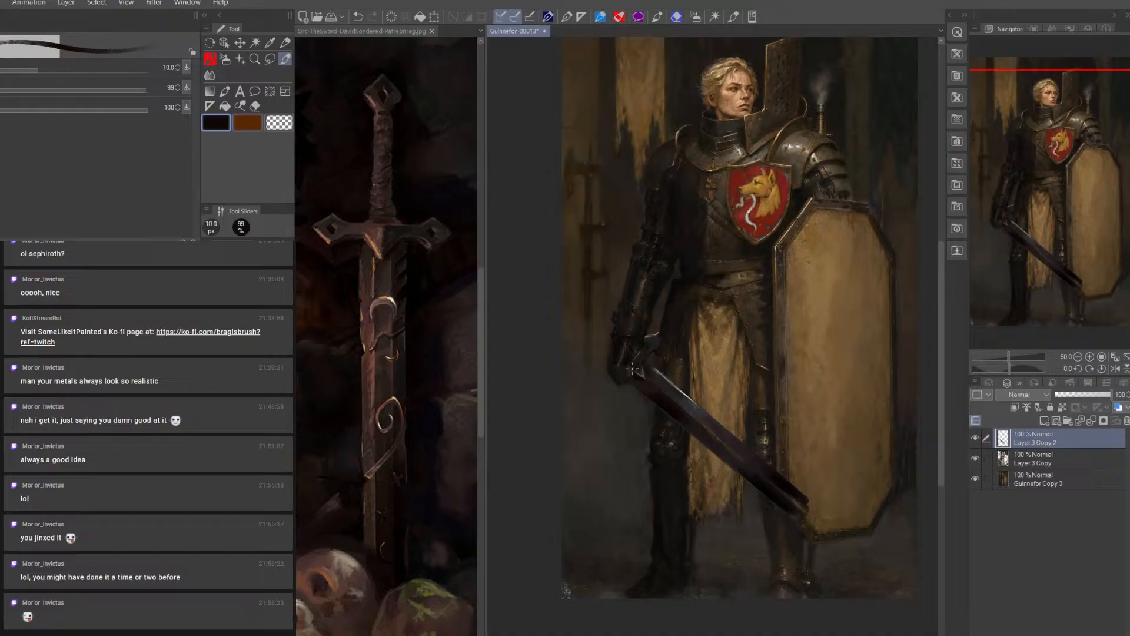
{"action": "key", "text": "bracketright"}
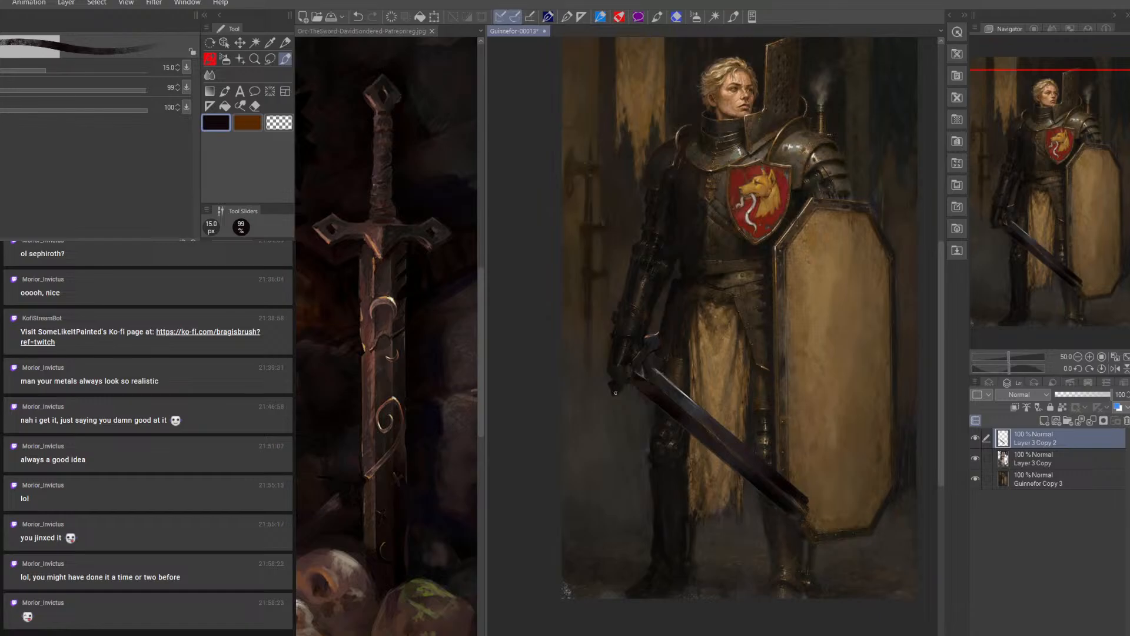
{"action": "left_click", "coordinate": [629, 342], "text": "alt"}
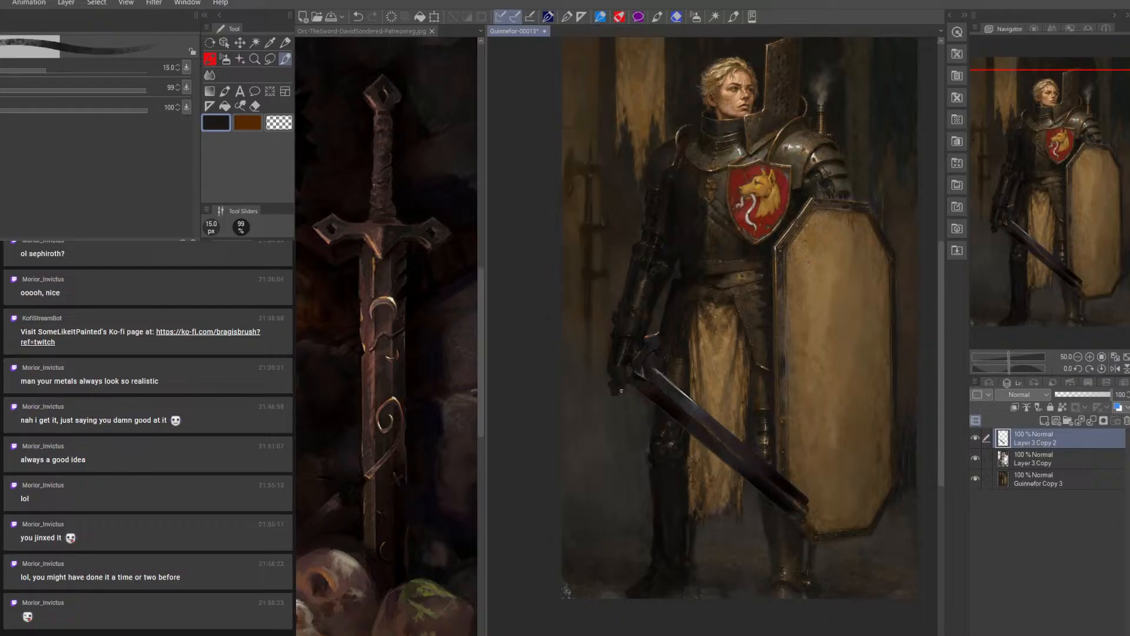
{"action": "left_click", "coordinate": [678, 400], "text": "alt"}
{"action": "key", "text": "bracketleft"}
On Layer 3 Copy, add highlights to the repainted boot at 12.5 px with brown sampled from the other boot
{"action": "left_click", "coordinate": [1032, 458]}
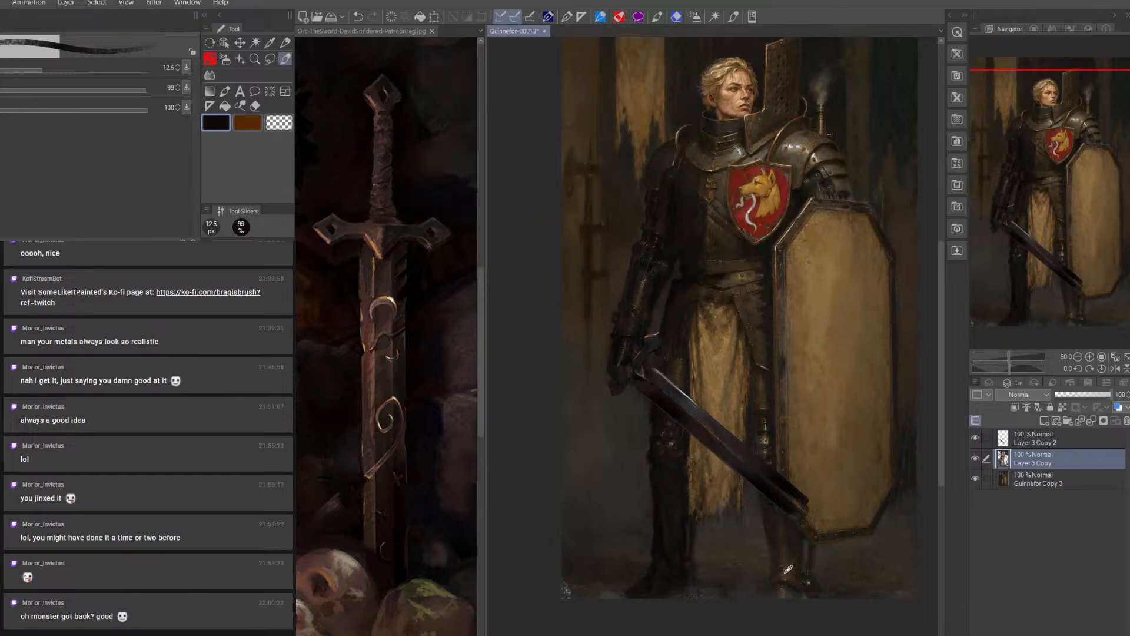
{"action": "left_click", "coordinate": [790, 568], "text": "alt"}
{"action": "key", "text": "["}
{"action": "key", "text": "]"}
{"action": "key", "text": "]"}
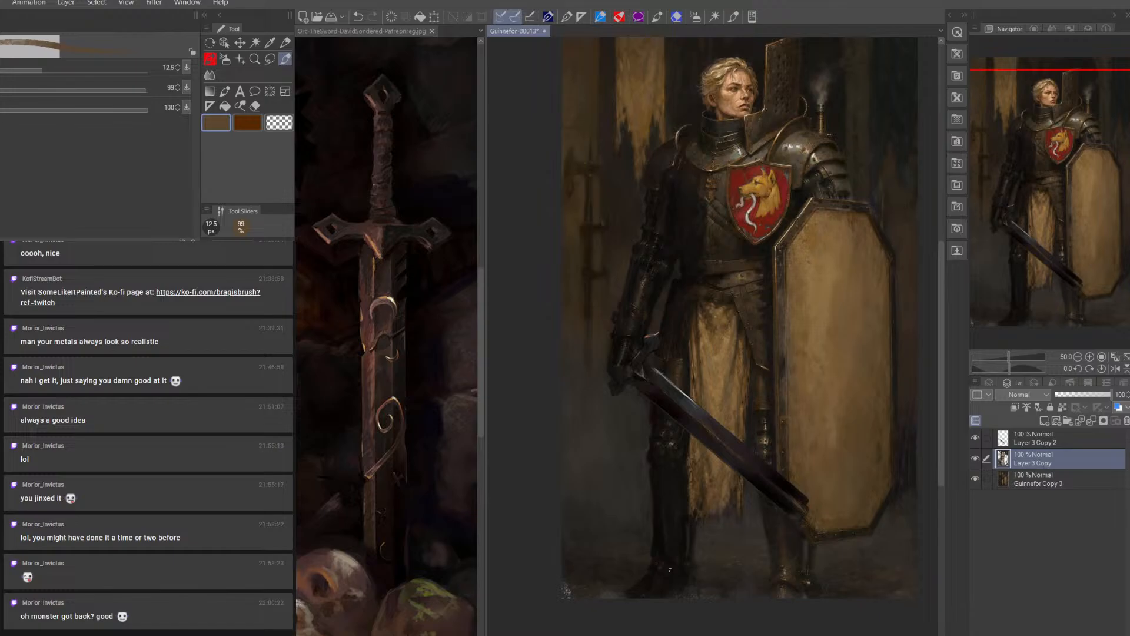
{"action": "key", "text": "["}
Shade the repainted shin armour with sampled dark tones, enlarging the brush from 12.5 to 25 px
{"action": "left_click", "coordinate": [660, 507], "text": "alt"}
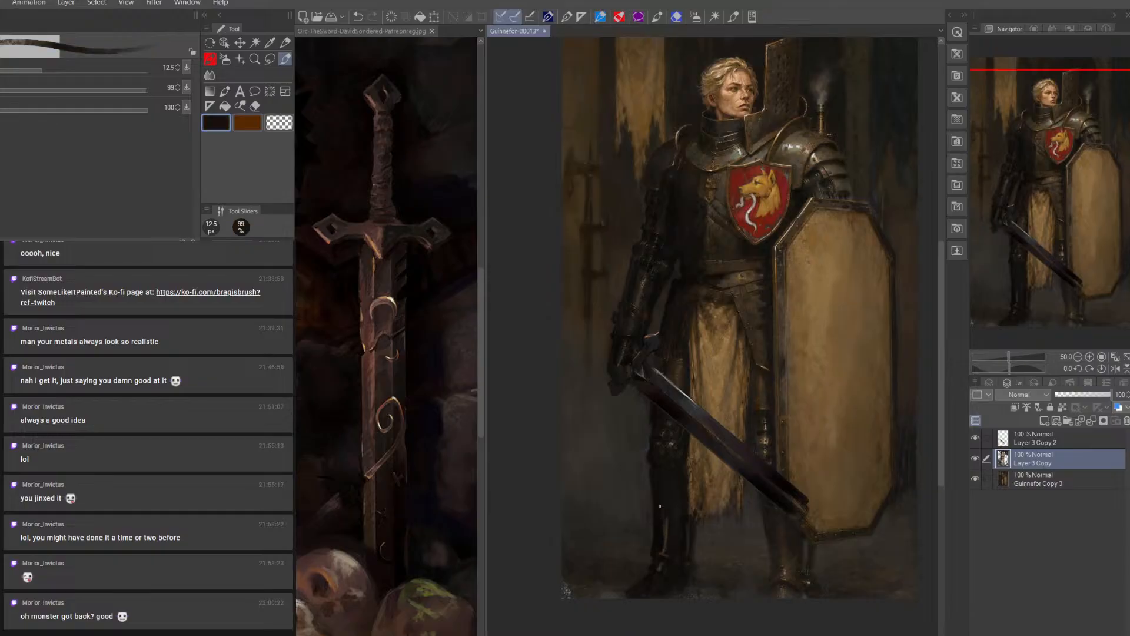
{"action": "key", "text": "]"}
{"action": "key", "text": "]"}
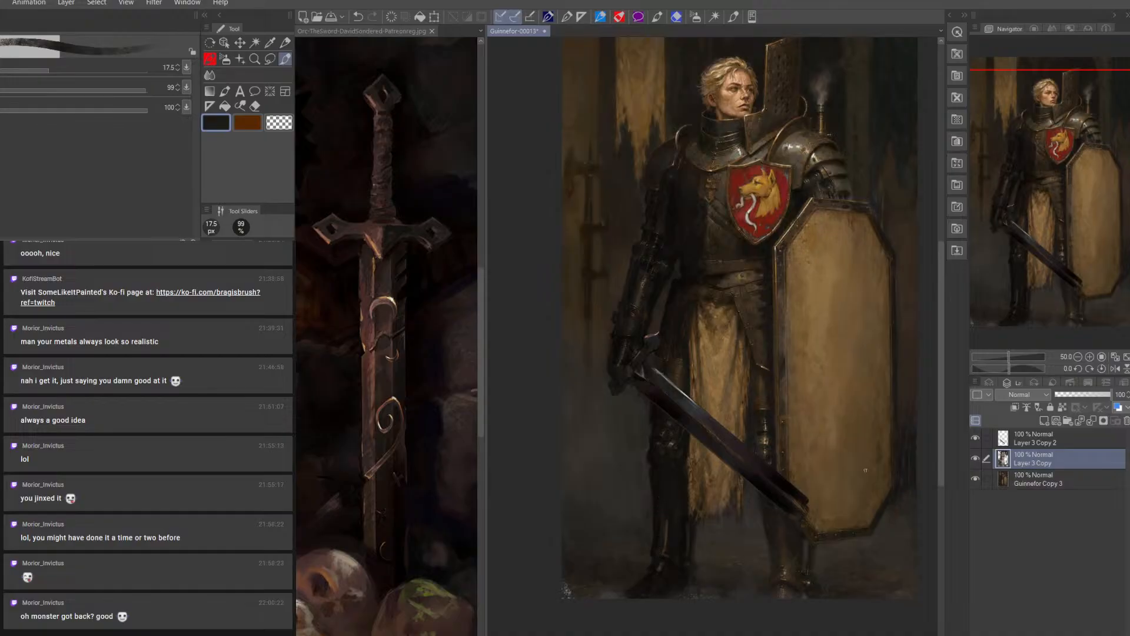
{"action": "key", "text": "]"}
{"action": "key", "text": "]"}
{"action": "key", "text": "]"}
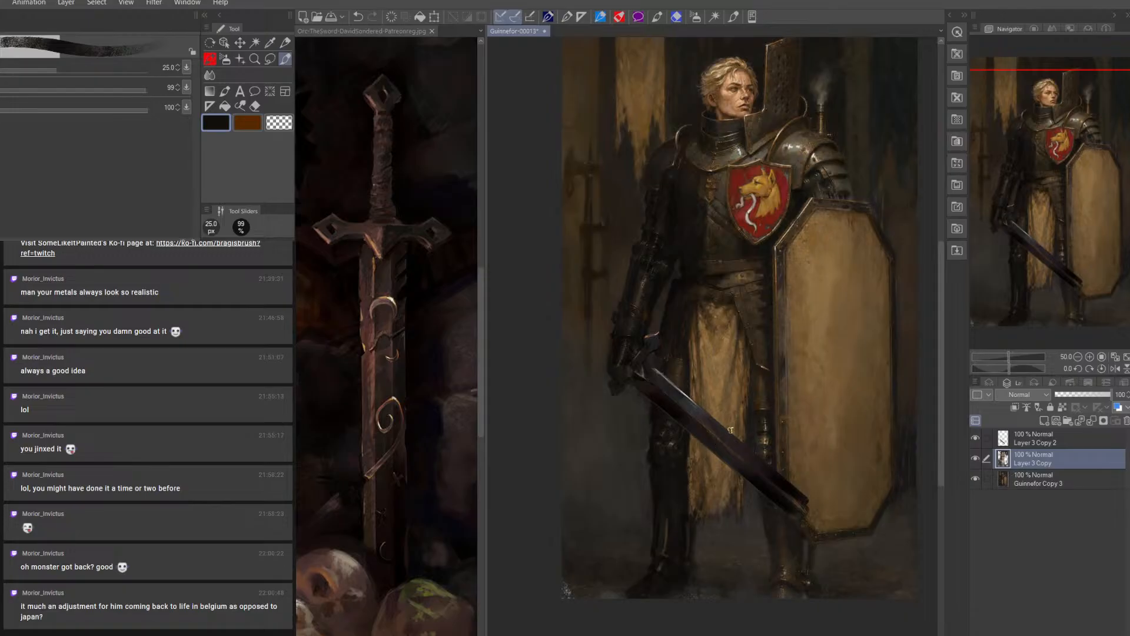
Deepen the shadows on the repainted lower leg in near-black with a 15 px brush
{"action": "key", "text": "]"}
{"action": "key", "text": "bracketleft"}
{"action": "key", "text": "bracketleft"}
{"action": "key", "text": "bracketleft"}
{"action": "key", "text": "bracketleft"}
{"action": "key", "text": "bracketleft"}
{"action": "key", "text": "bracketleft"}
{"action": "key", "text": "bracketright"}
{"action": "key", "text": "bracketright"}
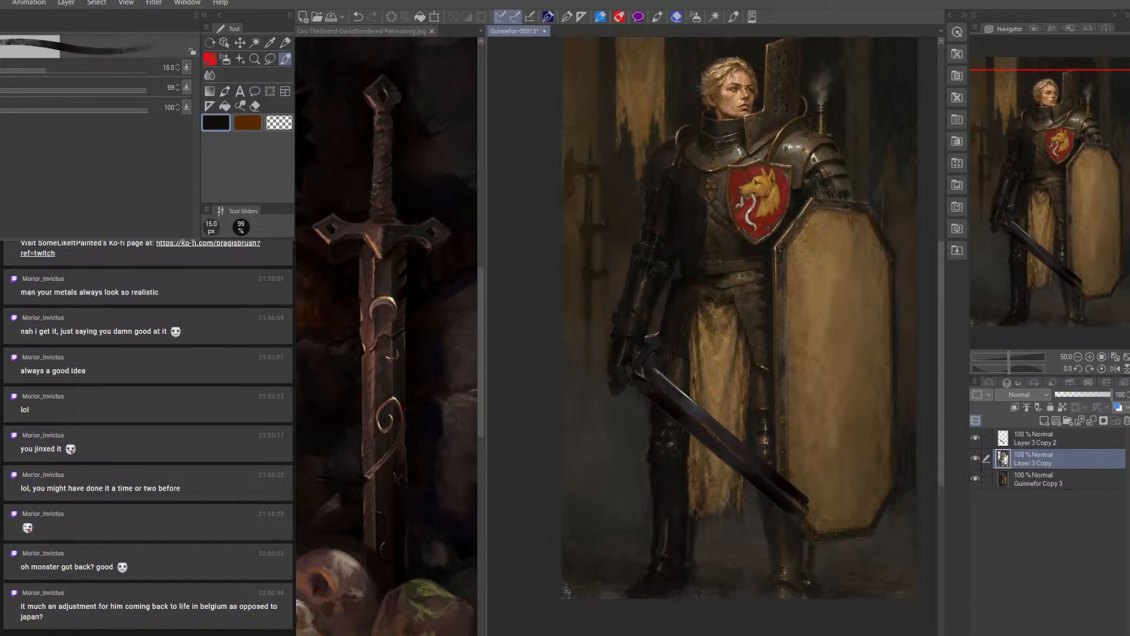
Shade the boots and lower legs on Layer 3 Copy with sampled dark brown, using brush sizes from 20 down to 12.5 px
{"action": "left_click", "coordinate": [799, 565], "text": "alt"}
{"action": "key", "text": "bracketright"}
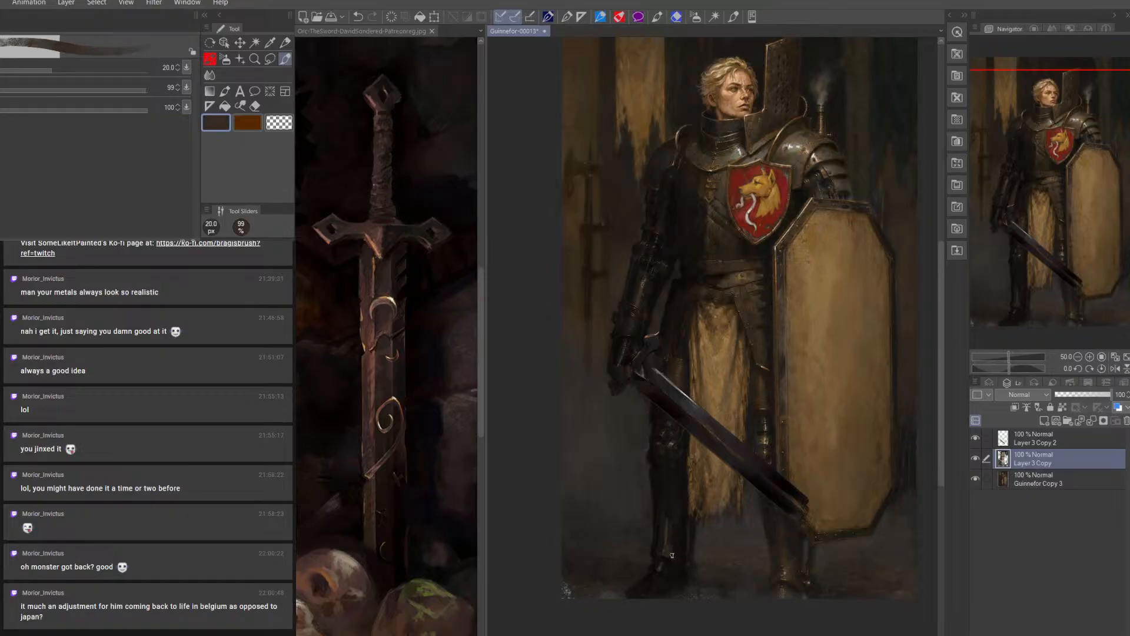
{"action": "left_click", "coordinate": [666, 519], "text": "alt"}
{"action": "key", "text": "bracketleft"}
{"action": "key", "text": "bracketleft"}
{"action": "key", "text": "bracketleft"}
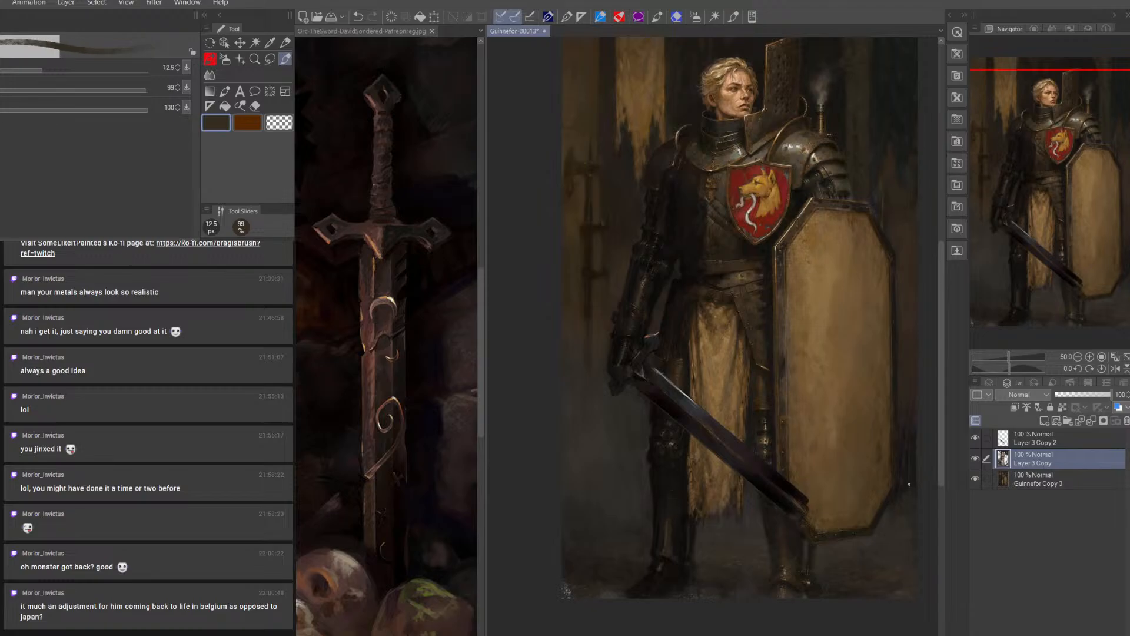
Add tan highlights to the repainted boot's ankle plates, reducing the brush from 12.5 to 7 px
{"action": "left_click", "coordinate": [789, 567], "text": "alt"}
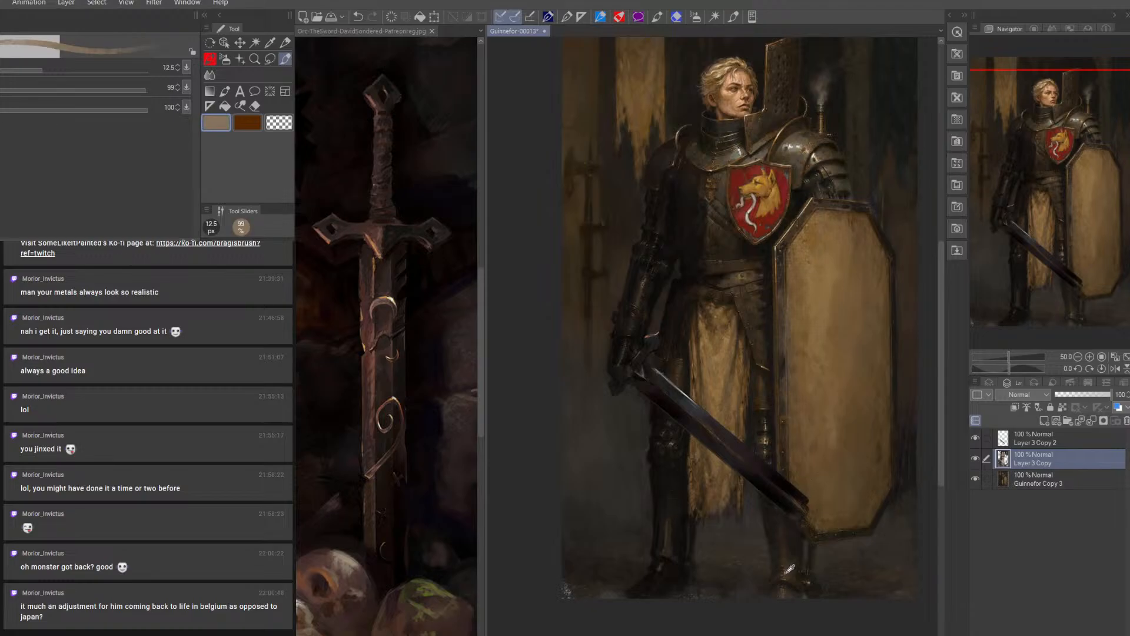
{"action": "key", "text": "bracketleft"}
{"action": "key", "text": "bracketleft"}
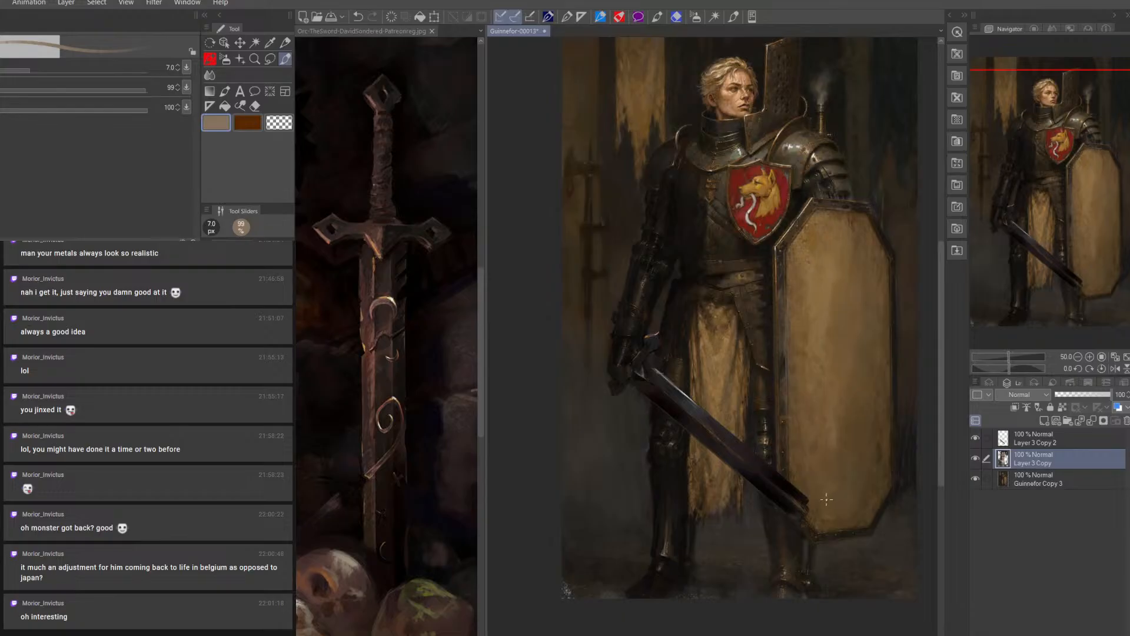
Deepen the shadows on the leg armour with sampled near-black and a 15 px brush
{"action": "left_click", "coordinate": [682, 456], "text": "alt"}
{"action": "key", "text": "bracketright"}
{"action": "key", "text": "bracketright"}
{"action": "key", "text": "bracketright"}
{"action": "key", "text": "bracketright"}
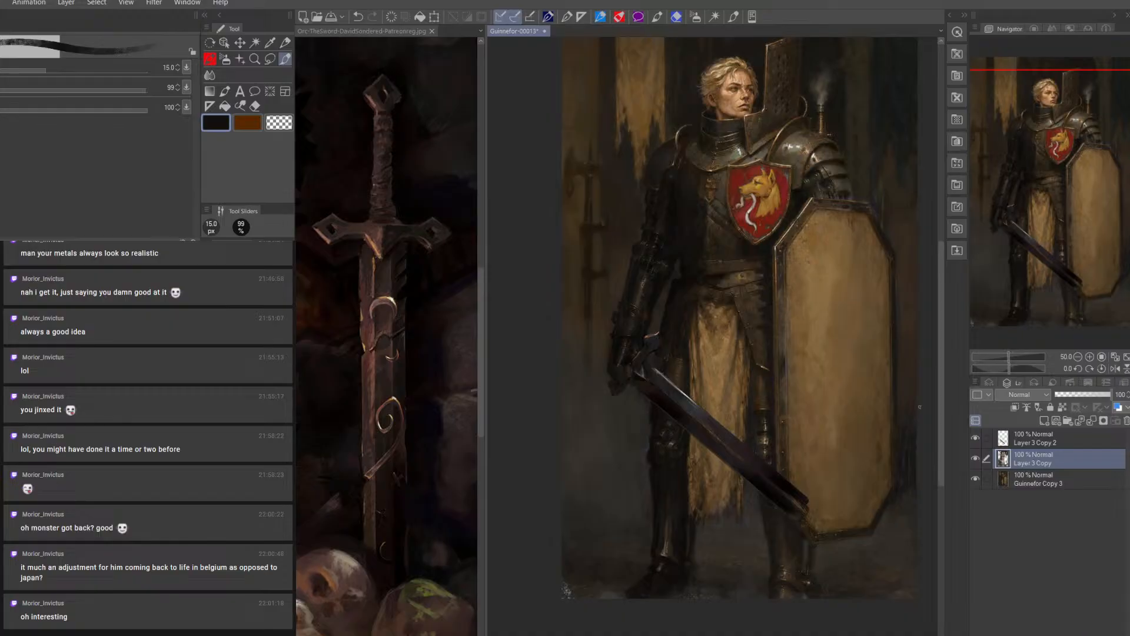
Darken the floor around the knight's boot on Guinnefor Copy 3 with sampled near-black, enlarging the brush to 30 px or more
{"action": "left_click", "coordinate": [1045, 482]}
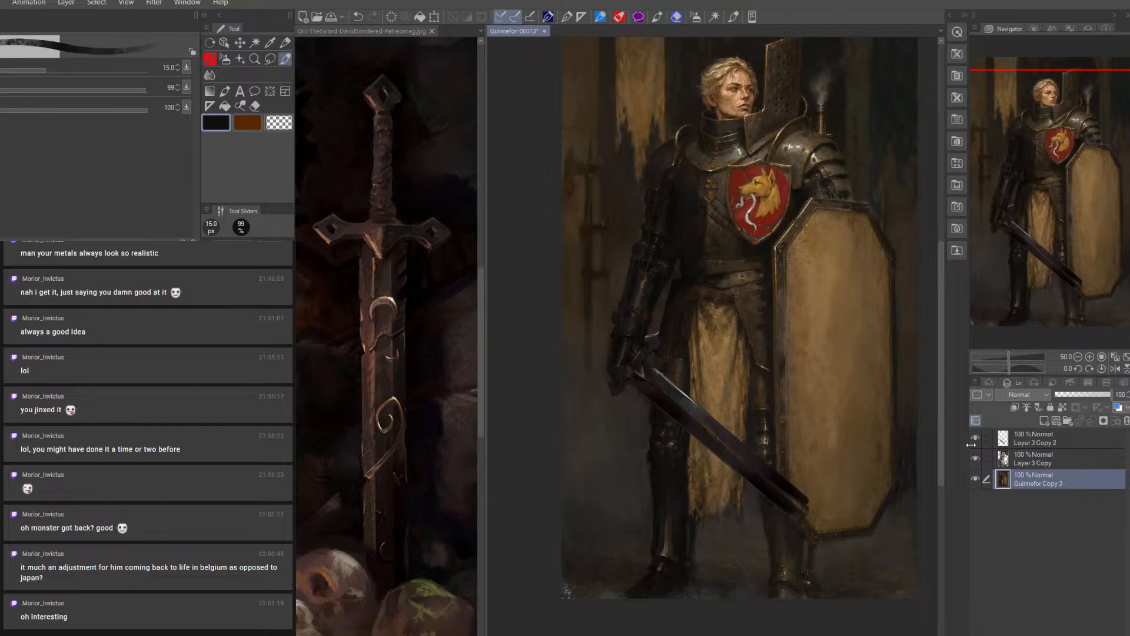
{"action": "key", "text": "bracketright"}
{"action": "key", "text": "bracketright"}
{"action": "key", "text": "bracketright"}
{"action": "key", "text": "bracketright"}
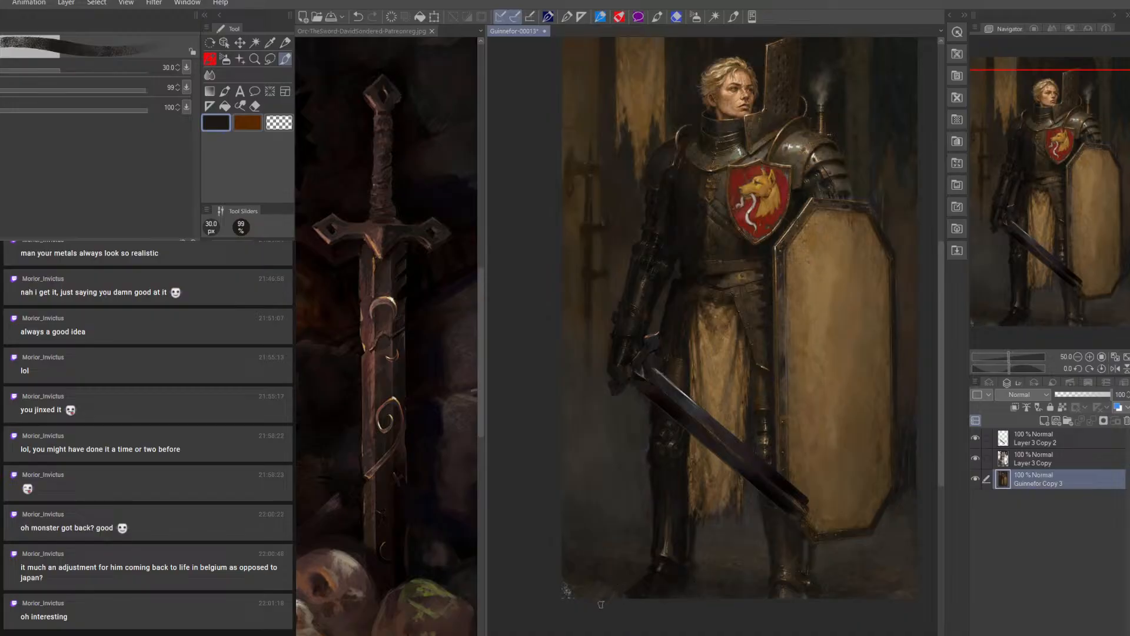
{"action": "left_click", "coordinate": [665, 578], "text": "alt"}
{"action": "key", "text": "bracketright"}
{"action": "key", "text": "bracketright"}
On Layer 3 Copy, paint out the light specks in the painting's lower-left corner in near-black, using brush sizes from 80 down to 15 px
{"action": "left_click", "coordinate": [1028, 454]}
{"action": "key", "text": "bracketright"}
{"action": "key", "text": "bracketright"}
{"action": "key", "text": "bracketright"}
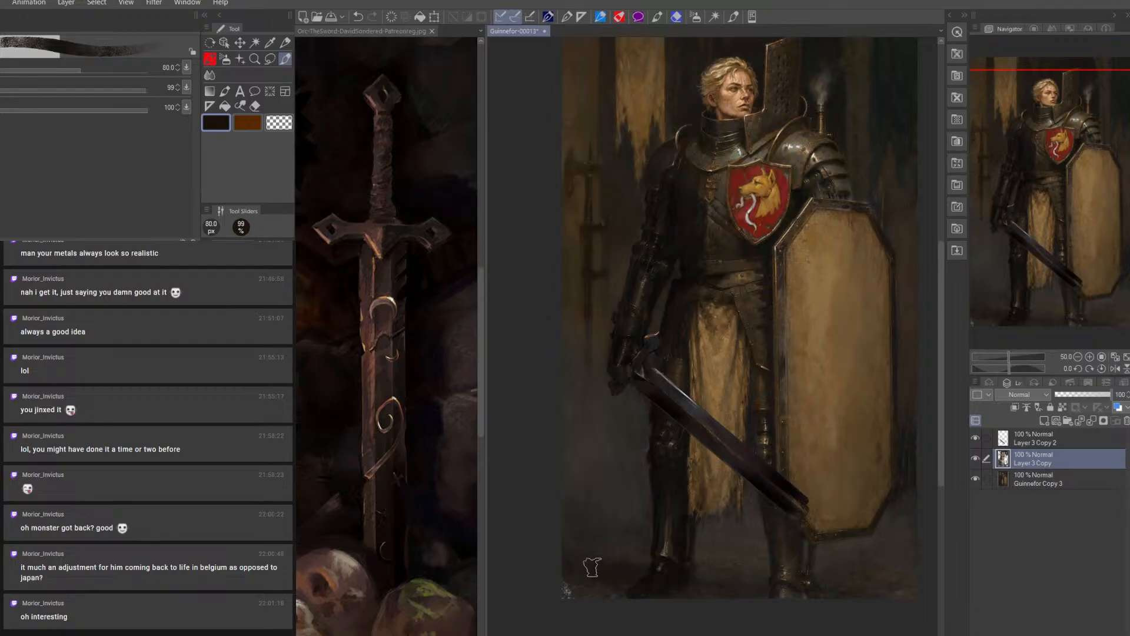
{"action": "key", "text": "bracketleft"}
{"action": "key", "text": "bracketleft"}
{"action": "key", "text": "bracketleft"}
{"action": "key", "text": "bracketleft"}
{"action": "key", "text": "bracketleft"}
{"action": "key", "text": "bracketleft"}
{"action": "key", "text": "bracketleft"}
{"action": "key", "text": "bracketleft"}
{"action": "key", "text": "bracketleft"}
{"action": "key", "text": "bracketleft"}
{"action": "key", "text": "bracketleft"}
{"action": "key", "text": "bracketright"}
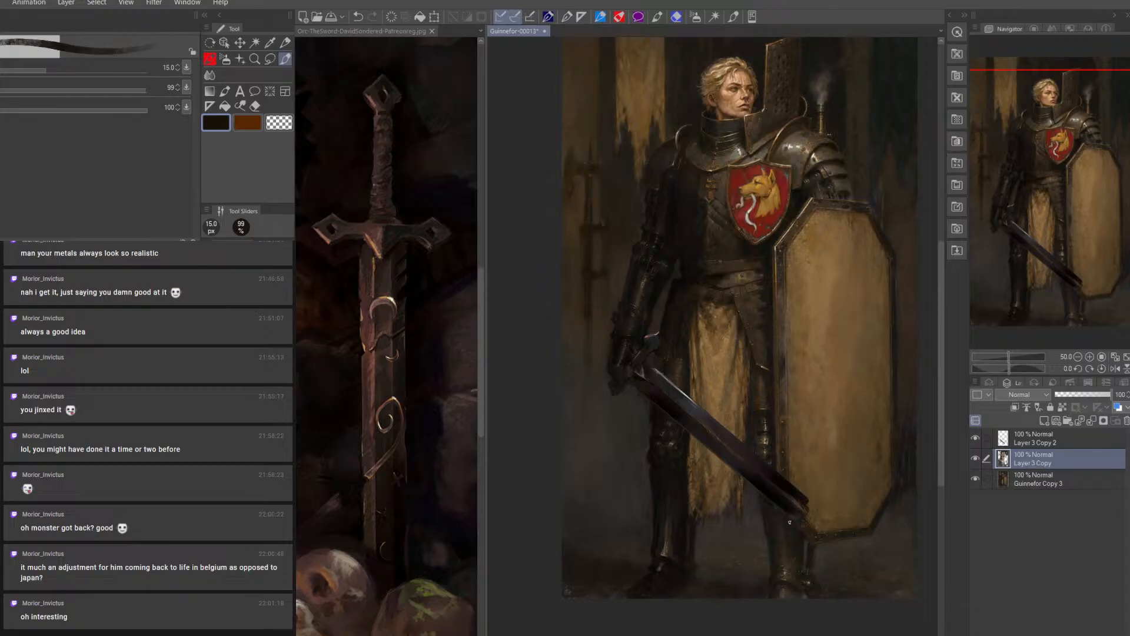
On Layer 3 Copy 2, extend the sword's tip over the shield's lower corner in near-black with a 20–25 px brush
{"action": "left_click", "coordinate": [1034, 439]}
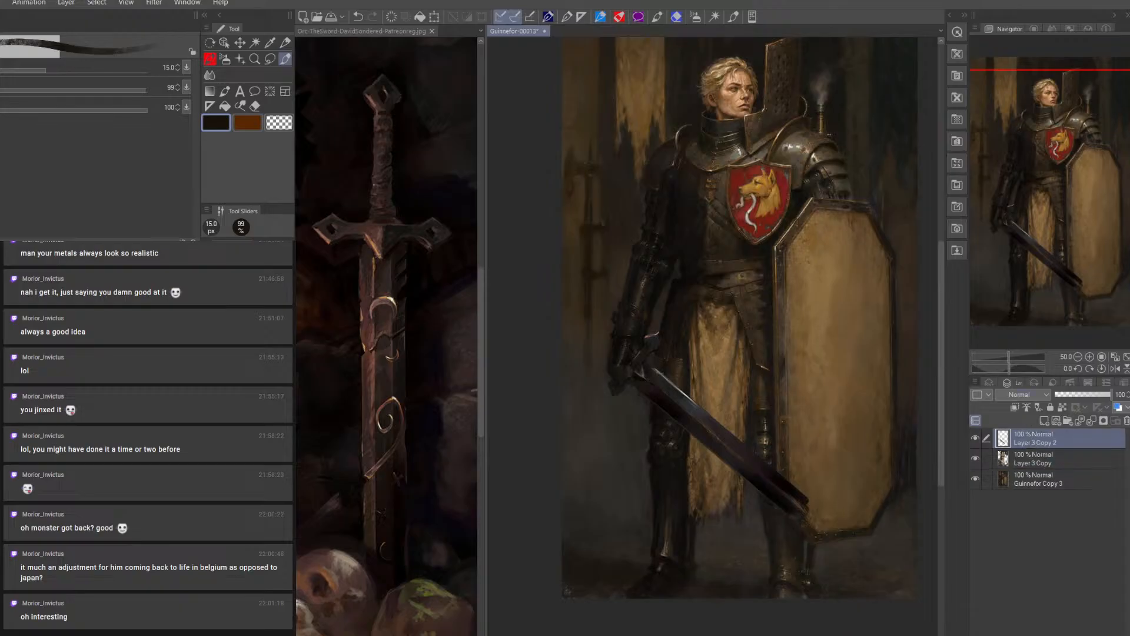
{"action": "key", "text": "bracketright"}
{"action": "key", "text": "bracketright"}
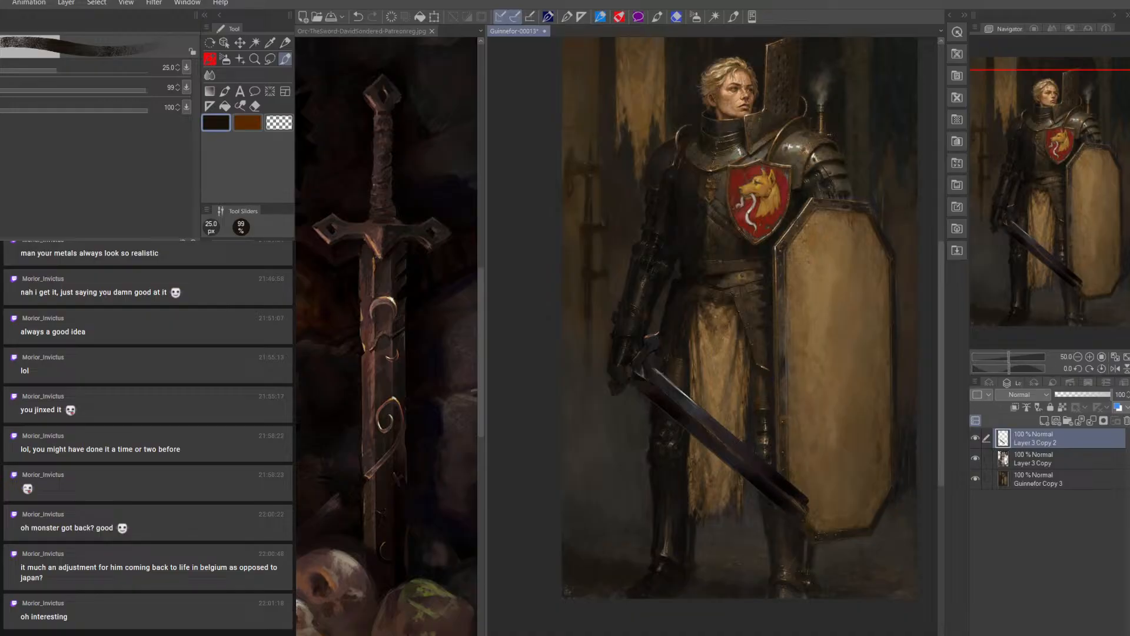
{"action": "key", "text": "bracketright"}
{"action": "key", "text": "bracketleft"}
{"action": "key", "text": "bracketleft"}
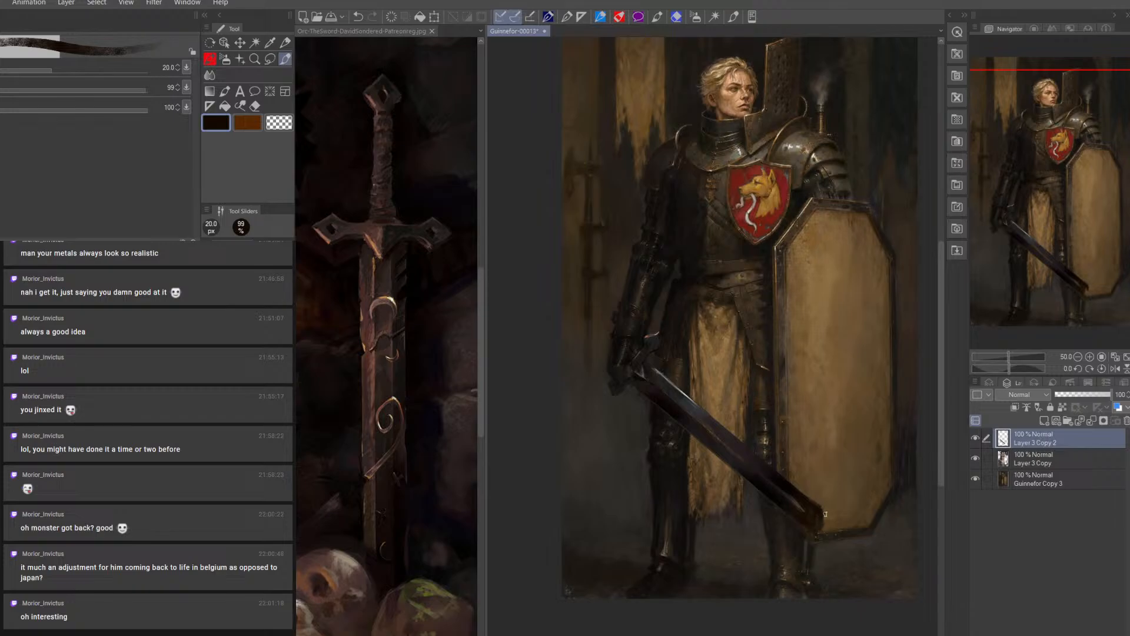
{"action": "left_click_drag", "start_coordinate": [821, 526], "coordinate": [818, 535]}
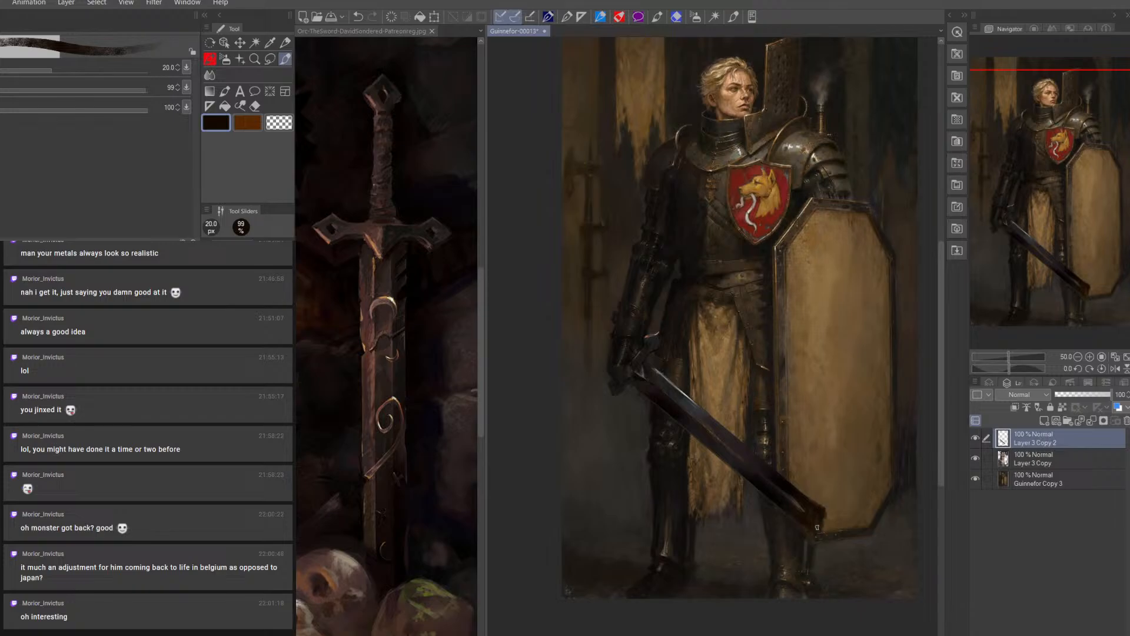
Clean up the blade tip with tan sampled from the shield, and brighten the blade's upper edge with off-white and grey at 12.5–15 px
{"action": "left_click", "coordinate": [832, 493], "text": "alt"}
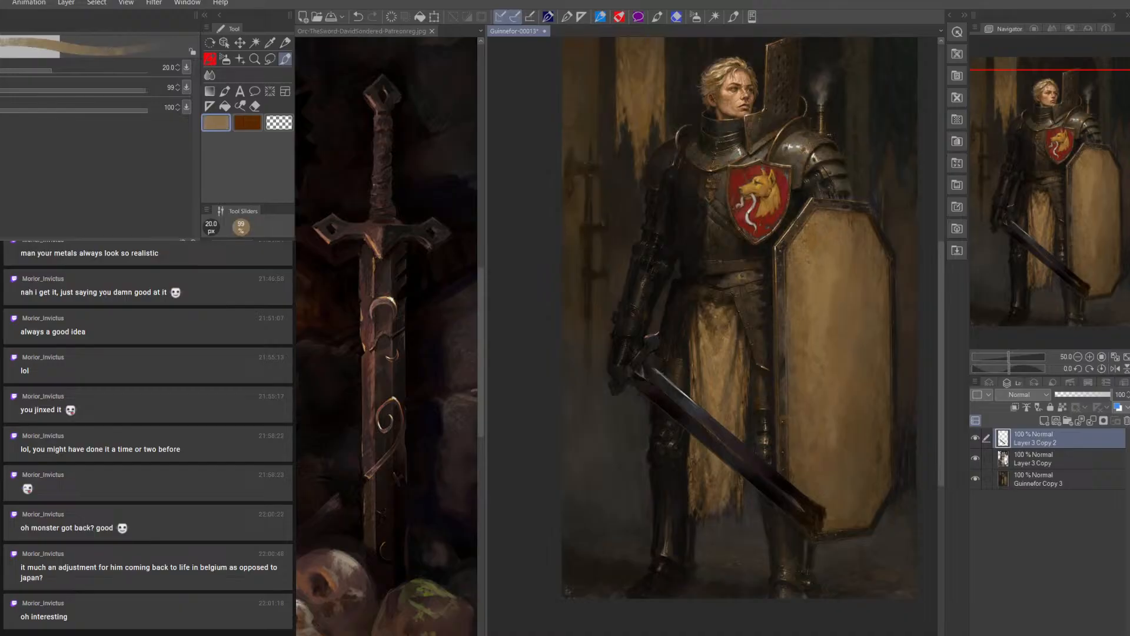
{"action": "key", "text": "bracketleft"}
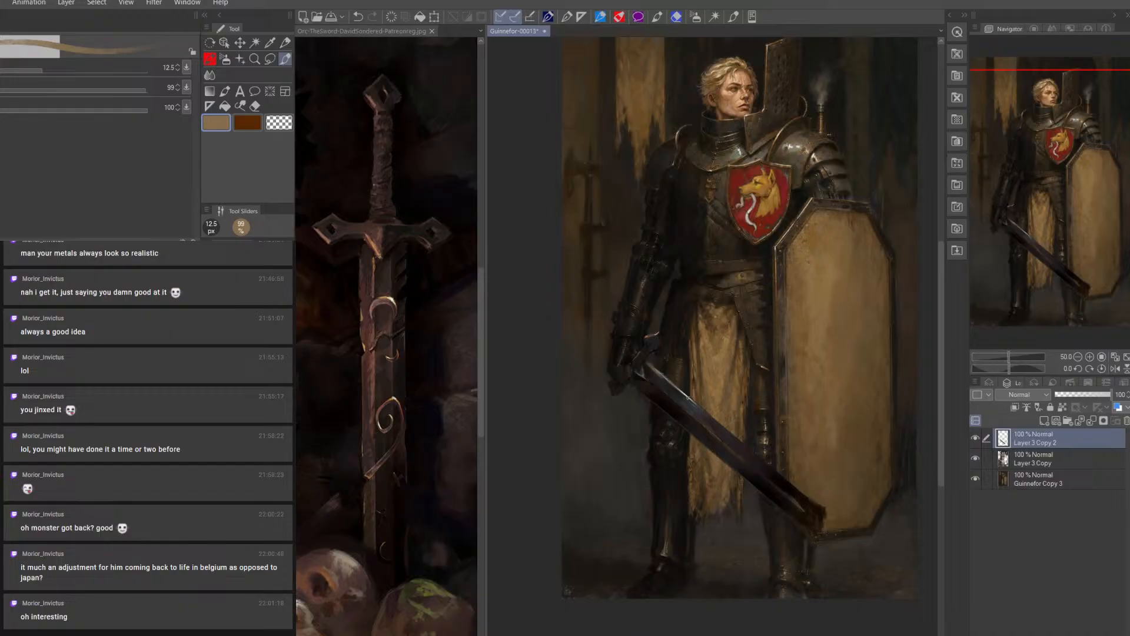
{"action": "key", "text": "bracketright"}
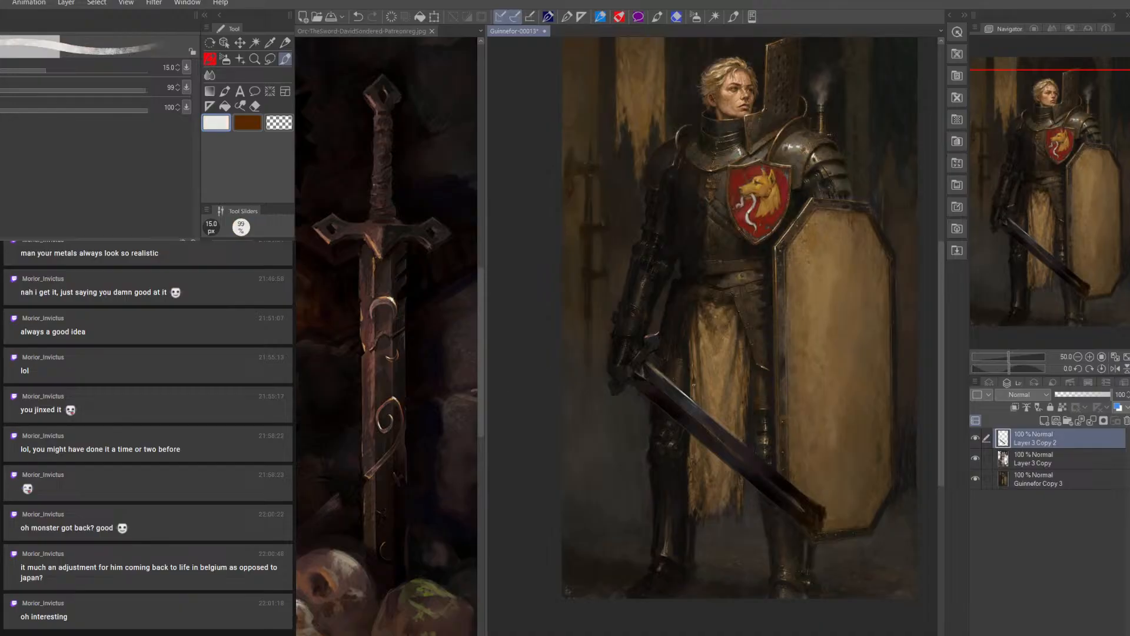
{"action": "key", "text": "bracketleft"}
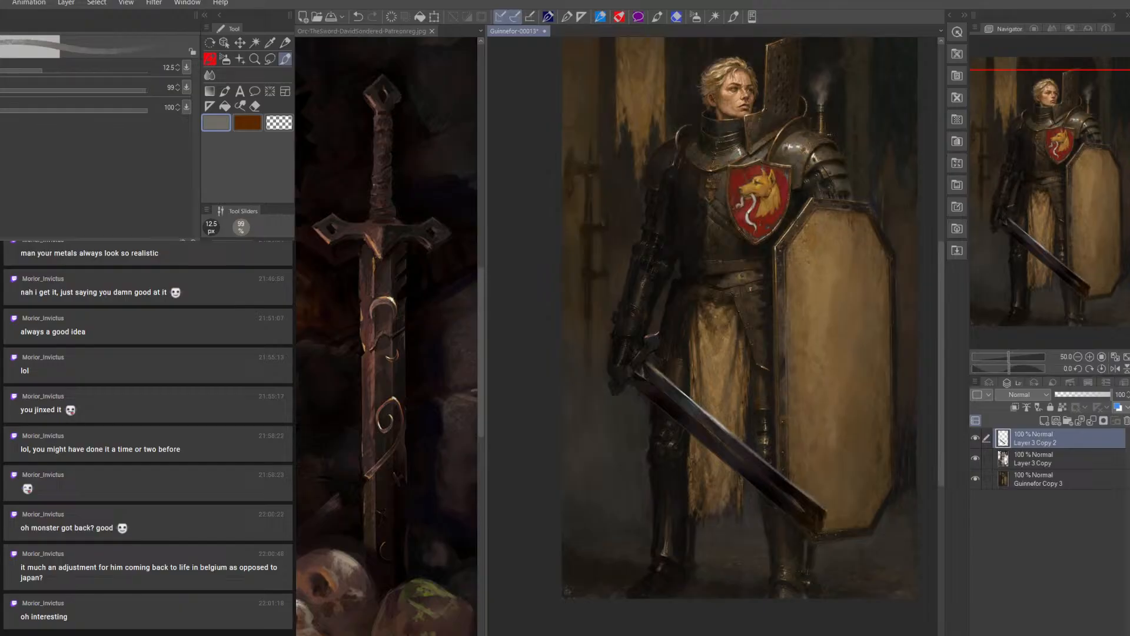
Shade the blade beside the crossguard with sampled dark browns, ending with a 15 px brush
{"action": "left_click", "coordinate": [701, 412], "text": "alt"}
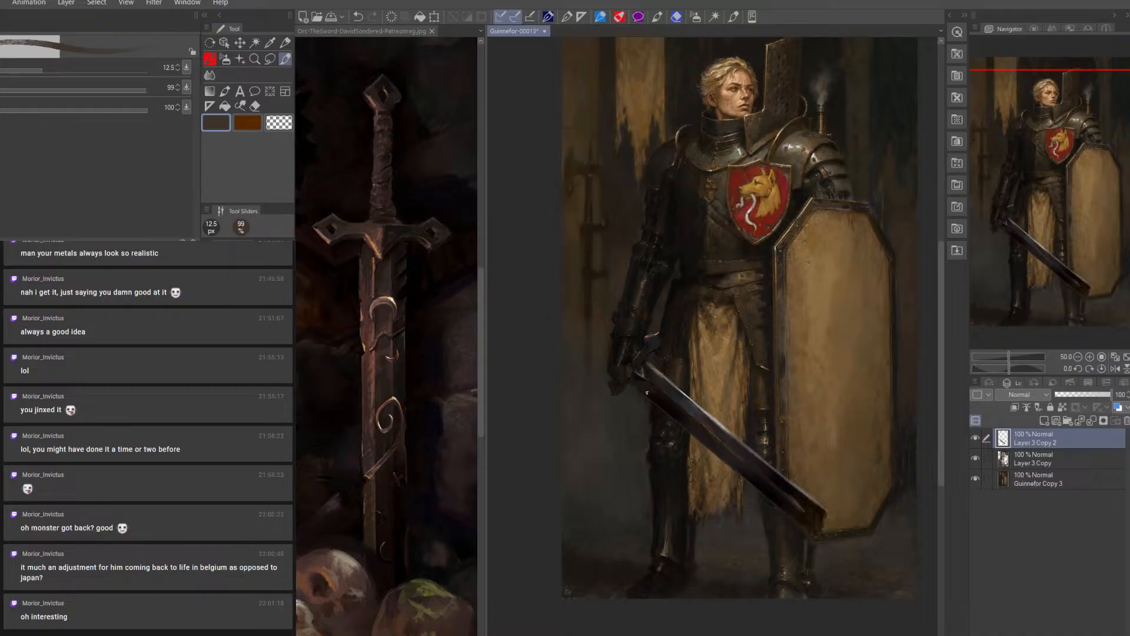
{"action": "key", "text": "bracketleft"}
{"action": "left_click", "coordinate": [656, 365], "text": "alt"}
{"action": "key", "text": "bracketright"}
{"action": "key", "text": "bracketright"}
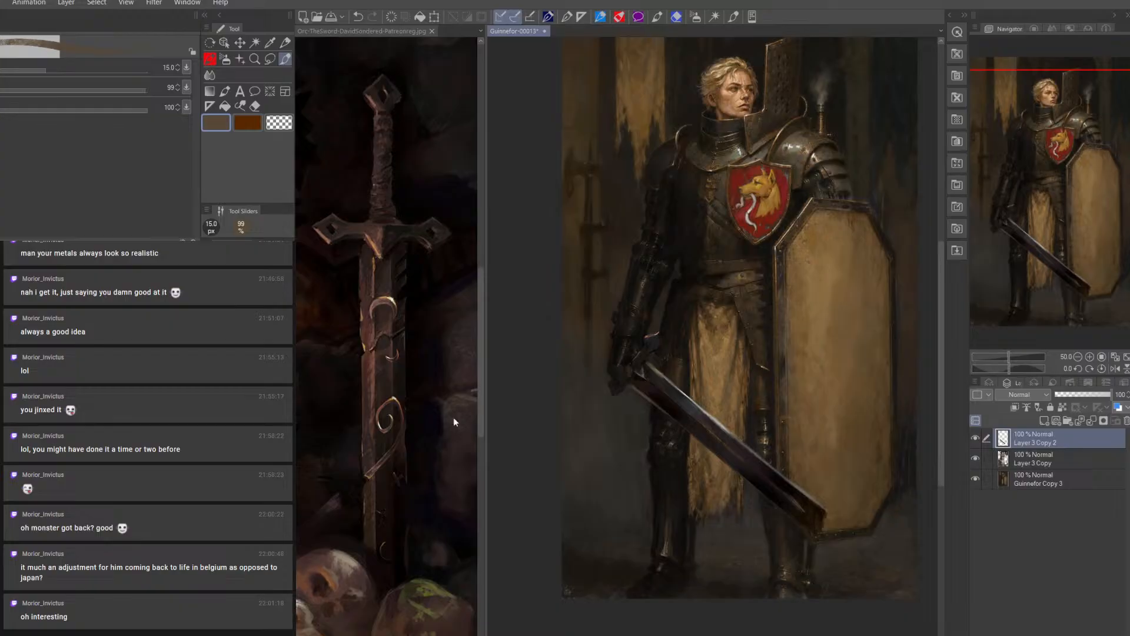
{"action": "left_click", "coordinate": [654, 362], "text": "alt"}
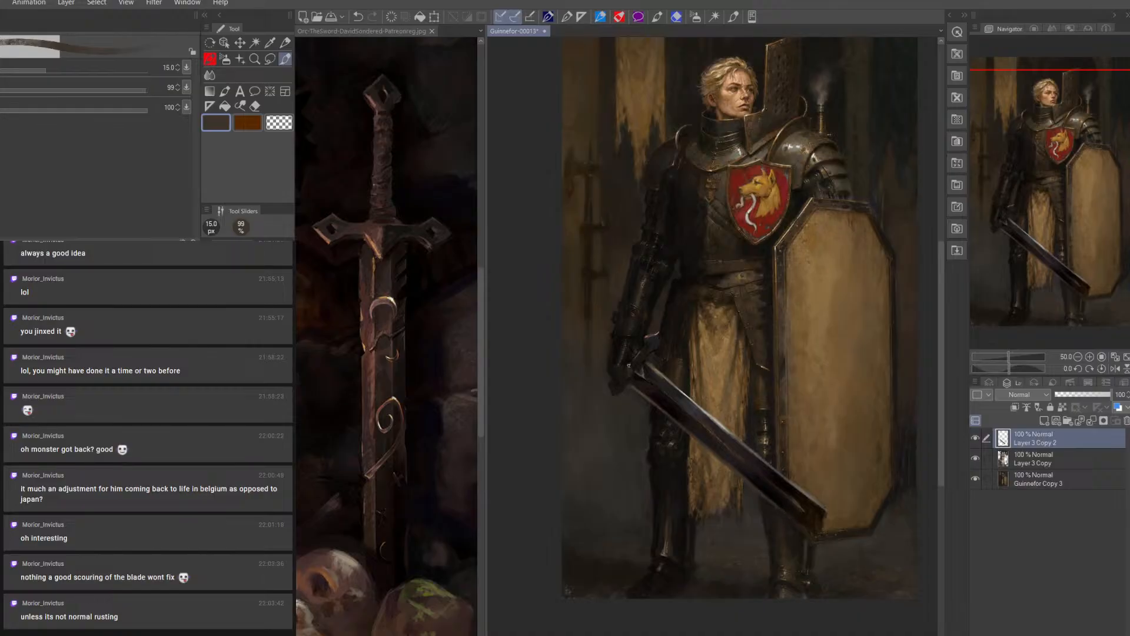
Build up the lower blade and tip with sampled near-black and brown tones, enlarging the brush from 12.5 to 20 px
{"action": "left_click", "coordinate": [767, 478], "text": "alt"}
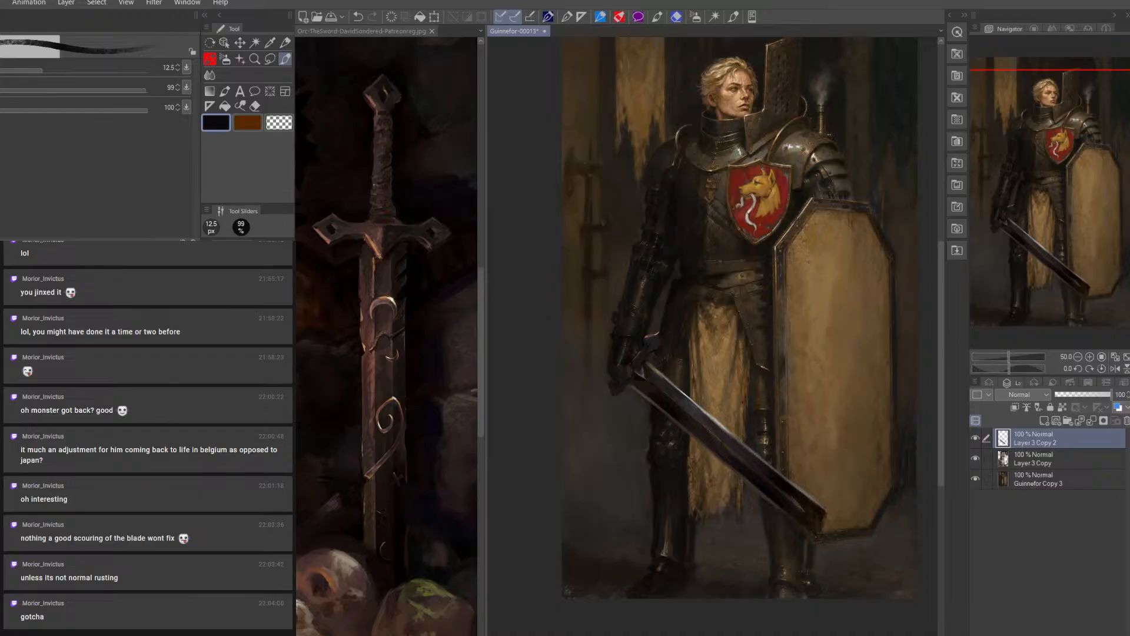
{"action": "key", "text": "alt"}
{"action": "key", "text": "bracketright"}
{"action": "key", "text": "bracketright"}
{"action": "key", "text": "bracketright"}
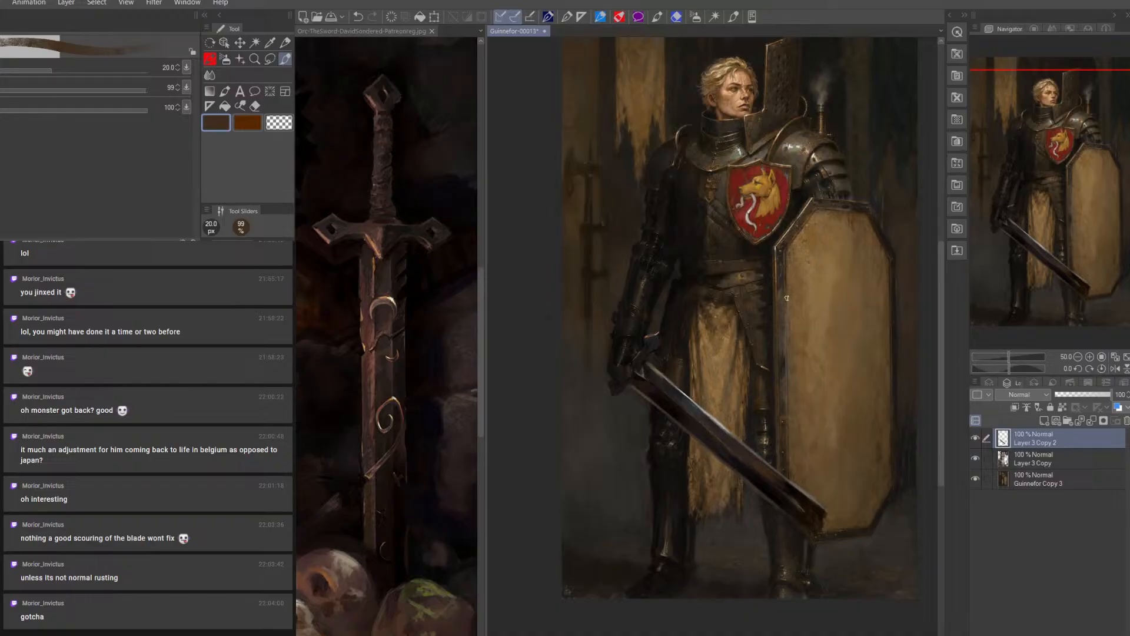
{"action": "left_click", "coordinate": [789, 498], "text": "alt"}
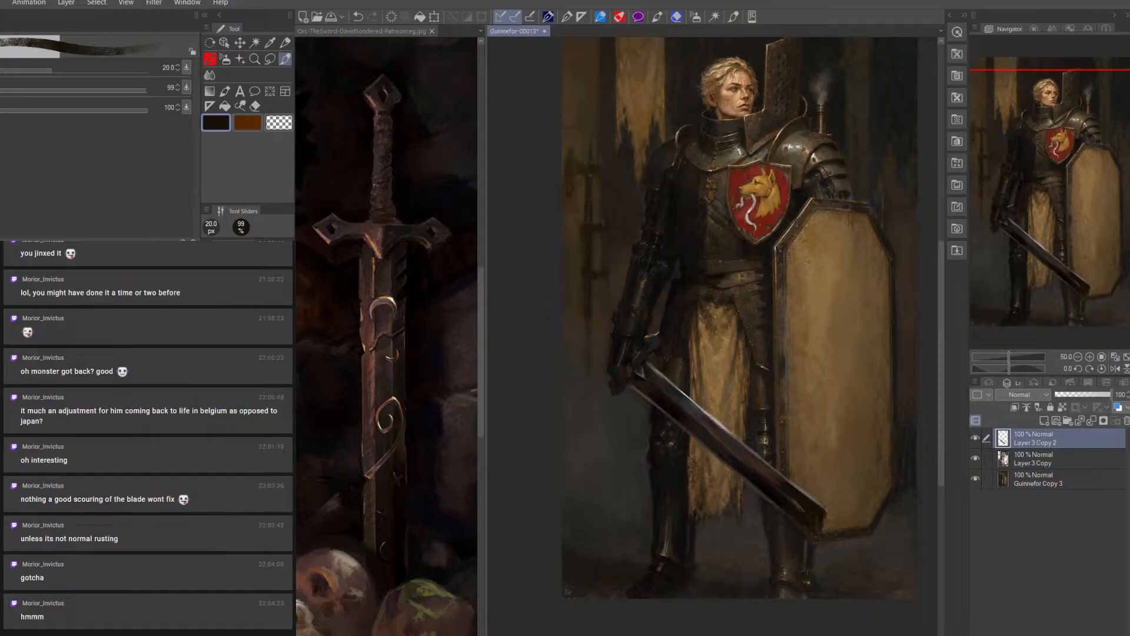
{"action": "left_click", "coordinate": [822, 511], "text": "alt"}
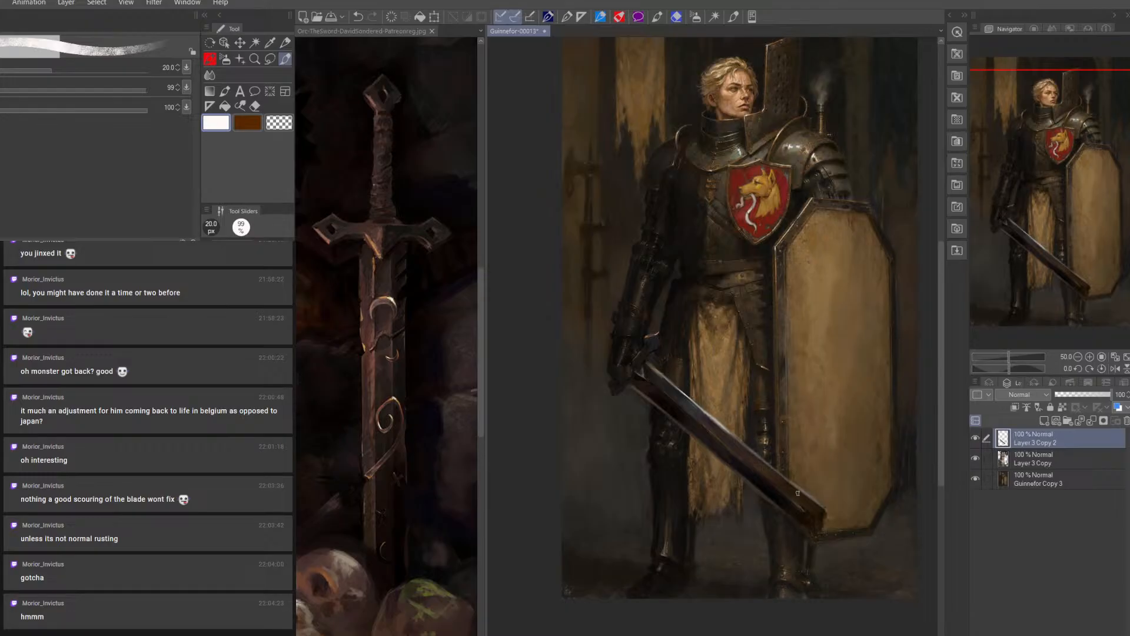
Add fine white highlights along the blade's edge toward the tip, reducing the brush from 20 to 5 px
{"action": "key", "text": "bracketleft"}
{"action": "key", "text": "bracketleft"}
{"action": "key", "text": "bracketleft"}
{"action": "key", "text": "bracketleft"}
{"action": "key", "text": "bracketleft"}
{"action": "key", "text": "bracketleft"}
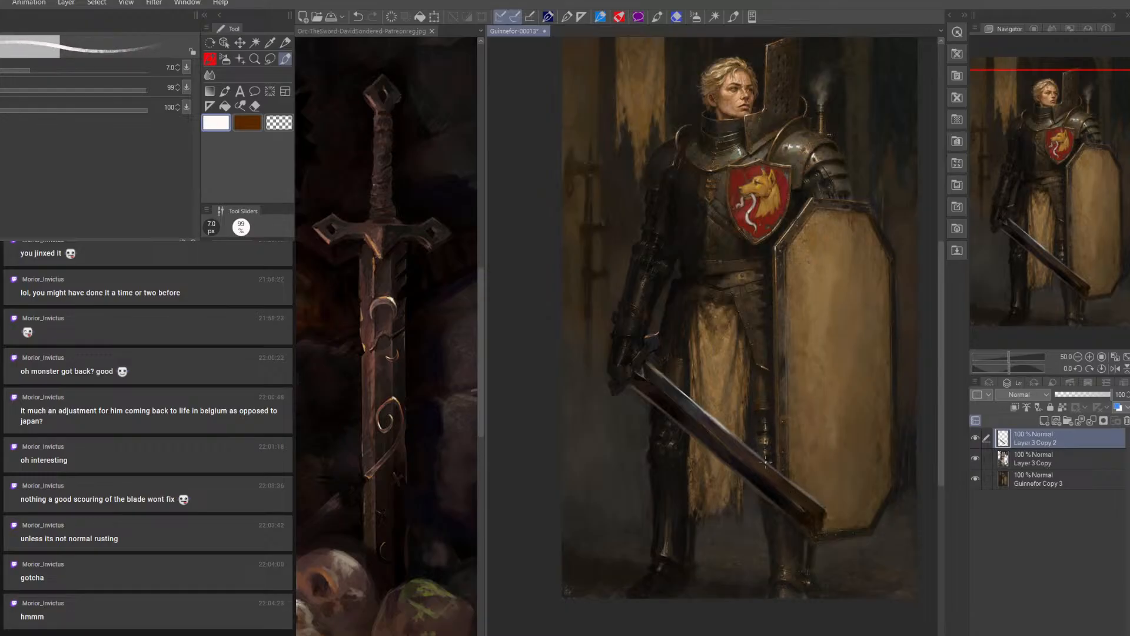
{"action": "key", "text": "bracketleft"}
{"action": "key", "text": "bracketleft"}
{"action": "left_click_drag", "start_coordinate": [797, 488], "coordinate": [817, 501]}
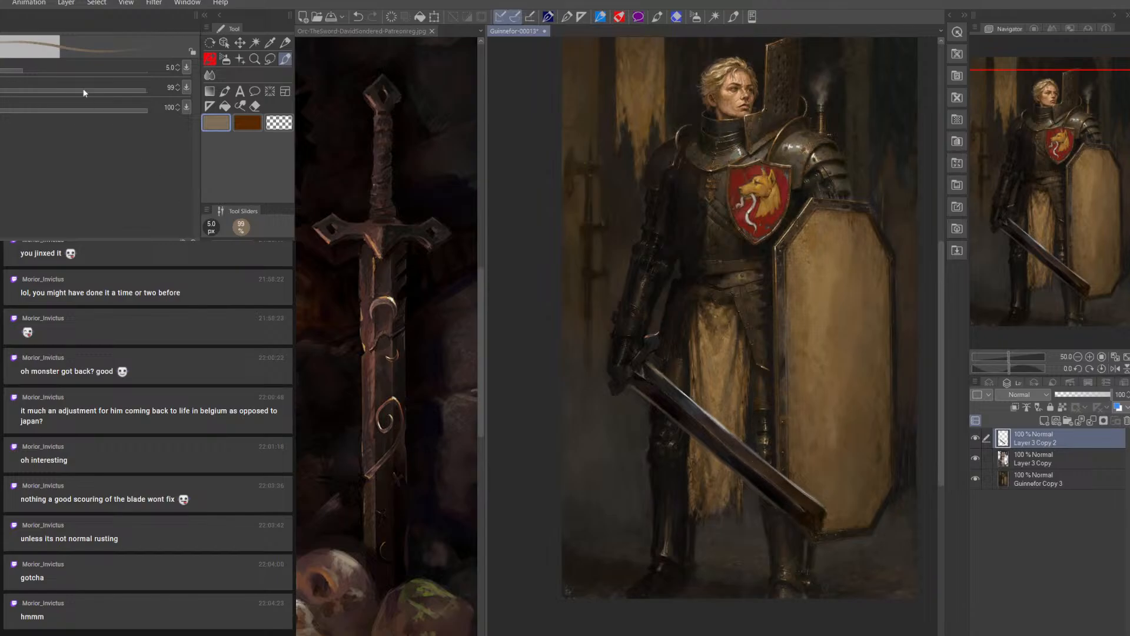
Save the painting as a .clip file in the "the Sword" folder
{"action": "left_click", "coordinate": [1, 3]}
{"action": "left_click", "coordinate": [35, 100]}
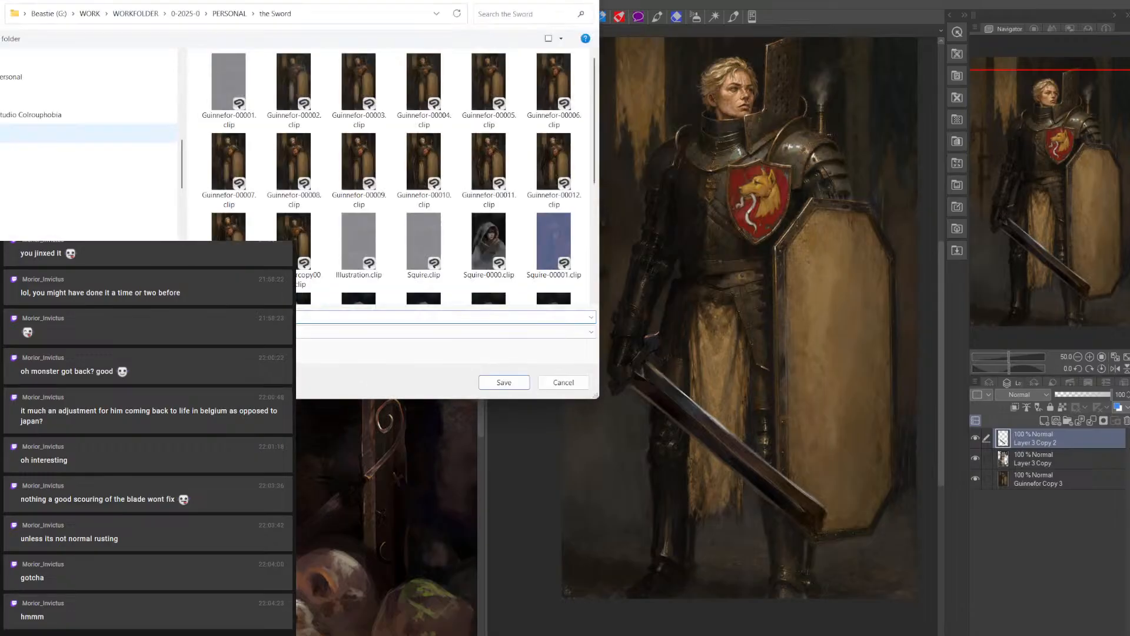
{"action": "key", "text": "Return"}
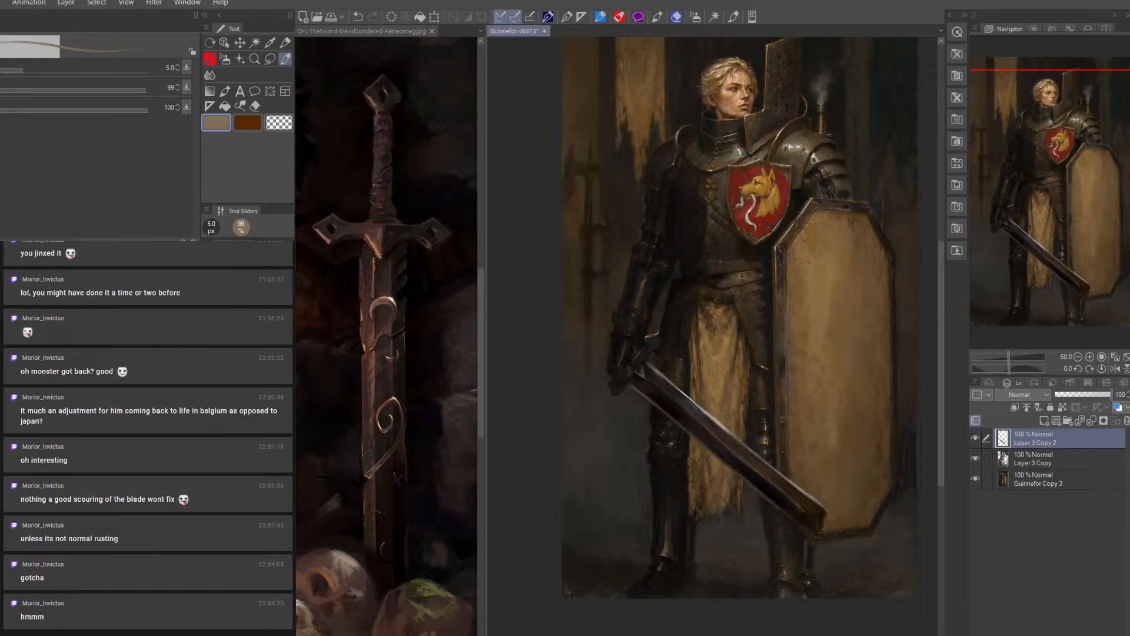
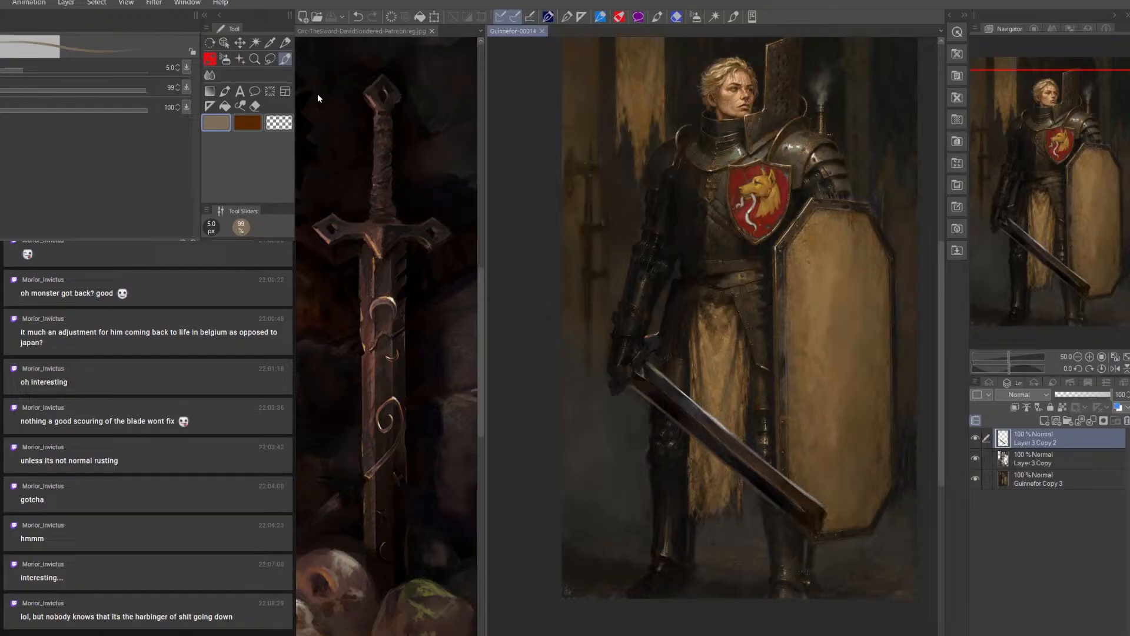
Add a new raster layer above the sword layer for painting the blade
{"action": "left_click_drag", "start_coordinate": [710, 403], "coordinate": [740, 358]}
{"action": "left_click_drag", "start_coordinate": [764, 313], "coordinate": [796, 377]}
{"action": "left_click_drag", "start_coordinate": [742, 453], "coordinate": [777, 309]}
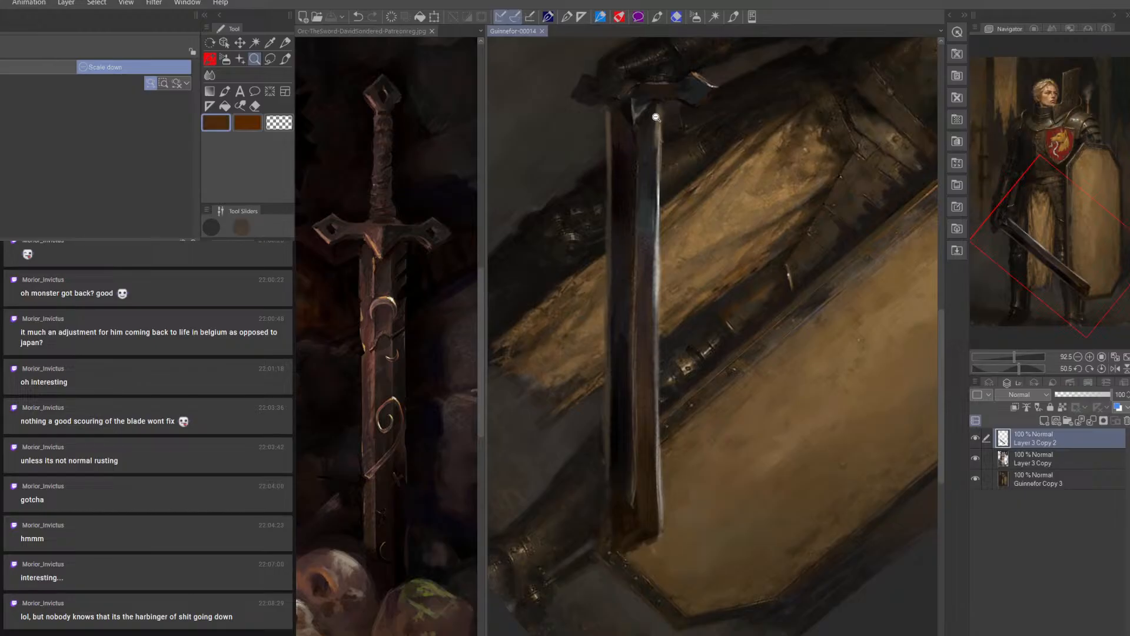
{"action": "left_click", "coordinate": [288, 59]}
{"action": "key", "text": "bracketright"}
{"action": "key", "text": "bracketright"}
{"action": "left_click", "coordinate": [1045, 421]}
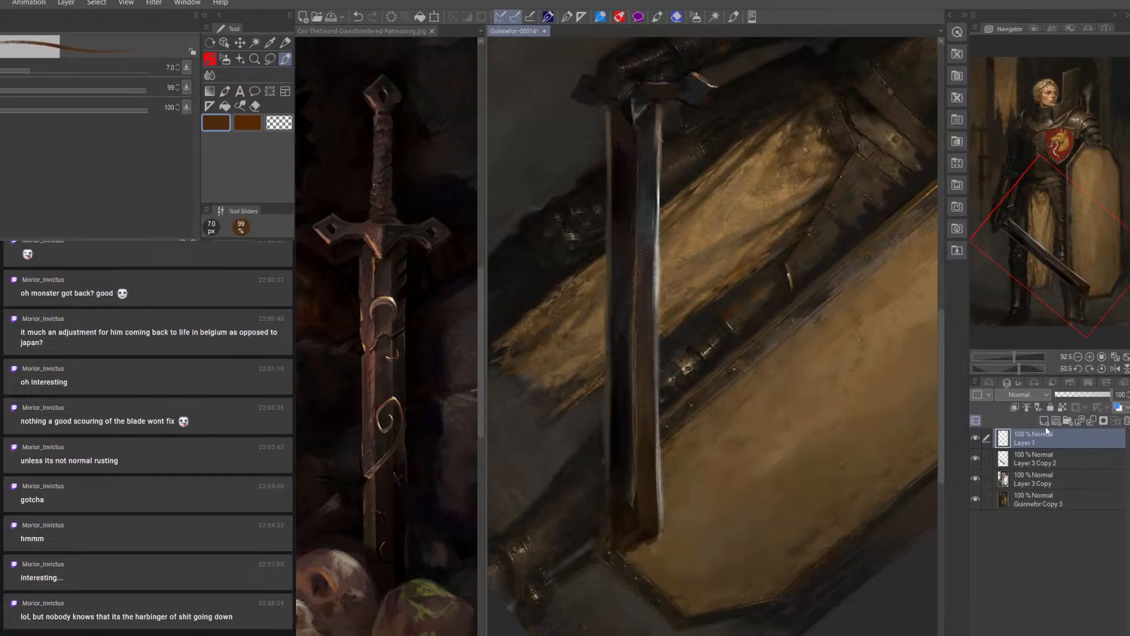
Glaze dark brown over the blade's upper part below the crossguard, enlarging the brush to 30 px
{"action": "key", "text": "bracketright"}
{"action": "key", "text": "bracketright"}
{"action": "key", "text": "bracketright"}
{"action": "key", "text": "bracketright"}
{"action": "key", "text": "bracketright"}
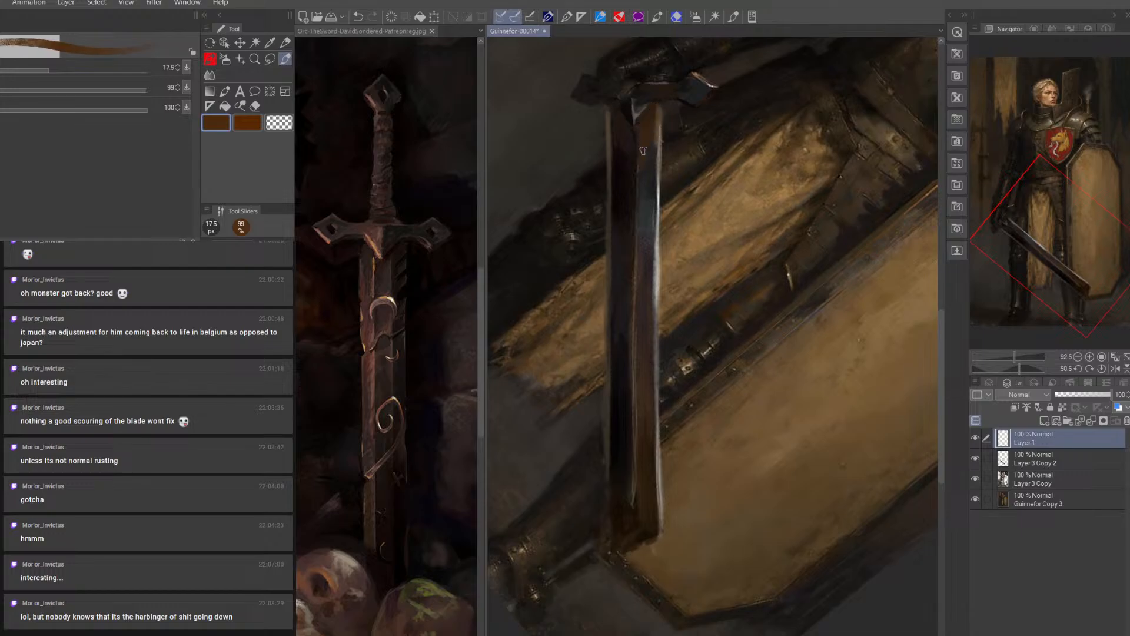
{"action": "key", "text": "bracketright"}
{"action": "key", "text": "bracketright"}
{"action": "key", "text": "bracketright"}
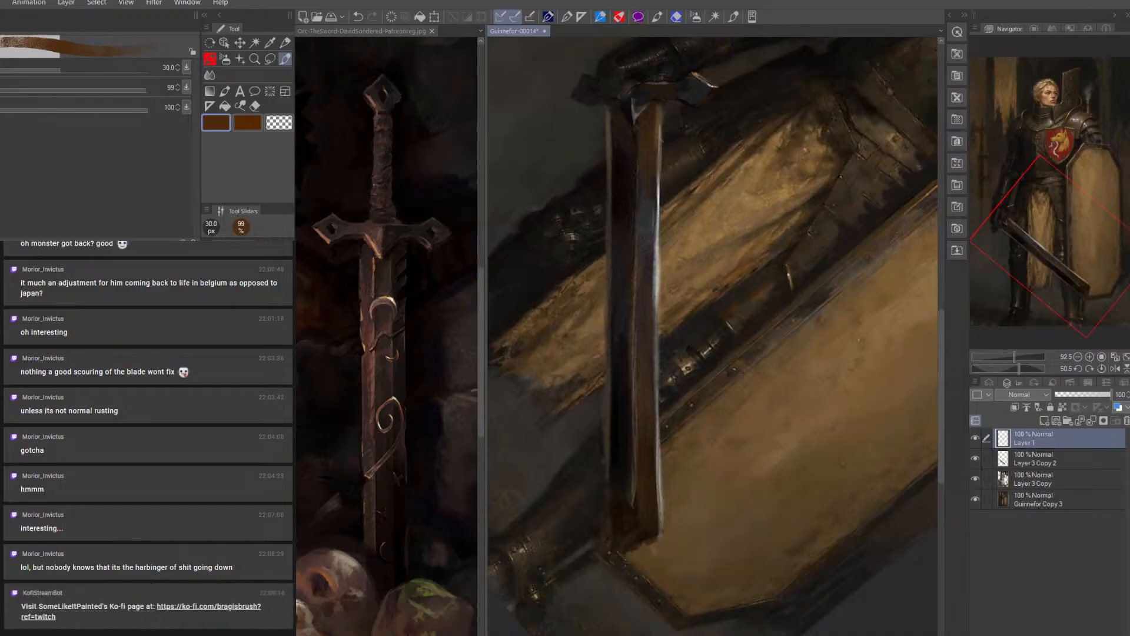
Paint a white highlight along the upper blade's lit edge with a 9 px brush
{"action": "left_click", "coordinate": [148, 366]}
{"action": "key", "text": "bracketleft"}
{"action": "key", "text": "bracketleft"}
{"action": "key", "text": "bracketleft"}
{"action": "key", "text": "bracketleft"}
{"action": "key", "text": "bracketleft"}
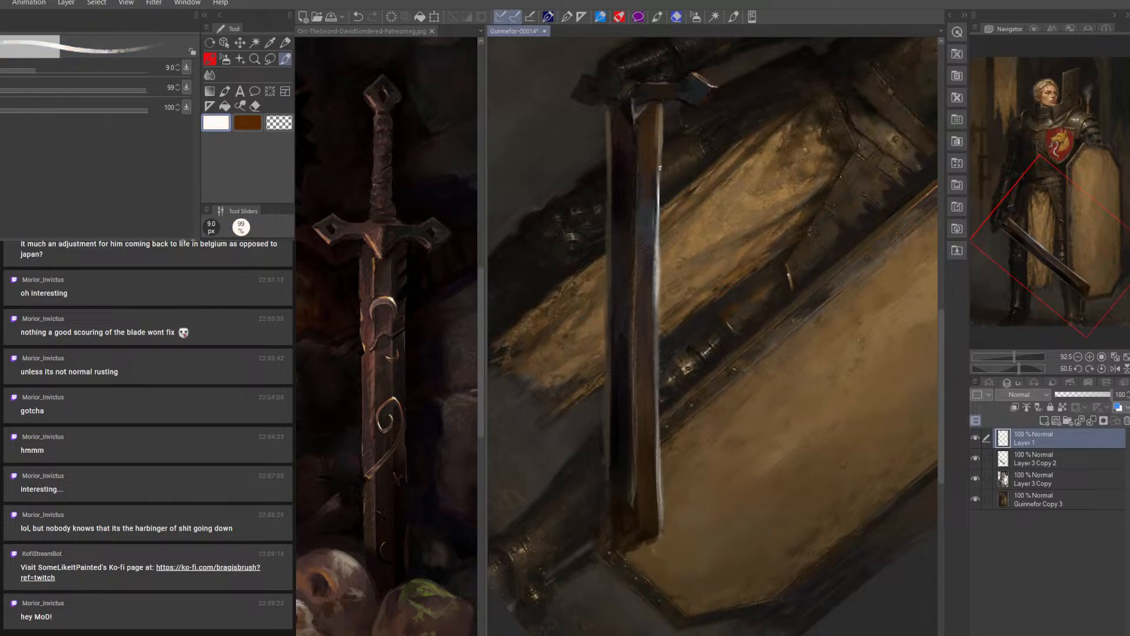
{"action": "mouse_move", "coordinate": [660, 179]}
{"action": "left_mouse_down"}
{"action": "mouse_move", "coordinate": [661, 153]}
{"action": "mouse_move", "coordinate": [660, 193]}
{"action": "mouse_move", "coordinate": [660, 152]}
{"action": "mouse_move", "coordinate": [657, 205]}
{"action": "left_mouse_up"}
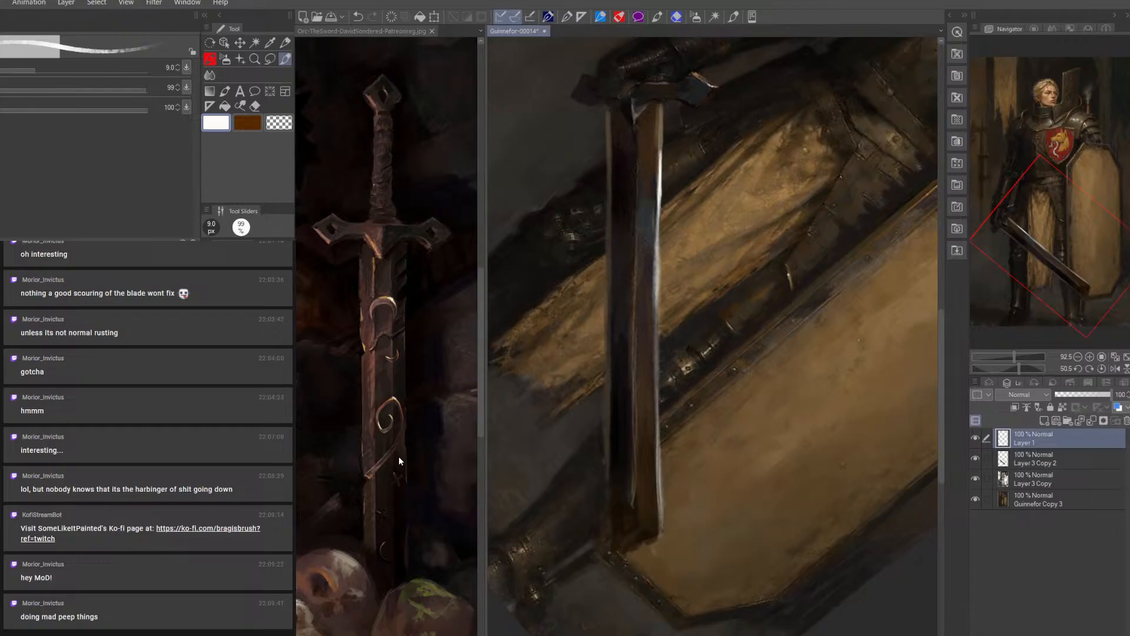
Compare the blade with and without the new layer, and merge it into Layer 3 Copy 2 below
{"action": "left_click", "coordinate": [976, 439]}
{"action": "left_click", "coordinate": [977, 439]}
{"action": "right_click", "coordinate": [1033, 437]}
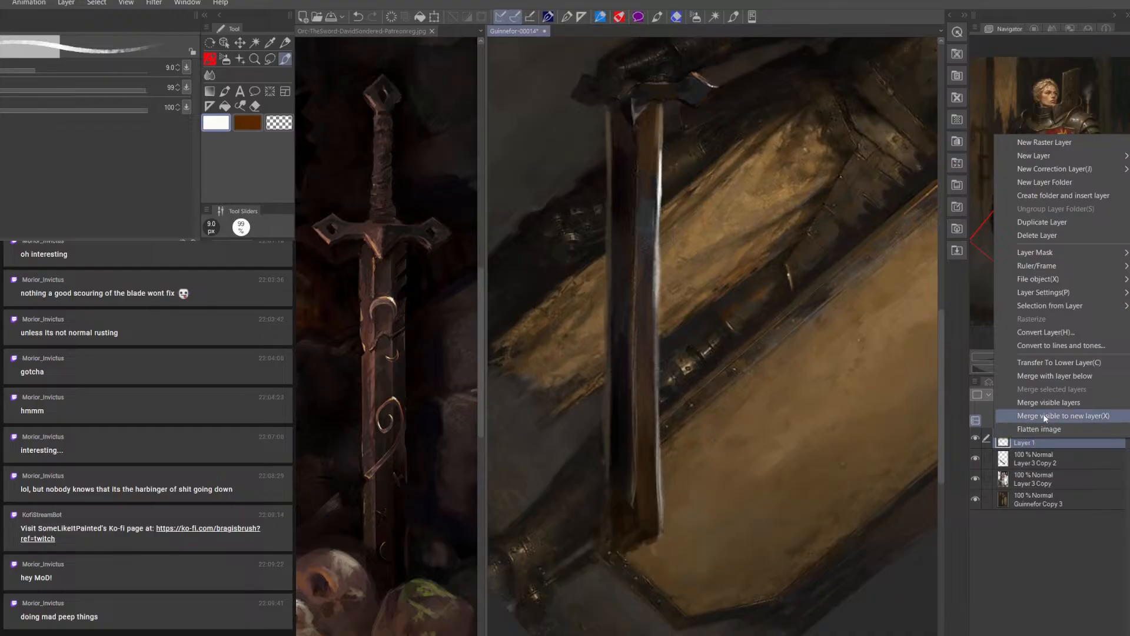
{"action": "left_click", "coordinate": [1054, 377]}
{"action": "left_click", "coordinate": [976, 436]}
{"action": "left_click", "coordinate": [977, 437]}
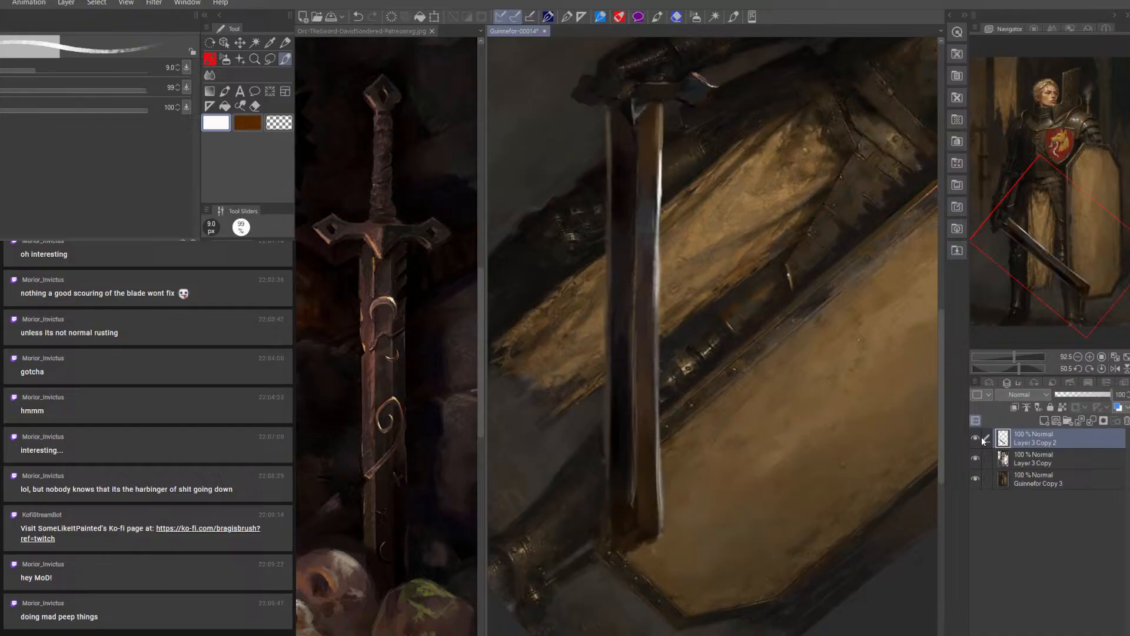
Hide the sword layer and paint out the old sword remnant below the hand on Layer 3 Copy with sampled near-black, up to 12.5 px
{"action": "left_click", "coordinate": [977, 436]}
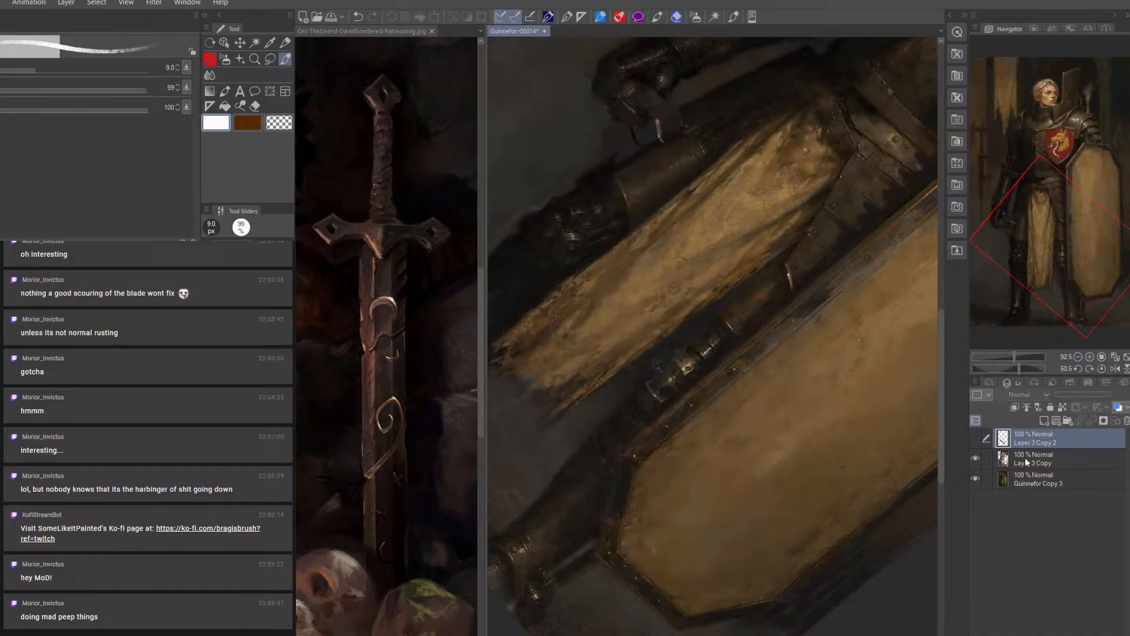
{"action": "left_click", "coordinate": [1044, 465]}
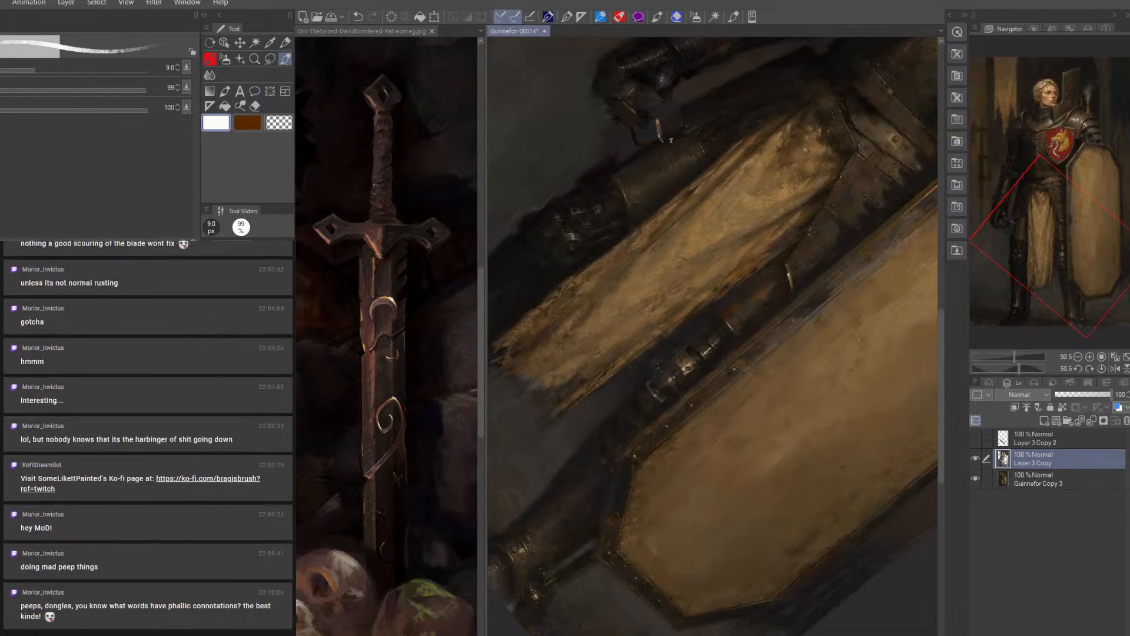
{"action": "left_click", "coordinate": [707, 113], "text": "alt"}
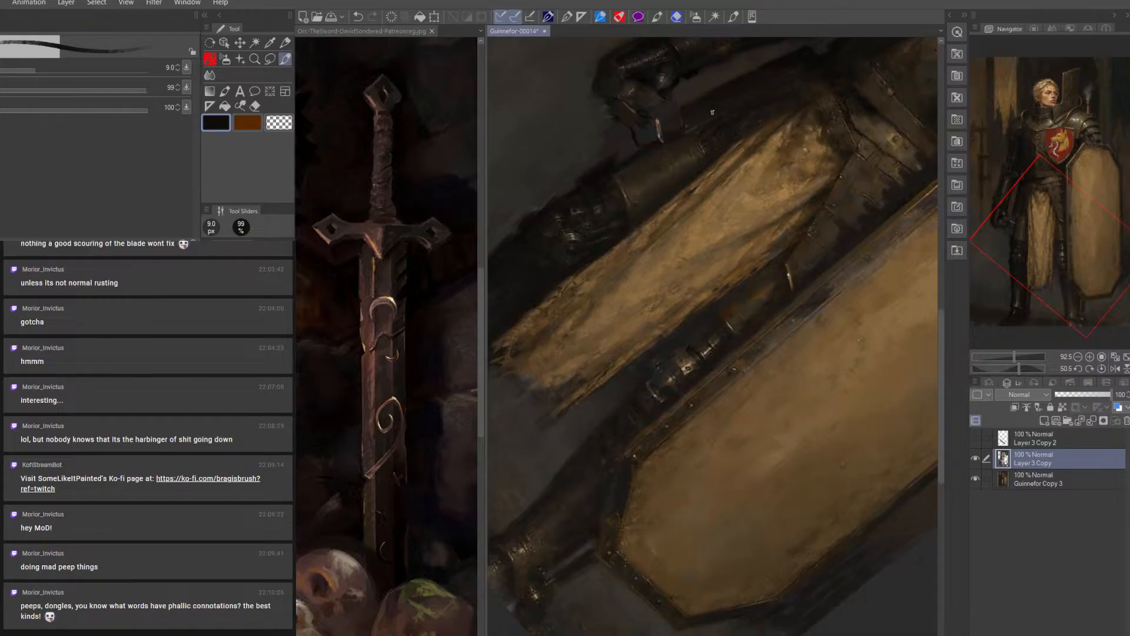
{"action": "key", "text": "bracketleft"}
{"action": "key", "text": "bracketleft"}
{"action": "key", "text": "bracketright"}
{"action": "key", "text": "bracketright"}
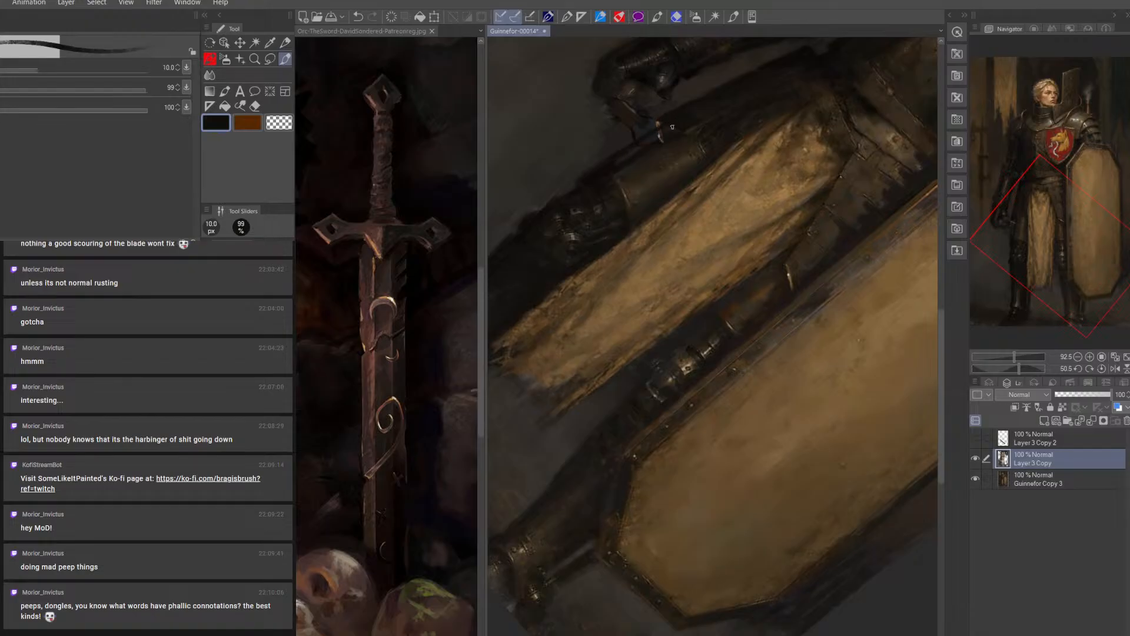
{"action": "key", "text": "bracketright"}
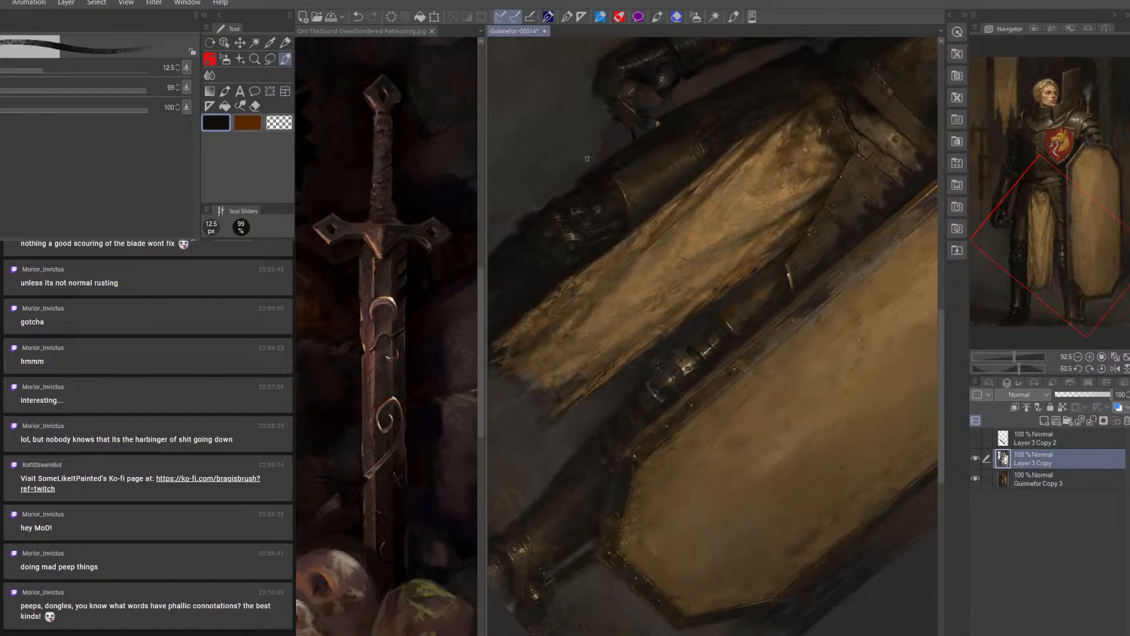
Cover the remaining old crossguard below the gauntlet with sampled dark grey background tone, using brush sizes between 9 and 20 px
{"action": "left_click", "coordinate": [553, 168], "text": "alt"}
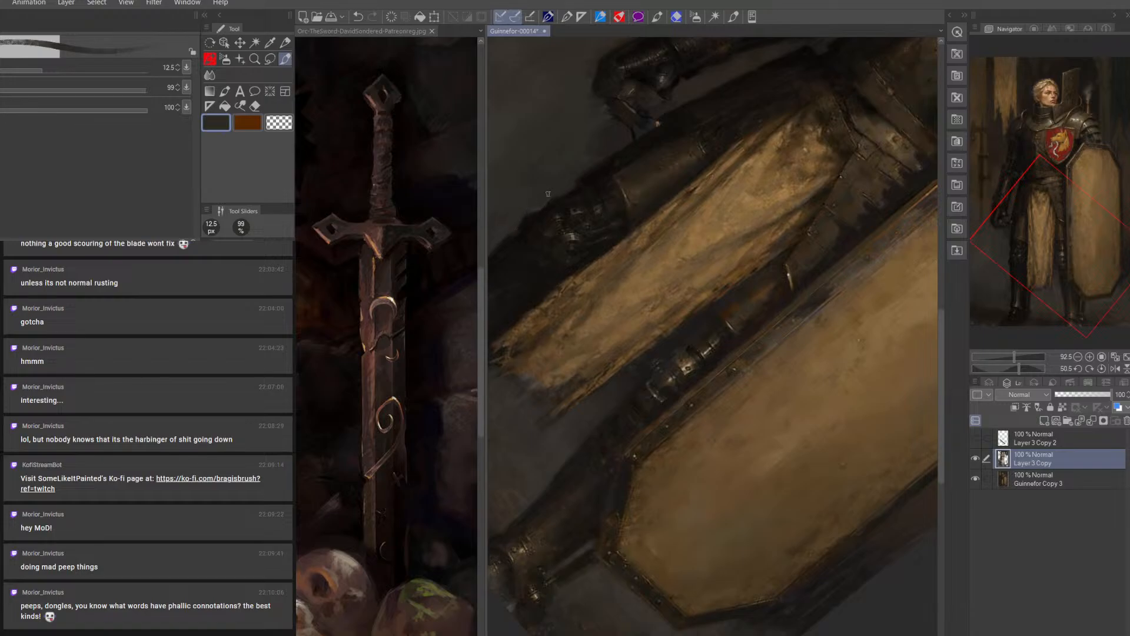
{"action": "key", "text": "bracketright"}
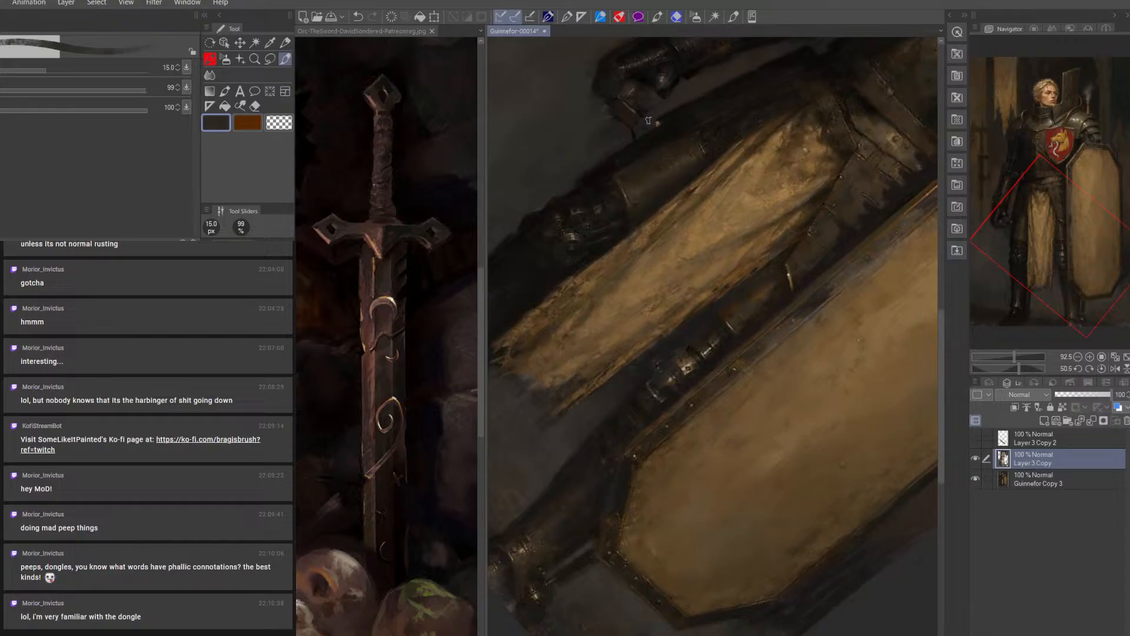
{"action": "key", "text": "bracketleft"}
{"action": "key", "text": "bracketleft"}
{"action": "key", "text": "bracketleft"}
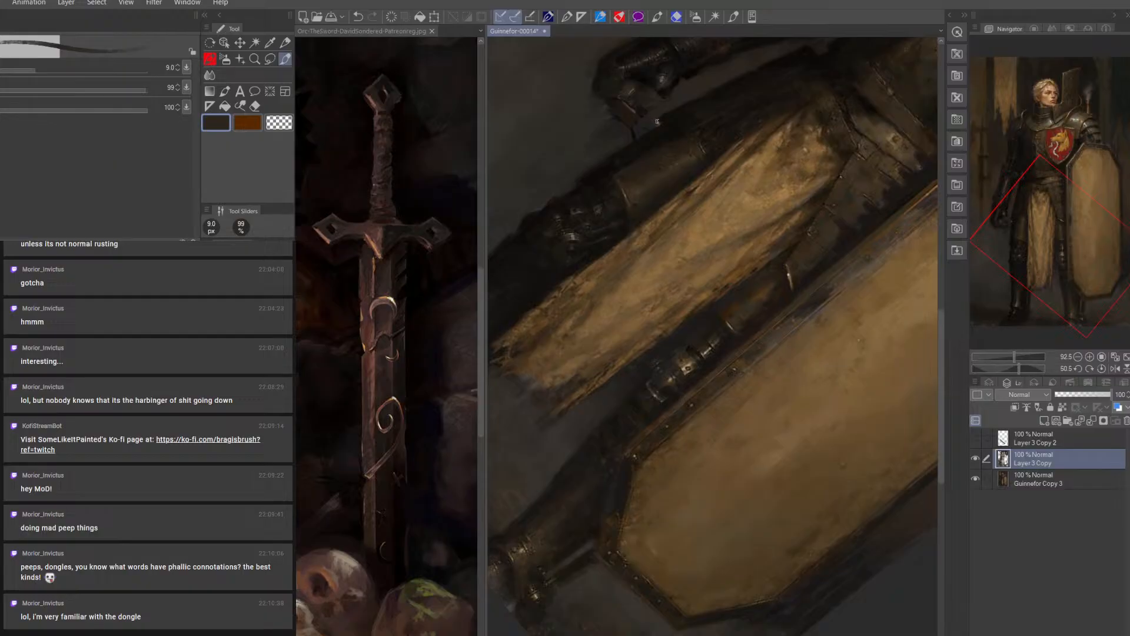
{"action": "key", "text": "bracketright"}
{"action": "key", "text": "bracketright"}
{"action": "key", "text": "bracketright"}
{"action": "mouse_move", "coordinate": [632, 110]}
{"action": "left_mouse_down"}
{"action": "mouse_move", "coordinate": [585, 140]}
{"action": "mouse_move", "coordinate": [636, 116]}
{"action": "mouse_move", "coordinate": [597, 138]}
{"action": "mouse_move", "coordinate": [629, 136]}
{"action": "left_mouse_up"}
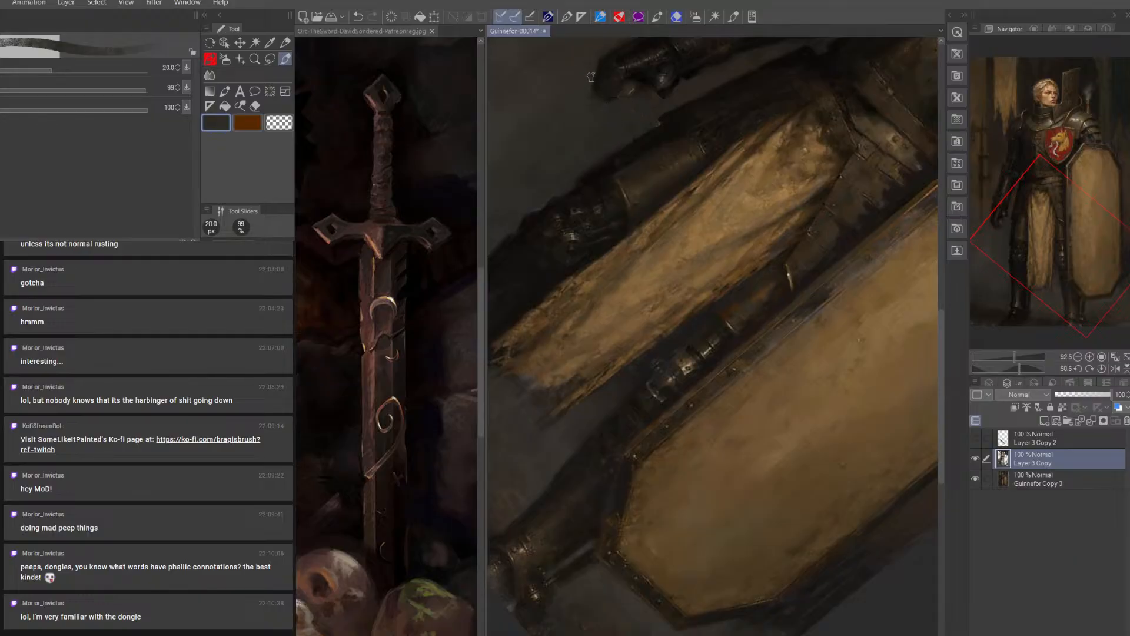
{"action": "key", "text": "["}
{"action": "key", "text": "["}
{"action": "key", "text": "["}
{"action": "key", "text": "["}
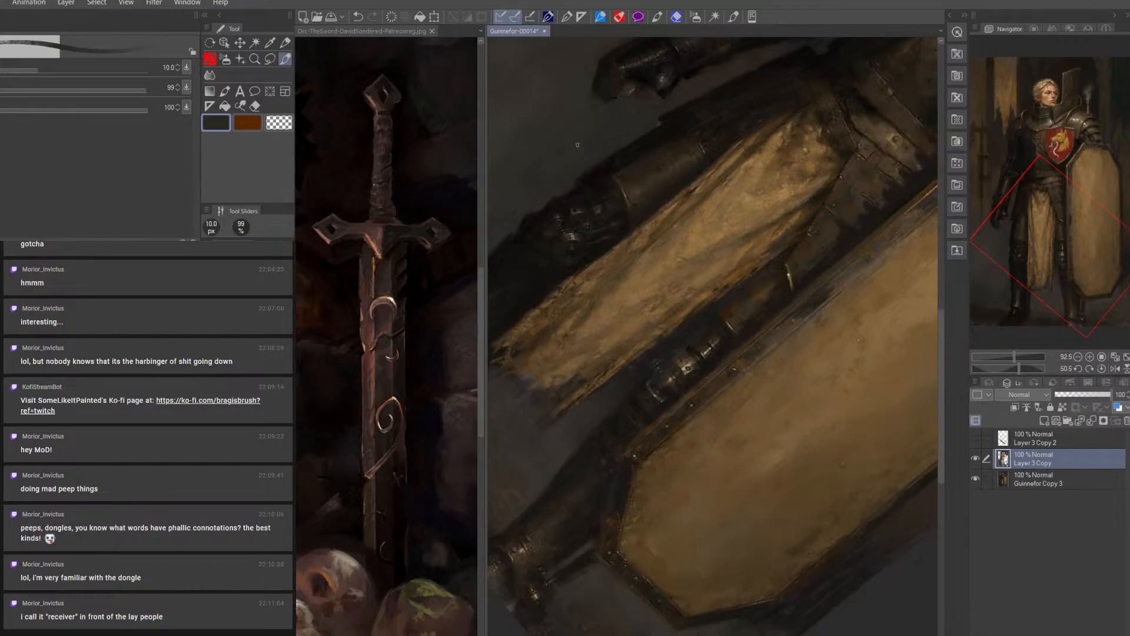
Show and select the sword layer again, and erase diagonal notches into the blade edge below the crossguard with a 6 px eraser
{"action": "left_click", "coordinate": [975, 441]}
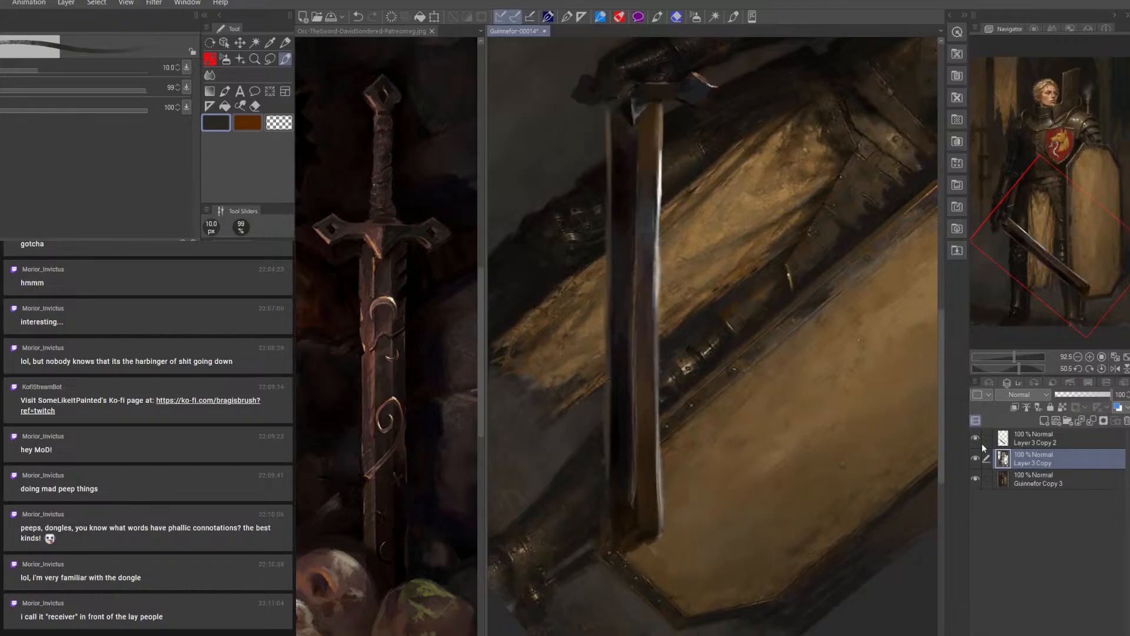
{"action": "left_click", "coordinate": [1054, 432]}
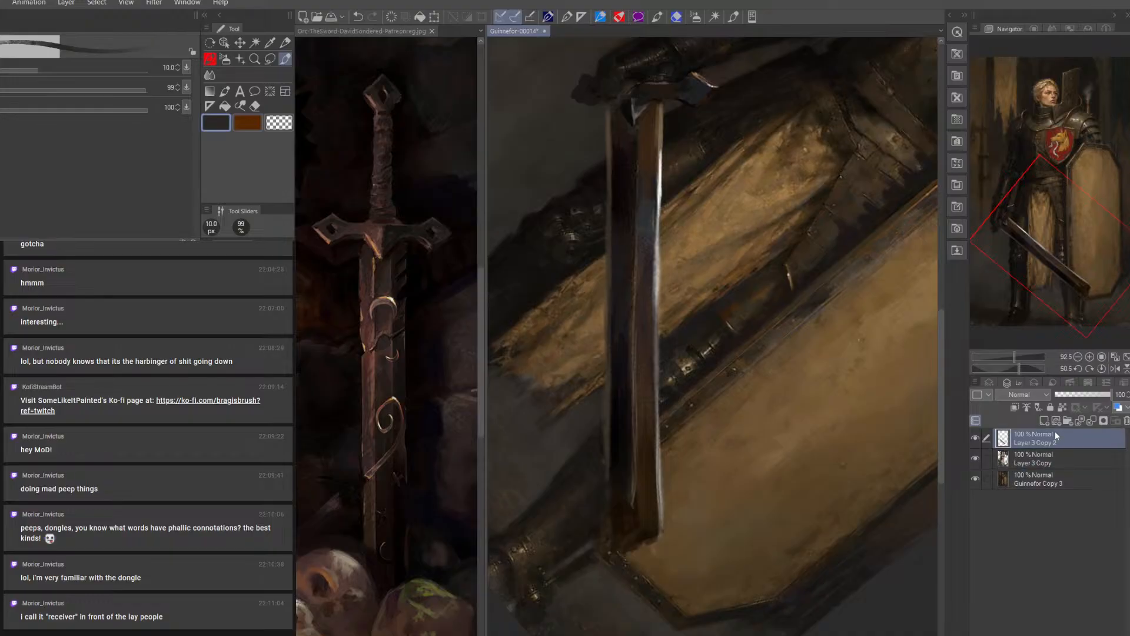
{"action": "left_click", "coordinate": [257, 123]}
{"action": "left_click", "coordinate": [254, 106]}
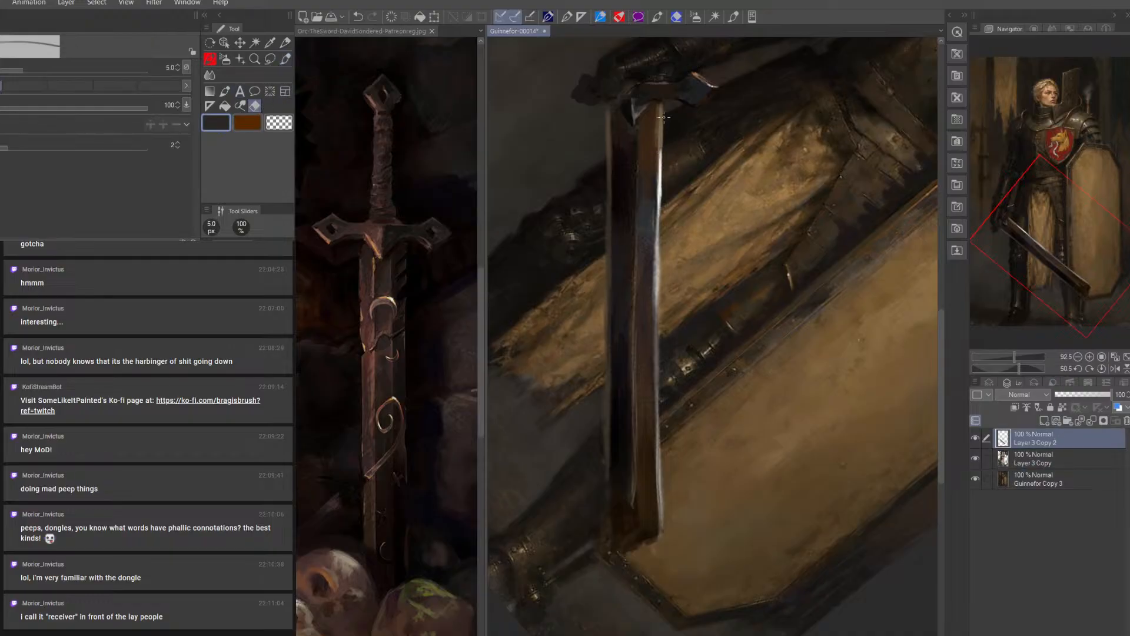
{"action": "key", "text": "bracketright"}
Paint brown and off-white highlights around the blade notches with a fine brush up to 7 px, and clean them up with the 6 px eraser
{"action": "left_click", "coordinate": [288, 57]}
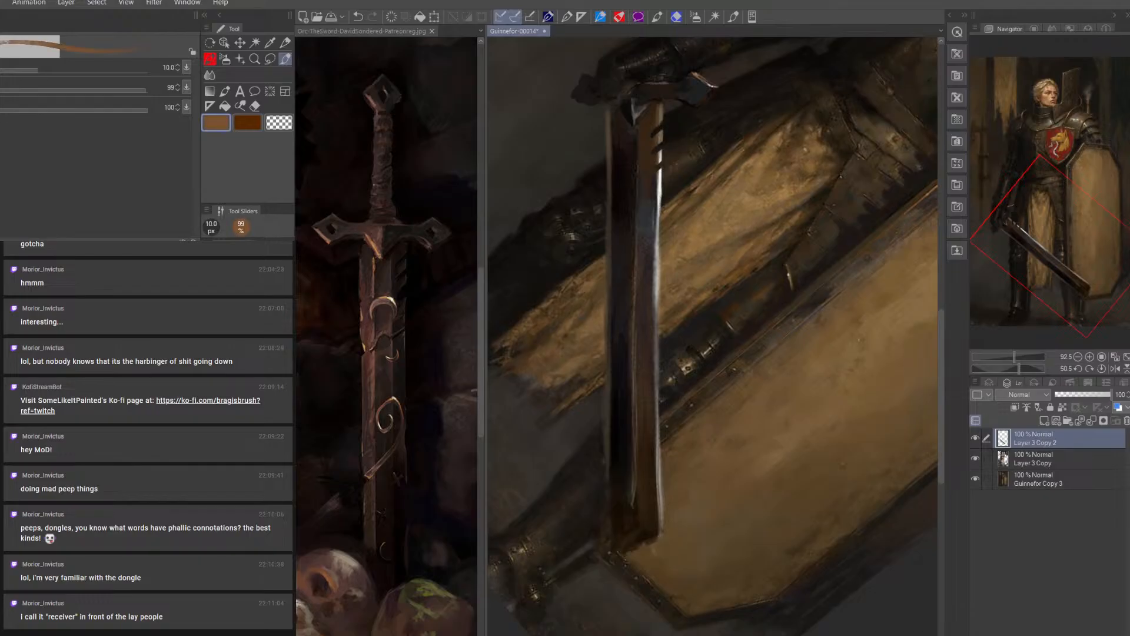
{"action": "key", "text": "bracketleft"}
{"action": "key", "text": "bracketleft"}
{"action": "key", "text": "bracketleft"}
{"action": "key", "text": "bracketright"}
{"action": "left_click", "coordinate": [661, 154], "text": "alt"}
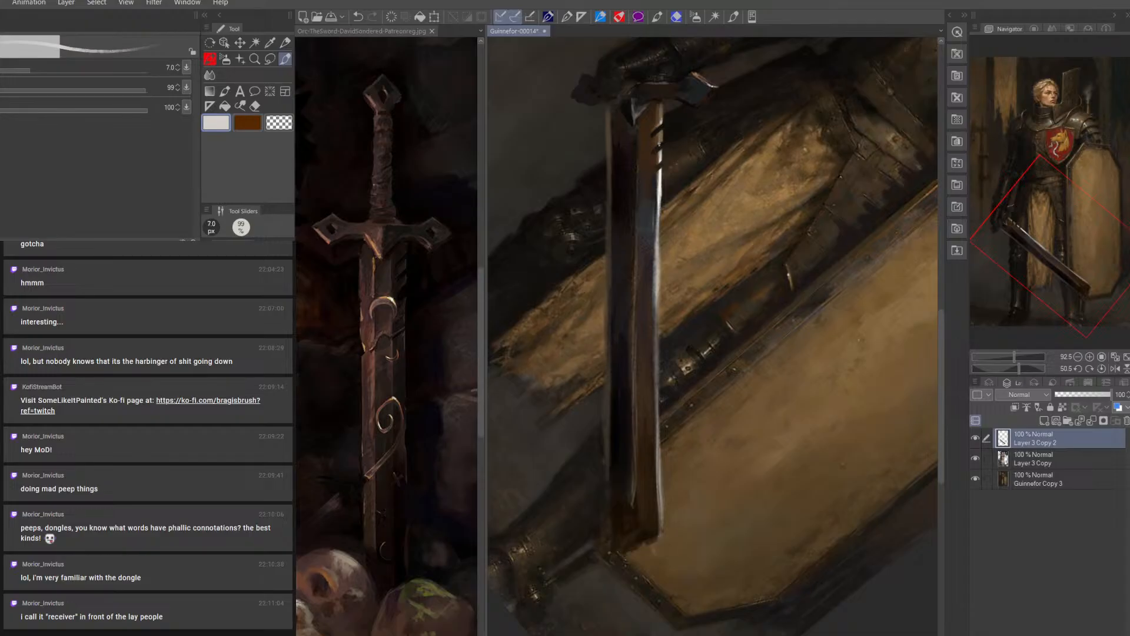
{"action": "key", "text": "bracketleft"}
{"action": "key", "text": "bracketleft"}
{"action": "left_click_drag", "start_coordinate": [655, 146], "coordinate": [654, 168]}
{"action": "left_click", "coordinate": [663, 136], "text": "alt"}
{"action": "key", "text": "bracketright"}
{"action": "key", "text": "bracketright"}
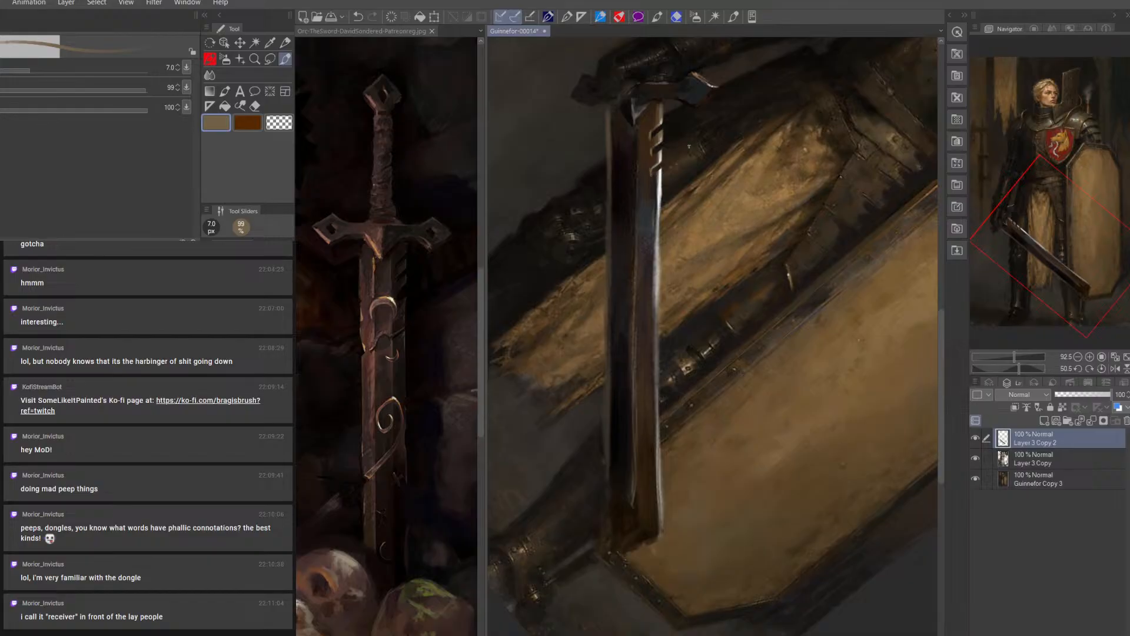
{"action": "key", "text": "e"}
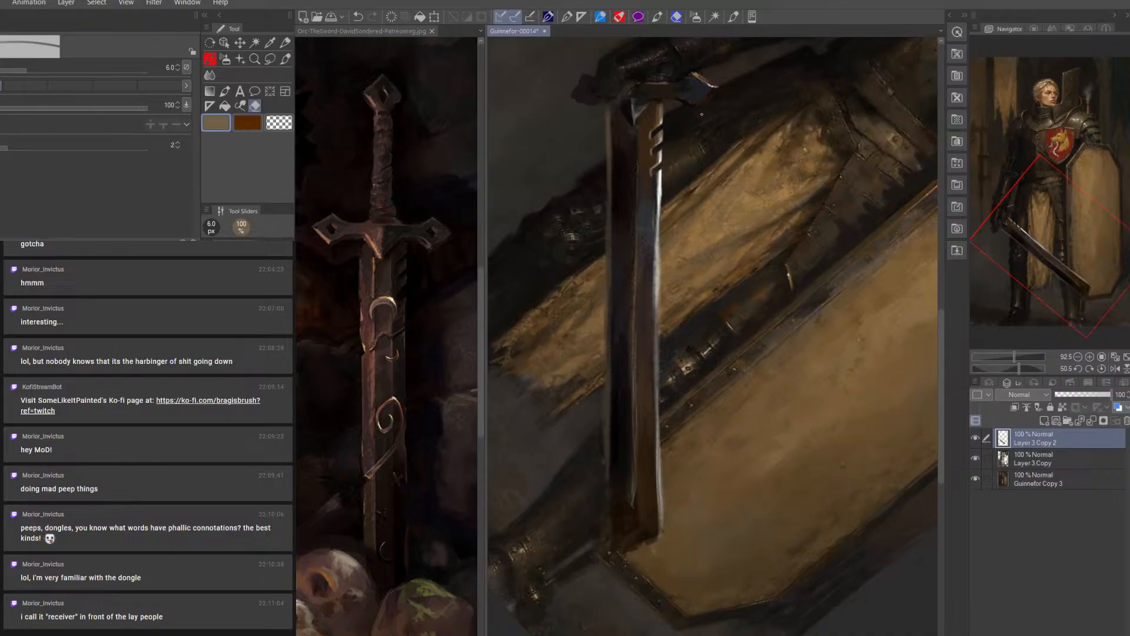
{"action": "left_click", "coordinate": [286, 59]}
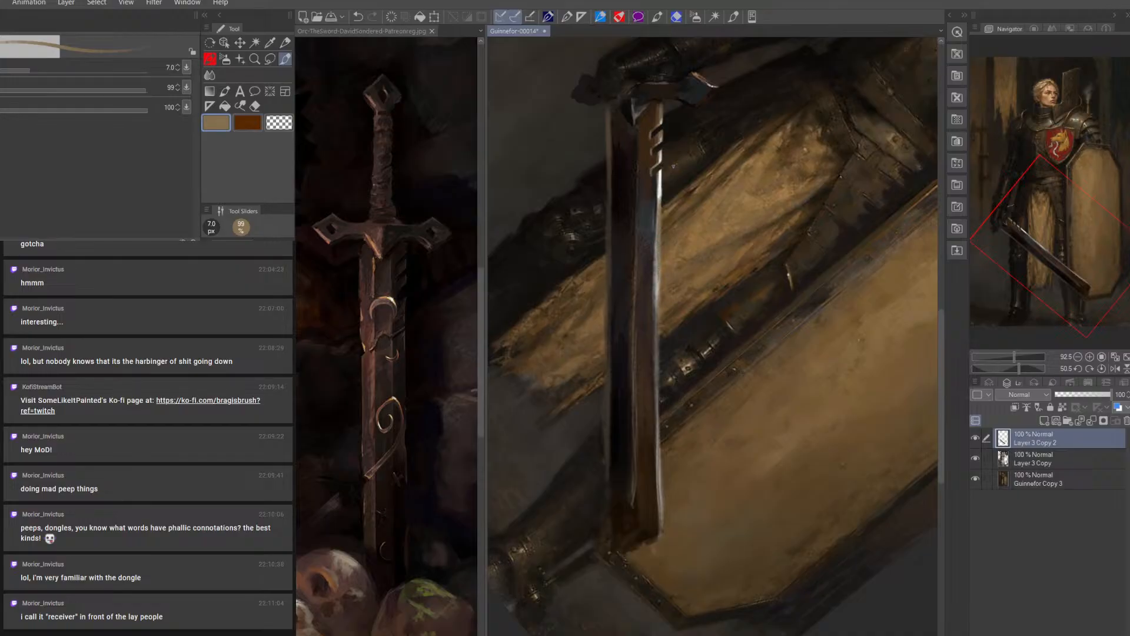
Darken the blade edge just below the notches with sampled dark and reddish browns, using a 9 to 12.5 px brush
{"action": "left_click", "coordinate": [655, 189], "text": "alt"}
{"action": "key", "text": "]"}
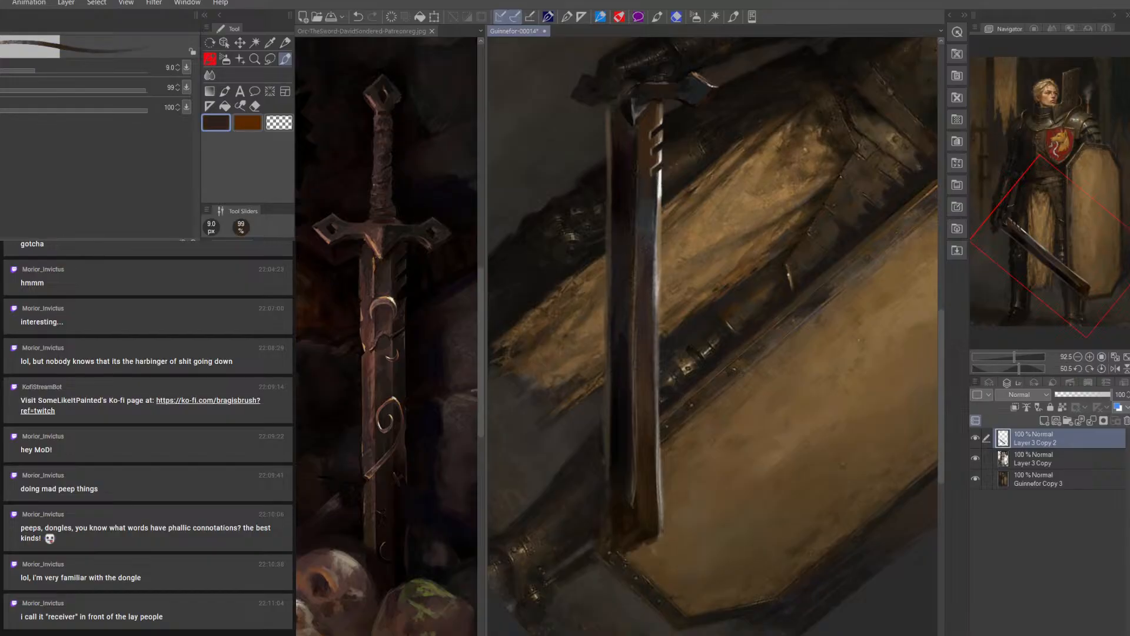
{"action": "left_click", "coordinate": [655, 183], "text": "alt"}
{"action": "key", "text": "]"}
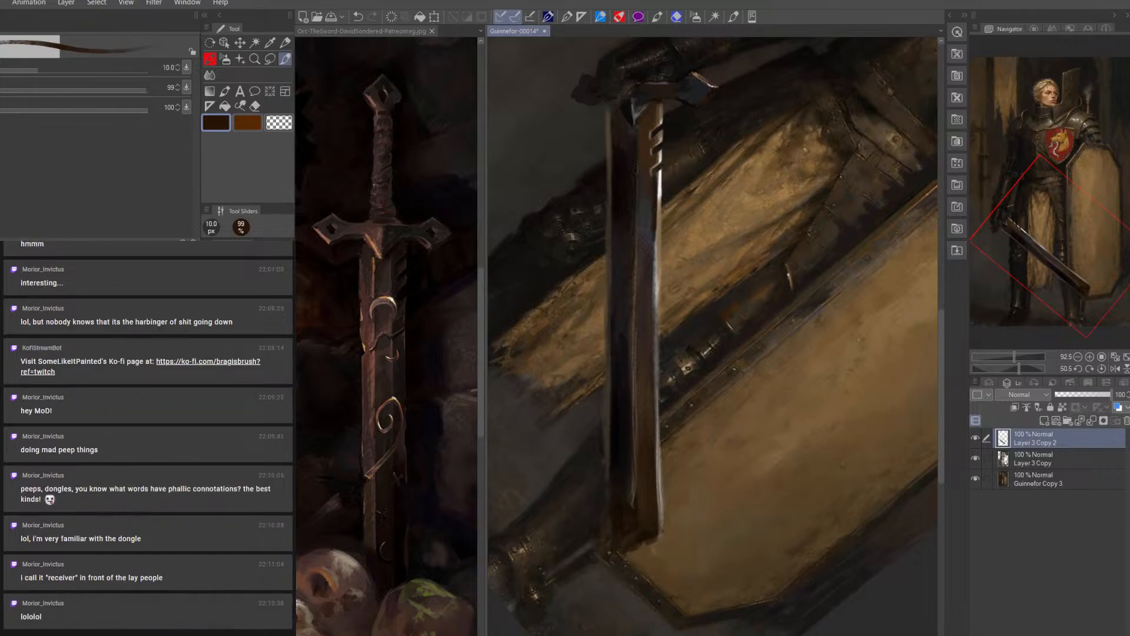
{"action": "left_click", "coordinate": [450, 130], "text": "alt"}
{"action": "key", "text": "bracketleft"}
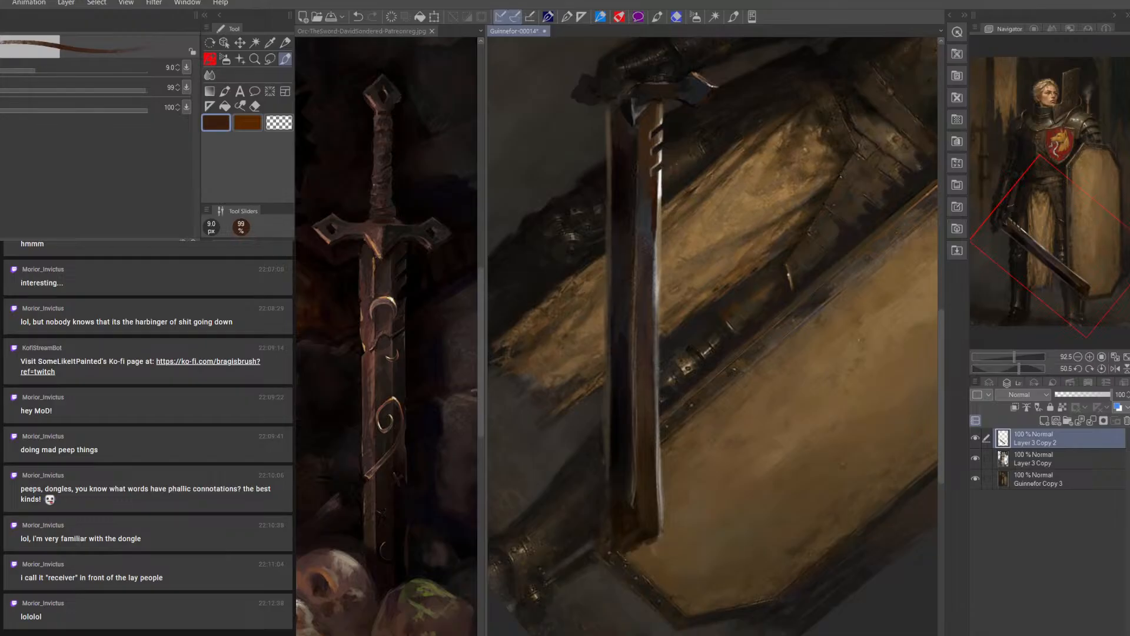
{"action": "left_click", "coordinate": [655, 184], "text": "alt"}
{"action": "key", "text": "bracketright"}
{"action": "key", "text": "bracketright"}
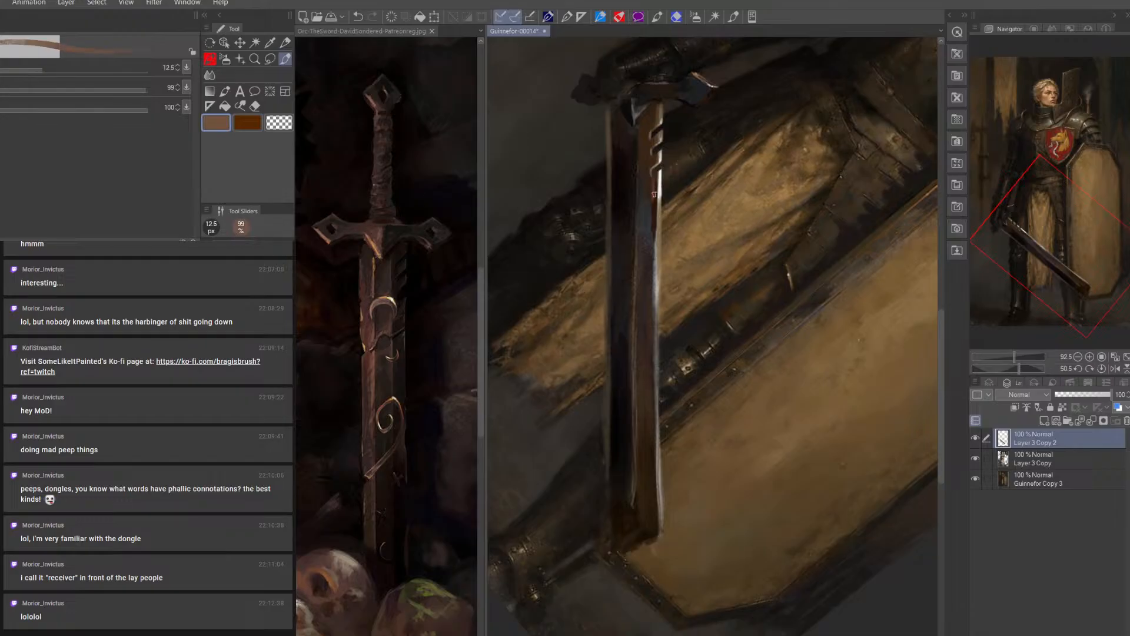
Work sampled reddish-brown tones into the blade face beside the notches, ending with a 12.5 px brush
{"action": "key", "text": "bracketleft"}
{"action": "key", "text": "bracketleft"}
{"action": "key", "text": "bracketright"}
{"action": "left_click", "coordinate": [654, 120], "text": "alt"}
{"action": "key", "text": "bracketright"}
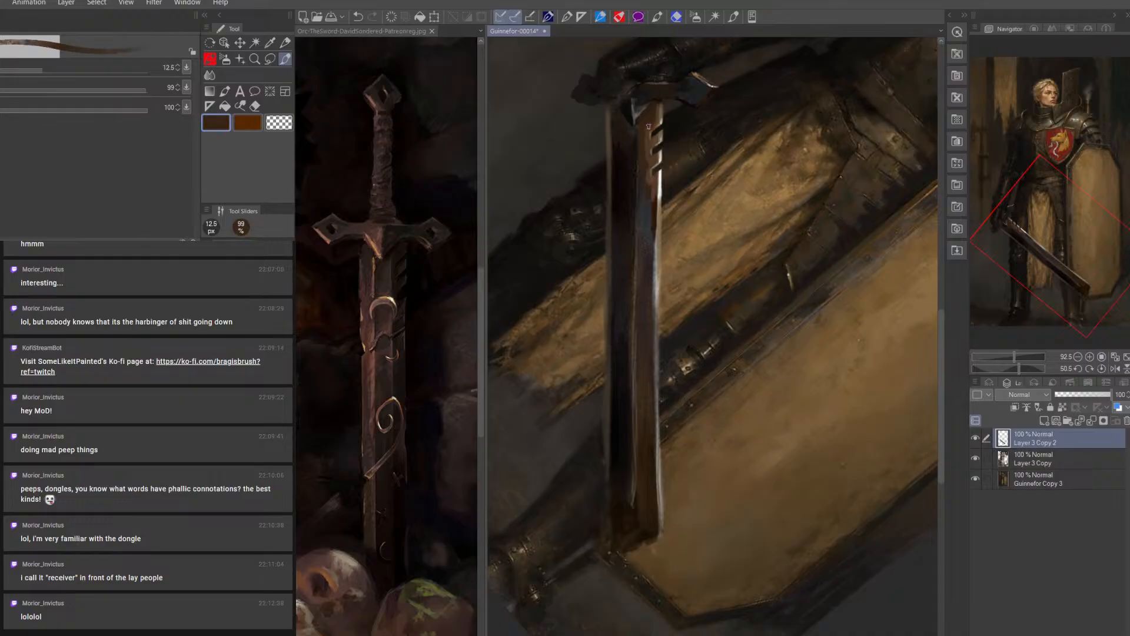
{"action": "left_click", "coordinate": [650, 130], "text": "alt"}
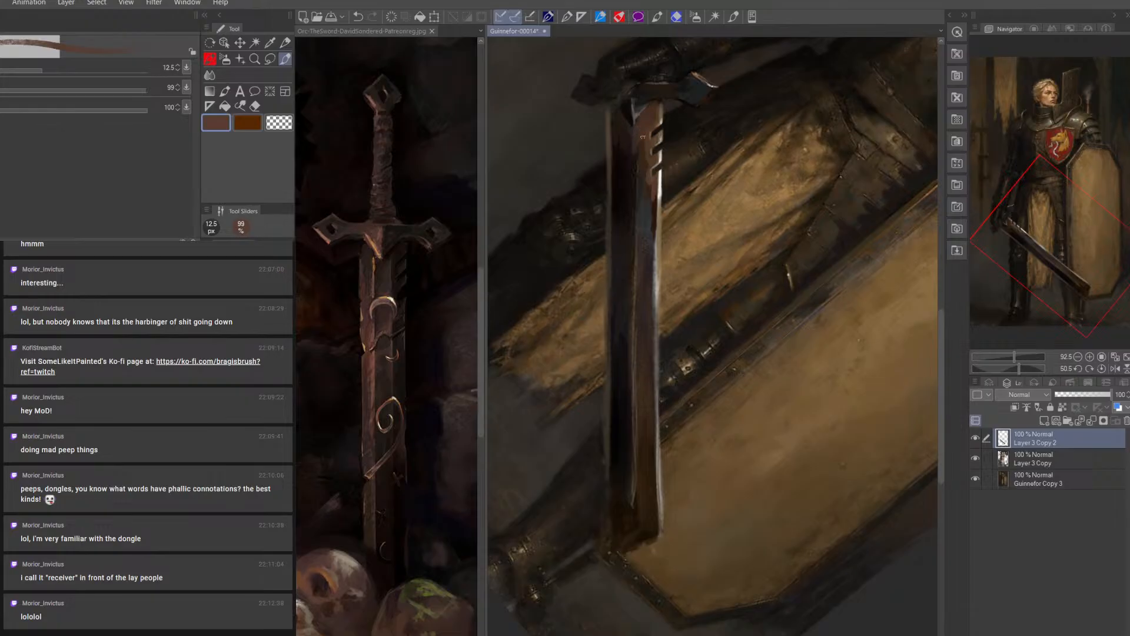
Rework the blade face beside and below the notches with sampled dark brown and blue-grey tones, using a 10 to 25 px brush
{"action": "left_click", "coordinate": [668, 96], "text": "alt"}
{"action": "key", "text": "]"}
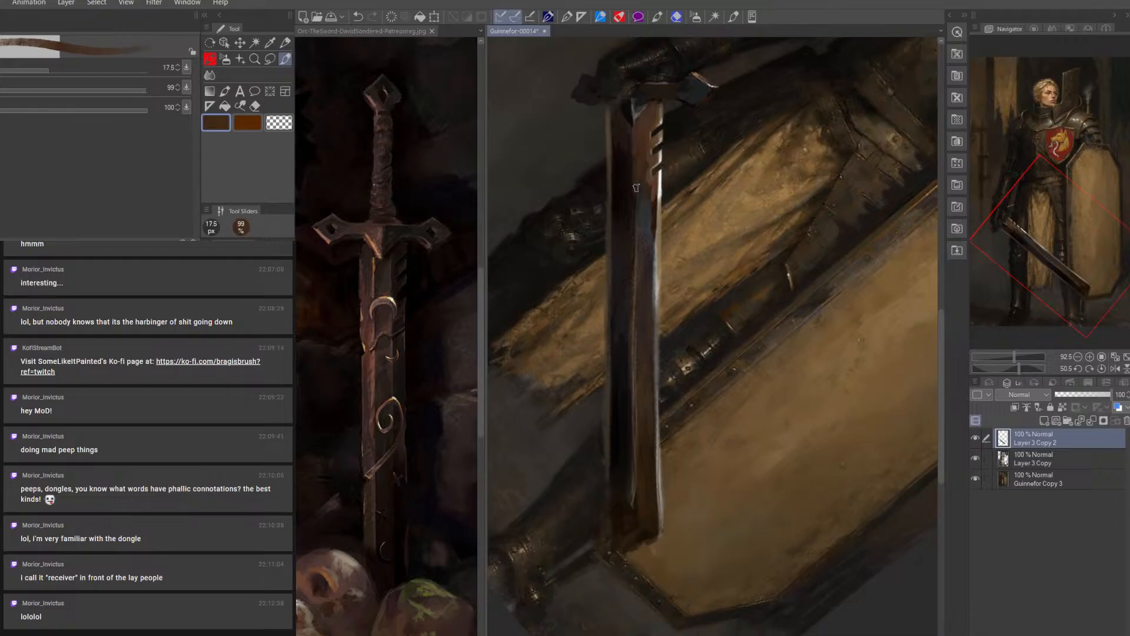
{"action": "key", "text": "]"}
{"action": "key", "text": "]"}
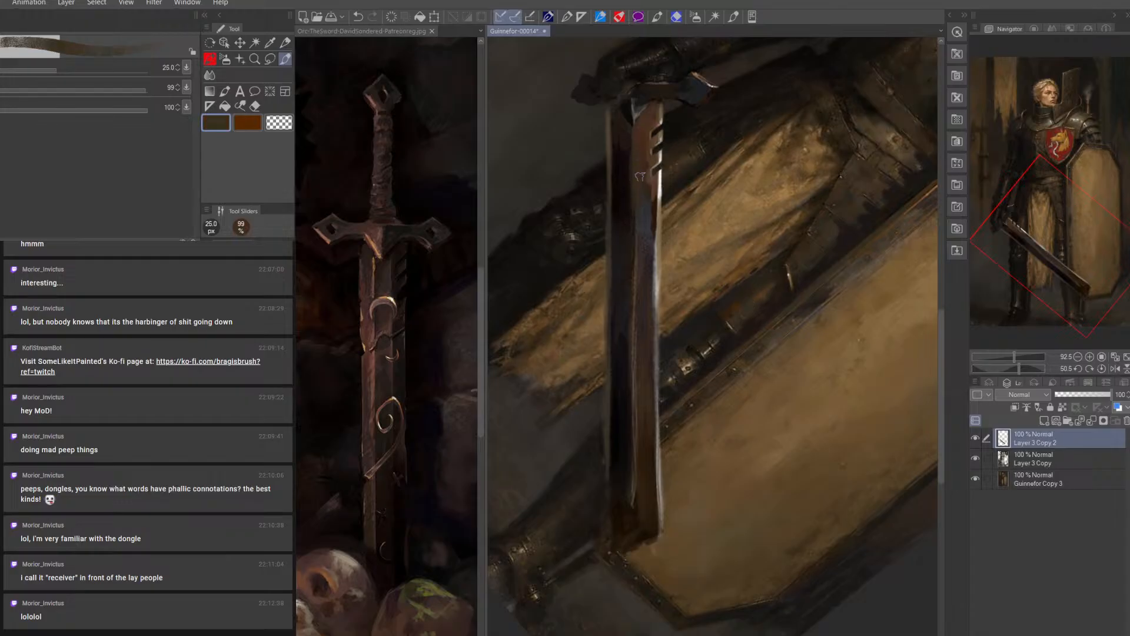
{"action": "key", "text": "["}
{"action": "key", "text": "["}
{"action": "key", "text": "["}
{"action": "key", "text": "["}
{"action": "key", "text": "["}
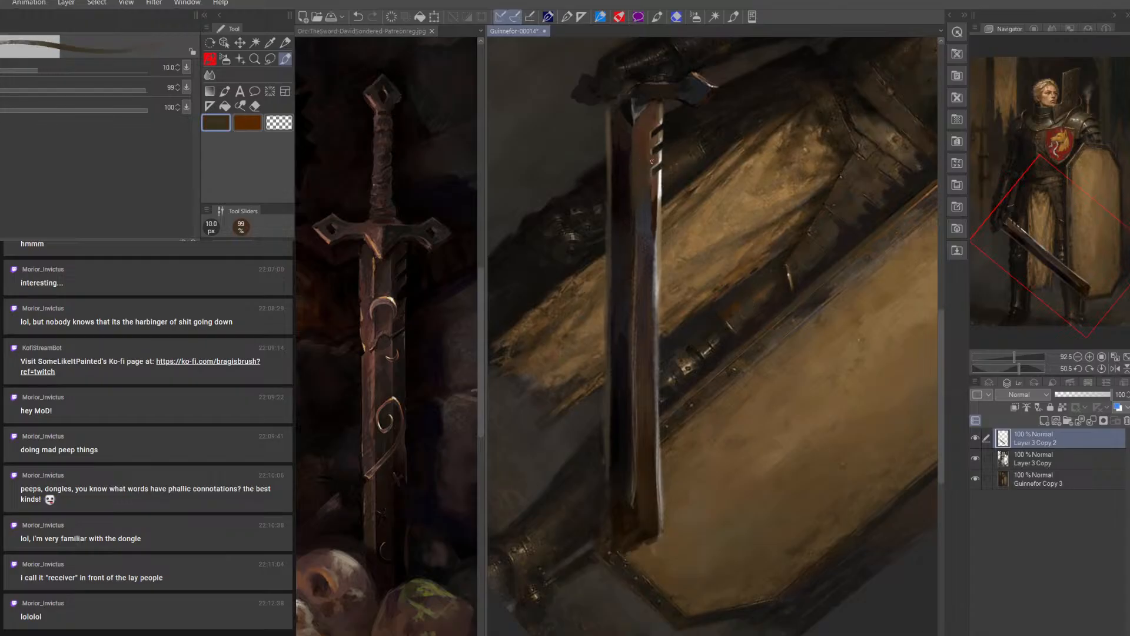
{"action": "key", "text": "]"}
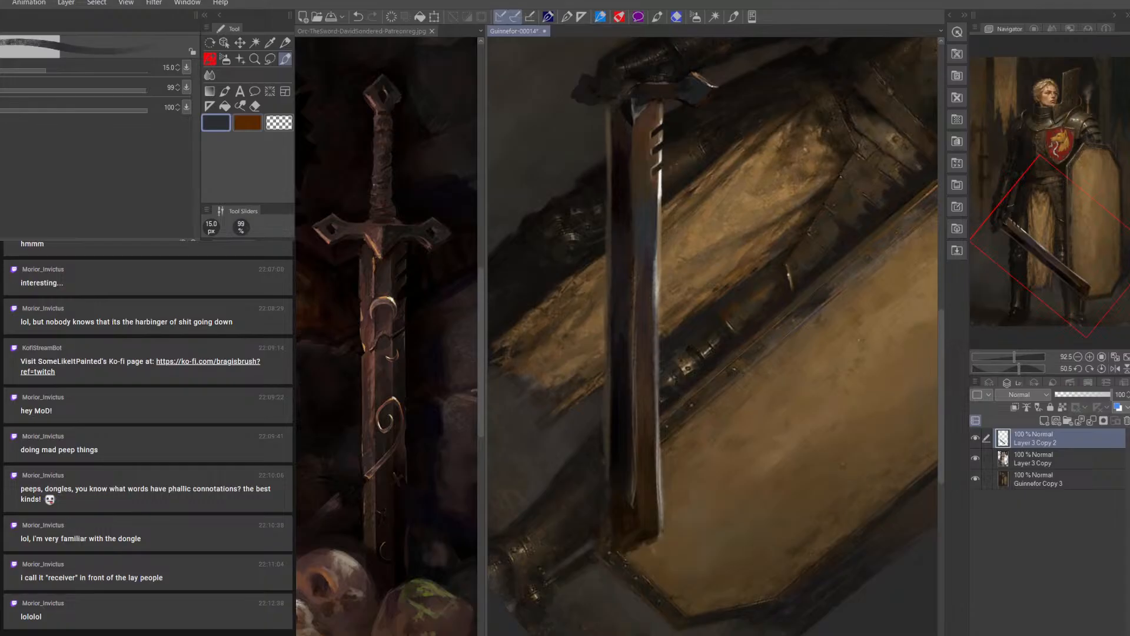
Paint lighter grey-brown strokes along the middle of the blade face with a brush up to 20 px
{"action": "left_click", "coordinate": [658, 329], "text": "alt"}
{"action": "key", "text": "]"}
{"action": "mouse_move", "coordinate": [652, 223]}
{"action": "left_mouse_down"}
{"action": "mouse_move", "coordinate": [655, 270]}
{"action": "mouse_move", "coordinate": [653, 243]}
{"action": "mouse_move", "coordinate": [653, 279]}
{"action": "left_mouse_up"}
{"action": "left_click", "coordinate": [656, 271], "text": "alt"}
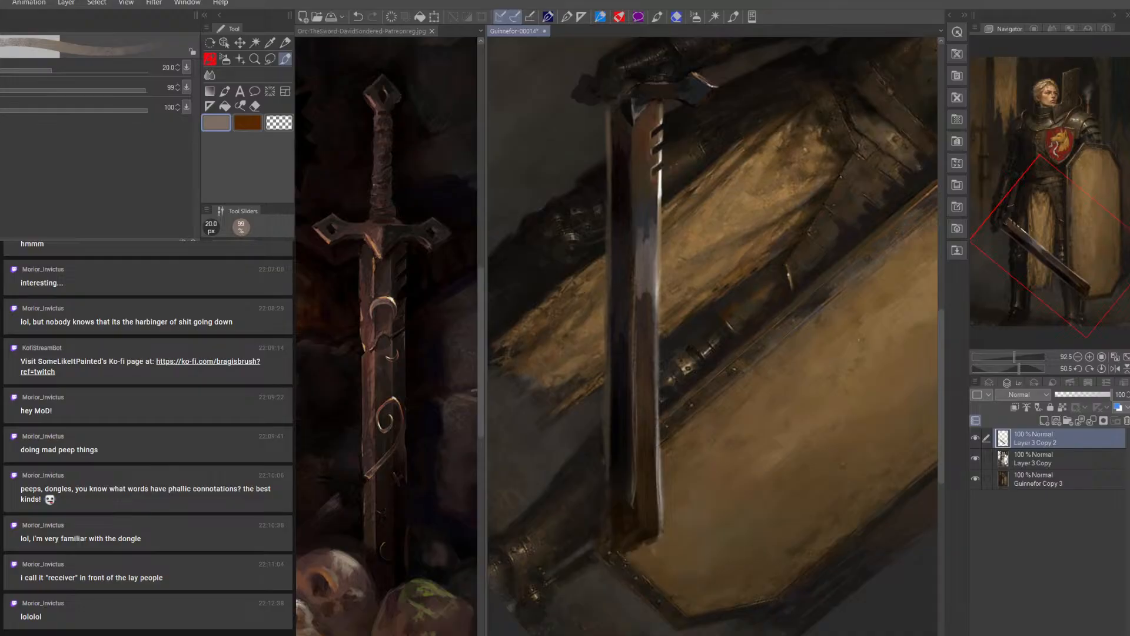
Brighten the cutting edge from below the notches to mid-blade with sampled off-white, using a 9 to 12.5 px brush
{"action": "left_click", "coordinate": [660, 181], "text": "alt"}
{"action": "key", "text": "bracketleft"}
{"action": "key", "text": "bracketleft"}
{"action": "key", "text": "bracketleft"}
{"action": "key", "text": "bracketleft"}
{"action": "key", "text": "bracketleft"}
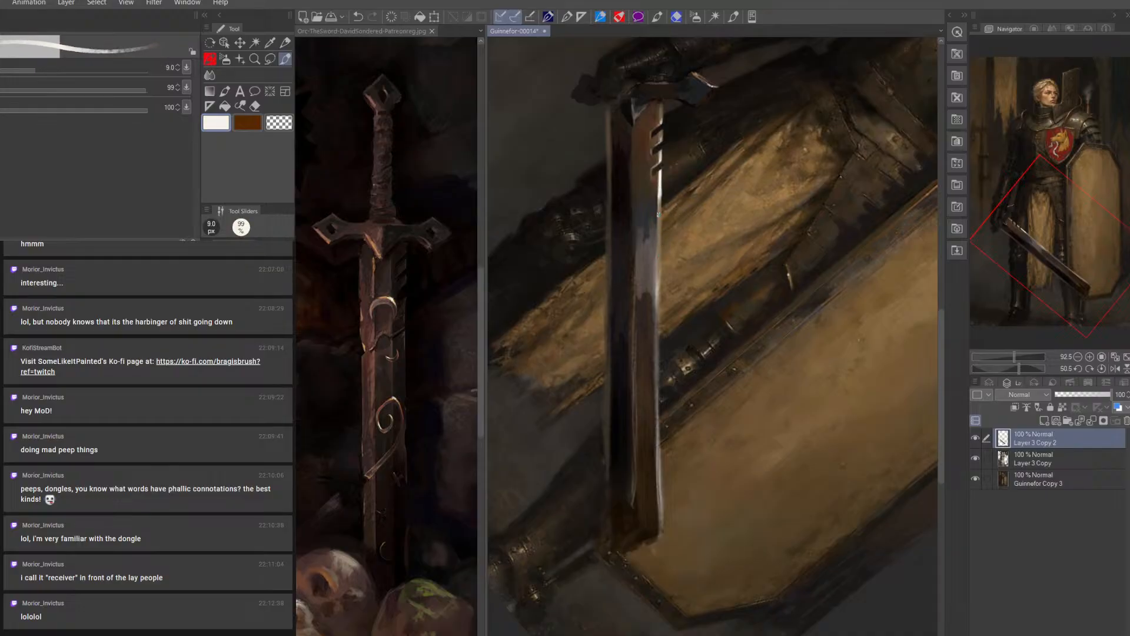
{"action": "mouse_move", "coordinate": [660, 194]}
{"action": "left_mouse_down"}
{"action": "mouse_move", "coordinate": [661, 220]}
{"action": "mouse_move", "coordinate": [660, 202]}
{"action": "left_mouse_up"}
{"action": "key", "text": "bracketright"}
{"action": "key", "text": "bracketright"}
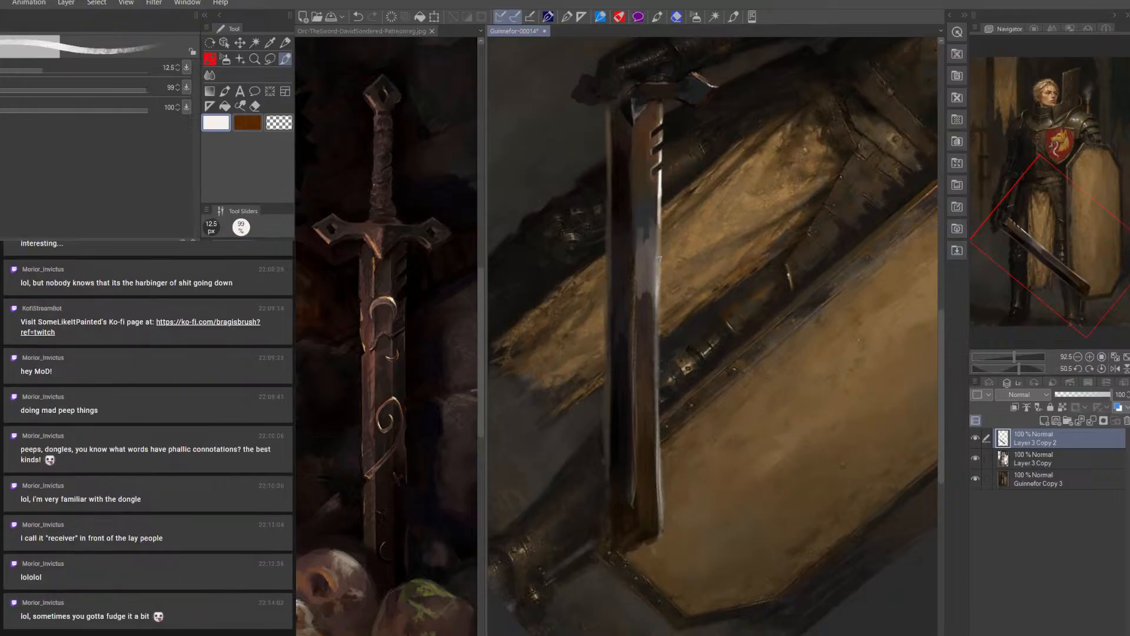
{"action": "left_click_drag", "start_coordinate": [658, 279], "coordinate": [657, 333]}
{"action": "key", "text": "bracketleft"}
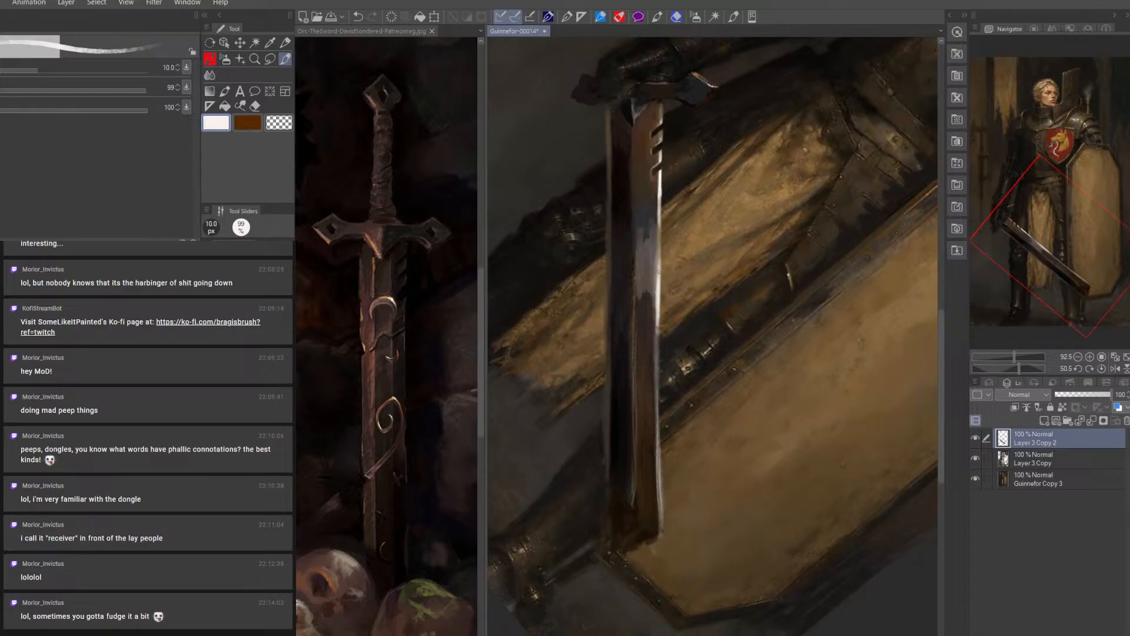
Carve a small nick at the lower end of the bright edge with the 6 px eraser and rim it in off-white at 7 px
{"action": "key", "text": "bracketleft"}
{"action": "key", "text": "e"}
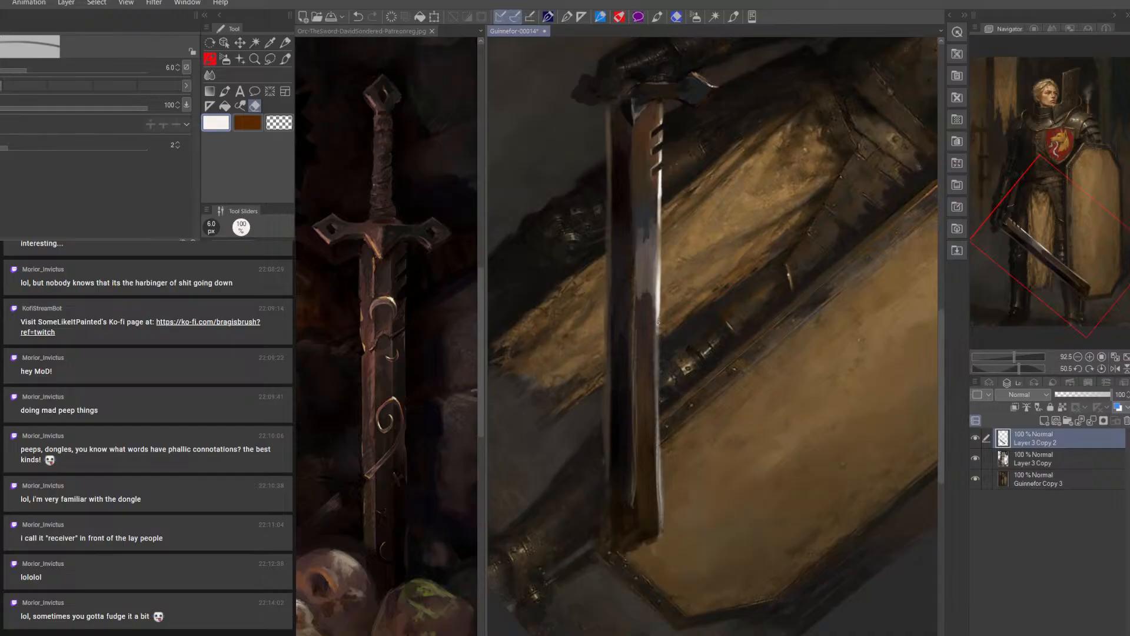
{"action": "left_click", "coordinate": [285, 59]}
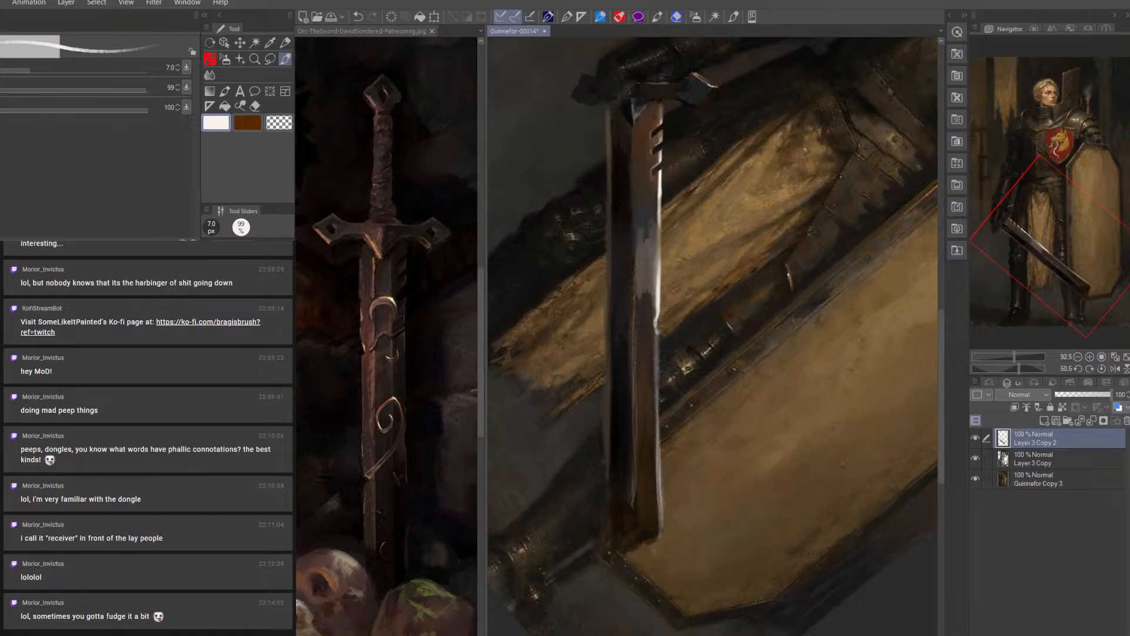
Touch up the mid-blade with sampled tones, and smooth it with the blending tool at 30 and 20 px
{"action": "left_click", "coordinate": [661, 235], "text": "alt"}
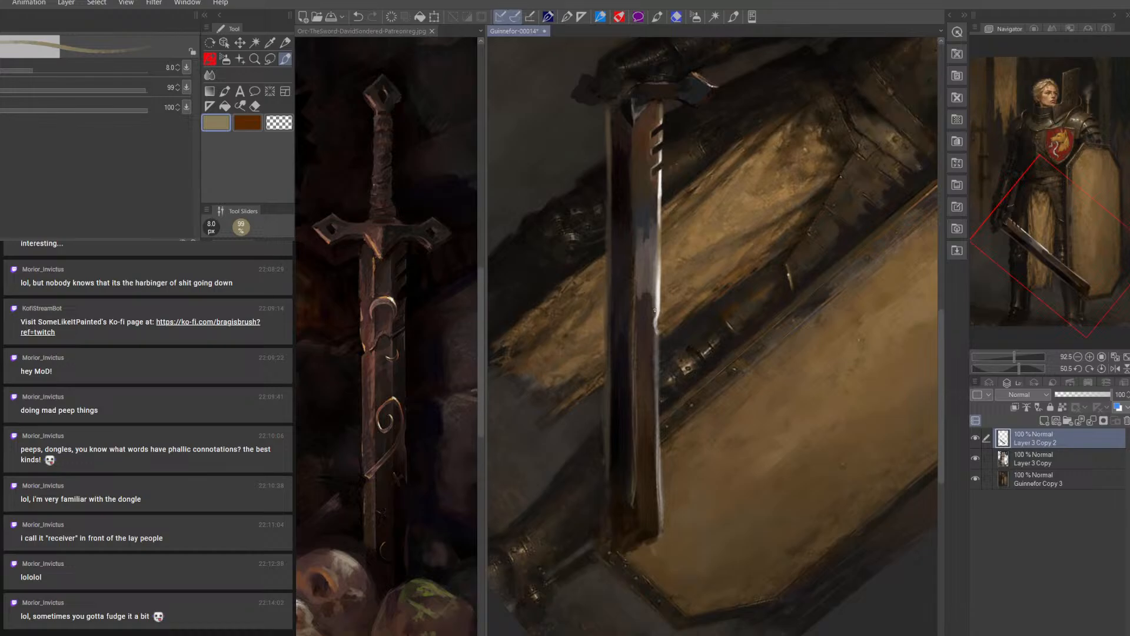
{"action": "key", "text": "bracketright"}
{"action": "left_click", "coordinate": [209, 75]}
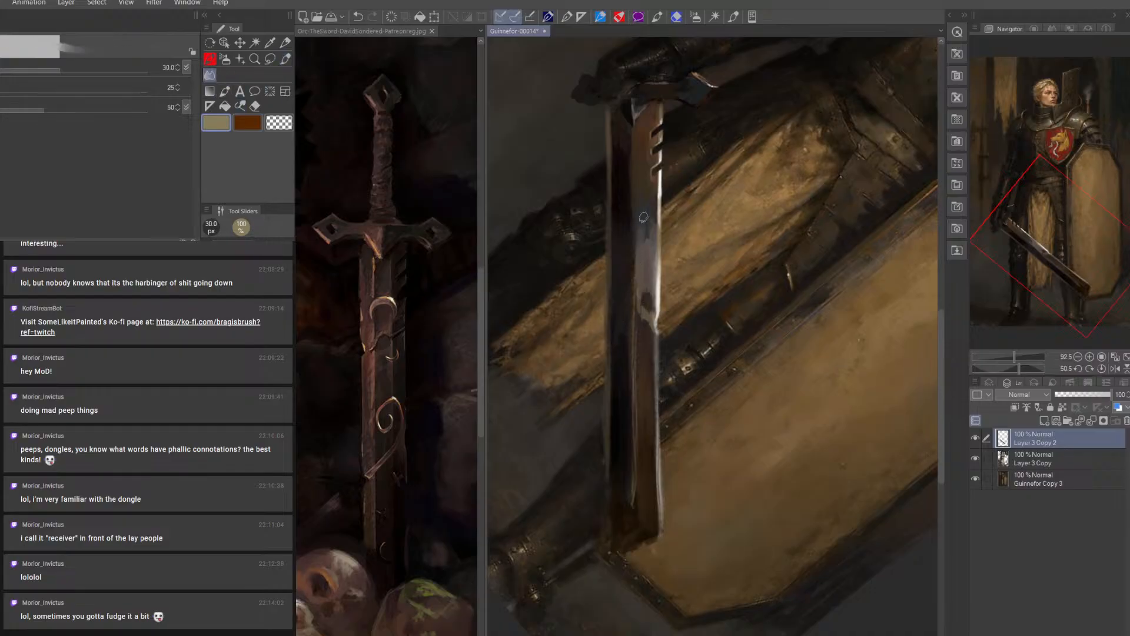
{"action": "left_click_drag", "start_coordinate": [645, 217], "coordinate": [649, 324]}
{"action": "left_click_drag", "start_coordinate": [640, 326], "coordinate": [642, 223]}
{"action": "key", "text": "bracketleft"}
{"action": "key", "text": "bracketleft"}
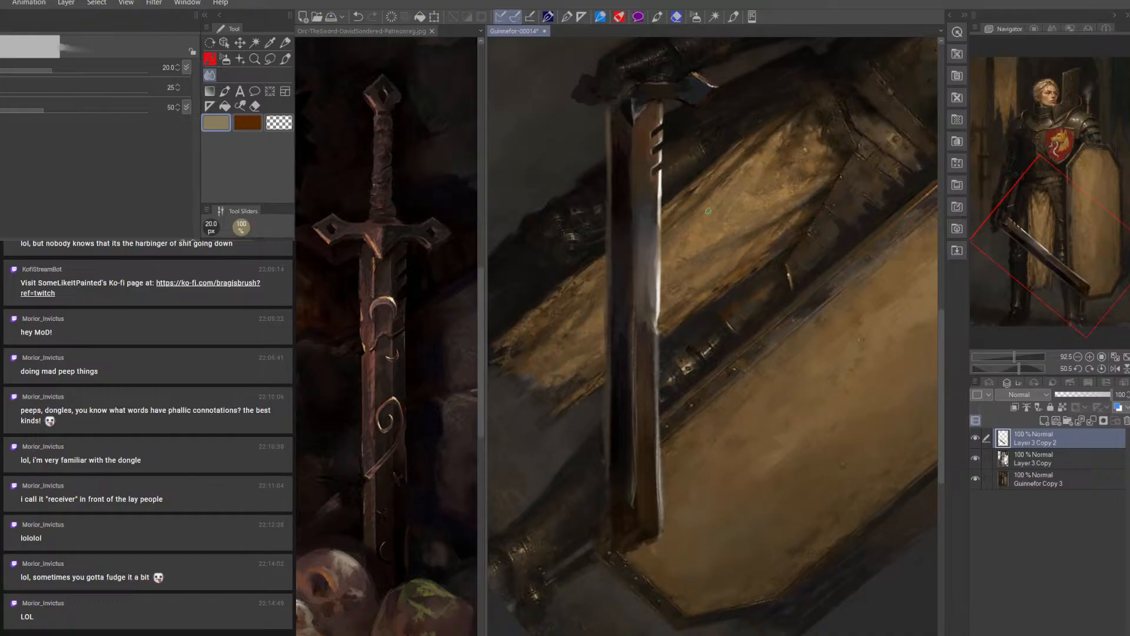
Work sampled brown and dark grey tones into the blade face above the nick with a 9 to 17.5 px brush
{"action": "left_click", "coordinate": [286, 60]}
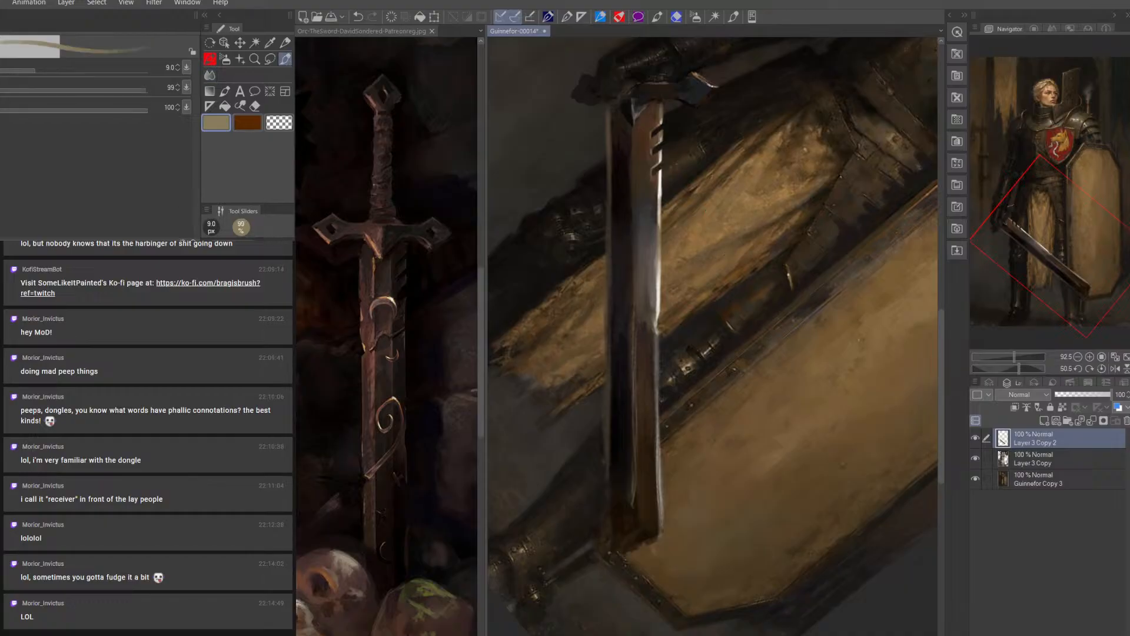
{"action": "left_click", "coordinate": [639, 230], "text": "alt"}
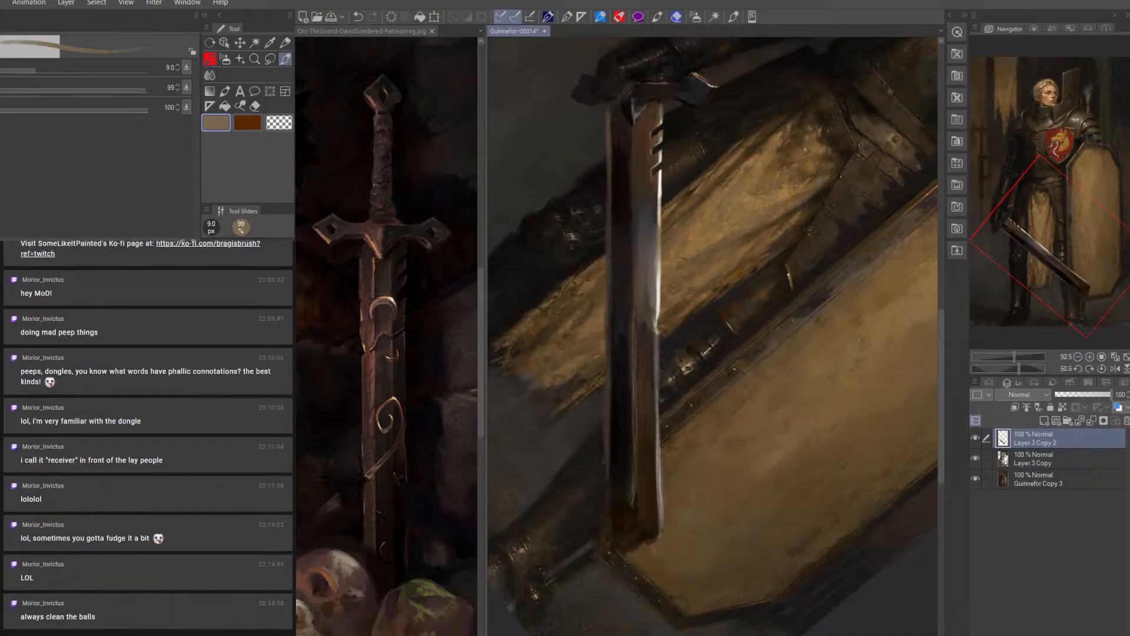
{"action": "key", "text": "bracketright"}
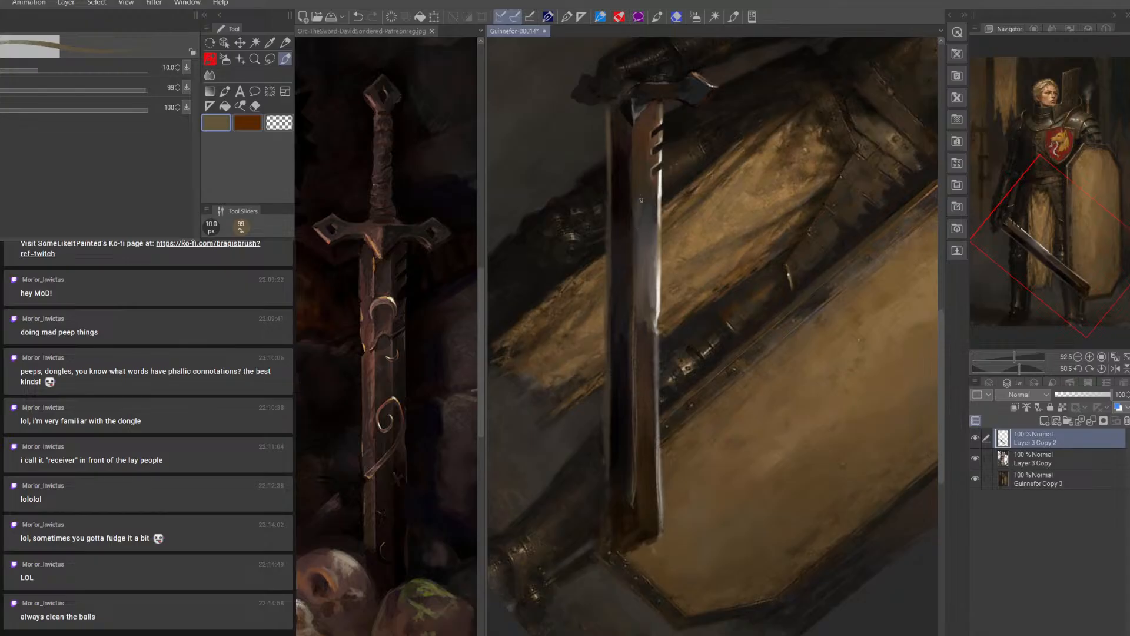
{"action": "key", "text": "bracketright"}
{"action": "left_click", "coordinate": [647, 488], "text": "alt"}
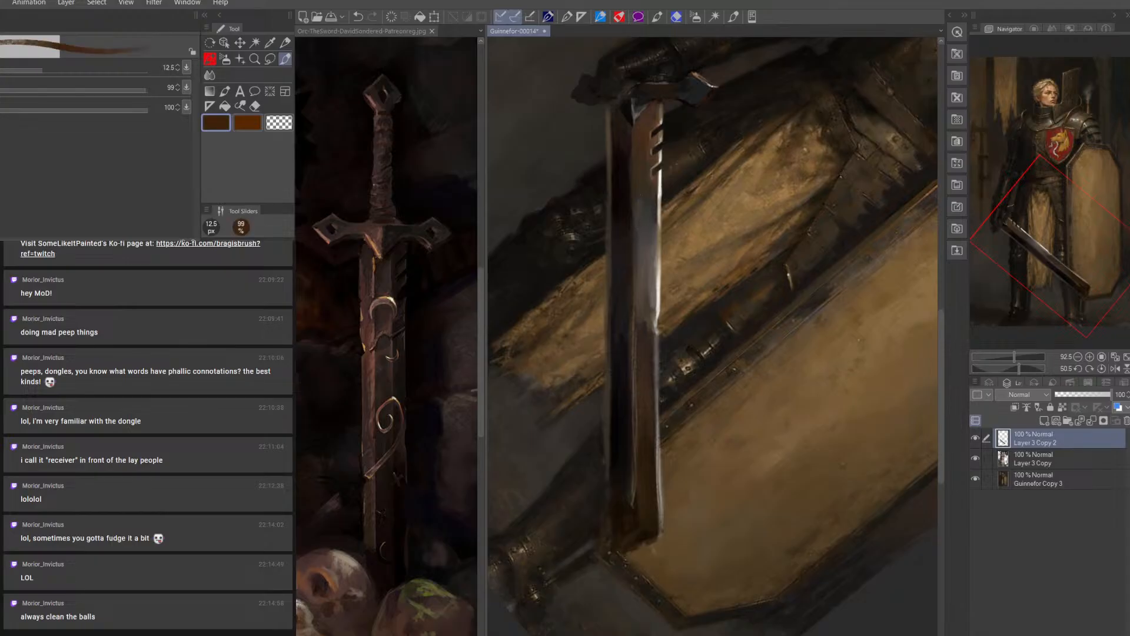
{"action": "key", "text": "bracketright"}
{"action": "key", "text": "bracketright"}
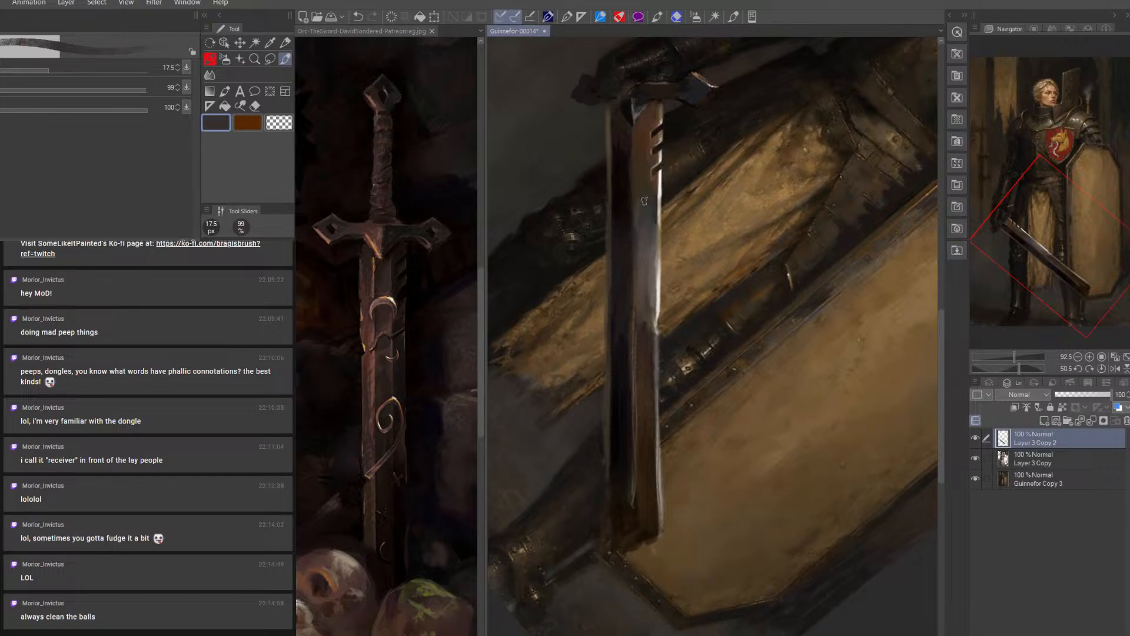
{"action": "key", "text": "bracketleft"}
{"action": "key", "text": "bracketleft"}
{"action": "key", "text": "bracketright"}
{"action": "key", "text": "bracketright"}
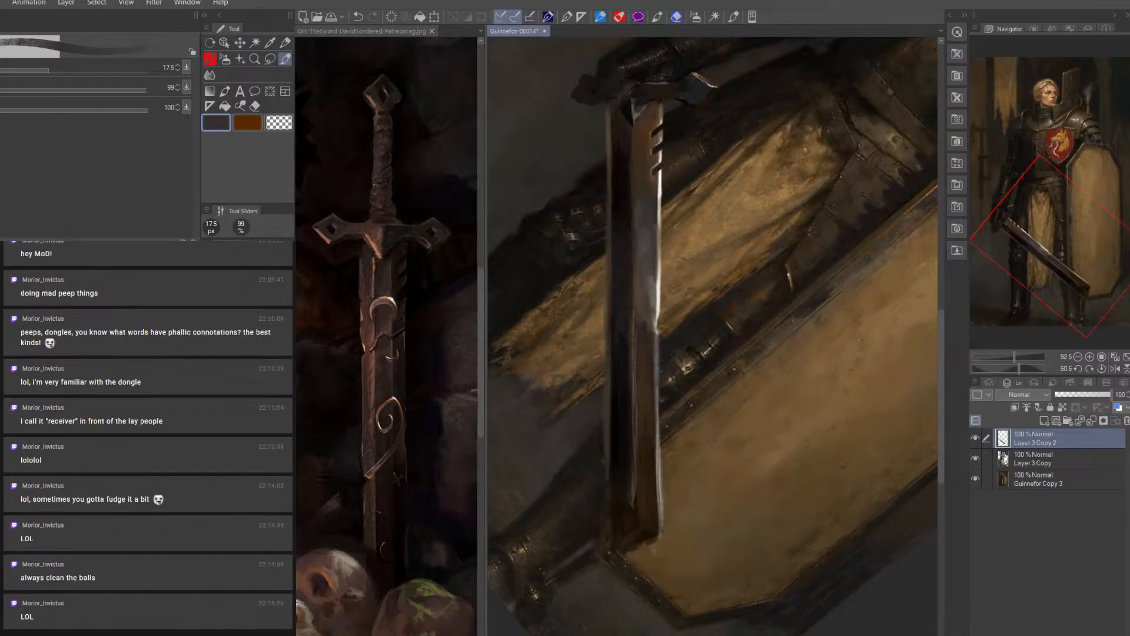
Lay sampled dark tones over the blade face beside the edge nick with a 30 px brush
{"action": "key", "text": "alt"}
{"action": "key", "text": "bracketright"}
{"action": "key", "text": "bracketright"}
{"action": "key", "text": "bracketright"}
{"action": "left_click", "coordinate": [641, 309], "text": "alt"}
{"action": "mouse_move", "coordinate": [641, 310]}
{"action": "left_mouse_down"}
{"action": "mouse_move", "coordinate": [641, 330]}
{"action": "mouse_move", "coordinate": [648, 291]}
{"action": "mouse_move", "coordinate": [640, 326]}
{"action": "left_mouse_up"}
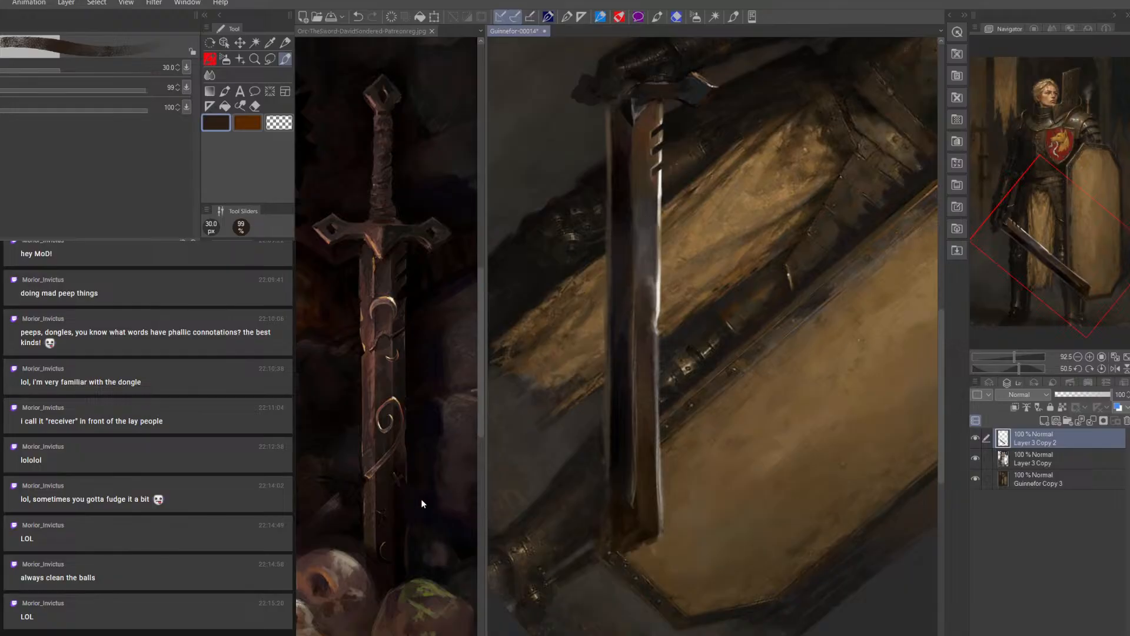
Paint a dark reddish-brown diagonal crack running from the edge nick into the blade face, using a 10 to 15 px brush
{"action": "key", "text": "bracketleft"}
{"action": "key", "text": "bracketleft"}
{"action": "key", "text": "bracketleft"}
{"action": "key", "text": "bracketleft"}
{"action": "key", "text": "bracketleft"}
{"action": "key", "text": "bracketleft"}
{"action": "key", "text": "bracketleft"}
{"action": "key", "text": "bracketright"}
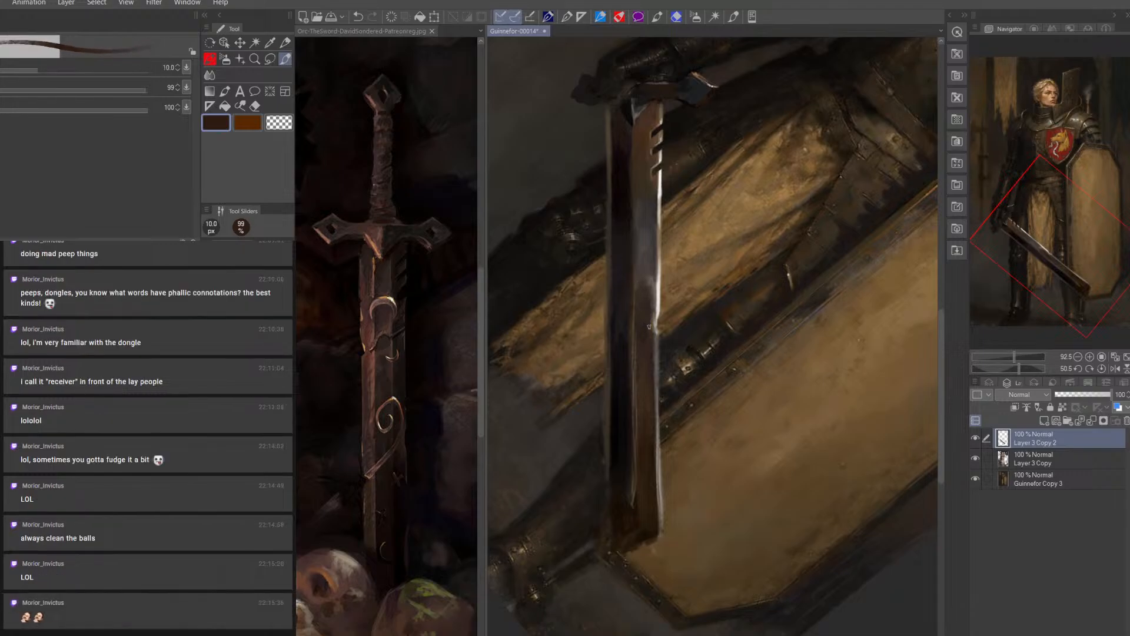
{"action": "key", "text": "bracketright"}
{"action": "key", "text": "bracketright"}
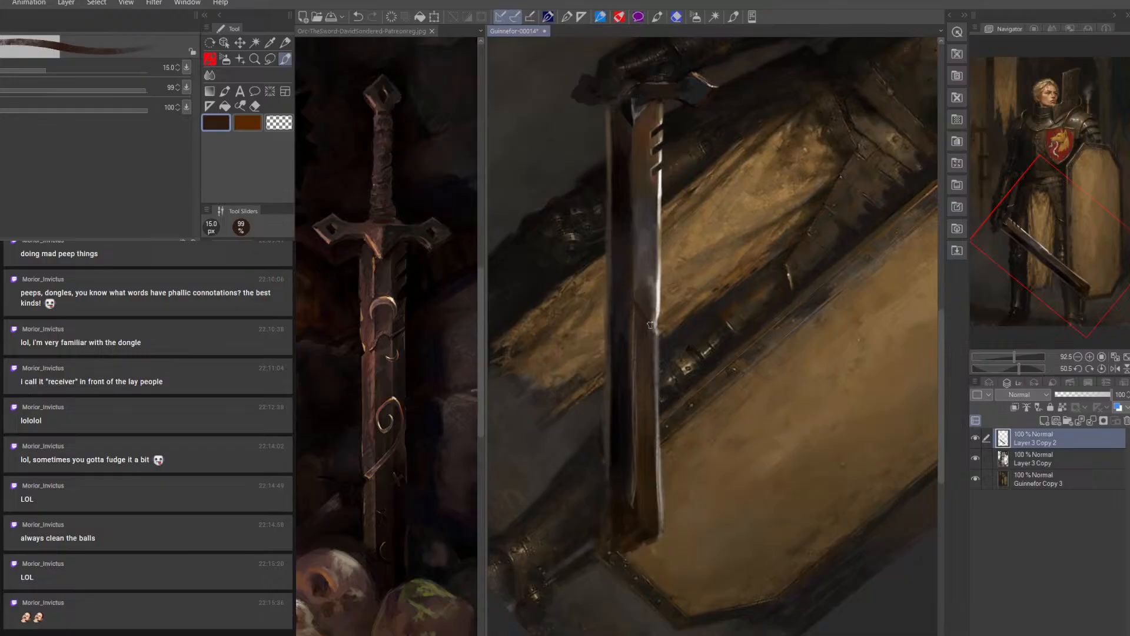
Highlight the rim of the diagonal crack with sampled greyish brown at 8 px and off-white at 6 px
{"action": "left_click", "coordinate": [652, 280], "text": "alt"}
{"action": "key", "text": "bracketleft"}
{"action": "key", "text": "bracketleft"}
{"action": "key", "text": "bracketleft"}
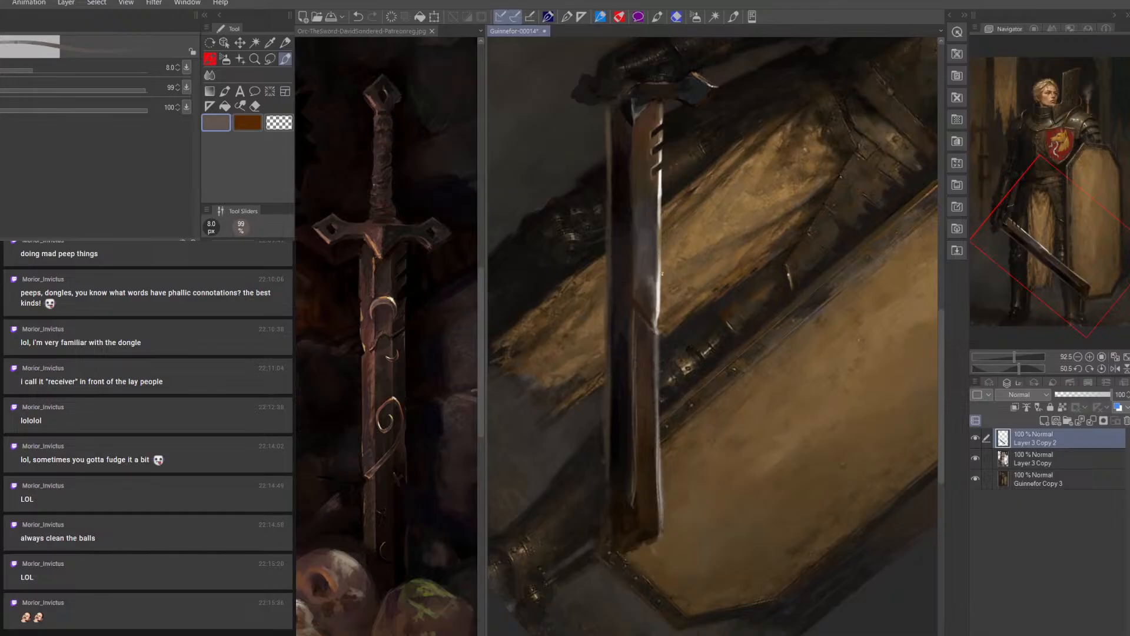
{"action": "left_click", "coordinate": [663, 290], "text": "alt"}
{"action": "key", "text": "bracketleft"}
{"action": "key", "text": "bracketleft"}
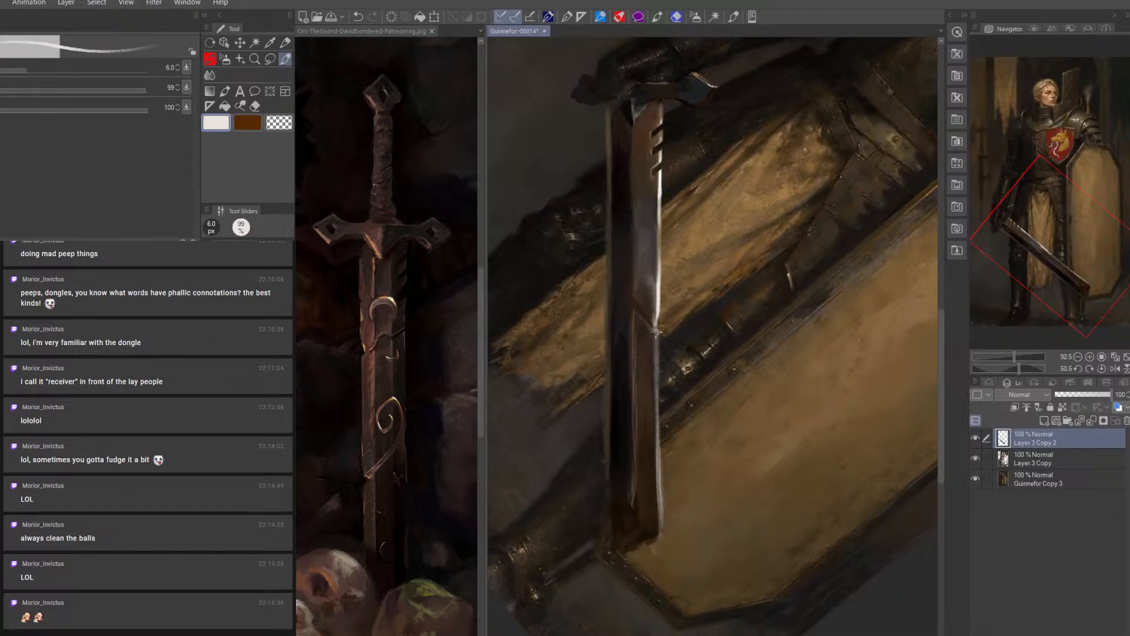
{"action": "left_click_drag", "start_coordinate": [657, 332], "coordinate": [651, 329]}
Deepen the crack with sampled darks at 8 px and extend it into a reddish-brown curve up the blade face at 10 px
{"action": "left_click", "coordinate": [646, 337], "text": "alt"}
{"action": "key", "text": "bracketright"}
{"action": "key", "text": "bracketright"}
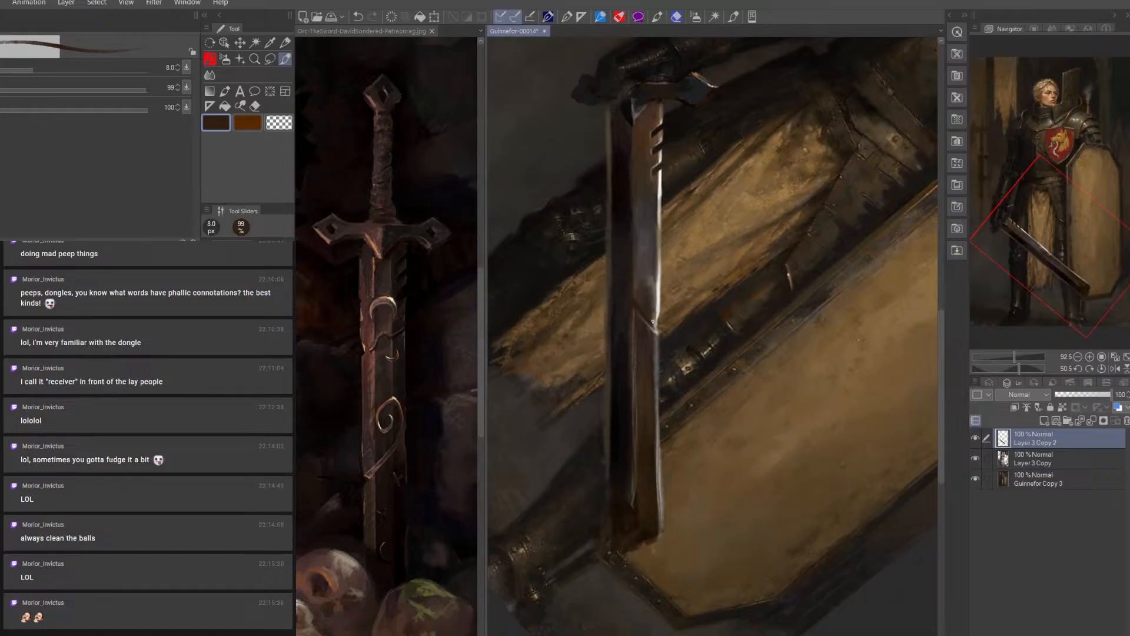
{"action": "left_click", "coordinate": [633, 108], "text": "alt"}
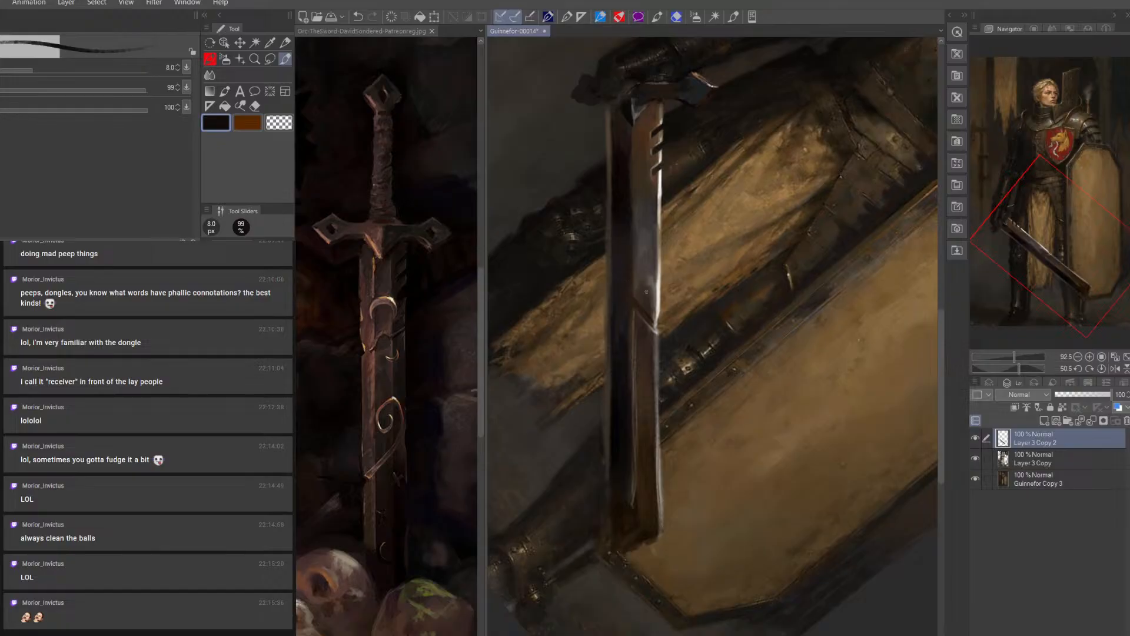
{"action": "key", "text": "bracketleft"}
{"action": "left_click", "coordinate": [640, 300], "text": "alt"}
{"action": "key", "text": "bracketright"}
{"action": "key", "text": "bracketright"}
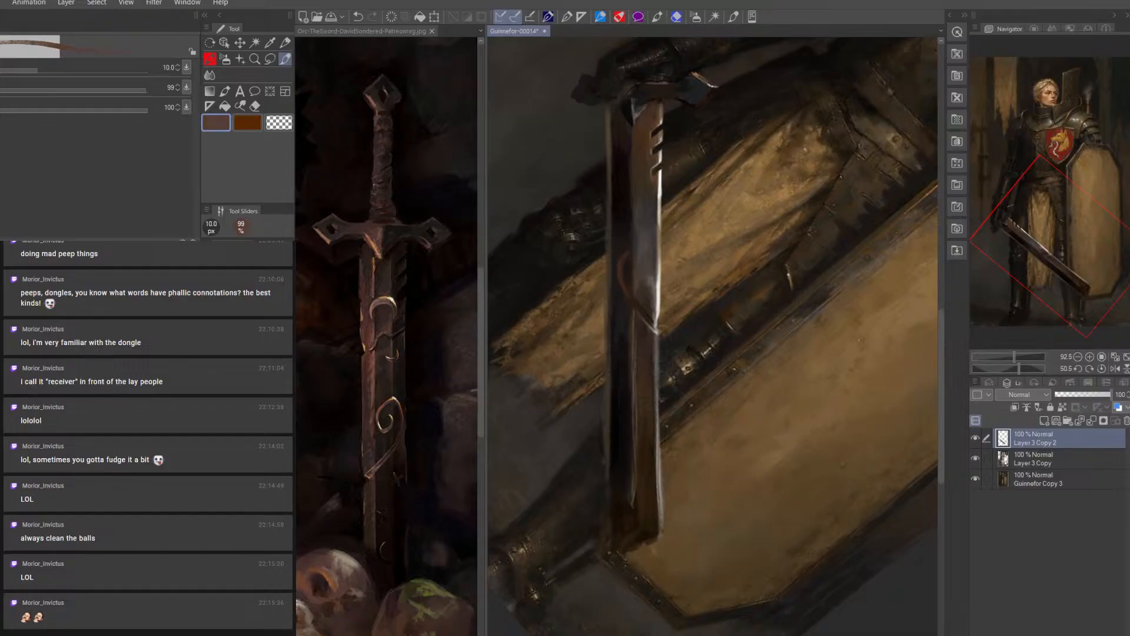
Refine the reddish-brown curved line on the blade face with a 6 to 7 px brush
{"action": "key", "text": "bracketleft"}
{"action": "key", "text": "bracketleft"}
{"action": "key", "text": "bracketleft"}
{"action": "key", "text": "bracketleft"}
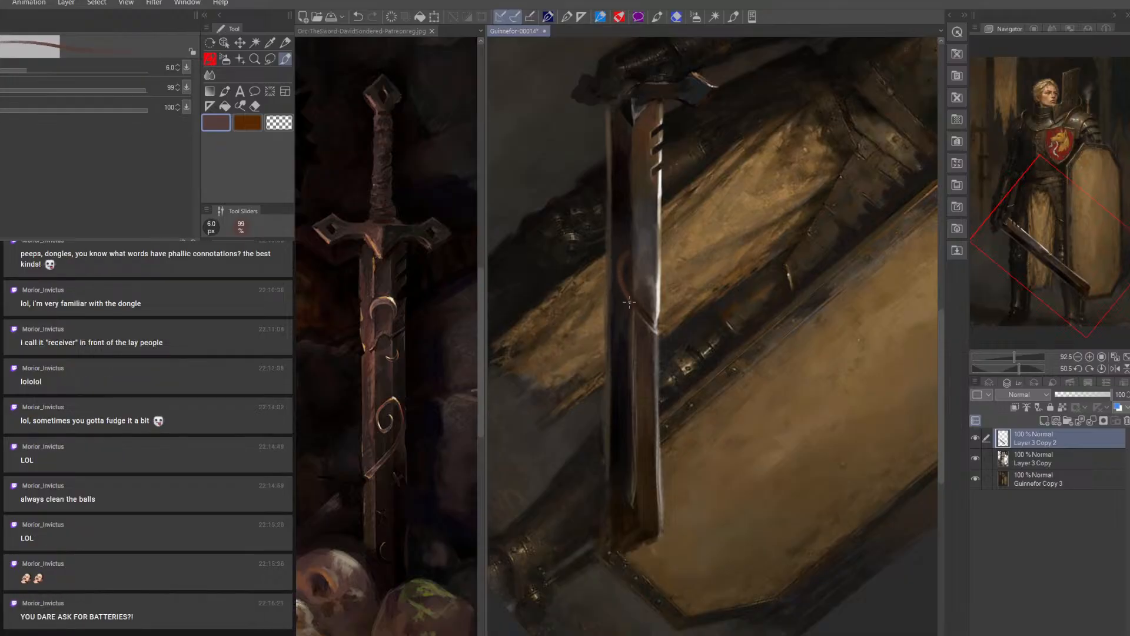
{"action": "key", "text": "bracketright"}
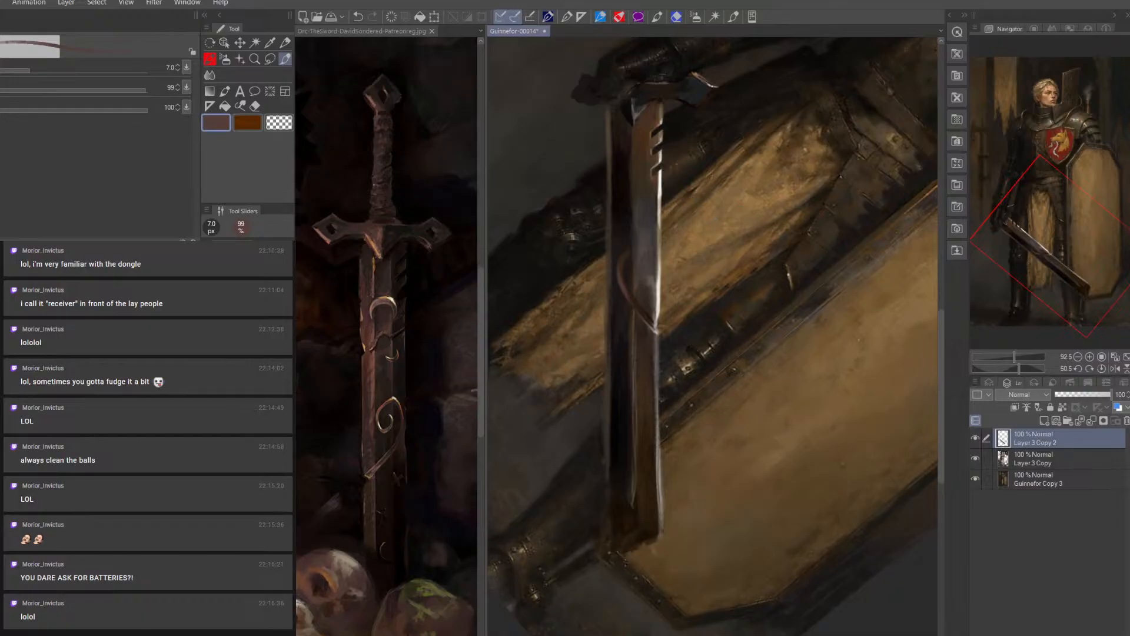
Build up the curve's upper hook in lighter brown at up to 9 px, and highlight it in tan and off-white at 4 to 4.5 px
{"action": "key", "text": "alt"}
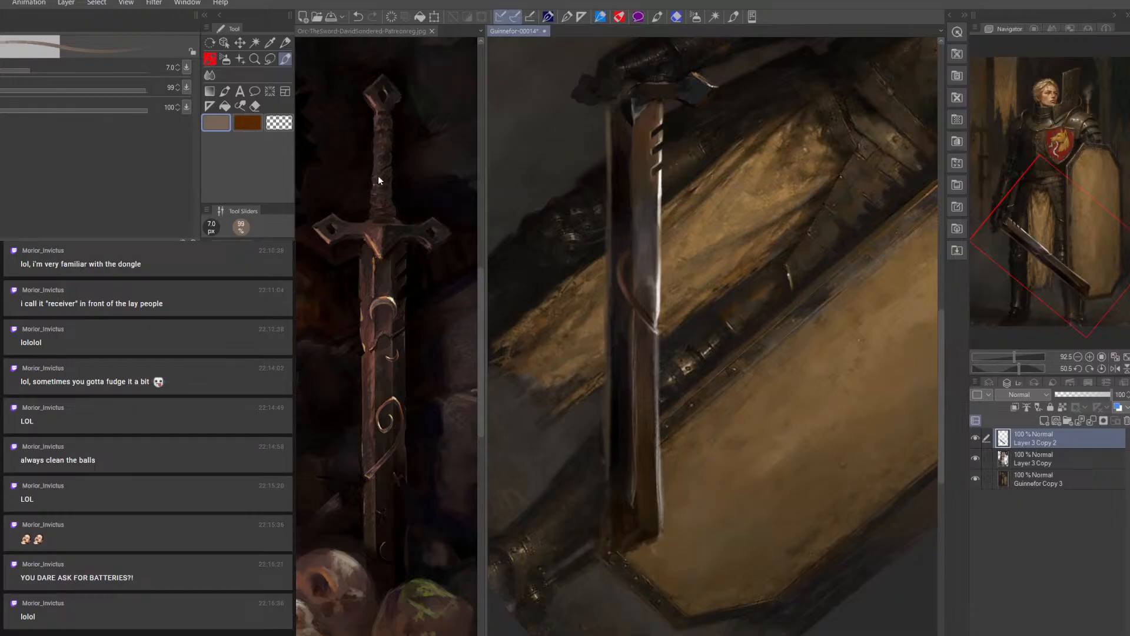
{"action": "key", "text": "bracketright"}
{"action": "key", "text": "bracketright"}
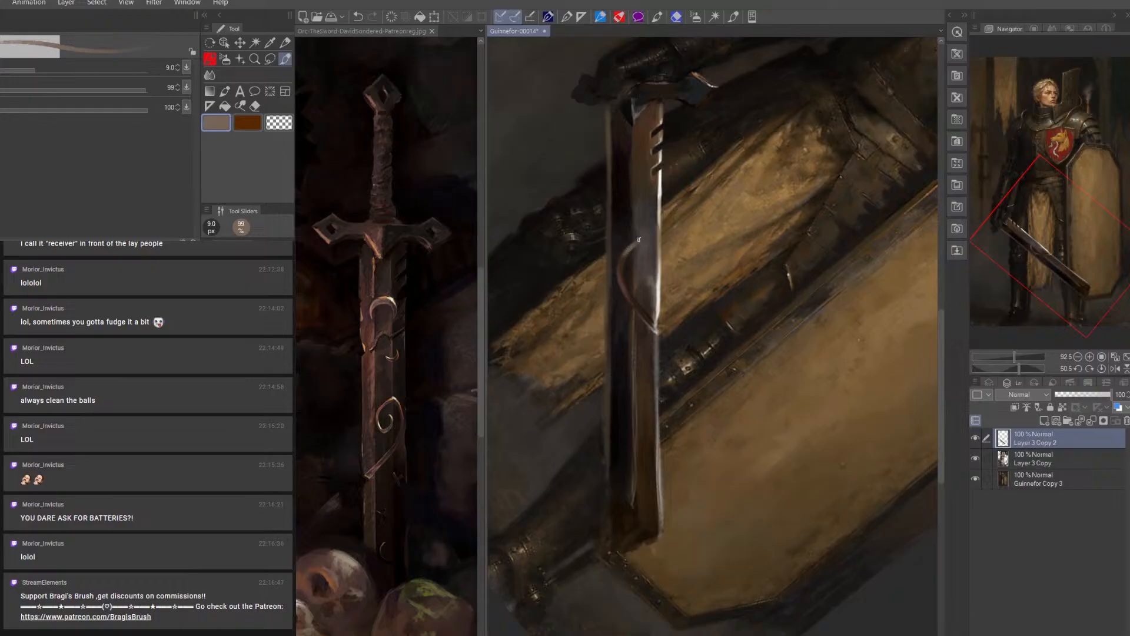
{"action": "left_click", "coordinate": [660, 255], "text": "alt"}
{"action": "key", "text": "bracketleft"}
{"action": "key", "text": "bracketleft"}
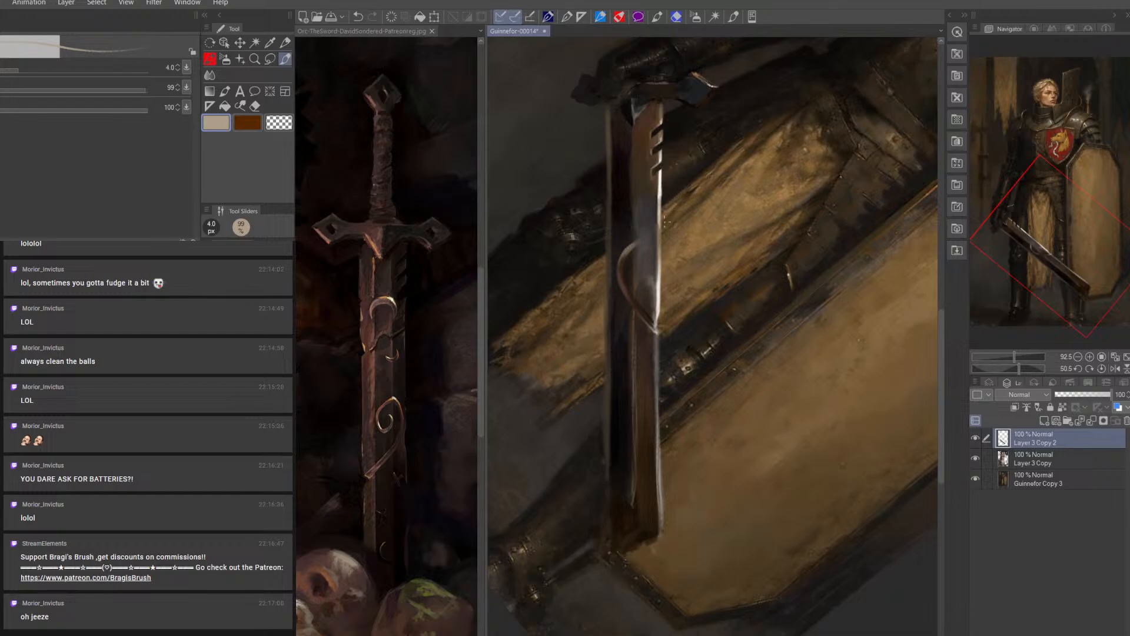
{"action": "left_click", "coordinate": [660, 289], "text": "alt"}
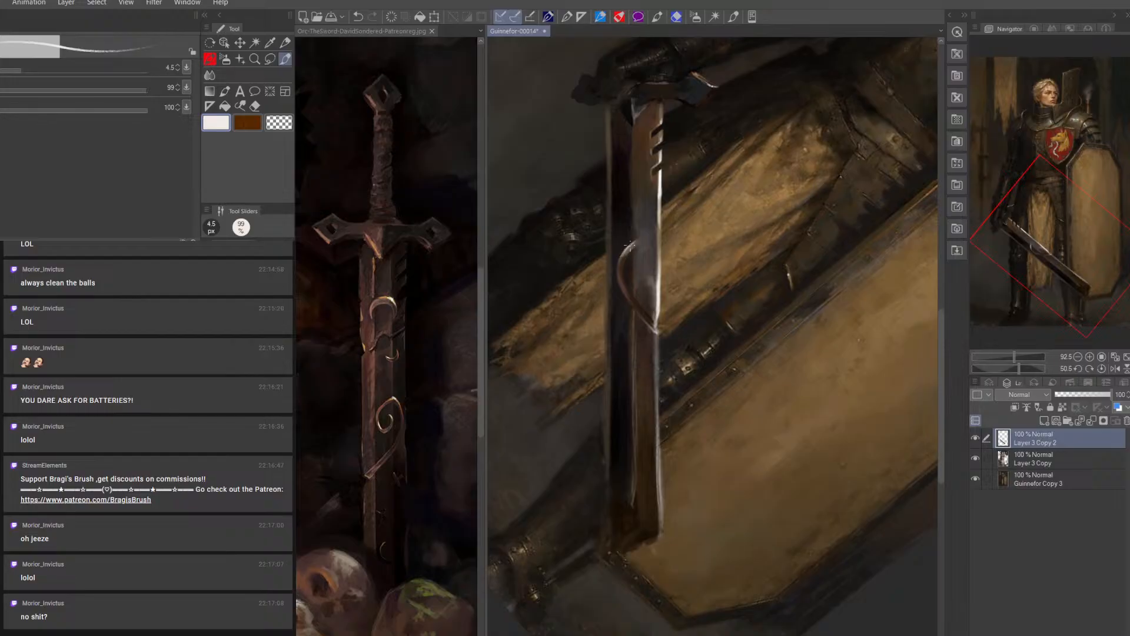
Shade along the inside of the hooked curve with sampled dark browns, using a 9 px brush
{"action": "left_click", "coordinate": [631, 261], "text": "alt"}
{"action": "key", "text": "]"}
{"action": "key", "text": "]"}
{"action": "key", "text": "]"}
{"action": "key", "text": "]"}
{"action": "key", "text": "]"}
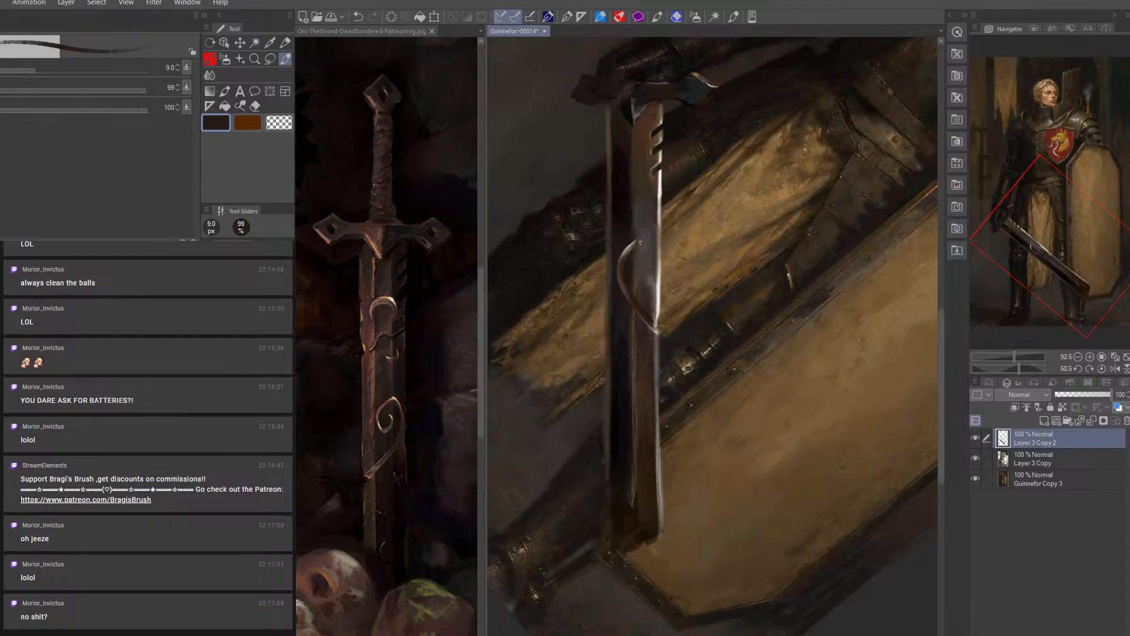
{"action": "left_click", "coordinate": [630, 281], "text": "alt"}
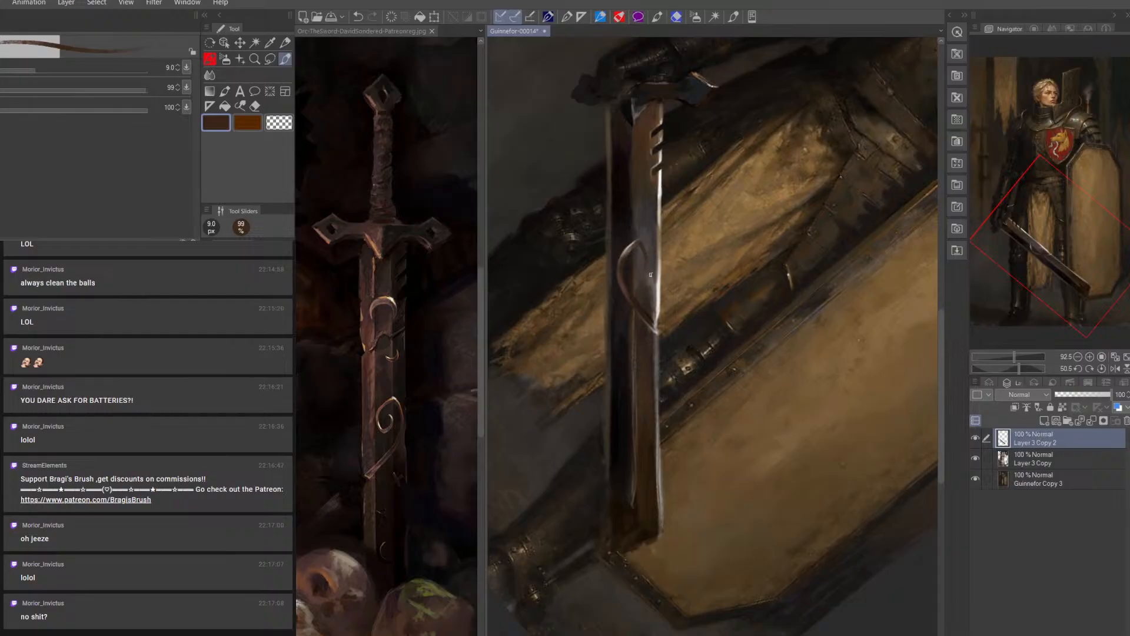
Curl the hooked curve inward with sampled tan at 5 px, shading it in dark and reddish brown at 8 px
{"action": "left_click", "coordinate": [664, 243], "text": "alt"}
{"action": "key", "text": "bracketleft"}
{"action": "key", "text": "bracketleft"}
{"action": "key", "text": "bracketleft"}
{"action": "key", "text": "bracketleft"}
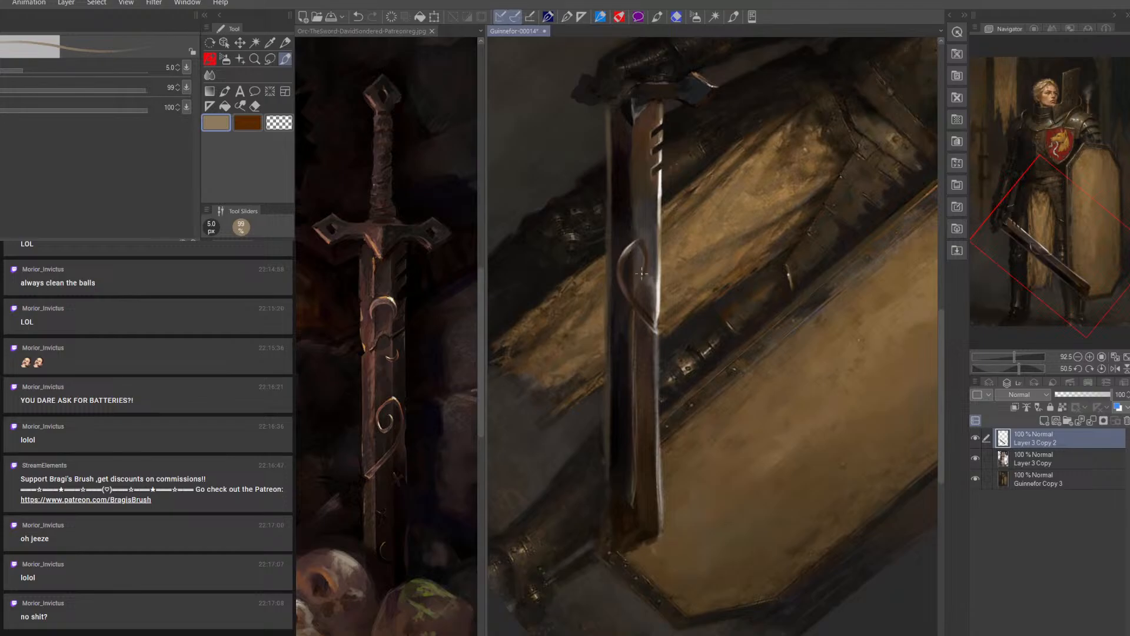
{"action": "left_click", "coordinate": [642, 265], "text": "alt"}
{"action": "key", "text": "bracketright"}
{"action": "key", "text": "bracketright"}
{"action": "key", "text": "bracketright"}
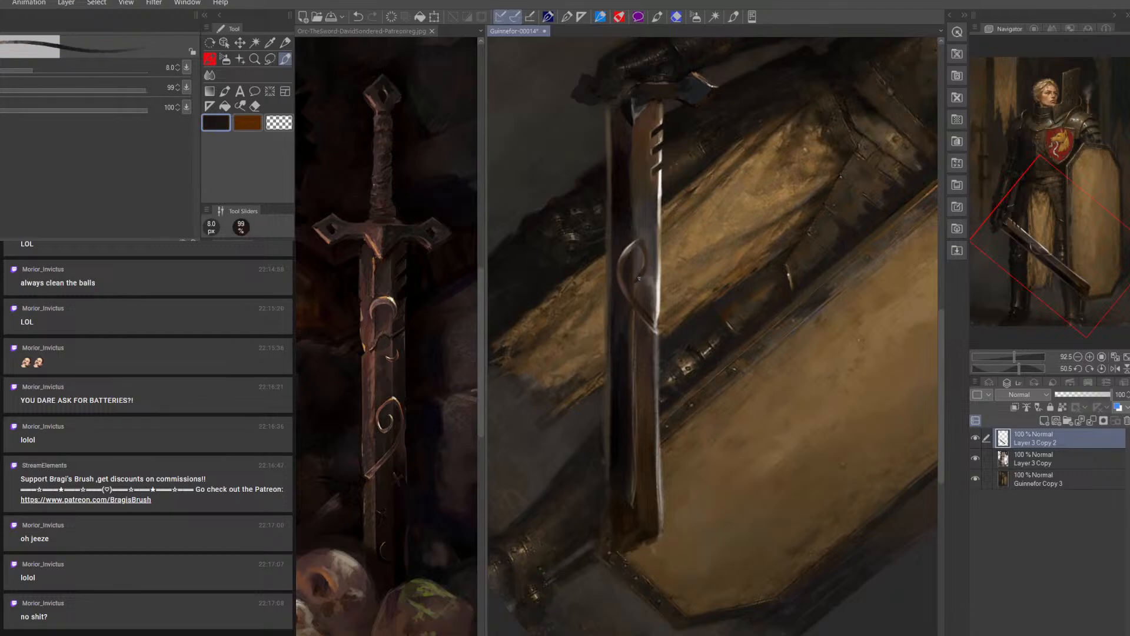
{"action": "left_click", "coordinate": [634, 277], "text": "alt"}
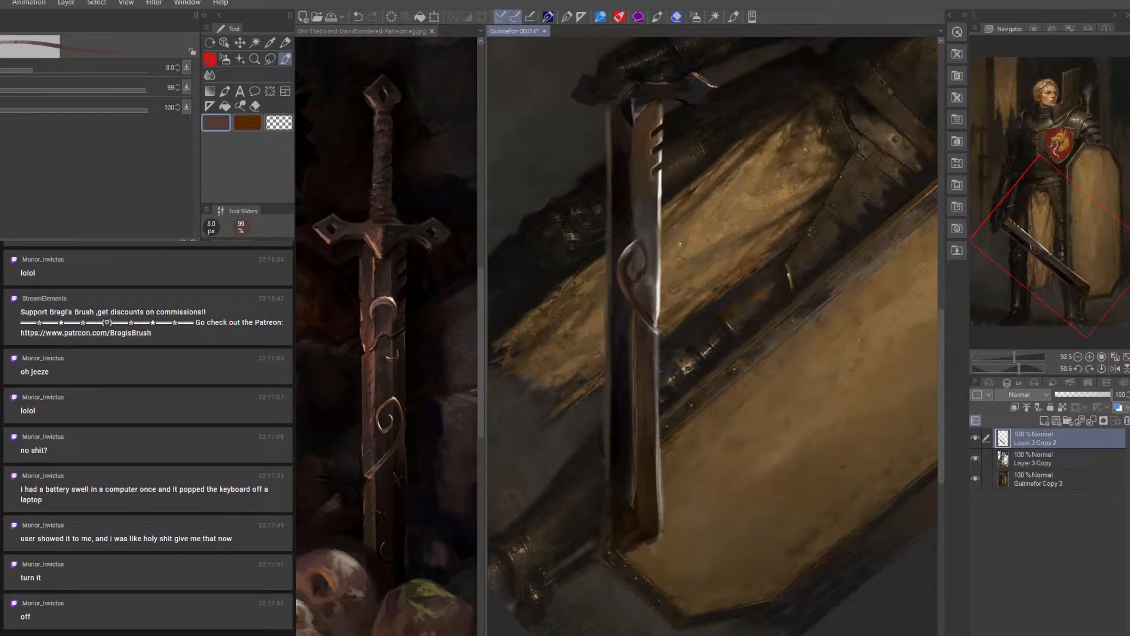
Highlight the spiral's inner curl in off-white at about 4 px and define its edges with a sampled dark at 4.5 px
{"action": "left_click", "coordinate": [659, 308], "text": "alt"}
{"action": "key", "text": "bracketleft"}
{"action": "key", "text": "bracketleft"}
{"action": "key", "text": "bracketleft"}
{"action": "key", "text": "bracketleft"}
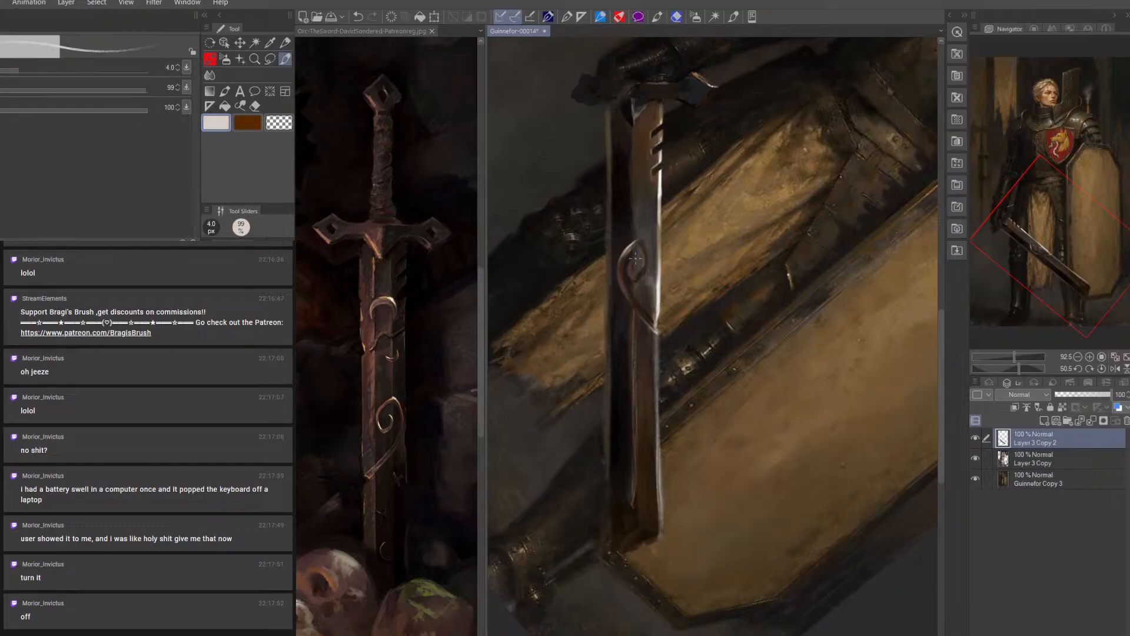
{"action": "key", "text": "bracketleft"}
{"action": "key", "text": "bracketright"}
{"action": "left_click_drag", "start_coordinate": [628, 267], "coordinate": [629, 275]}
{"action": "left_click", "coordinate": [644, 271], "text": "alt"}
{"action": "key", "text": "bracketright"}
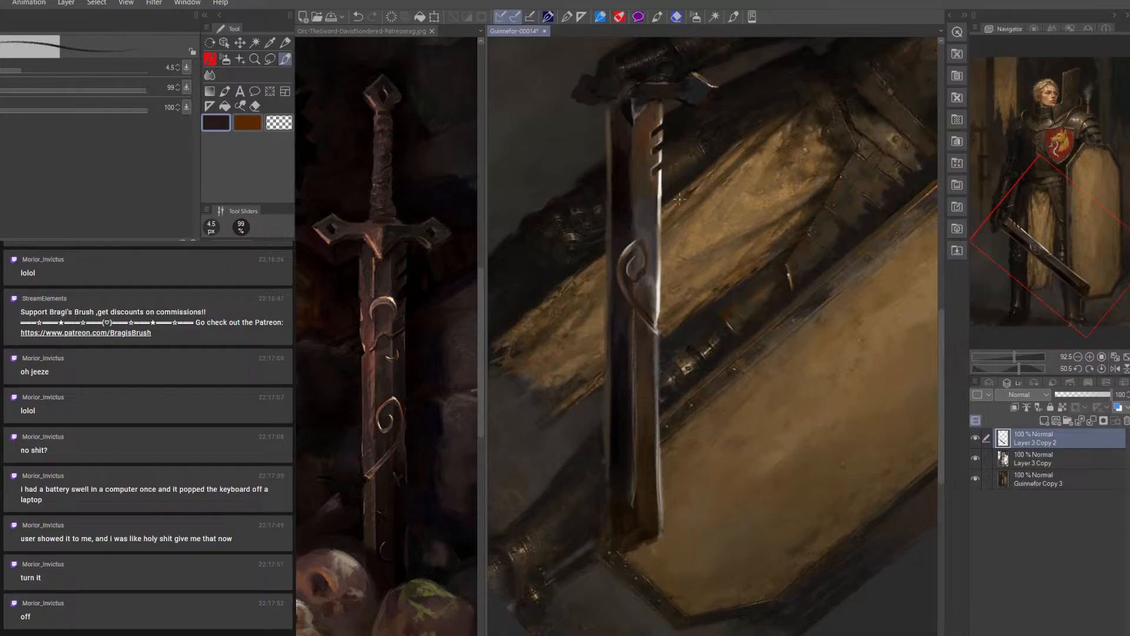
Rework the blade face below the crossguard with sampled brown at 9 px and near-black at 9 to 12.5 px
{"action": "key", "text": "]"}
{"action": "key", "text": "]"}
{"action": "key", "text": "]"}
{"action": "left_click", "coordinate": [638, 124], "text": "alt"}
{"action": "key", "text": "]"}
{"action": "key", "text": "]"}
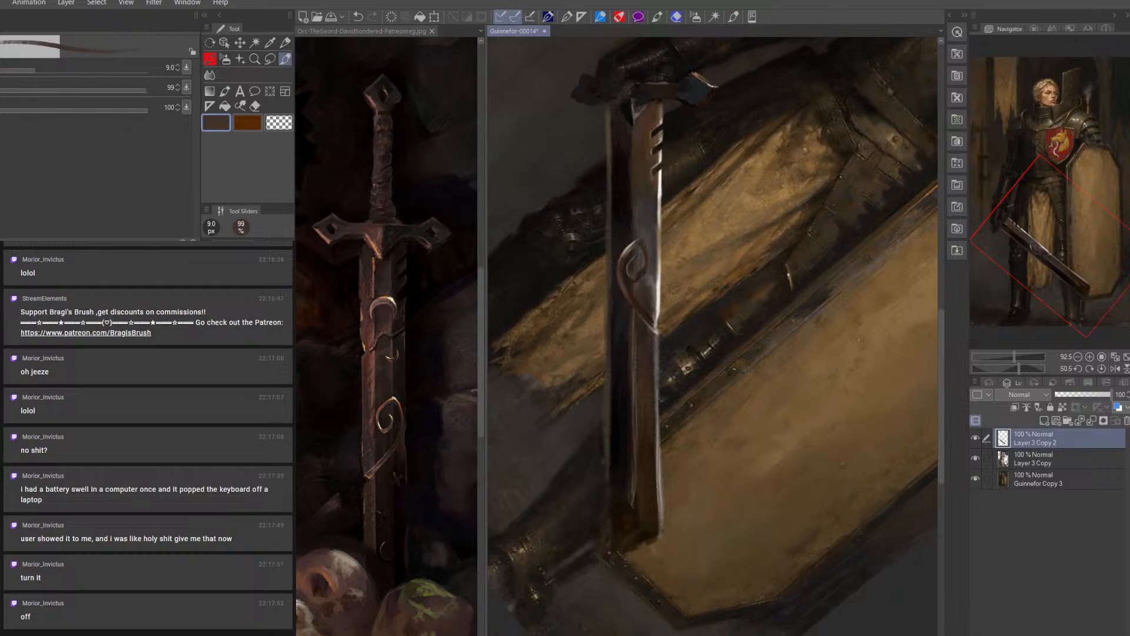
{"action": "key", "text": "]"}
{"action": "key", "text": "]"}
{"action": "left_click", "coordinate": [627, 151], "text": "alt"}
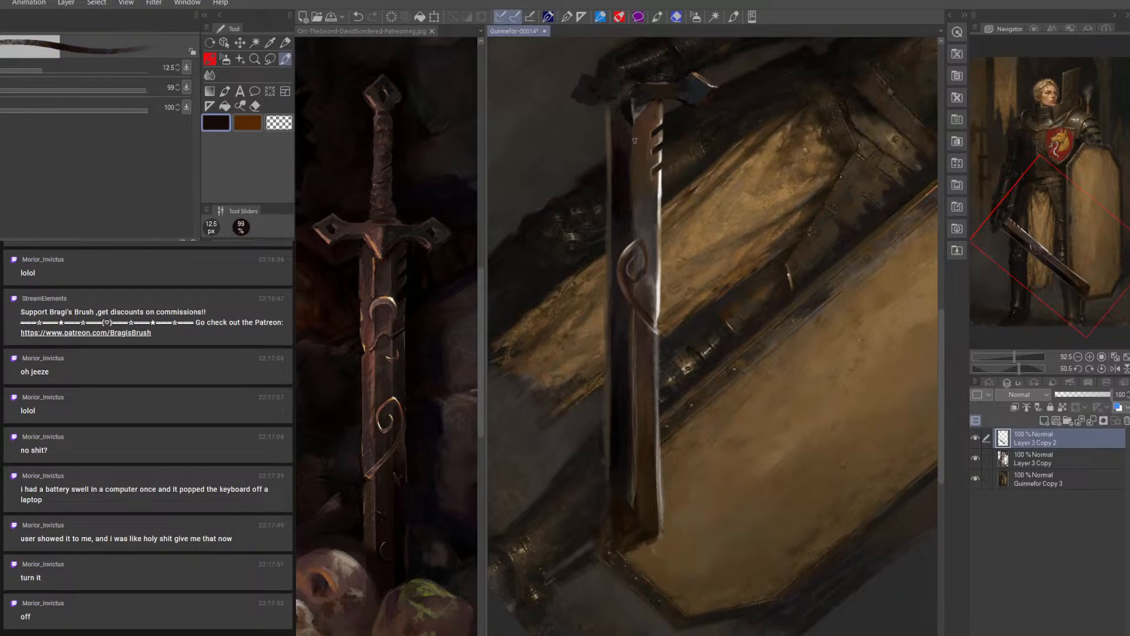
{"action": "key", "text": "["}
{"action": "key", "text": "["}
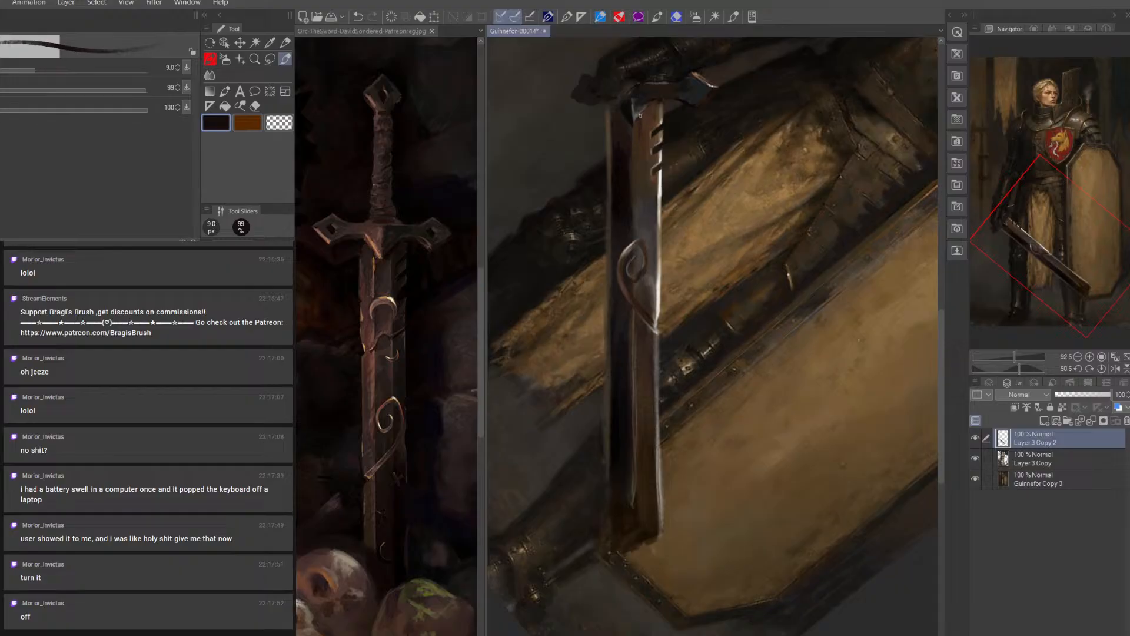
Blend the shading beneath the crossguard with sampled dark browns, enlarging the brush from 9 to 20 px
{"action": "left_click", "coordinate": [629, 122], "text": "alt"}
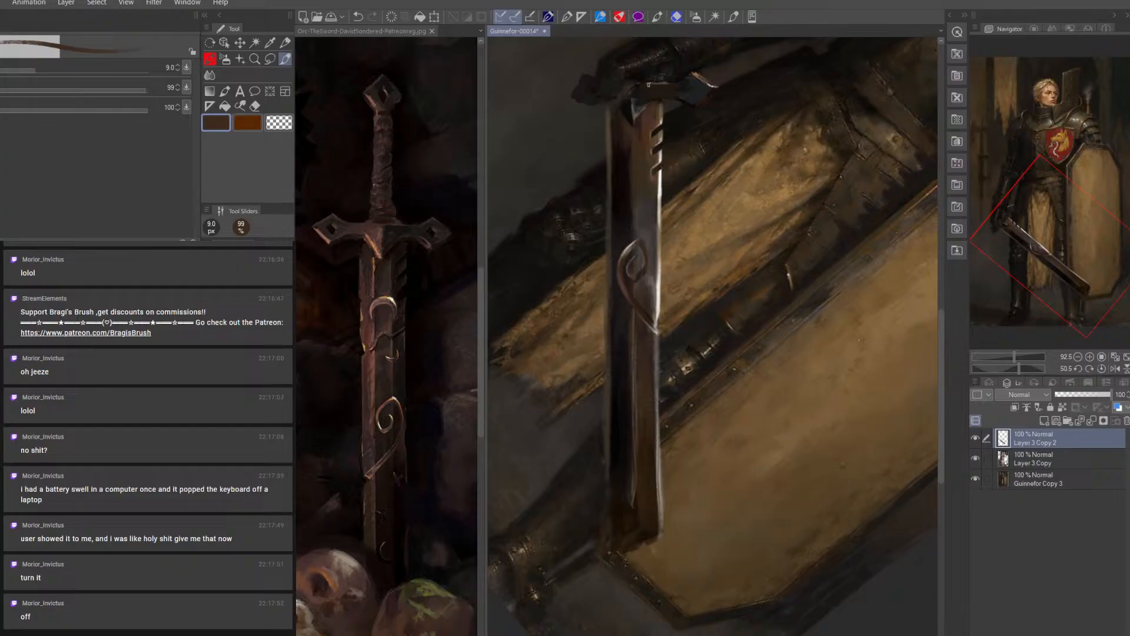
{"action": "left_click", "coordinate": [640, 122], "text": "alt"}
{"action": "key", "text": "bracketright"}
{"action": "key", "text": "bracketright"}
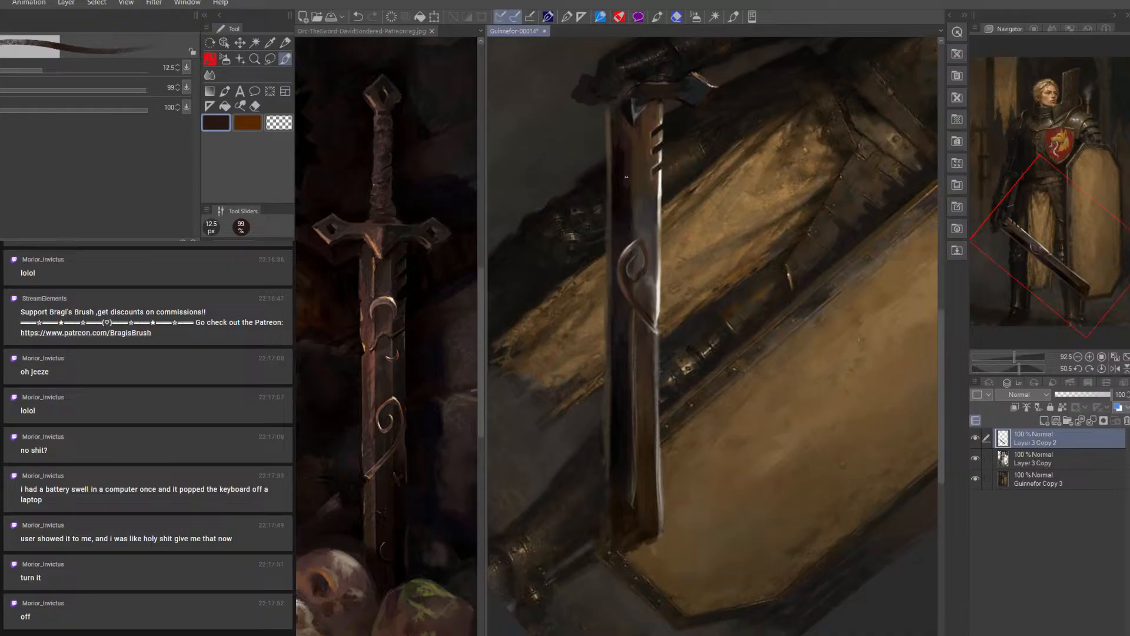
{"action": "left_click", "coordinate": [639, 136], "text": "alt"}
{"action": "key", "text": "bracketright"}
{"action": "key", "text": "bracketright"}
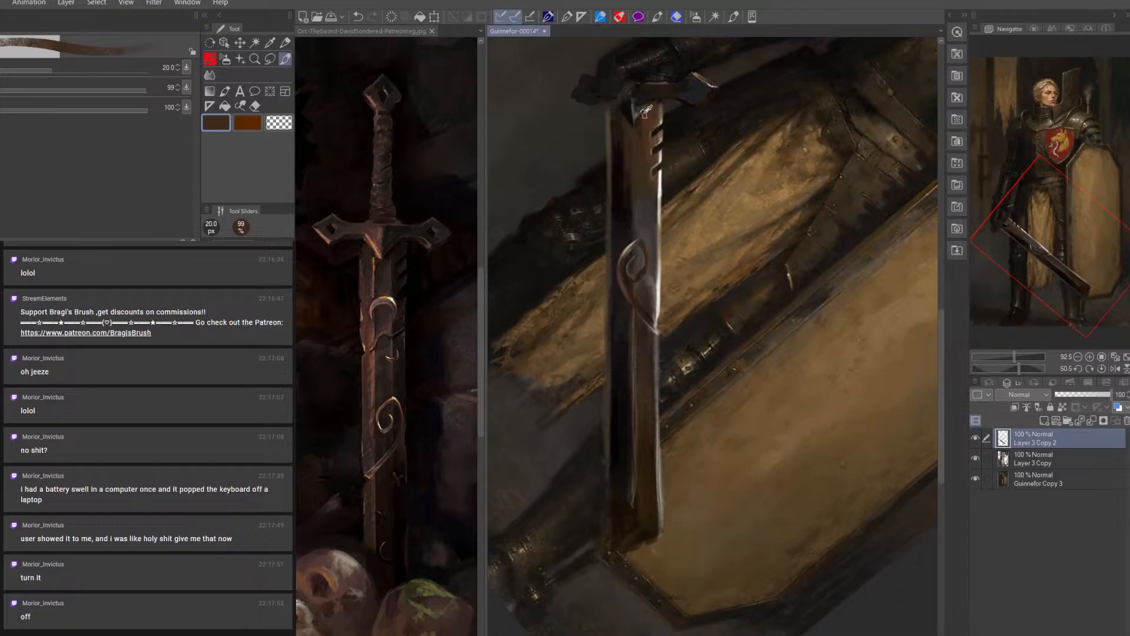
Define the blade's central ridge above the spiral with sampled dark browns, using a 9 to 17.5 px brush
{"action": "left_click", "coordinate": [633, 176], "text": "alt"}
{"action": "key", "text": "bracketleft"}
{"action": "key", "text": "bracketleft"}
{"action": "key", "text": "bracketleft"}
{"action": "key", "text": "bracketleft"}
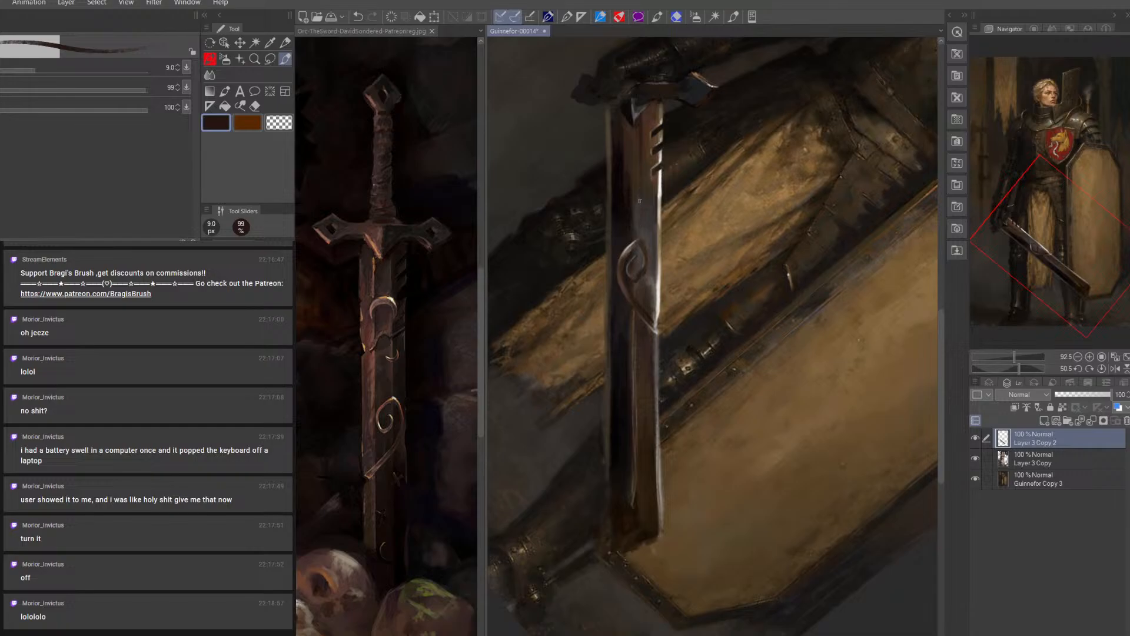
{"action": "left_click", "coordinate": [637, 175], "text": "alt"}
{"action": "key", "text": "bracketright"}
{"action": "key", "text": "bracketright"}
{"action": "key", "text": "bracketright"}
{"action": "mouse_move", "coordinate": [636, 209]}
{"action": "left_mouse_down"}
{"action": "mouse_move", "coordinate": [629, 157]}
{"action": "mouse_move", "coordinate": [630, 187]}
{"action": "left_mouse_up"}
{"action": "left_click", "coordinate": [627, 160], "text": "alt"}
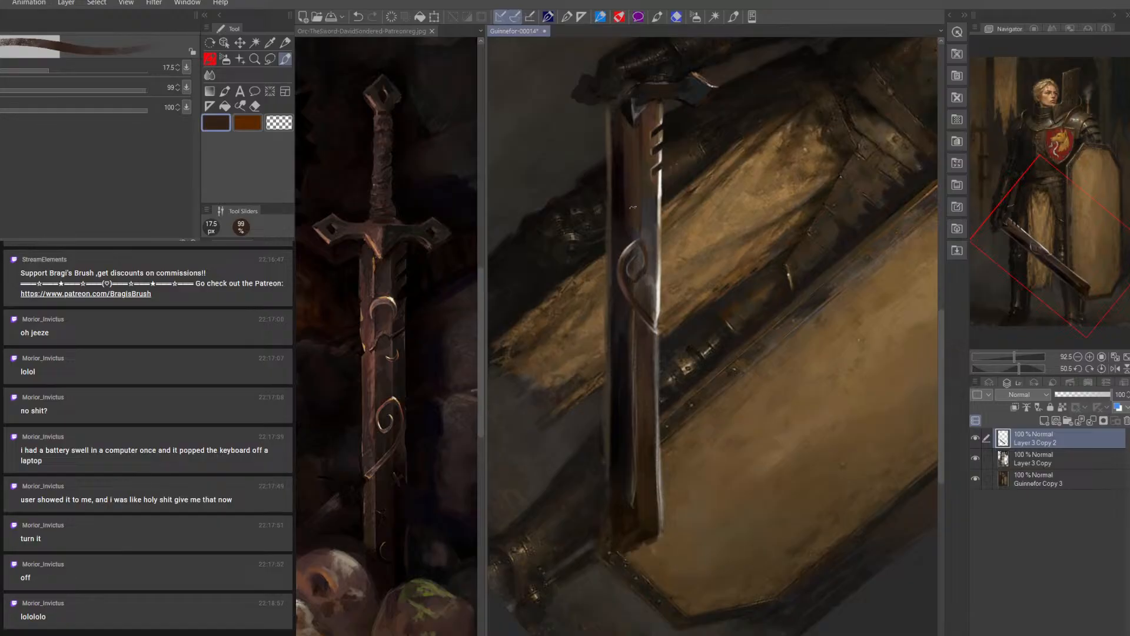
Lighten the blade face beside the notches with sampled reddish and warm browns at 15 px
{"action": "left_click", "coordinate": [655, 120], "text": "alt"}
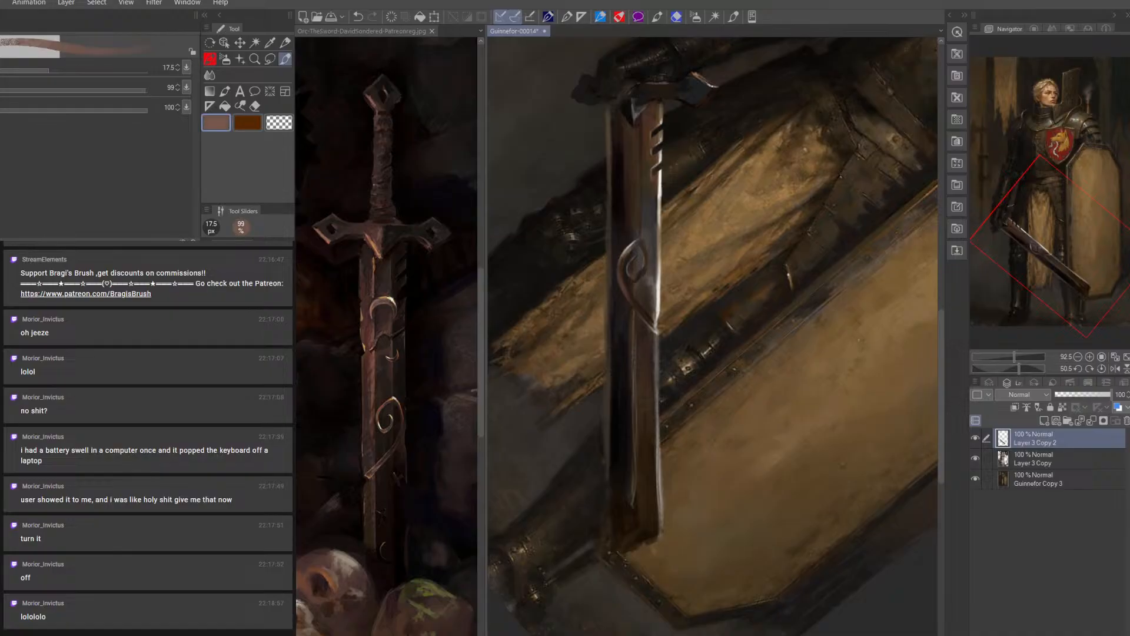
{"action": "key", "text": "["}
{"action": "key", "text": "["}
{"action": "key", "text": "["}
{"action": "key", "text": "]"}
{"action": "key", "text": "]"}
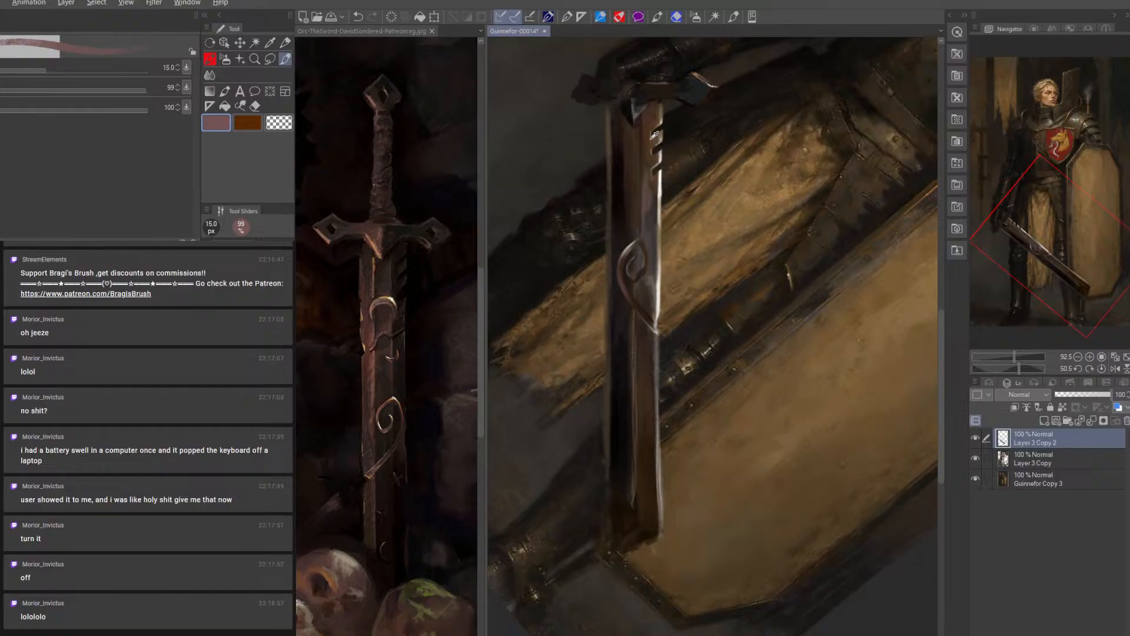
{"action": "left_click", "coordinate": [652, 154], "text": "alt"}
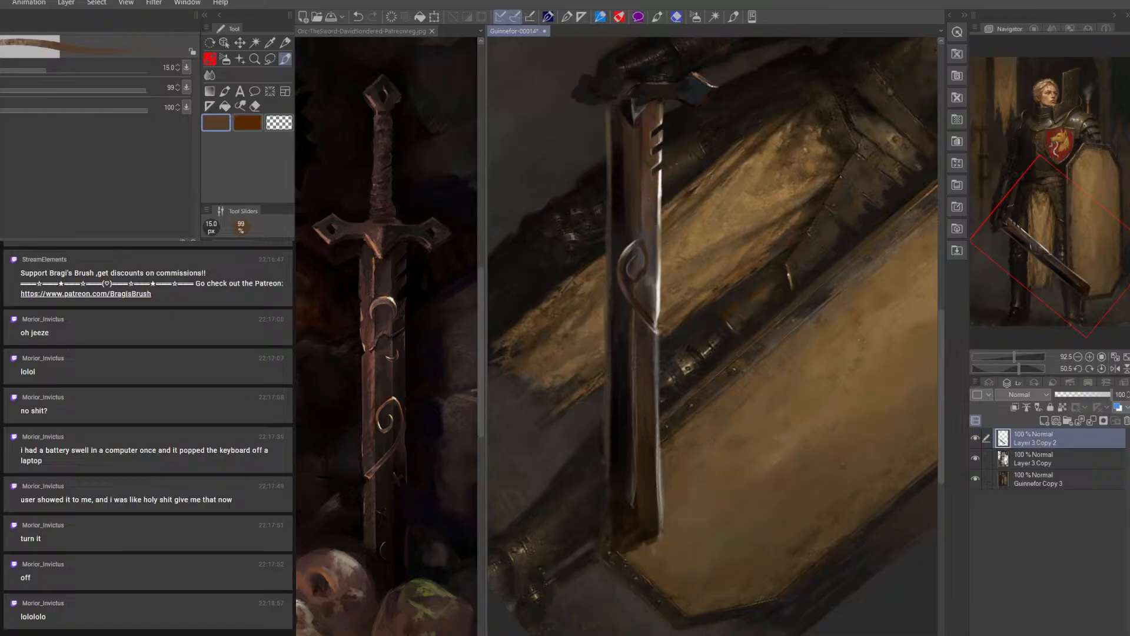
{"action": "left_click", "coordinate": [255, 106]}
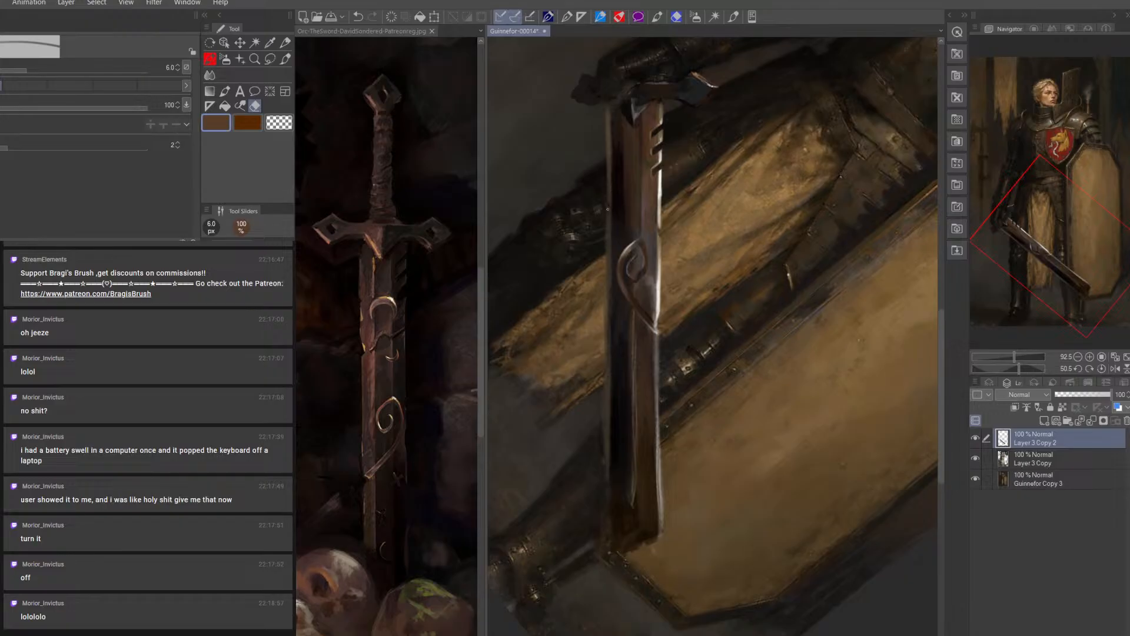
{"action": "left_click", "coordinate": [286, 59]}
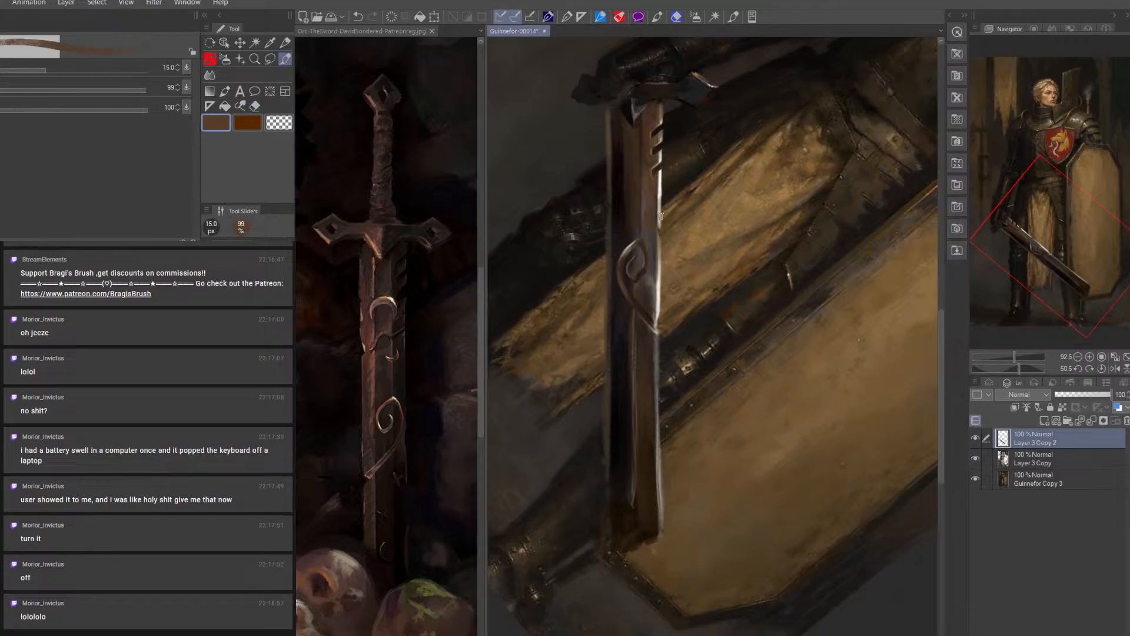
Cover the upper blade's outer bevel opposite the notches with dark brown at 20 px, adding lighter brown at 8 px
{"action": "left_click", "coordinate": [611, 144], "text": "alt"}
{"action": "key", "text": "]"}
{"action": "left_click_drag", "start_coordinate": [610, 120], "coordinate": [610, 161]}
{"action": "left_click_drag", "start_coordinate": [617, 120], "coordinate": [619, 164]}
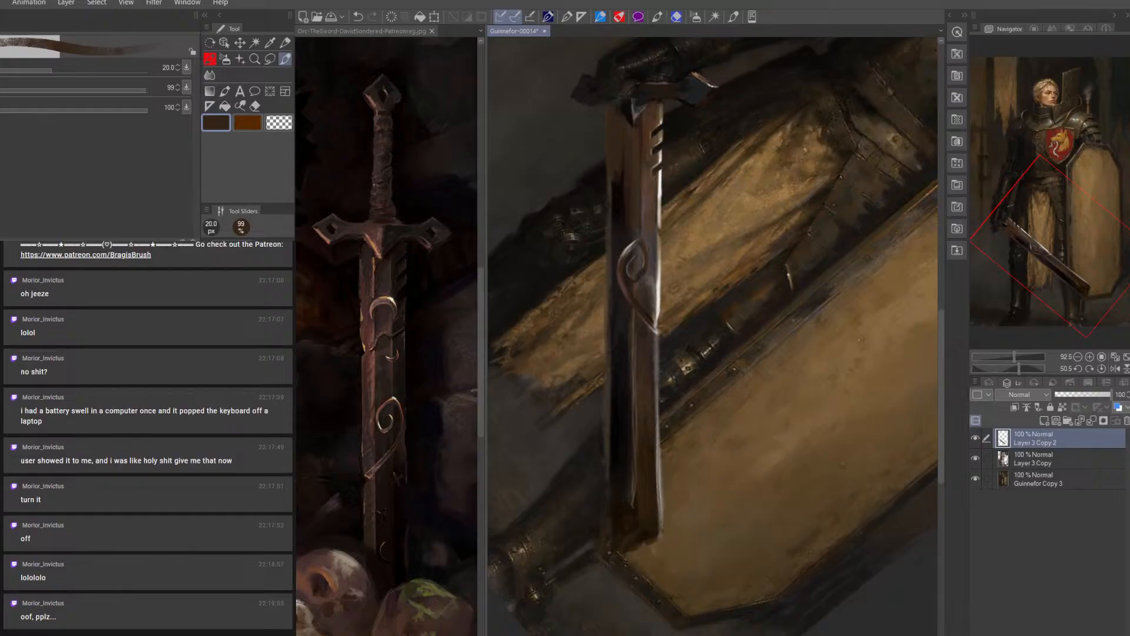
{"action": "left_click", "coordinate": [617, 123], "text": "alt"}
{"action": "key", "text": "["}
{"action": "key", "text": "["}
{"action": "key", "text": "["}
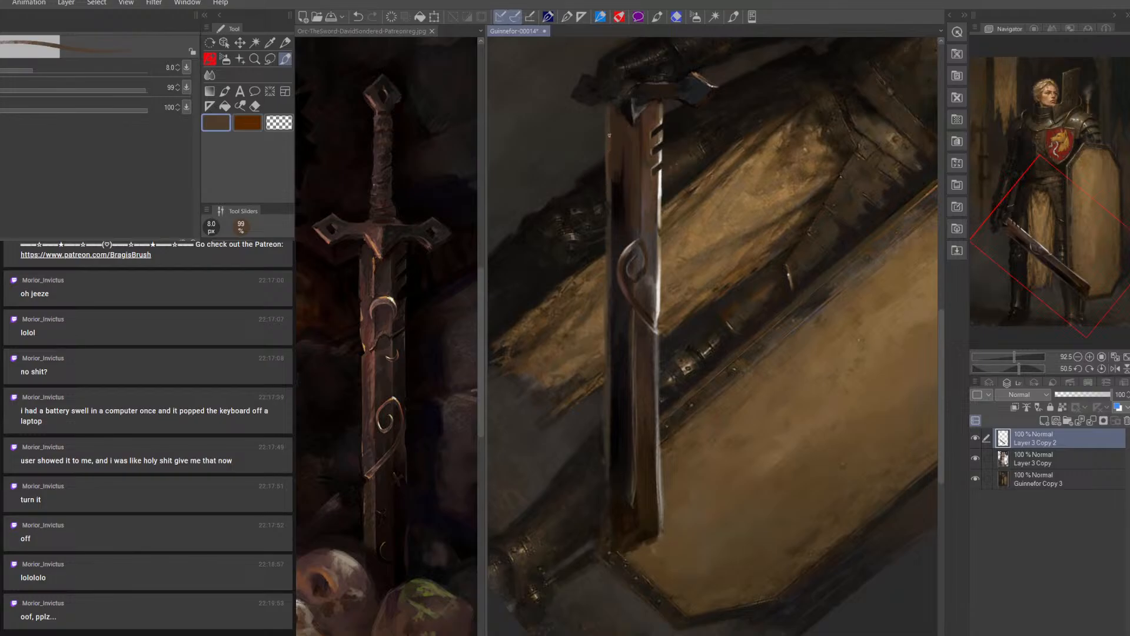
Deepen the shadow along the upper blade's dark bevel with sampled near-black at 15 and 10 px
{"action": "left_click", "coordinate": [619, 197], "text": "alt"}
{"action": "key", "text": "bracketright"}
{"action": "key", "text": "bracketright"}
{"action": "key", "text": "bracketright"}
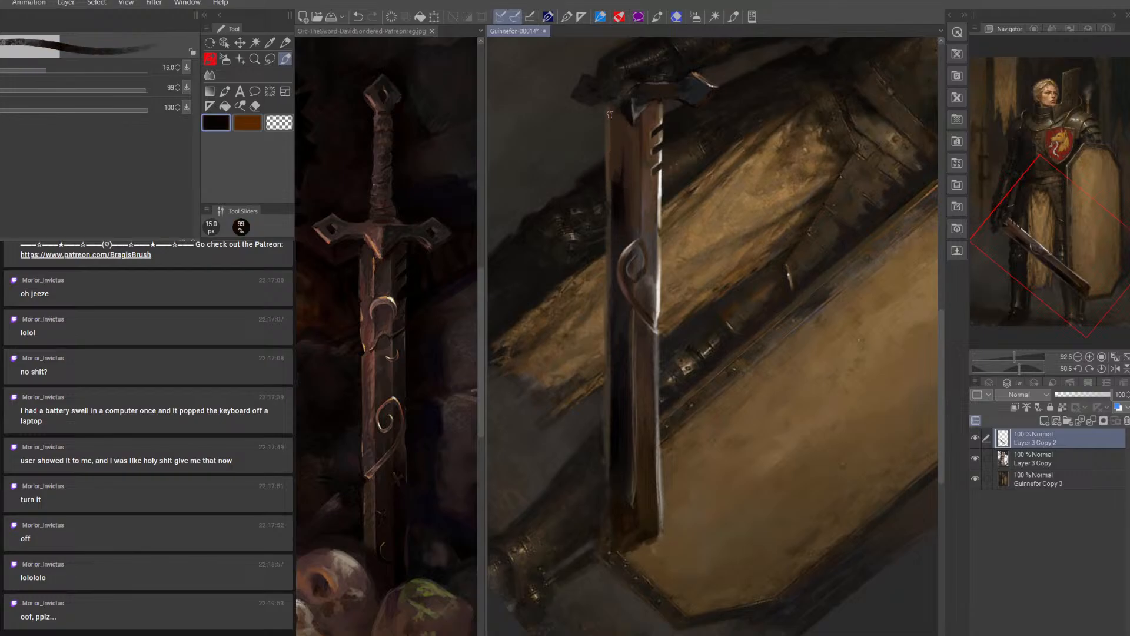
{"action": "left_click_drag", "start_coordinate": [617, 114], "coordinate": [620, 174]}
{"action": "key", "text": "bracketleft"}
{"action": "key", "text": "bracketleft"}
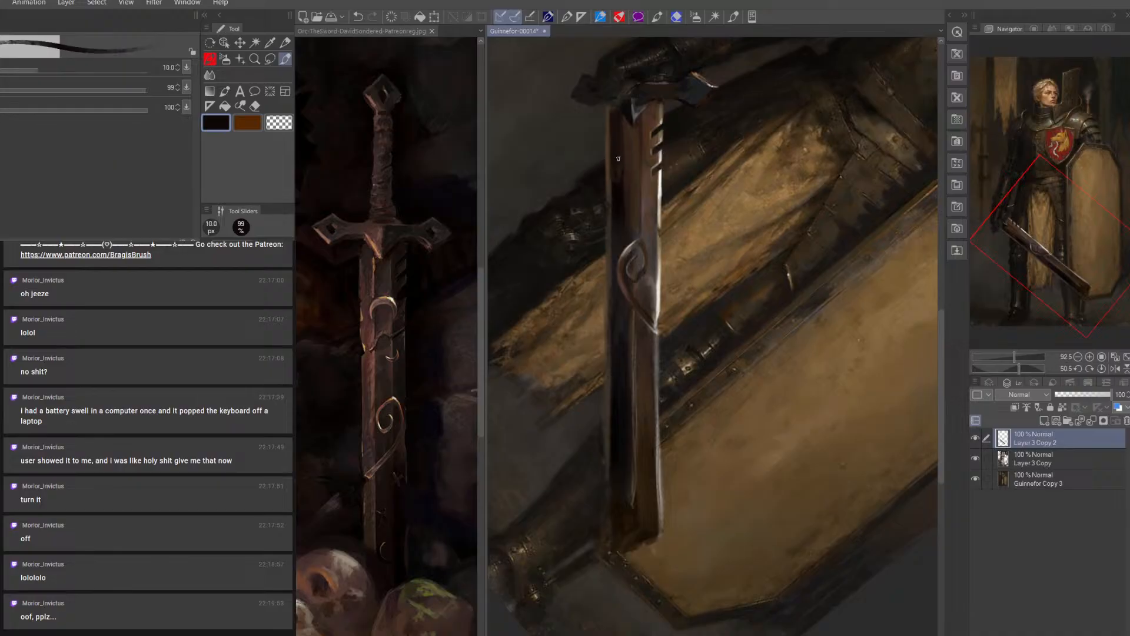
Darken the area around the crossguard and top of the blade in near-black, using an 8 to 15 px brush
{"action": "key", "text": "bracketleft"}
{"action": "key", "text": "bracketright"}
{"action": "key", "text": "bracketright"}
{"action": "key", "text": "bracketright"}
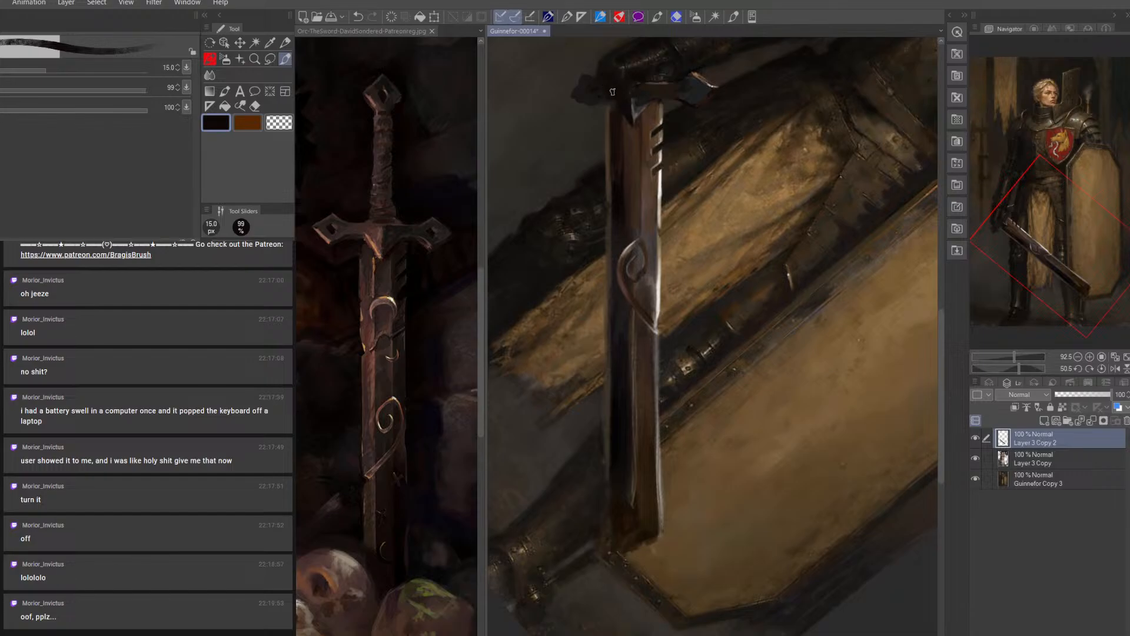
{"action": "left_click_drag", "start_coordinate": [645, 148], "coordinate": [650, 339]}
{"action": "key", "text": "["}
{"action": "key", "text": "["}
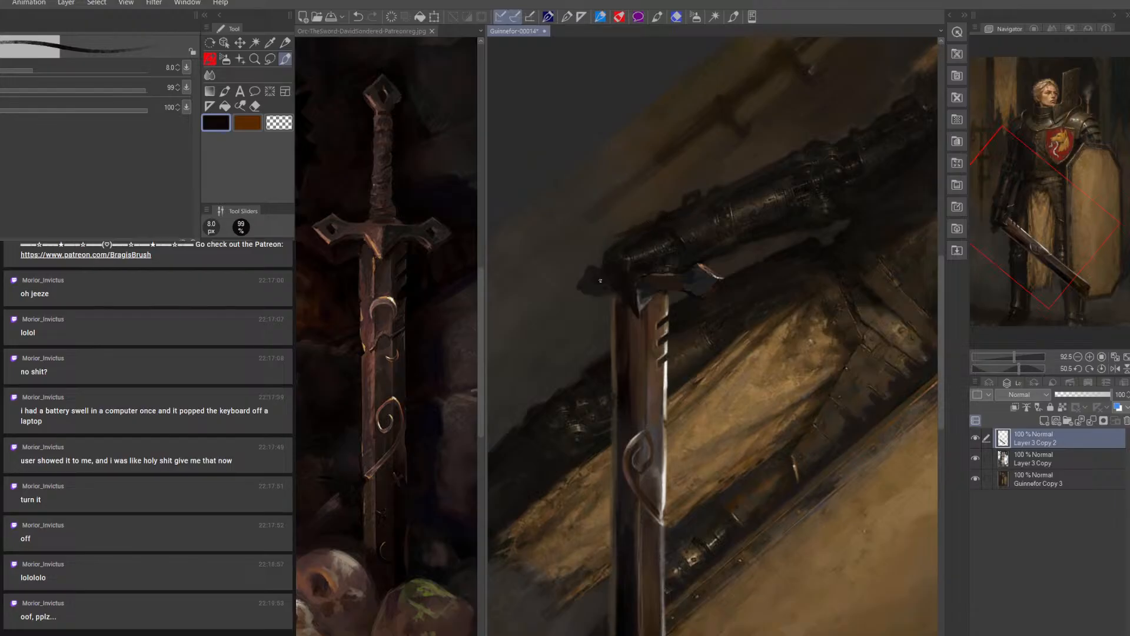
Sample the background brown and paint out the bump on the forearm armor's upper edge on Layer 3 Copy at 15 px
{"action": "left_click", "coordinate": [976, 458]}
{"action": "left_click", "coordinate": [1028, 477]}
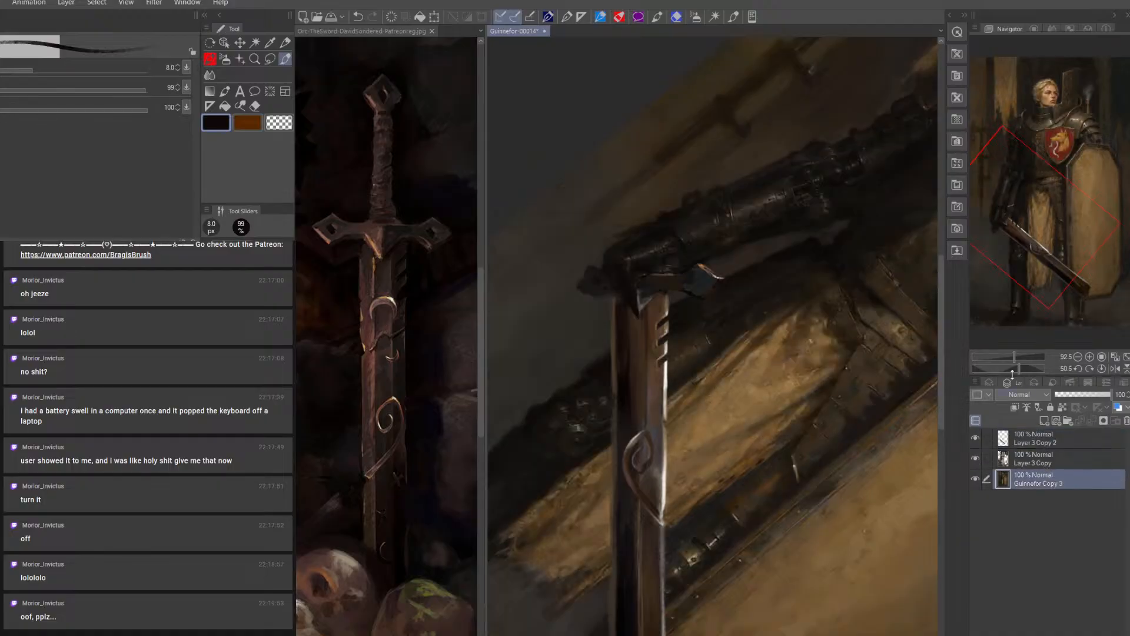
{"action": "left_click", "coordinate": [695, 190], "text": "alt"}
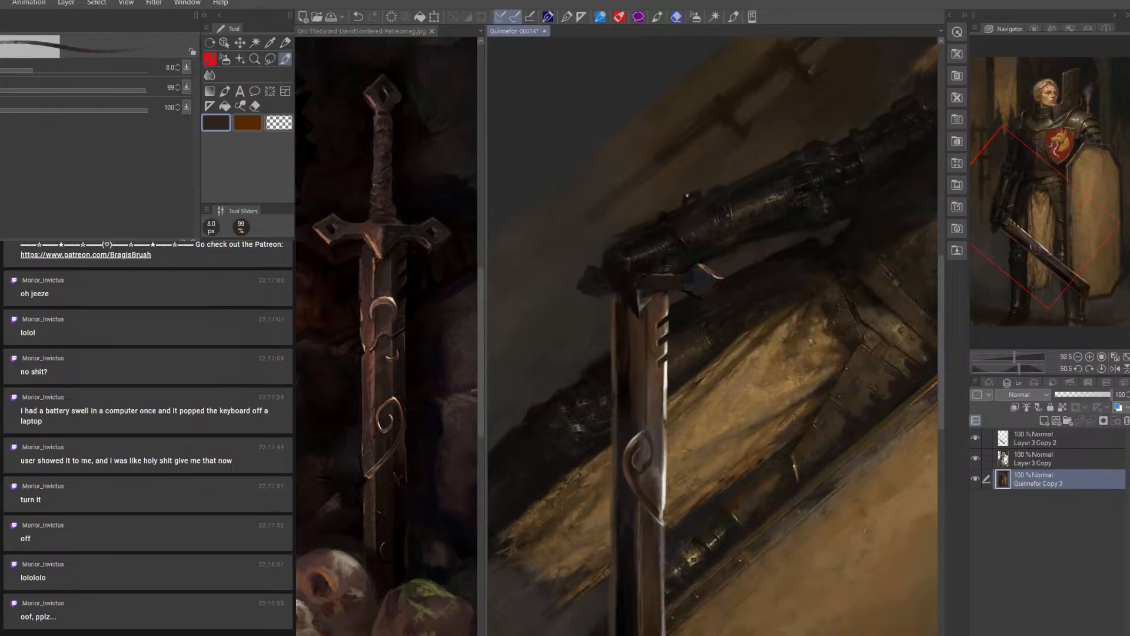
{"action": "left_click", "coordinate": [1039, 459]}
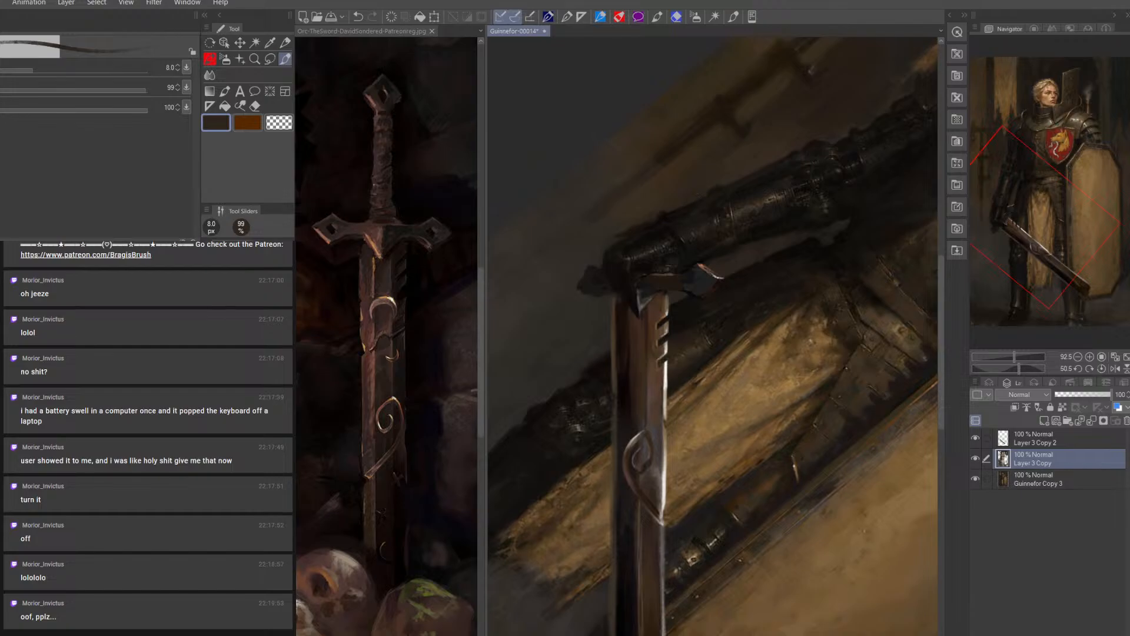
{"action": "key", "text": "bracketright"}
{"action": "key", "text": "bracketright"}
{"action": "key", "text": "bracketright"}
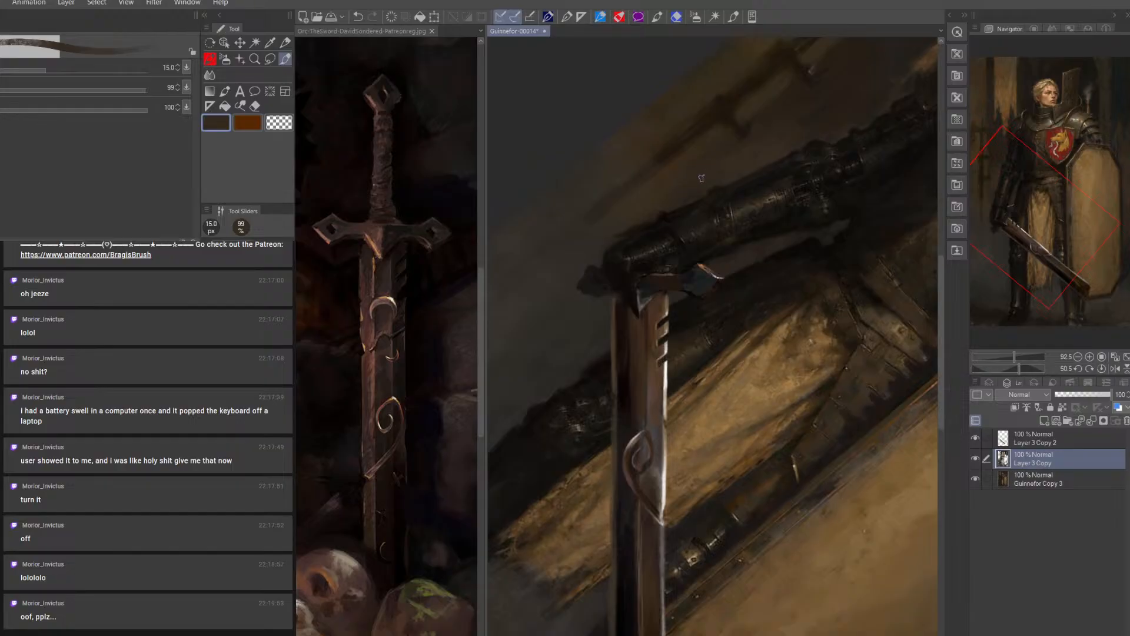
Smooth the background around the forearm and gauntlet with the sampled brown at 25 to 40 px, refining at 17.5 px
{"action": "key", "text": "bracketright"}
{"action": "key", "text": "bracketright"}
{"action": "key", "text": "bracketright"}
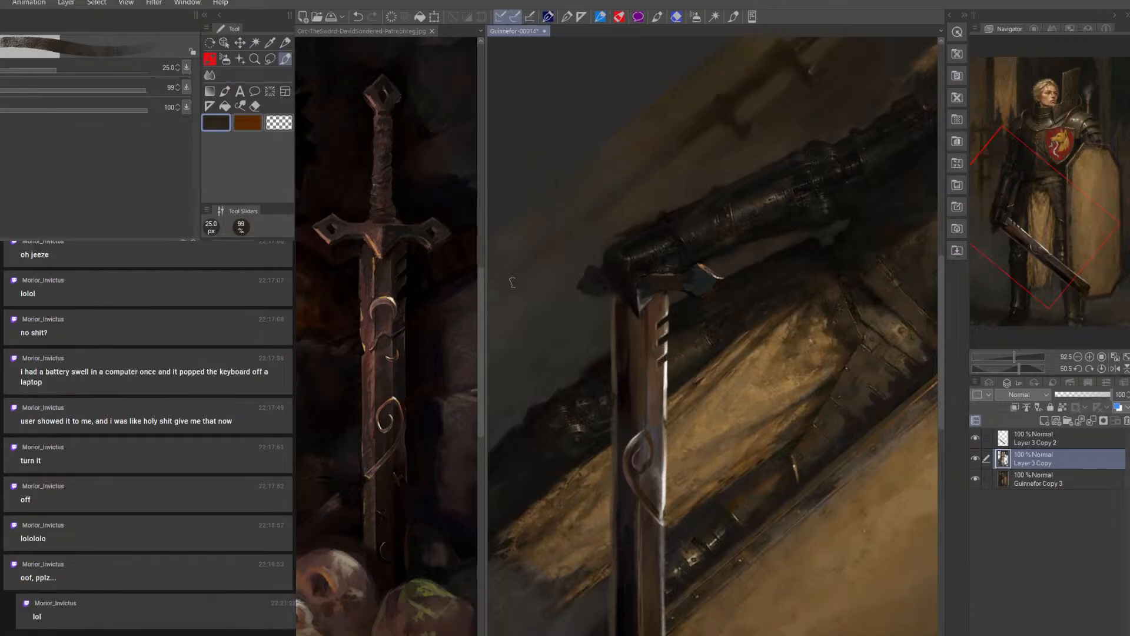
{"action": "key", "text": "bracketright"}
{"action": "key", "text": "bracketright"}
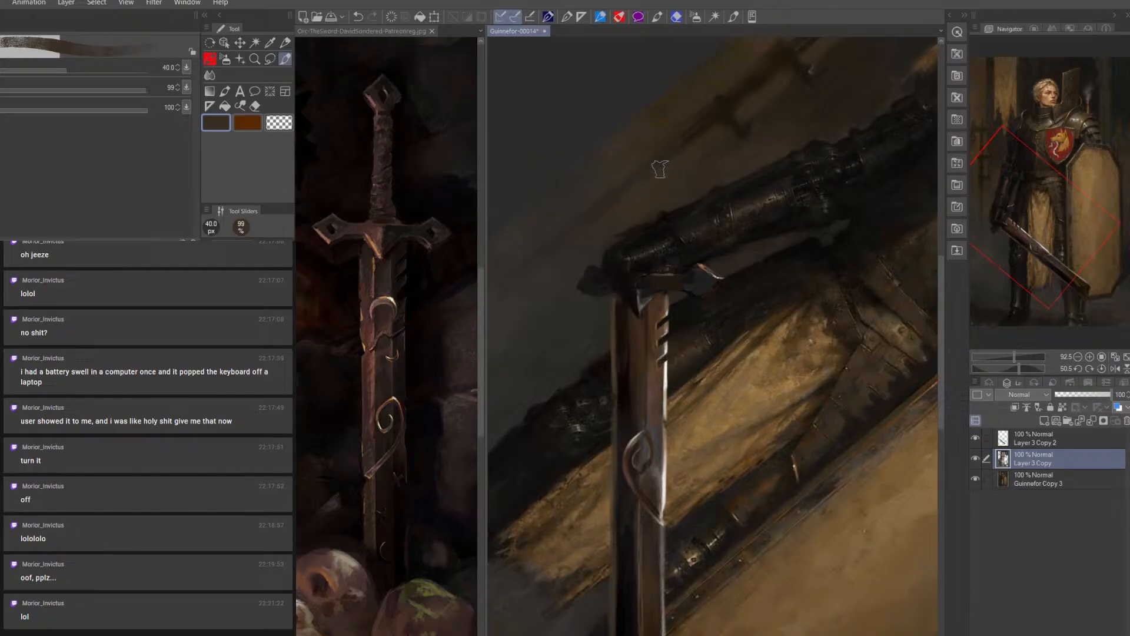
{"action": "key", "text": "bracketleft"}
{"action": "key", "text": "bracketleft"}
{"action": "key", "text": "bracketleft"}
{"action": "key", "text": "bracketleft"}
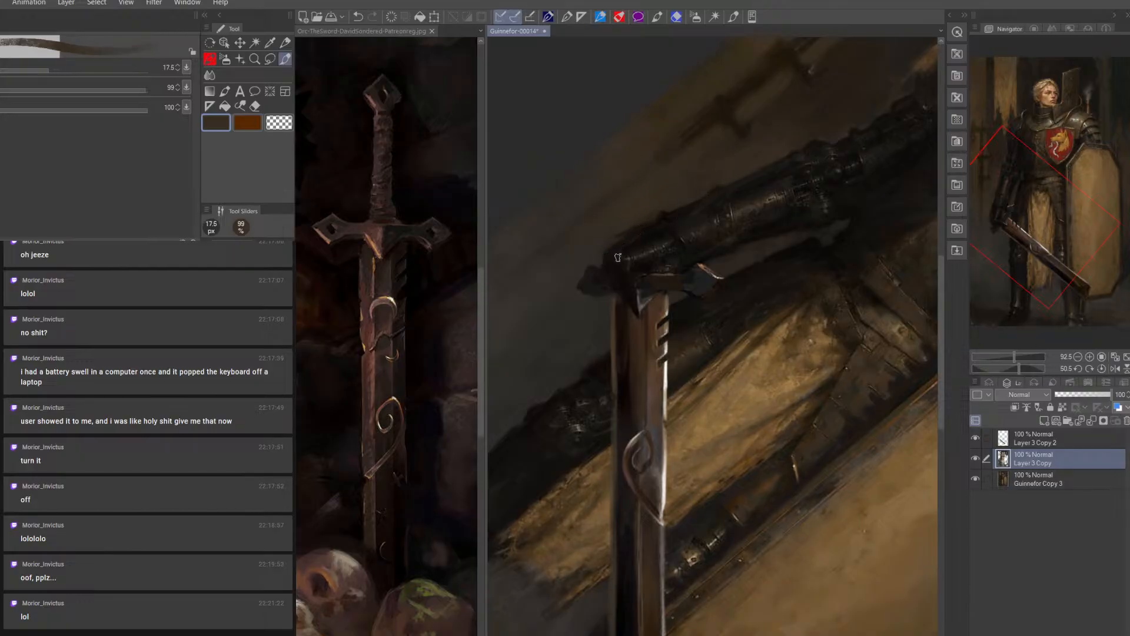
Redefine the gauntlet and forearm outline in sampled near-black at 10 px, comparing the two upper layers on and off
{"action": "left_click", "coordinate": [640, 232], "text": "alt"}
{"action": "key", "text": "bracketleft"}
{"action": "key", "text": "bracketleft"}
{"action": "key", "text": "bracketleft"}
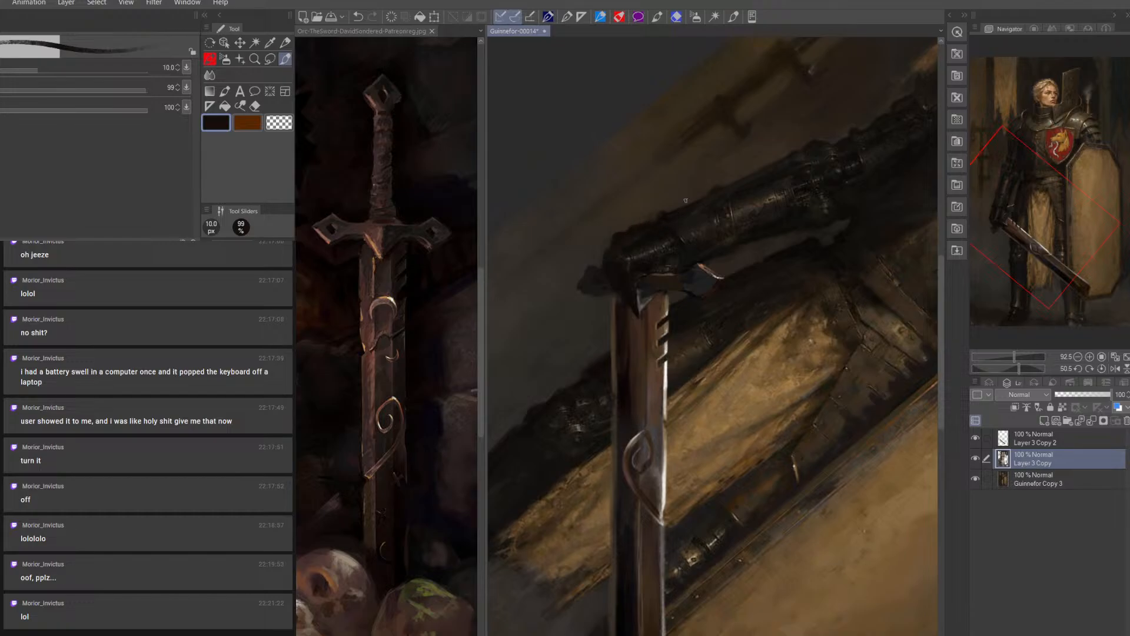
{"action": "left_click", "coordinate": [976, 458]}
{"action": "left_click", "coordinate": [976, 458]}
{"action": "left_click", "coordinate": [977, 436]}
{"action": "left_click", "coordinate": [977, 435]}
Undo the last change on Layer 3 Copy and clean up the crossguard's edge on Layer 3 Copy 2 with an 8 px eraser
{"action": "left_click", "coordinate": [250, 107]}
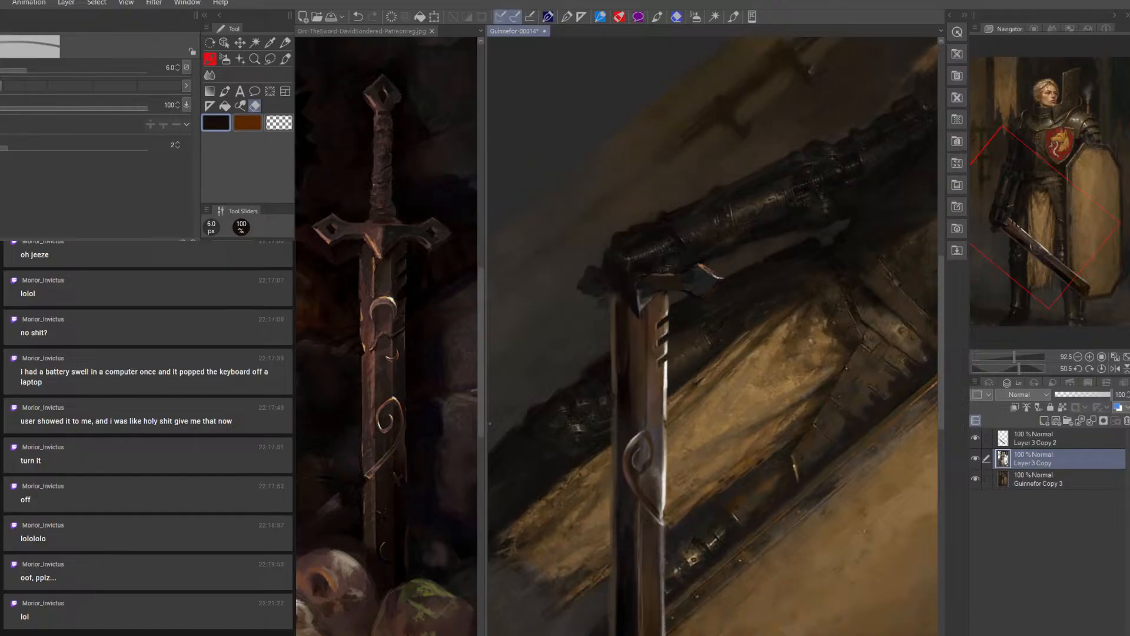
{"action": "key", "text": "ctrl+z"}
{"action": "left_click", "coordinate": [1031, 440]}
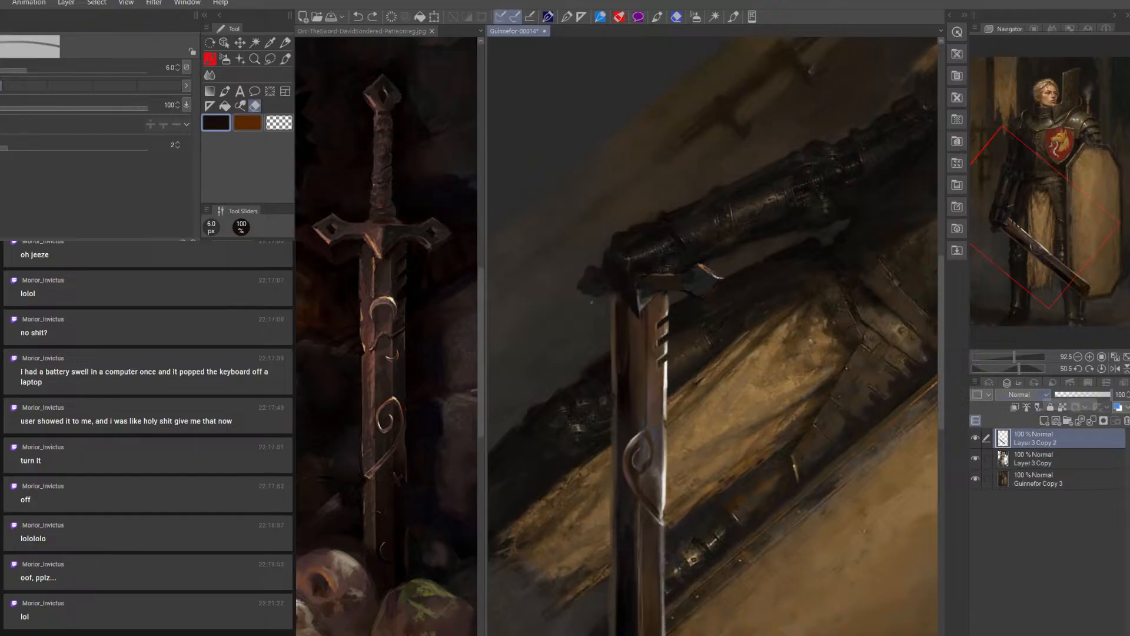
{"action": "key", "text": "bracketright"}
{"action": "key", "text": "bracketright"}
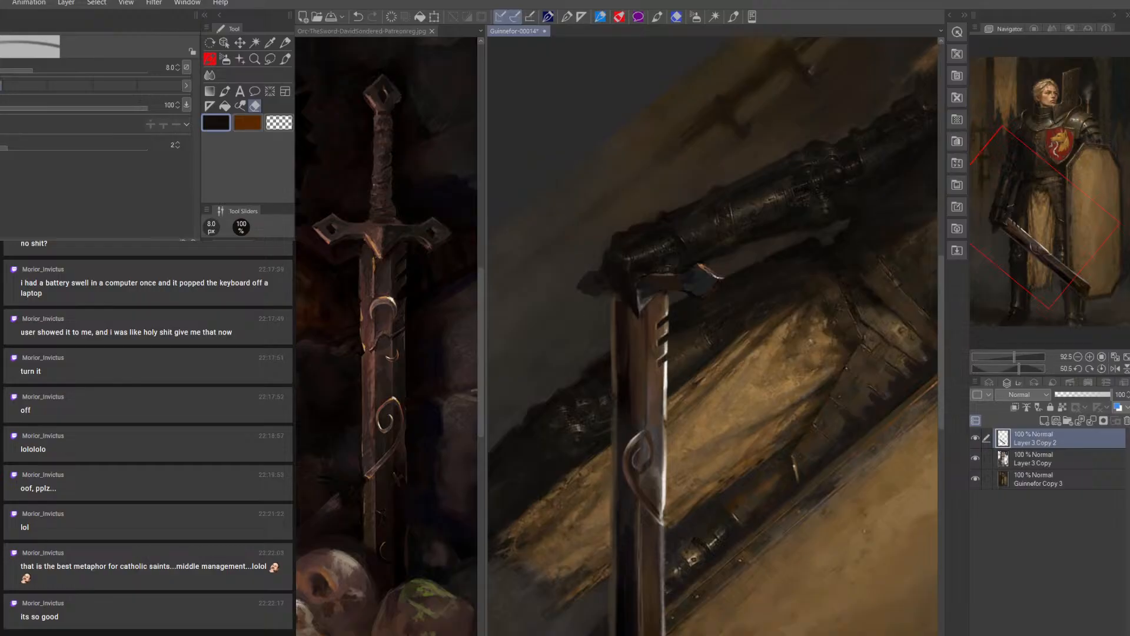
Trim the crossguard's edge with the eraser and touch up the upper blade with sampled brown at 10 px on Layer 3 Copy 2
{"action": "mouse_move", "coordinate": [582, 296]}
{"action": "left_mouse_down", "text": "ctrl+alt"}
{"action": "mouse_move", "coordinate": [596, 295]}
{"action": "mouse_move", "coordinate": [578, 312]}
{"action": "mouse_move", "coordinate": [590, 314]}
{"action": "mouse_move", "coordinate": [584, 301]}
{"action": "left_mouse_up", "text": "ctrl+alt"}
{"action": "left_click", "coordinate": [285, 58]}
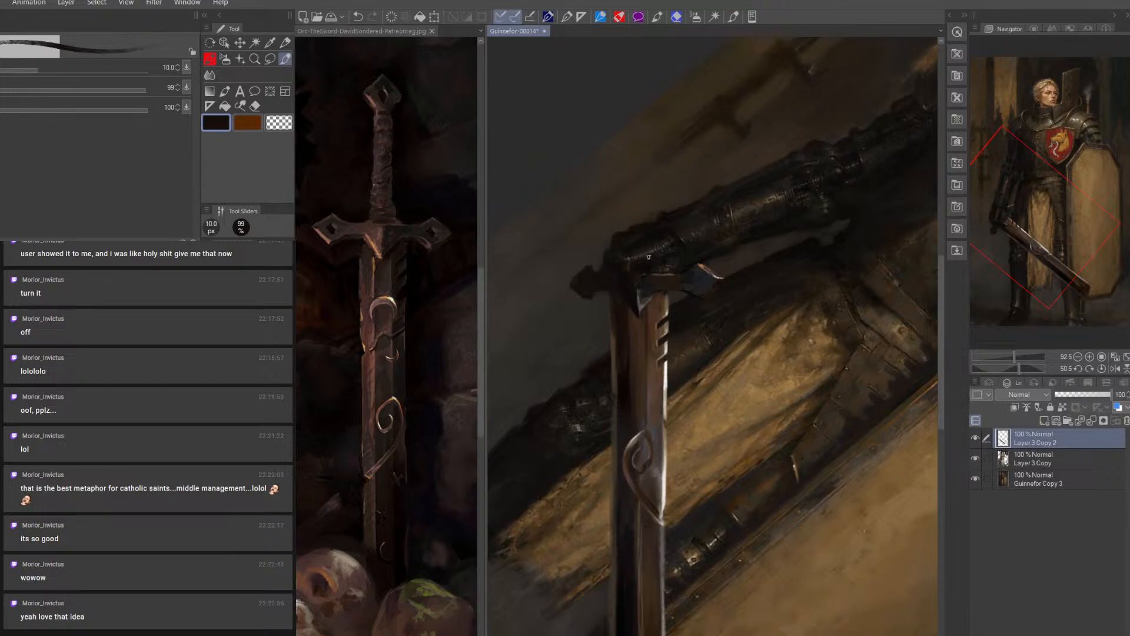
{"action": "left_click", "coordinate": [644, 321], "text": "alt"}
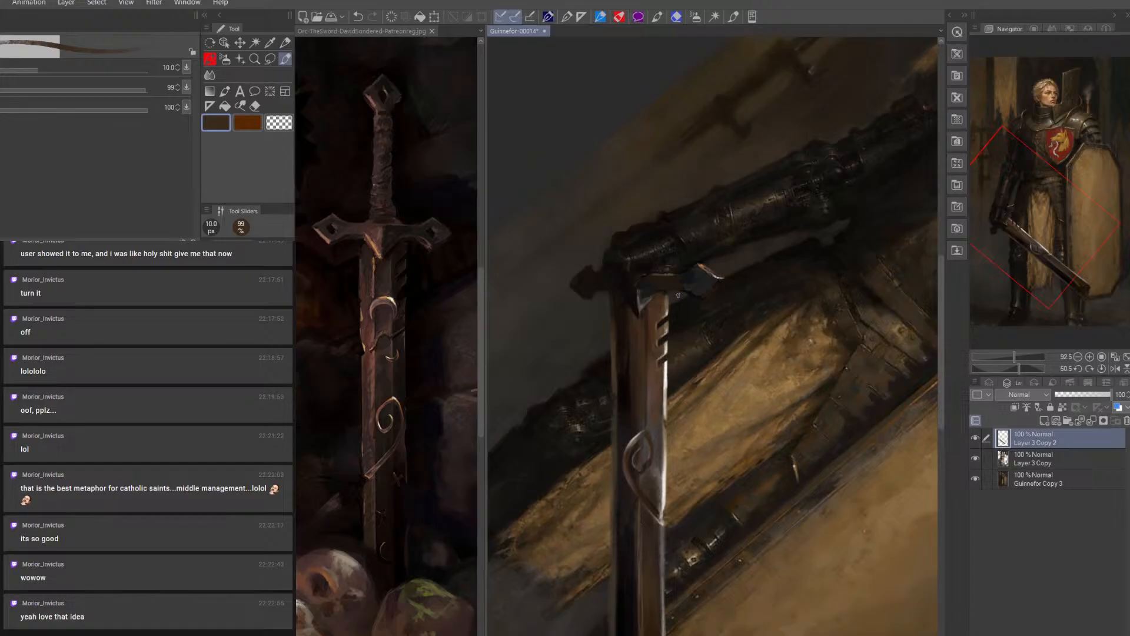
Paint a small curved mark across the blade's dark half above the spiral ornament in sampled near-black and brown at 8 px
{"action": "left_click", "coordinate": [630, 380], "text": "alt"}
{"action": "key", "text": "bracketleft"}
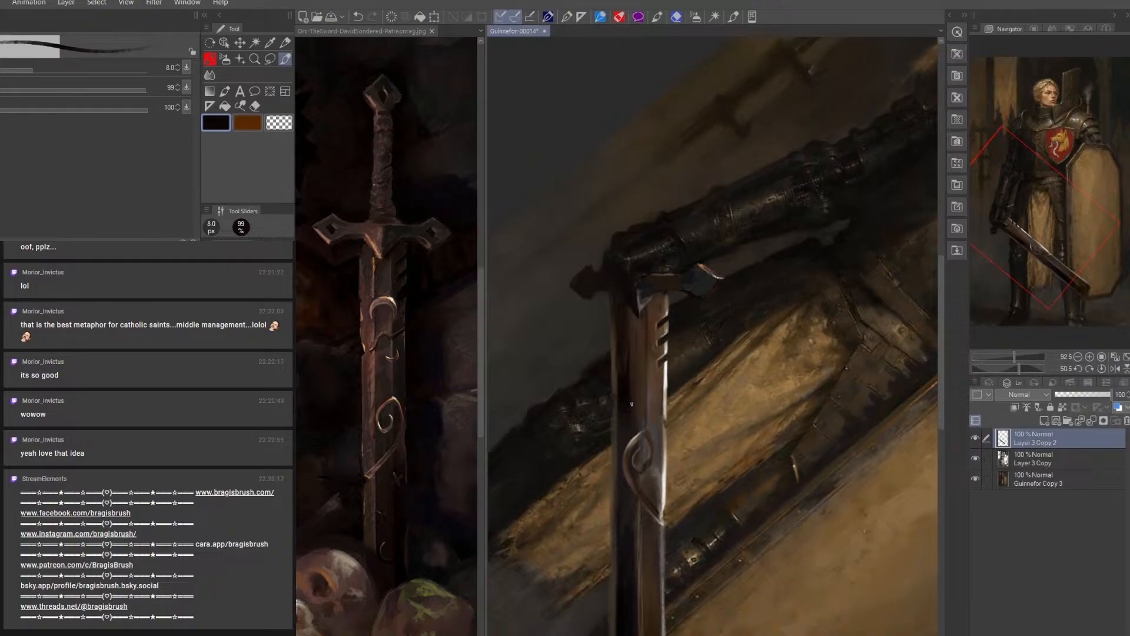
{"action": "left_click", "coordinate": [632, 390], "text": "alt"}
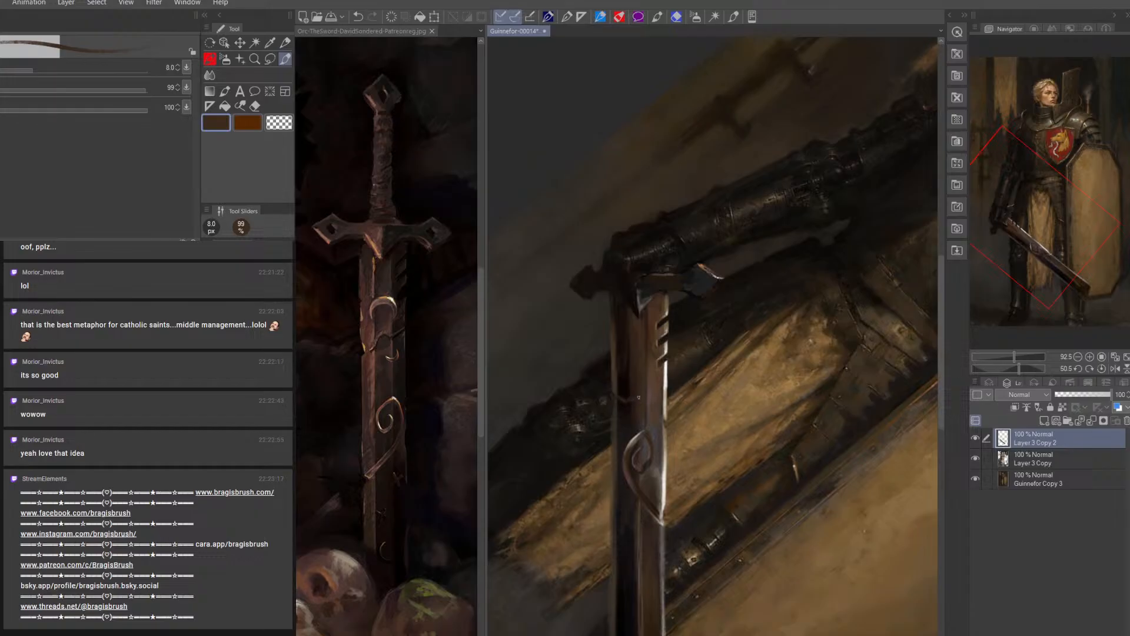
{"action": "left_click", "coordinate": [629, 361], "text": "alt"}
{"action": "key", "text": "bracketright"}
{"action": "key", "text": "bracketright"}
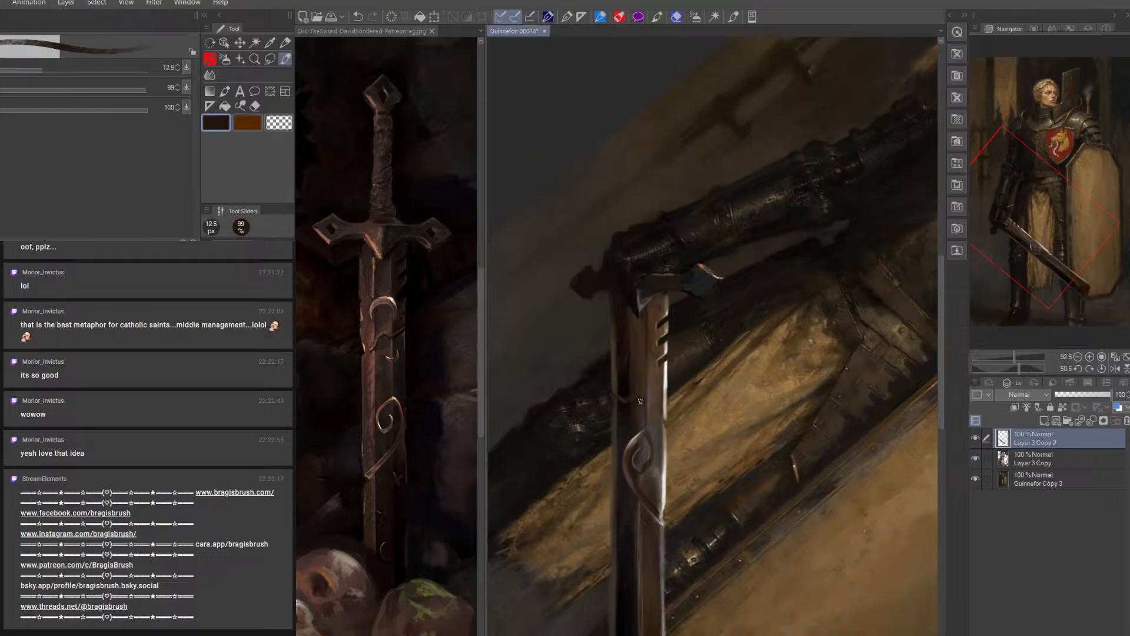
Extend the curved mark across the blade toward its notched edge with dark sampled tones at 8 to 12.5 px
{"action": "key", "text": "bracketleft"}
{"action": "key", "text": "bracketleft"}
{"action": "key", "text": "bracketright"}
{"action": "key", "text": "bracketright"}
{"action": "left_click", "coordinate": [624, 391], "text": "alt"}
{"action": "key", "text": "bracketleft"}
{"action": "key", "text": "bracketleft"}
{"action": "key", "text": "bracketleft"}
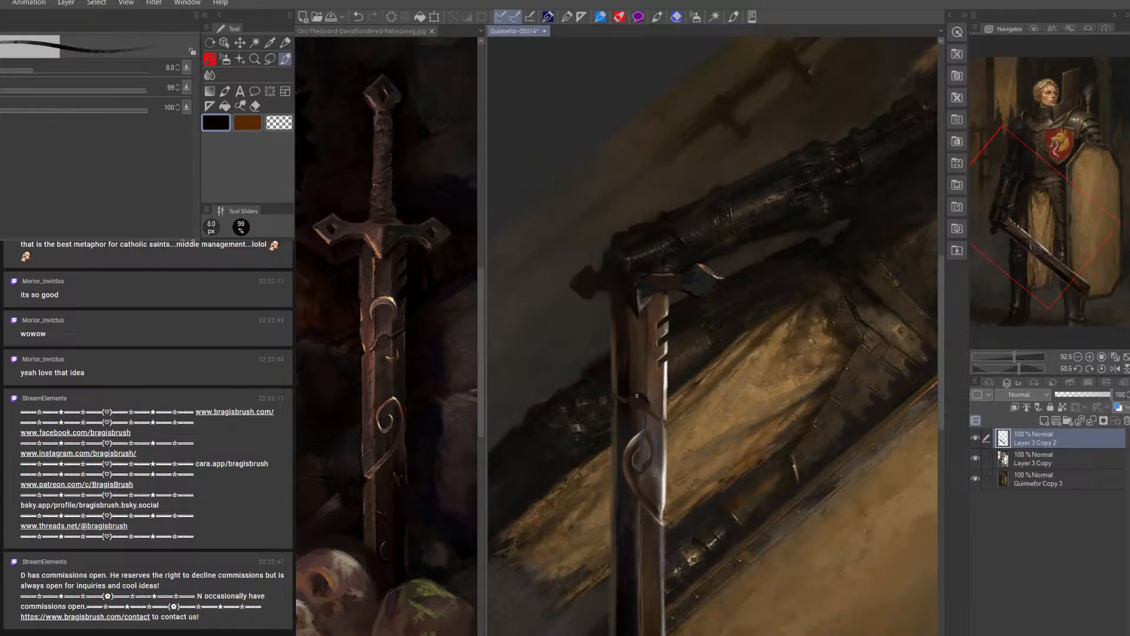
Refine the curved band and the blade surface around it with sampled browns at 6 and 8 px
{"action": "left_click", "coordinate": [643, 386], "text": "alt"}
{"action": "key", "text": "bracketleft"}
{"action": "key", "text": "bracketleft"}
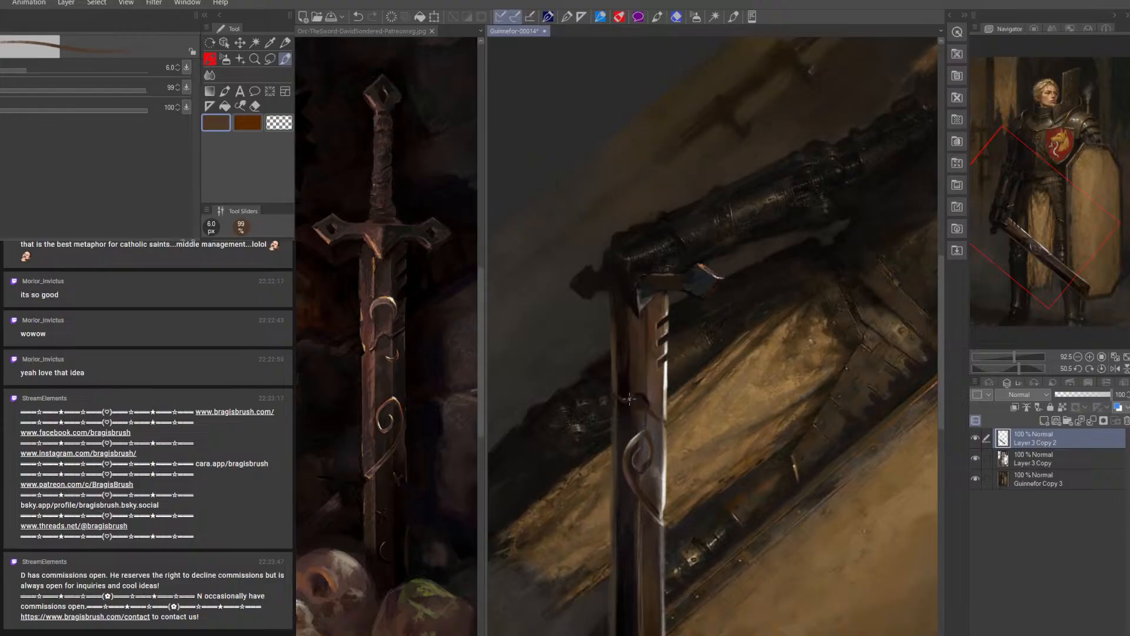
{"action": "left_click", "coordinate": [630, 352], "text": "alt"}
{"action": "key", "text": "bracketright"}
{"action": "key", "text": "bracketright"}
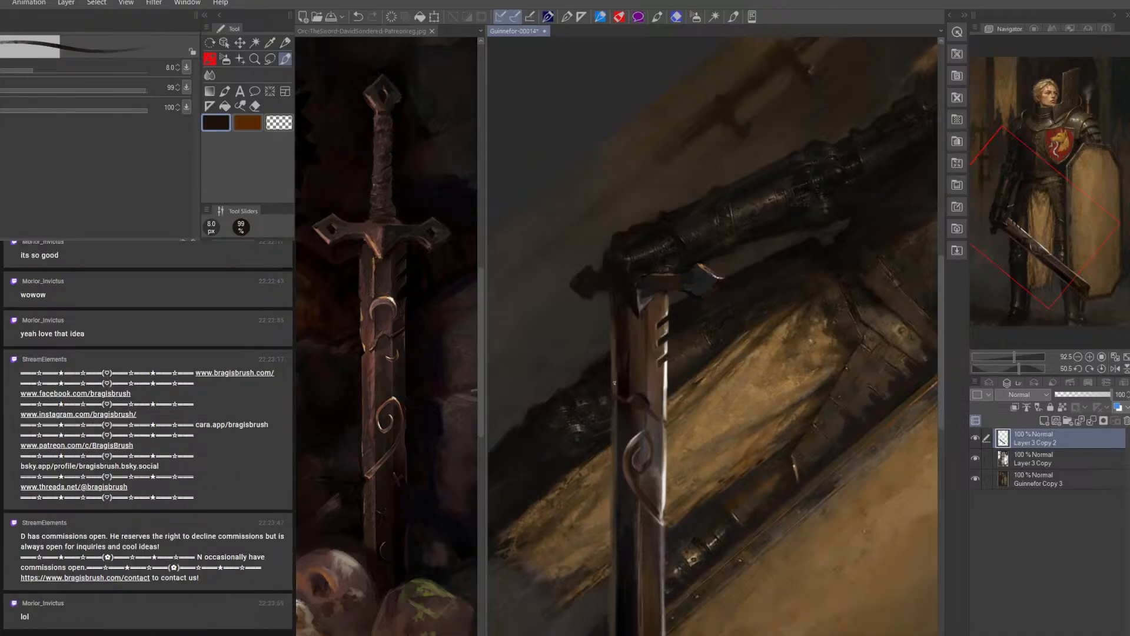
{"action": "left_click", "coordinate": [614, 383], "text": "alt"}
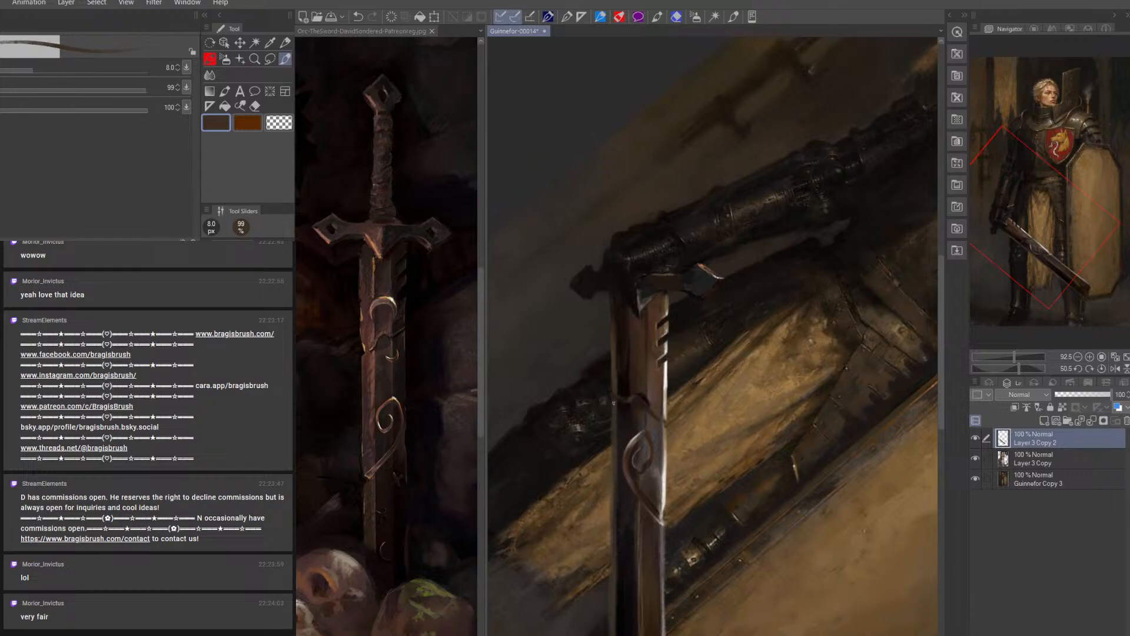
Darken the background beside the upper blade on Layer 3 Copy with sampled near-black at 20 to 25 px
{"action": "left_click", "coordinate": [1024, 458]}
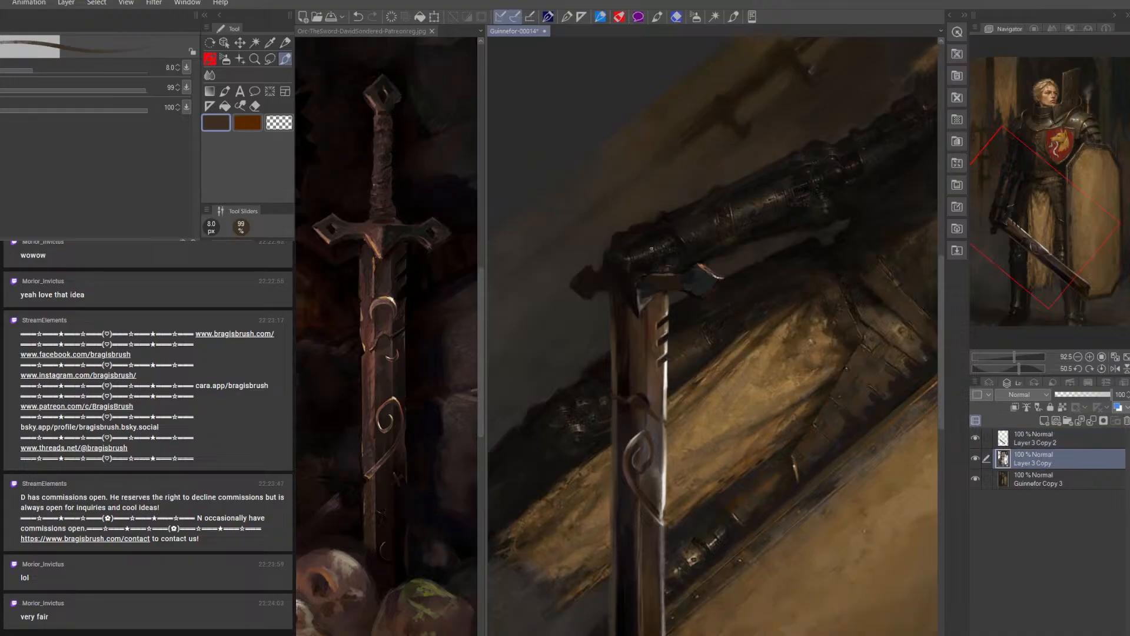
{"action": "left_click", "coordinate": [606, 370], "text": "alt"}
{"action": "key", "text": "bracketright"}
{"action": "key", "text": "bracketright"}
{"action": "key", "text": "bracketright"}
{"action": "key", "text": "bracketright"}
{"action": "key", "text": "bracketright"}
{"action": "key", "text": "bracketright"}
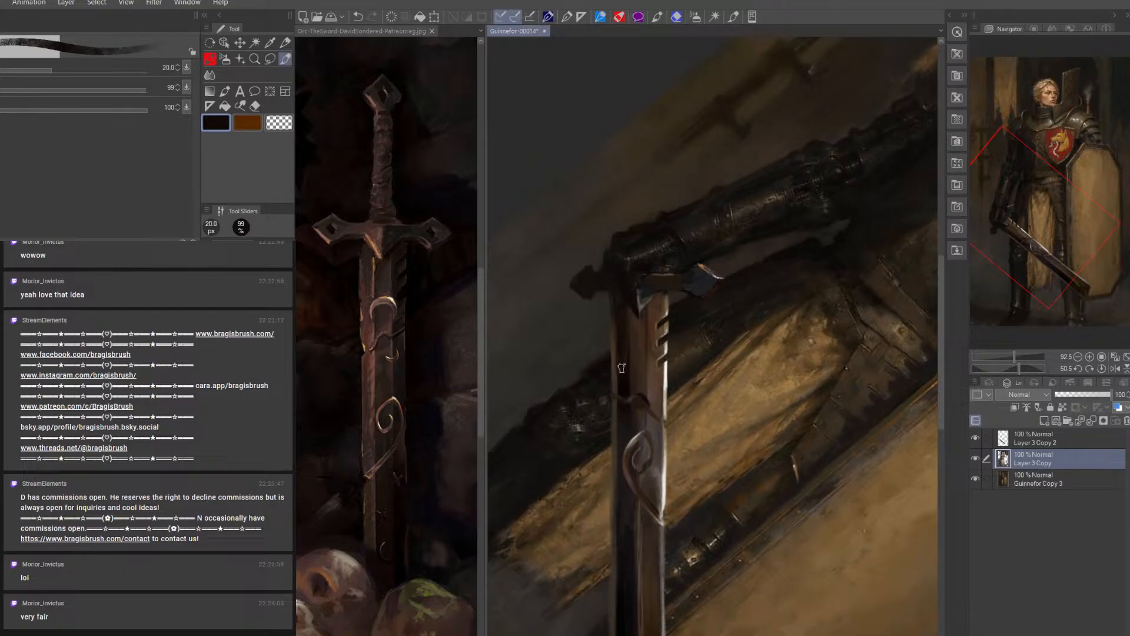
{"action": "left_click_drag", "start_coordinate": [593, 383], "coordinate": [585, 400]}
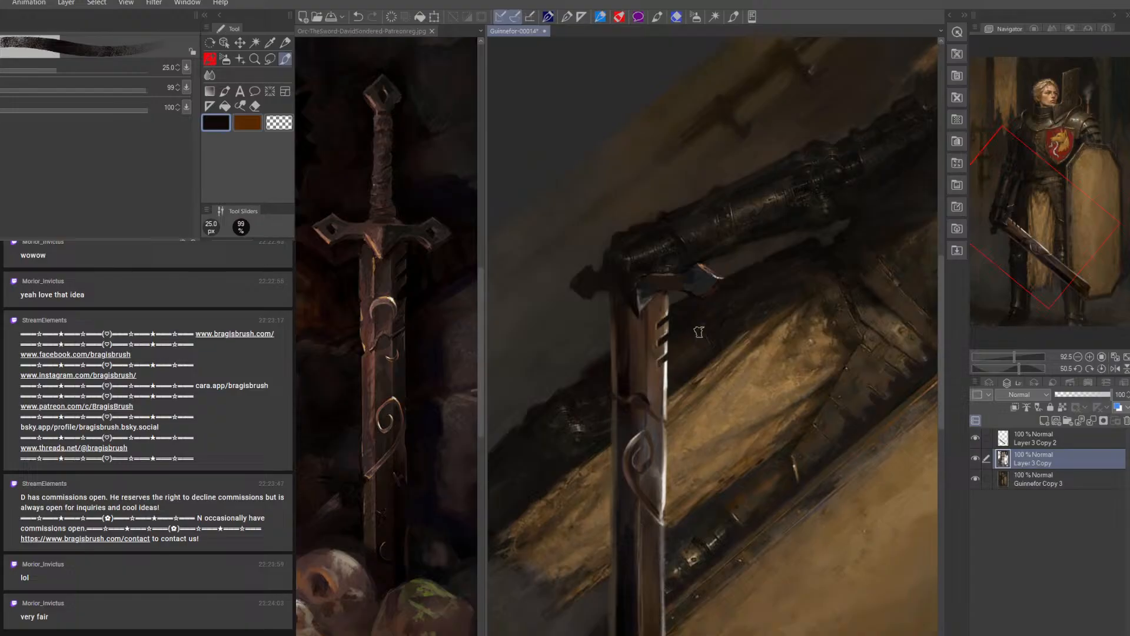
Reset the canvas rotation, fit the whole painting in view, and save it as a new file named Guinnefor-00015
{"action": "left_click", "coordinate": [1102, 368]}
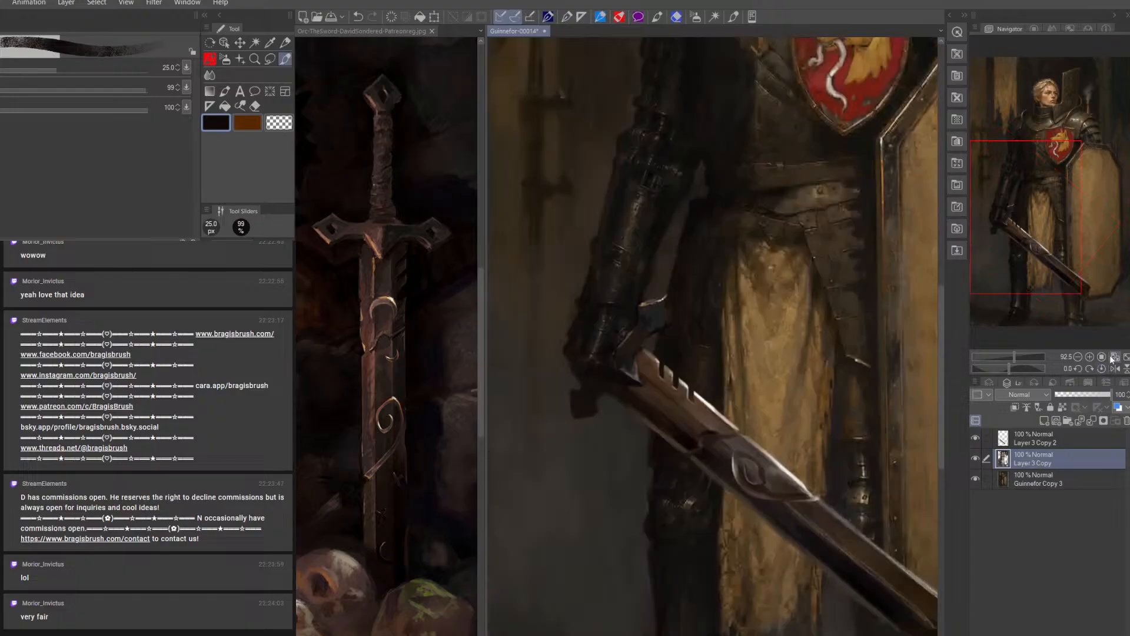
{"action": "left_click", "coordinate": [1116, 358]}
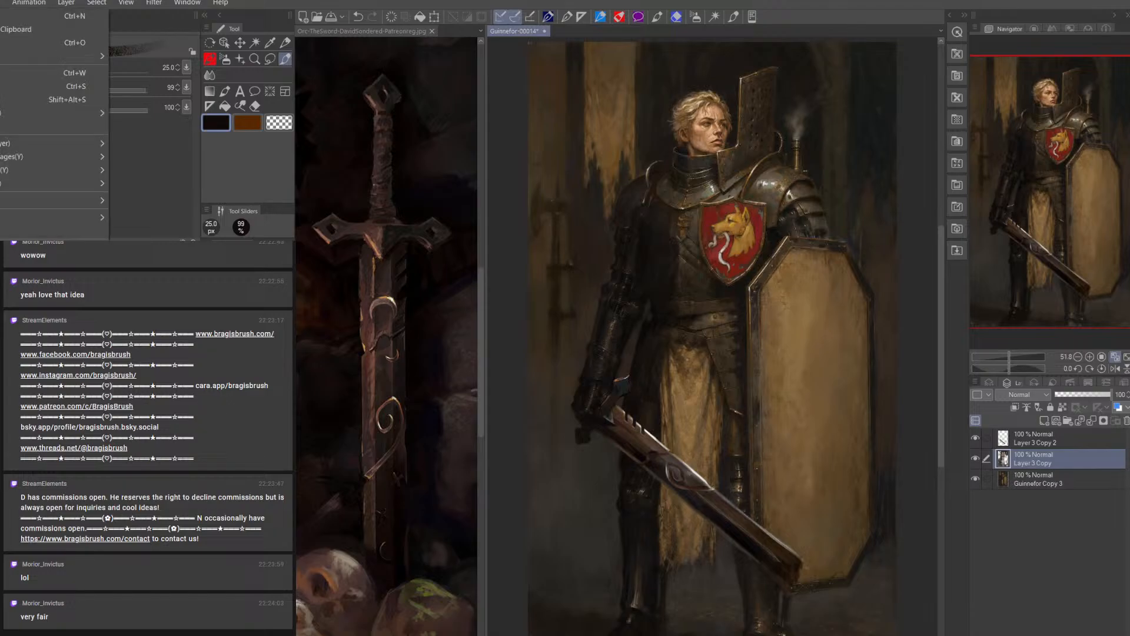
{"action": "key", "text": "shift+alt+s"}
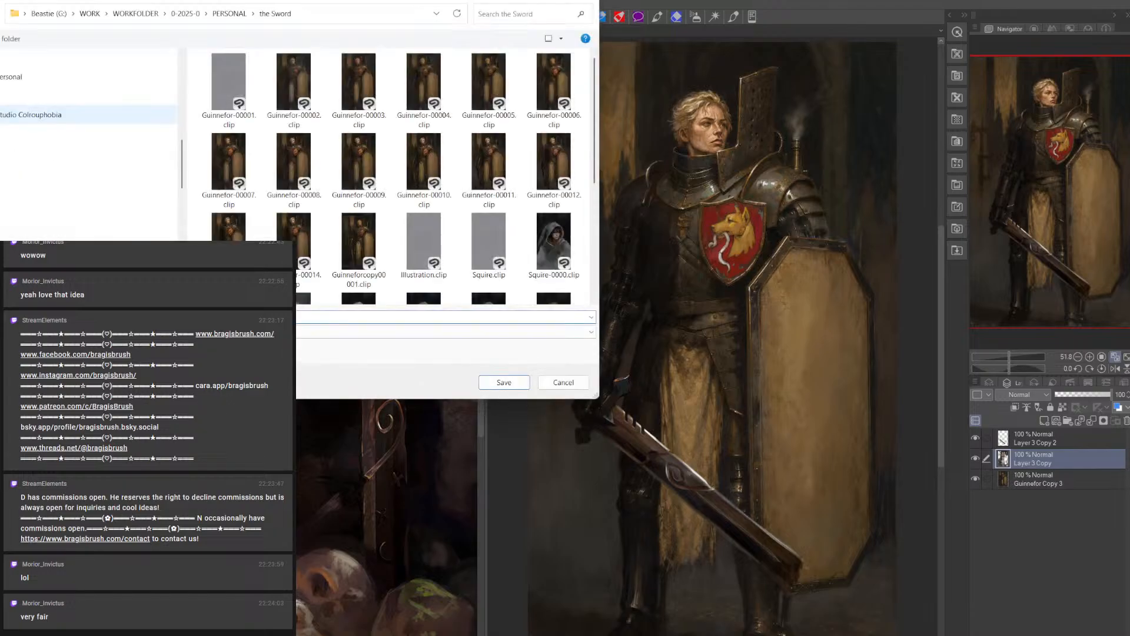
{"action": "key", "text": "Return"}
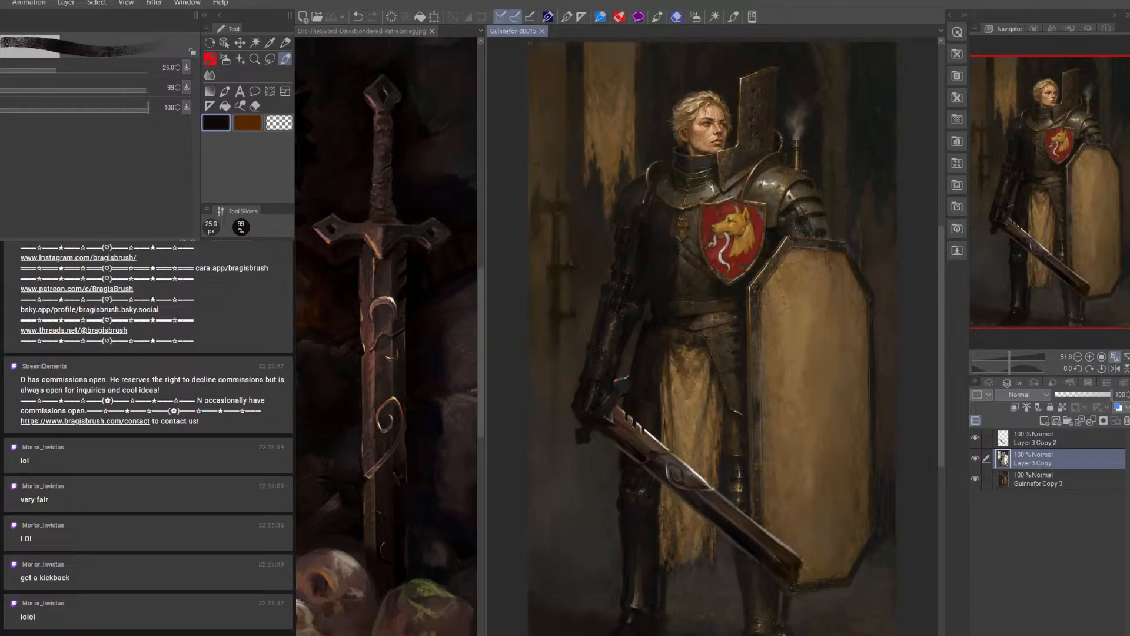
Add a layer clipped to Layer 3 Copy 2 and tone the sword with sampled dark colors at 20 to 45 px
{"action": "left_click", "coordinate": [1044, 420]}
{"action": "left_click", "coordinate": [1016, 408]}
{"action": "key", "text": "bracketleft"}
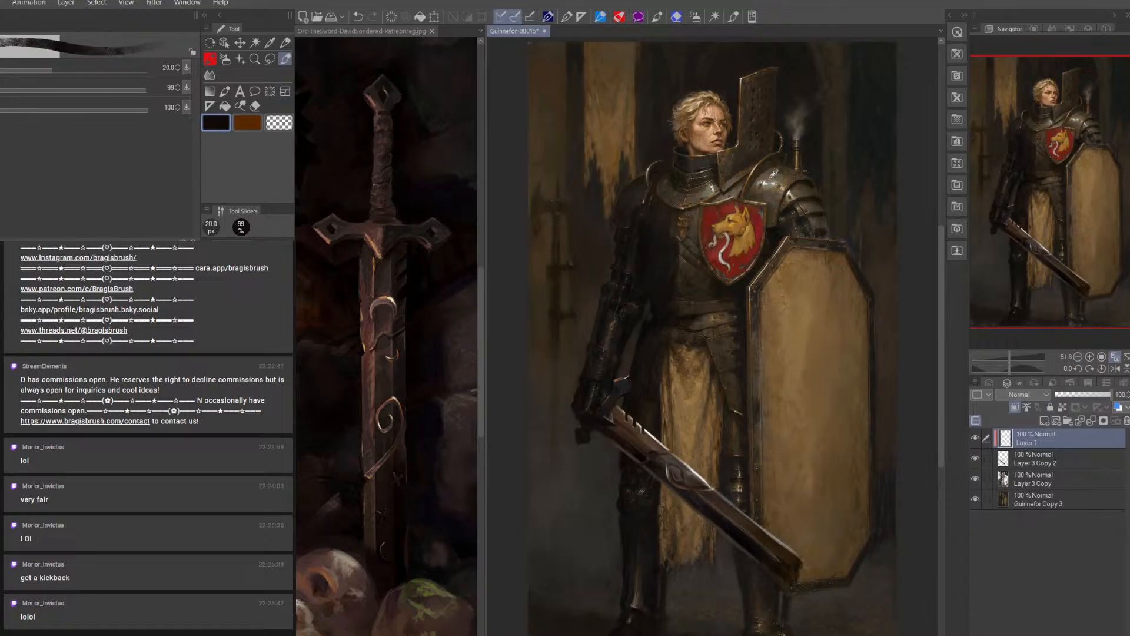
{"action": "left_click", "coordinate": [737, 164], "text": "alt"}
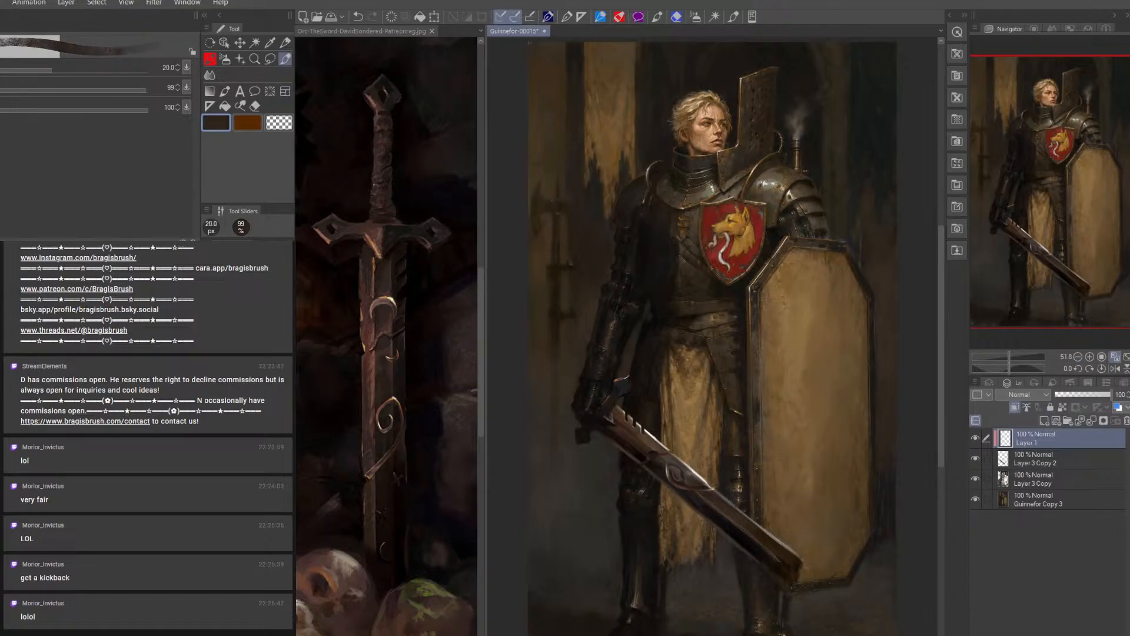
{"action": "key", "text": "bracketright"}
{"action": "key", "text": "bracketright"}
{"action": "key", "text": "bracketright"}
{"action": "key", "text": "bracketright"}
{"action": "key", "text": "bracketright"}
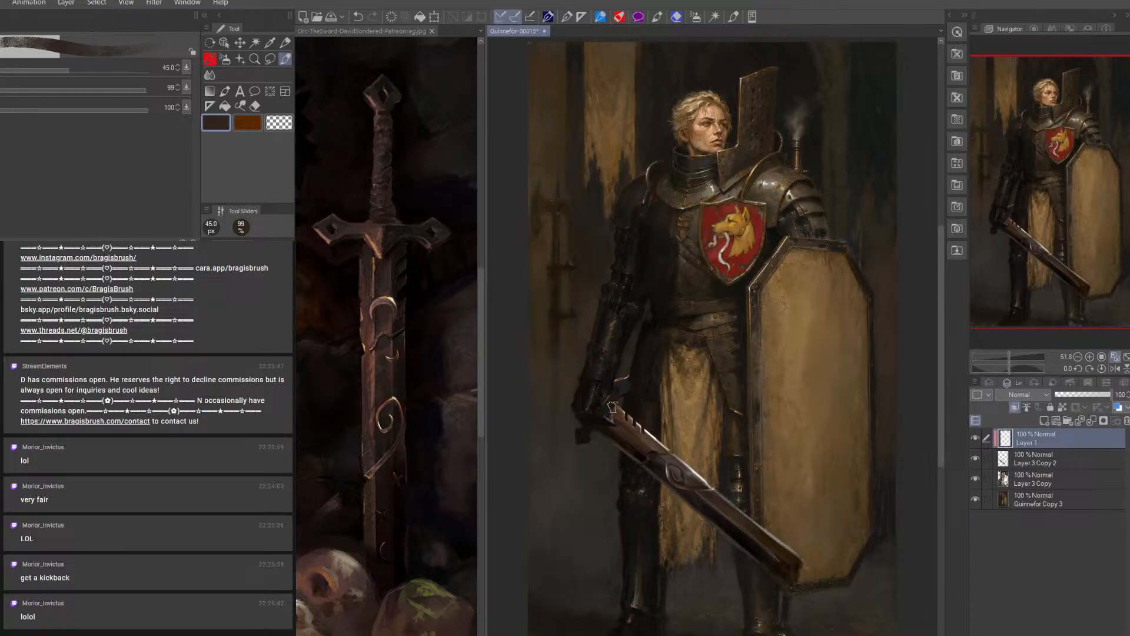
{"action": "key", "text": "bracketleft"}
{"action": "key", "text": "bracketleft"}
{"action": "key", "text": "bracketleft"}
{"action": "key", "text": "bracketleft"}
{"action": "key", "text": "bracketright"}
{"action": "key", "text": "bracketright"}
{"action": "key", "text": "bracketleft"}
{"action": "key", "text": "bracketleft"}
Set the clipped layer's blending mode to Overlay and glaze the sword with a sampled gray at 45 px
{"action": "left_click", "coordinate": [1043, 395]}
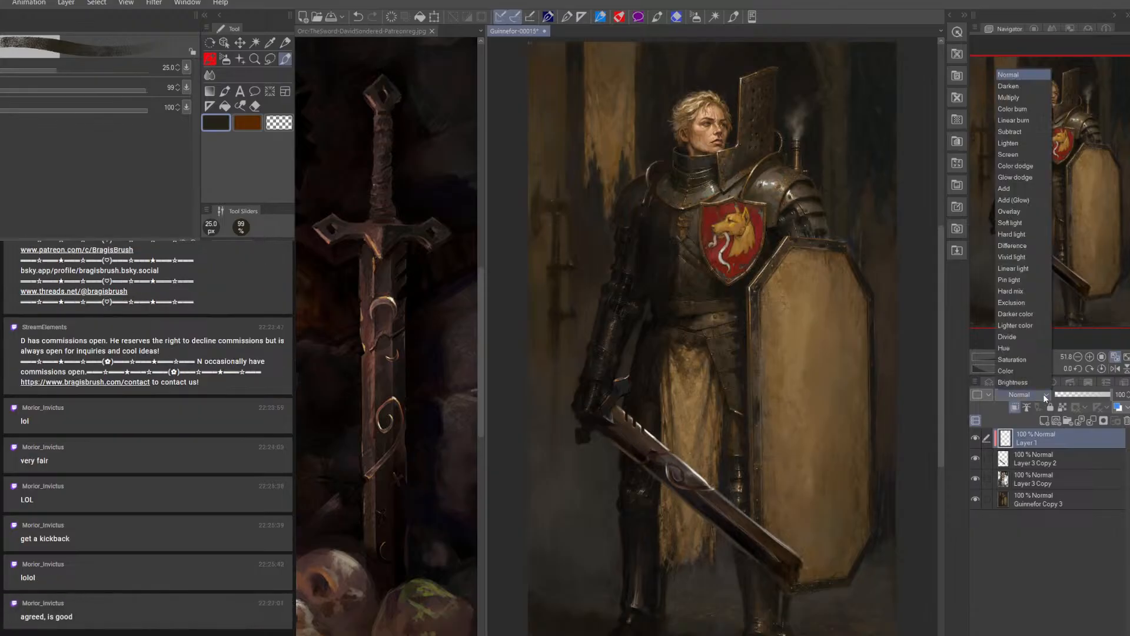
{"action": "left_click", "coordinate": [1024, 211]}
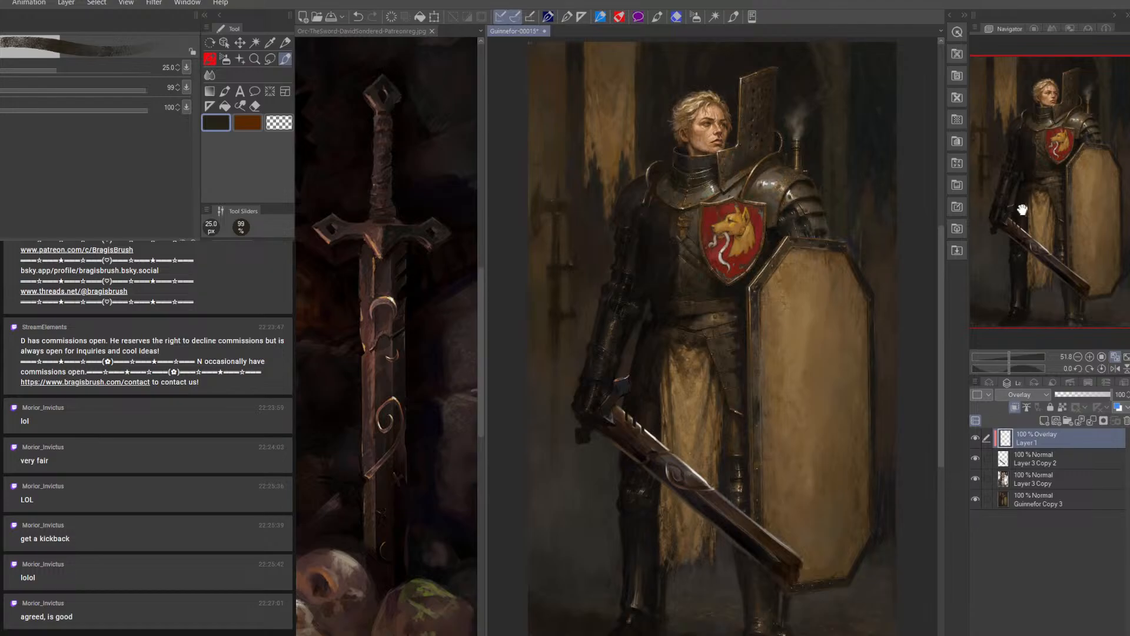
{"action": "key", "text": "bracketright"}
{"action": "key", "text": "bracketright"}
{"action": "key", "text": "bracketright"}
{"action": "left_click", "coordinate": [780, 190], "text": "alt"}
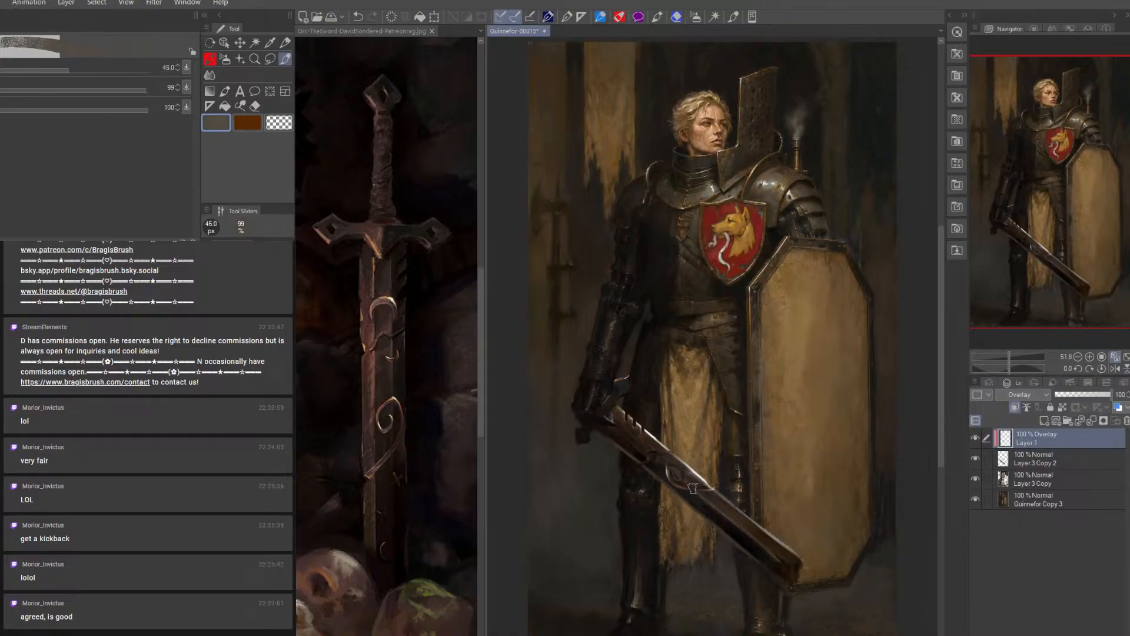
Brighten the blade's edge near the spiral ornament on the overlay layer with light gray at 10 to 12.5 px
{"action": "key", "text": "bracketleft"}
{"action": "key", "text": "bracketleft"}
{"action": "key", "text": "bracketleft"}
{"action": "key", "text": "bracketleft"}
{"action": "key", "text": "bracketleft"}
{"action": "key", "text": "bracketleft"}
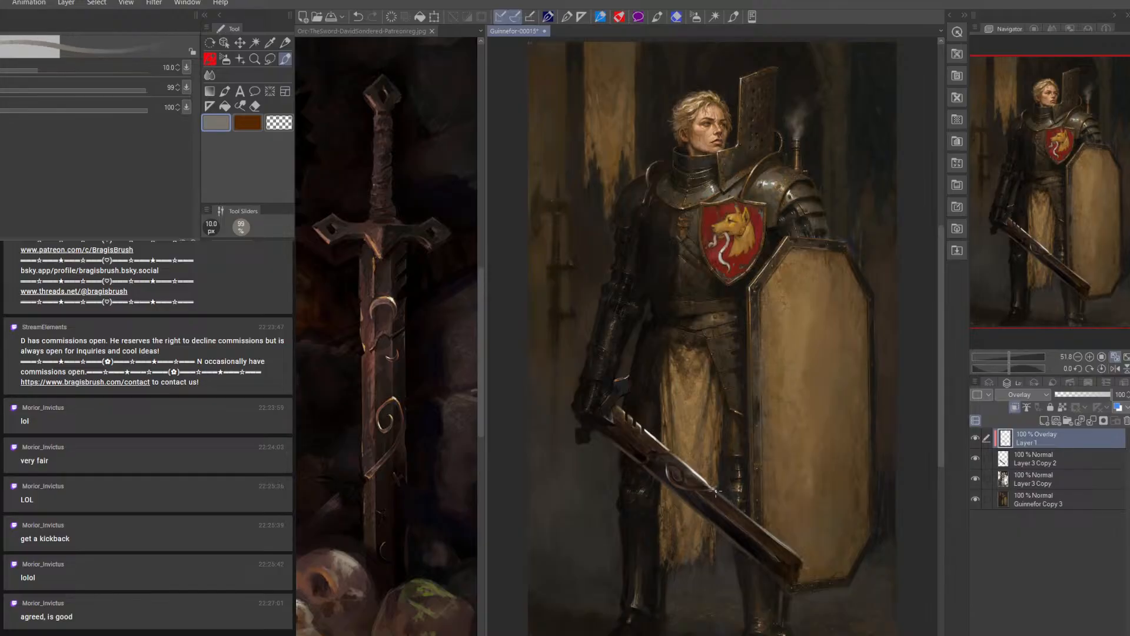
{"action": "key", "text": "bracketright"}
{"action": "left_click", "coordinate": [706, 476], "text": "alt"}
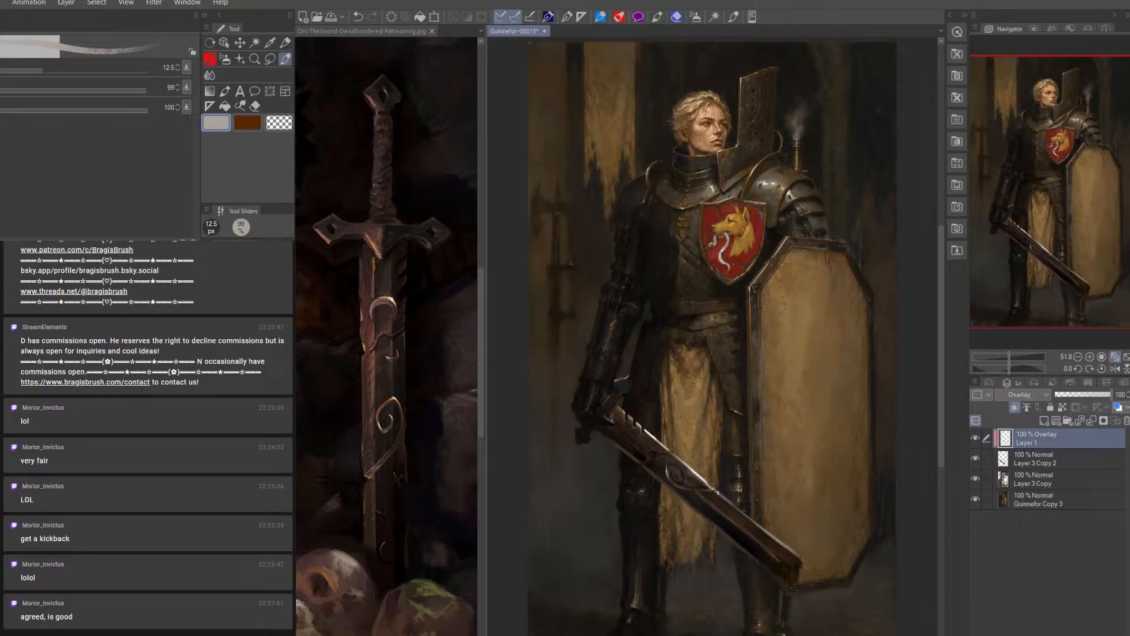
Paint a light gray highlight along the blade's edge below the spiral ornament on Layer 3 Copy 2 at 9 to 10 px
{"action": "left_click", "coordinate": [1041, 458]}
{"action": "key", "text": "bracketleft"}
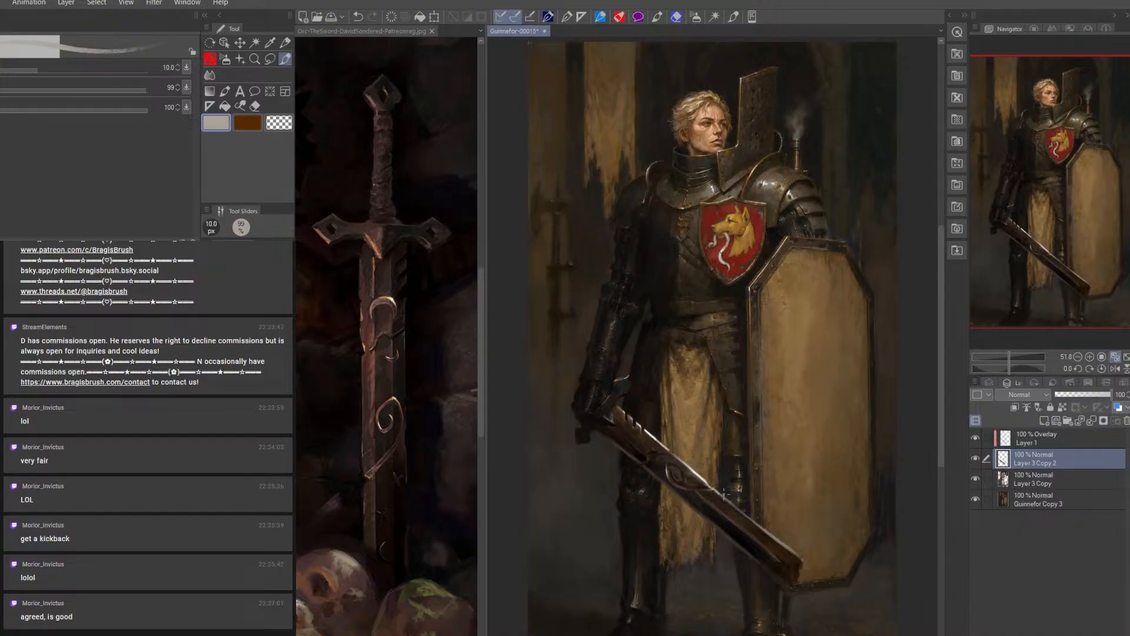
{"action": "key", "text": "bracketright"}
{"action": "key", "text": "bracketleft"}
{"action": "key", "text": "bracketleft"}
Clean up the sword's highlights on the overlay layer and Layer 3 Copy 2 with an eraser reduced to 7 px
{"action": "left_click", "coordinate": [1038, 437]}
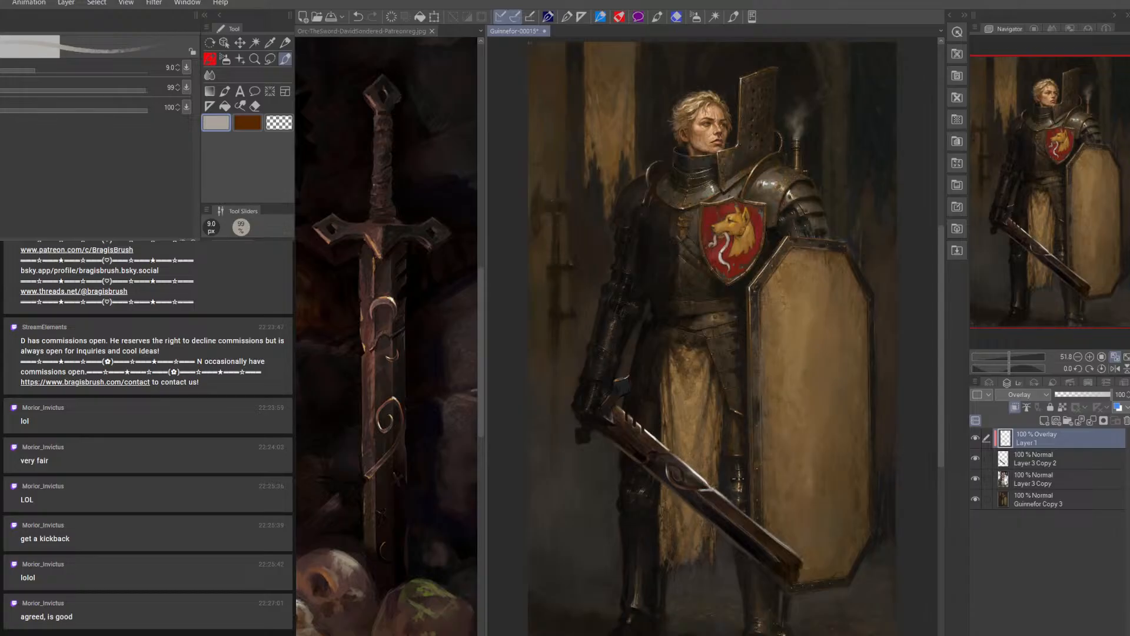
{"action": "left_click", "coordinate": [255, 106]}
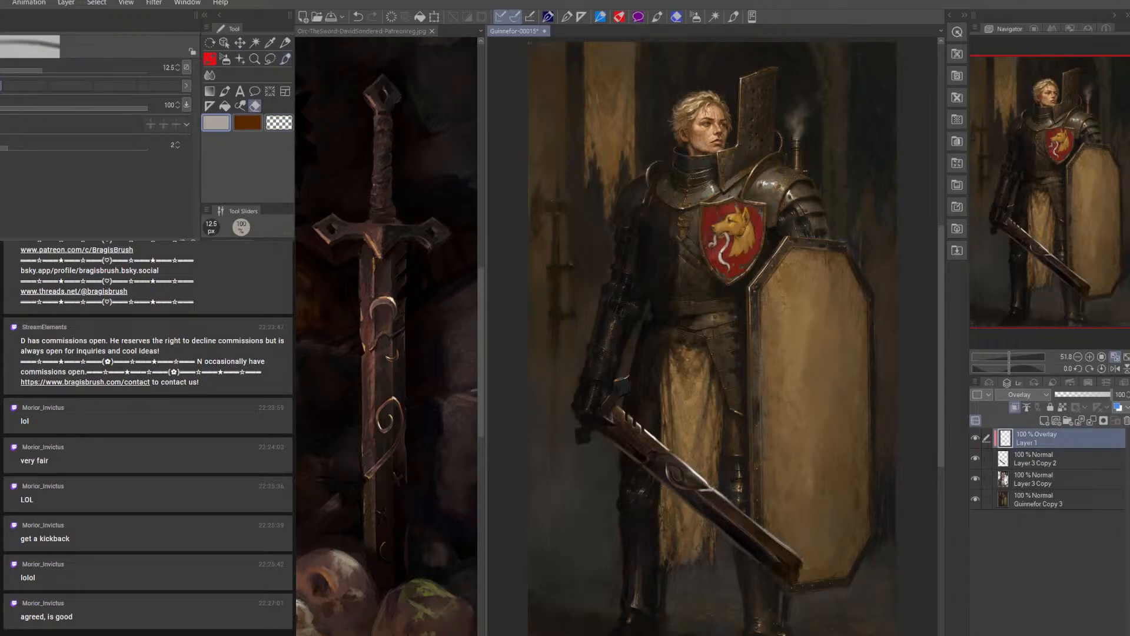
{"action": "key", "text": "bracketleft"}
{"action": "key", "text": "bracketleft"}
{"action": "left_click", "coordinate": [1032, 456]}
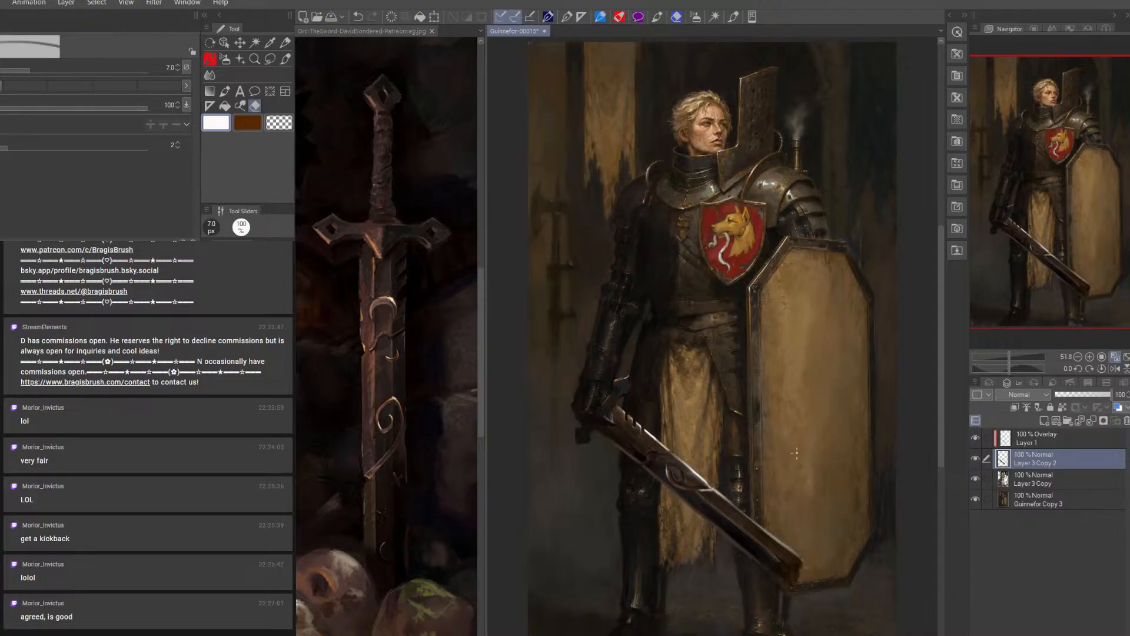
{"action": "mouse_move", "coordinate": [792, 462]}
{"action": "left_mouse_down"}
{"action": "mouse_move", "coordinate": [810, 306]}
{"action": "mouse_move", "coordinate": [835, 323]}
{"action": "mouse_move", "coordinate": [760, 223]}
{"action": "left_mouse_up"}
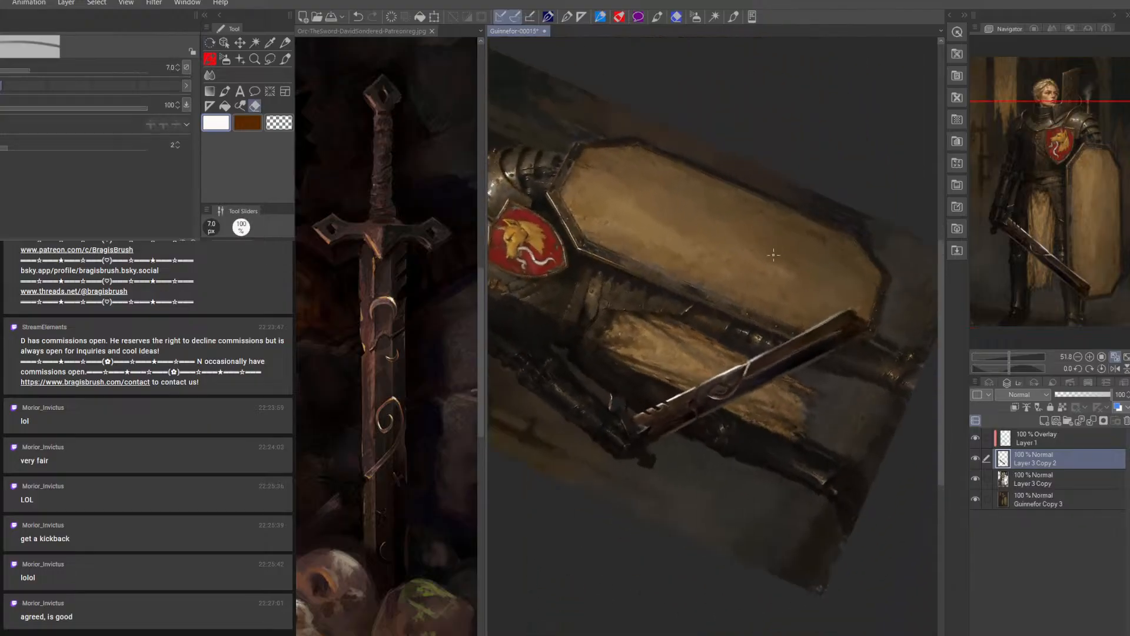
{"action": "key", "text": "bracketright"}
Hide the overlay layer and sharpen the blade's edge at the spiral ornament with sampled near-black at 12.5 px and off-white at 8 px
{"action": "left_click", "coordinate": [285, 59]}
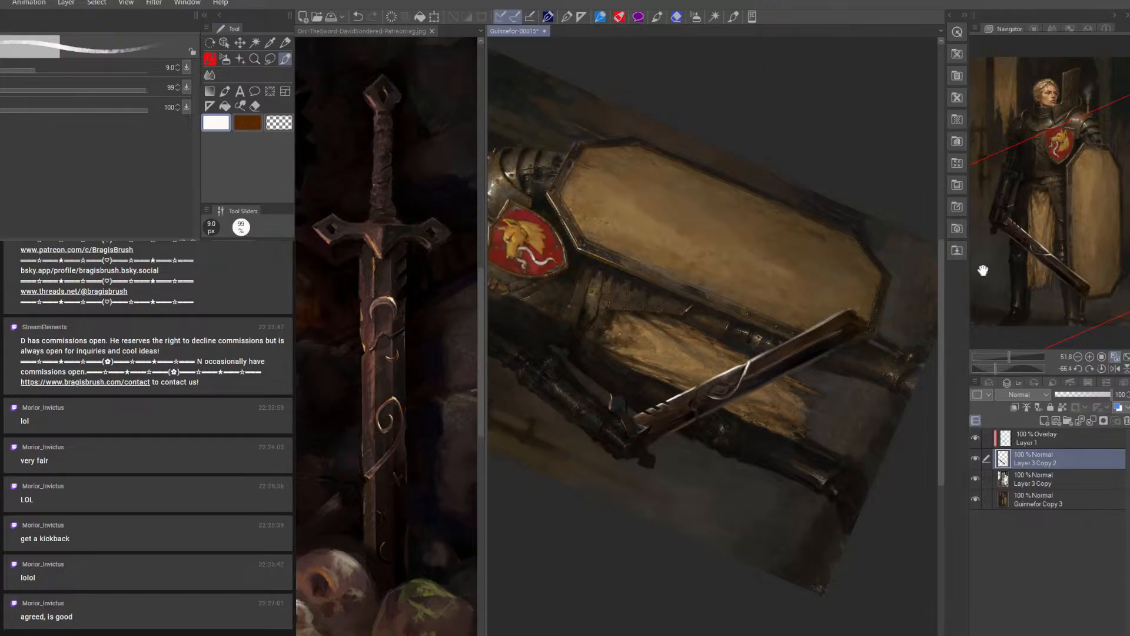
{"action": "left_click", "coordinate": [976, 438]}
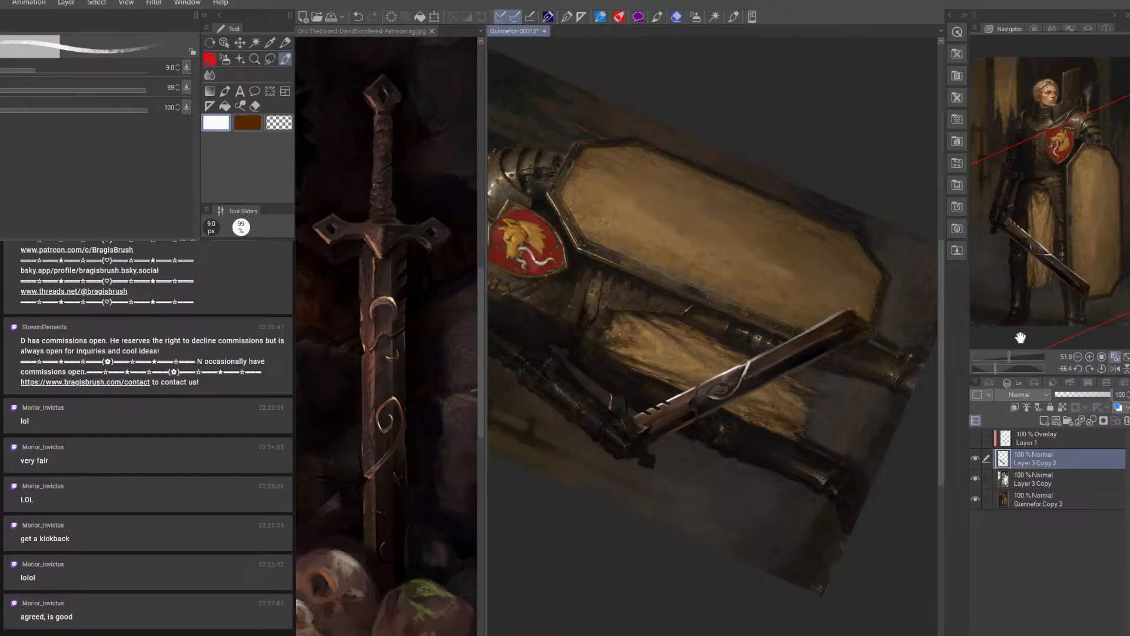
{"action": "left_click", "coordinate": [714, 399], "text": "alt"}
{"action": "key", "text": "]"}
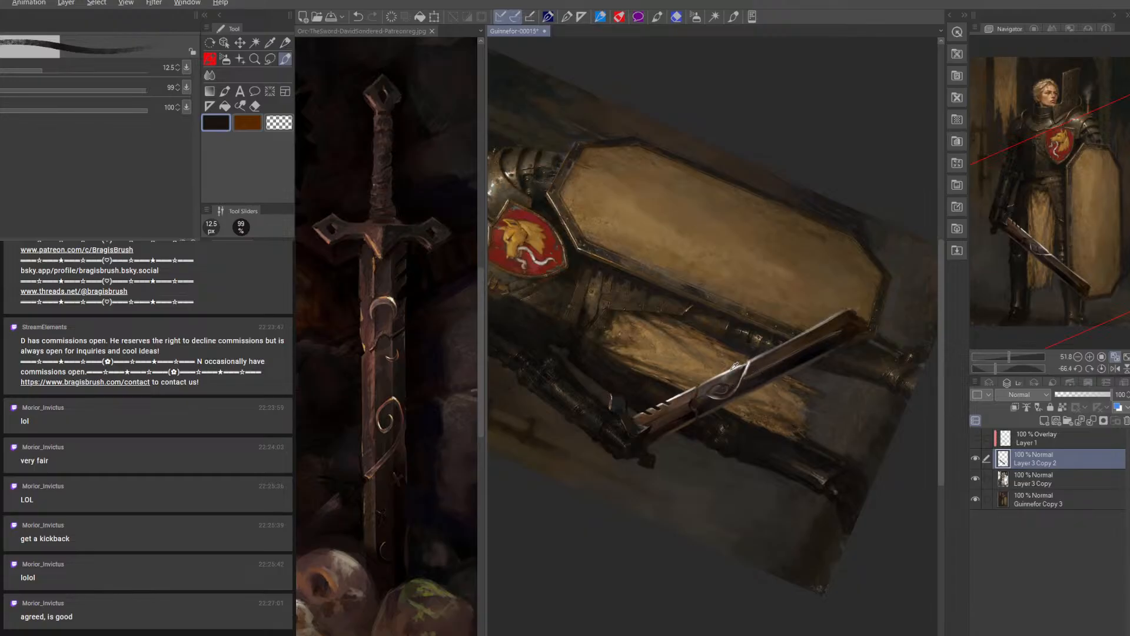
{"action": "left_click", "coordinate": [736, 366], "text": "alt"}
{"action": "key", "text": "["}
{"action": "key", "text": "["}
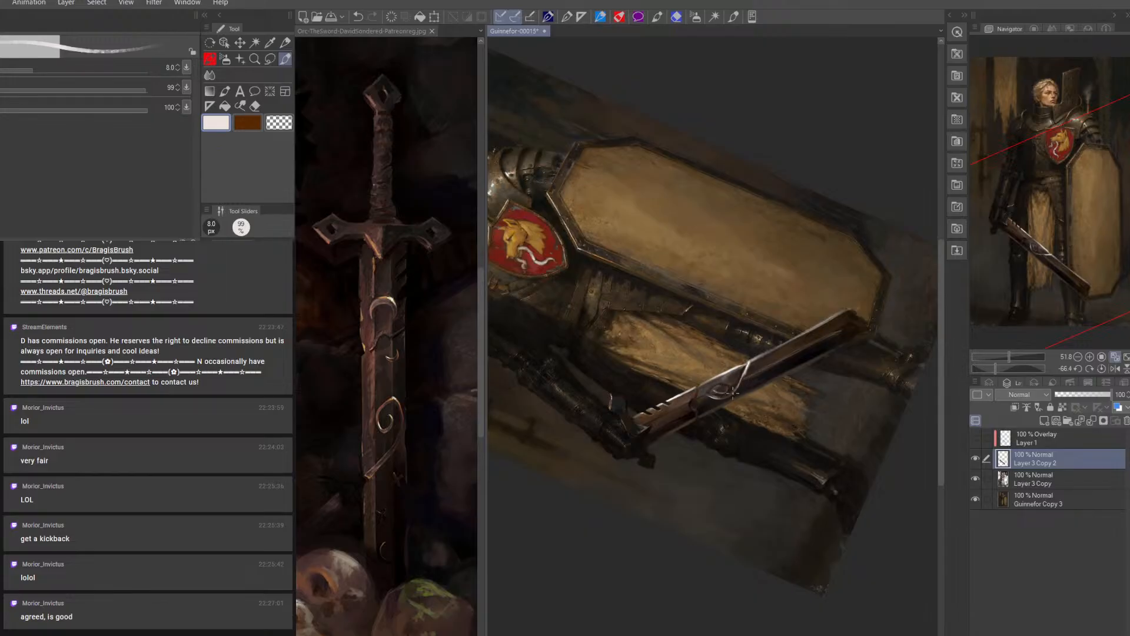
Rework the blade's surface from the spiral ornament to the tip with sampled near-black and dark brown at 17.5 to 25 px
{"action": "left_click", "coordinate": [765, 375], "text": "alt"}
{"action": "key", "text": "]"}
{"action": "key", "text": "]"}
{"action": "key", "text": "]"}
{"action": "key", "text": "]"}
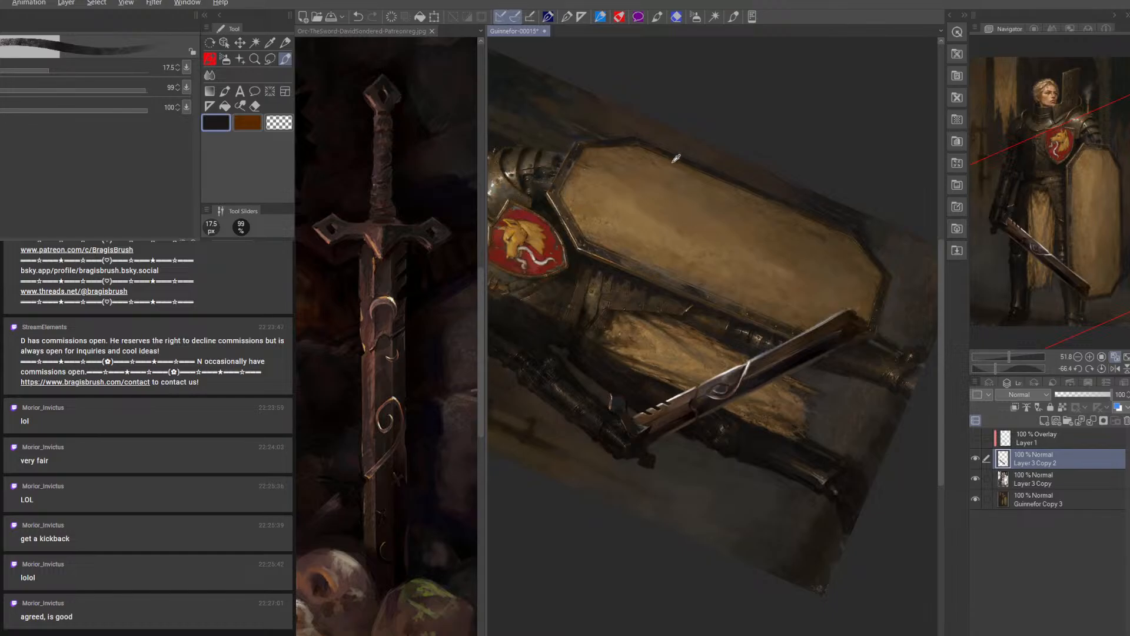
{"action": "left_click", "coordinate": [534, 296], "text": "alt"}
{"action": "key", "text": "]"}
{"action": "key", "text": "]"}
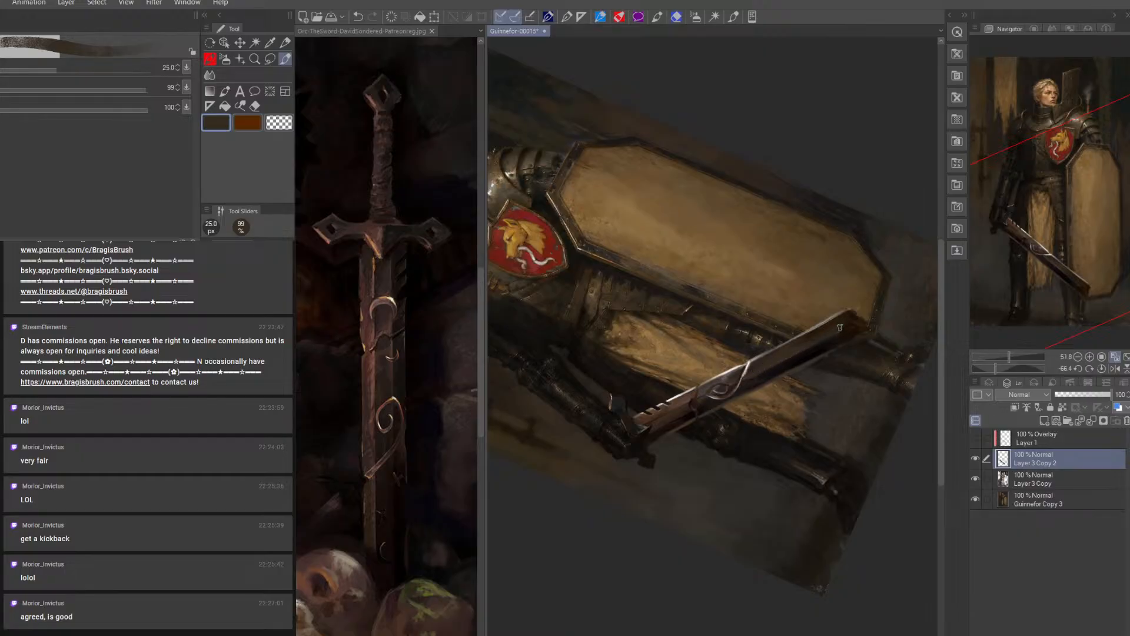
Rework the blade's bright edge between the spiral ornament and the tip with sampled dark gray at 15 px and off-white at 10 px
{"action": "left_click", "coordinate": [712, 384], "text": "alt"}
{"action": "key", "text": "bracketleft"}
{"action": "key", "text": "bracketleft"}
{"action": "key", "text": "bracketleft"}
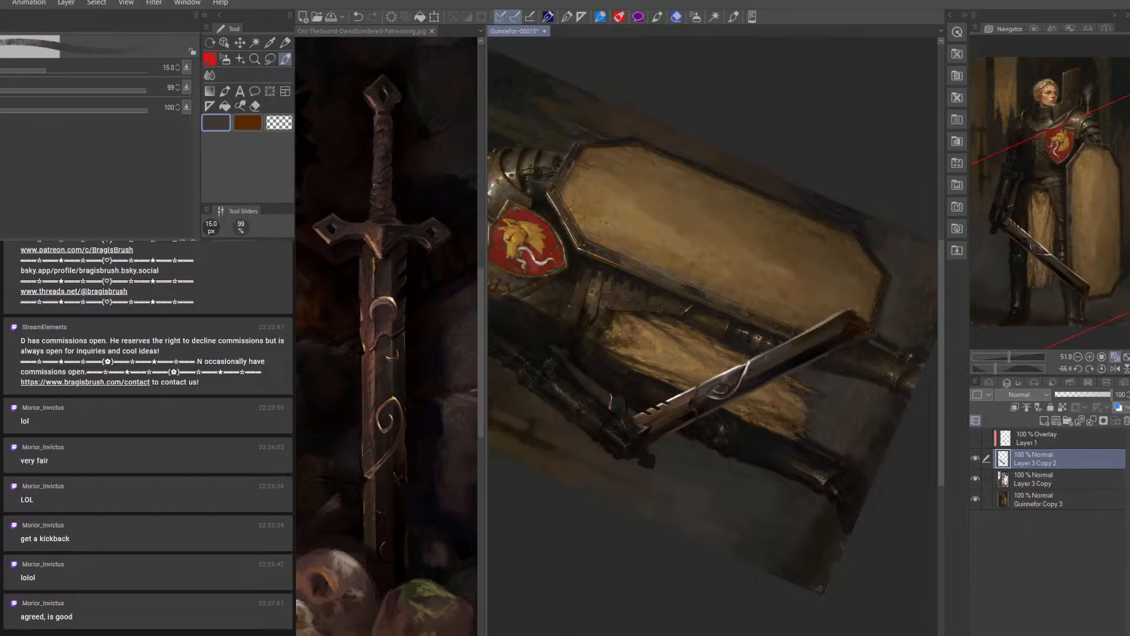
{"action": "left_click", "coordinate": [735, 365], "text": "alt"}
{"action": "key", "text": "bracketleft"}
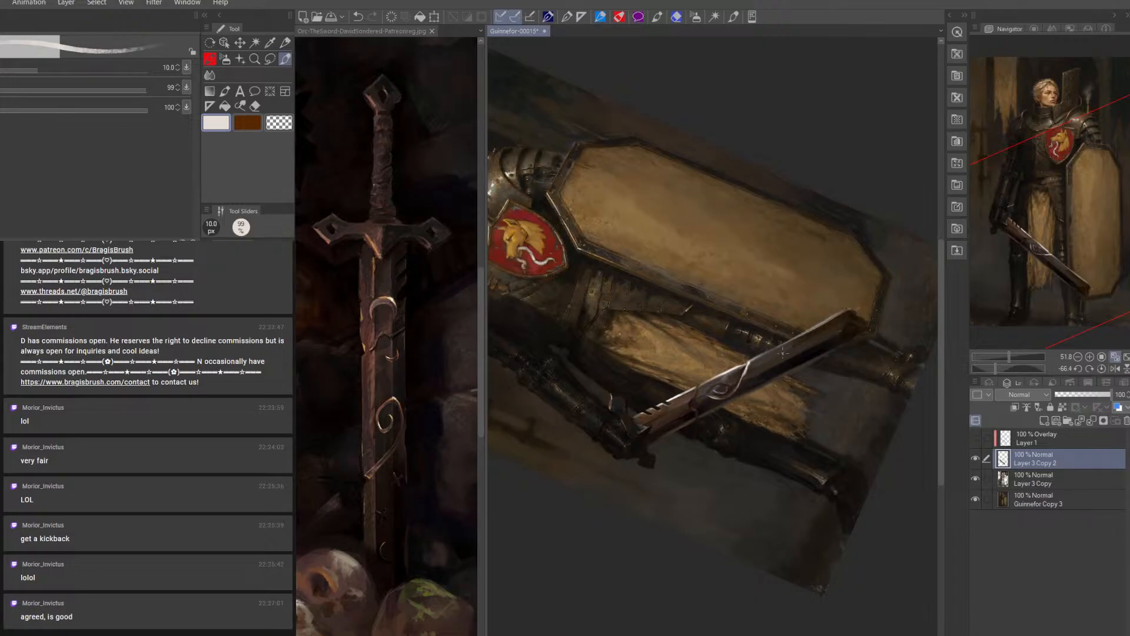
{"action": "key", "text": "bracketleft"}
{"action": "key", "text": "bracketleft"}
Define the sword's tip with sampled near-black at 10 to 15 px and touch up the blade with dark brown at 10 px
{"action": "left_click", "coordinate": [850, 314], "text": "alt"}
{"action": "key", "text": "]"}
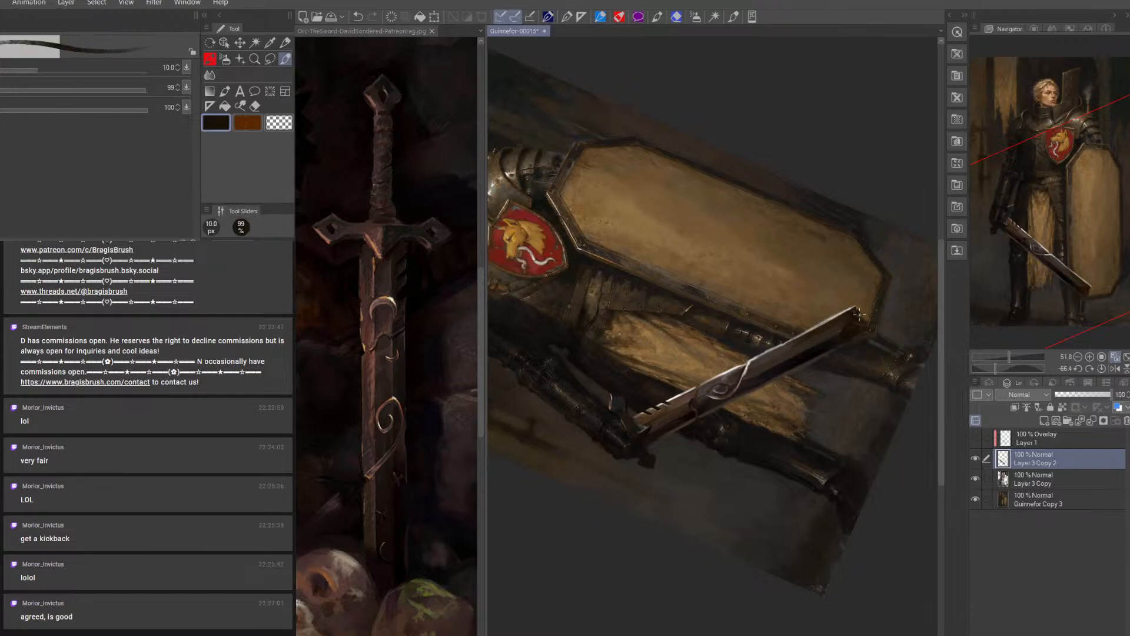
{"action": "key", "text": "]"}
{"action": "key", "text": "]"}
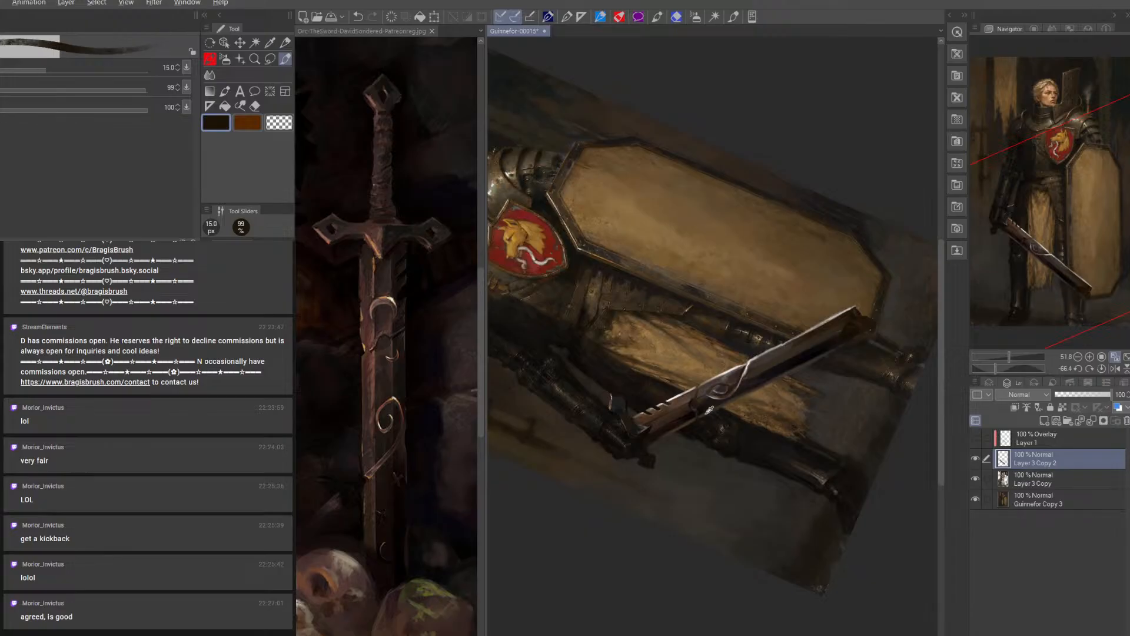
{"action": "left_click", "coordinate": [692, 419], "text": "alt"}
{"action": "key", "text": "bracketleft"}
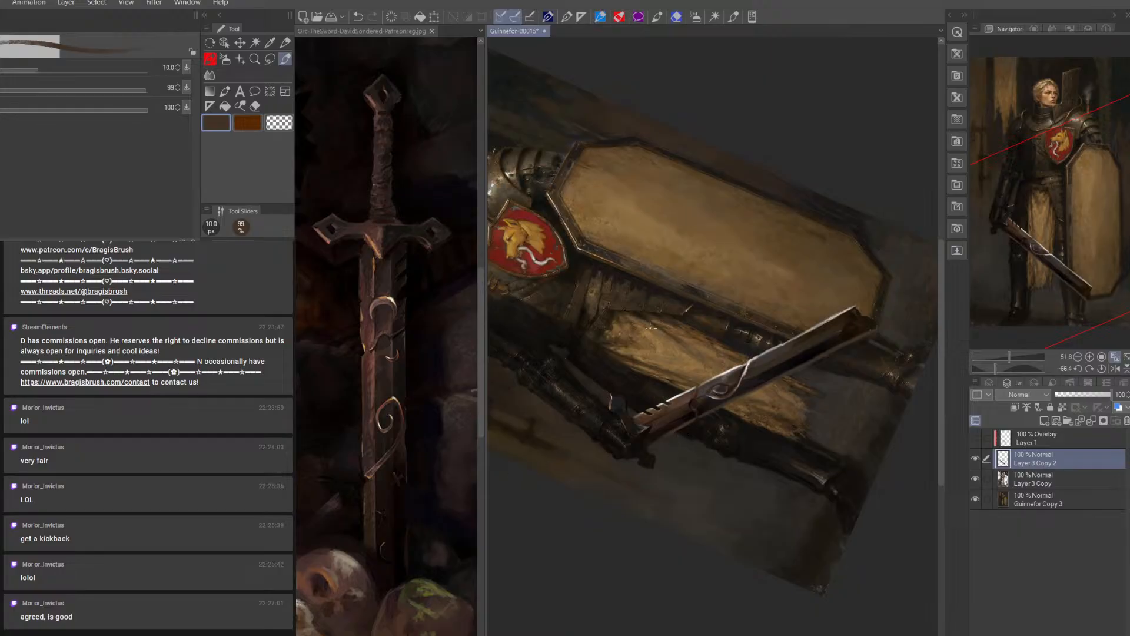
Blend the blade's shadowed face toward the tip with sampled near-black at 17.5 px and dark reddish brown at 17.5 to 20 px
{"action": "left_click", "coordinate": [577, 325], "text": "alt"}
{"action": "key", "text": "bracketright"}
{"action": "key", "text": "bracketright"}
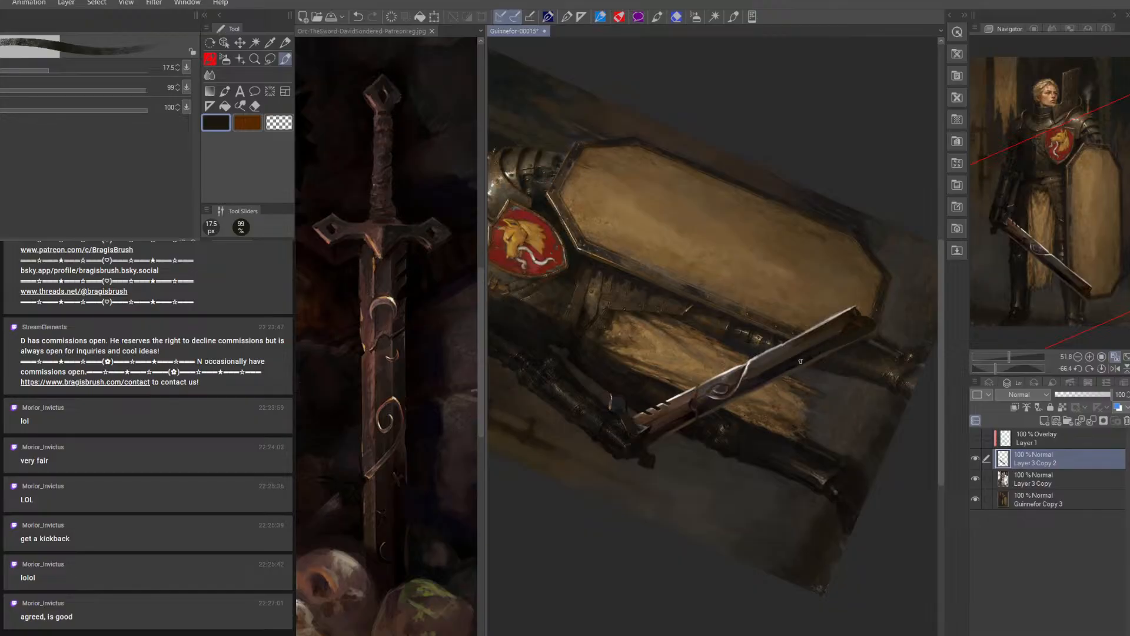
{"action": "left_click", "coordinate": [671, 418], "text": "alt"}
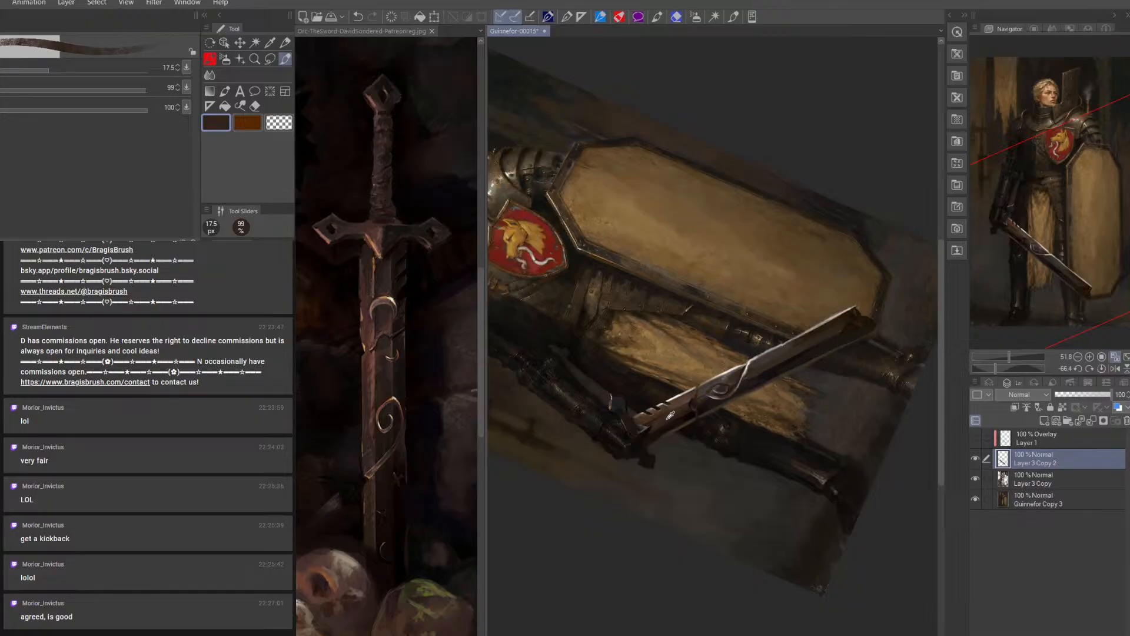
{"action": "key", "text": "]"}
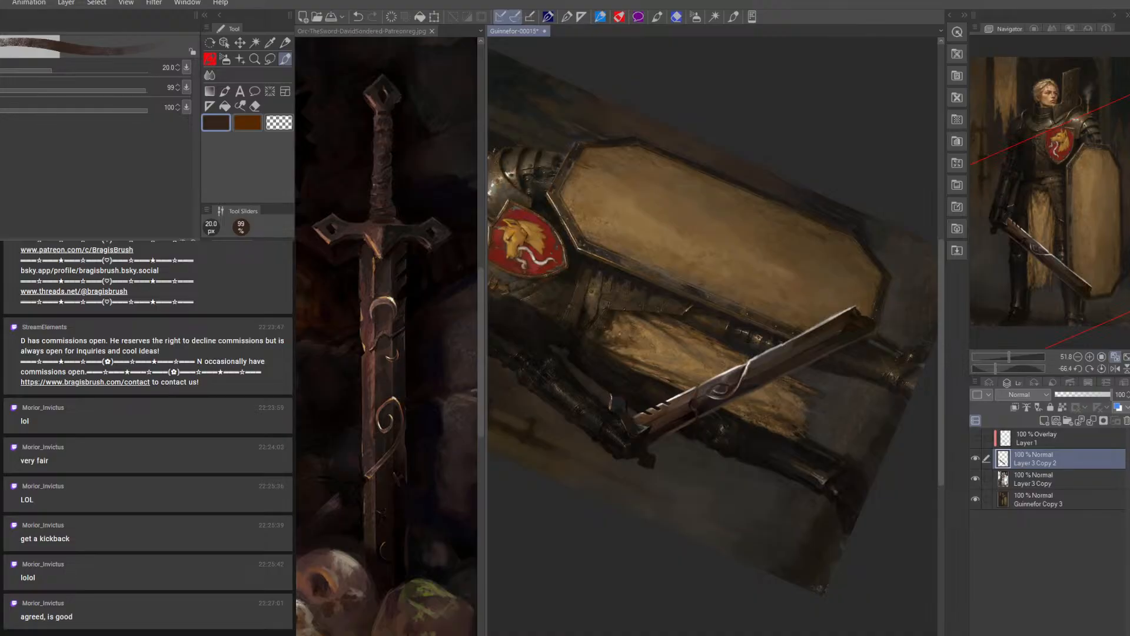
Add fine dark orange-brown rust tones to the blade at 9 px and tidy the strokes with a 9 px eraser
{"action": "key", "text": "bracketleft"}
{"action": "key", "text": "bracketleft"}
{"action": "key", "text": "bracketleft"}
{"action": "key", "text": "bracketleft"}
{"action": "key", "text": "bracketleft"}
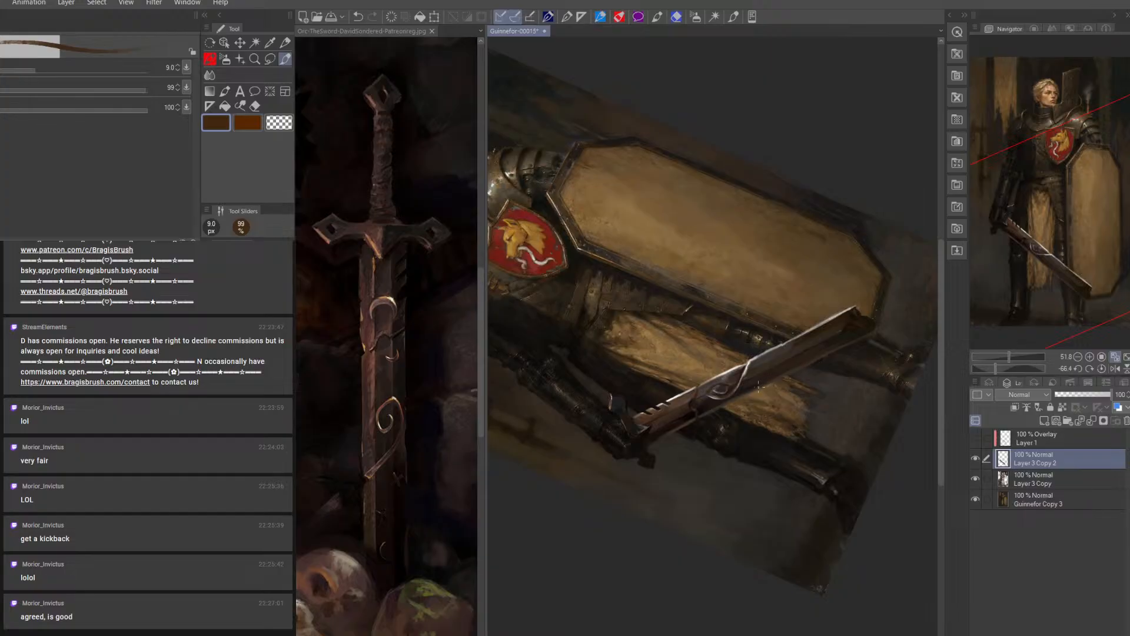
{"action": "left_click", "coordinate": [255, 106]}
{"action": "key", "text": "bracketright"}
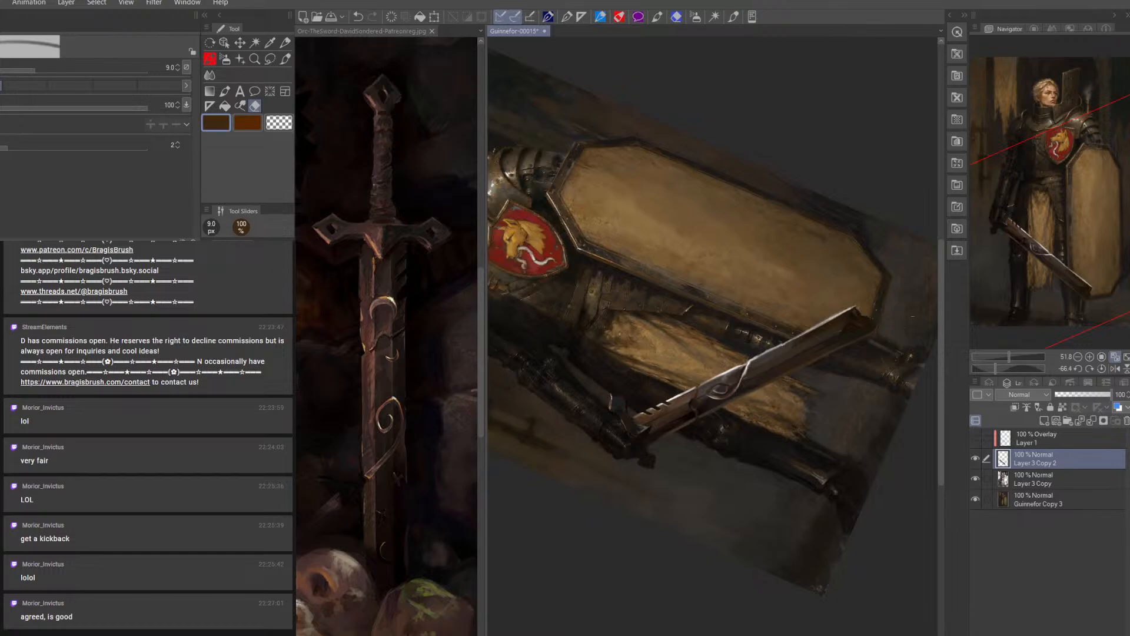
{"action": "left_click", "coordinate": [285, 59]}
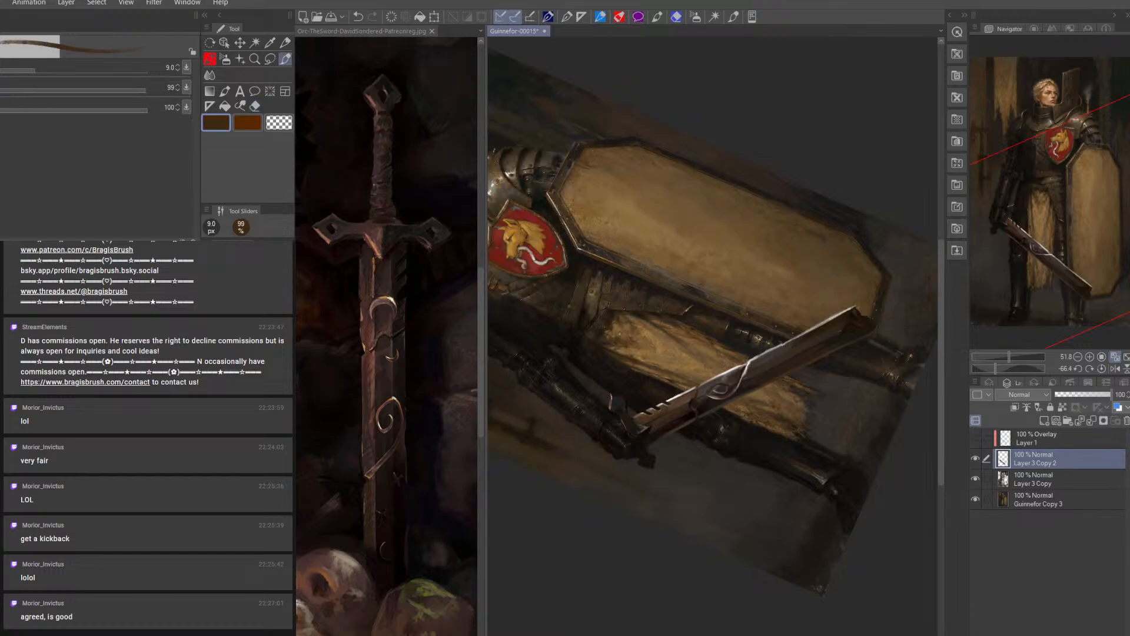
Darken the area around and just beyond the sword's tip with sampled near-black at 17.5 px
{"action": "left_click", "coordinate": [874, 341], "text": "alt"}
{"action": "key", "text": "bracketright"}
{"action": "left_click_drag", "start_coordinate": [862, 321], "coordinate": [871, 328]}
{"action": "key", "text": "bracketright"}
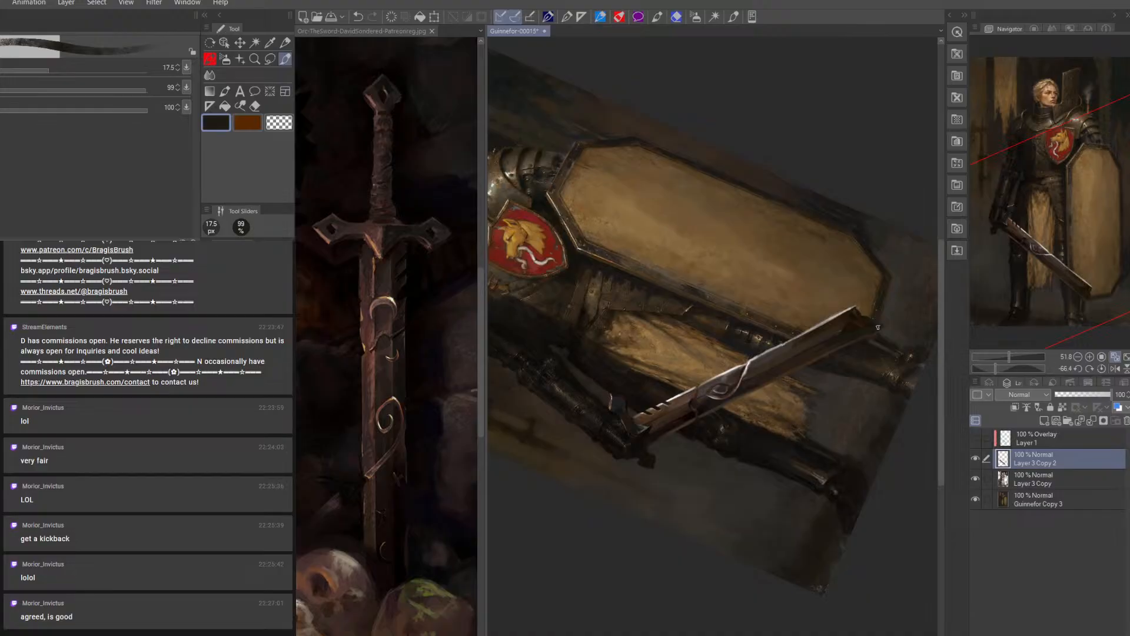
{"action": "left_click", "coordinate": [851, 480], "text": "alt"}
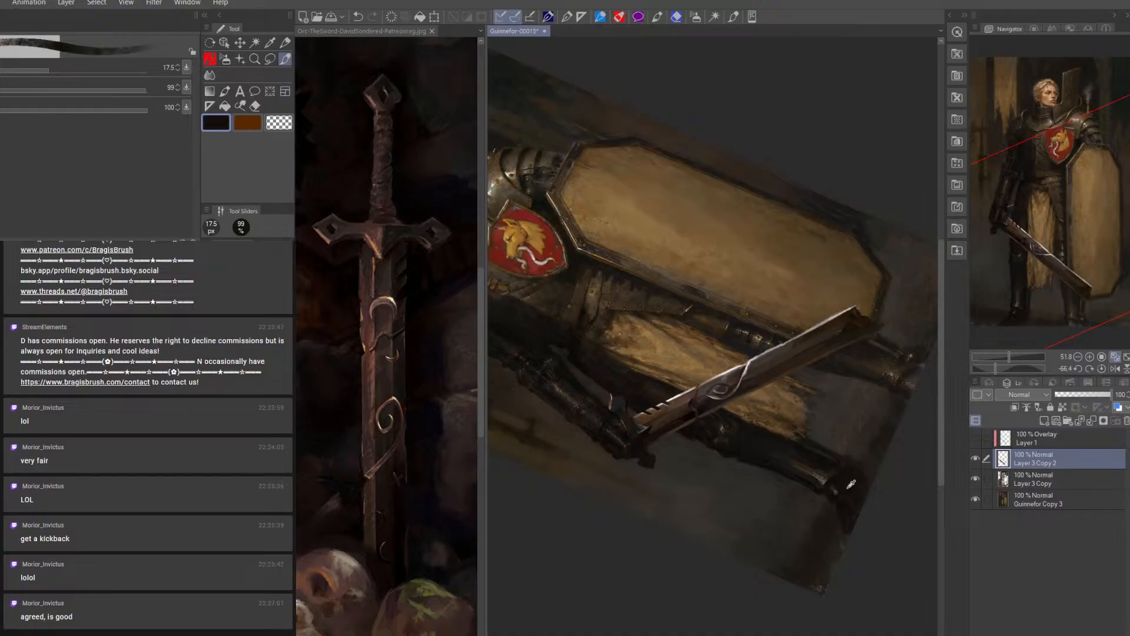
{"action": "key", "text": "bracketleft"}
Touch up the blade near the tip with dark brown at 12.5 px and paint gray highlights on the spiral ornament at 10 px
{"action": "left_click", "coordinate": [814, 343], "text": "alt"}
{"action": "key", "text": "bracketleft"}
{"action": "key", "text": "bracketleft"}
{"action": "key", "text": "bracketright"}
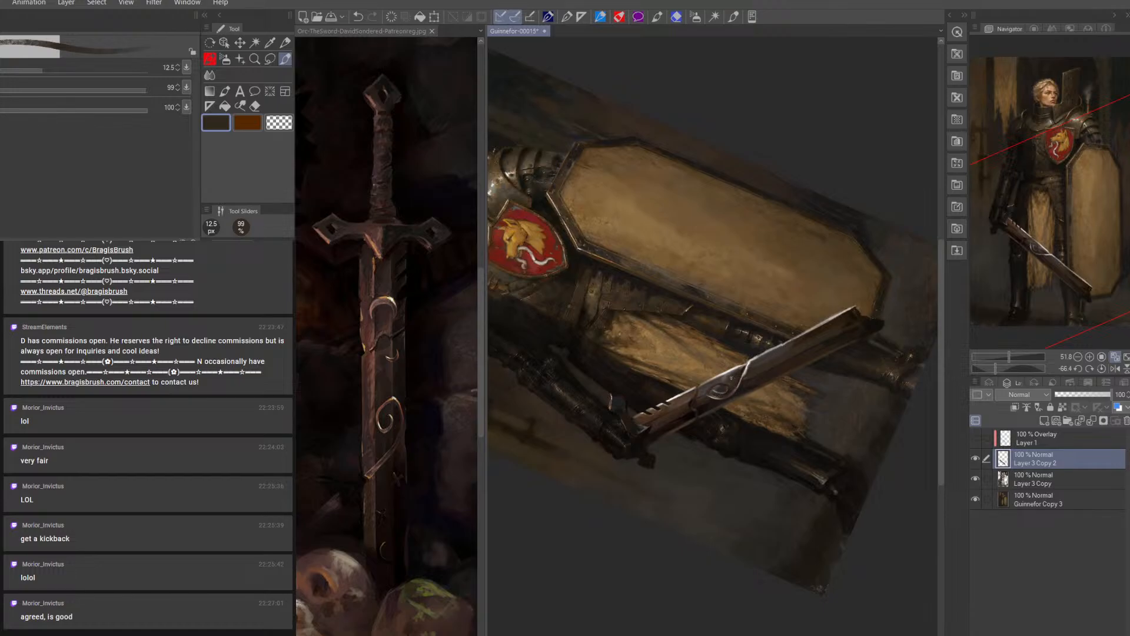
{"action": "left_click", "coordinate": [730, 374], "text": "alt"}
{"action": "key", "text": "bracketleft"}
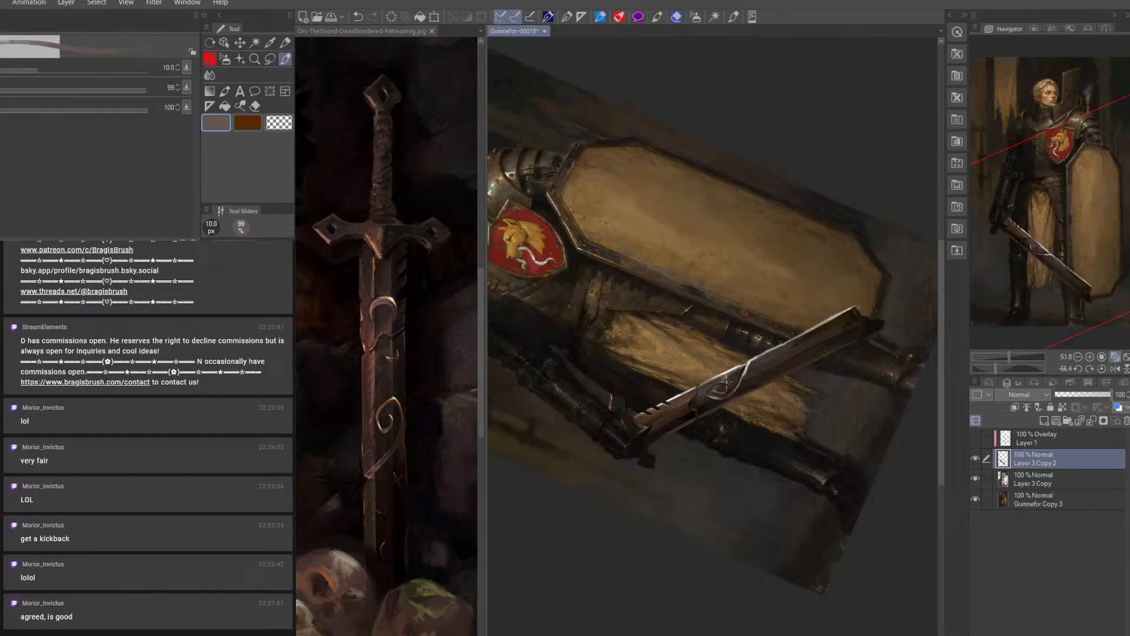
{"action": "left_click_drag", "start_coordinate": [742, 372], "coordinate": [725, 379]}
Smooth the blade's surface and tip with sampled dark brown and near-black at 15 px
{"action": "left_click", "coordinate": [674, 413], "text": "alt"}
{"action": "key", "text": "bracketright"}
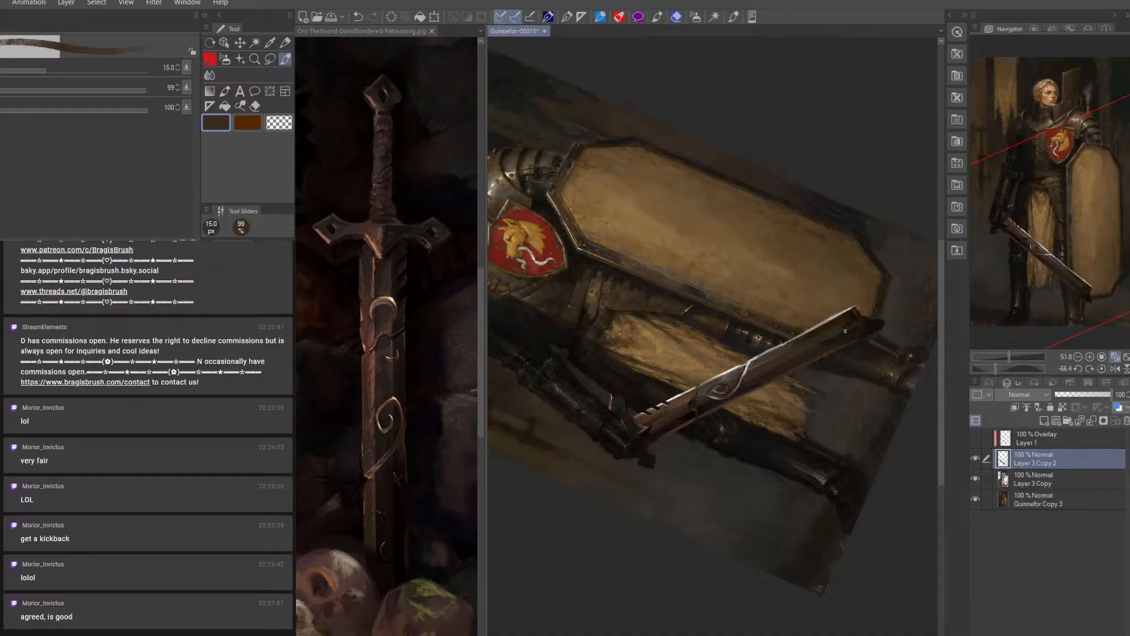
{"action": "left_click", "coordinate": [863, 317], "text": "alt"}
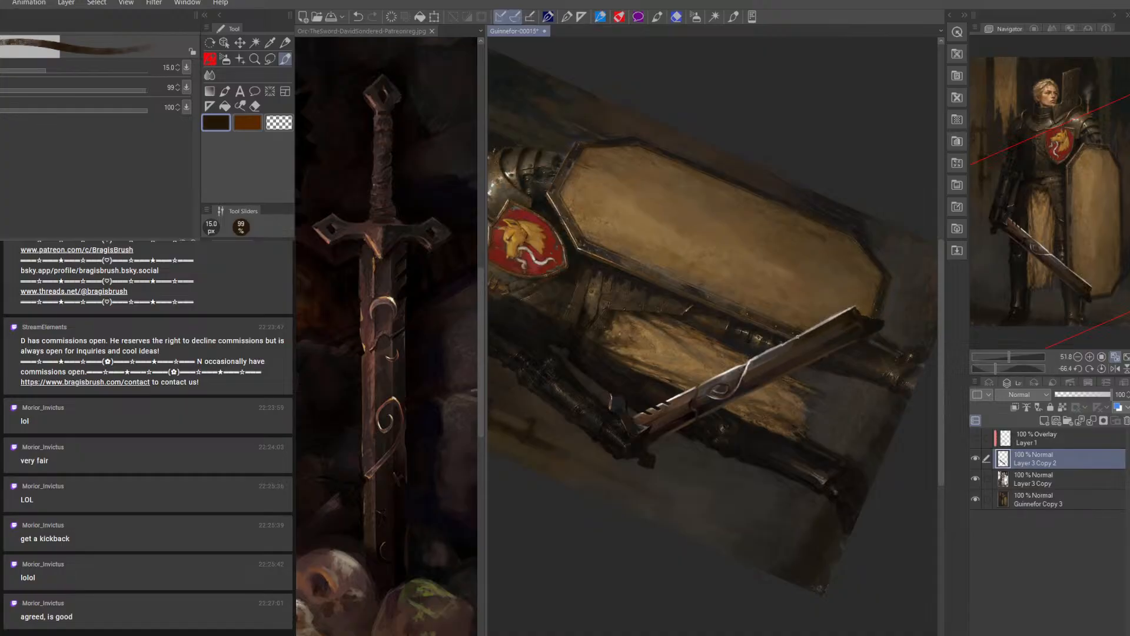
Reset the canvas rotation to 0 and paint the curved band below the spiral ornament with sampled gray at 10 px
{"action": "left_click", "coordinate": [1101, 368]}
{"action": "key", "text": "bracketleft"}
{"action": "left_click", "coordinate": [699, 369], "text": "alt"}
{"action": "key", "text": "bracketleft"}
{"action": "left_click_drag", "start_coordinate": [698, 384], "coordinate": [726, 407]}
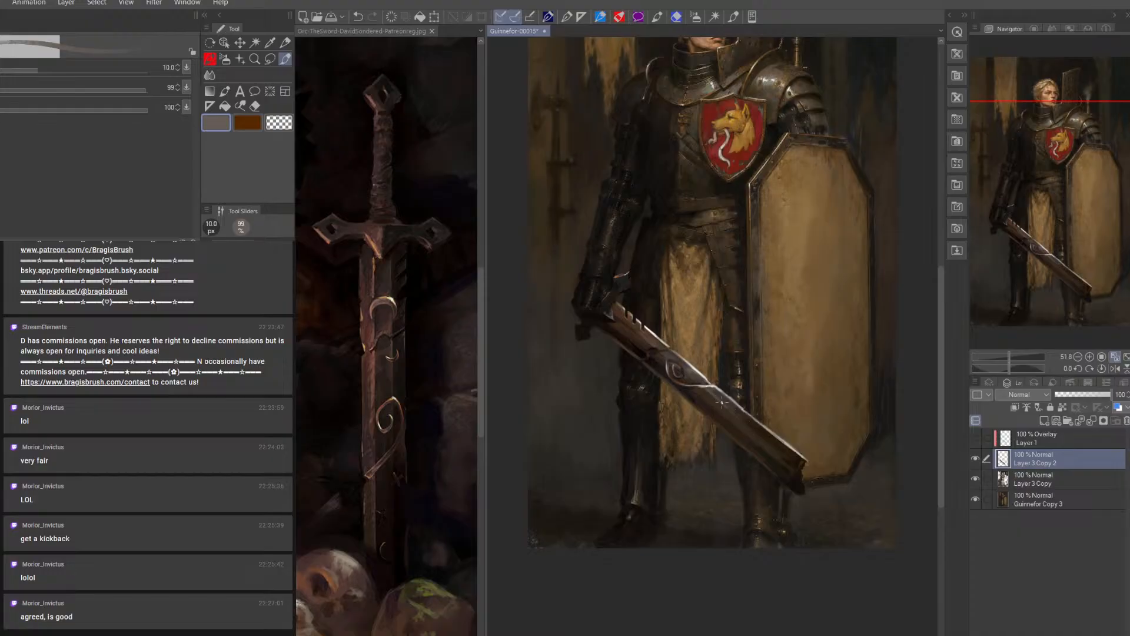
Deepen the blade's face below the curved band with sampled dark brown at 17.5 px
{"action": "left_click", "coordinate": [747, 412], "text": "alt"}
{"action": "key", "text": "bracketright"}
{"action": "key", "text": "bracketright"}
{"action": "key", "text": "bracketright"}
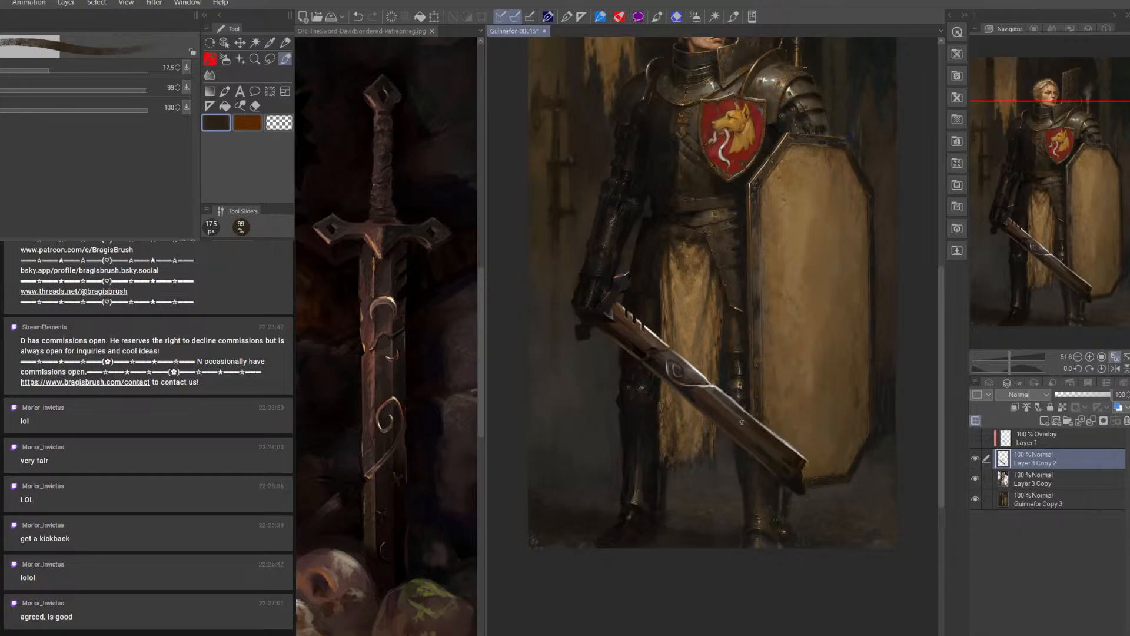
Glaze the lower half of the blade with sampled olive-brown, using brush sizes from 20 down to 12.5 px
{"action": "left_click", "coordinate": [713, 213], "text": "alt"}
{"action": "key", "text": "bracketright"}
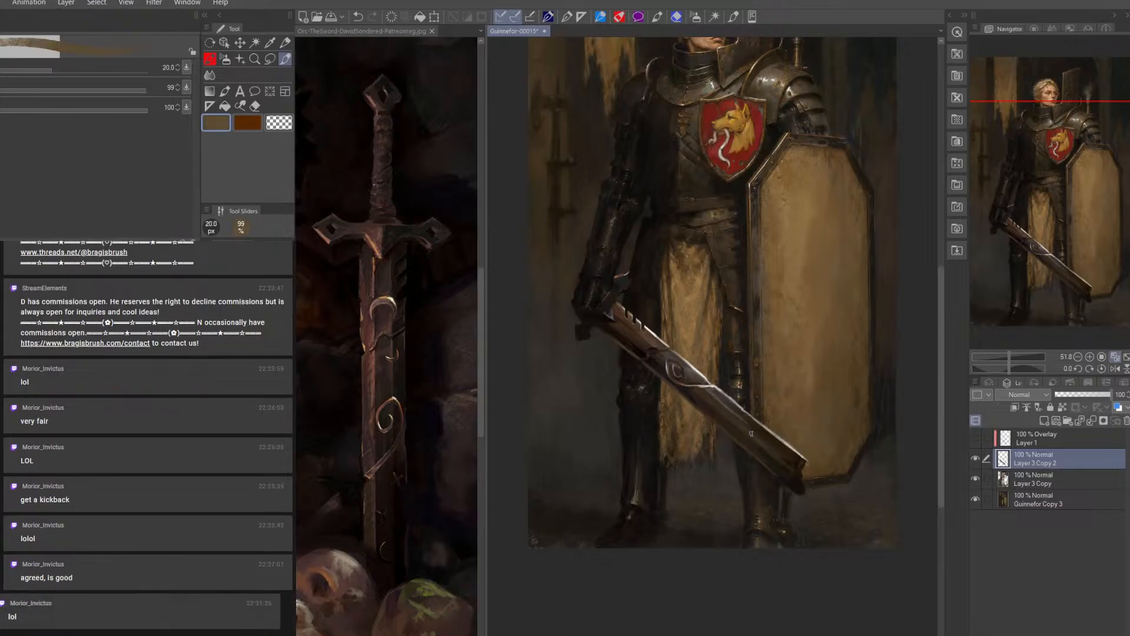
{"action": "key", "text": "bracketleft"}
{"action": "key", "text": "bracketleft"}
{"action": "key", "text": "bracketleft"}
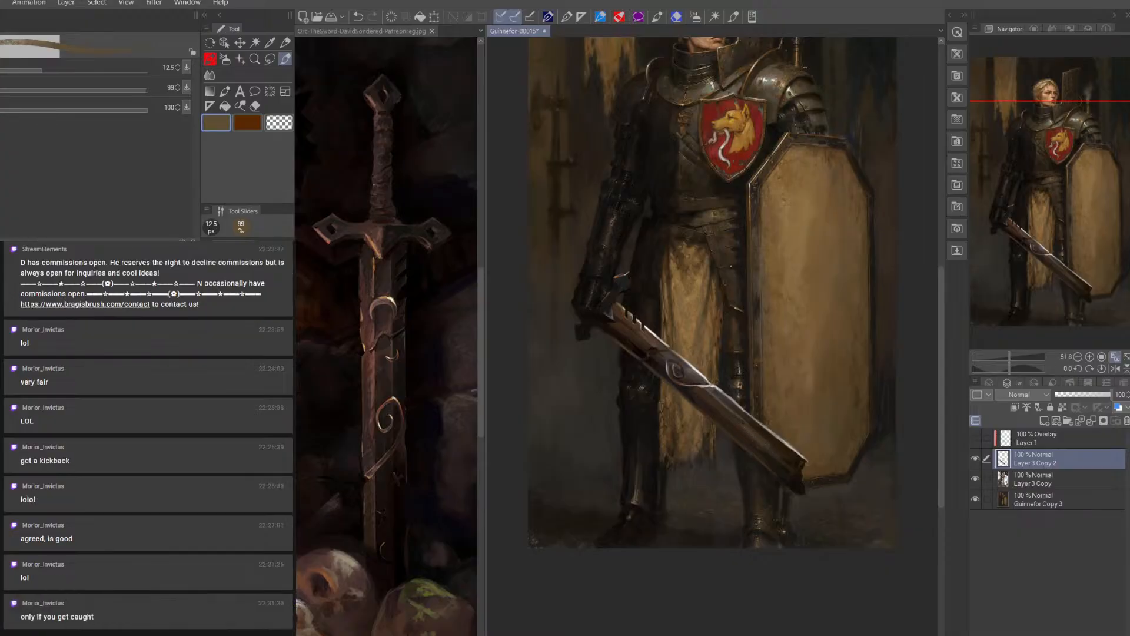
Tone the blade toward the tip with sampled dark brown at 17.5 px and dark olive at 20 px
{"action": "left_click", "coordinate": [695, 147], "text": "alt"}
{"action": "key", "text": "bracketright"}
{"action": "key", "text": "bracketright"}
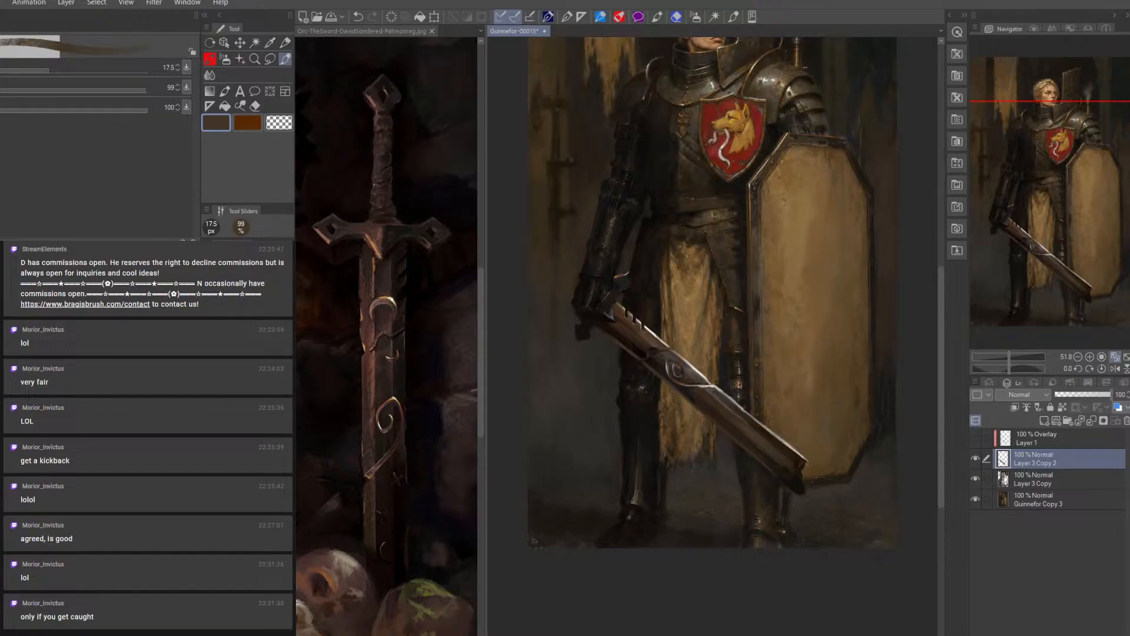
{"action": "left_click", "coordinate": [788, 62], "text": "alt"}
{"action": "key", "text": "bracketright"}
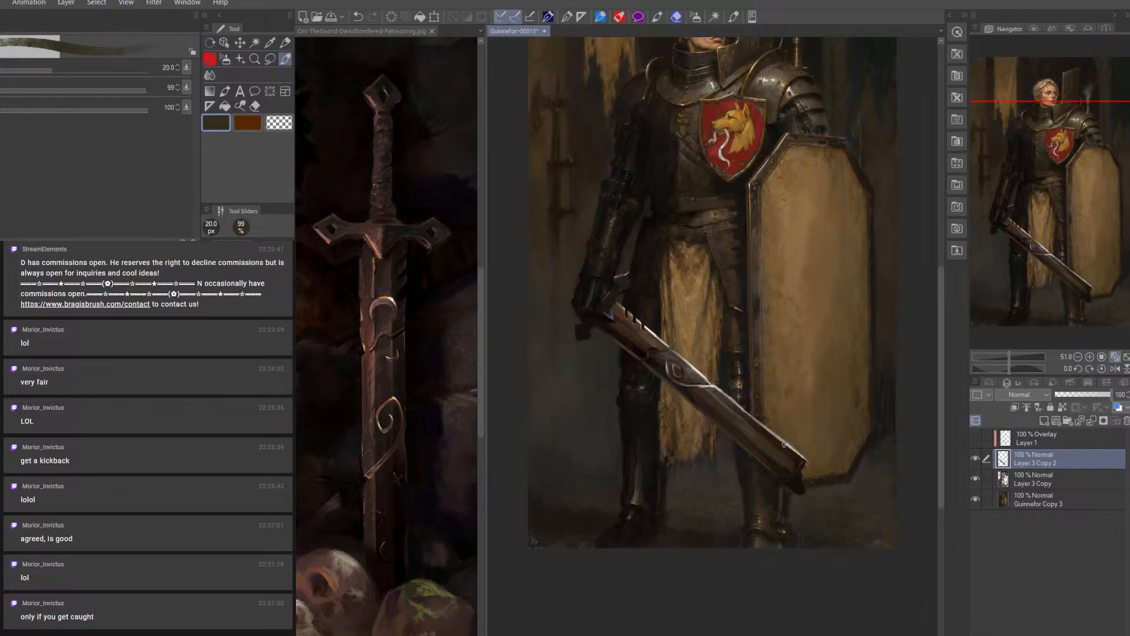
Show the overlay layer and darken the blade's lower edge near the tip on it with dark olive at 20 to 30 px
{"action": "left_click", "coordinate": [978, 438]}
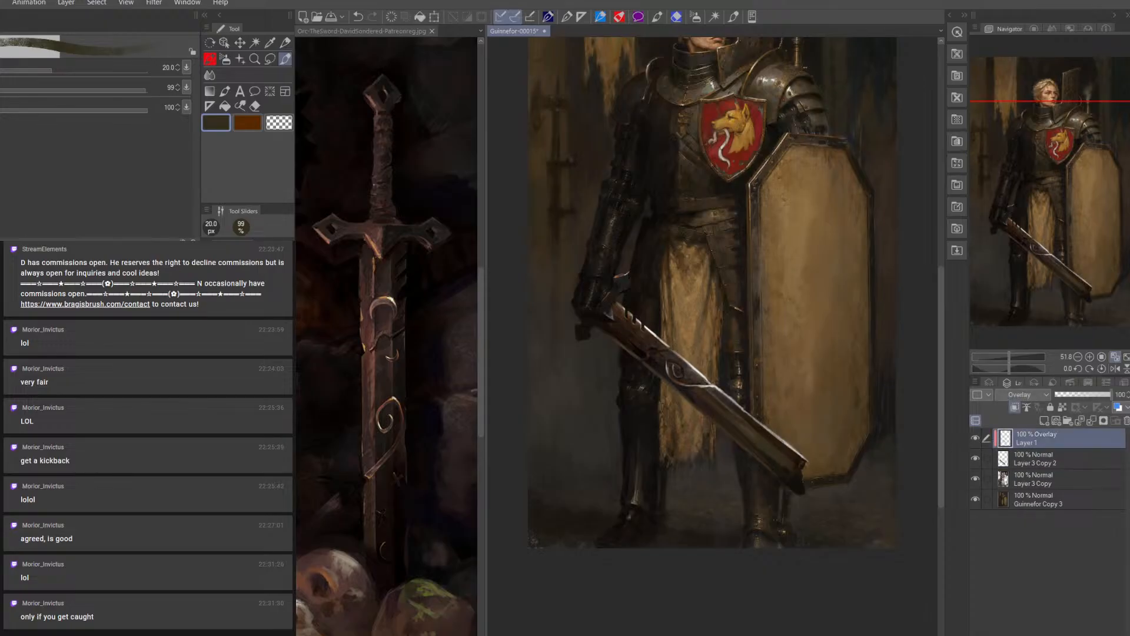
{"action": "key", "text": "bracketright"}
{"action": "key", "text": "bracketright"}
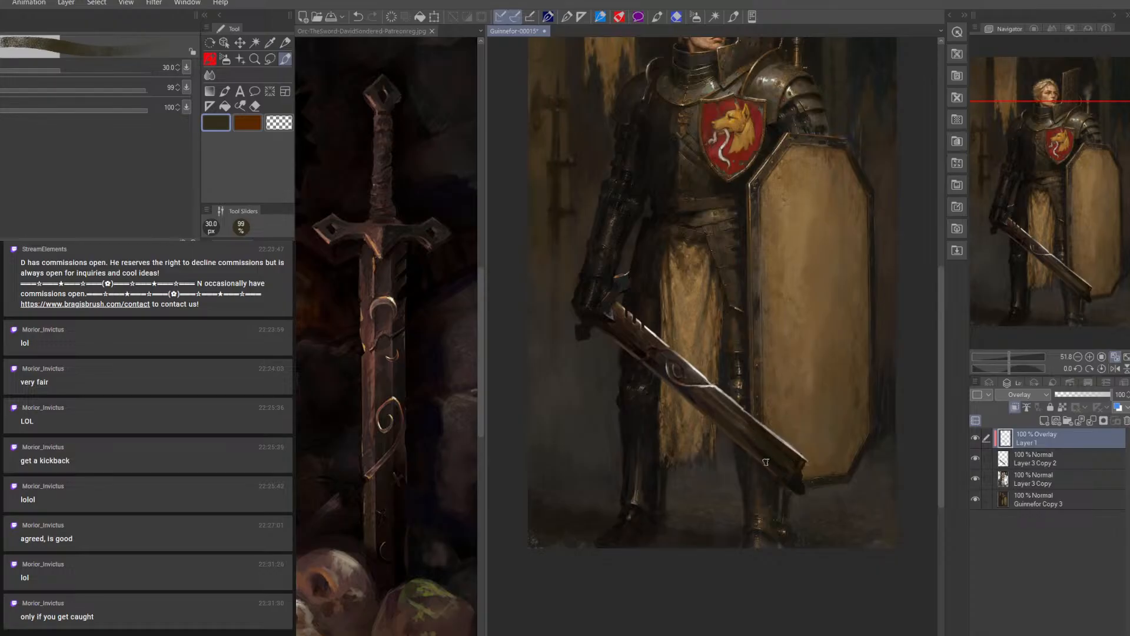
{"action": "mouse_move", "coordinate": [734, 432]}
{"action": "left_mouse_down"}
{"action": "mouse_move", "coordinate": [793, 473]}
{"action": "mouse_move", "coordinate": [780, 466]}
{"action": "left_mouse_up"}
{"action": "key", "text": "bracketleft"}
{"action": "key", "text": "bracketleft"}
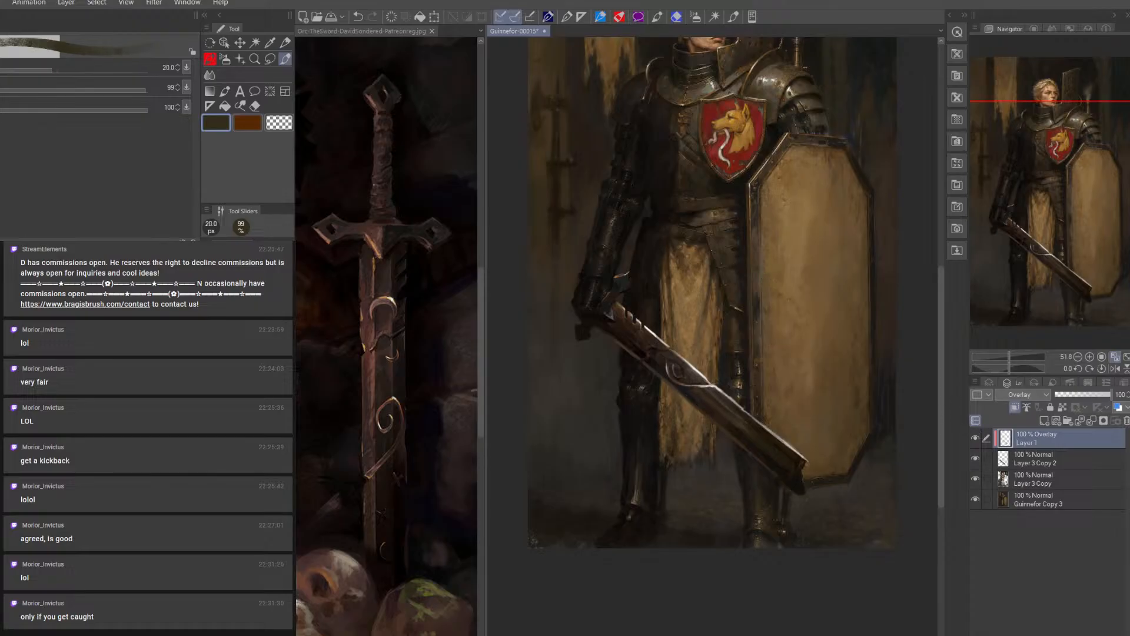
Clean up the overlay strokes on the sword with a 9 px eraser and add brown accents on Layer 3 Copy 2 at 9 px
{"action": "left_click", "coordinate": [255, 105]}
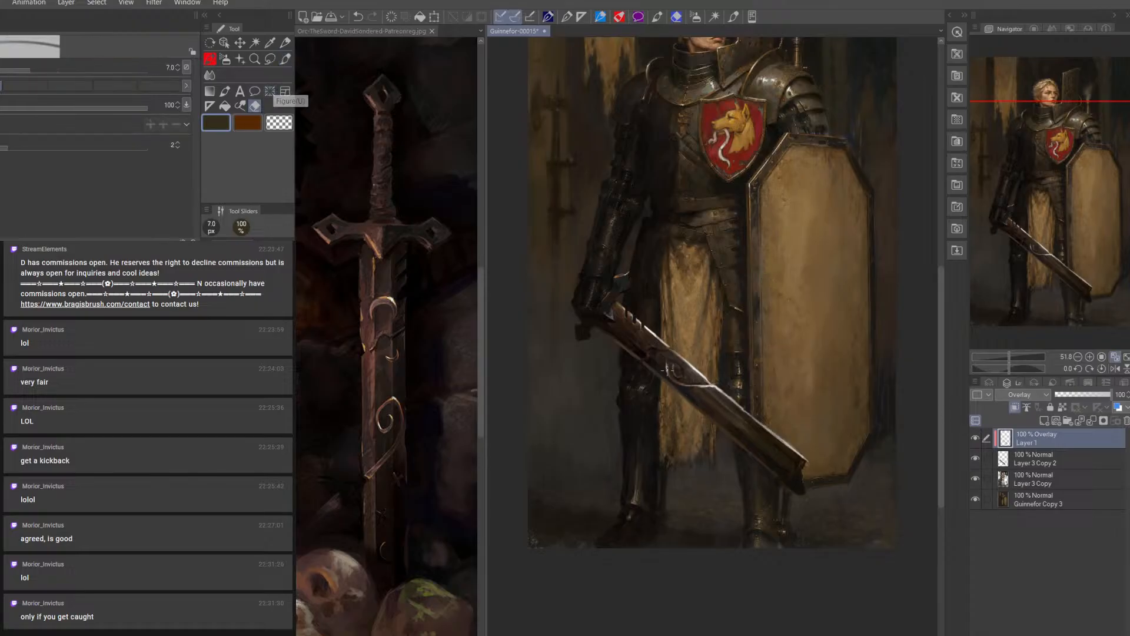
{"action": "key", "text": "bracketright"}
{"action": "left_click", "coordinate": [1021, 456]}
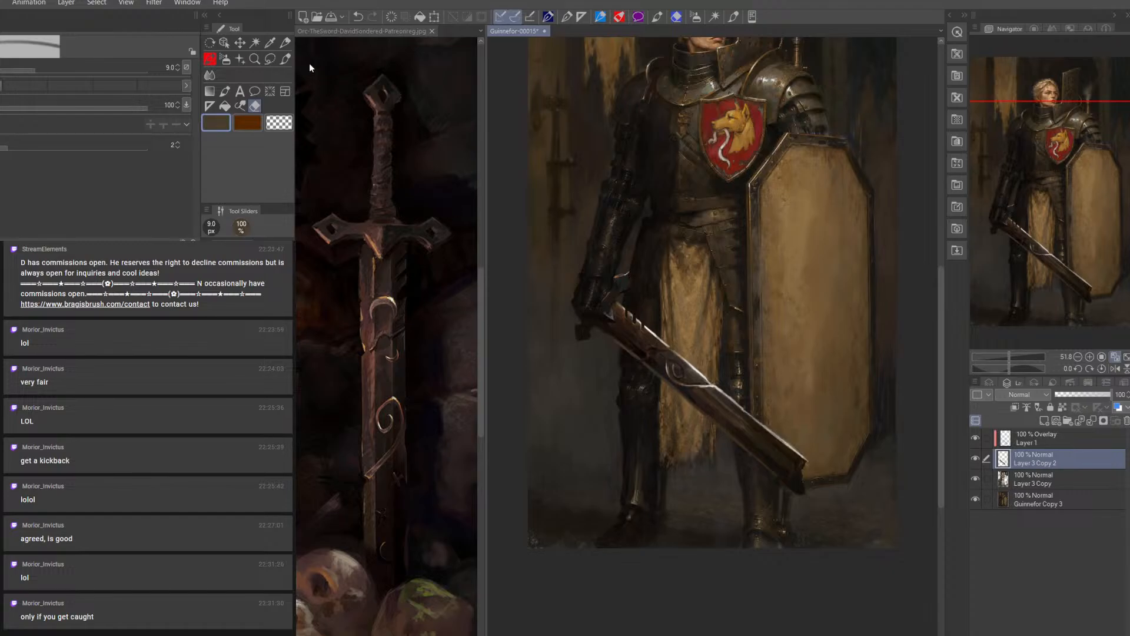
{"action": "left_click", "coordinate": [285, 59]}
{"action": "key", "text": "bracketleft"}
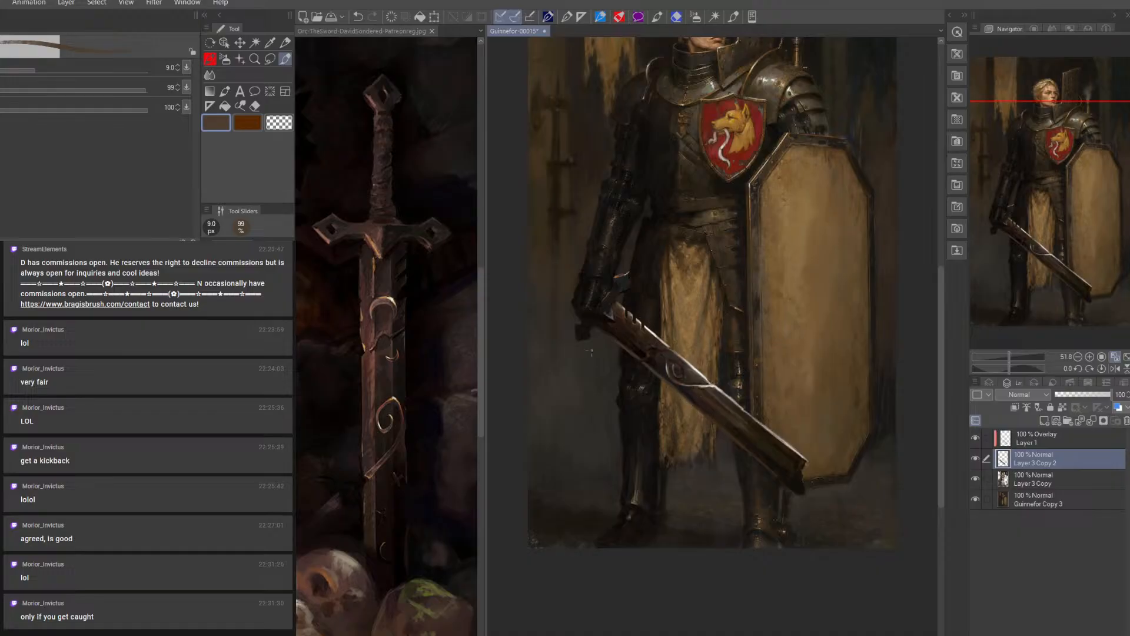
{"action": "left_click", "coordinate": [625, 299], "text": "alt"}
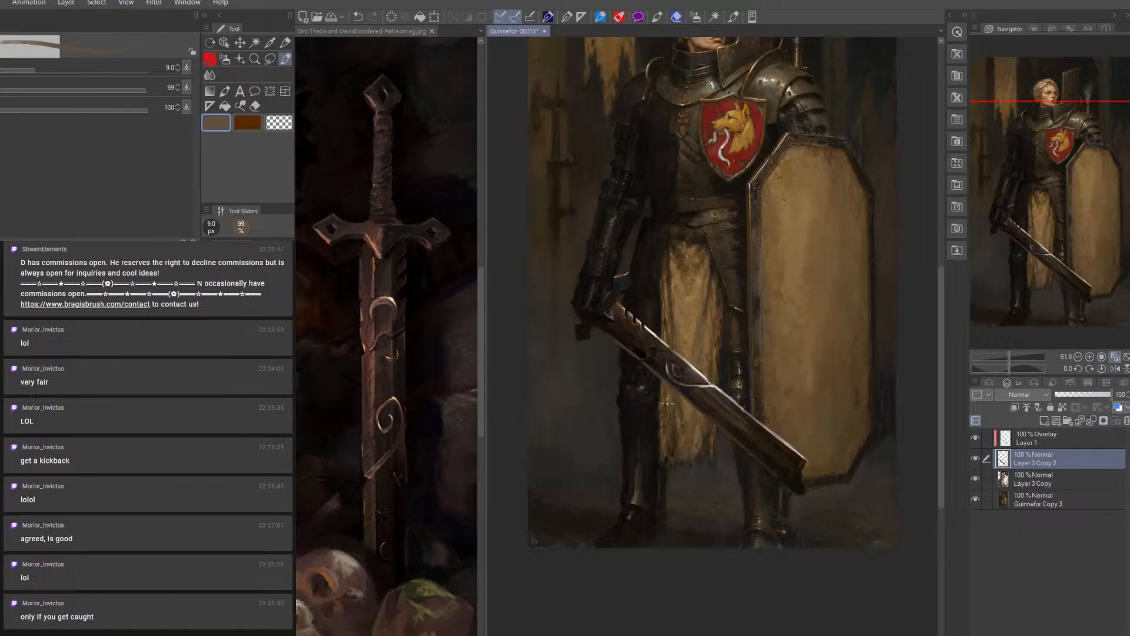
Rework the blade's shadowed edge beside the spiral ornament with sampled near-black and dark brown at 15 px
{"action": "key", "text": "bracketright"}
{"action": "left_click", "coordinate": [655, 356], "text": "alt"}
{"action": "key", "text": "]"}
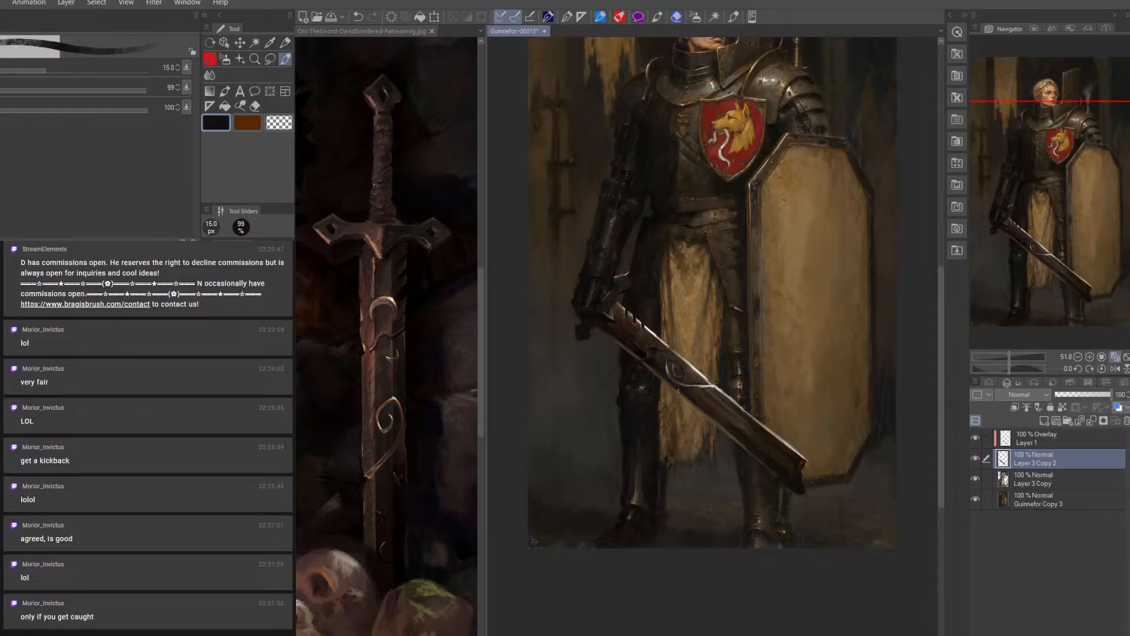
{"action": "left_click", "coordinate": [667, 386], "text": "alt"}
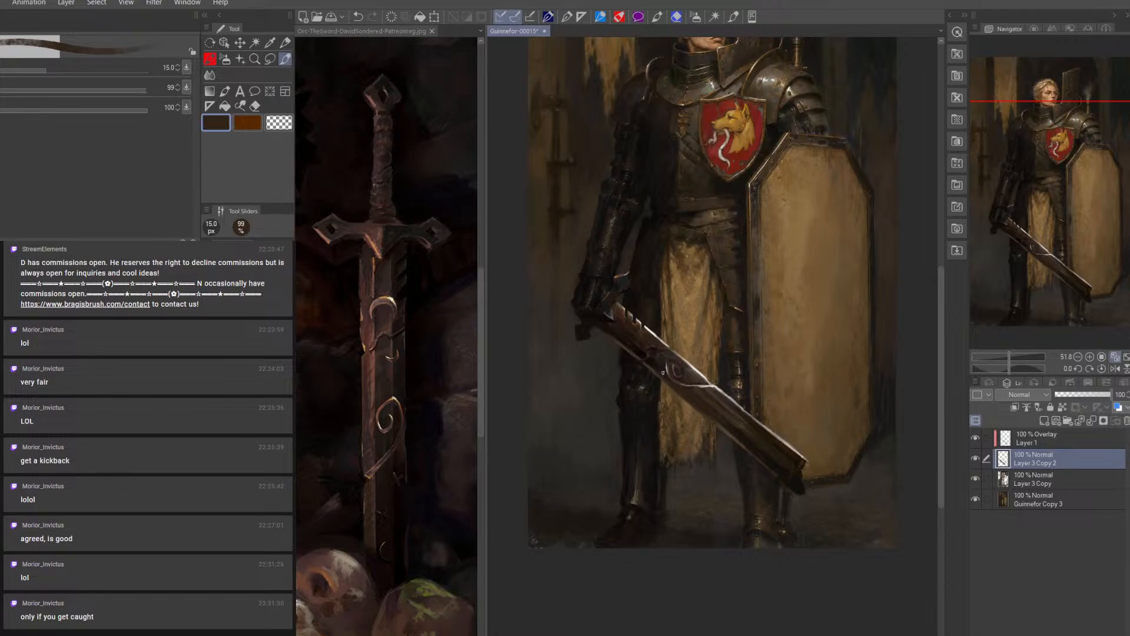
Paint muted tan accents on the blade near the spiral ornament at 12.5 px
{"action": "key", "text": "bracketleft"}
{"action": "left_click", "coordinate": [625, 302], "text": "alt"}
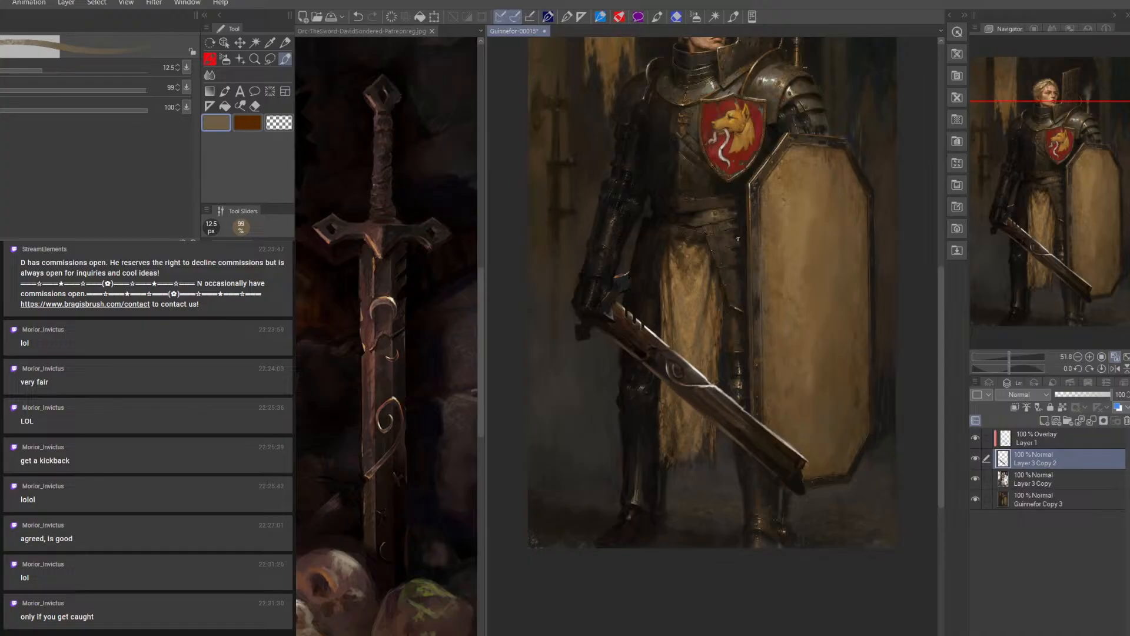
{"action": "key", "text": "bracketleft"}
{"action": "key", "text": "bracketright"}
Sharpen the blade's lower edge below the spiral ornament with sampled near-black at 12.5 px and brown at 10 px
{"action": "left_click", "coordinate": [660, 369], "text": "alt"}
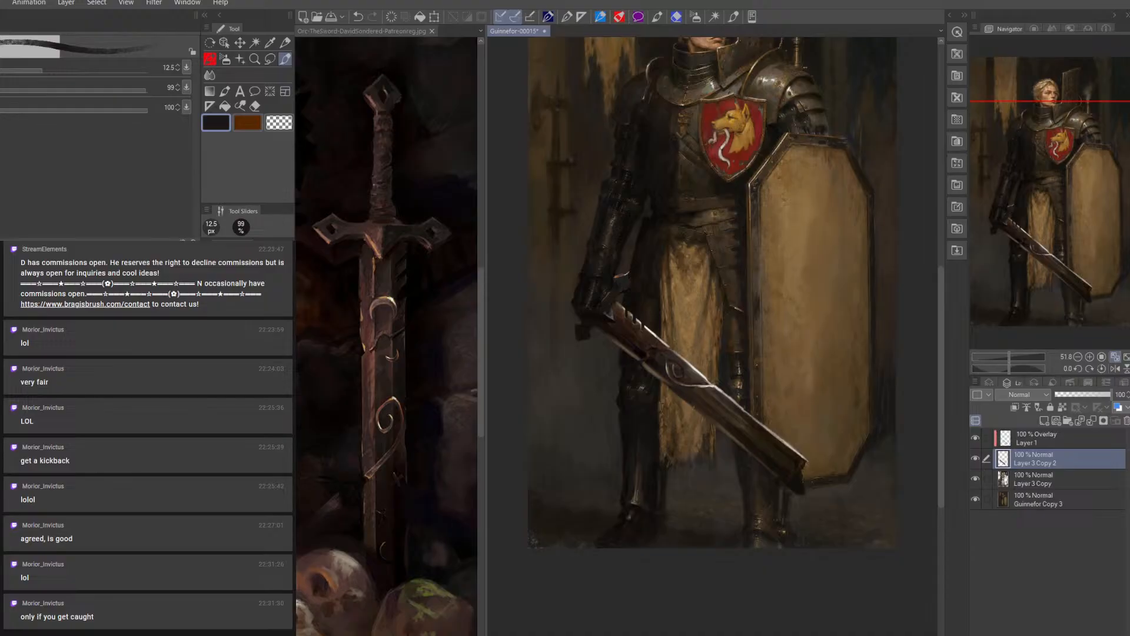
{"action": "left_click_drag", "start_coordinate": [705, 418], "coordinate": [703, 412]}
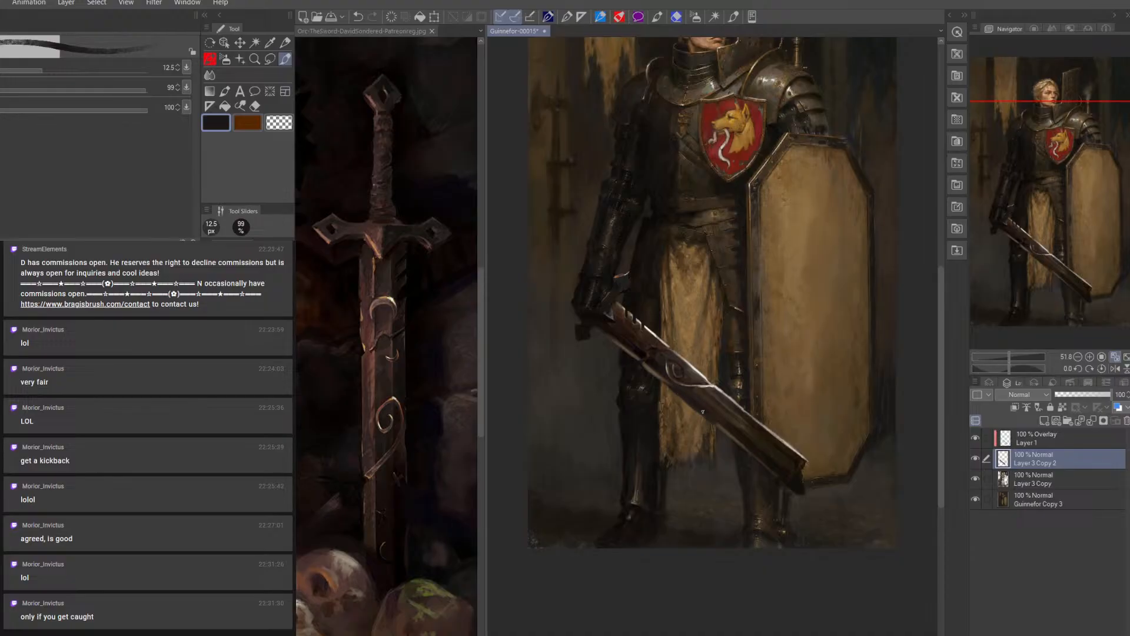
{"action": "left_click", "coordinate": [624, 303], "text": "alt"}
{"action": "key", "text": "["}
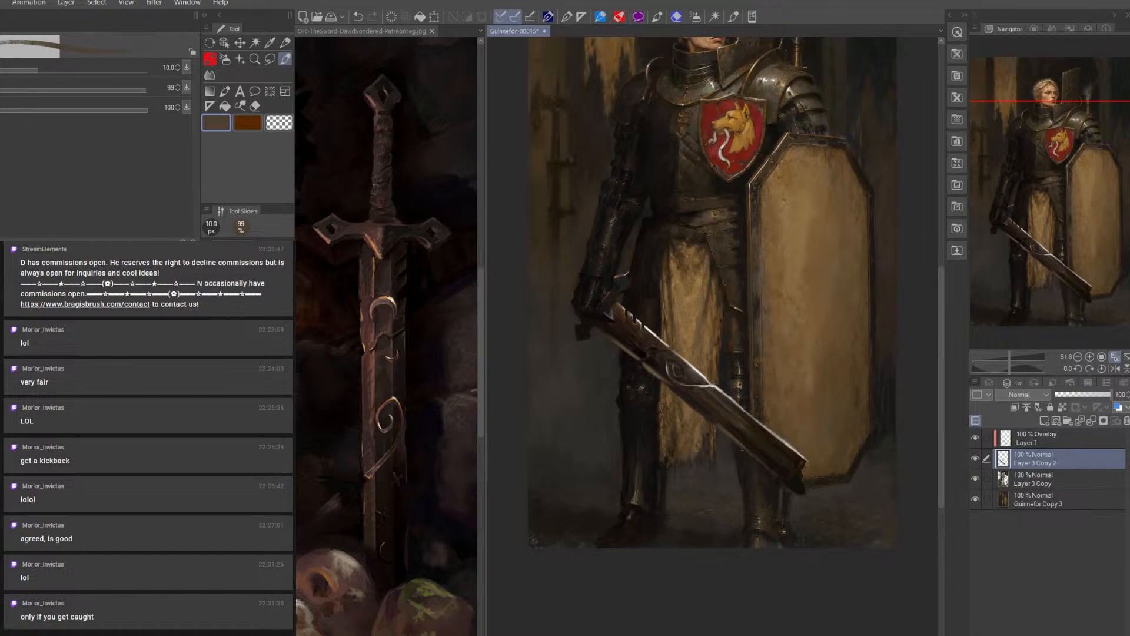
Blend the blade around the spiral ornament with sampled dark brown at 17.5 px and muted brown at 12.5 px
{"action": "key", "text": "]"}
{"action": "key", "text": "]"}
{"action": "left_click", "coordinate": [694, 377], "text": "alt"}
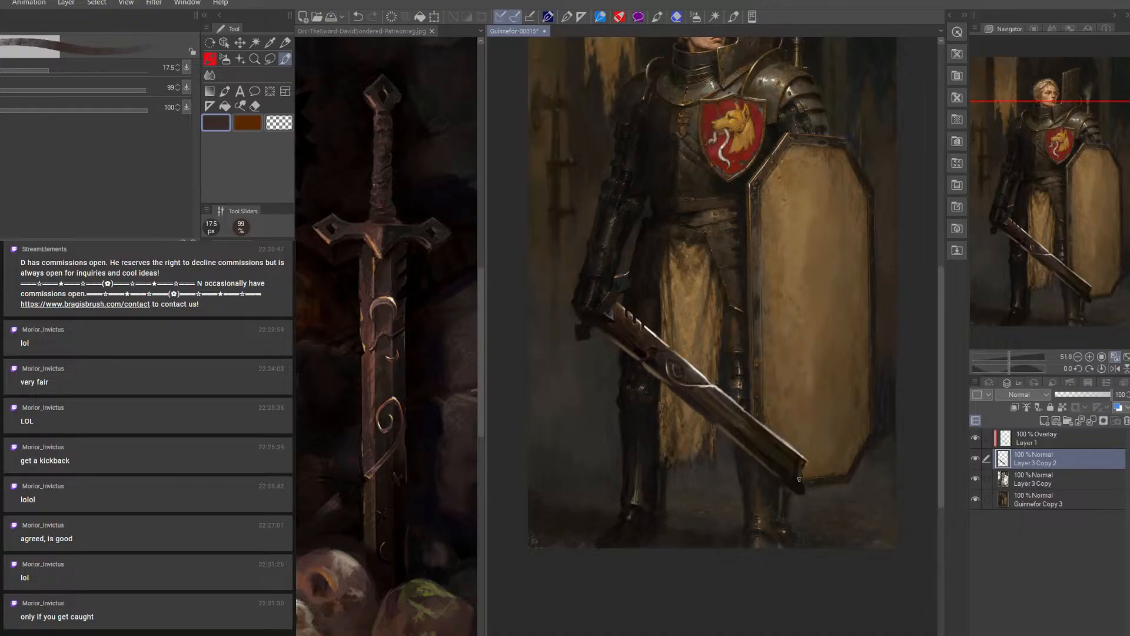
{"action": "key", "text": "bracketleft"}
{"action": "left_click", "coordinate": [697, 360], "text": "alt"}
{"action": "key", "text": "bracketleft"}
{"action": "key", "text": "bracketleft"}
{"action": "key", "text": "bracketright"}
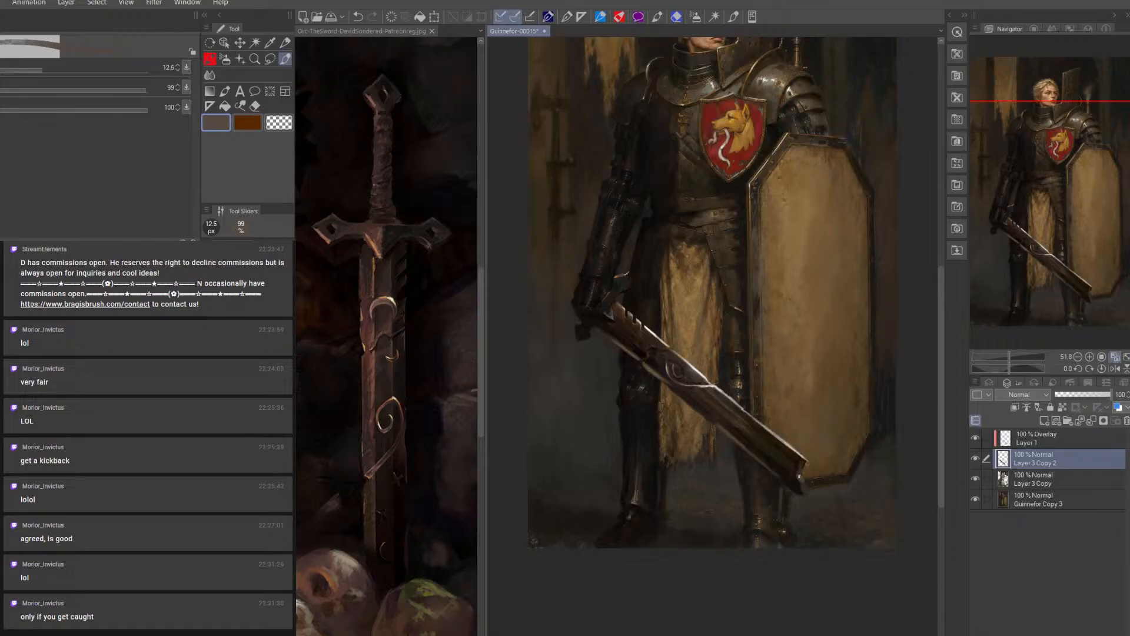
Refine the sword's tip with sampled near-black at 15 px and a pale grey highlight, reducing the brush to 10 px
{"action": "key", "text": "bracketleft"}
{"action": "left_click", "coordinate": [806, 458], "text": "alt"}
{"action": "key", "text": "bracketright"}
{"action": "key", "text": "bracketright"}
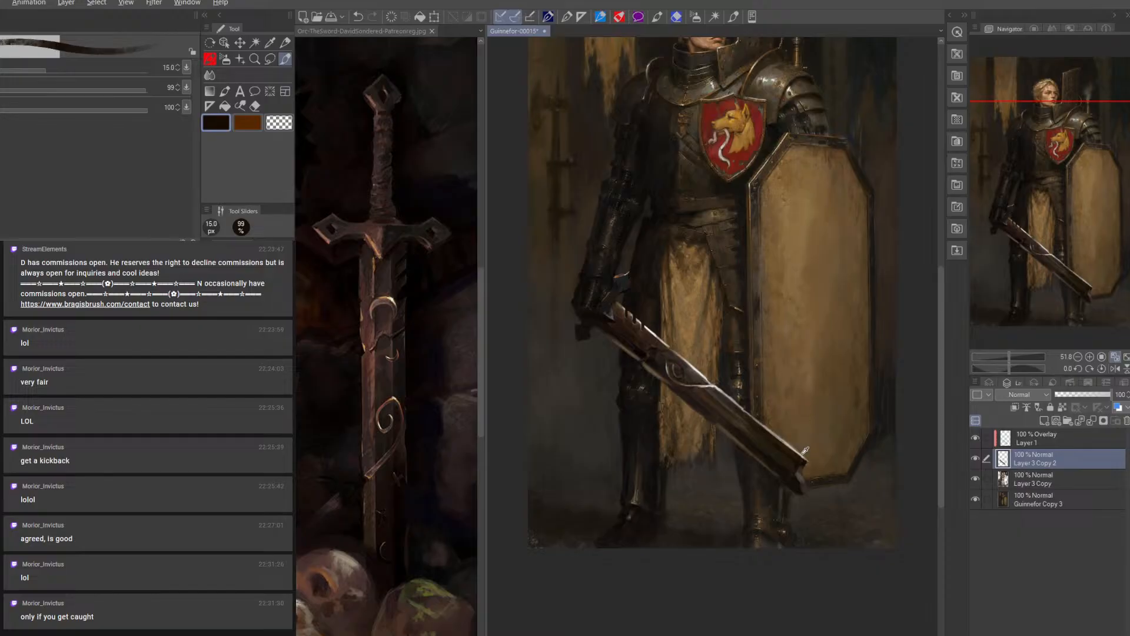
{"action": "left_click", "coordinate": [806, 454], "text": "alt"}
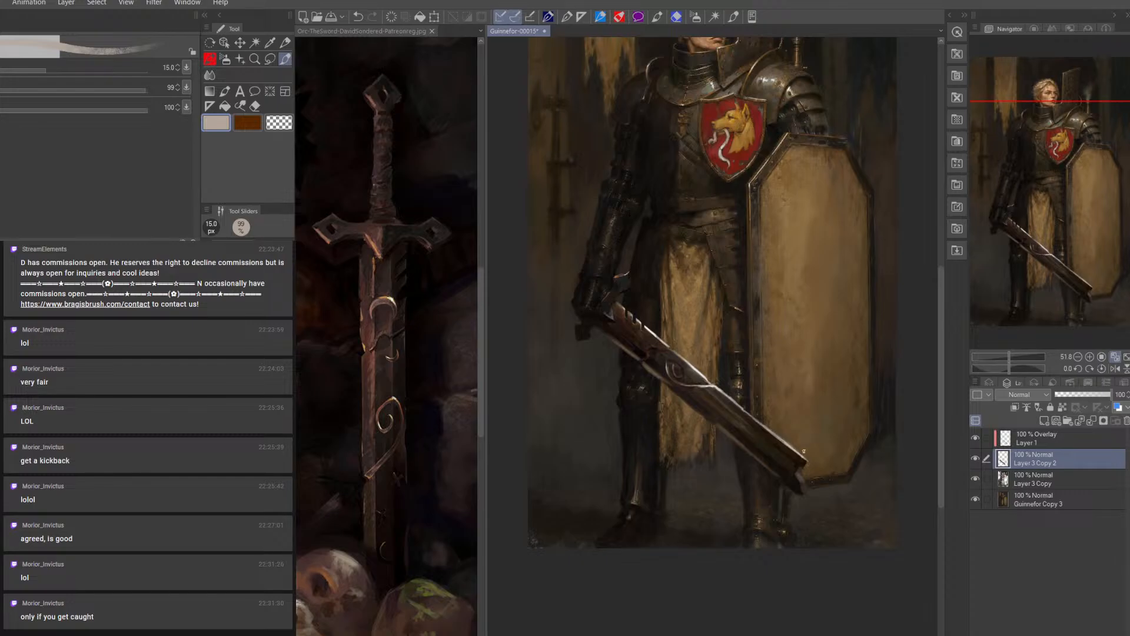
{"action": "key", "text": "bracketleft"}
{"action": "key", "text": "bracketleft"}
{"action": "key", "text": "bracketleft"}
{"action": "key", "text": "bracketright"}
{"action": "key", "text": "bracketright"}
{"action": "key", "text": "bracketleft"}
Compare the sword with and without the overlay, and merge overlay Layer 1 into Layer 3 Copy 2
{"action": "left_click", "coordinate": [1092, 369]}
{"action": "left_click", "coordinate": [1091, 371]}
{"action": "left_click", "coordinate": [1090, 370]}
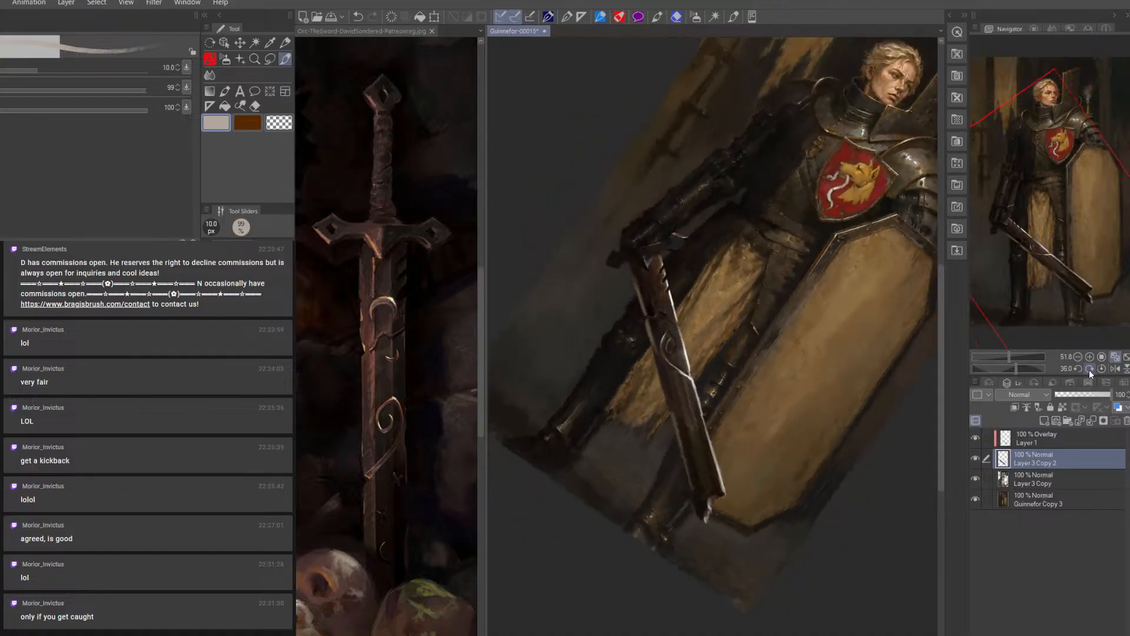
{"action": "left_click", "coordinate": [1090, 370]}
{"action": "left_click", "coordinate": [1090, 369]}
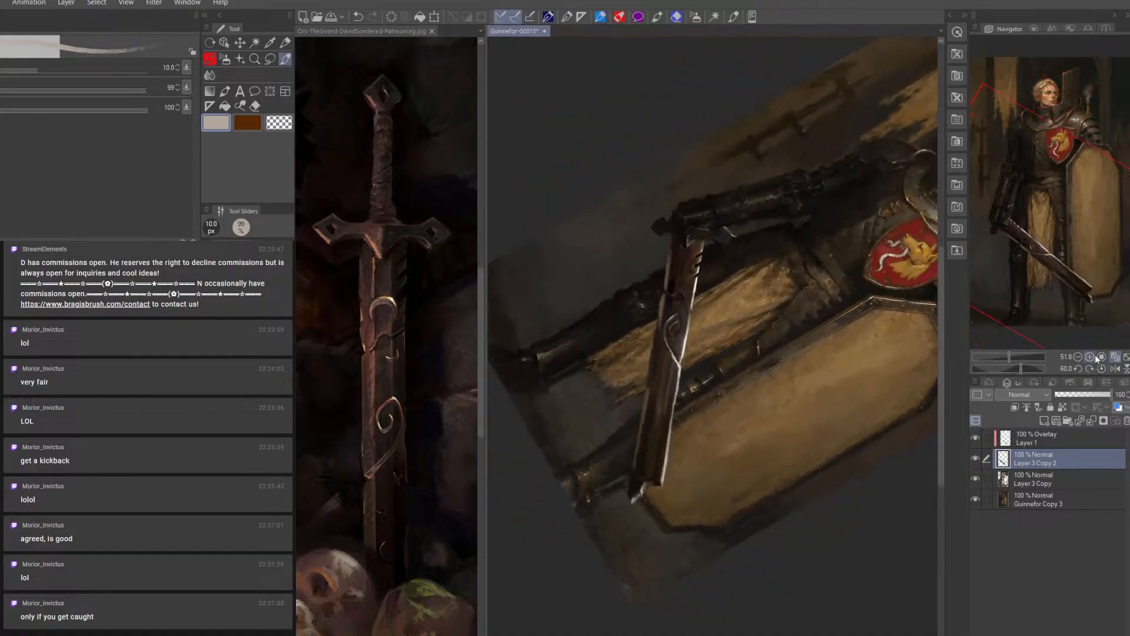
{"action": "left_click", "coordinate": [1092, 357]}
{"action": "left_click", "coordinate": [1092, 357]}
{"action": "left_click", "coordinate": [975, 438]}
{"action": "left_click", "coordinate": [974, 438]}
{"action": "left_click", "coordinate": [1038, 443]}
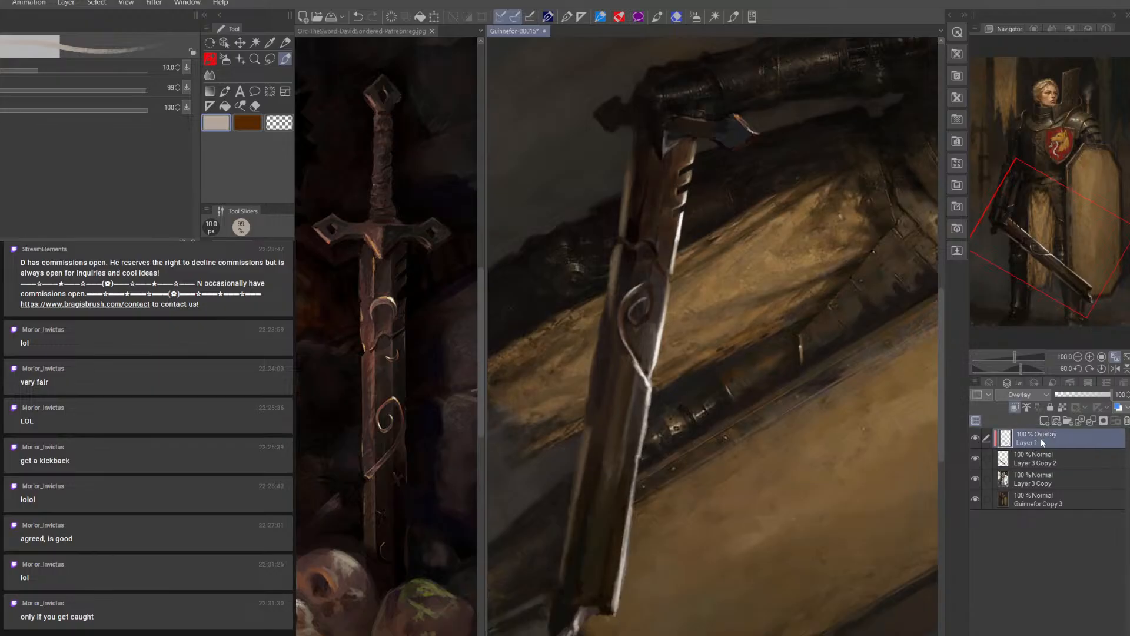
{"action": "right_click", "coordinate": [1037, 443]}
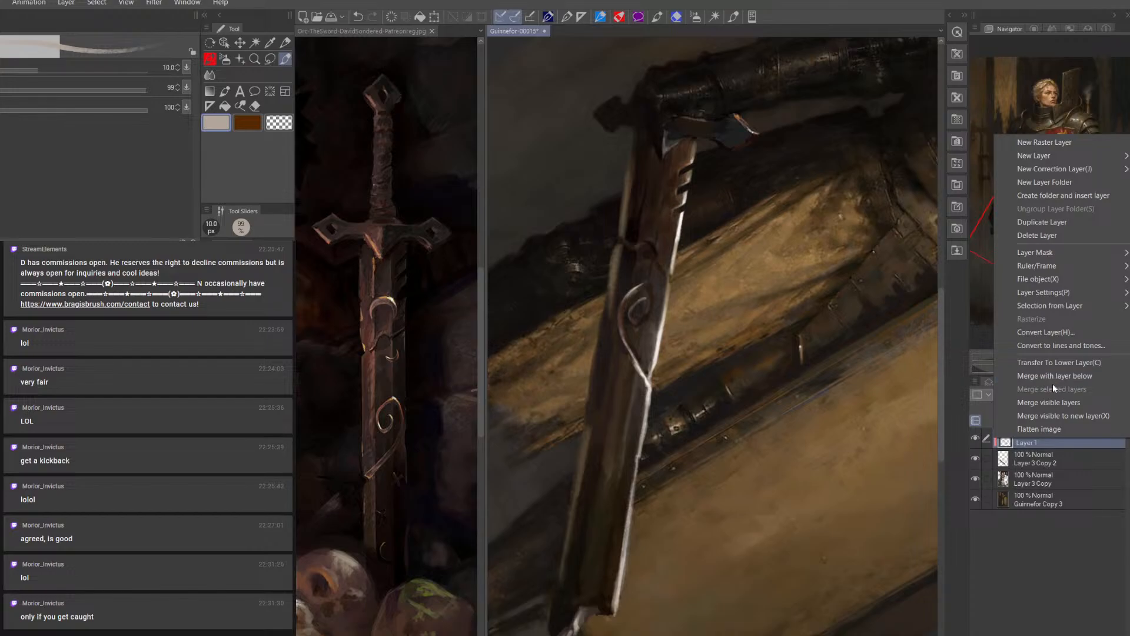
{"action": "left_click", "coordinate": [1057, 376]}
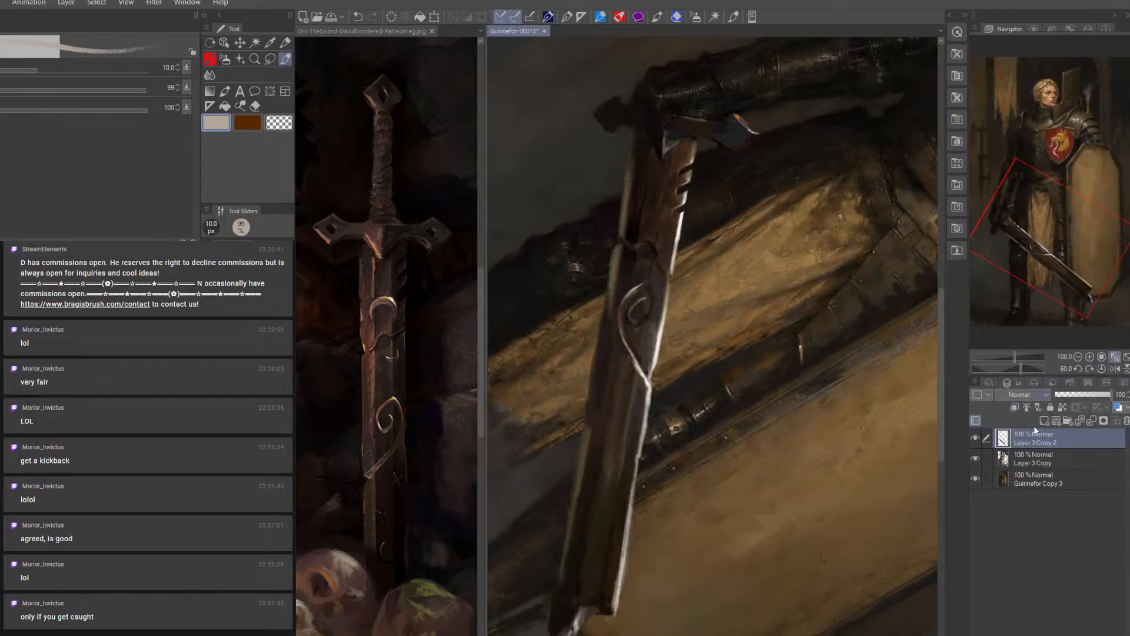
Touch up the blade's outer edge below the guard with brown tones at 7 px and erase its rough contour beside the spiral at 8 px
{"action": "left_click", "coordinate": [636, 205], "text": "alt"}
{"action": "key", "text": "bracketleft"}
{"action": "key", "text": "bracketleft"}
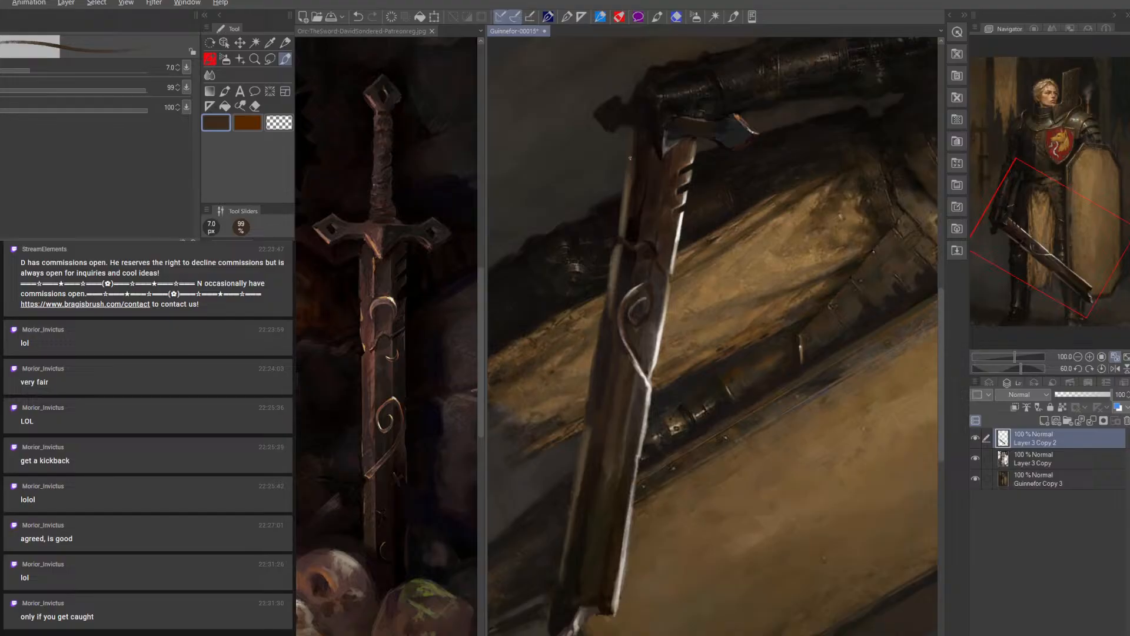
{"action": "left_click", "coordinate": [628, 170], "text": "alt"}
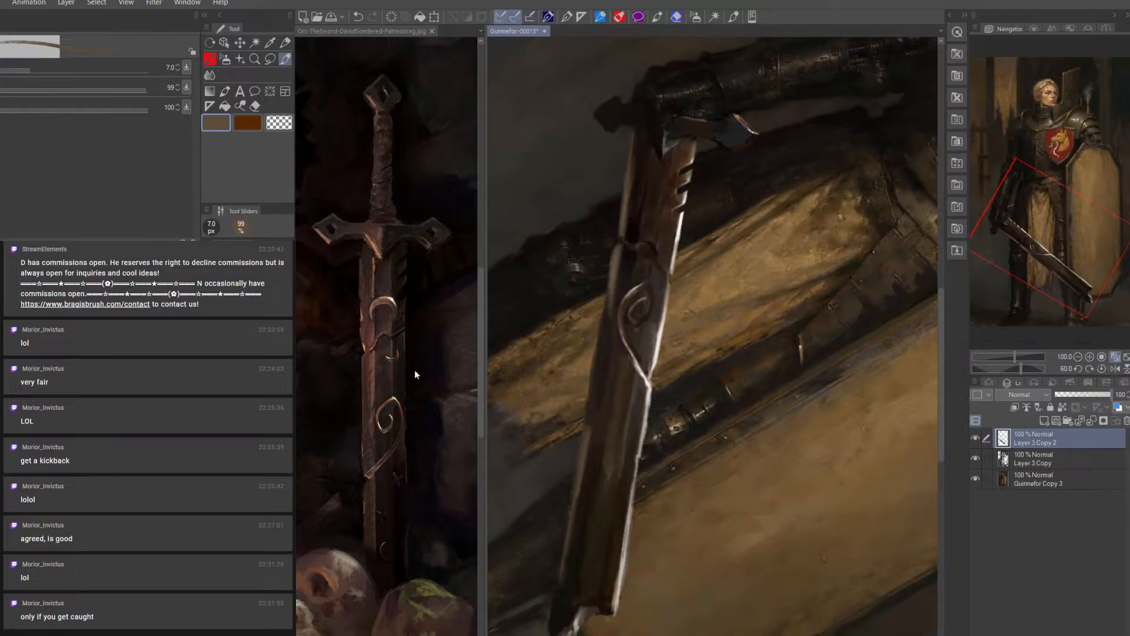
{"action": "left_click", "coordinate": [256, 105]}
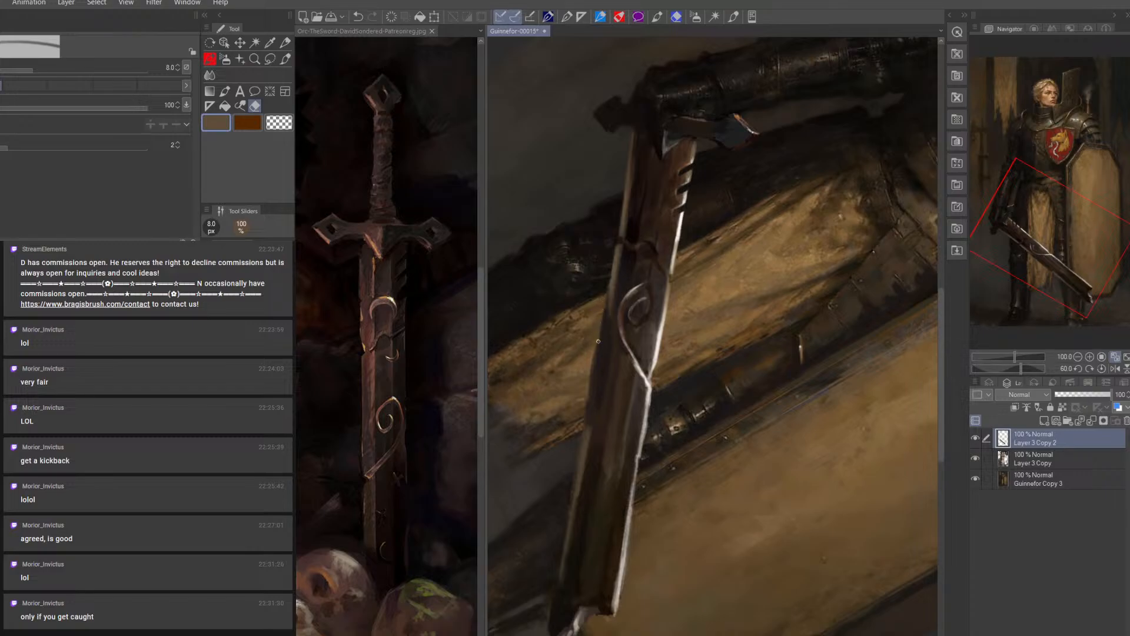
{"action": "left_click_drag", "start_coordinate": [594, 347], "coordinate": [587, 390]}
Add fine sampled tan highlights along the blade's notched edge with the brush at 4 px
{"action": "left_click", "coordinate": [285, 59]}
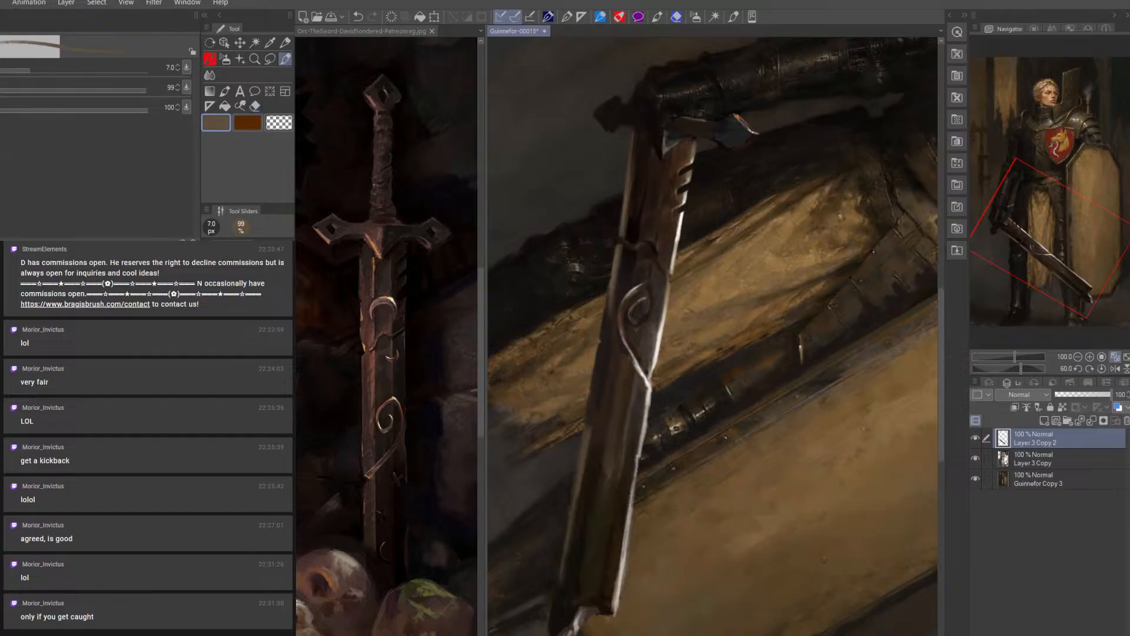
{"action": "key", "text": "bracketleft"}
{"action": "key", "text": "bracketleft"}
{"action": "left_click", "coordinate": [693, 171], "text": "alt"}
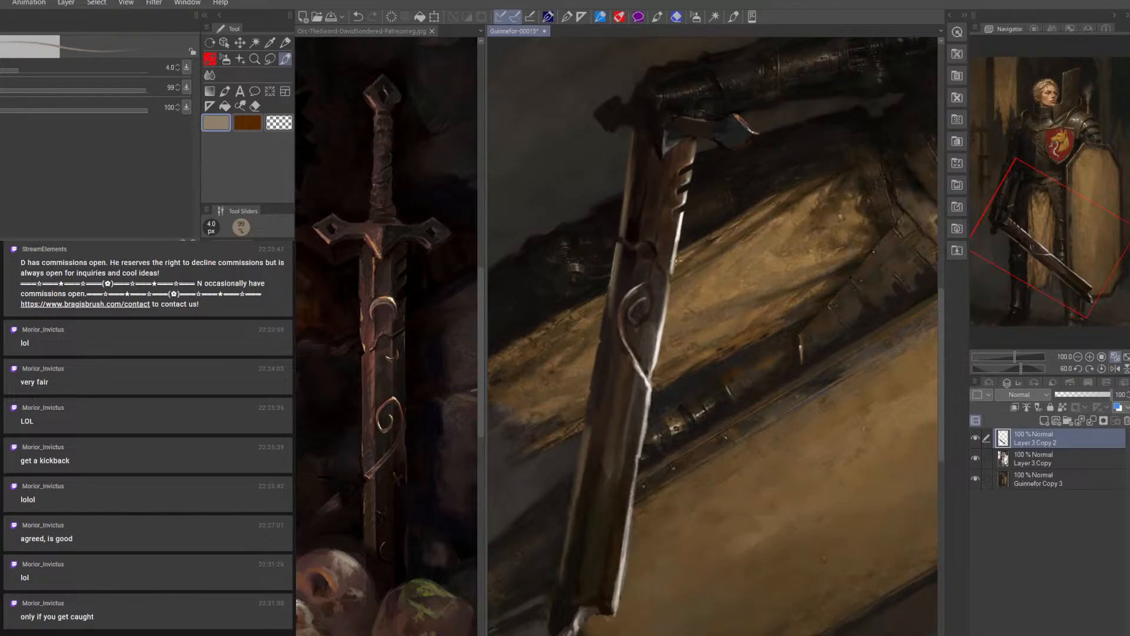
{"action": "left_click", "coordinate": [673, 291], "text": "alt"}
Rework the blade's outer edge between the guard and the curved band with sampled near-black and brown tones at 6 px
{"action": "left_click", "coordinate": [639, 224], "text": "alt"}
{"action": "key", "text": "bracketright"}
{"action": "key", "text": "bracketright"}
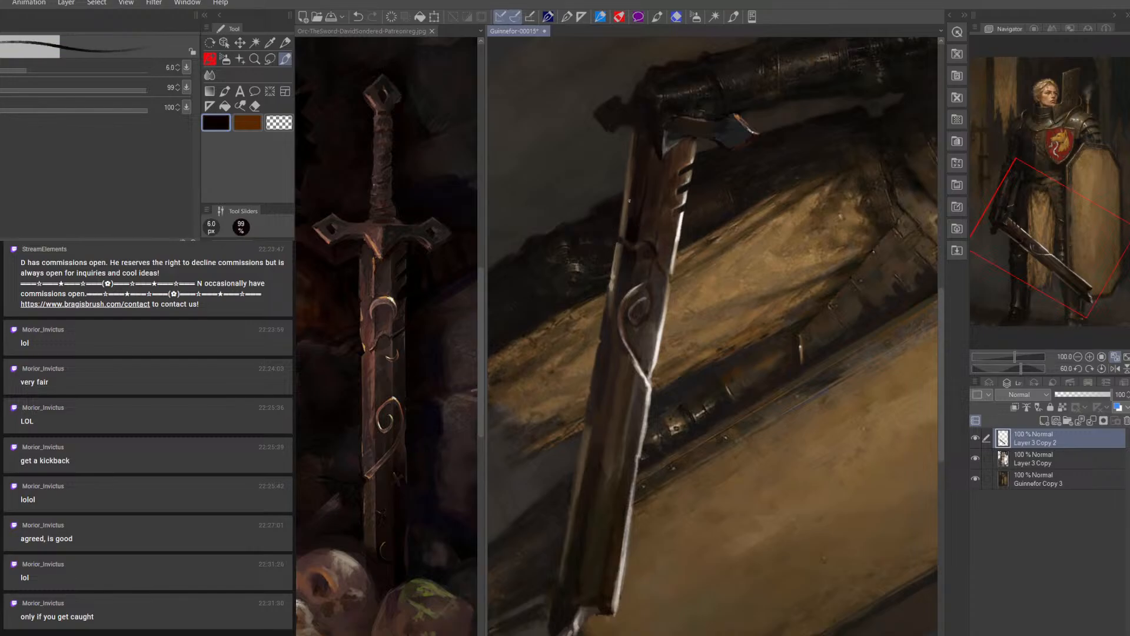
{"action": "left_click", "coordinate": [657, 186], "text": "alt"}
{"action": "left_click", "coordinate": [619, 228], "text": "alt"}
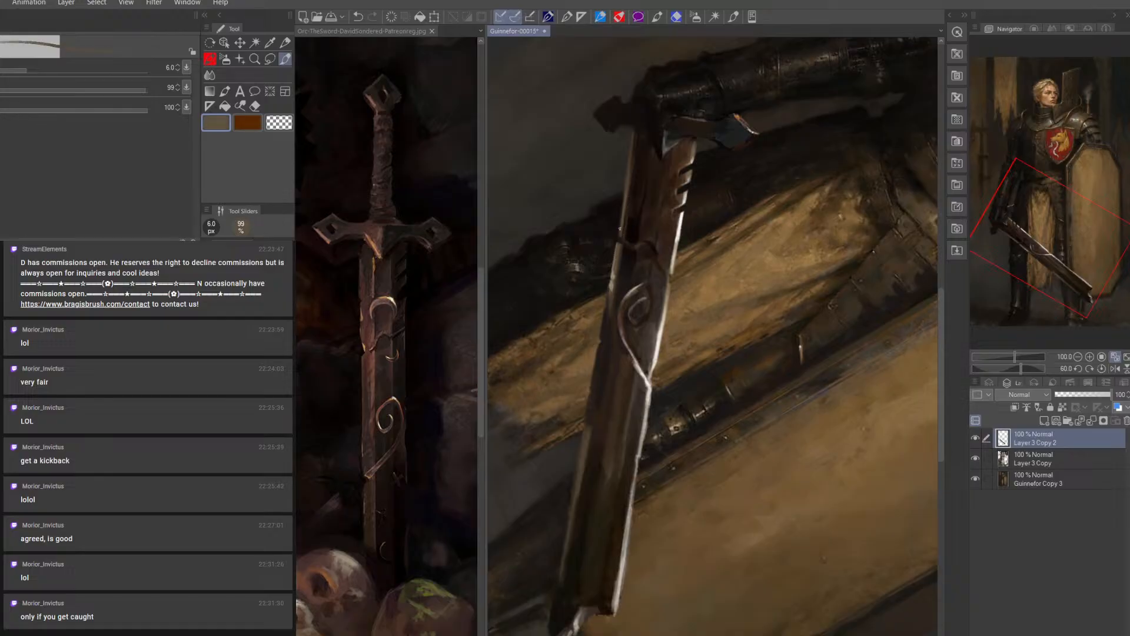
{"action": "left_click_drag", "start_coordinate": [623, 210], "coordinate": [620, 225]}
{"action": "left_click", "coordinate": [636, 161], "text": "alt"}
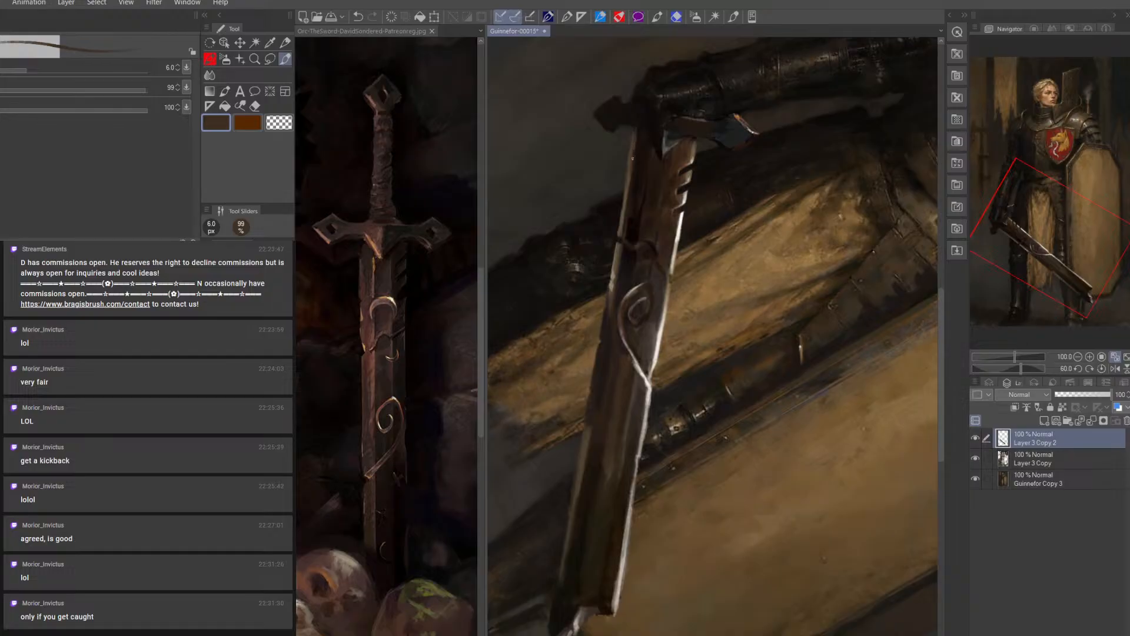
{"action": "left_click", "coordinate": [636, 127], "text": "alt"}
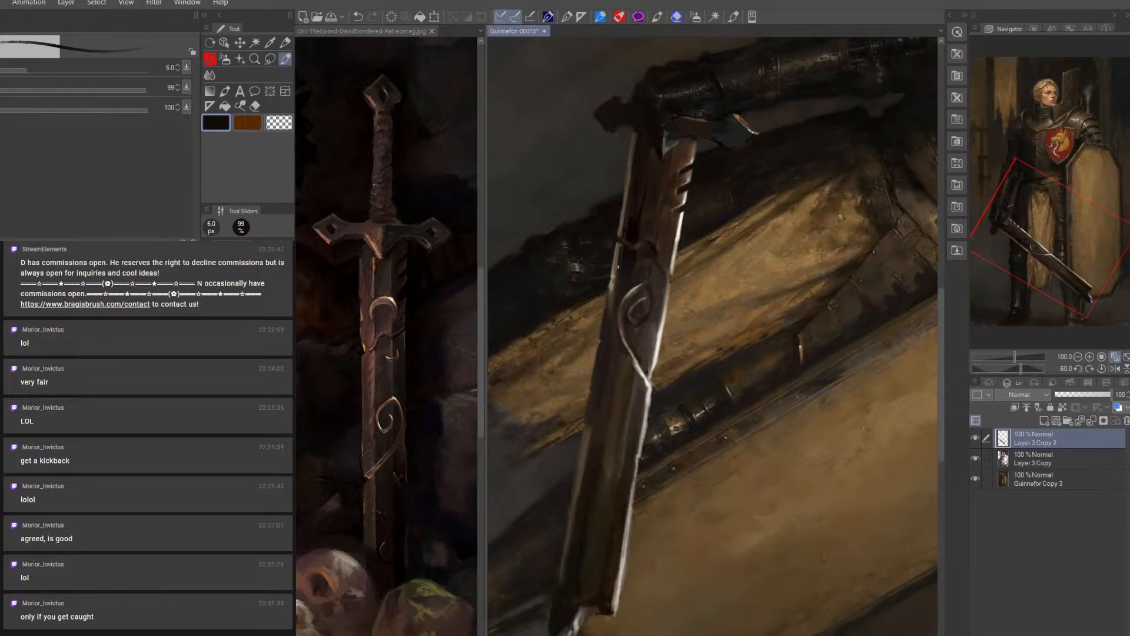
Define the curved band across the blade with sampled brown at 6 px and near-black tones at 7 and 8 px
{"action": "left_click", "coordinate": [621, 244], "text": "alt"}
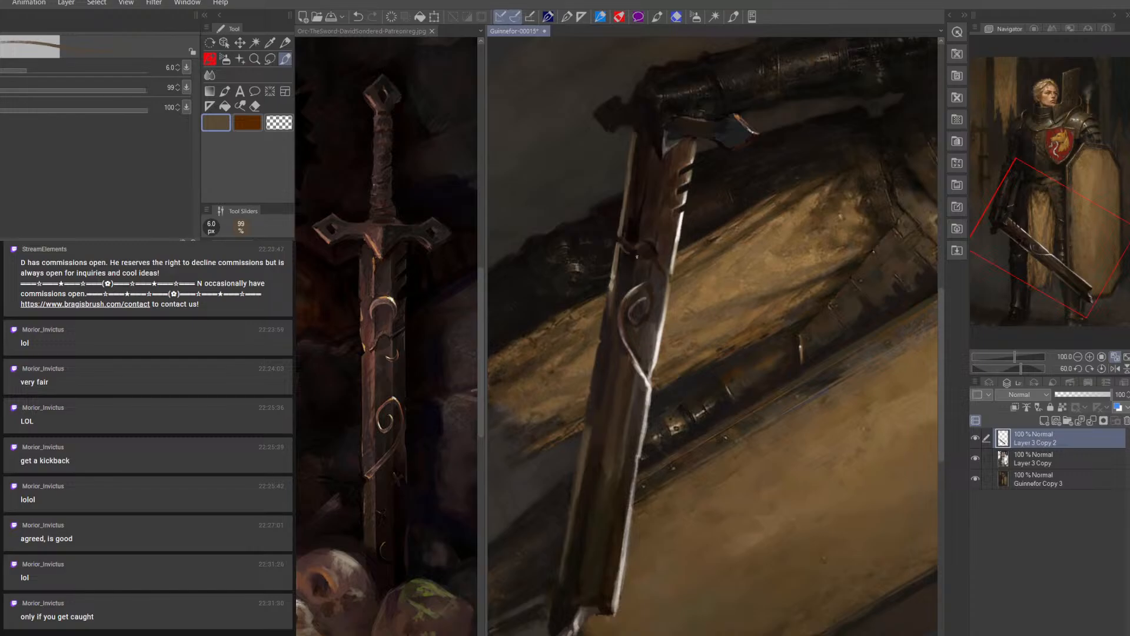
{"action": "left_click", "coordinate": [635, 265], "text": "alt"}
{"action": "key", "text": "bracketright"}
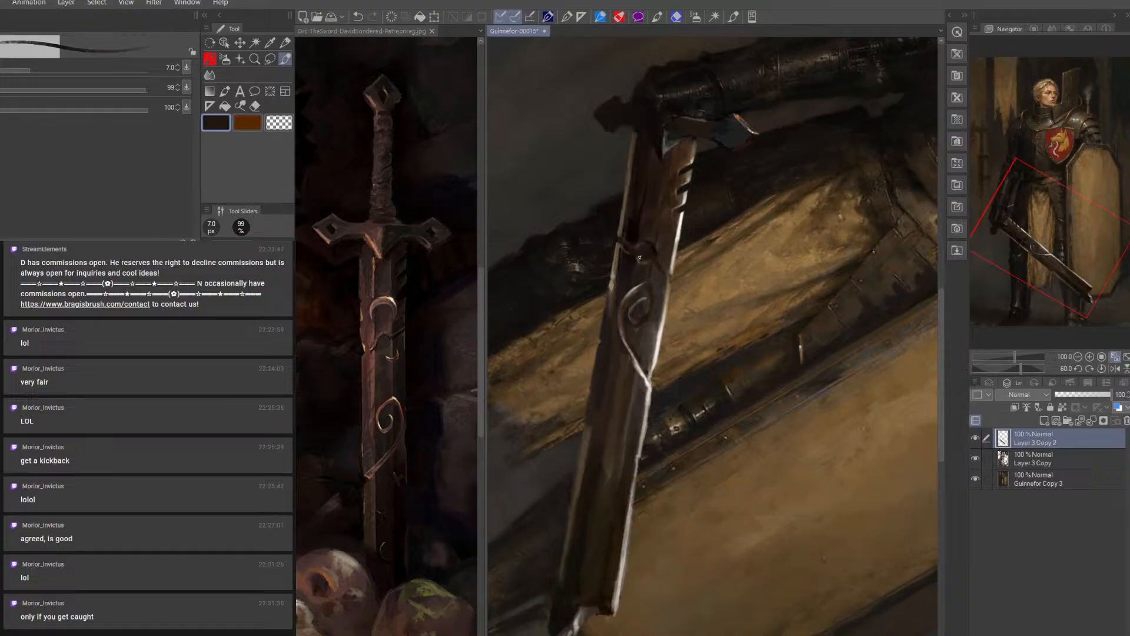
{"action": "left_click", "coordinate": [658, 246], "text": "alt"}
{"action": "key", "text": "bracketright"}
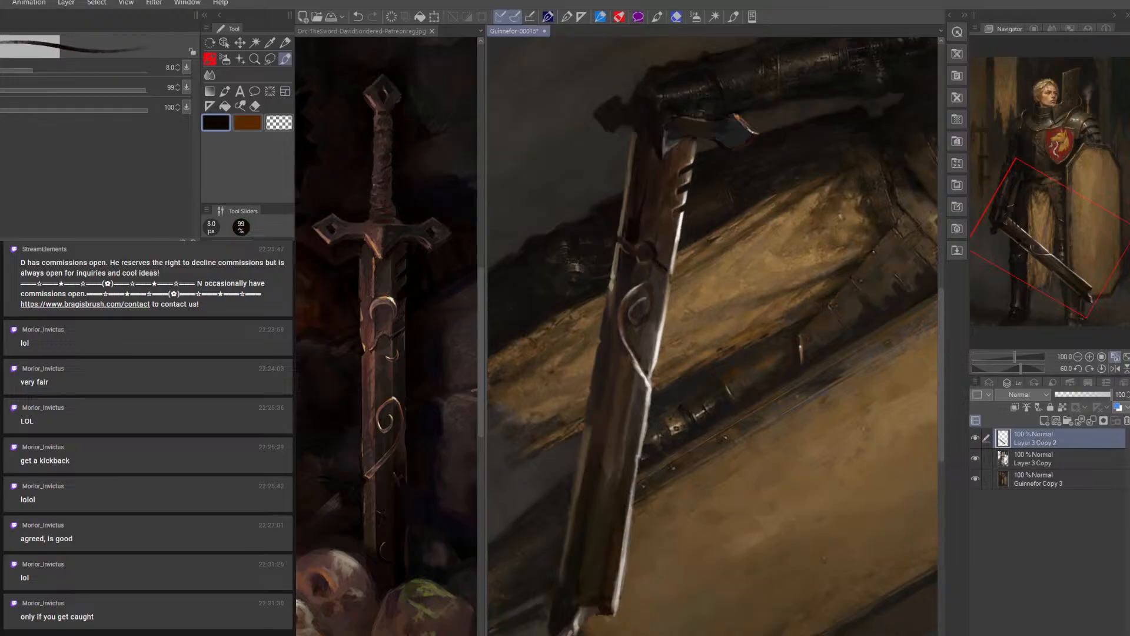
{"action": "left_click", "coordinate": [659, 269], "text": "alt"}
{"action": "key", "text": "bracketleft"}
{"action": "key", "text": "bracketleft"}
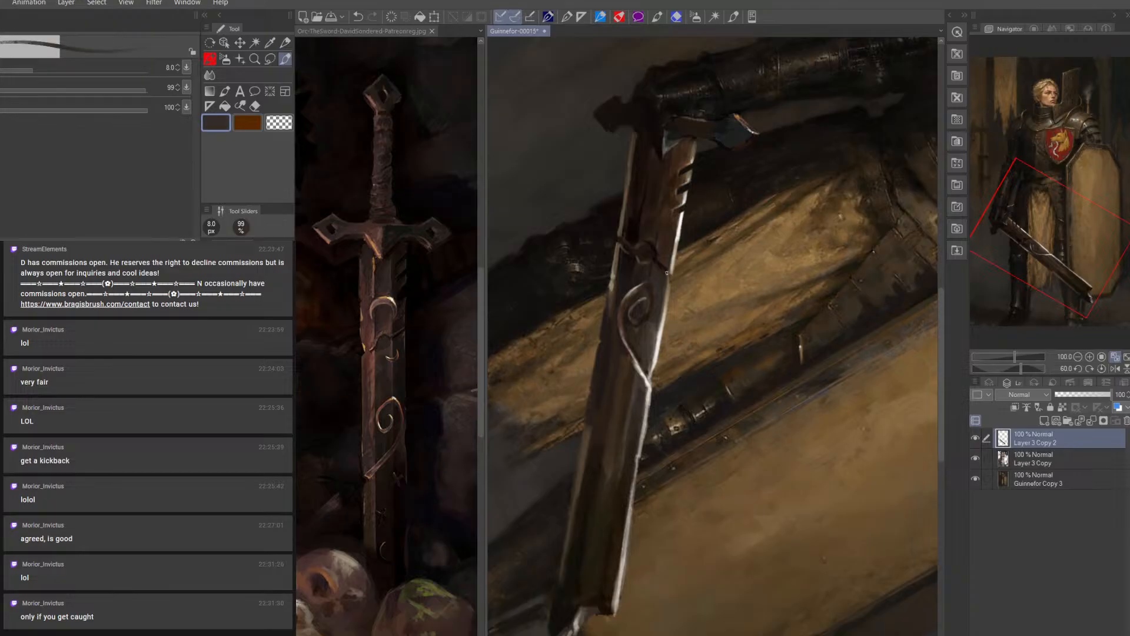
Redefine the spiral ornament's outline and interior with alternating sampled tan and near-black at 6 px
{"action": "left_click", "coordinate": [669, 281], "text": "alt"}
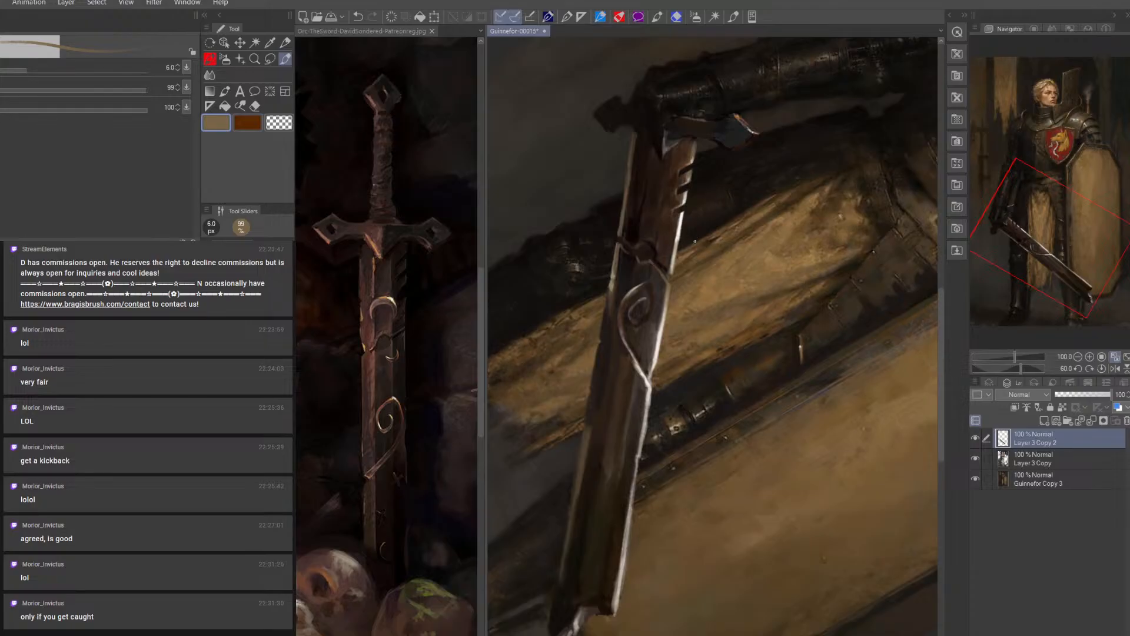
{"action": "left_click", "coordinate": [659, 249], "text": "alt"}
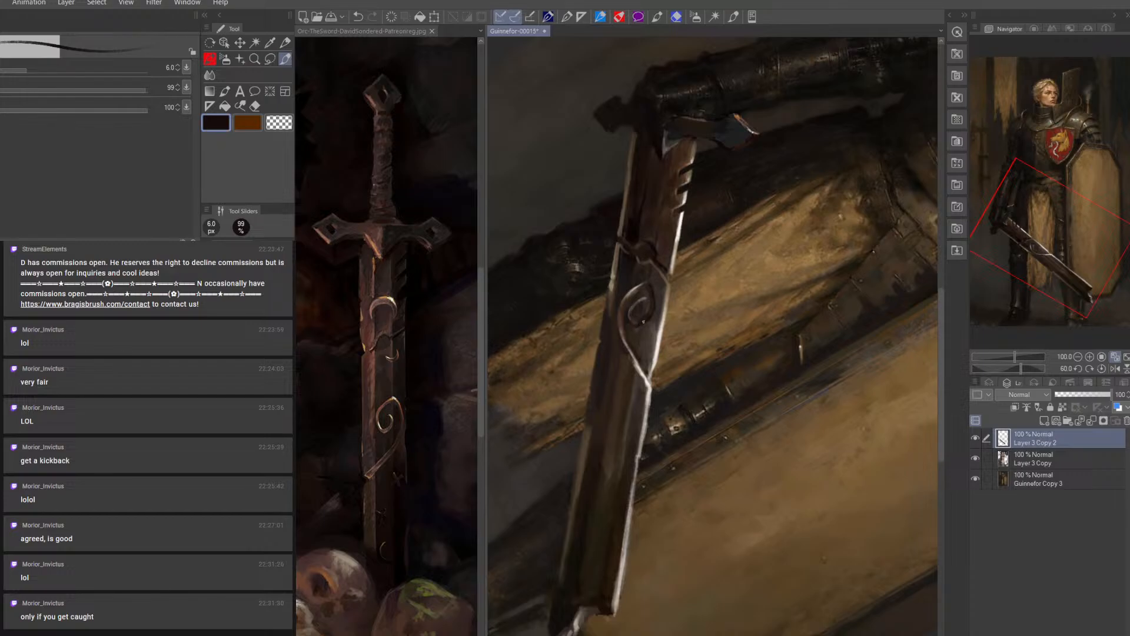
{"action": "left_click", "coordinate": [671, 293], "text": "alt"}
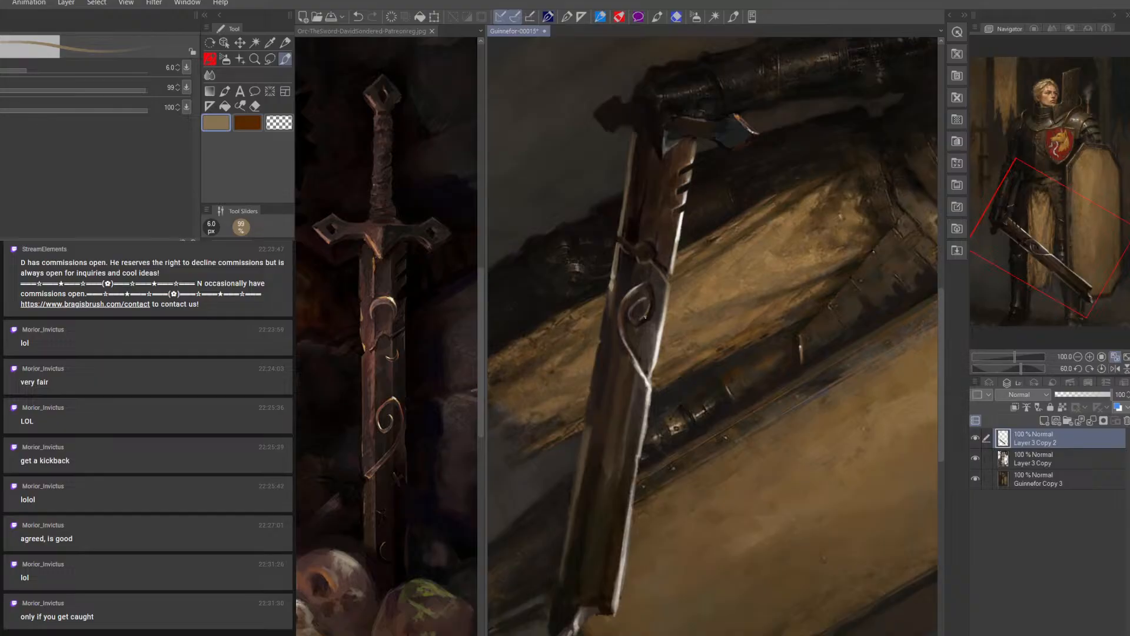
{"action": "left_click", "coordinate": [637, 322], "text": "alt"}
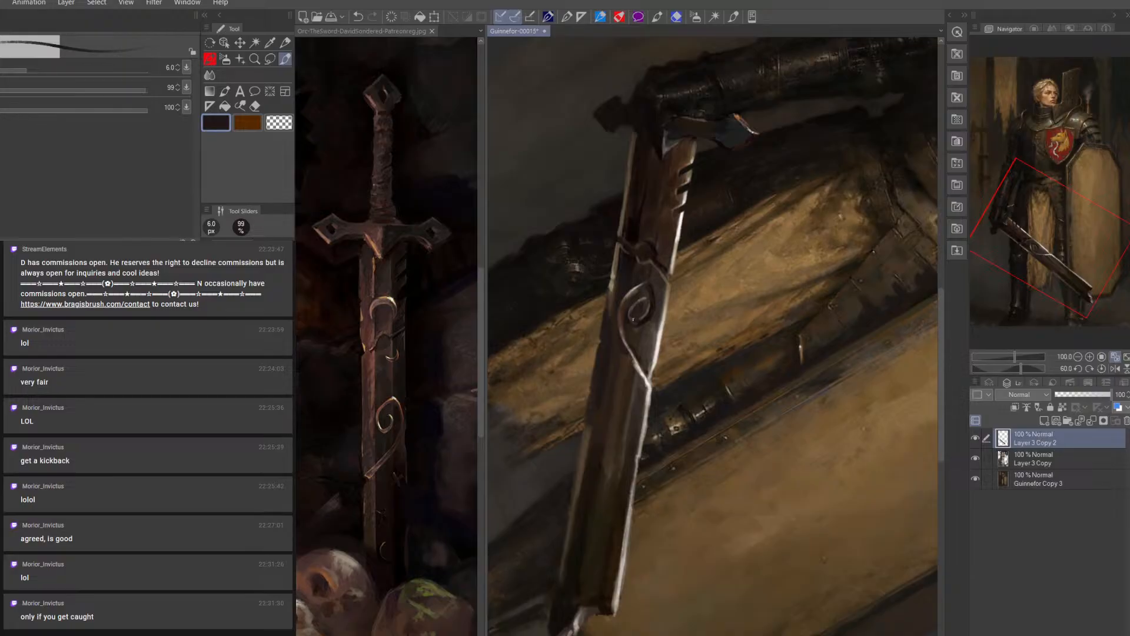
{"action": "left_click", "coordinate": [652, 286], "text": "alt"}
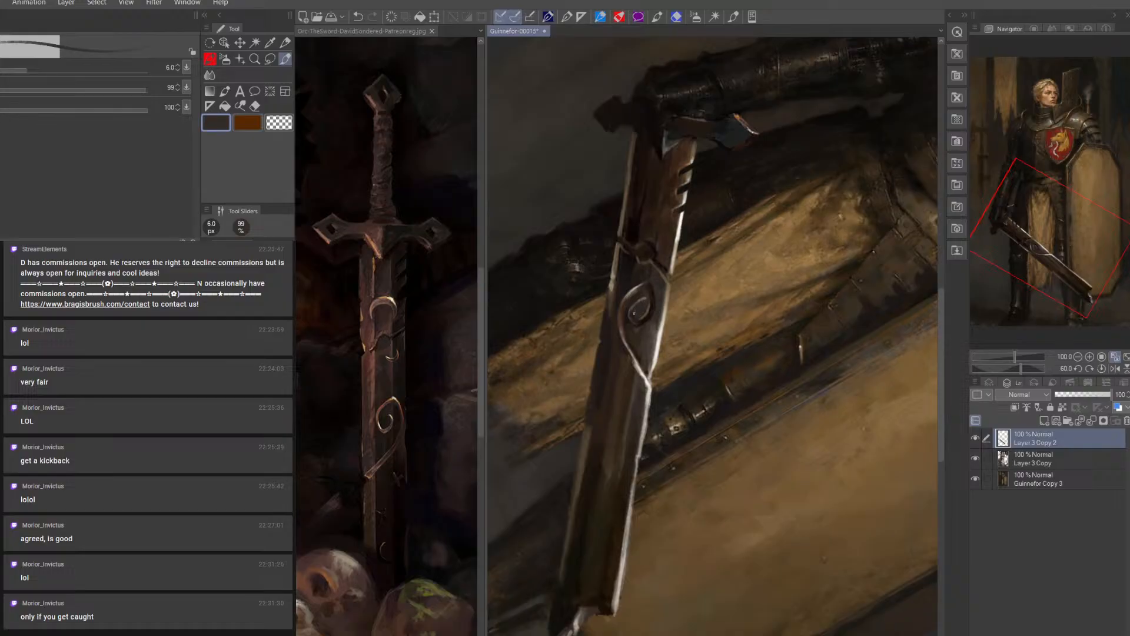
{"action": "left_click", "coordinate": [628, 311], "text": "alt"}
Deepen the shadows around the spiral ornament with sampled near-black at 8 px and dark grey-brown at 7 px
{"action": "key", "text": "bracketright"}
{"action": "key", "text": "bracketright"}
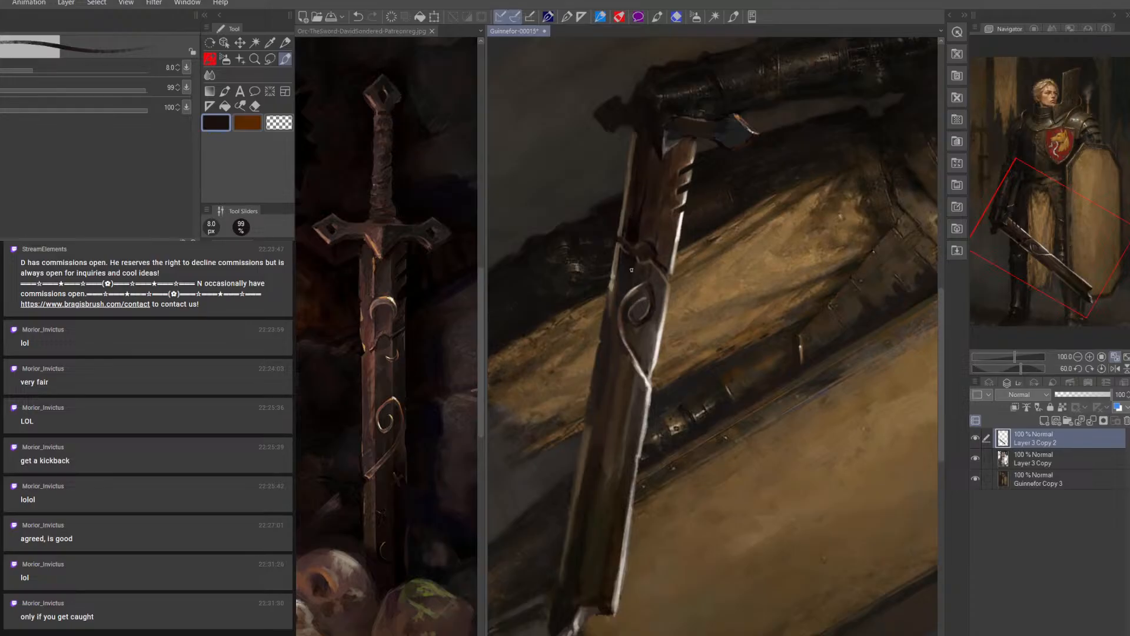
{"action": "left_click", "coordinate": [642, 202], "text": "alt"}
{"action": "key", "text": "bracketleft"}
{"action": "left_click", "coordinate": [629, 306], "text": "alt"}
{"action": "left_click", "coordinate": [647, 304], "text": "alt"}
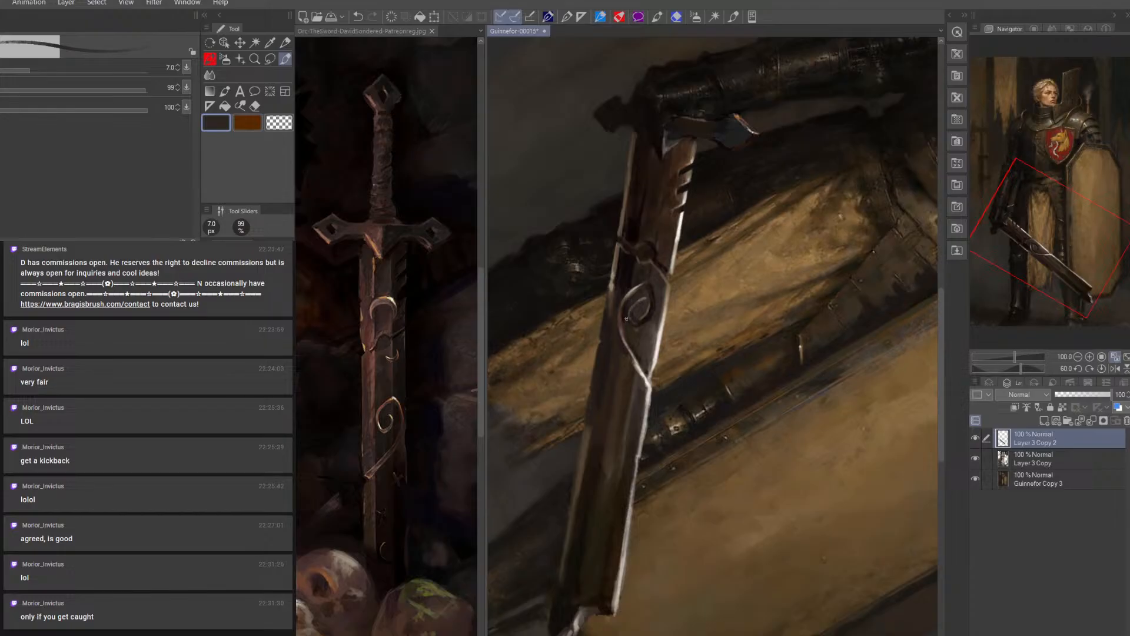
{"action": "left_click", "coordinate": [616, 358], "text": "alt"}
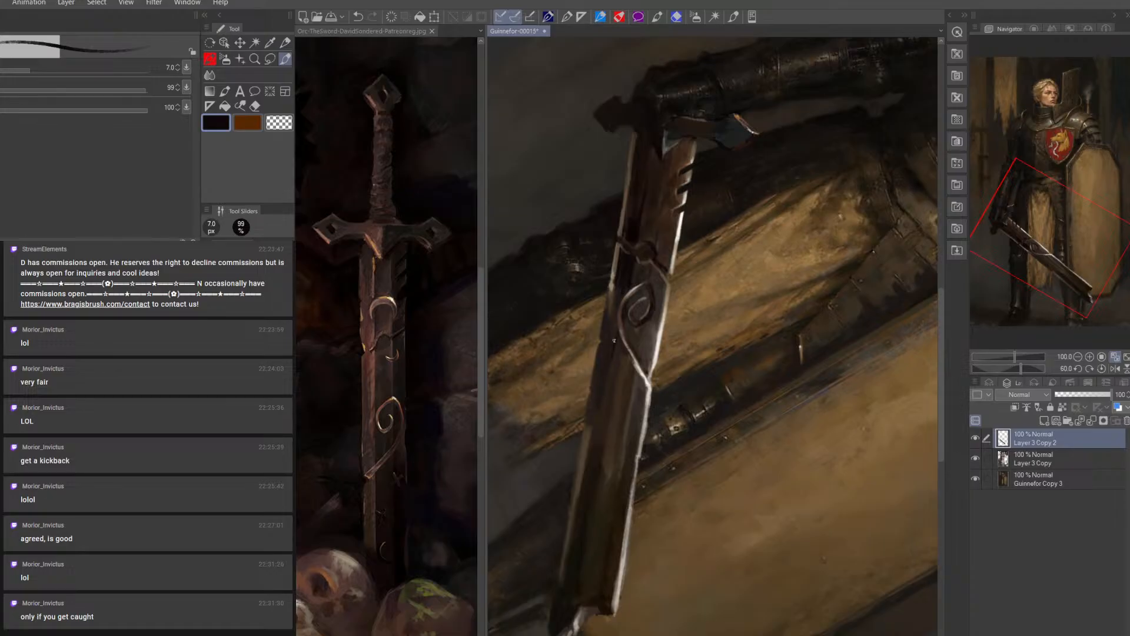
Rework the blade's outer edge beside the spiral ornament with sampled brown at 7 px and near-black at 10 px
{"action": "left_click", "coordinate": [615, 291], "text": "alt"}
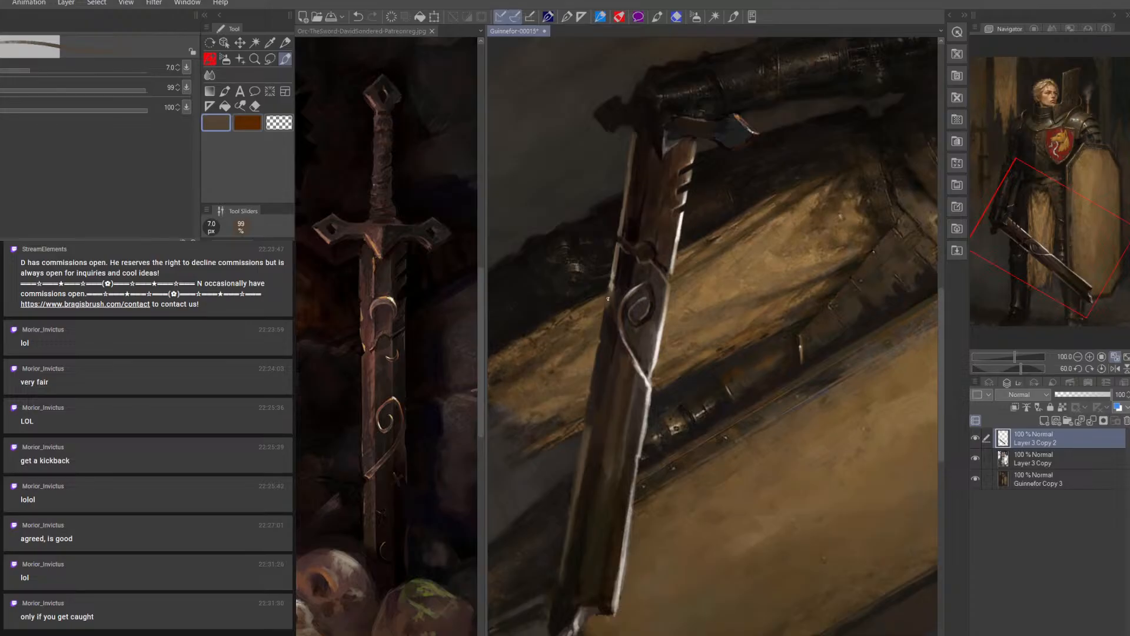
{"action": "left_click", "coordinate": [607, 300], "text": "alt"}
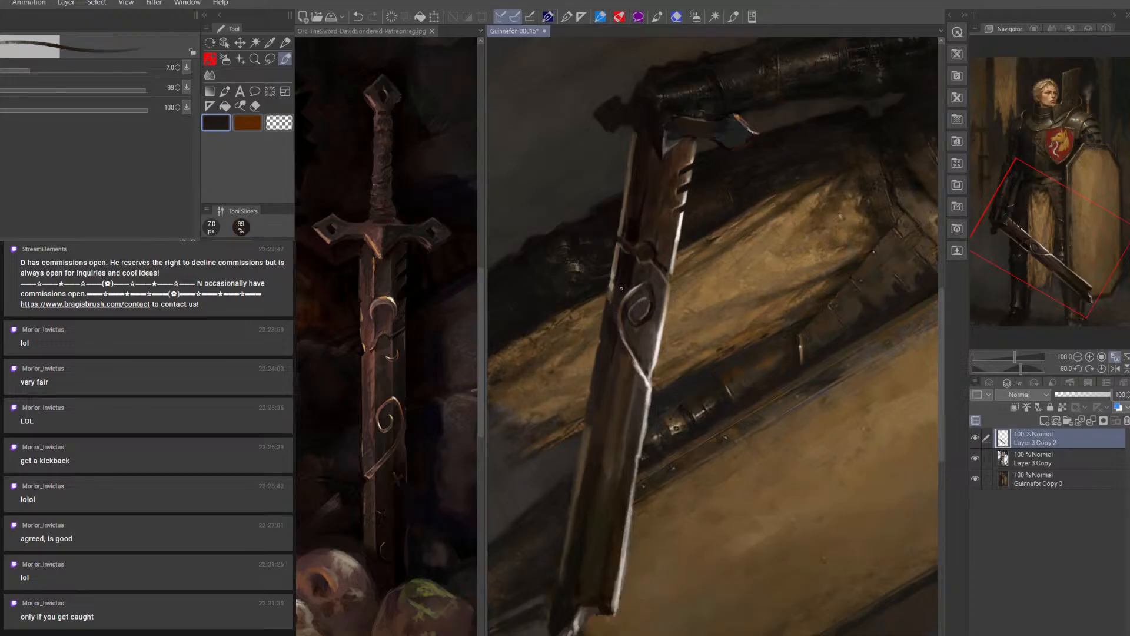
{"action": "left_click", "coordinate": [613, 328], "text": "alt"}
{"action": "key", "text": "bracketright"}
{"action": "key", "text": "bracketright"}
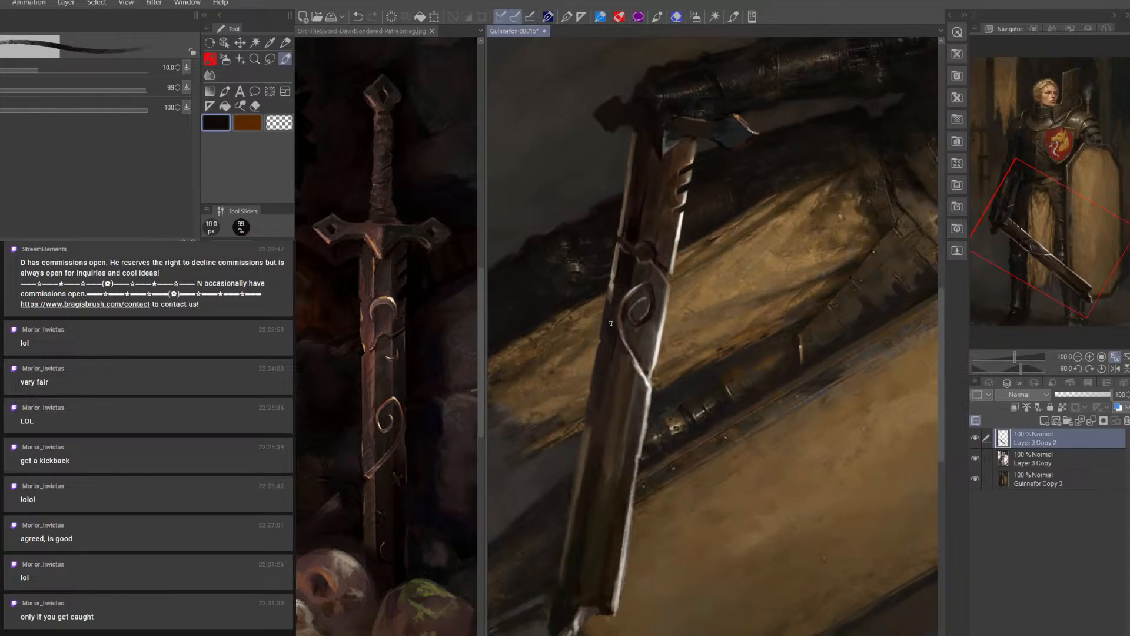
{"action": "key", "text": "bracketright"}
{"action": "key", "text": "bracketleft"}
Paint a thin tan highlight on the blade's outer edge below the spiral ornament at 4 px
{"action": "left_click", "coordinate": [615, 285], "text": "alt"}
{"action": "key", "text": "bracketleft"}
{"action": "key", "text": "bracketleft"}
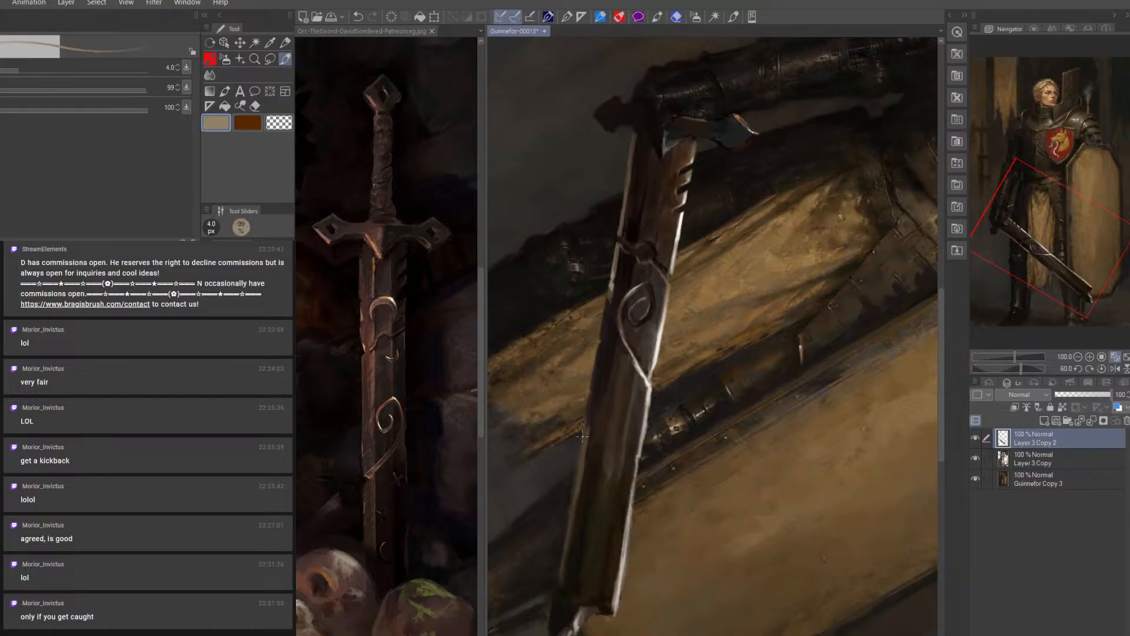
{"action": "left_click_drag", "start_coordinate": [586, 428], "coordinate": [583, 434]}
Darken the blade's notches and the surface below the spiral ornament with near-black at 9 px and dark brown at 15 px
{"action": "left_click", "coordinate": [595, 463], "text": "alt"}
{"action": "key", "text": "bracketright"}
{"action": "key", "text": "bracketright"}
{"action": "key", "text": "bracketright"}
{"action": "key", "text": "bracketright"}
{"action": "key", "text": "bracketright"}
{"action": "key", "text": "bracketright"}
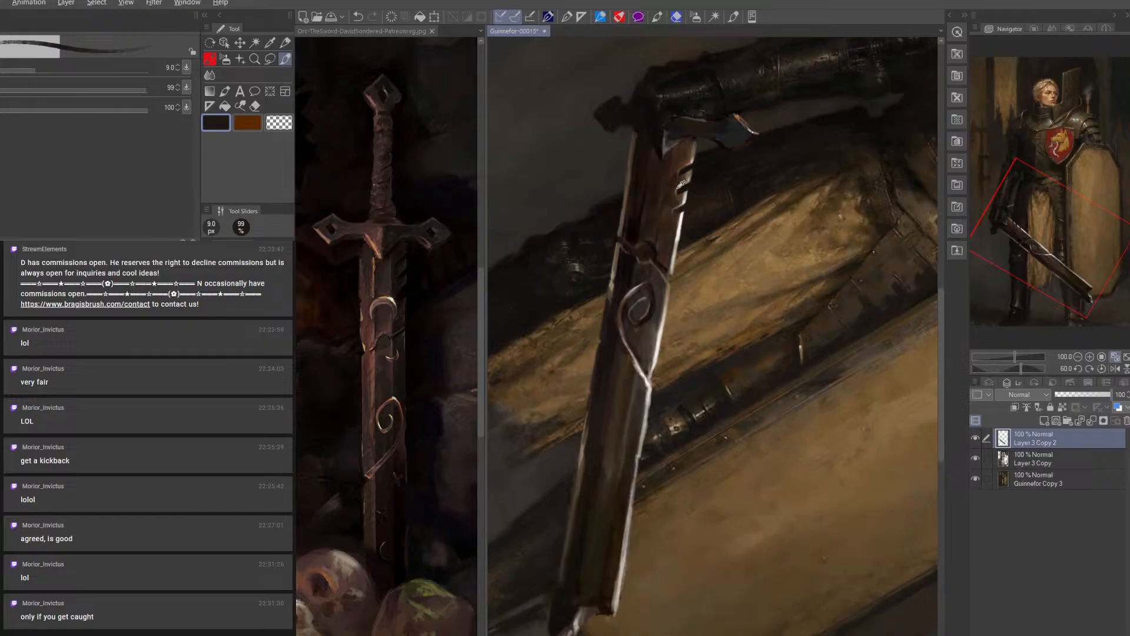
{"action": "key", "text": "bracketright"}
{"action": "key", "text": "bracketright"}
{"action": "key", "text": "bracketright"}
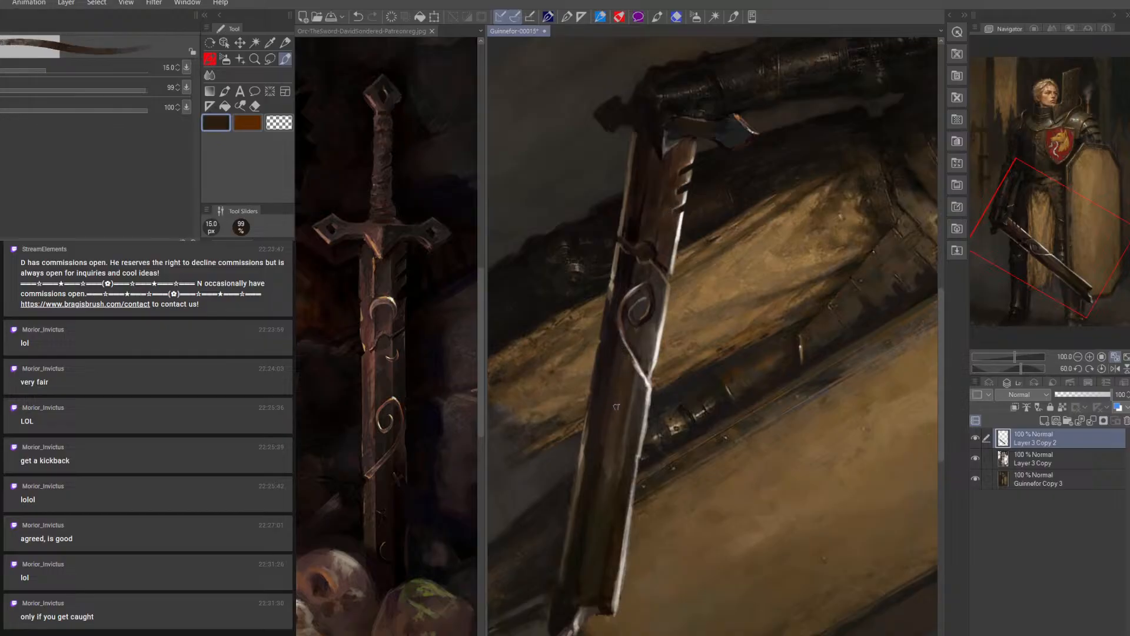
Blend the blade inside the spiral ornament's lower curve with sampled muted brown at 7 px
{"action": "left_click", "coordinate": [654, 333], "text": "alt"}
{"action": "key", "text": "bracketleft"}
{"action": "key", "text": "bracketleft"}
{"action": "key", "text": "bracketleft"}
{"action": "key", "text": "bracketleft"}
{"action": "key", "text": "bracketleft"}
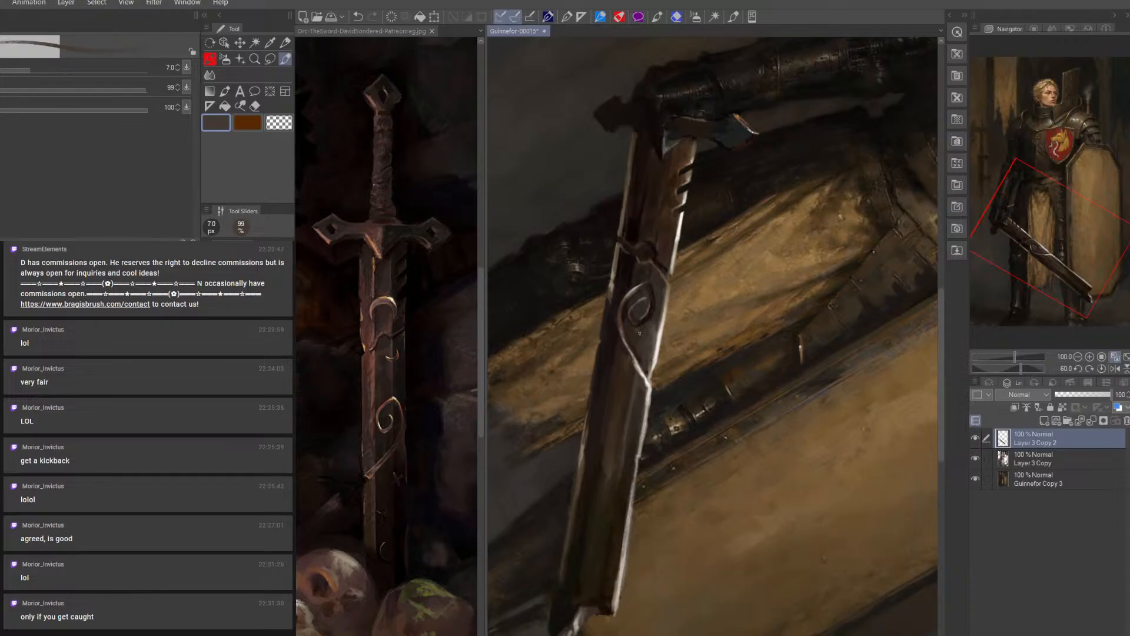
{"action": "left_click", "coordinate": [649, 334], "text": "alt"}
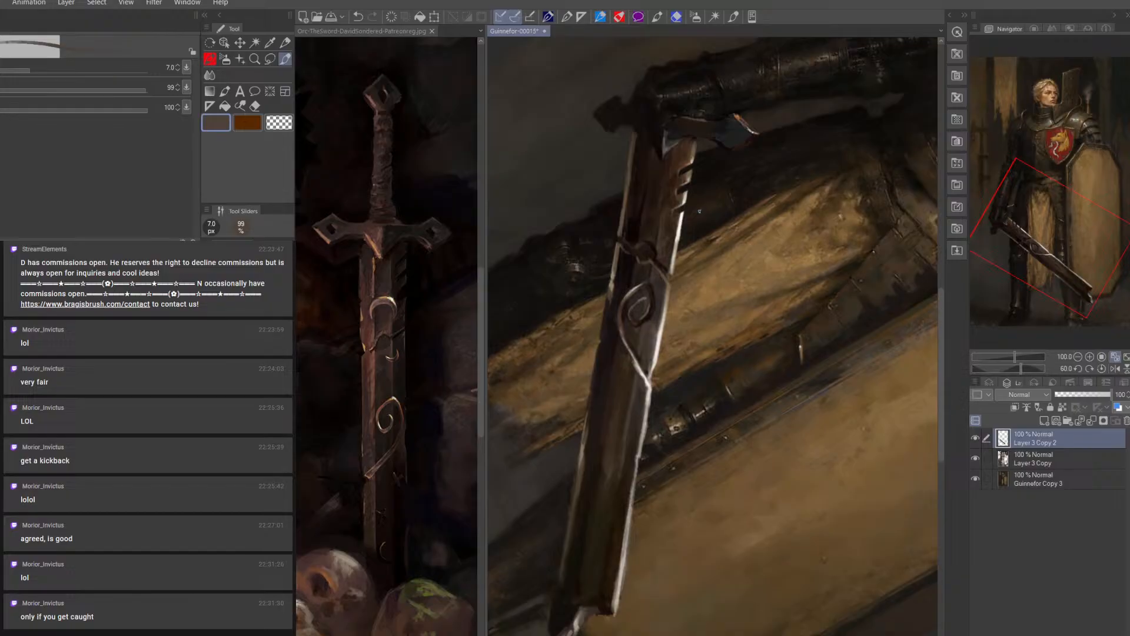
Start a small curved ornament on the upper blade beside the notches with near-black and sampled brown at 6 px
{"action": "left_click", "coordinate": [659, 242], "text": "alt"}
{"action": "key", "text": "bracketleft"}
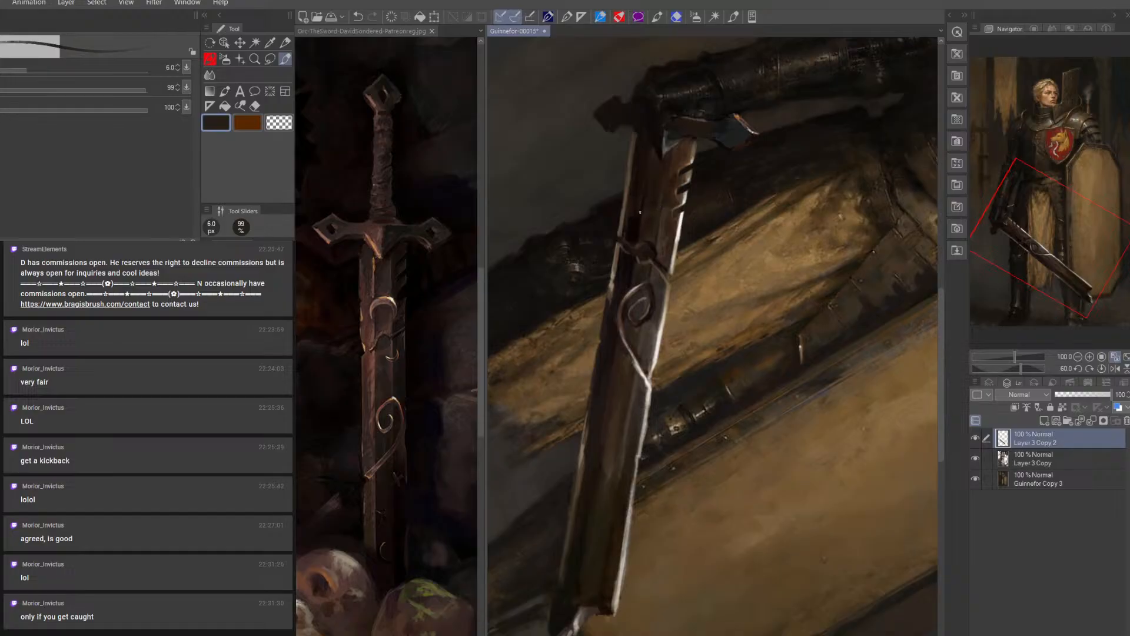
{"action": "left_click", "coordinate": [639, 214], "text": "alt"}
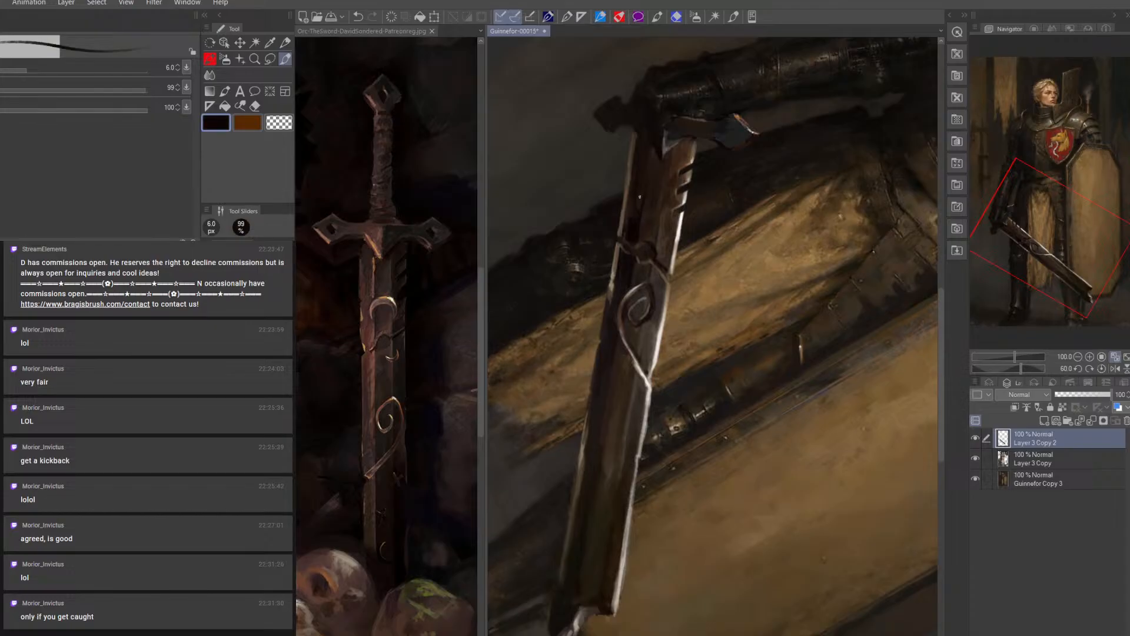
{"action": "left_click", "coordinate": [664, 241], "text": "alt"}
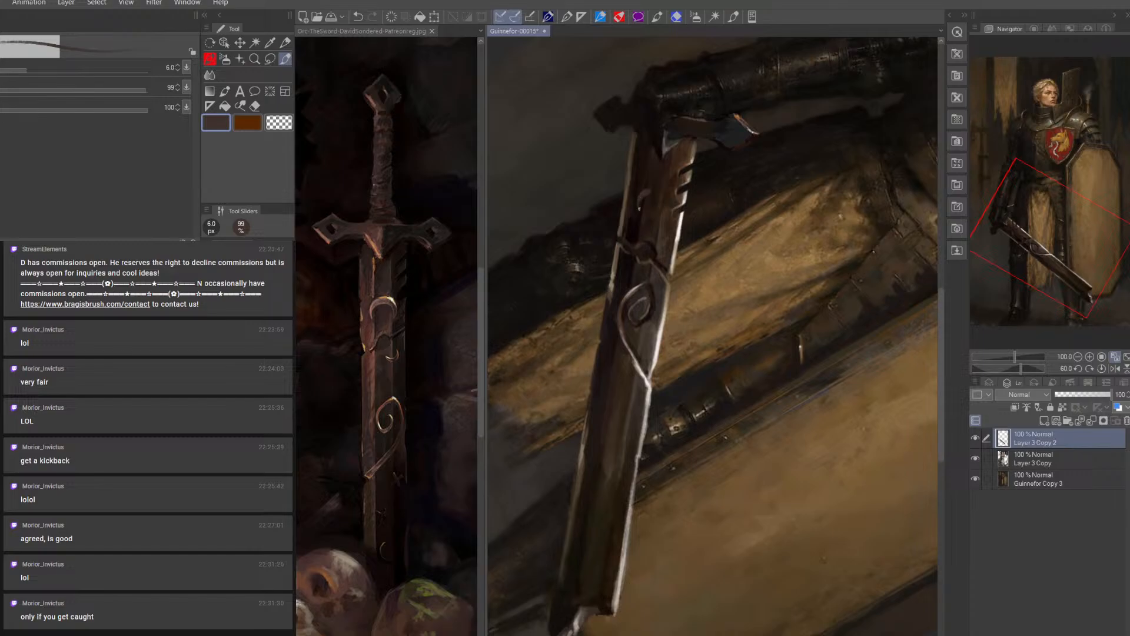
Extend the small ornament into a crescent and shade around it with near-black at 6 px and 9 px
{"action": "left_click", "coordinate": [685, 195], "text": "alt"}
{"action": "key", "text": "bracketleft"}
{"action": "key", "text": "bracketleft"}
{"action": "key", "text": "bracketright"}
{"action": "left_click", "coordinate": [642, 201], "text": "alt"}
{"action": "key", "text": "bracketright"}
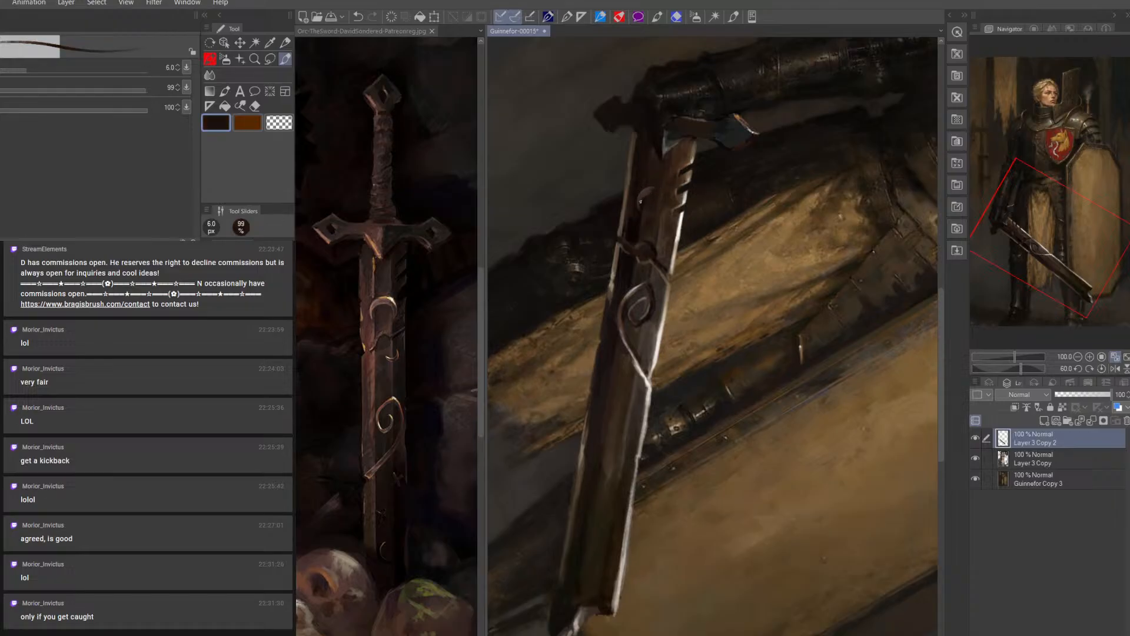
{"action": "key", "text": "bracketright"}
{"action": "left_click", "coordinate": [638, 231], "text": "alt"}
{"action": "key", "text": "bracketright"}
{"action": "key", "text": "bracketright"}
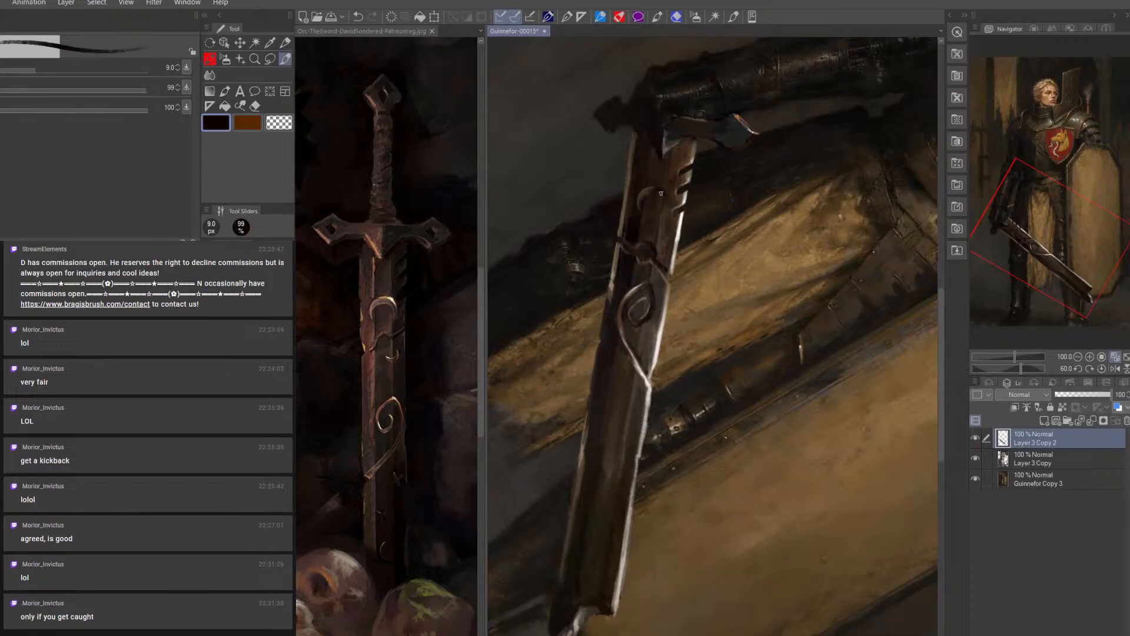
Shape the crescent ornament's right side with sampled brown, tan and near-white at 4.5 px
{"action": "key", "text": "bracketleft"}
{"action": "left_click", "coordinate": [683, 197], "text": "alt"}
{"action": "key", "text": "bracketleft"}
{"action": "key", "text": "bracketleft"}
{"action": "key", "text": "bracketleft"}
{"action": "key", "text": "bracketleft"}
{"action": "key", "text": "bracketleft"}
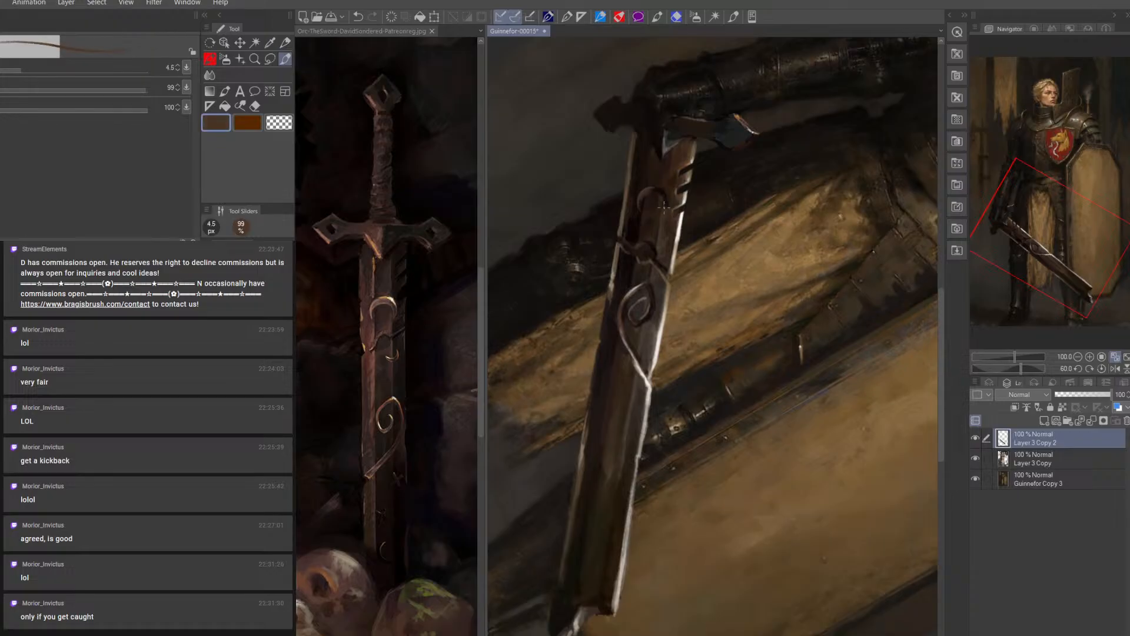
{"action": "left_click", "coordinate": [666, 203], "text": "alt"}
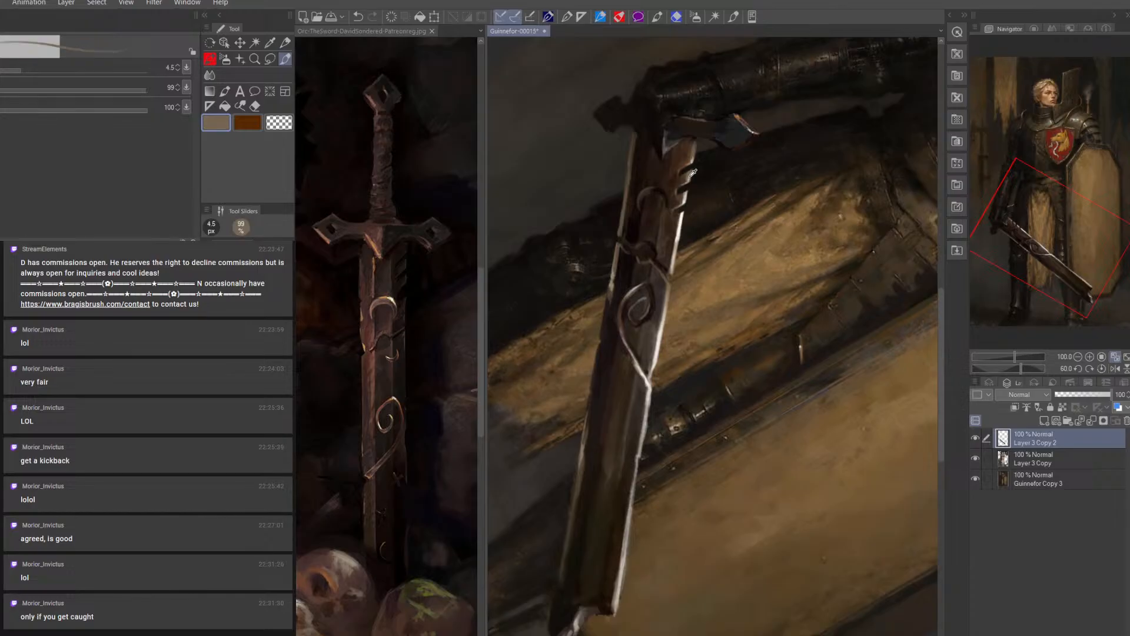
{"action": "left_click", "coordinate": [679, 219], "text": "alt"}
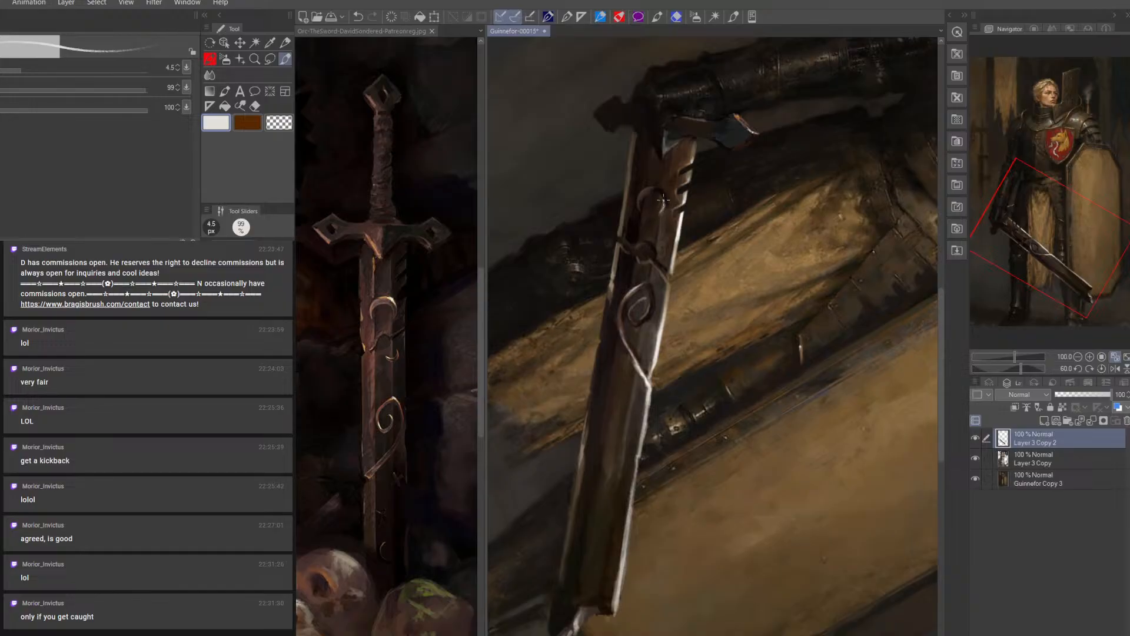
Darken the inside of the crescent ornament with near-black at 6 px
{"action": "left_click", "coordinate": [666, 203], "text": "alt"}
{"action": "key", "text": "bracketright"}
{"action": "key", "text": "bracketright"}
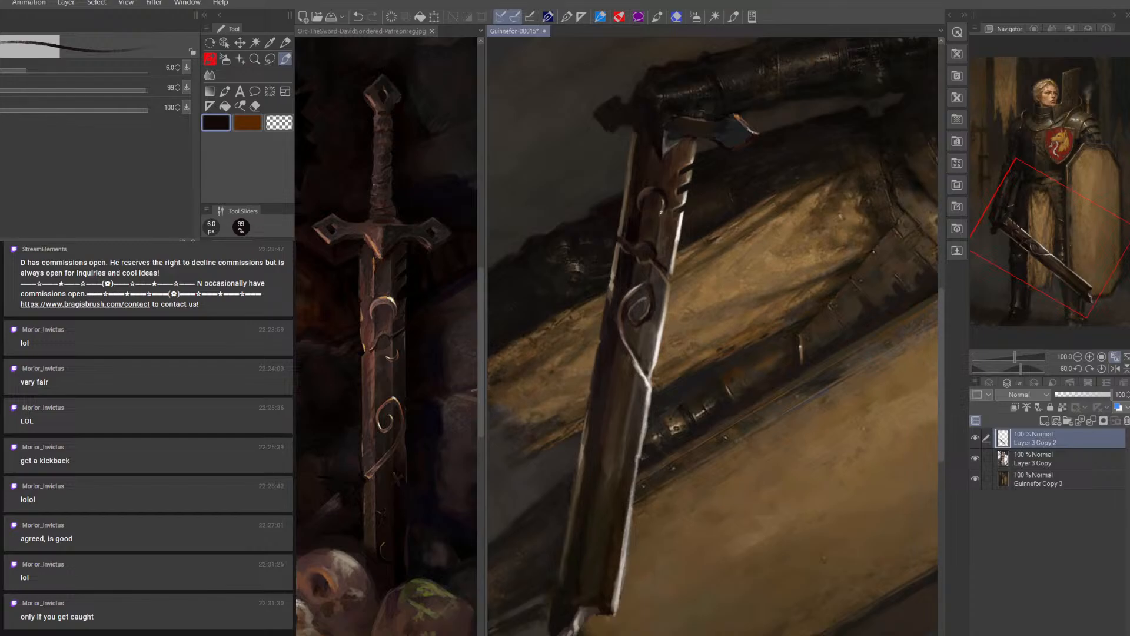
{"action": "left_click", "coordinate": [663, 213], "text": "alt"}
Refine the crescent ornament's rim with tan at 4.5 px, brown at 6 px and near-black at 5 px
{"action": "key", "text": "bracketleft"}
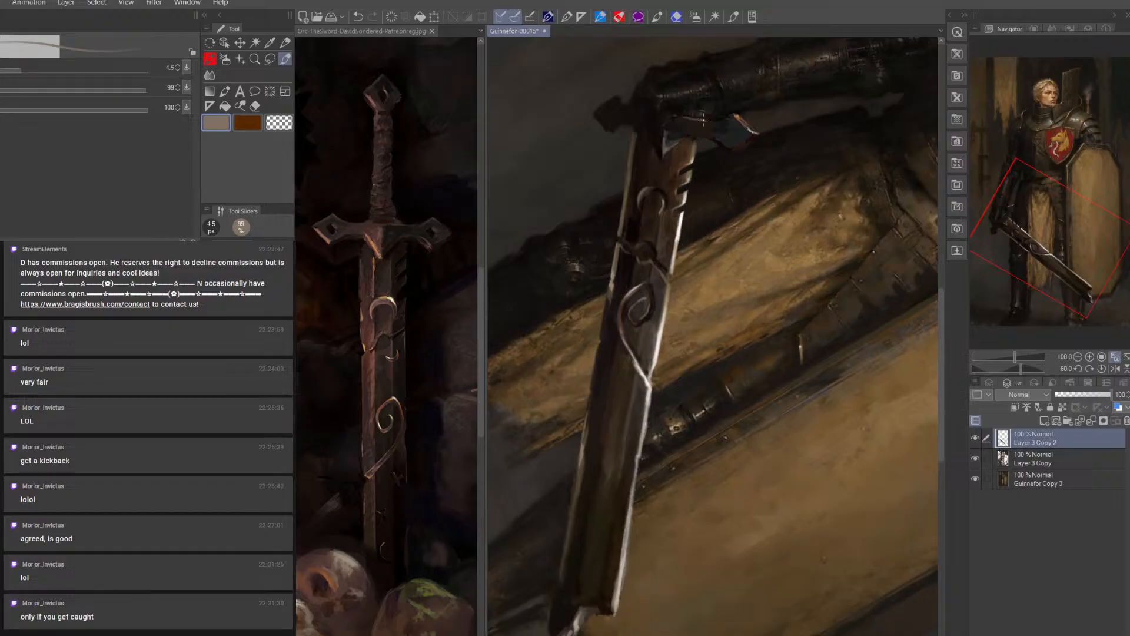
{"action": "left_click_drag", "start_coordinate": [695, 147], "coordinate": [691, 163]}
{"action": "left_click", "coordinate": [646, 193], "text": "alt"}
{"action": "key", "text": "]"}
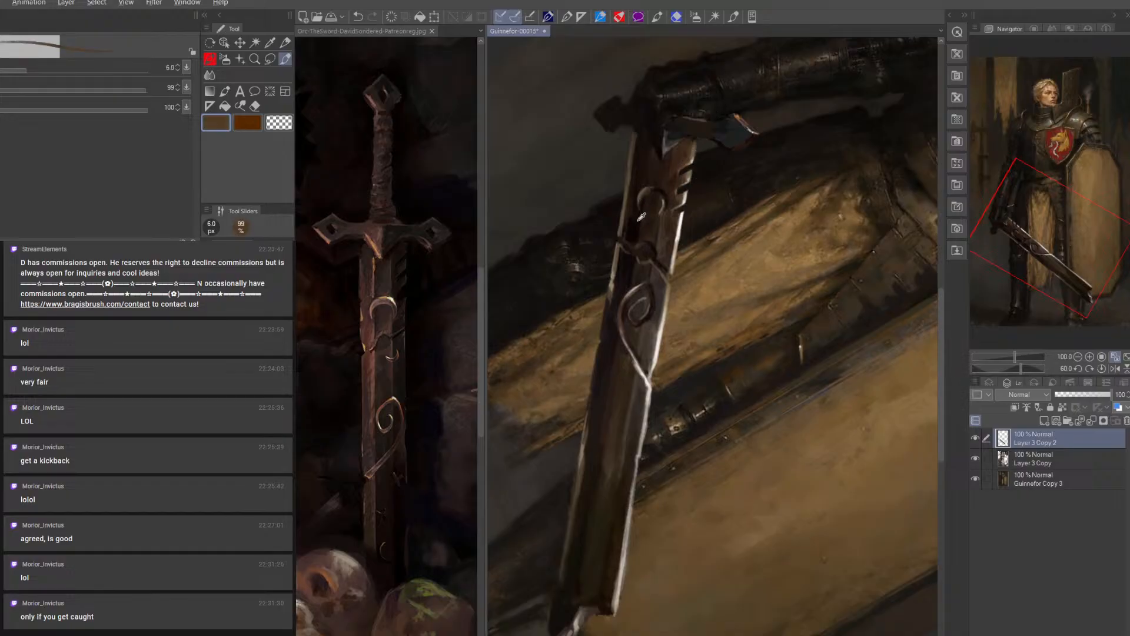
{"action": "left_click", "coordinate": [641, 216], "text": "alt"}
{"action": "key", "text": "["}
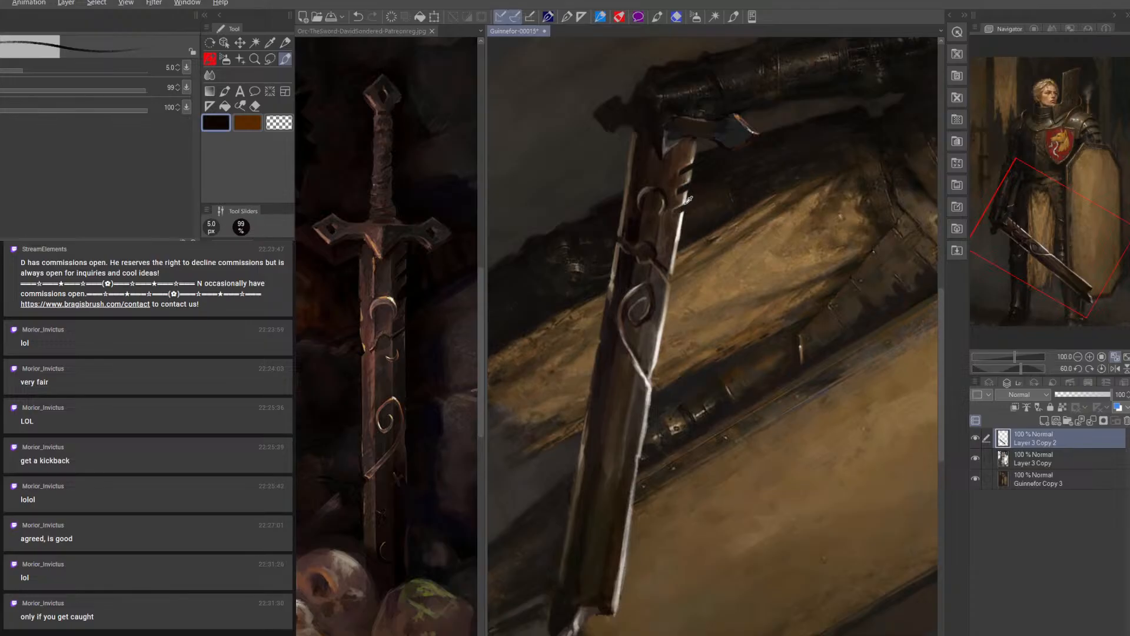
Highlight the crescent ornament's arc with near-white at 5 px, adjusting it with near-black and tan
{"action": "left_click", "coordinate": [658, 190], "text": "alt"}
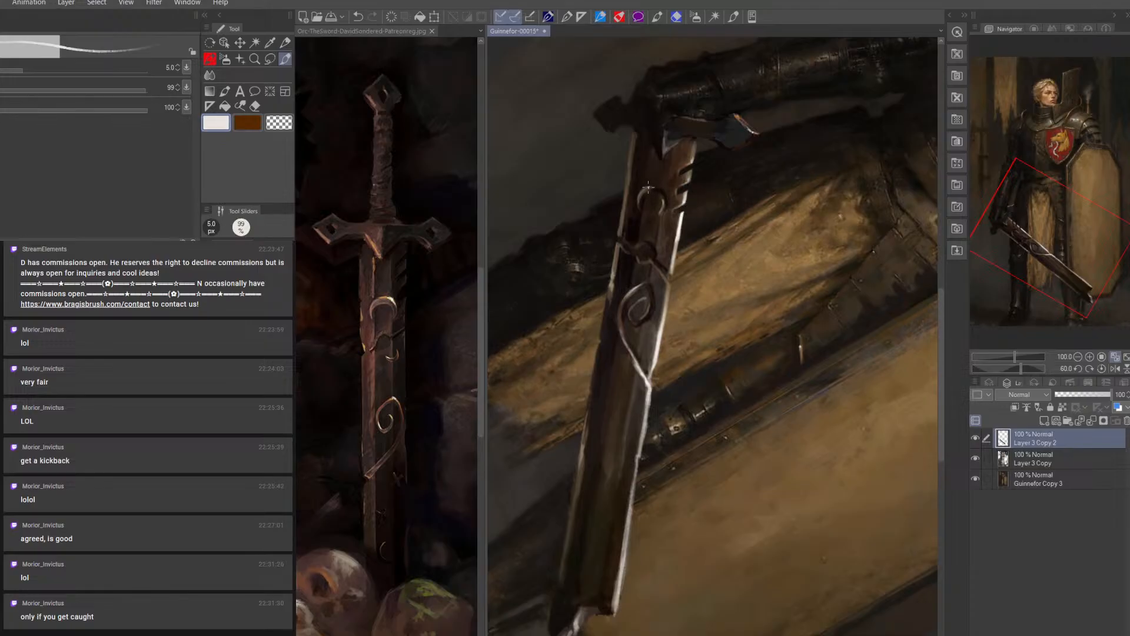
{"action": "mouse_move", "coordinate": [644, 189]}
{"action": "left_mouse_down"}
{"action": "mouse_move", "coordinate": [657, 186]}
{"action": "mouse_move", "coordinate": [640, 202]}
{"action": "left_mouse_up"}
{"action": "left_click", "coordinate": [664, 205], "text": "alt"}
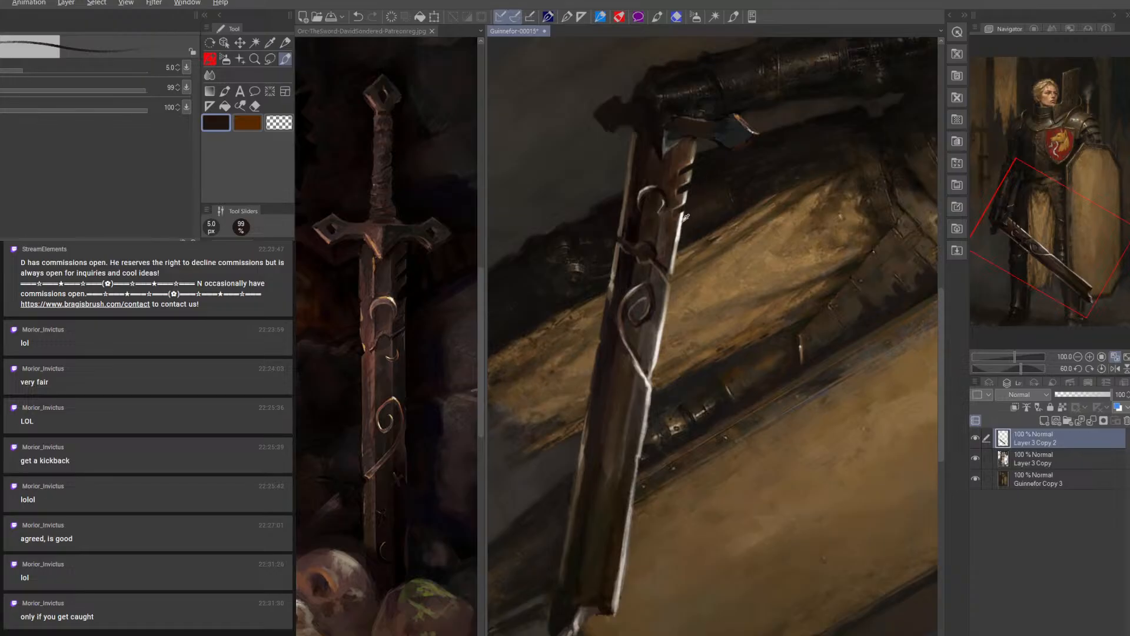
{"action": "left_click", "coordinate": [664, 212], "text": "alt"}
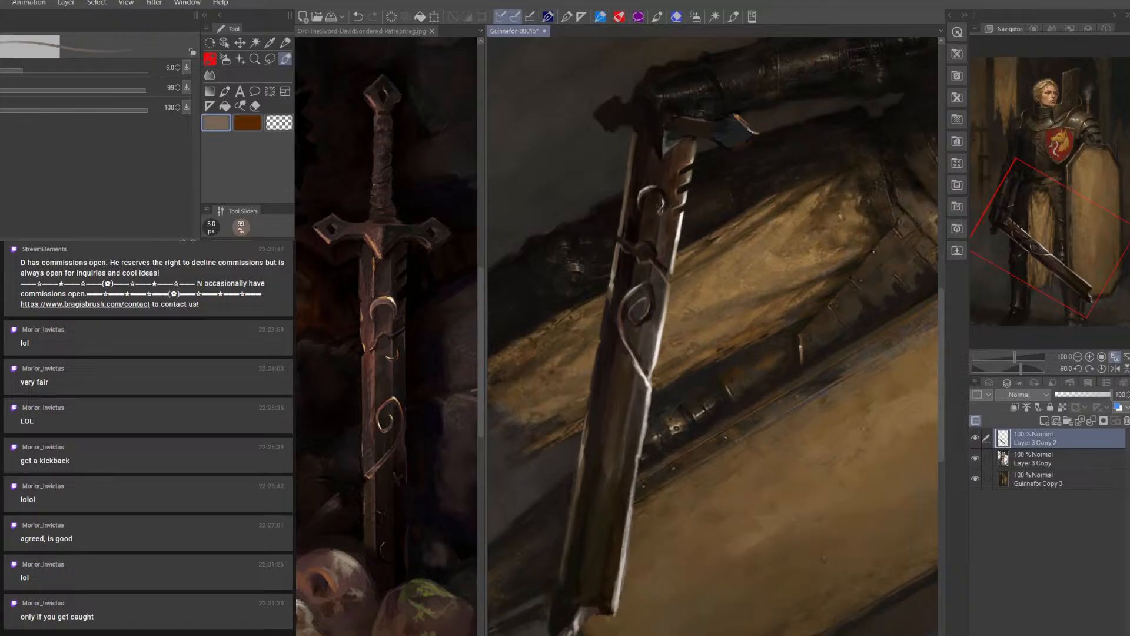
{"action": "left_click", "coordinate": [685, 213], "text": "alt"}
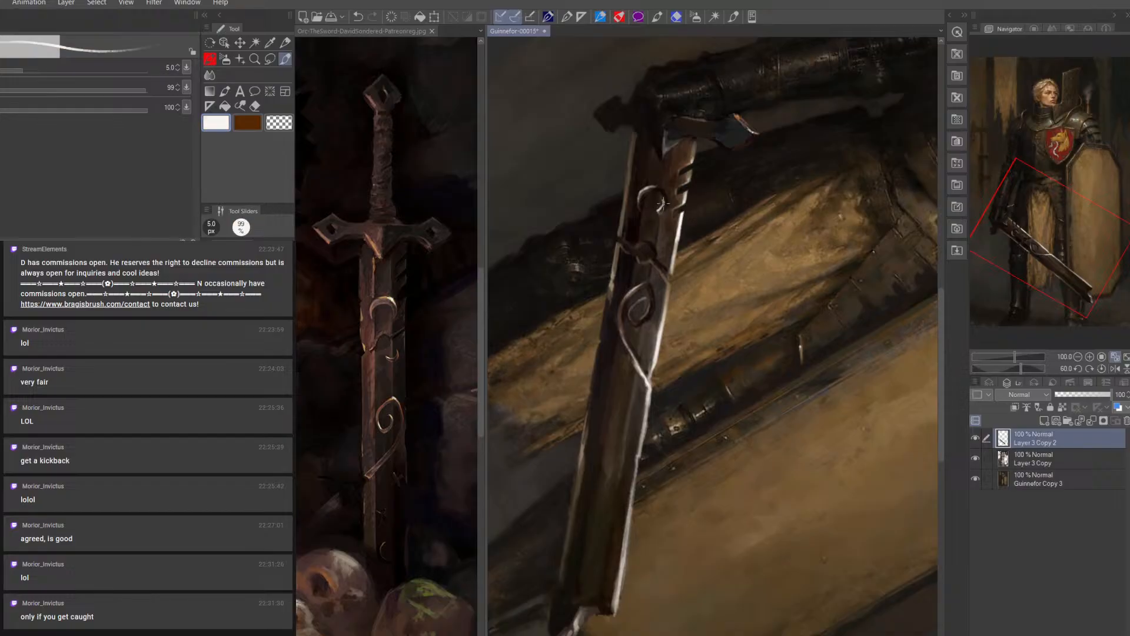
Clean up the blade around the crescent ornament and the curved band with sampled dark tones at 6 px and 4.5 px
{"action": "left_click", "coordinate": [659, 213], "text": "alt"}
{"action": "key", "text": "bracketright"}
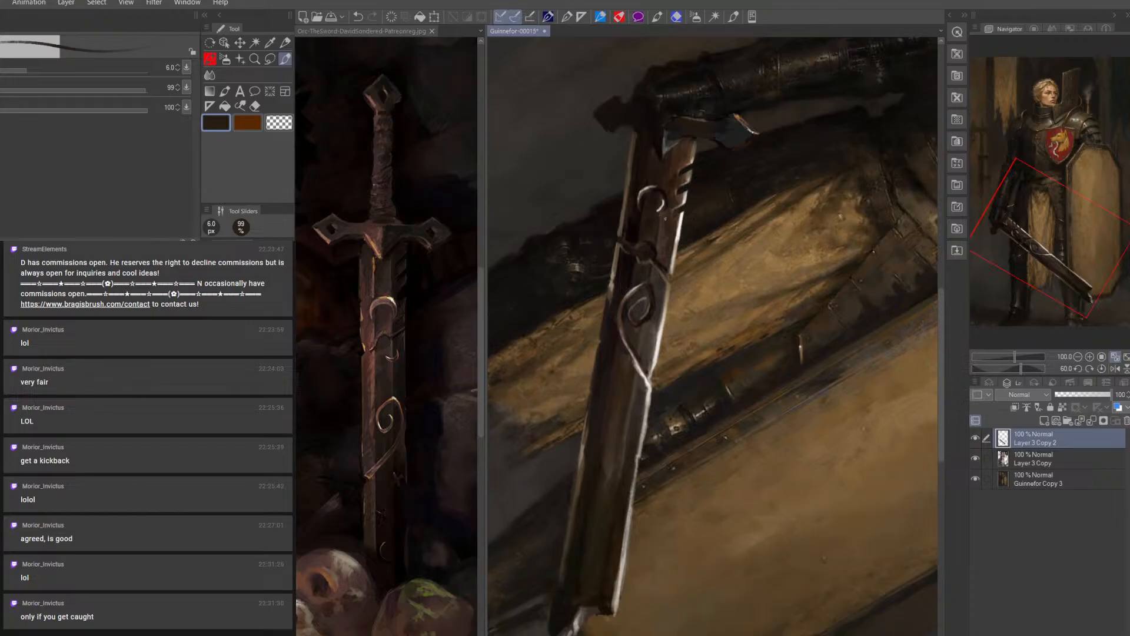
{"action": "left_click", "coordinate": [672, 200], "text": "alt"}
{"action": "left_click", "coordinate": [659, 247], "text": "alt"}
{"action": "key", "text": "bracketleft"}
{"action": "key", "text": "bracketleft"}
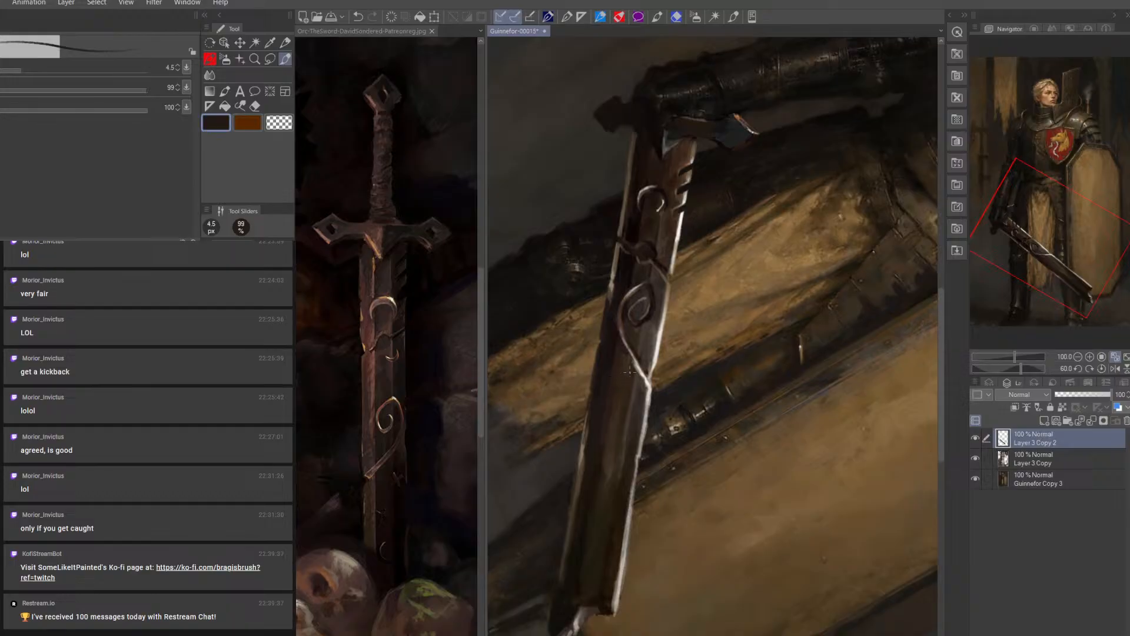
Paint an X-shaped mark on the blade below the spiral ornament with brown at 6 px and near-black at 10 px
{"action": "left_click", "coordinate": [658, 326], "text": "alt"}
{"action": "key", "text": "bracketright"}
{"action": "key", "text": "bracketright"}
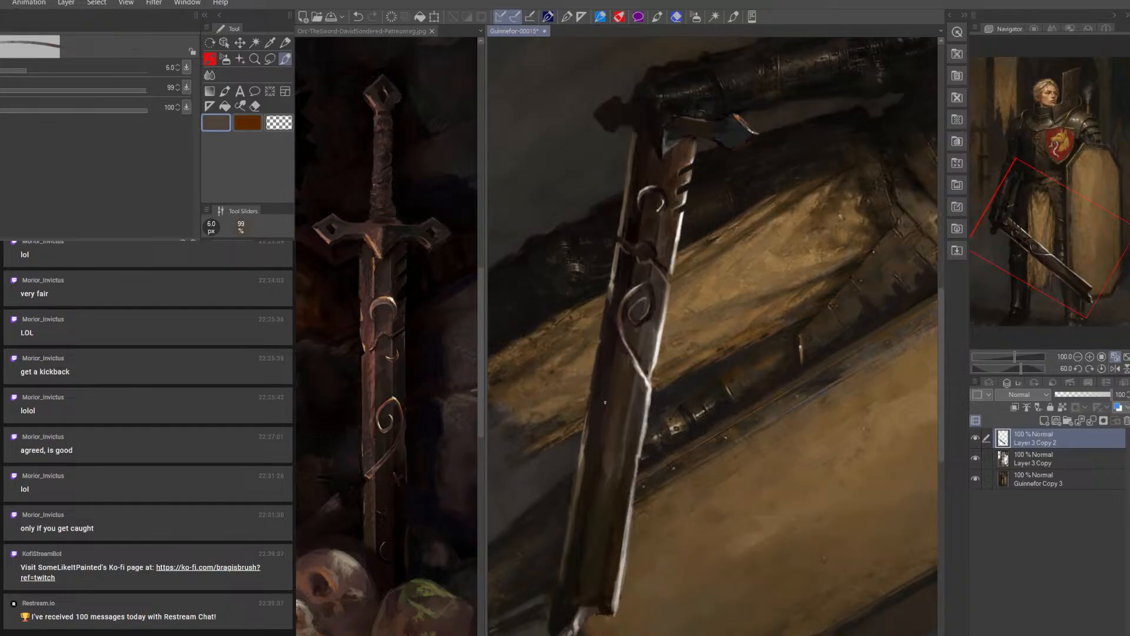
{"action": "key", "text": "bracketright"}
{"action": "key", "text": "bracketright"}
{"action": "left_click", "coordinate": [608, 324], "text": "alt"}
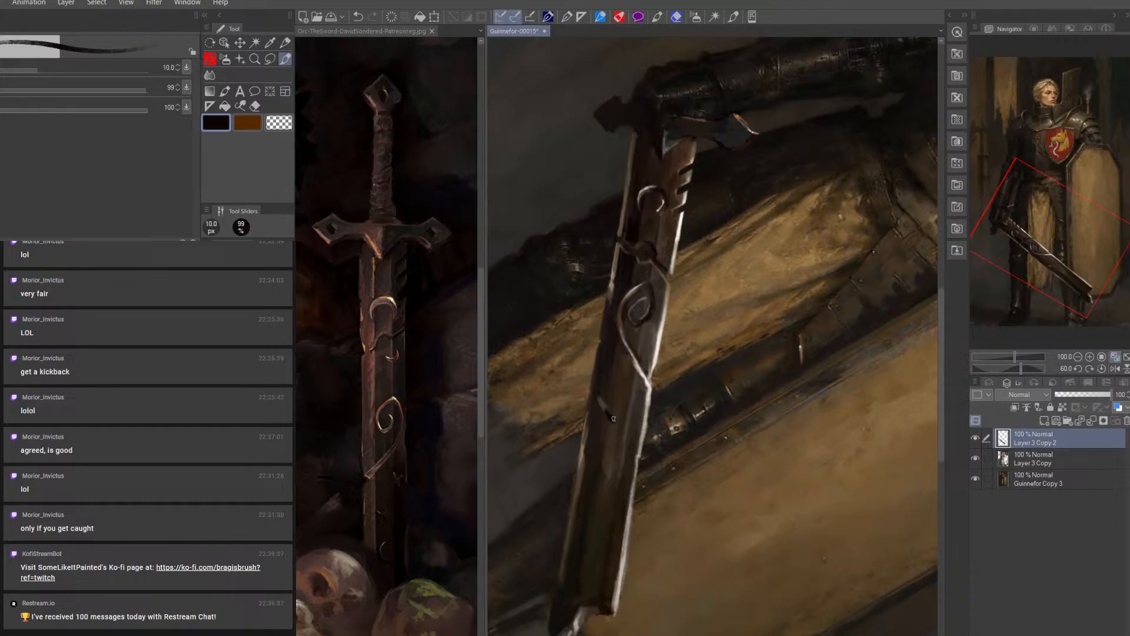
{"action": "key", "text": "bracketleft"}
{"action": "left_click", "coordinate": [606, 403], "text": "alt"}
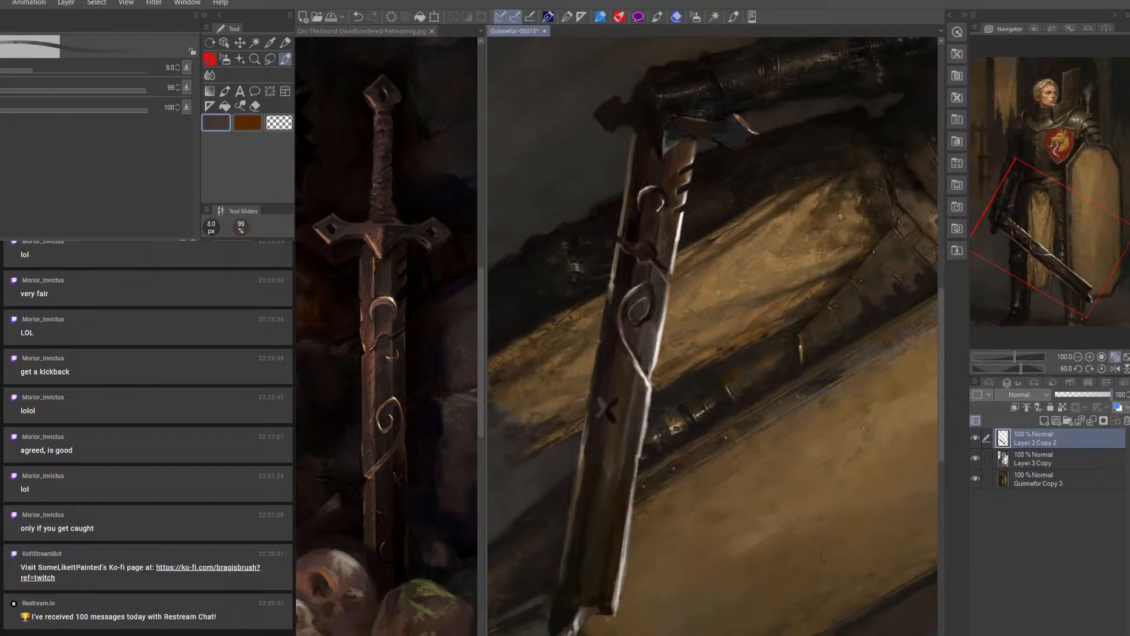
Add a light tan highlight to the X-shaped mark's upper left arm at 4.5 px
{"action": "left_click", "coordinate": [655, 327], "text": "alt"}
{"action": "key", "text": "bracketleft"}
{"action": "key", "text": "bracketleft"}
{"action": "key", "text": "bracketleft"}
{"action": "left_click", "coordinate": [652, 391], "text": "alt"}
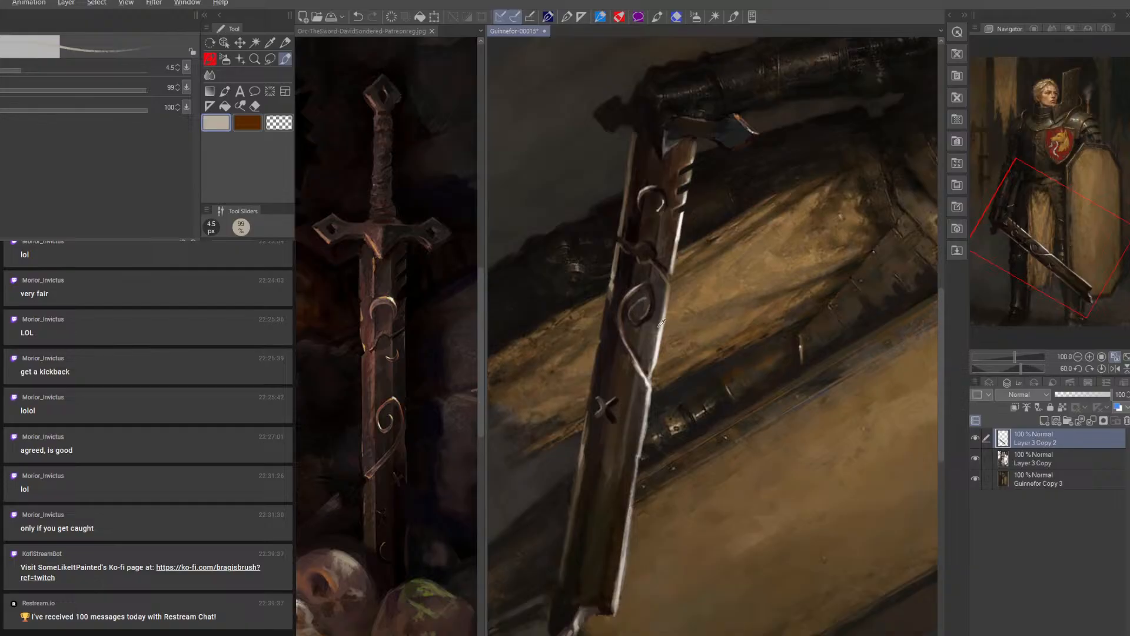
Rework the arms of the X-shaped mark with dark brown at 7 px and sampled brown at 5 px
{"action": "left_click", "coordinate": [629, 341], "text": "alt"}
{"action": "key", "text": "bracketright"}
{"action": "key", "text": "bracketright"}
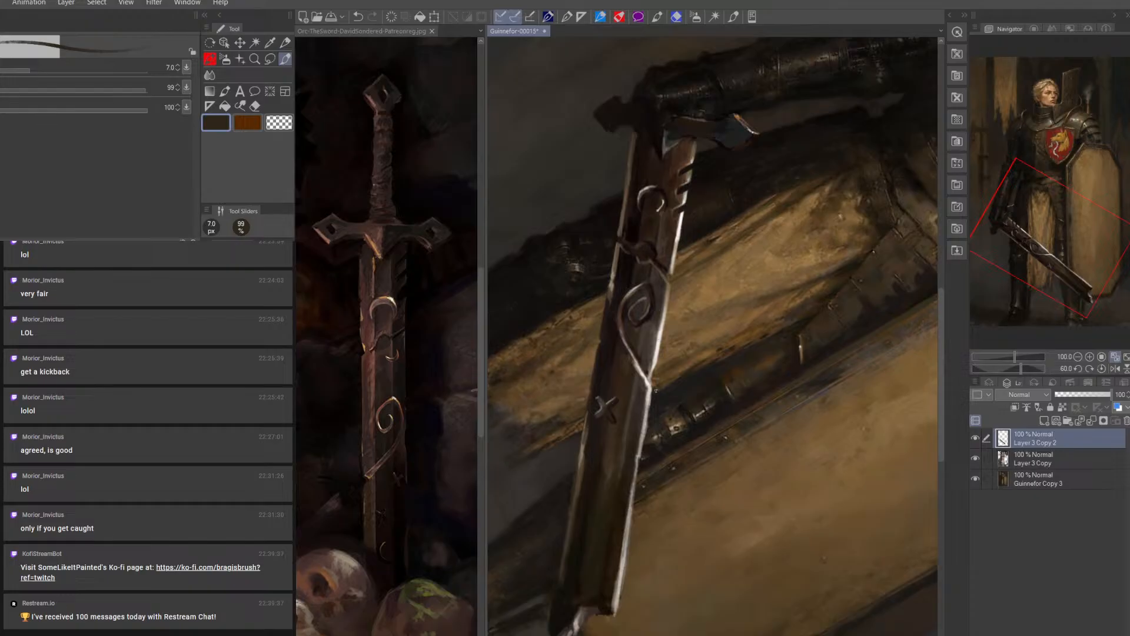
{"action": "left_click", "coordinate": [657, 328], "text": "alt"}
{"action": "key", "text": "bracketleft"}
{"action": "key", "text": "bracketleft"}
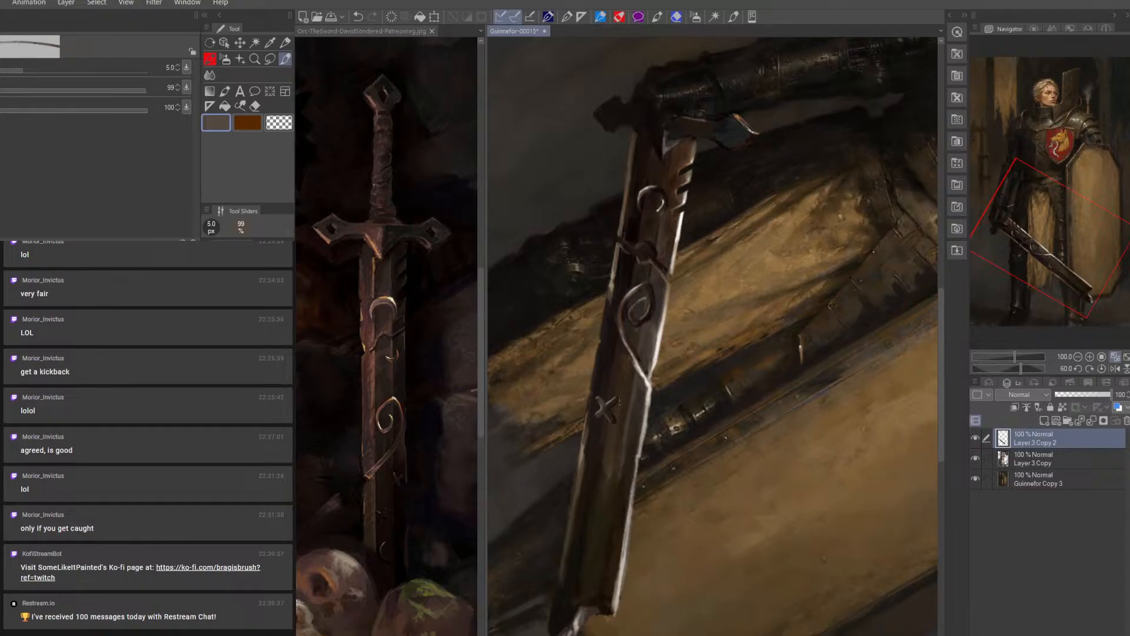
Deepen the shading around the X-shaped mark with dark brown at 7 px and near-black at 8 px
{"action": "left_click", "coordinate": [616, 422], "text": "alt"}
{"action": "key", "text": "bracketright"}
{"action": "key", "text": "bracketright"}
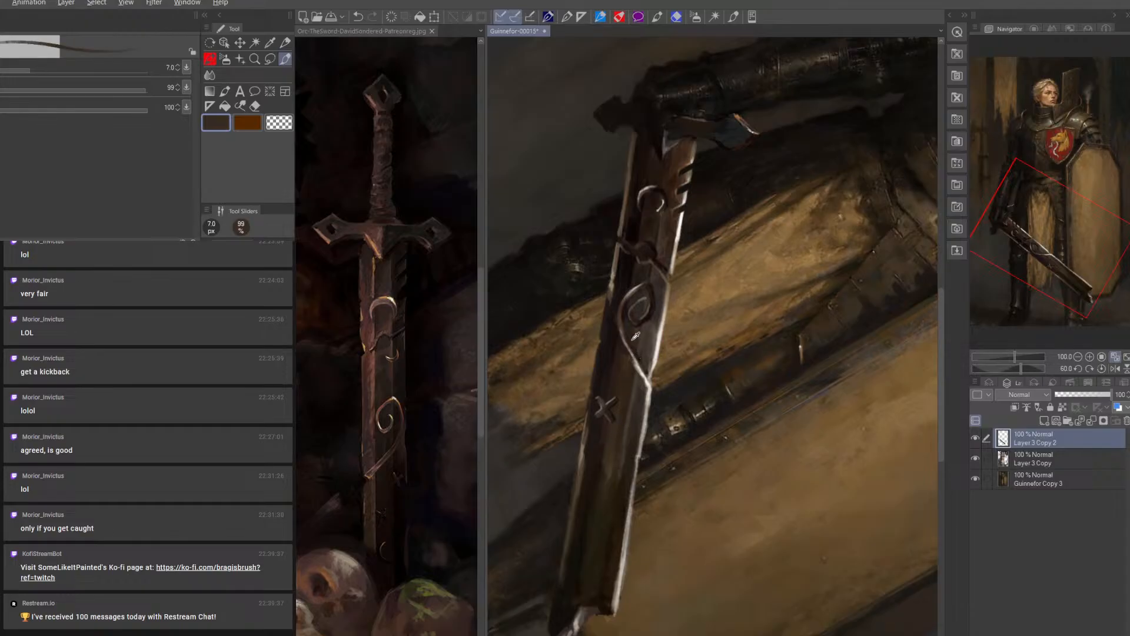
{"action": "left_click", "coordinate": [657, 309], "text": "alt"}
{"action": "key", "text": "bracketright"}
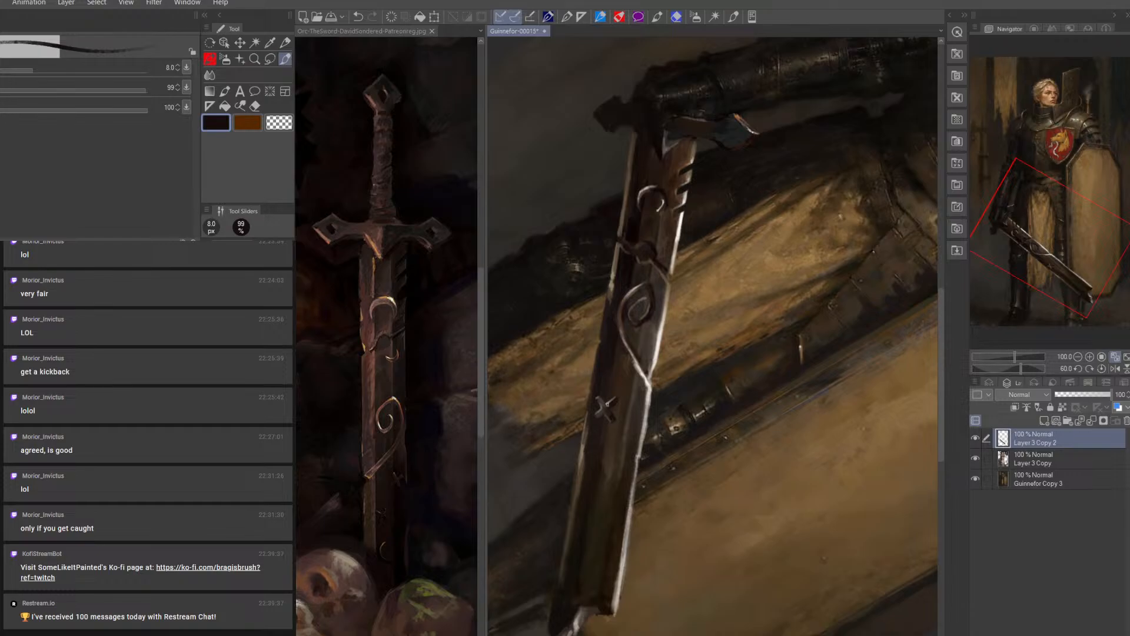
Repaint the X-shaped mark's upper left arm with sampled muted brown at 5 px
{"action": "key", "text": "bracketleft"}
{"action": "key", "text": "bracketleft"}
{"action": "left_click", "coordinate": [601, 403], "text": "alt"}
{"action": "key", "text": "bracketleft"}
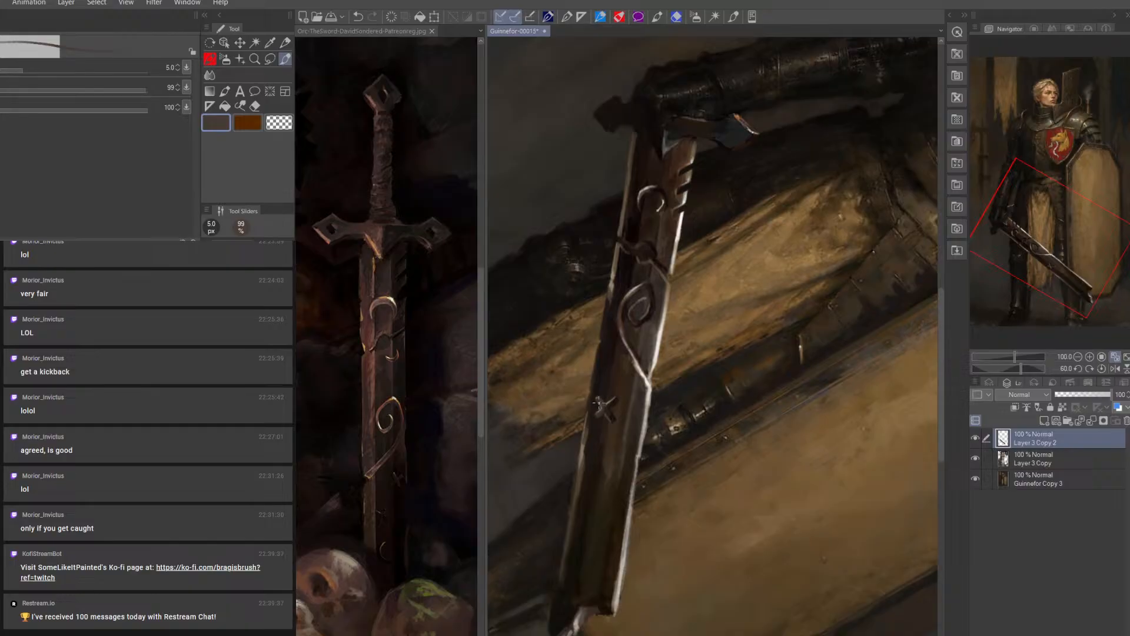
{"action": "left_click_drag", "start_coordinate": [597, 401], "coordinate": [604, 410]}
Darken the blade surface around the X-shaped mark with near-black at 20 px and 12.5 px
{"action": "left_click", "coordinate": [634, 273], "text": "alt"}
{"action": "key", "text": "bracketright"}
{"action": "key", "text": "bracketright"}
{"action": "key", "text": "bracketright"}
{"action": "key", "text": "bracketright"}
{"action": "key", "text": "bracketright"}
{"action": "key", "text": "bracketright"}
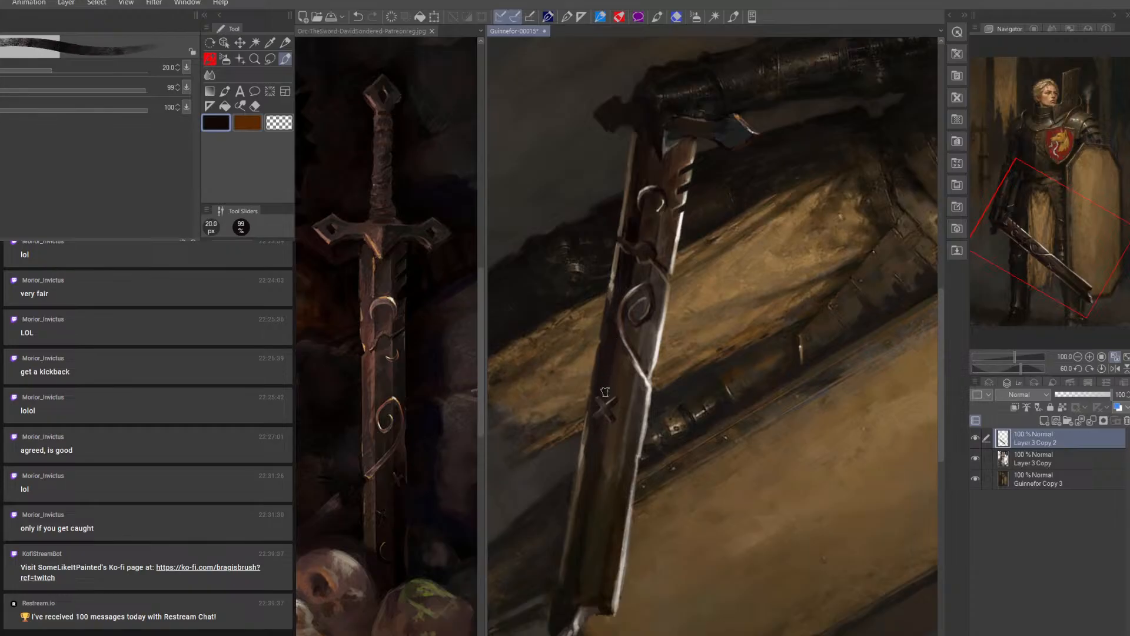
{"action": "key", "text": "bracketleft"}
{"action": "key", "text": "bracketleft"}
{"action": "key", "text": "bracketleft"}
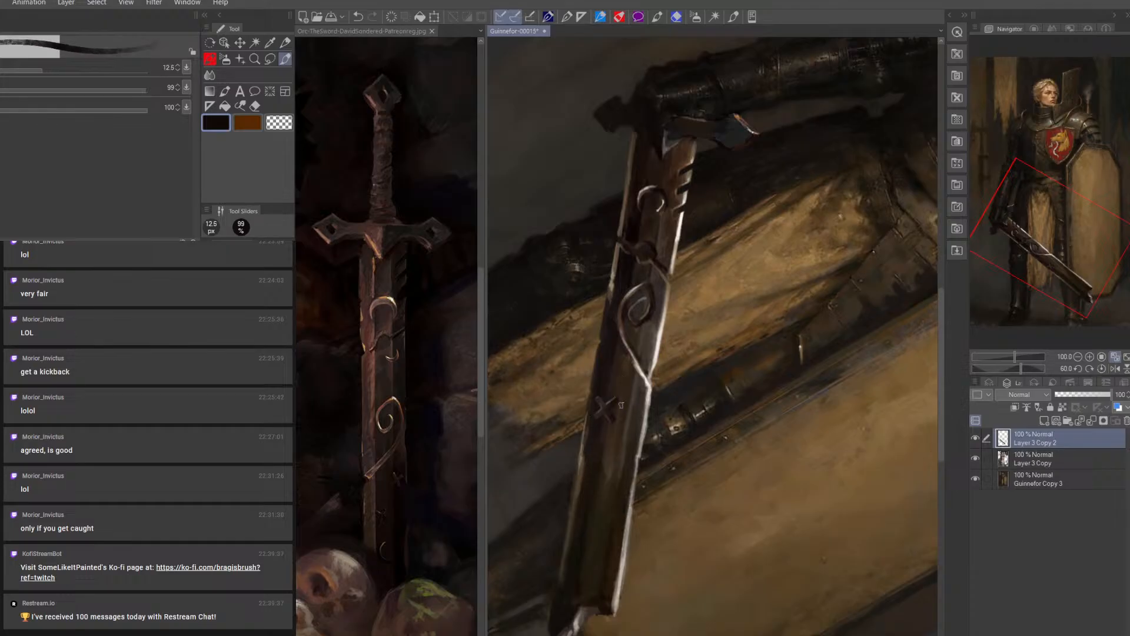
Paint rusty brown along the blade's left edge below the X-shaped mark at 7 px
{"action": "left_click", "coordinate": [561, 439], "text": "alt"}
{"action": "key", "text": "bracketleft"}
{"action": "key", "text": "bracketleft"}
{"action": "key", "text": "bracketleft"}
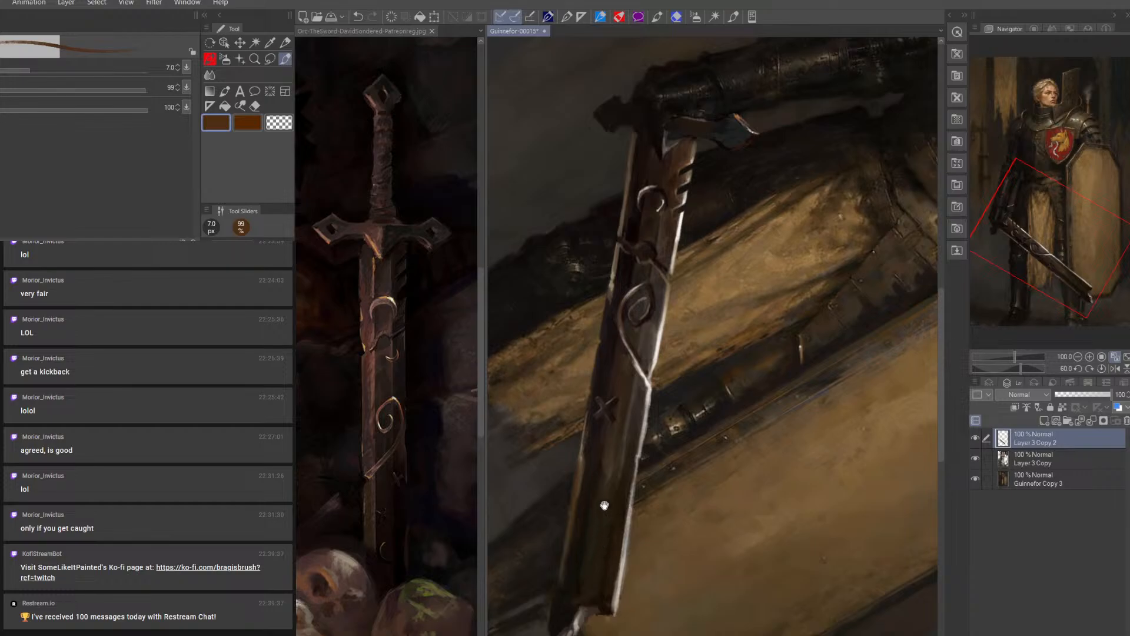
Add a thin tan highlight along the blade's lower left edge at 4.5 px
{"action": "scroll", "coordinate": [605, 515], "scroll_direction": "down", "scroll_amount": 3}
{"action": "left_click", "coordinate": [599, 395], "text": "alt"}
{"action": "key", "text": "bracketleft"}
{"action": "key", "text": "bracketleft"}
{"action": "key", "text": "bracketleft"}
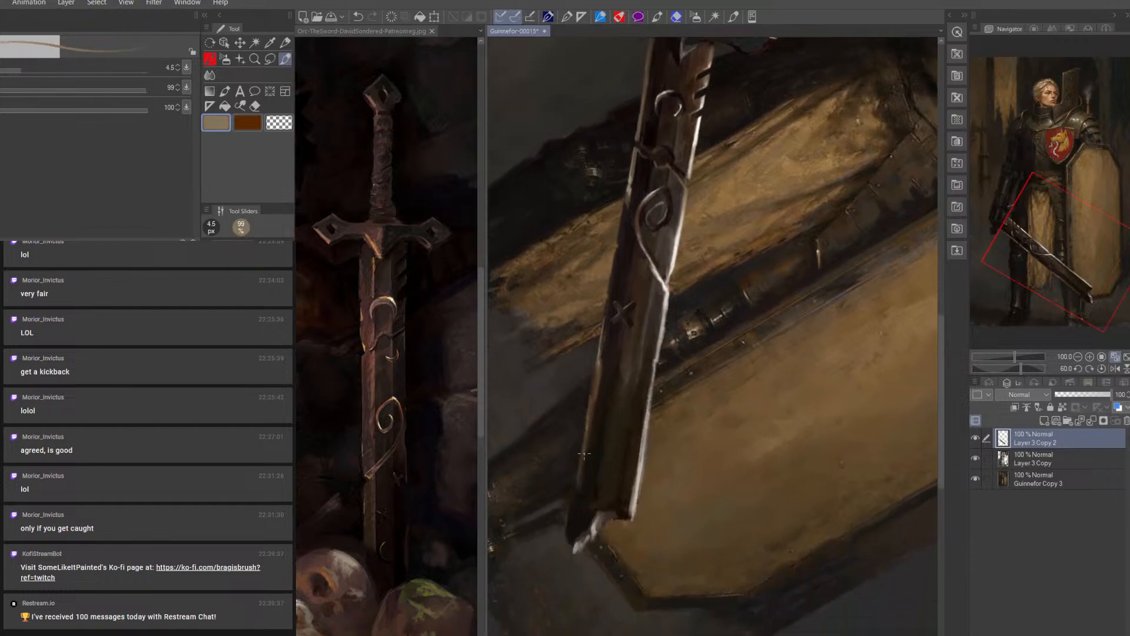
Tone down the blade's lower left edge toward the tip with dark brown at 7 px
{"action": "left_click", "coordinate": [595, 384], "text": "alt"}
{"action": "key", "text": "bracketright"}
{"action": "key", "text": "bracketright"}
{"action": "key", "text": "bracketright"}
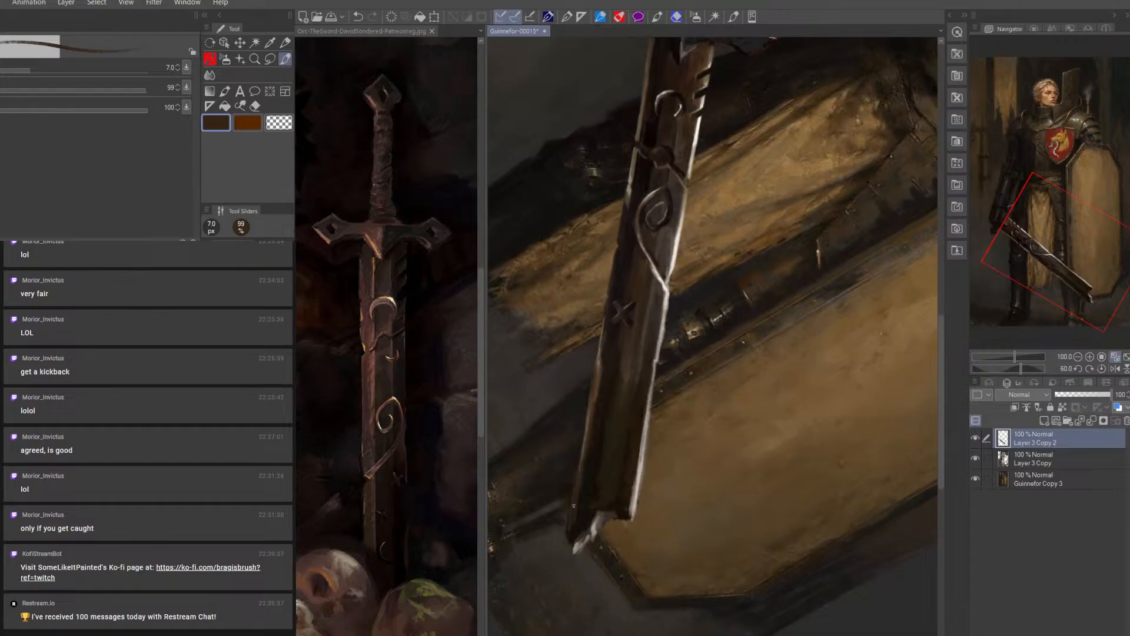
Clean the blade's lower left edge with the Eraser at 6 px, then compare by hiding and showing the top sword layer
{"action": "key", "text": "e"}
{"action": "key", "text": "bracketleft"}
{"action": "key", "text": "bracketleft"}
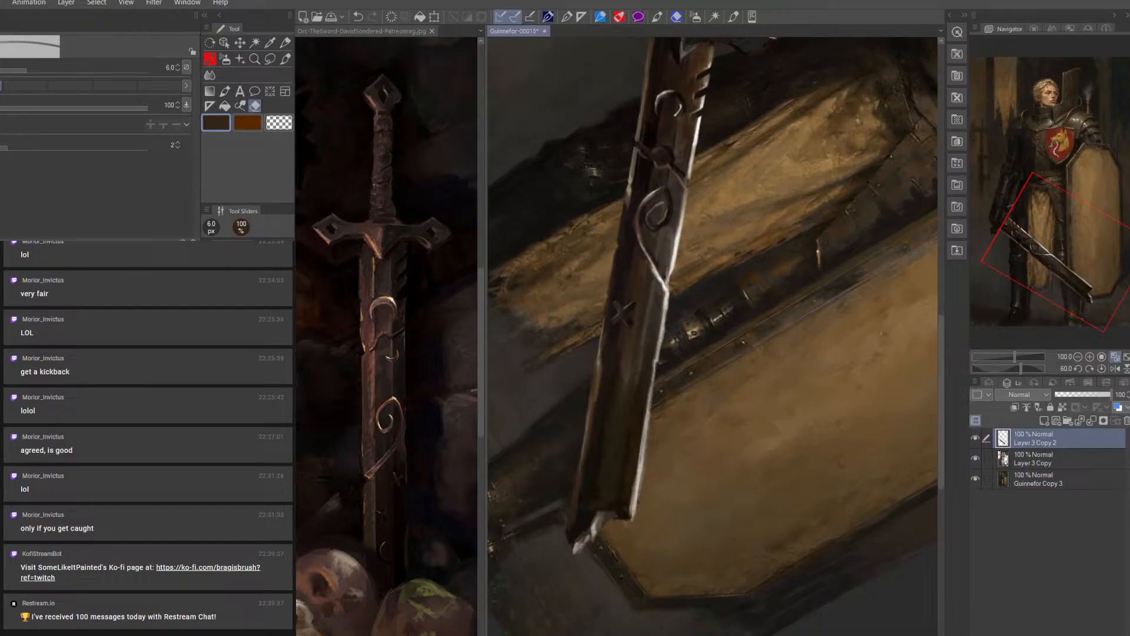
{"action": "left_click", "coordinate": [978, 437]}
{"action": "left_click", "coordinate": [977, 439]}
{"action": "left_click", "coordinate": [977, 440]}
{"action": "left_click", "coordinate": [977, 440]}
Brighten the blade's lower left edge toward the tip with sampled tan at 7 px
{"action": "key", "text": "b"}
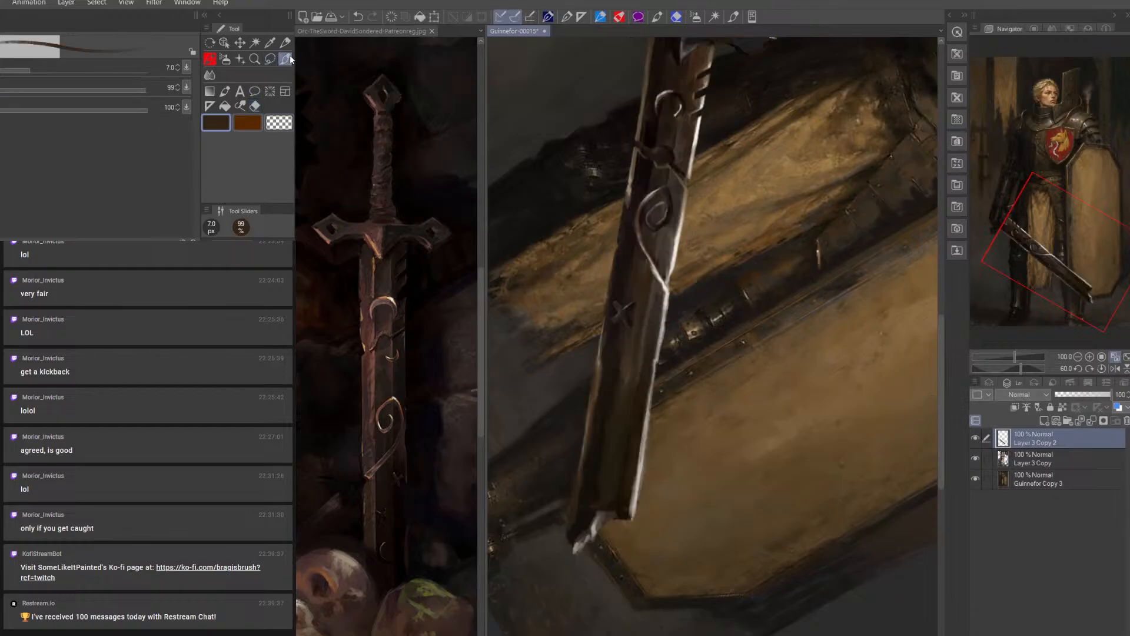
{"action": "left_click", "coordinate": [597, 375], "text": "alt"}
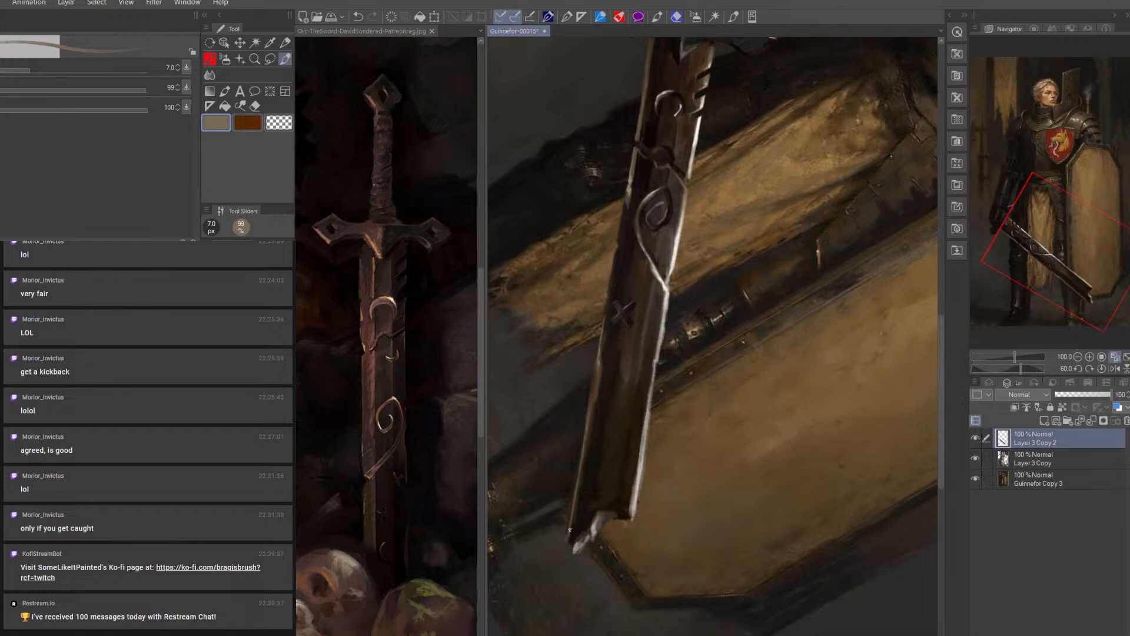
Shade the lower blade and the left corner of its broken tip with sampled browns at 8 and 10 px
{"action": "left_click", "coordinate": [599, 380], "text": "alt"}
{"action": "key", "text": "]"}
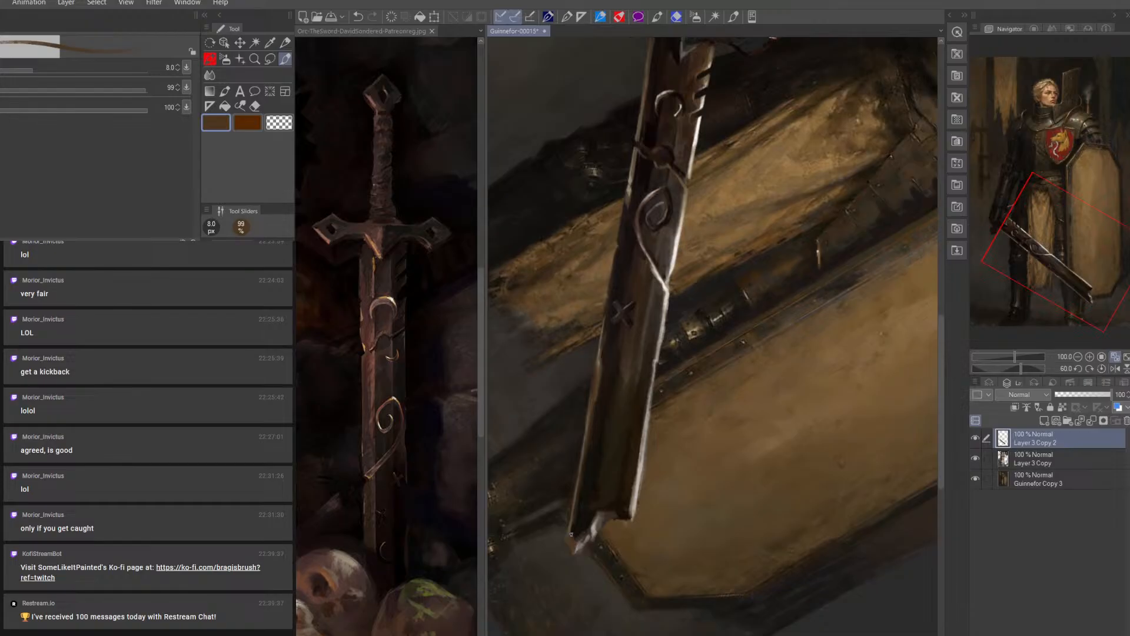
{"action": "left_click", "coordinate": [578, 530], "text": "alt"}
{"action": "key", "text": "]"}
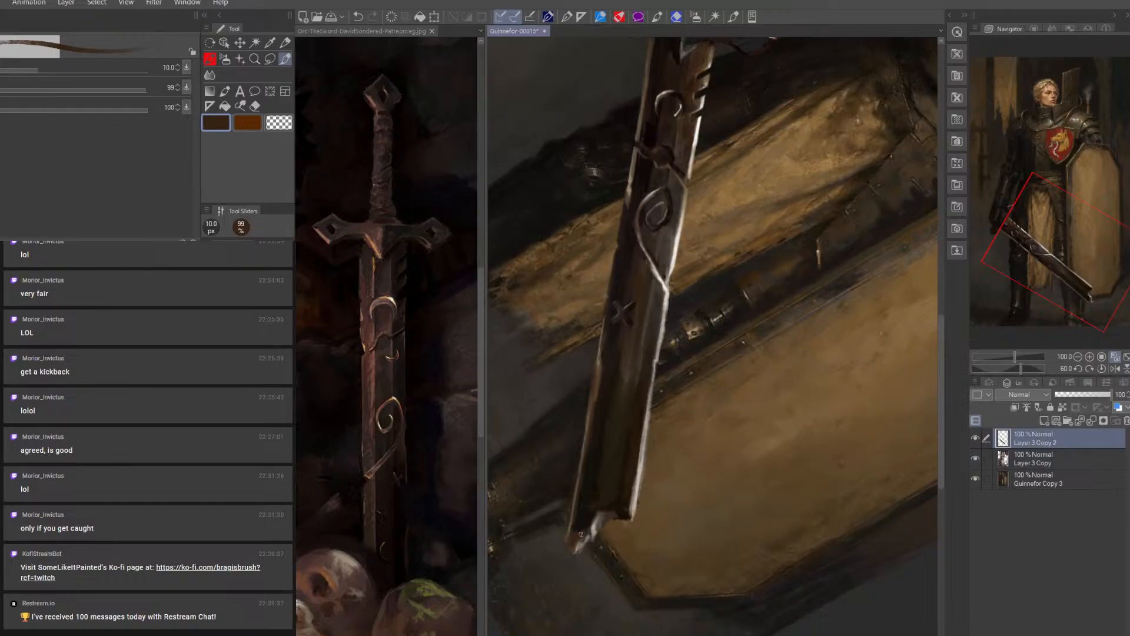
Add a blue-grey reflection just inside the blade's right edge near the tip at 8 px
{"action": "key", "text": "bracketright"}
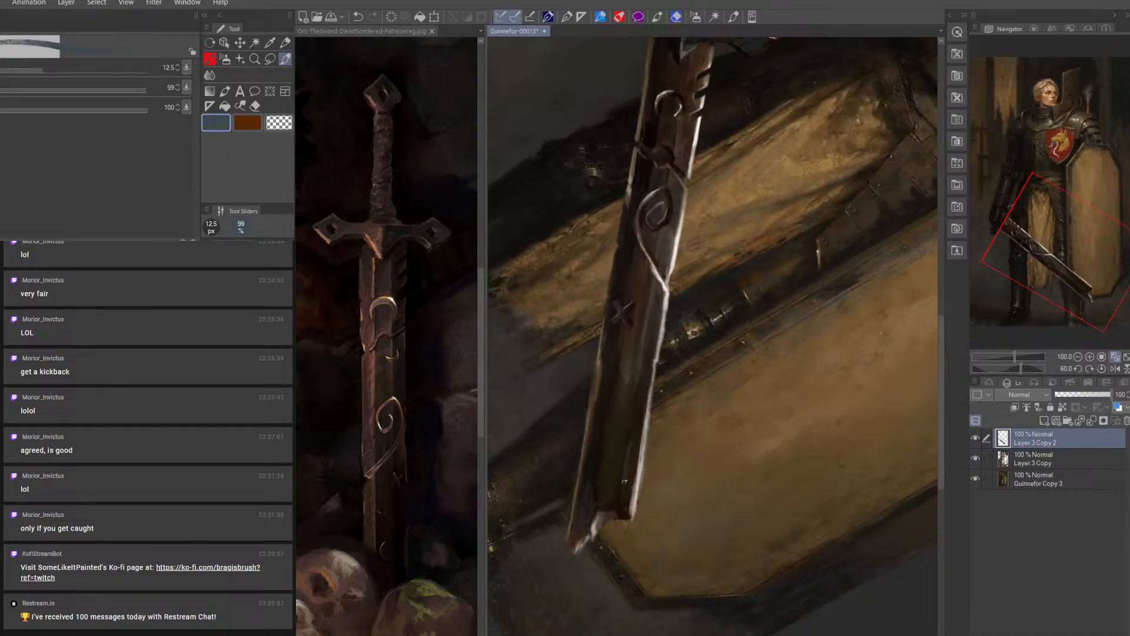
{"action": "key", "text": "bracketleft"}
{"action": "key", "text": "bracketleft"}
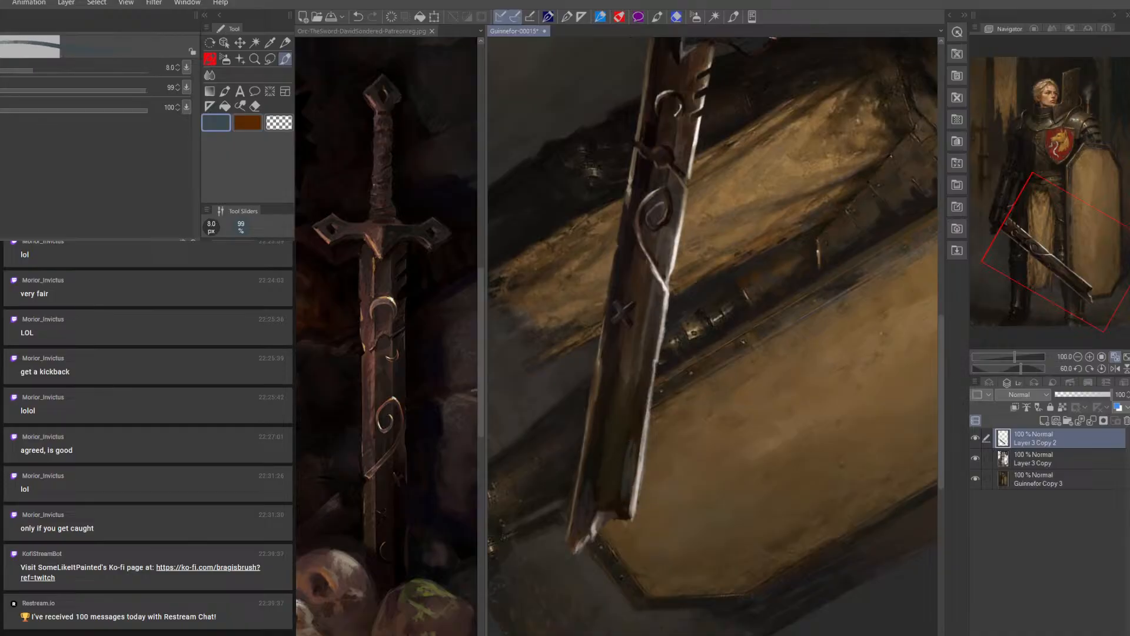
{"action": "left_click", "coordinate": [633, 435], "text": "alt"}
Cover the greenish centre of the lower blade with dark purple-brown, then deepen the broken end with black at 7 px
{"action": "key", "text": "bracketright"}
{"action": "key", "text": "bracketright"}
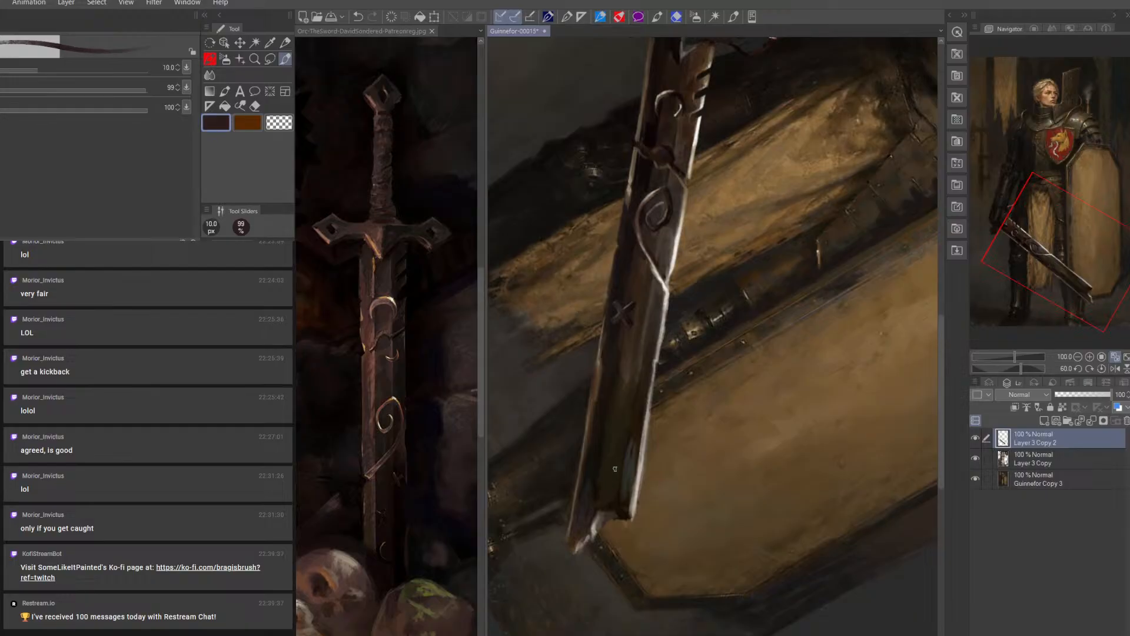
{"action": "key", "text": "bracketright"}
{"action": "left_click", "coordinate": [310, 346]}
{"action": "key", "text": "bracketleft"}
{"action": "key", "text": "bracketleft"}
{"action": "key", "text": "bracketleft"}
{"action": "key", "text": "bracketleft"}
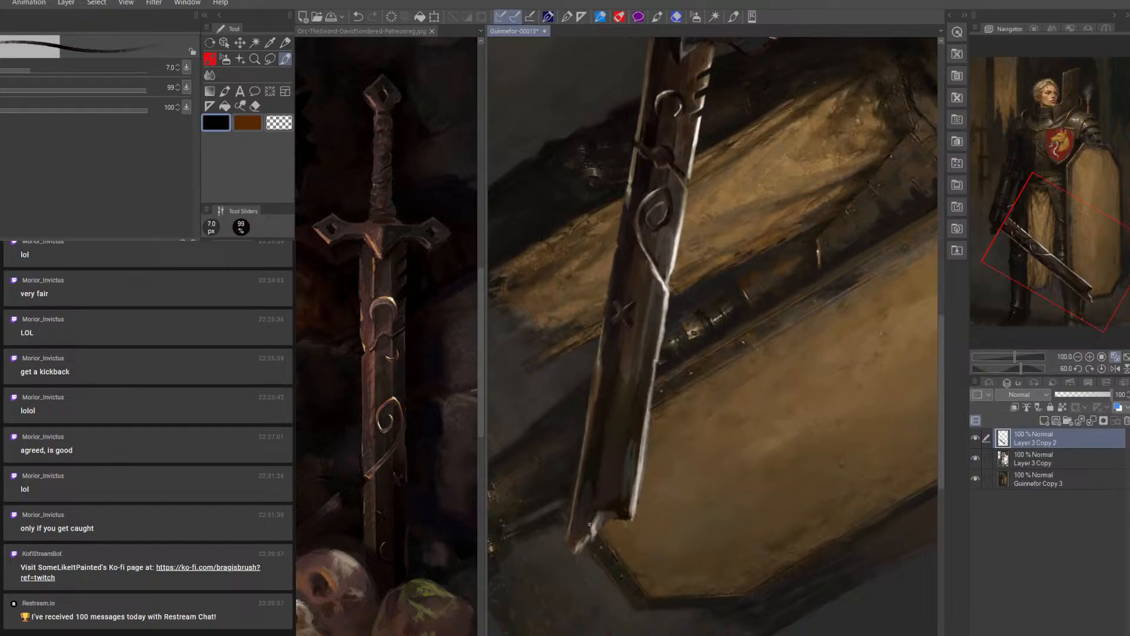
Paint a broad black shadow up the blade's centre from the broken tip at 20 px
{"action": "key", "text": "bracketright"}
{"action": "key", "text": "bracketright"}
{"action": "key", "text": "bracketright"}
{"action": "key", "text": "bracketright"}
{"action": "key", "text": "bracketright"}
{"action": "key", "text": "bracketright"}
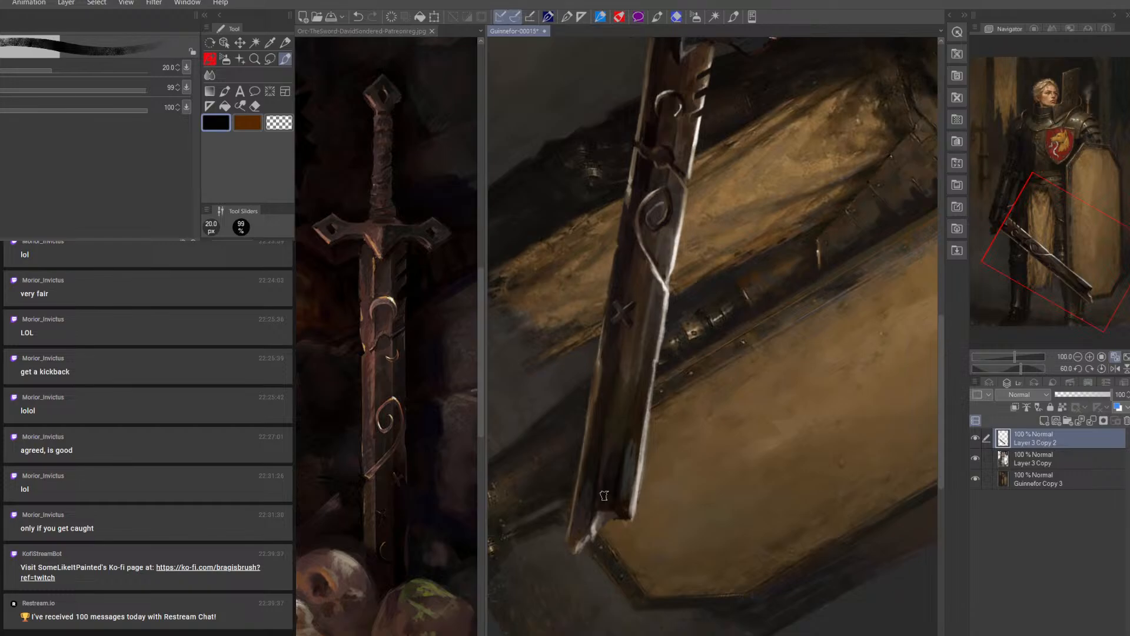
{"action": "left_click_drag", "start_coordinate": [603, 482], "coordinate": [628, 399]}
Glaze dark red-brown along the middle of the lower blade at 15 px, refining it at 9 px
{"action": "key", "text": "bracketleft"}
{"action": "key", "text": "bracketleft"}
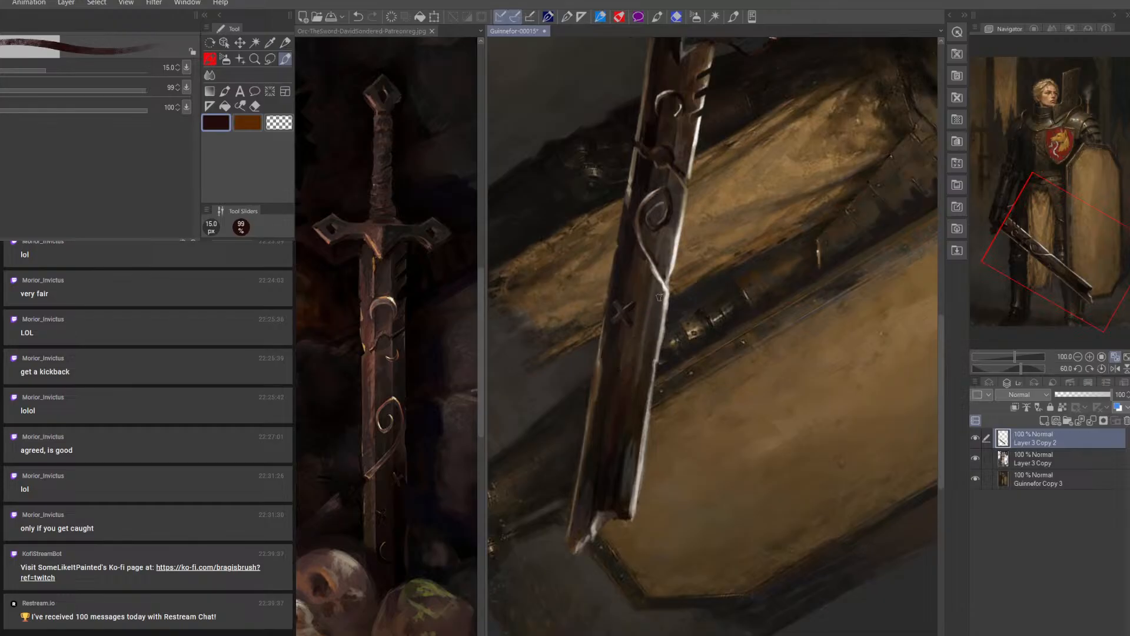
{"action": "key", "text": "bracketleft"}
{"action": "key", "text": "bracketleft"}
{"action": "key", "text": "bracketleft"}
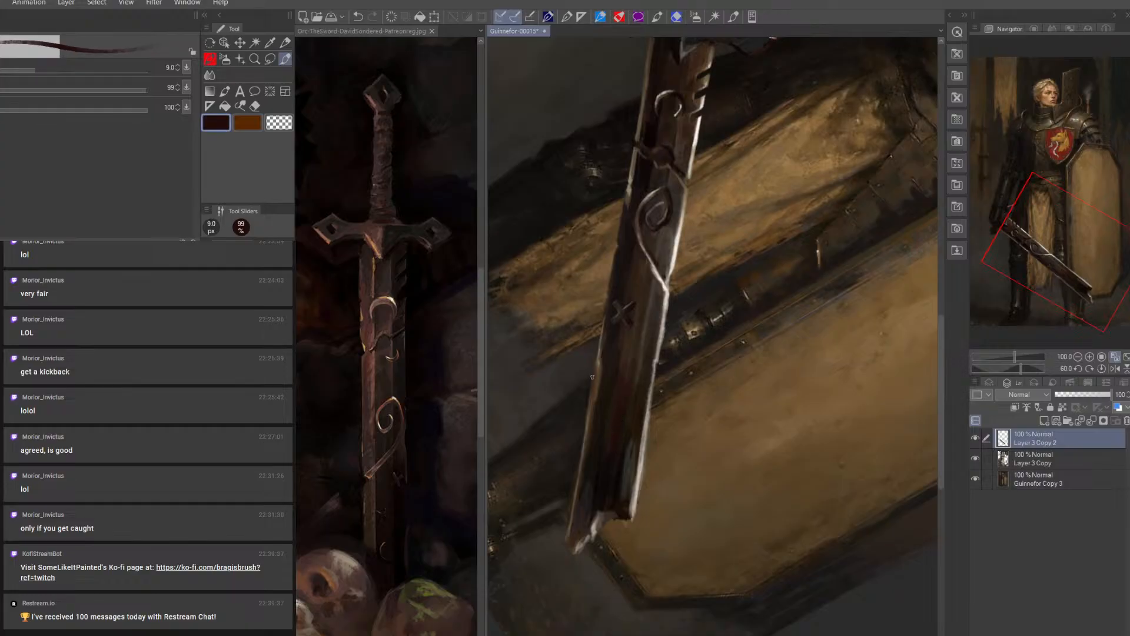
Darken the blade's lower end with sampled dark brown at 15 px and refine its right corner at 8 px
{"action": "left_click", "coordinate": [390, 380]}
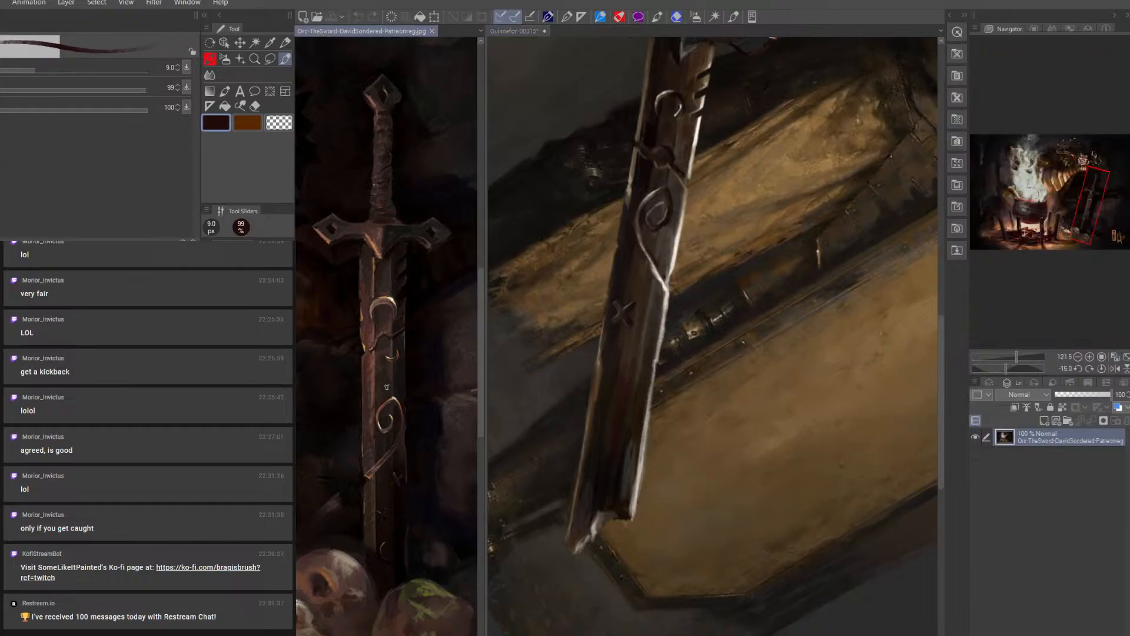
{"action": "key", "text": "bracketright"}
{"action": "key", "text": "bracketright"}
{"action": "key", "text": "bracketright"}
{"action": "left_click", "coordinate": [634, 458]}
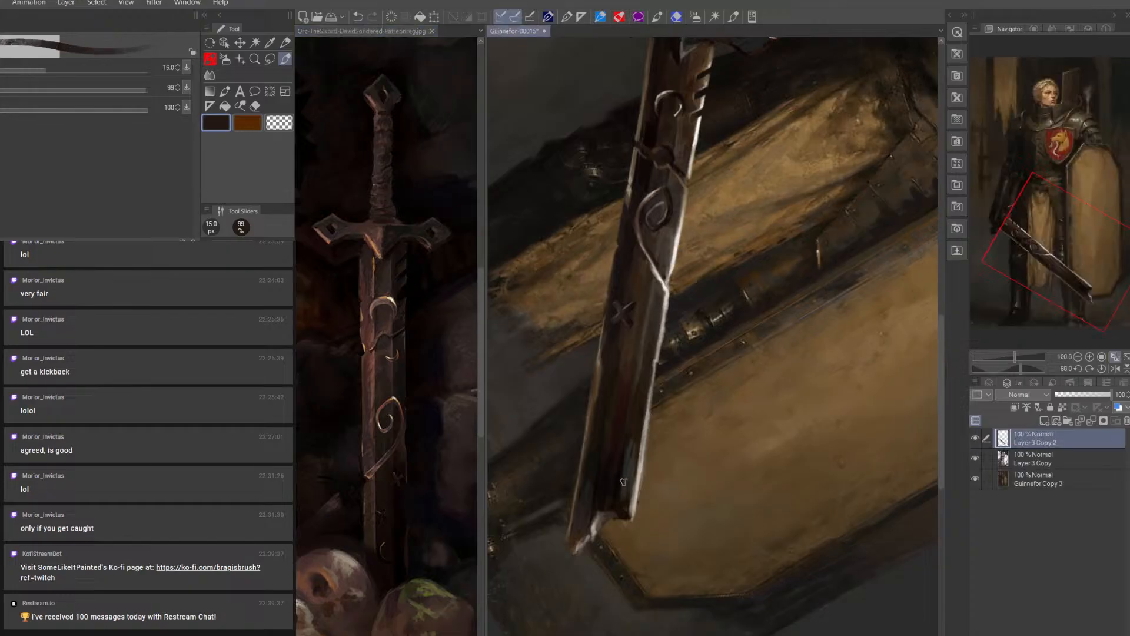
{"action": "key", "text": "bracketleft"}
{"action": "key", "text": "bracketleft"}
{"action": "key", "text": "bracketleft"}
{"action": "key", "text": "bracketleft"}
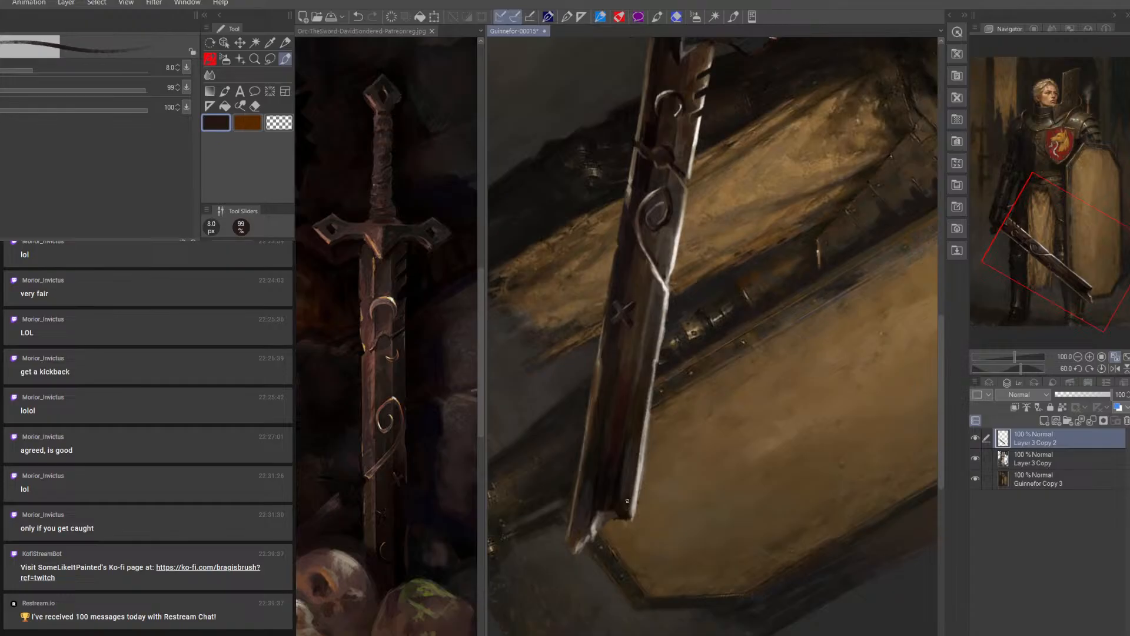
Clean the blade's right edge and broken tip with the Eraser at 8 px, then check the whole upright painting
{"action": "key", "text": "e"}
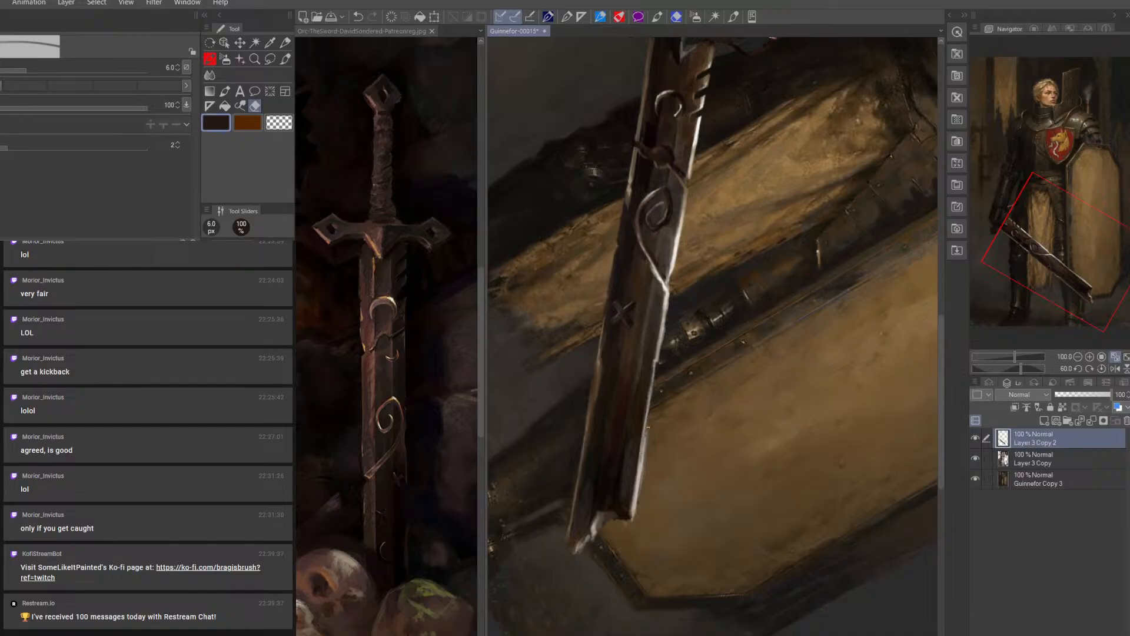
{"action": "key", "text": "bracketright"}
{"action": "key", "text": "bracketright"}
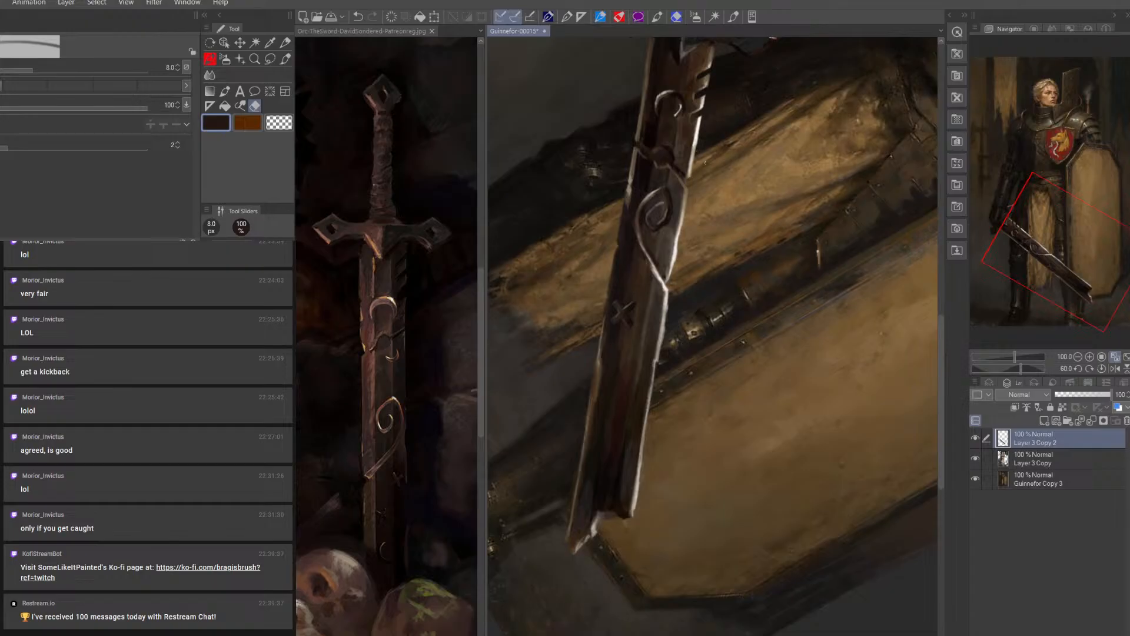
{"action": "left_click_drag", "start_coordinate": [669, 295], "coordinate": [659, 358]}
{"action": "left_click", "coordinate": [1100, 369]}
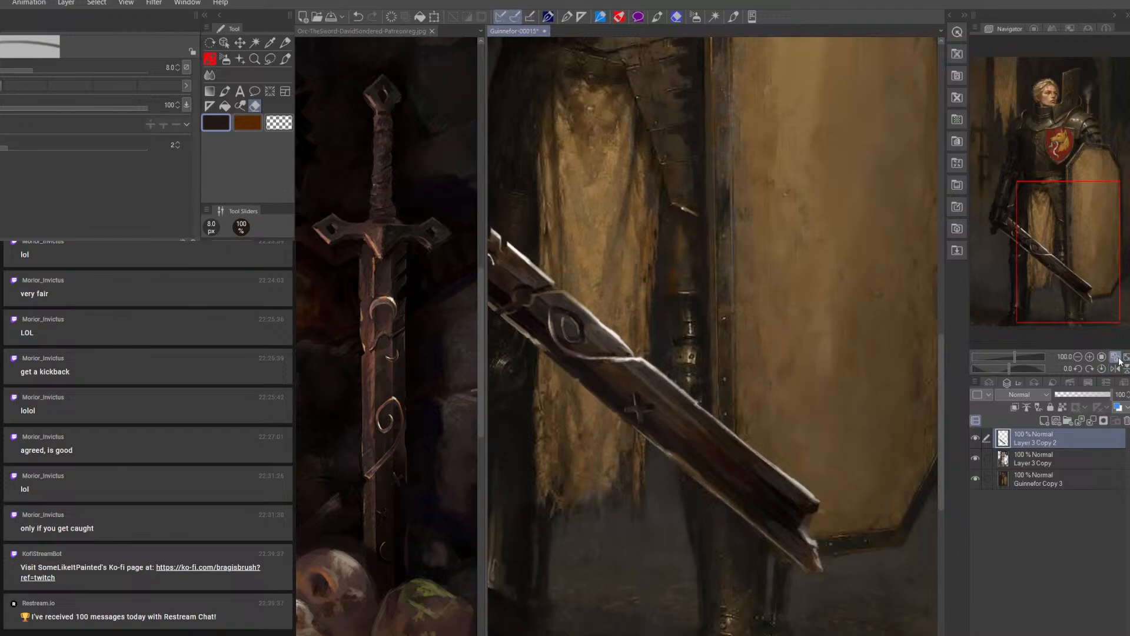
{"action": "left_click", "coordinate": [1116, 358]}
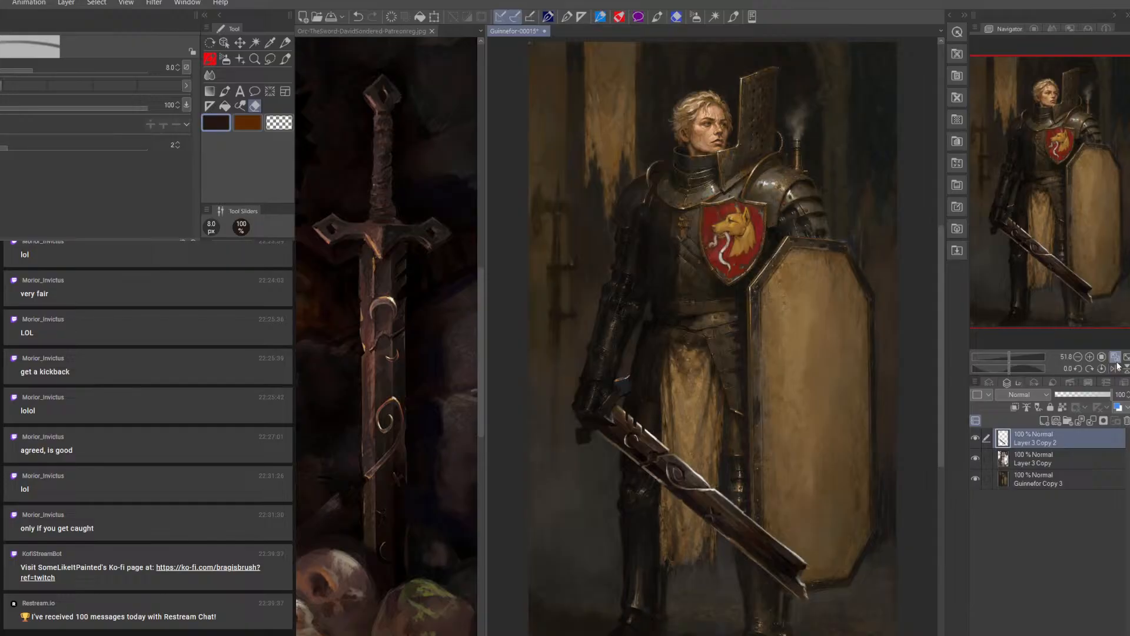
Block in the crossguard's diamond end below the gauntlet in near-black at 12.5 px and trim it with the Eraser
{"action": "left_click", "coordinate": [287, 59]}
{"action": "left_click", "coordinate": [581, 436], "text": "alt"}
{"action": "key", "text": "]"}
{"action": "key", "text": "]"}
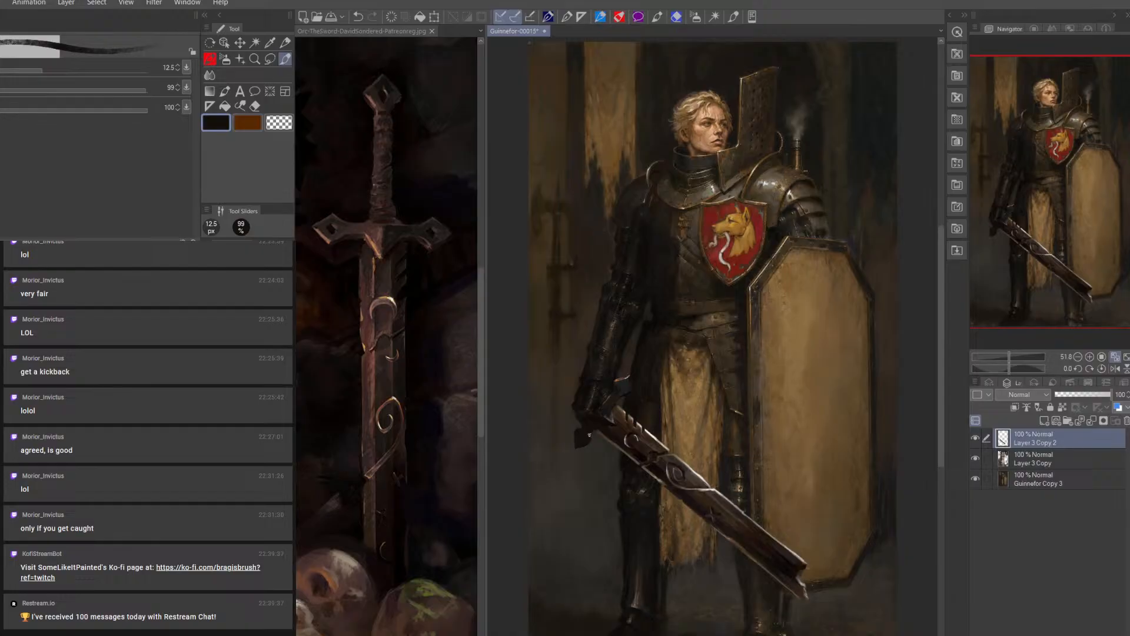
{"action": "left_click", "coordinate": [254, 106]}
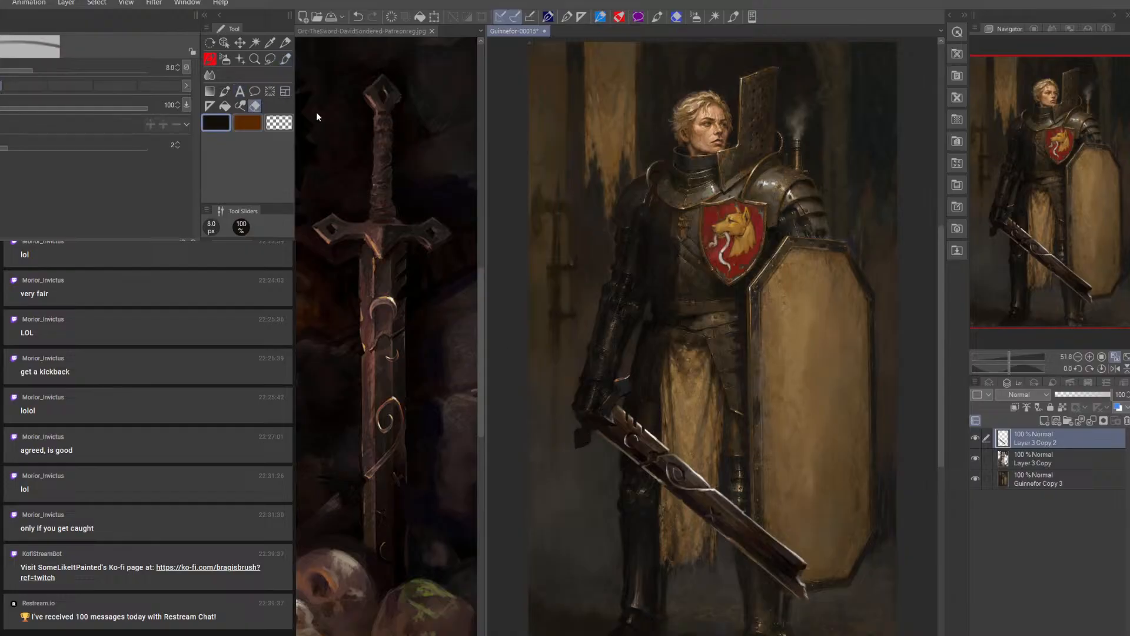
{"action": "key", "text": "bracketright"}
{"action": "key", "text": "bracketright"}
Paint the sword's grip and rough pommel beyond the gauntlet in near-black with a 12.5 to 30 px brush, erasing excess
{"action": "left_click", "coordinate": [287, 58]}
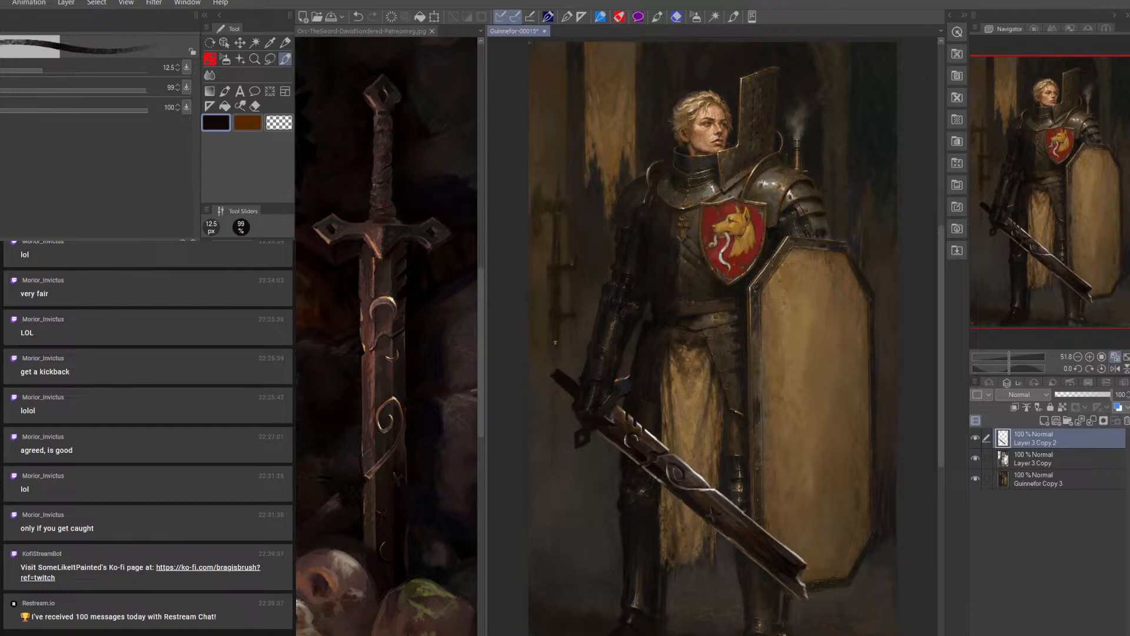
{"action": "left_click", "coordinate": [256, 107]}
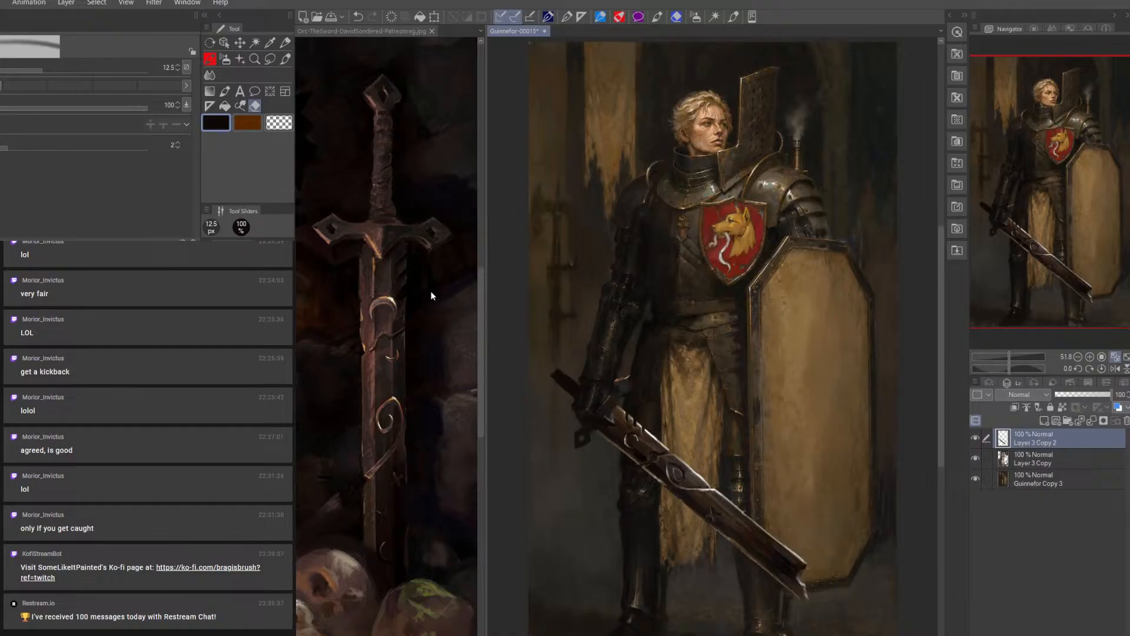
{"action": "left_click", "coordinate": [285, 59]}
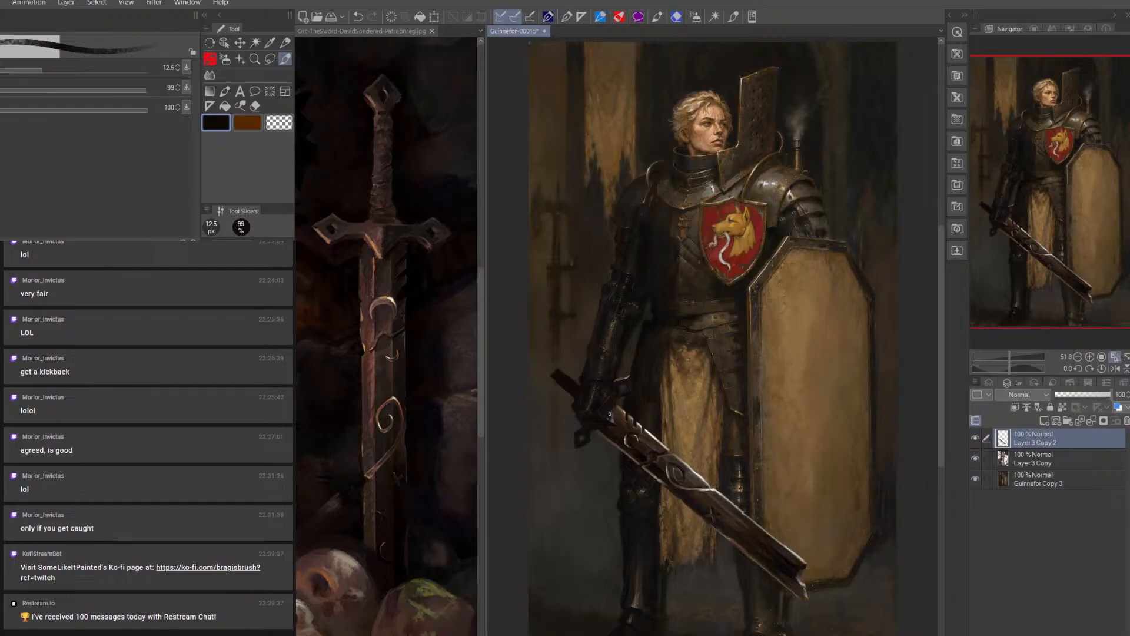
{"action": "key", "text": "]"}
{"action": "key", "text": "]"}
{"action": "key", "text": "]"}
{"action": "key", "text": "]"}
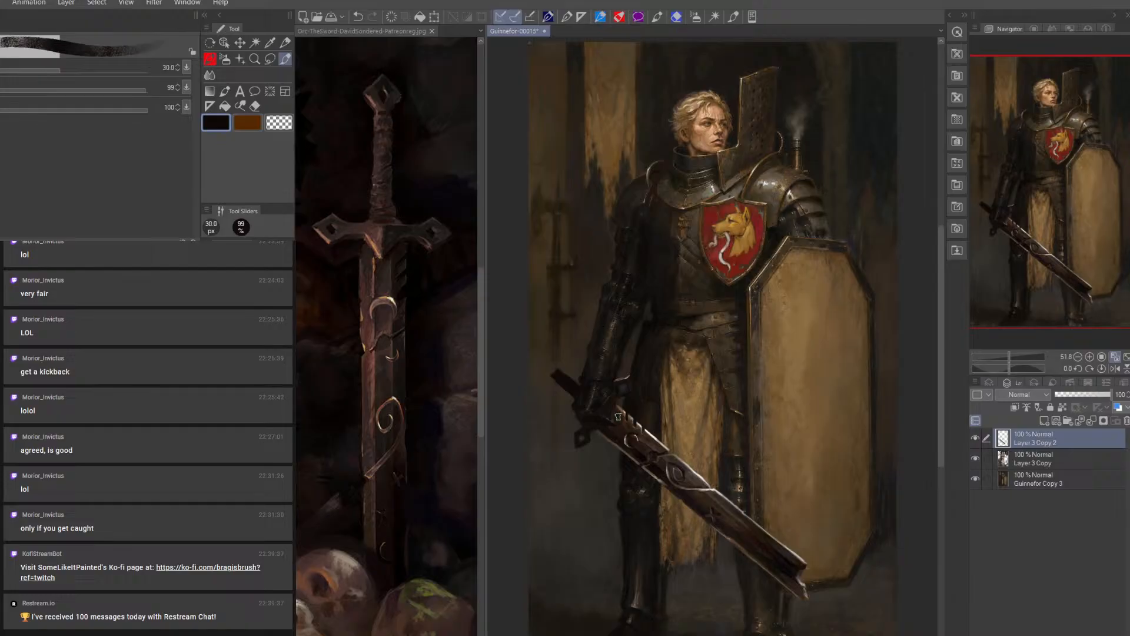
{"action": "key", "text": "["}
{"action": "key", "text": "["}
{"action": "key", "text": "["}
{"action": "key", "text": "["}
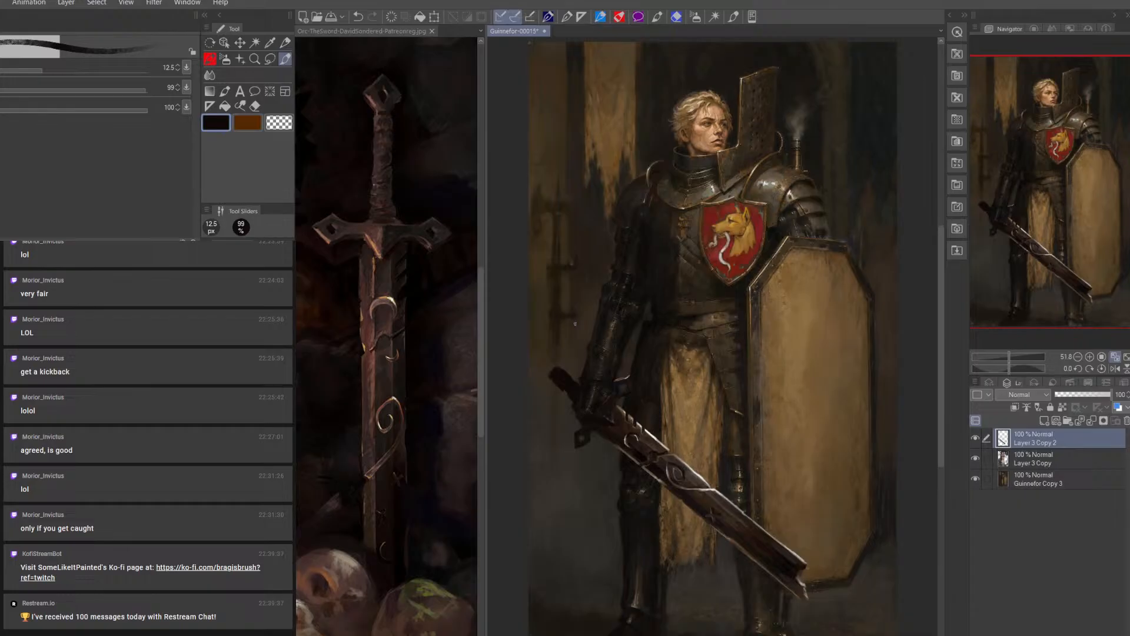
Turn the canvas so the sword stands vertical and shape the pommel into a pointed diamond with small near-black strokes
{"action": "key", "text": "r"}
{"action": "left_click_drag", "start_coordinate": [792, 255], "coordinate": [835, 352]}
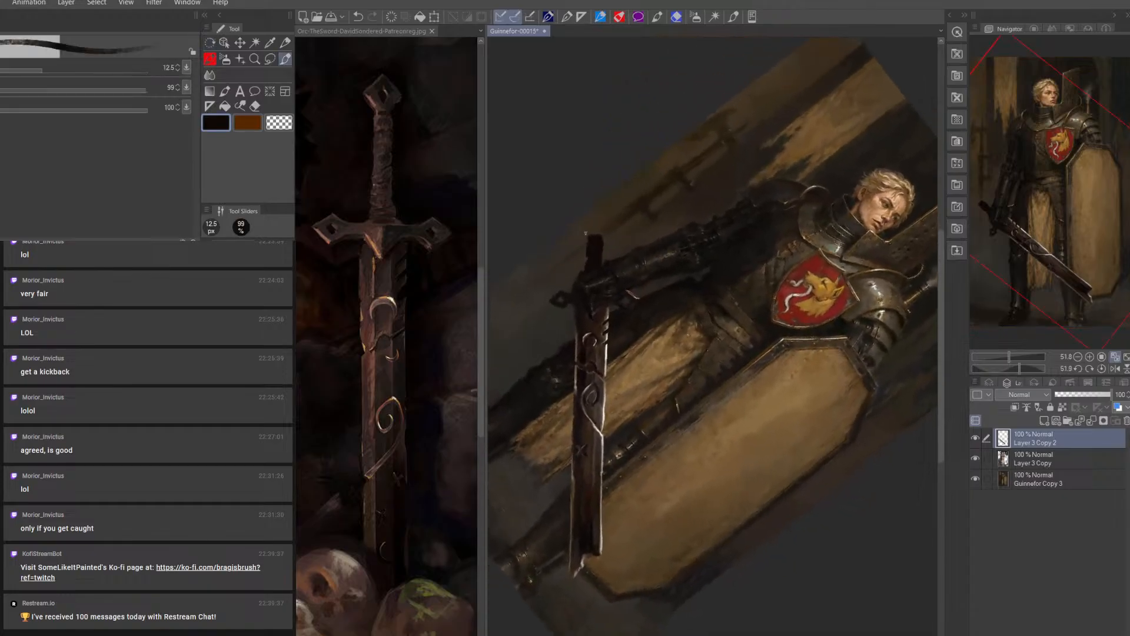
{"action": "key", "text": "bracketleft"}
{"action": "left_click_drag", "start_coordinate": [600, 219], "coordinate": [593, 207]}
{"action": "left_click_drag", "start_coordinate": [599, 219], "coordinate": [595, 210]}
{"action": "left_click_drag", "start_coordinate": [588, 225], "coordinate": [593, 213]}
{"action": "key", "text": "bracketleft"}
{"action": "key", "text": "bracketright"}
Trim the grip and pommel outline with the Eraser and touch them up in near-black at 15 px
{"action": "key", "text": "e"}
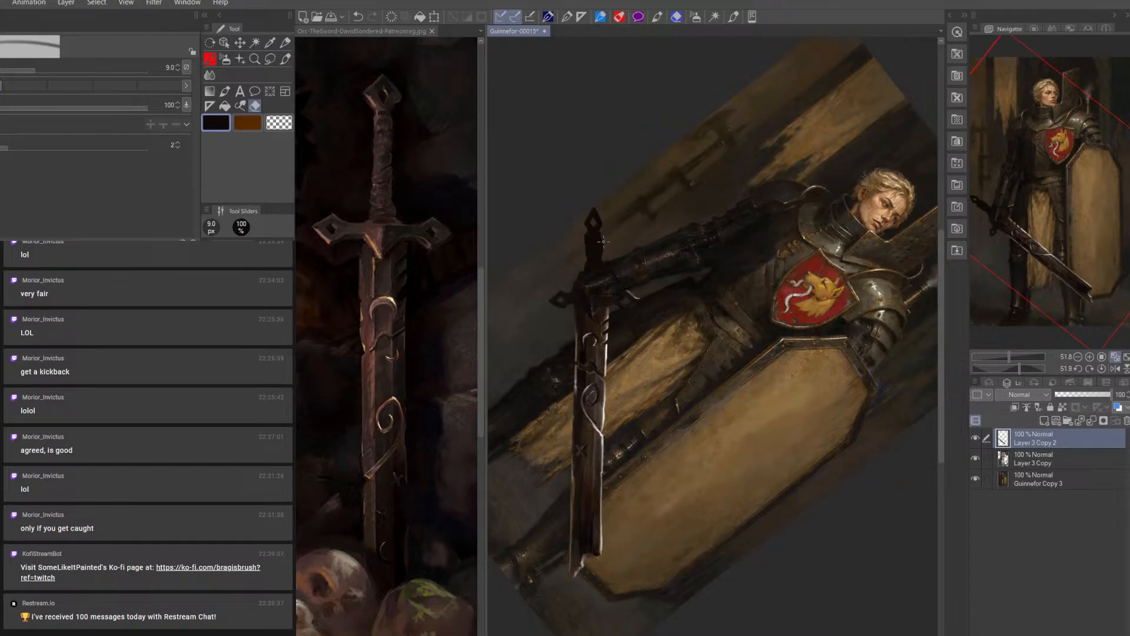
{"action": "key", "text": "bracketright"}
{"action": "key", "text": "p"}
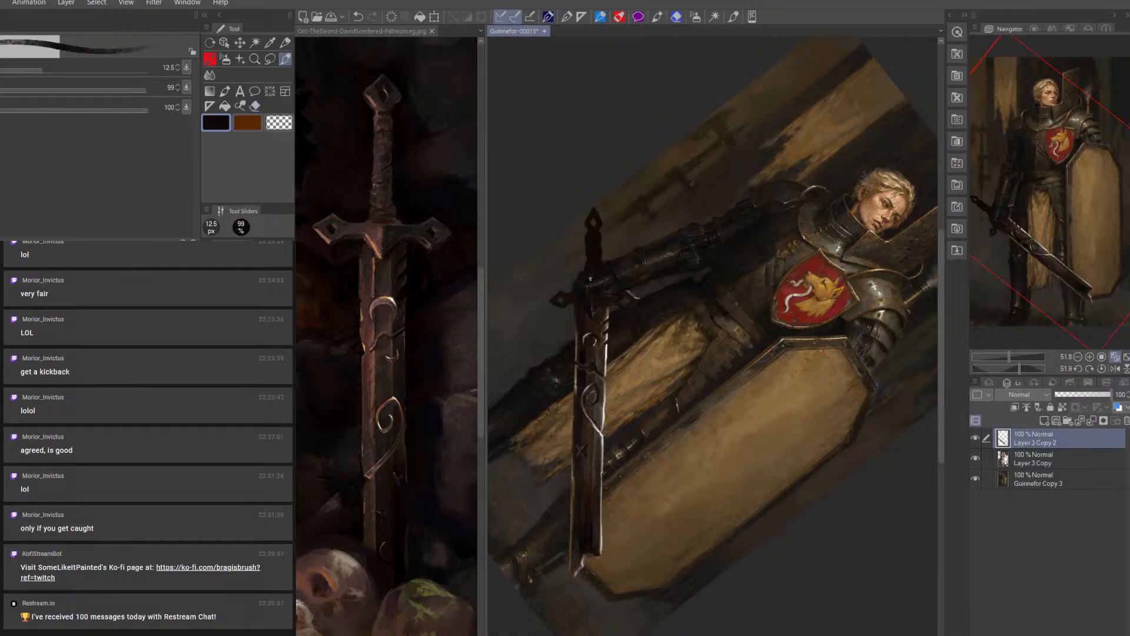
{"action": "key", "text": "bracketright"}
{"action": "key", "text": "bracketright"}
{"action": "key", "text": "bracketright"}
{"action": "left_click", "coordinate": [1101, 368]}
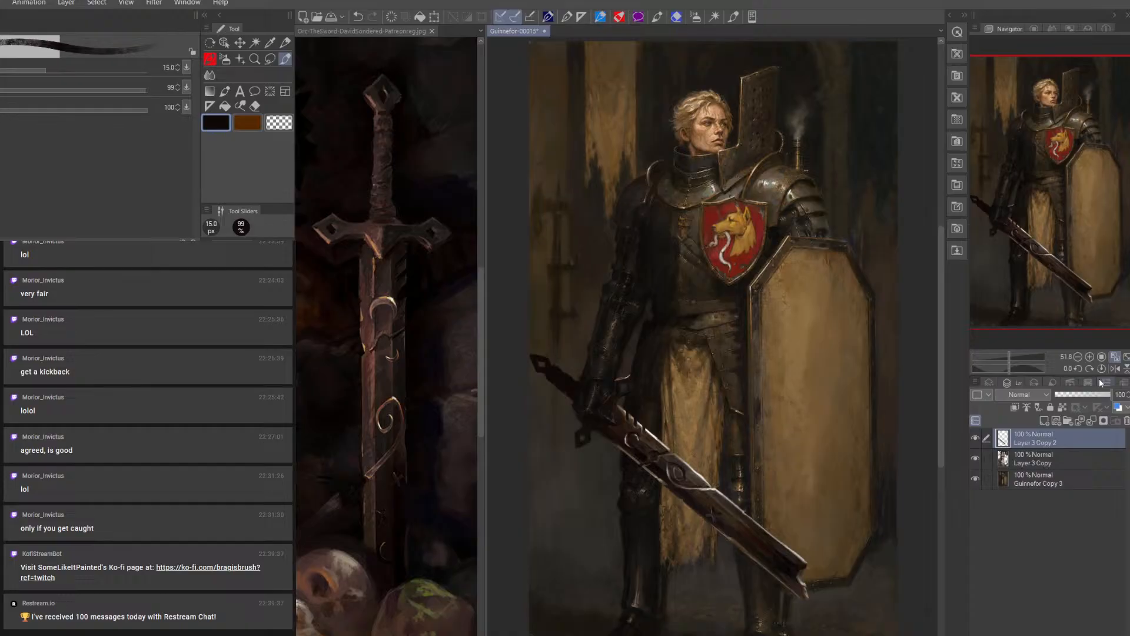
Shade the grip and upper blade with sampled dark brown and black at 15 to 20 px
{"action": "left_click", "coordinate": [568, 389], "text": "alt"}
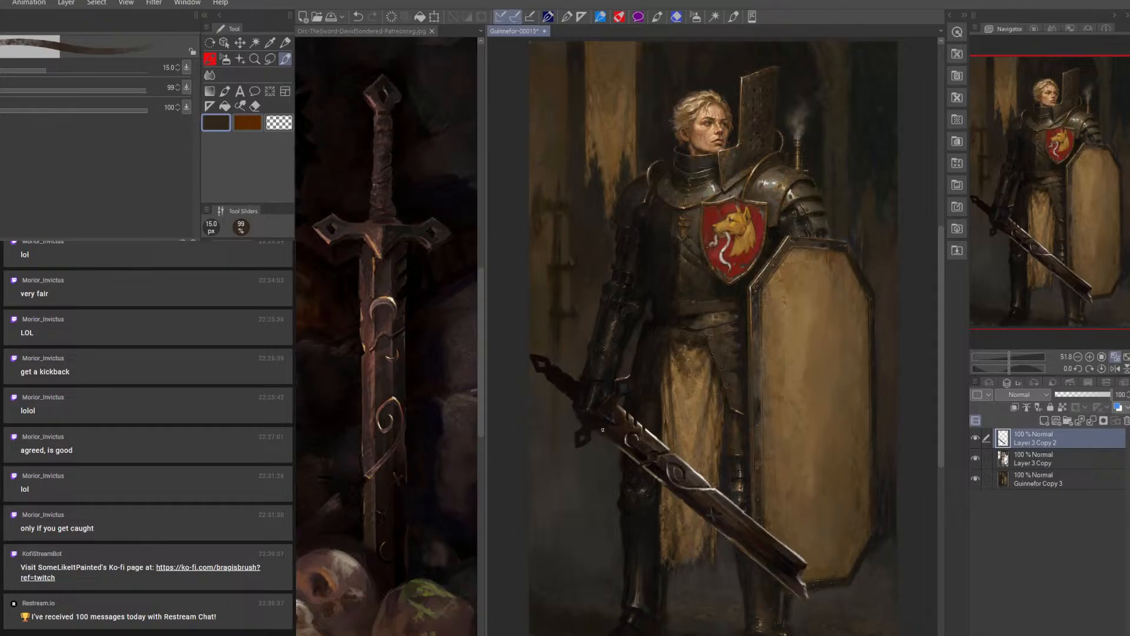
{"action": "left_click", "coordinate": [663, 470], "text": "alt"}
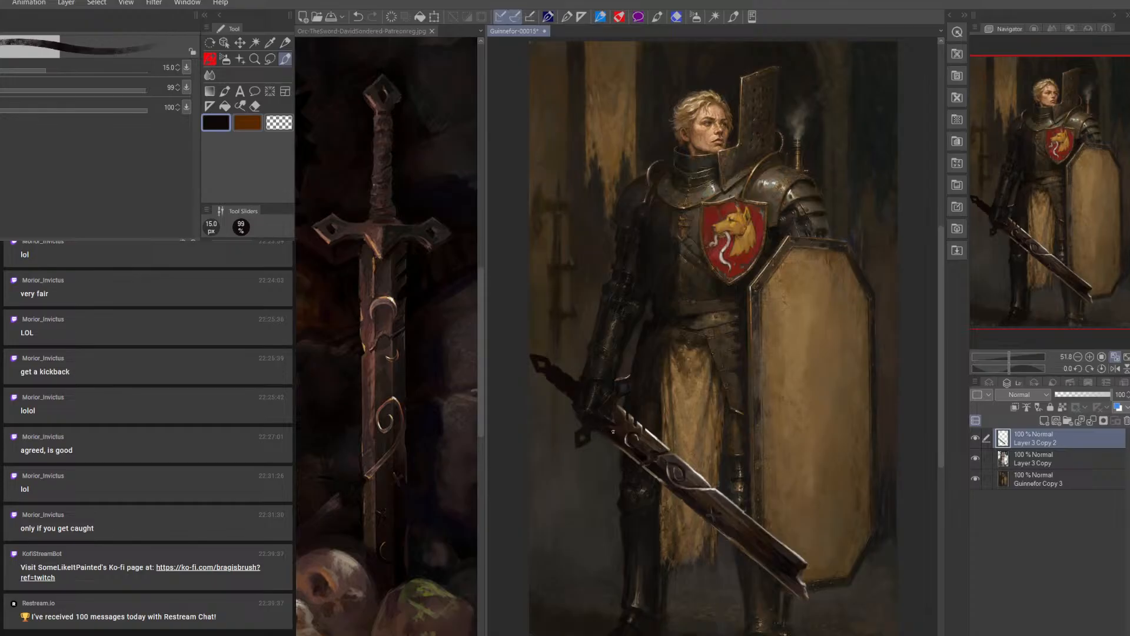
{"action": "key", "text": "bracketright"}
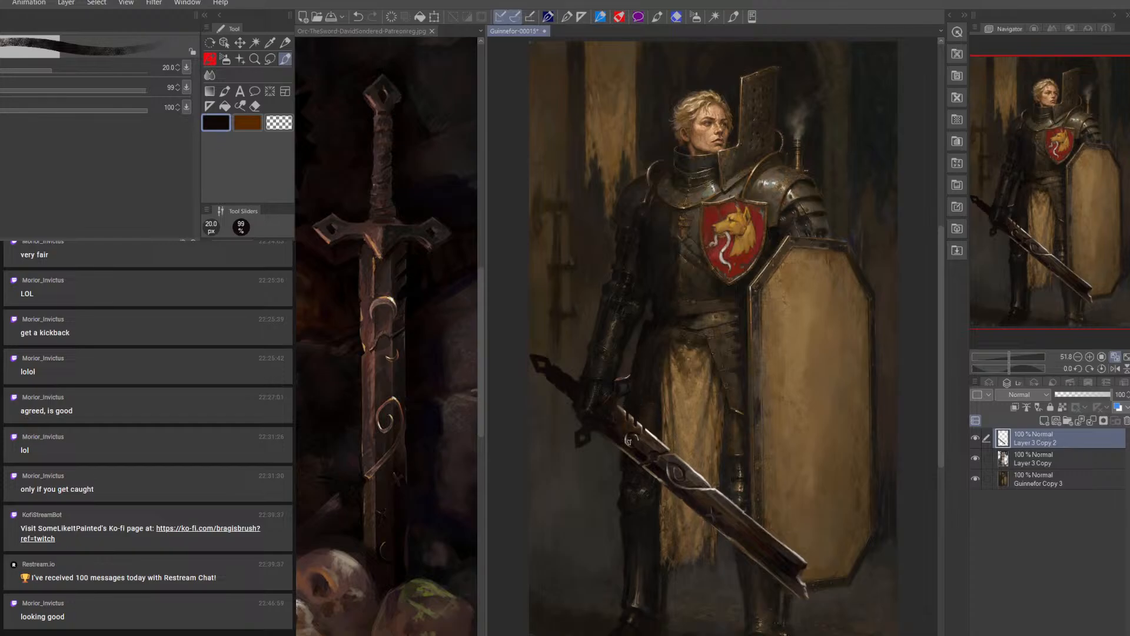
{"action": "key", "text": "bracketleft"}
{"action": "key", "text": "bracketleft"}
{"action": "key", "text": "bracketleft"}
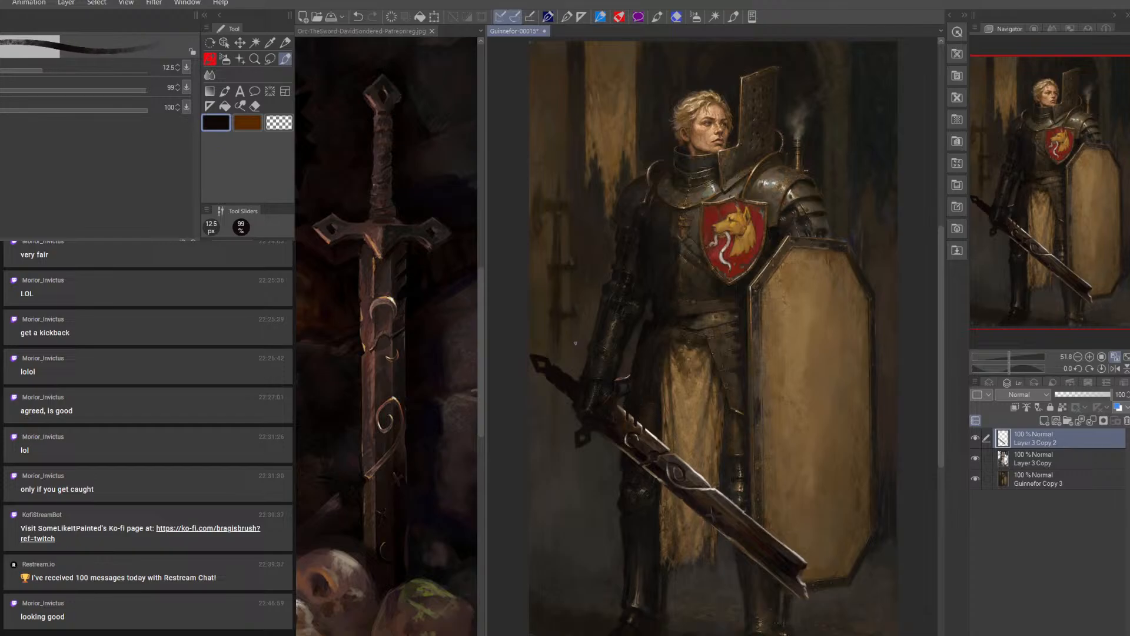
Add sampled brown tones to the upper blade around the notches and crescent at 9 to 15 px
{"action": "left_click", "coordinate": [660, 446], "text": "alt"}
{"action": "key", "text": "bracketleft"}
{"action": "key", "text": "bracketleft"}
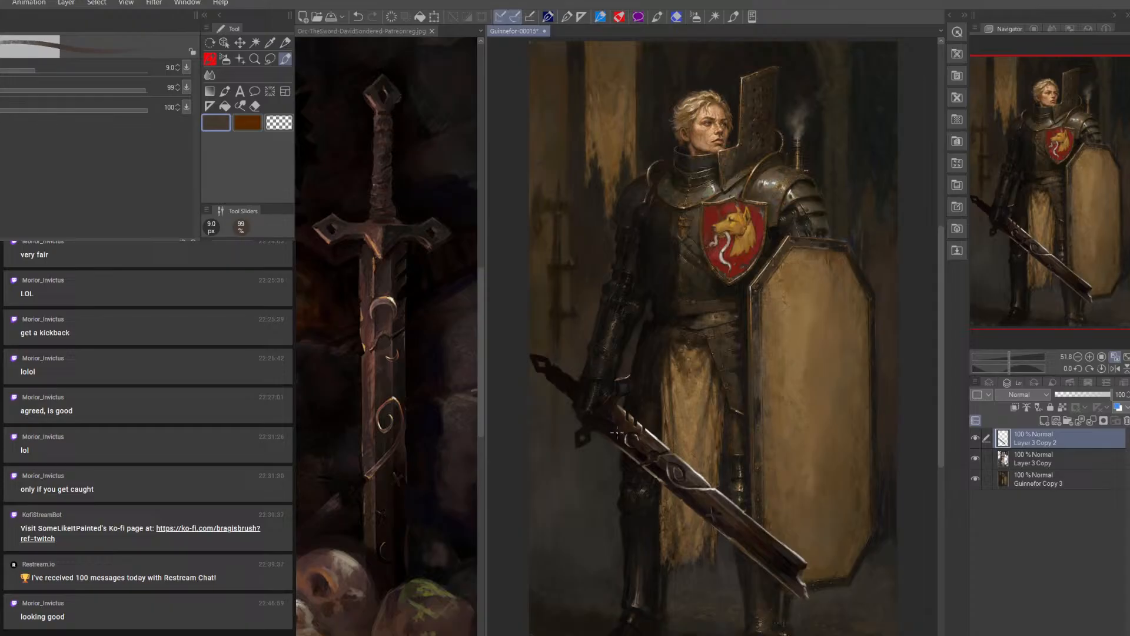
{"action": "key", "text": "bracketright"}
{"action": "key", "text": "bracketright"}
{"action": "key", "text": "bracketright"}
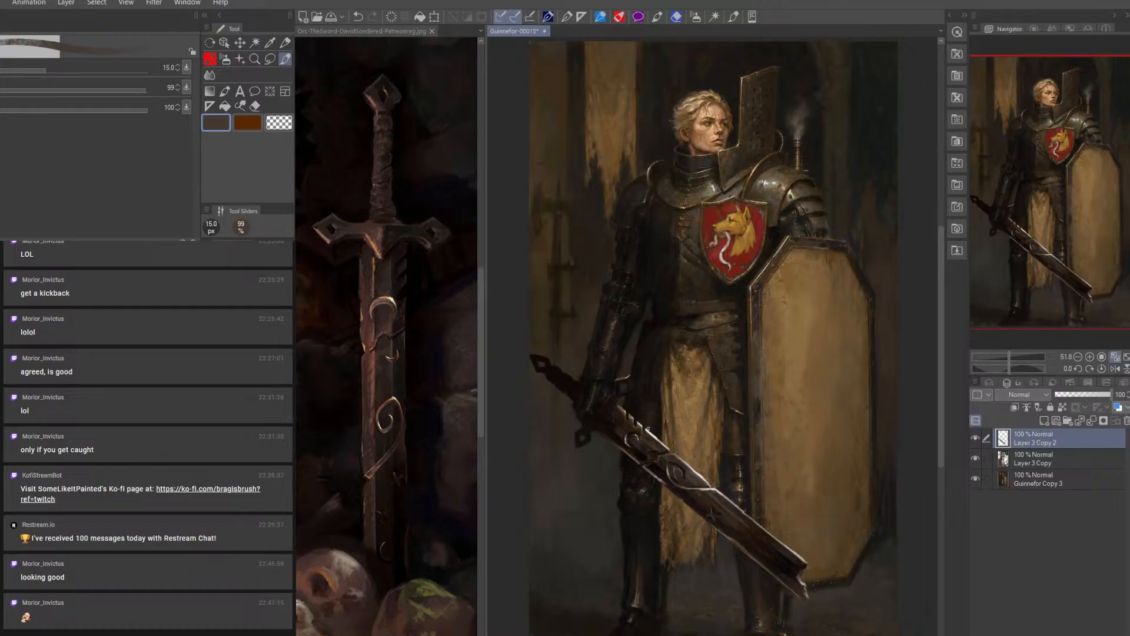
{"action": "key", "text": "bracketleft"}
{"action": "key", "text": "bracketleft"}
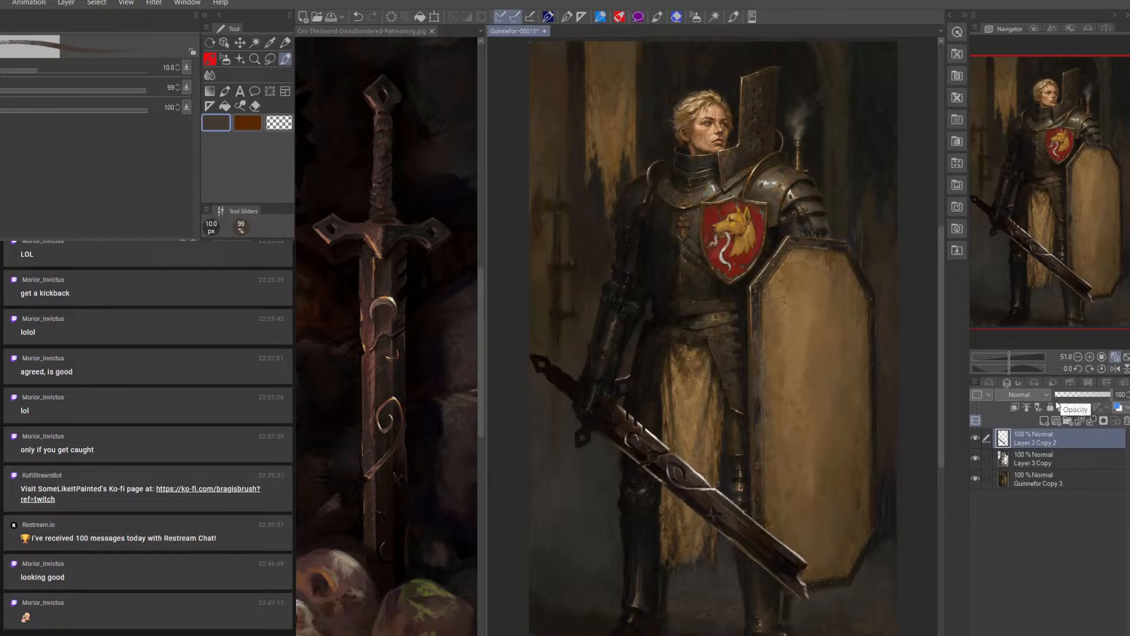
Tone down the blade around the X-shaped ornament with sampled dark brown at 10 px
{"action": "key", "text": "bracketright"}
{"action": "left_click", "coordinate": [758, 520], "text": "alt"}
{"action": "key", "text": "["}
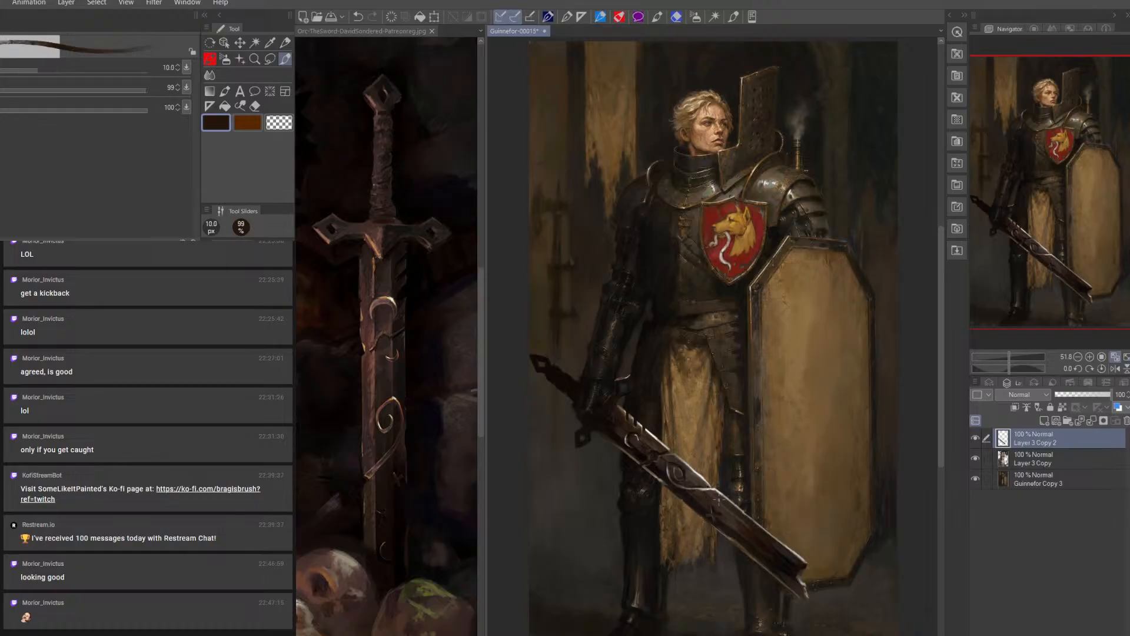
Touch up the blade around the X-shaped ornament with sampled dark brown tones at 15 px
{"action": "key", "text": "]"}
{"action": "key", "text": "]"}
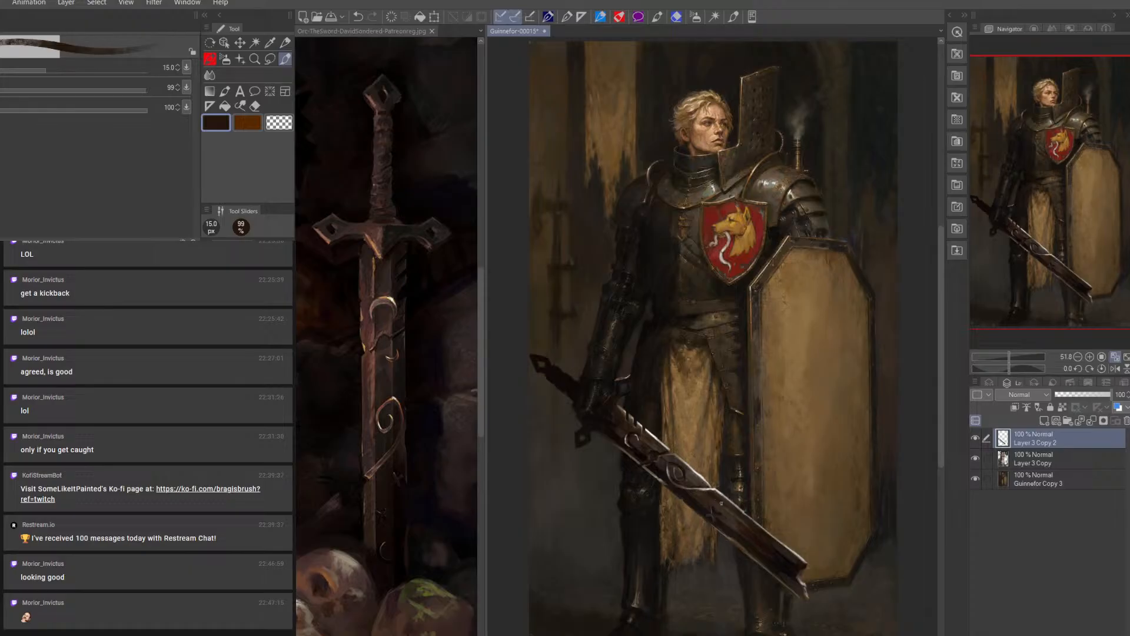
{"action": "left_click", "coordinate": [704, 494], "text": "alt"}
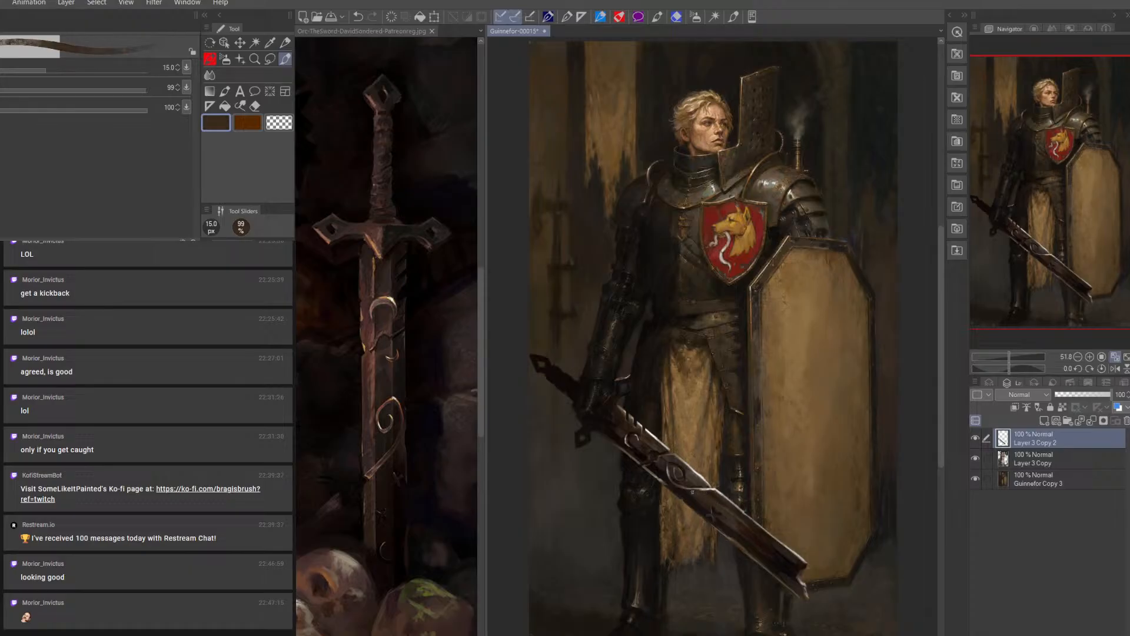
{"action": "left_click", "coordinate": [707, 486], "text": "alt"}
Refine the lower blade near the broken tip with sampled greyish and dark brown at 10 to 15 px
{"action": "key", "text": "["}
{"action": "key", "text": "["}
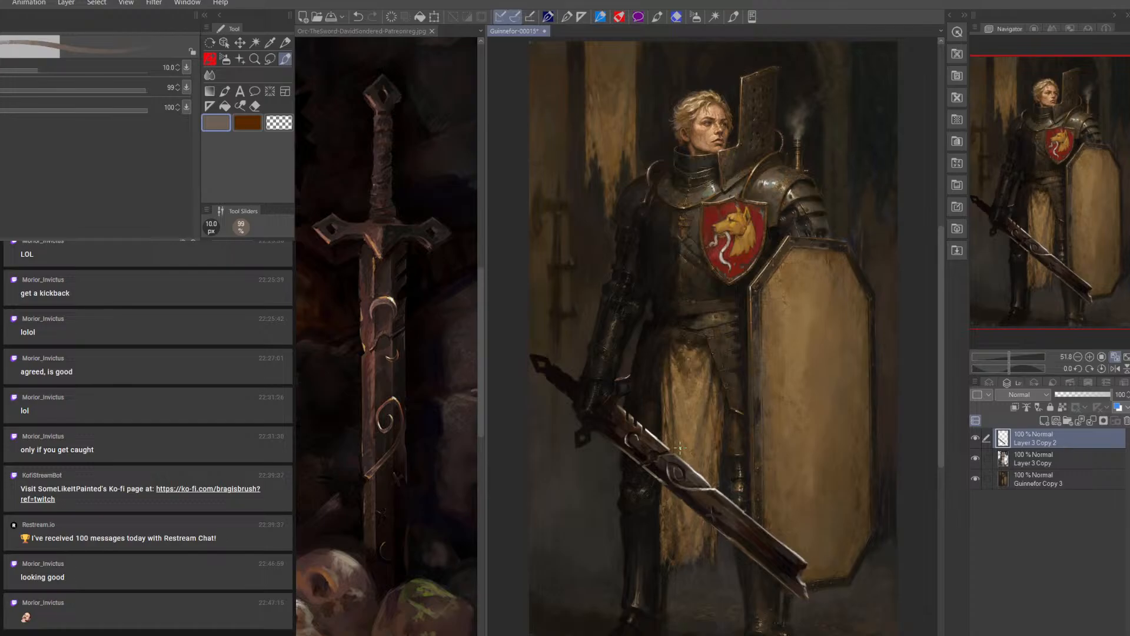
{"action": "left_click", "coordinate": [770, 534], "text": "alt"}
{"action": "key", "text": "bracketright"}
{"action": "key", "text": "bracketright"}
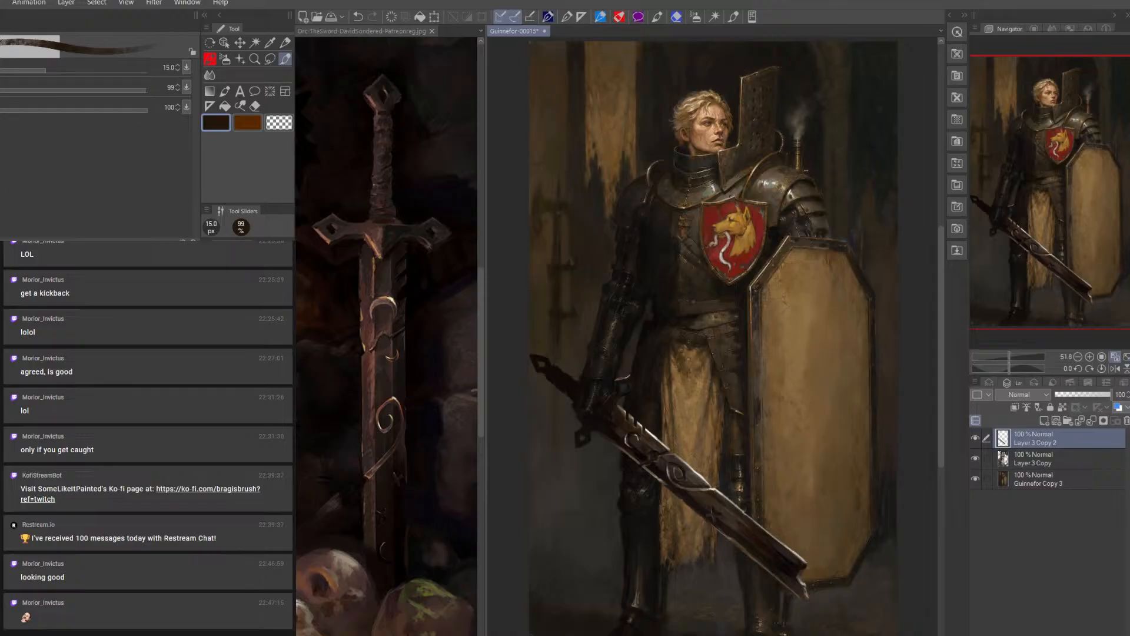
Save the painting as a new version named Guinnefor-00016 and close the sword reference image
{"action": "left_click", "coordinate": [0, 3]}
{"action": "left_click", "coordinate": [53, 99]}
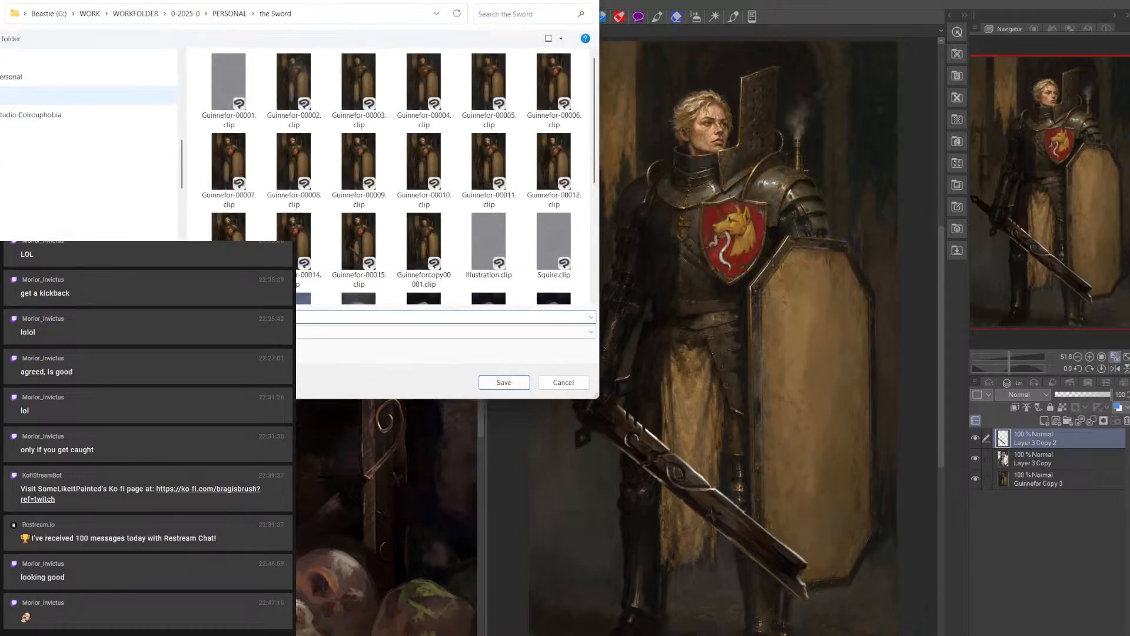
{"action": "key", "text": "Return"}
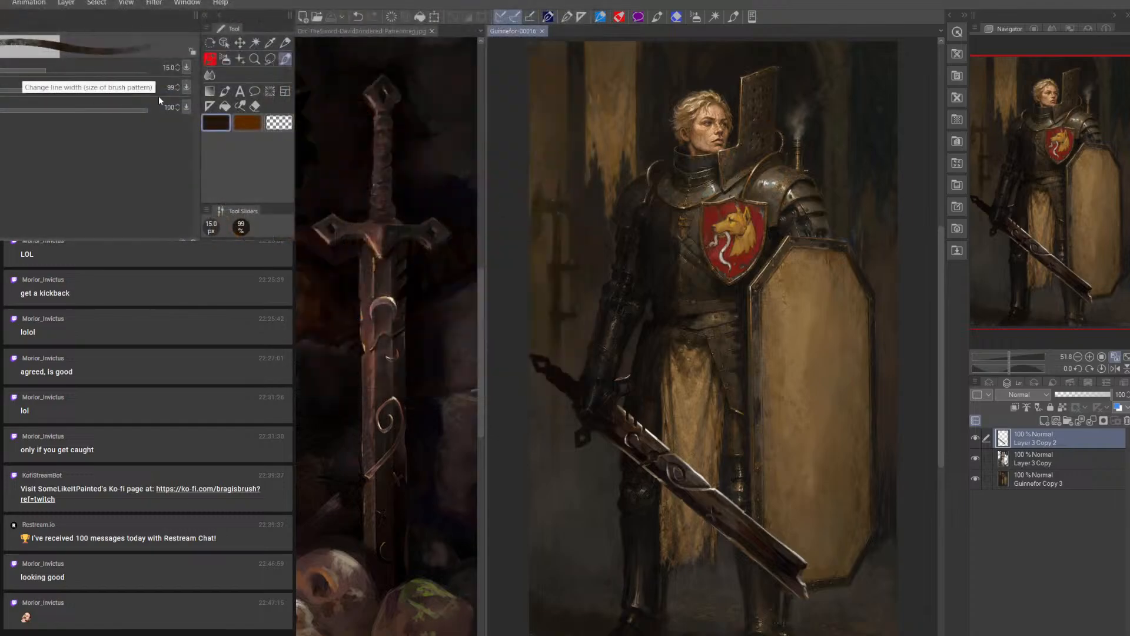
{"action": "left_click", "coordinate": [431, 31]}
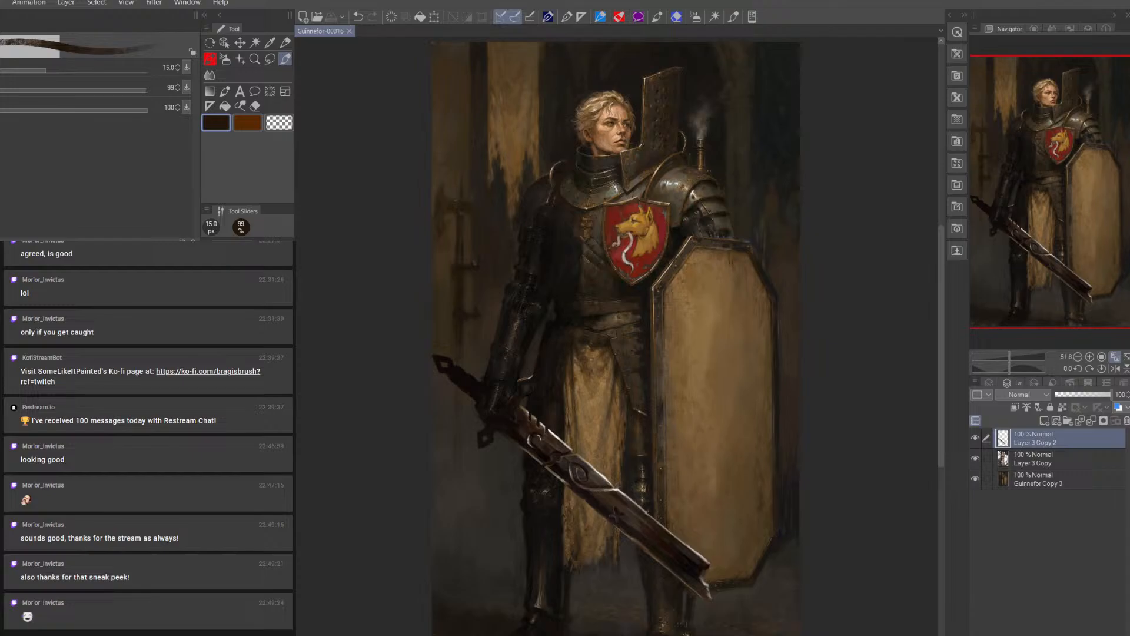
Start exporting the timelapse recording of the painting
{"action": "key", "text": "alt+f"}
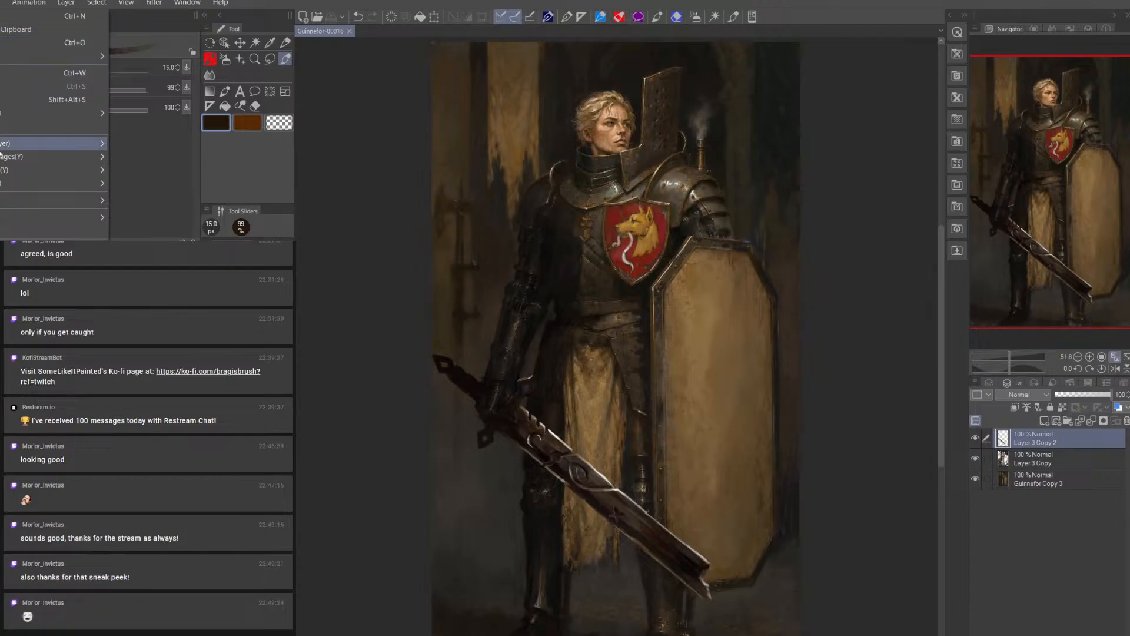
{"action": "mouse_move", "coordinate": [43, 205]}
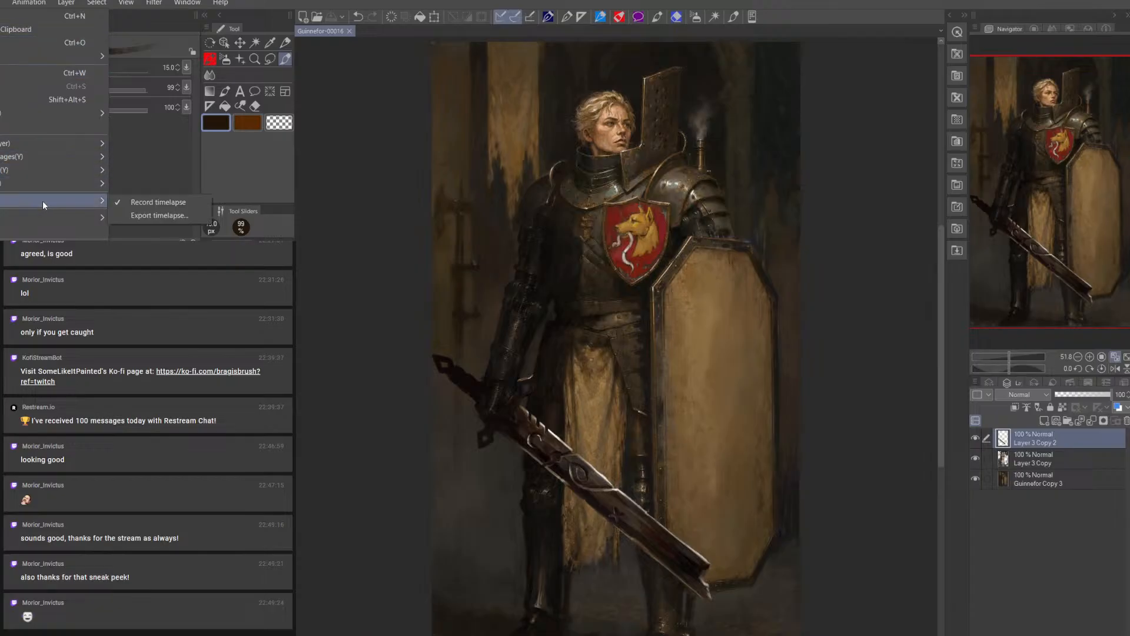
{"action": "left_click", "coordinate": [147, 217]}
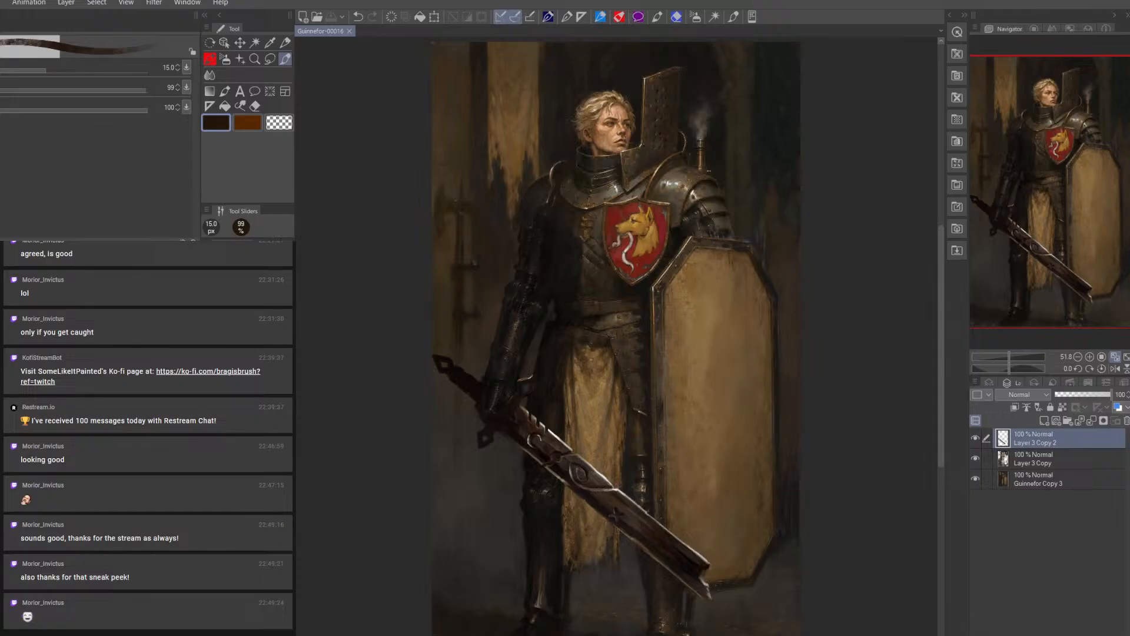